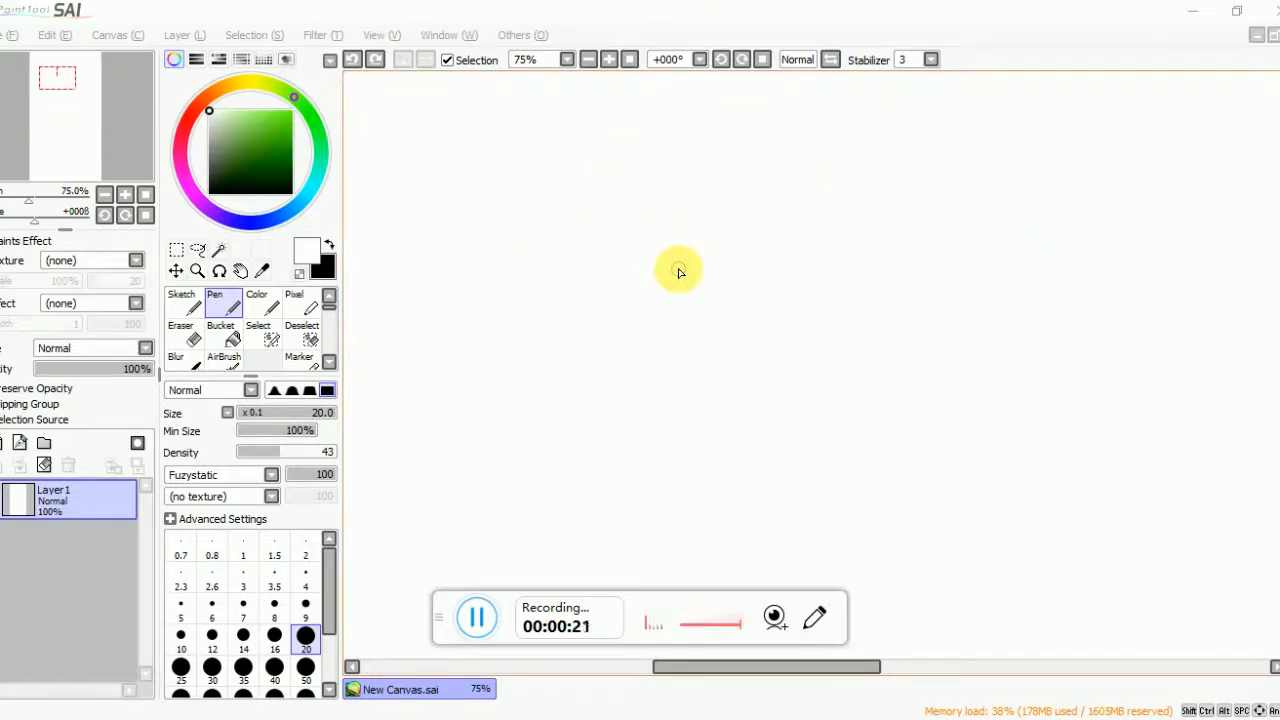
- Add two normal layers and one linework layer above Layer1
left_click(737, 23)
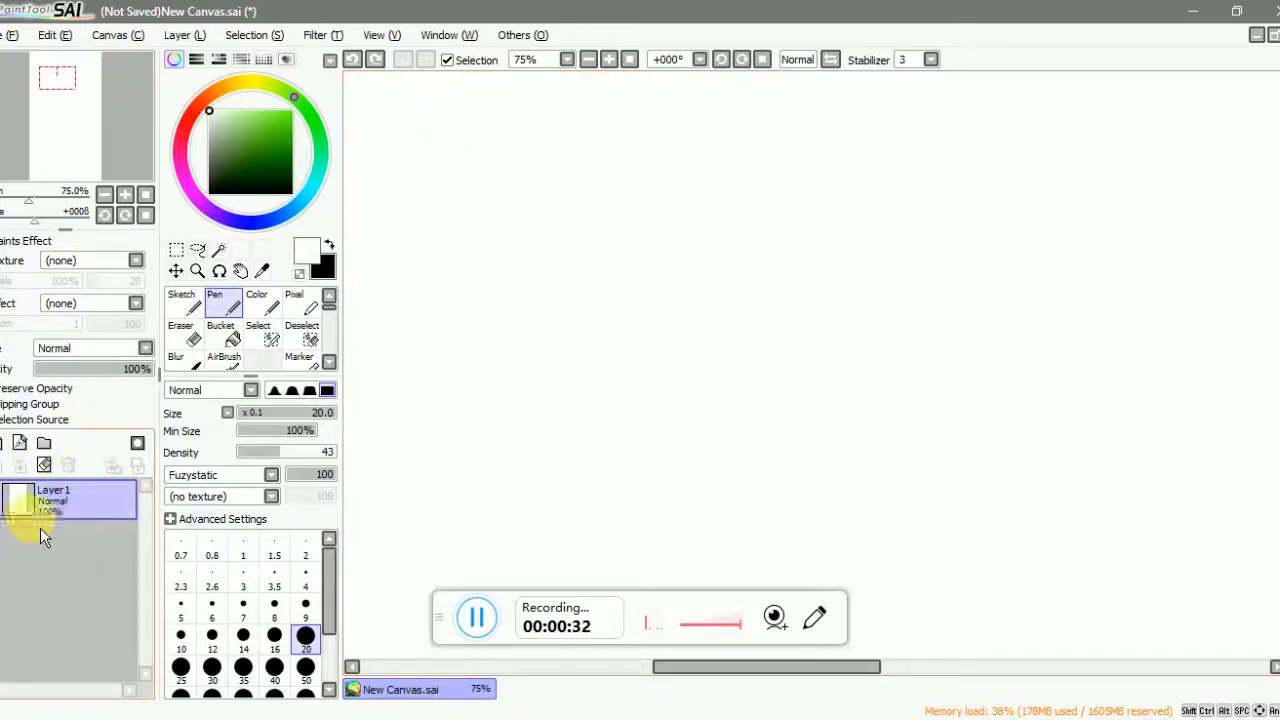
left_click(4, 446)
left_click(4, 446)
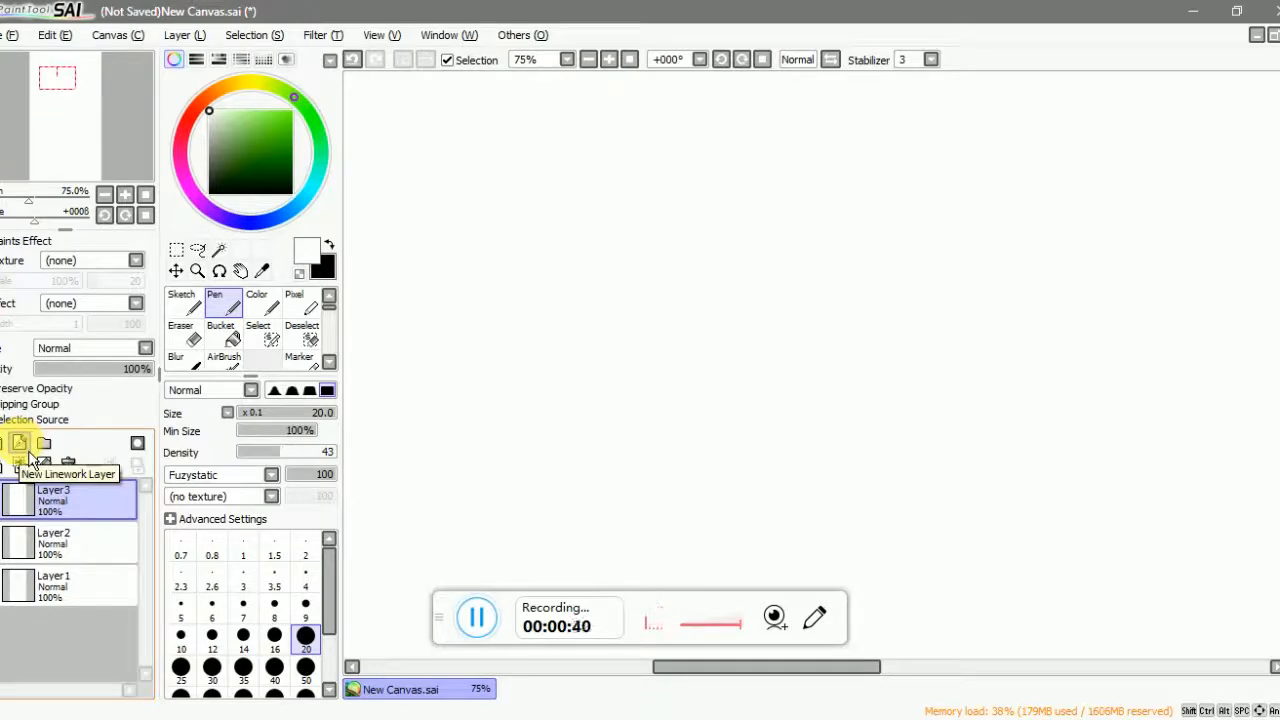
left_click(19, 443)
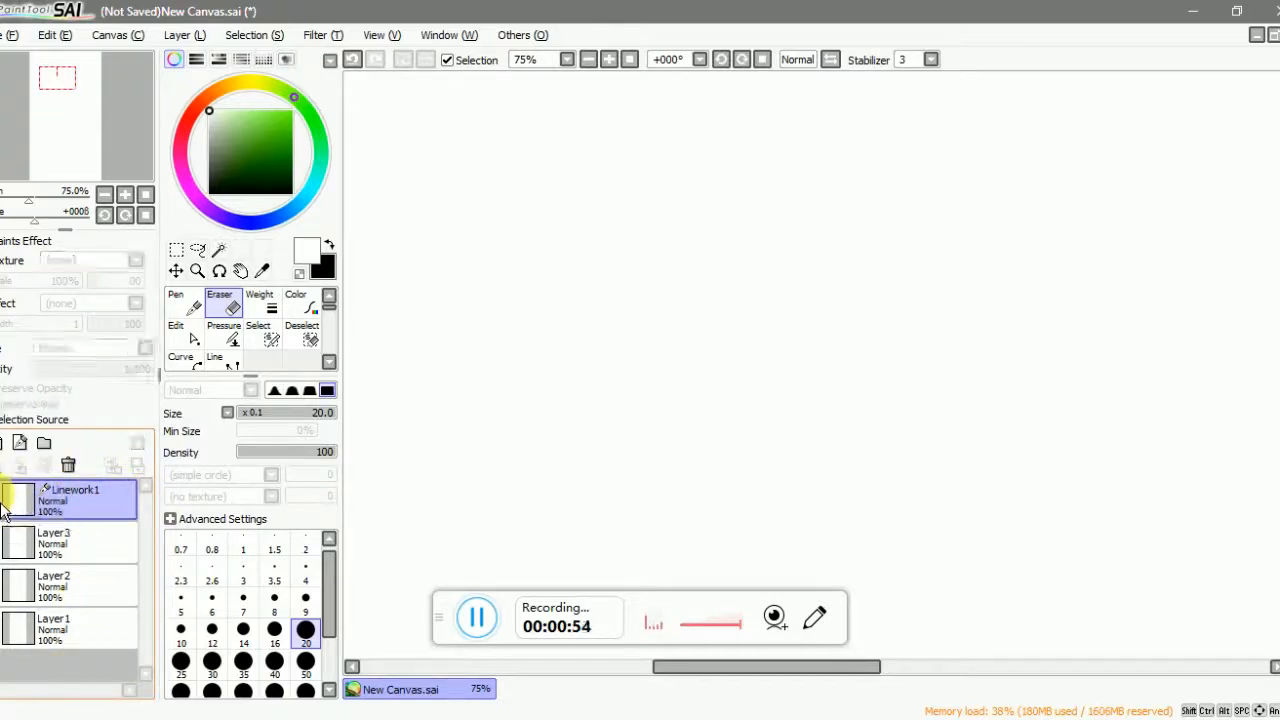
- Draw a black diagonal test stroke on Layer3 with the pen at size 9
left_click(60, 543)
left_click_drag(251, 130, 209, 193)
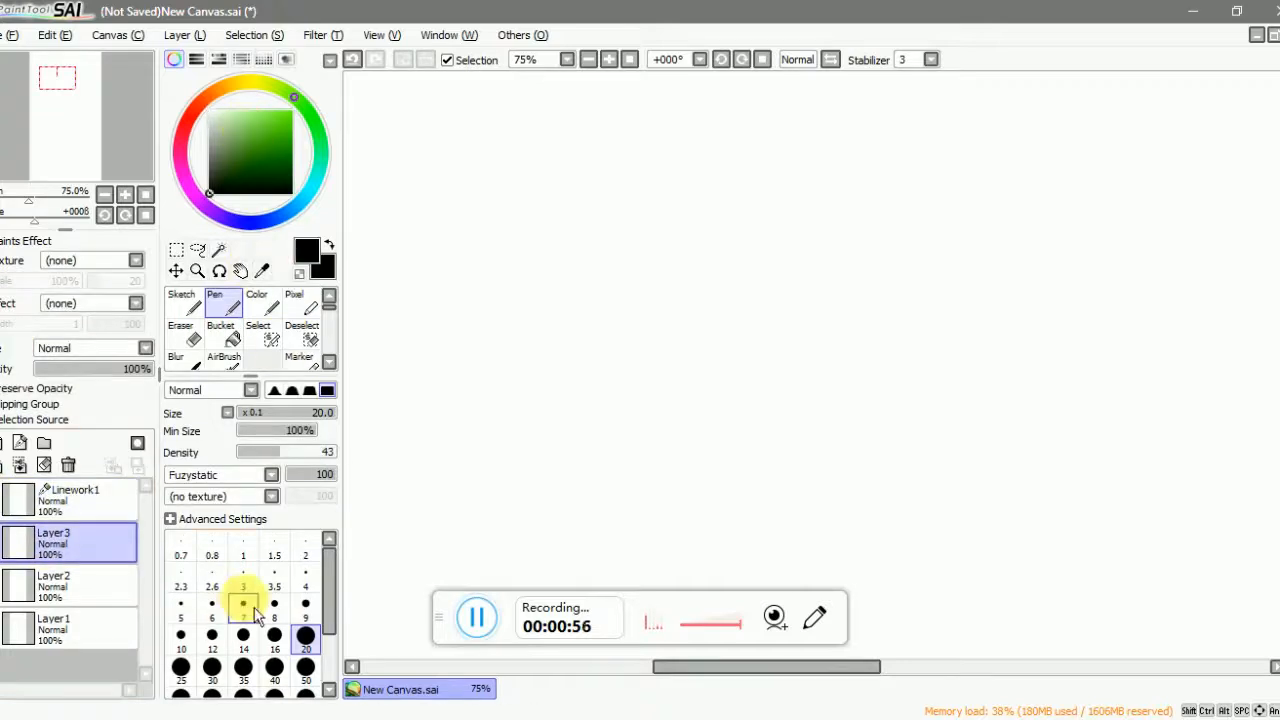
left_click(305, 603)
left_click_drag(590, 212, 745, 345)
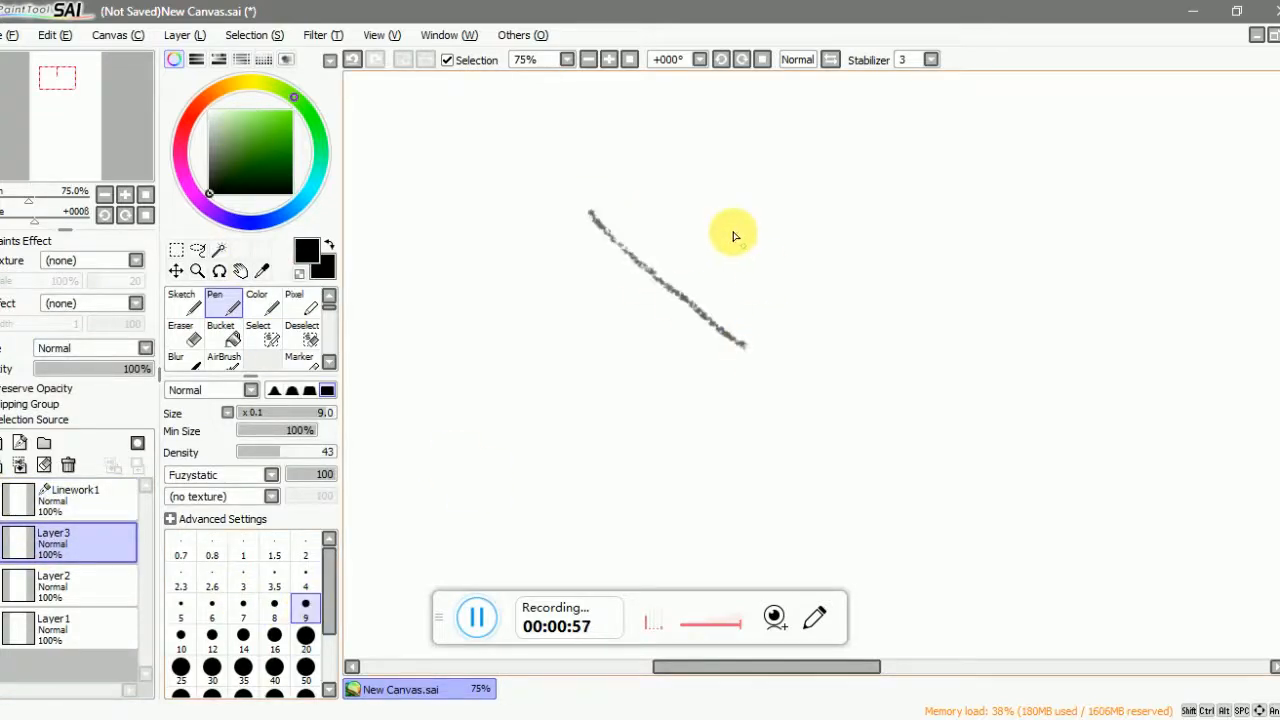
- Set the pen's brush form to simple circle and undo the test stroke
left_click(248, 477)
left_click(250, 490)
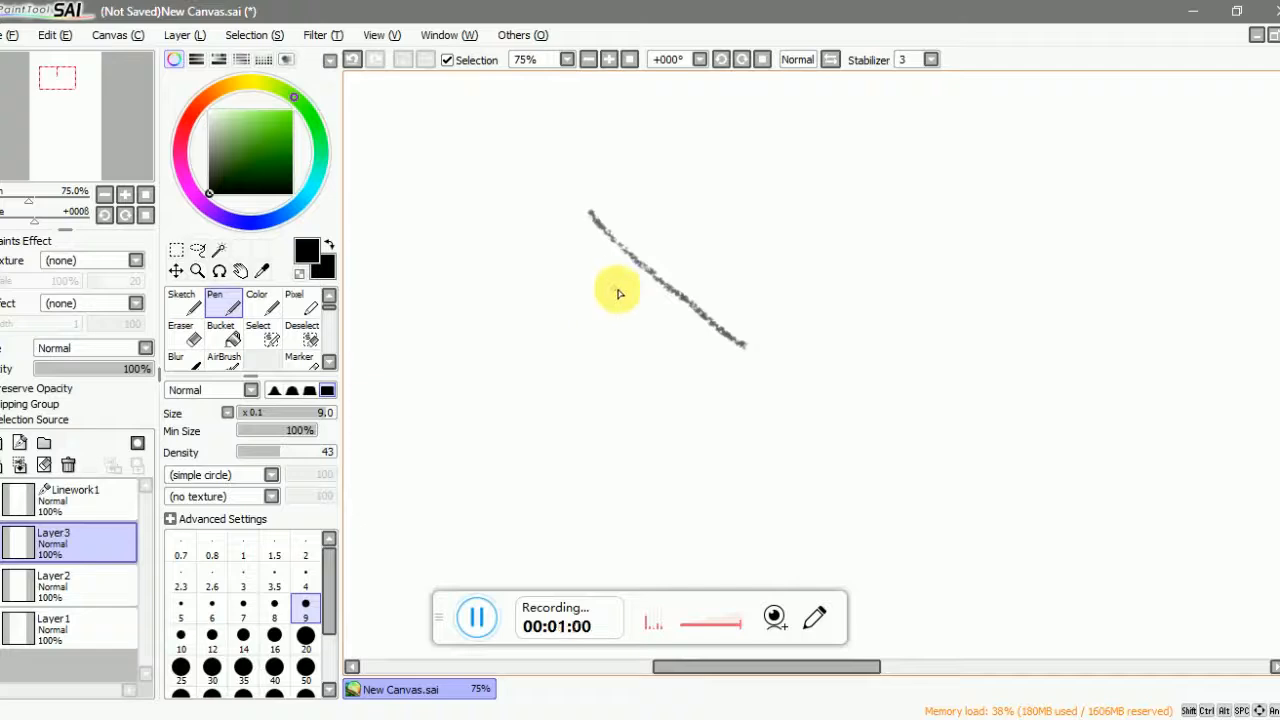
key("ctrl+z")
- Draw two roughly parallel black diagonal strokes on Layer3 with the pen at size 20 and density 100
left_click(305, 636)
left_click_drag(562, 203, 767, 408)
key("ctrl+z")
left_click_drag(294, 452, 338, 452)
left_click_drag(566, 178, 797, 430)
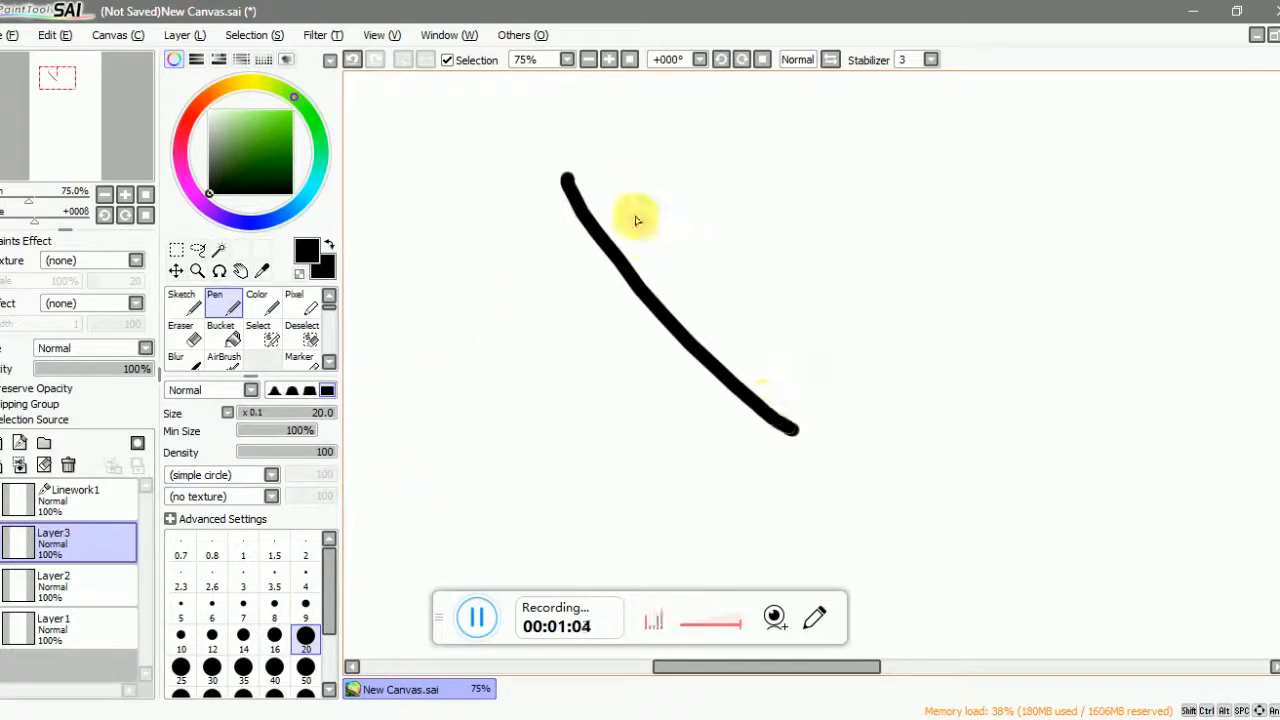
left_click_drag(604, 160, 808, 393)
- Draw a bright orange stroke on Layer2 running diagonally across the two black strokes
left_click(72, 585)
left_click(200, 100)
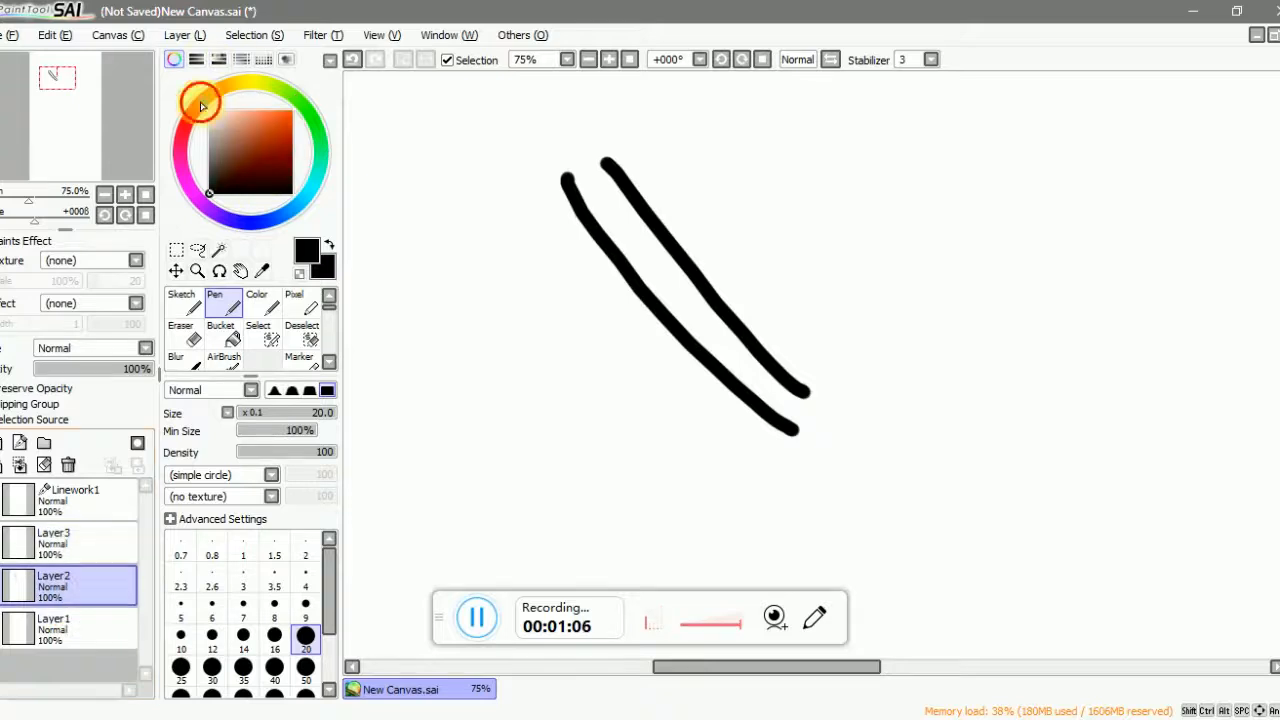
left_click(292, 110)
left_click_drag(543, 400, 802, 128)
- Draw a long dark green stroke on Layer1 sloping gently across the other strokes
left_click(83, 638)
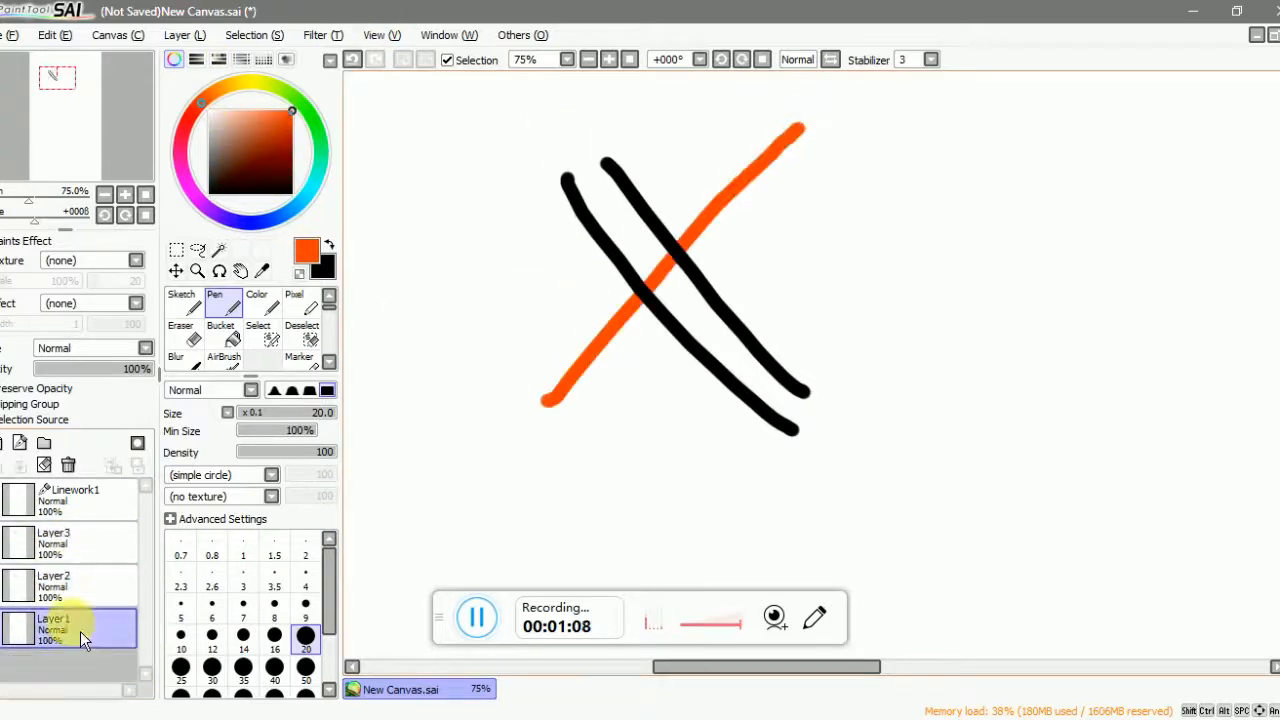
left_click(316, 131)
left_click(243, 153)
left_click_drag(357, 202, 1053, 375)
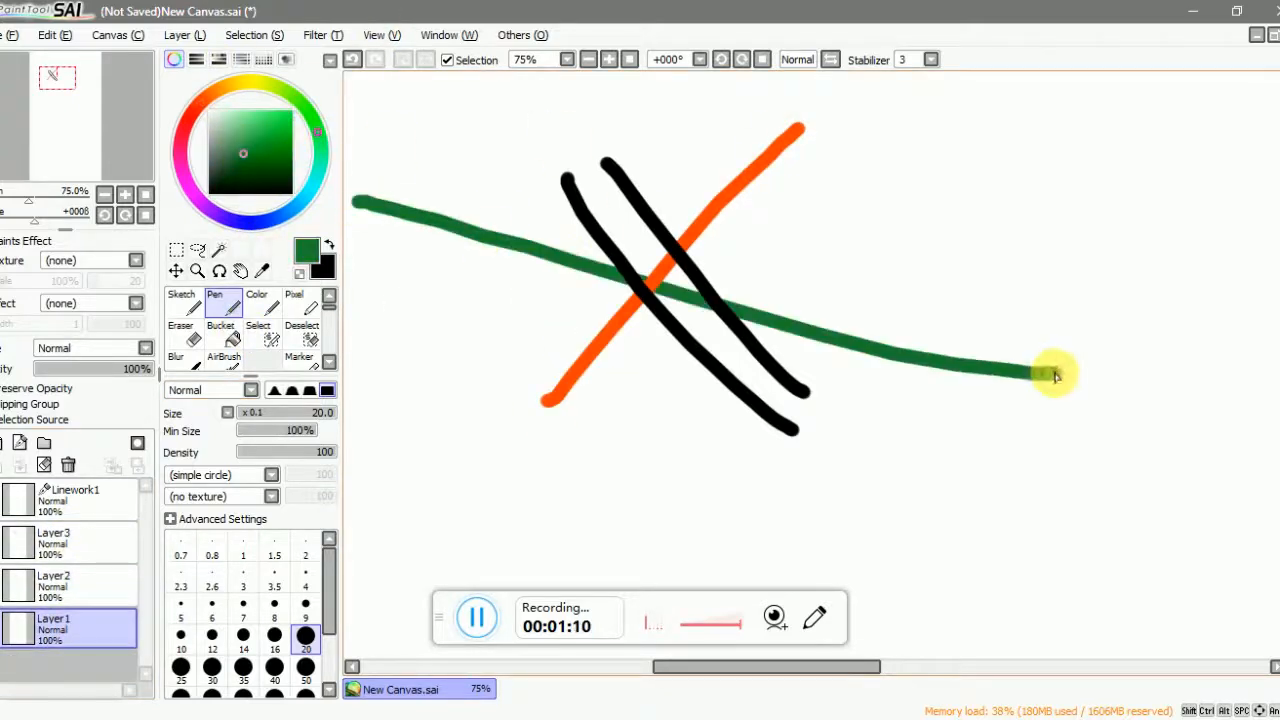
- Toggle the visibility of Layer1, Layer2 and Layer3 off and on to check what each contains
left_click(8, 636)
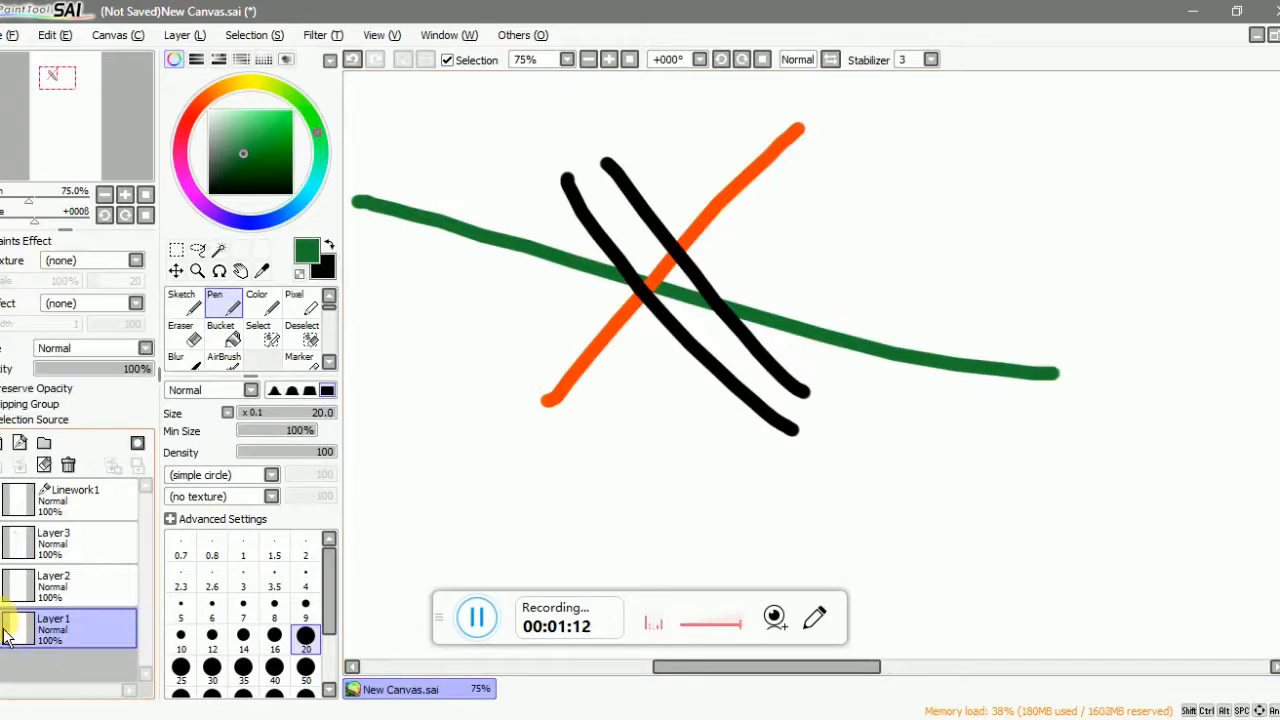
left_click(8, 596)
left_click(8, 596)
left_click(8, 596)
left_click(8, 545)
left_click(8, 545)
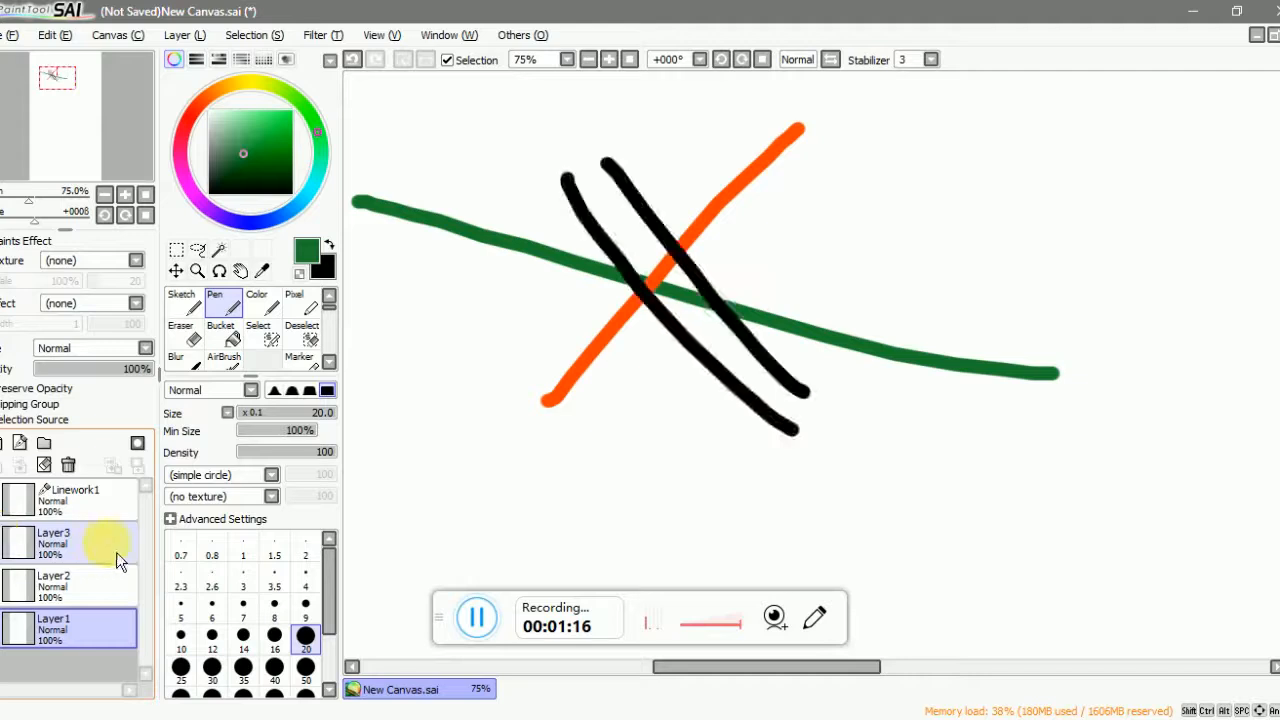
- Select the two black strokes on Layer3 with a rectangular marquee and move them slightly right and up
left_click(108, 552)
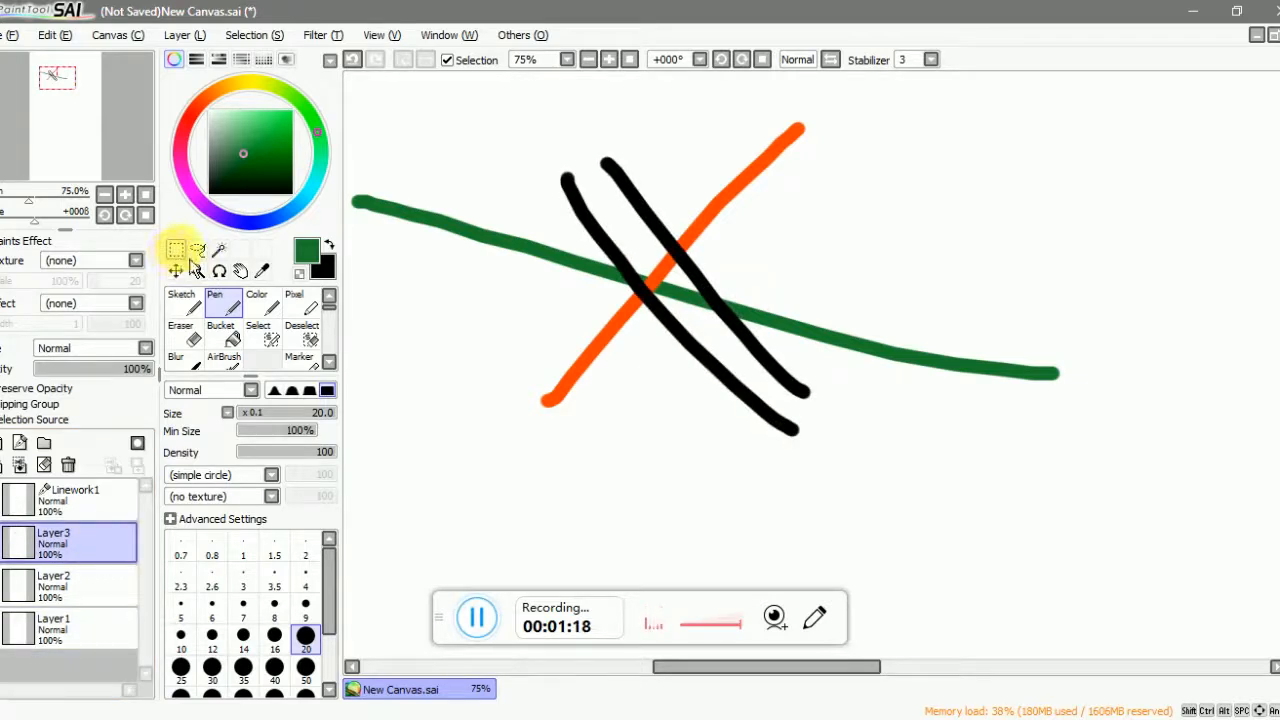
left_click(184, 254)
left_click_drag(527, 117, 865, 467)
mouse_move(667, 355)
left_mouse_down()
mouse_move(700, 309)
mouse_move(756, 400)
mouse_move(738, 332)
mouse_move(734, 345)
left_mouse_up()
left_click(92, 620)
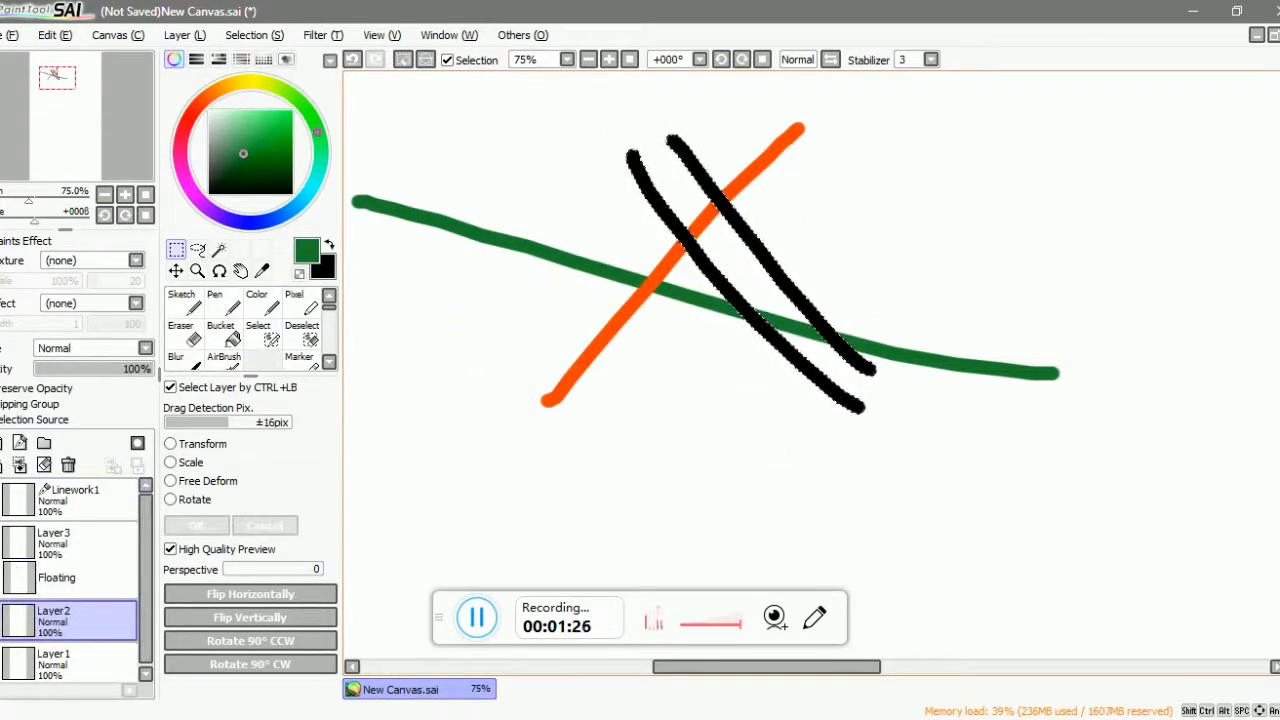
left_click_drag(719, 342, 609, 467)
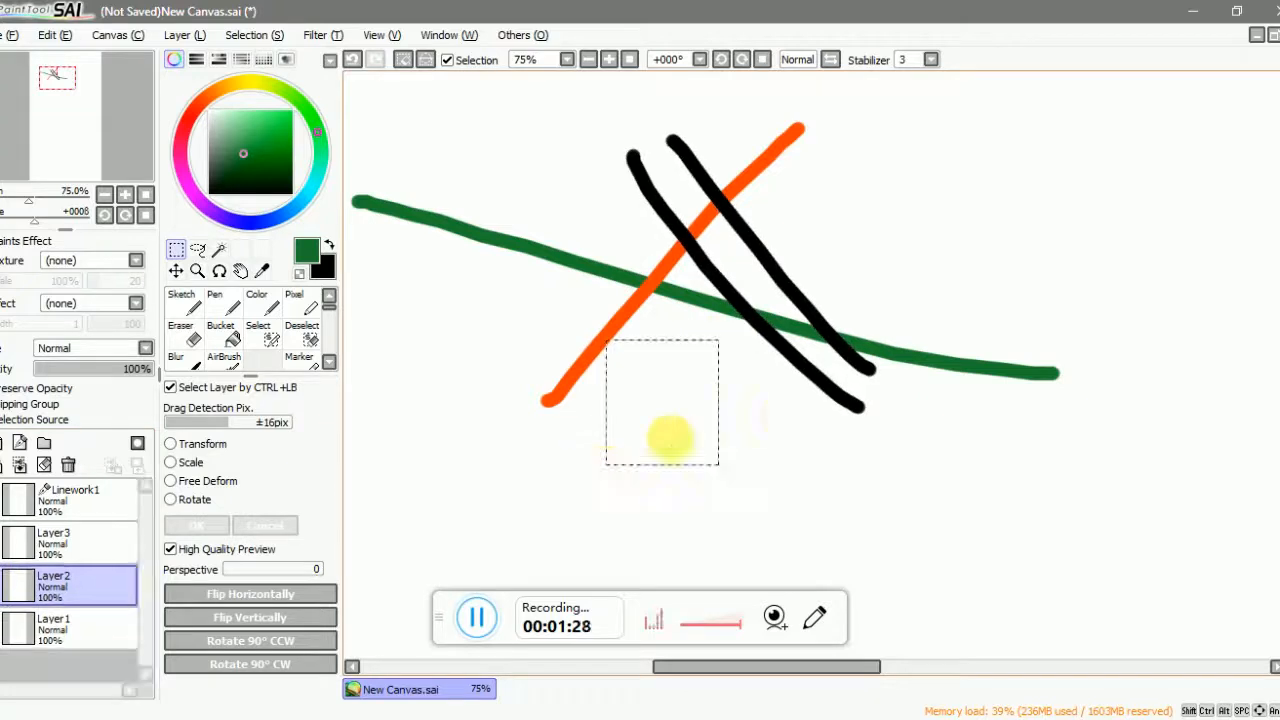
left_click(796, 431)
- Try moving, rotating and shrinking the marquee-selected black strokes on Layer3 with Transform
left_click(60, 538)
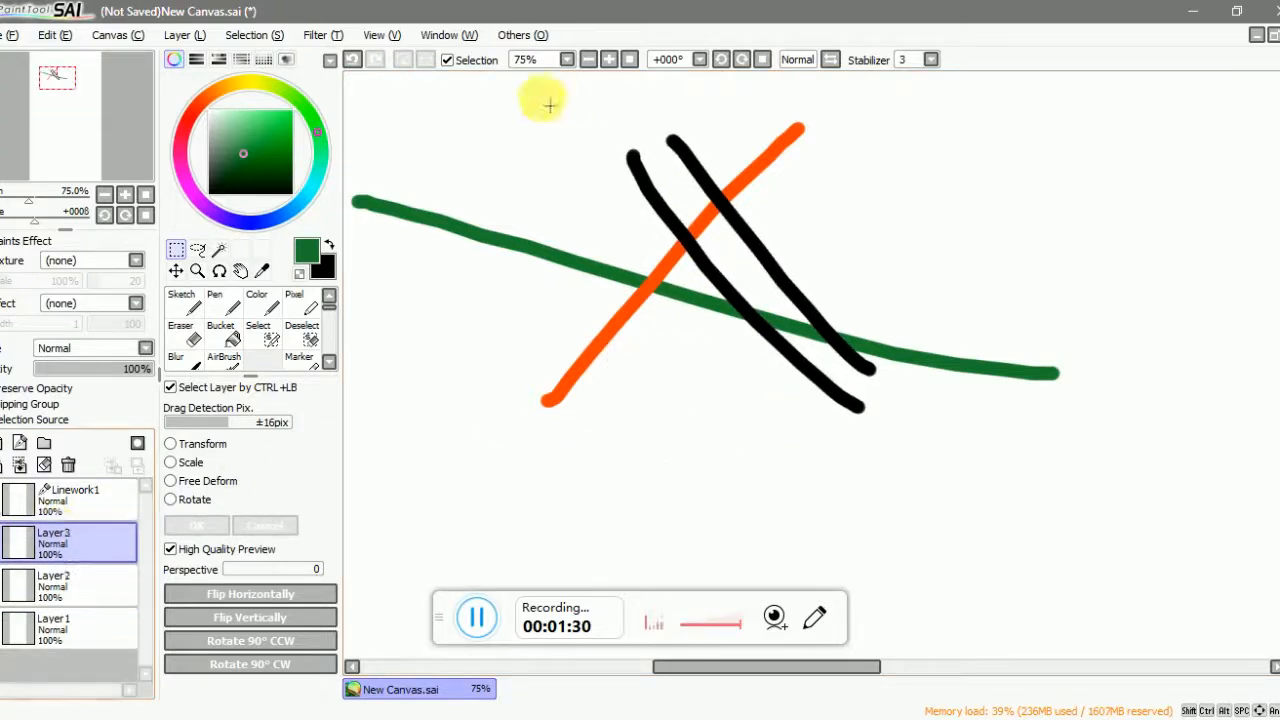
left_click_drag(541, 98, 997, 522)
left_click(208, 481)
mouse_move(755, 311)
left_mouse_down()
mouse_move(727, 360)
mouse_move(756, 341)
left_mouse_up()
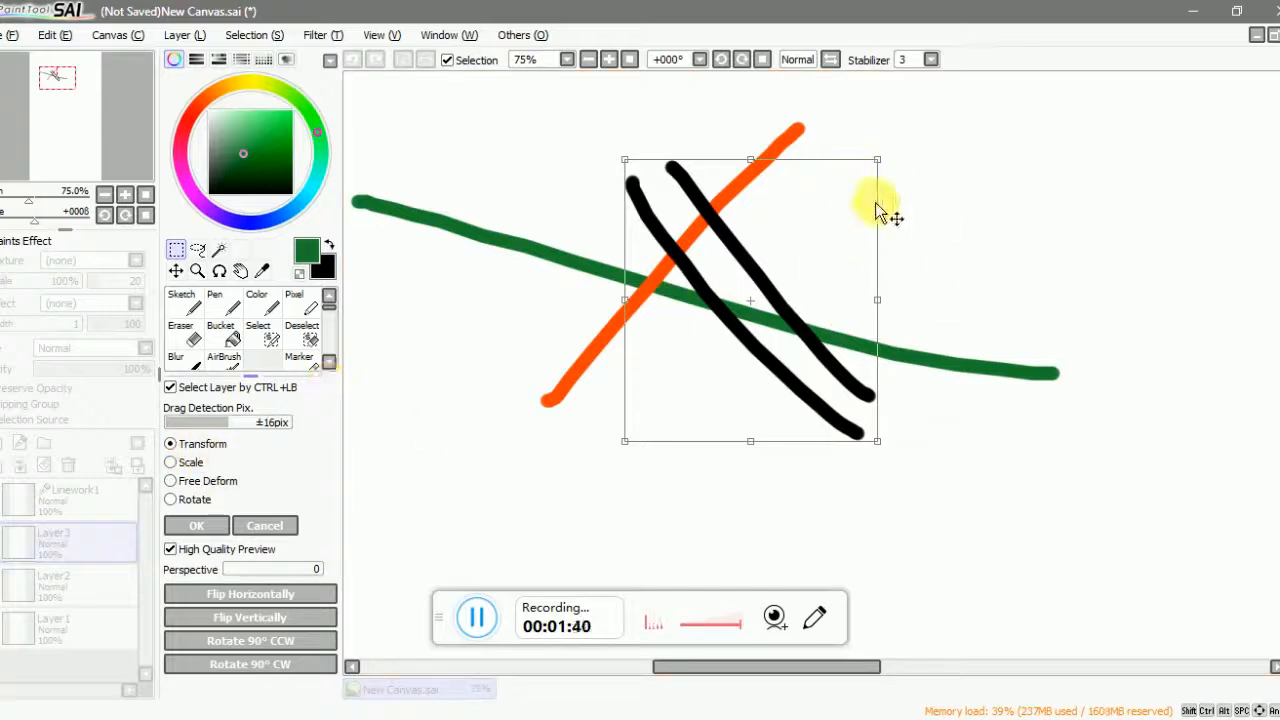
mouse_move(950, 212)
left_mouse_down()
mouse_move(975, 300)
mouse_move(968, 241)
mouse_move(969, 294)
left_mouse_up()
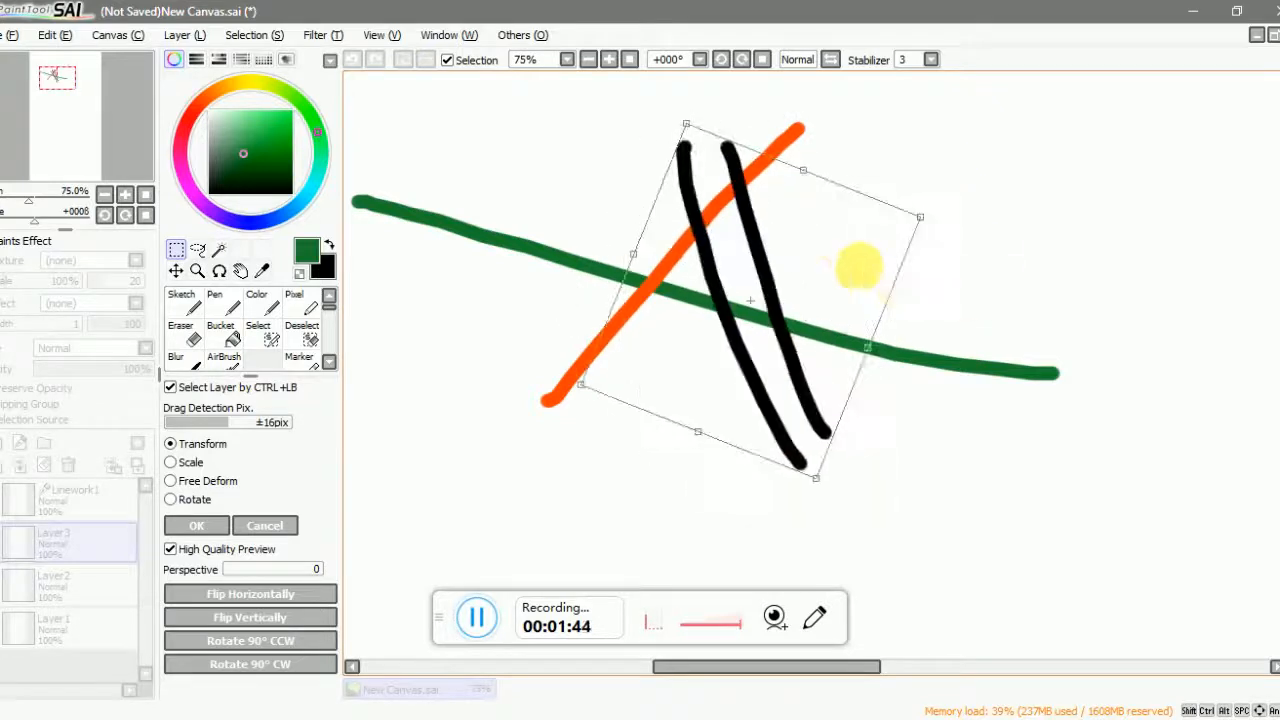
mouse_move(931, 226)
left_mouse_down()
mouse_move(829, 263)
mouse_move(903, 184)
left_mouse_up()
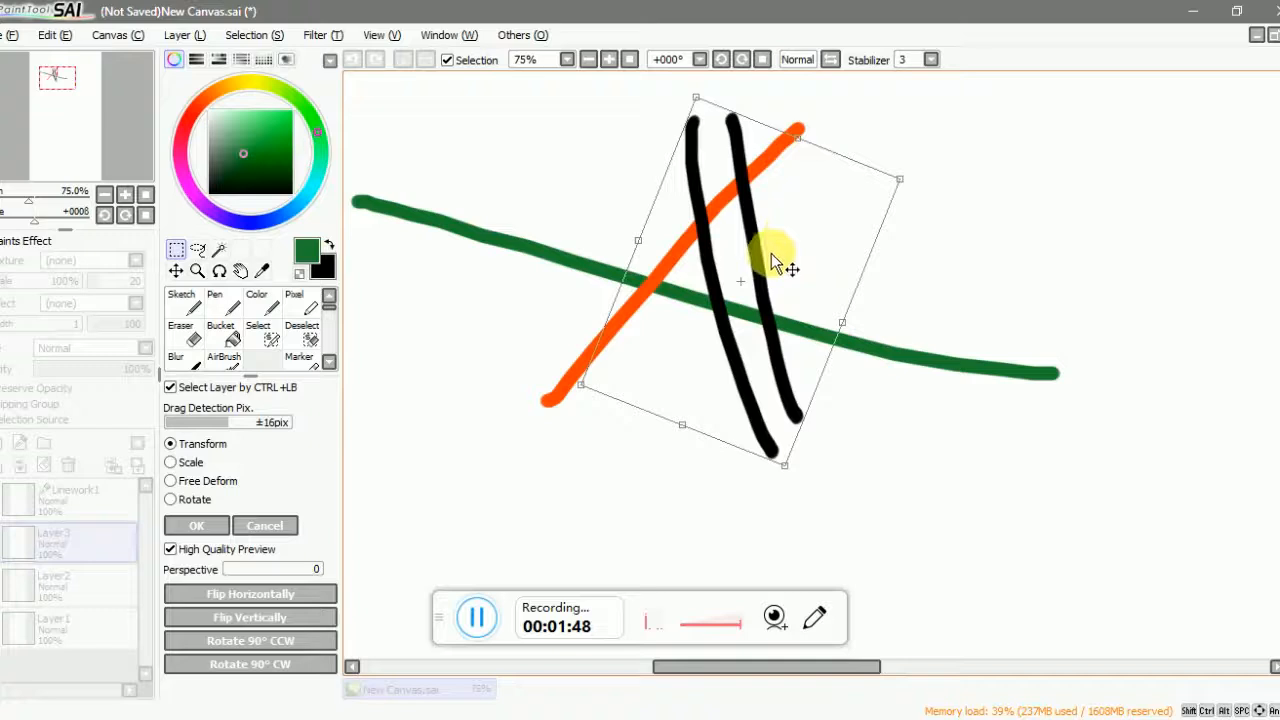
mouse_move(771, 253)
left_mouse_down()
mouse_move(778, 264)
mouse_move(660, 355)
mouse_move(952, 257)
mouse_move(775, 321)
mouse_move(750, 250)
left_mouse_up()
- Try moving and enlarging the black strokes in Scale mode
left_click(200, 465)
mouse_move(677, 300)
left_mouse_down()
mouse_move(757, 371)
mouse_move(733, 296)
left_mouse_up()
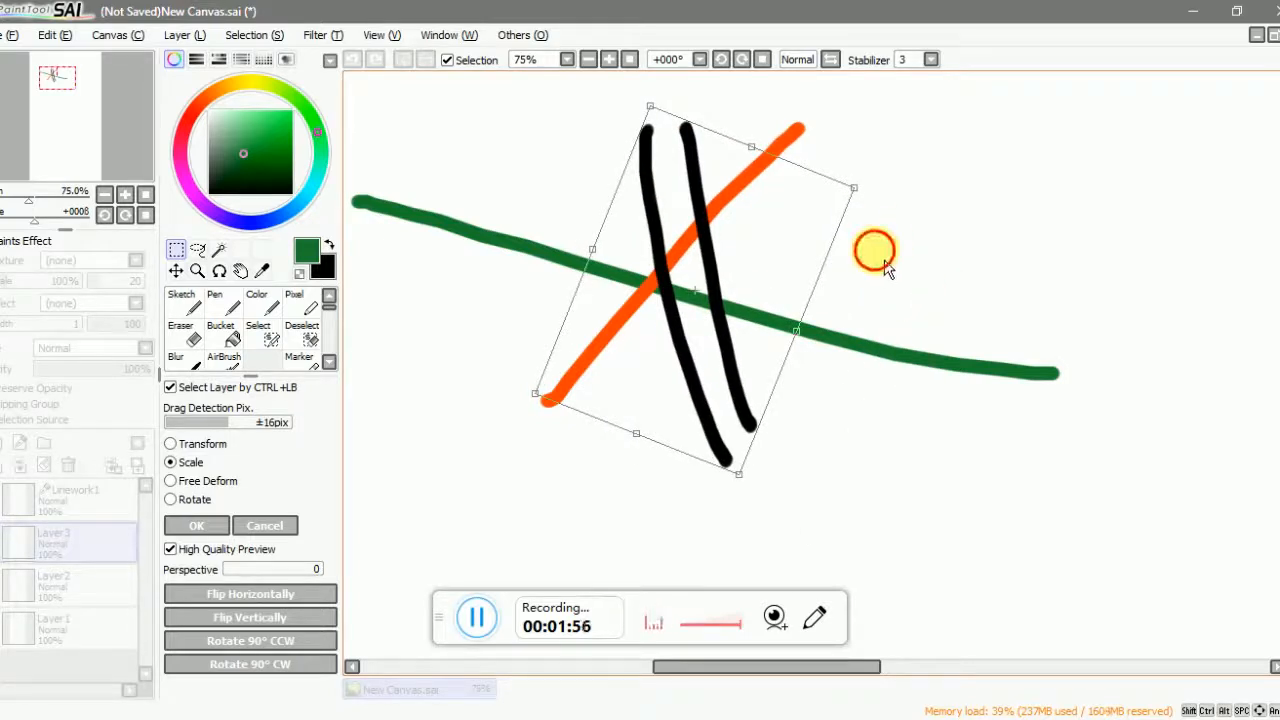
left_click_drag(855, 187, 886, 176)
- Try the Free Deform and Rotate modes on the black strokes, and cancel the whole transformation
left_click(202, 481)
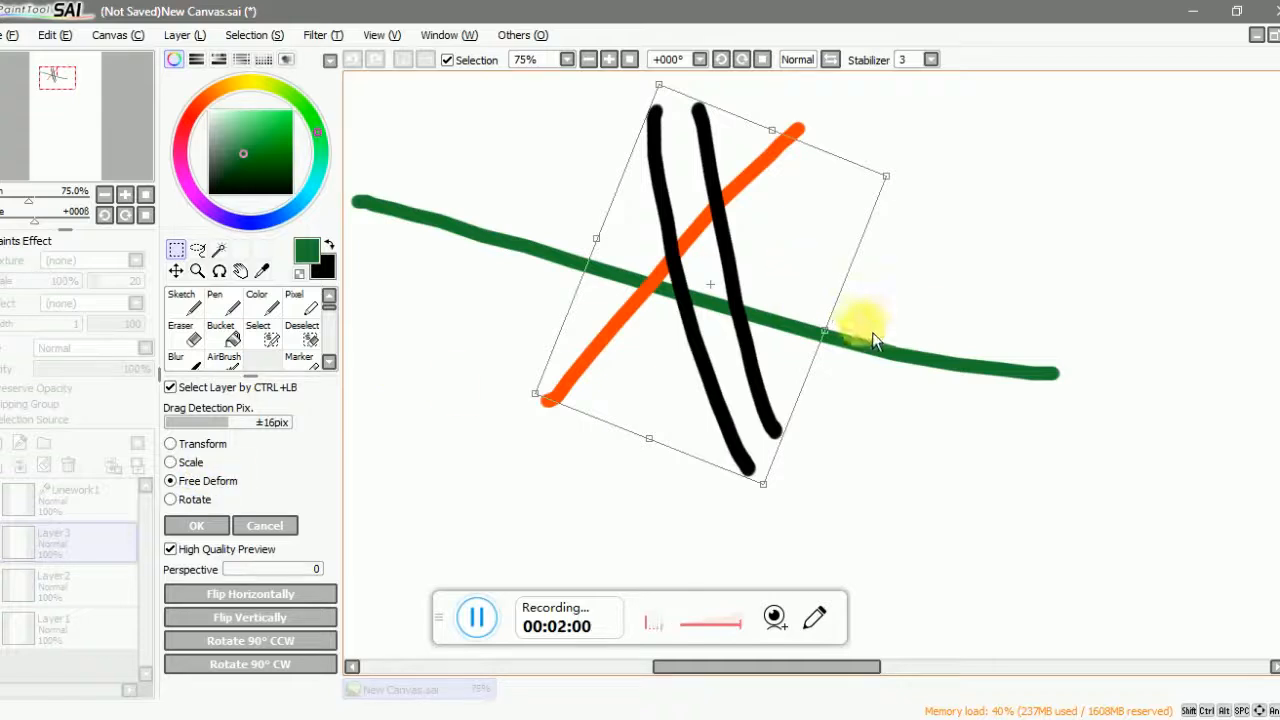
mouse_move(781, 249)
left_mouse_down()
mouse_move(862, 370)
mouse_move(767, 261)
left_mouse_up()
left_click(205, 500)
left_click_drag(922, 287, 893, 345)
left_click(185, 444)
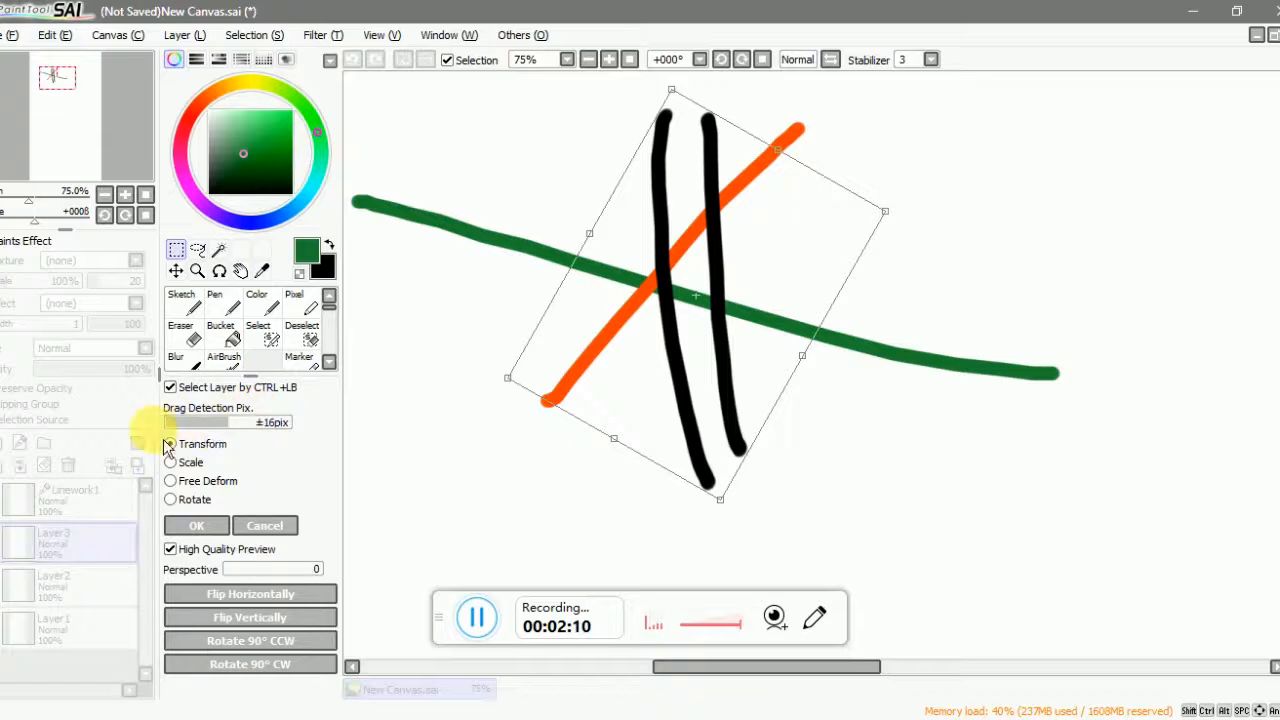
left_click(279, 535)
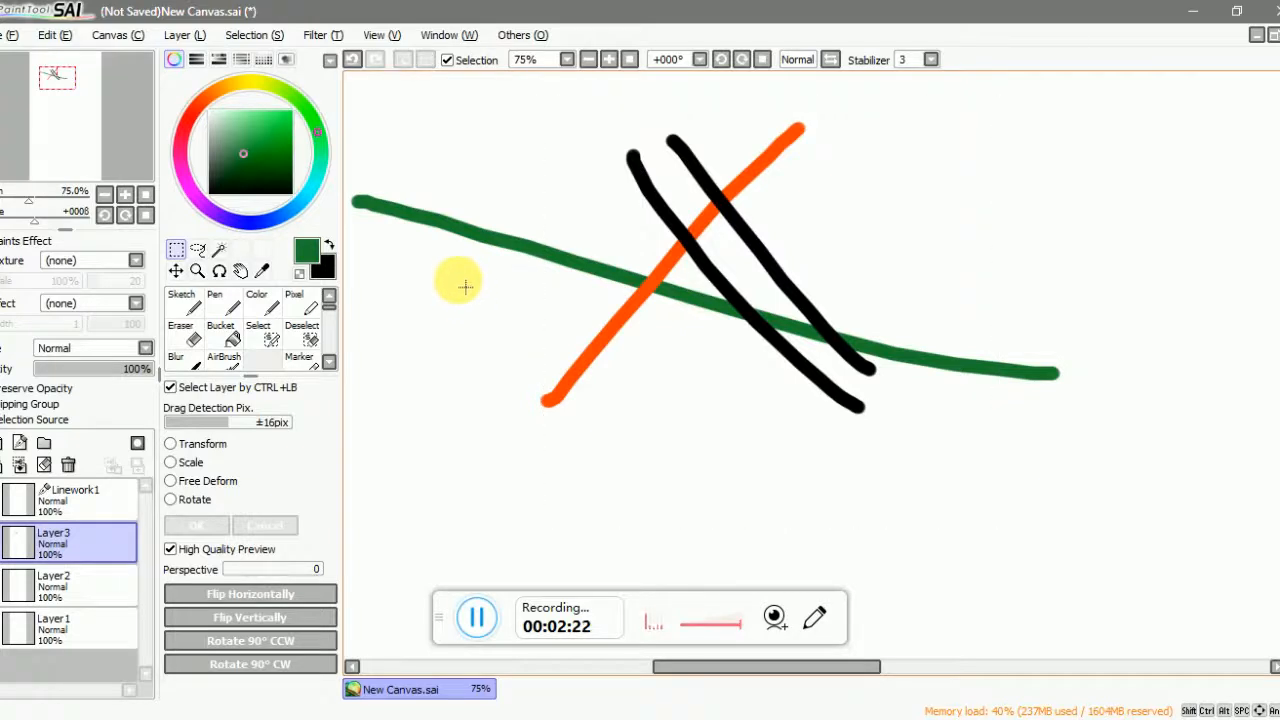
- Lasso a freehand oval area around the upper end of the left black stroke on Layer3
left_click(198, 249)
left_click_drag(613, 199, 652, 365)
mouse_move(668, 203)
left_mouse_down()
mouse_move(652, 137)
mouse_move(600, 228)
left_mouse_up()
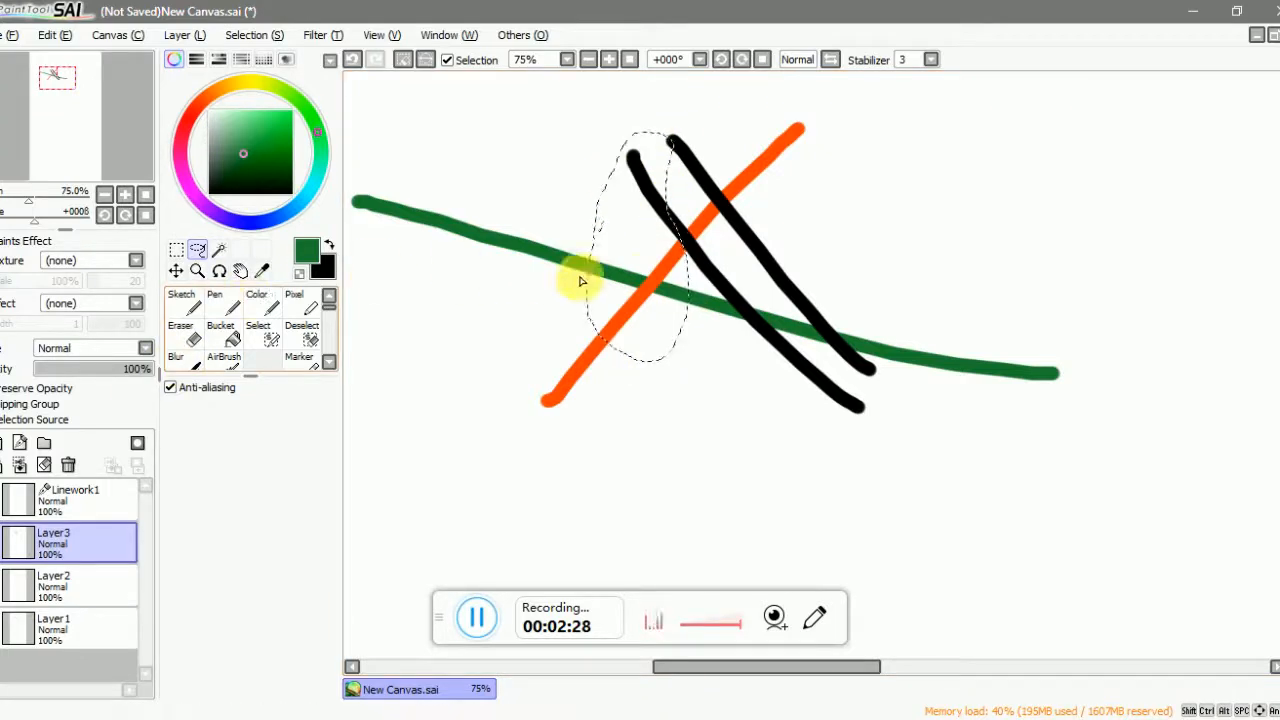
- Try moving the lassoed piece of the black stroke away to different spots, undoing each move
mouse_move(636, 272)
left_mouse_down()
mouse_move(634, 377)
mouse_move(606, 257)
mouse_move(554, 331)
mouse_move(585, 288)
mouse_move(545, 318)
left_mouse_up()
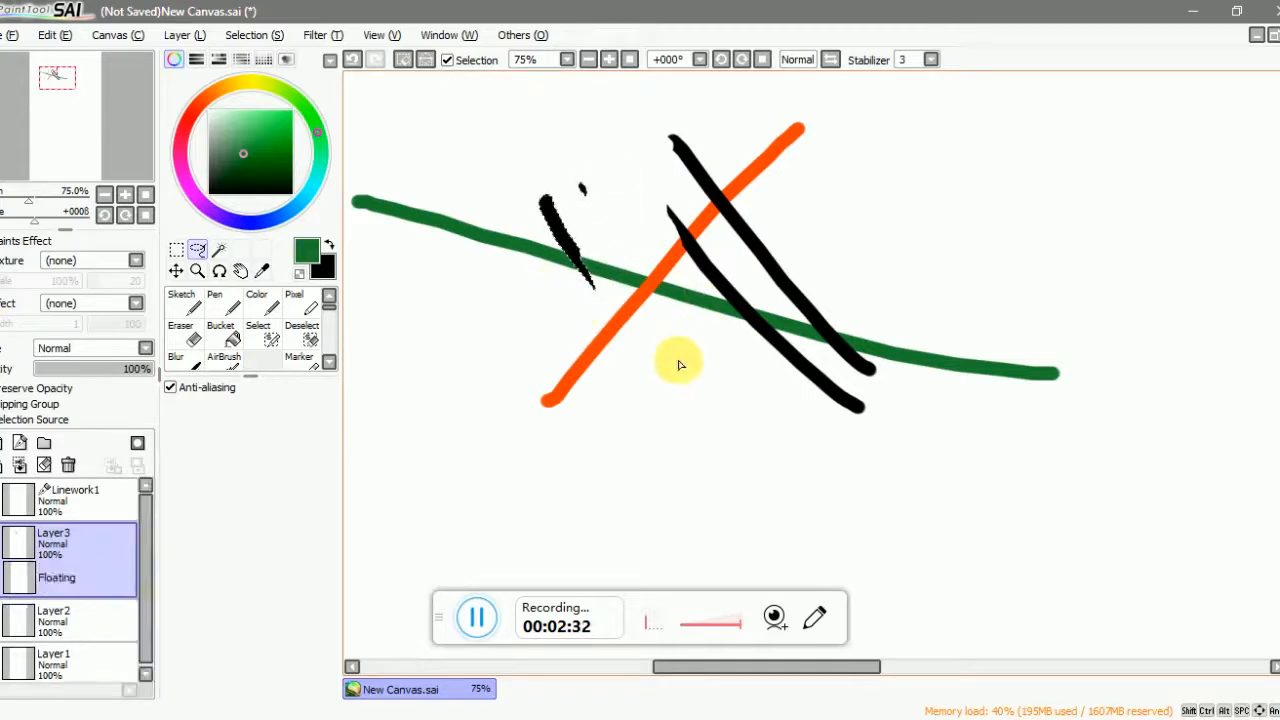
key("ctrl+z")
left_click_drag(633, 288, 586, 430)
key("ctrl+z")
left_click_drag(643, 300, 549, 391)
key("ctrl+z")
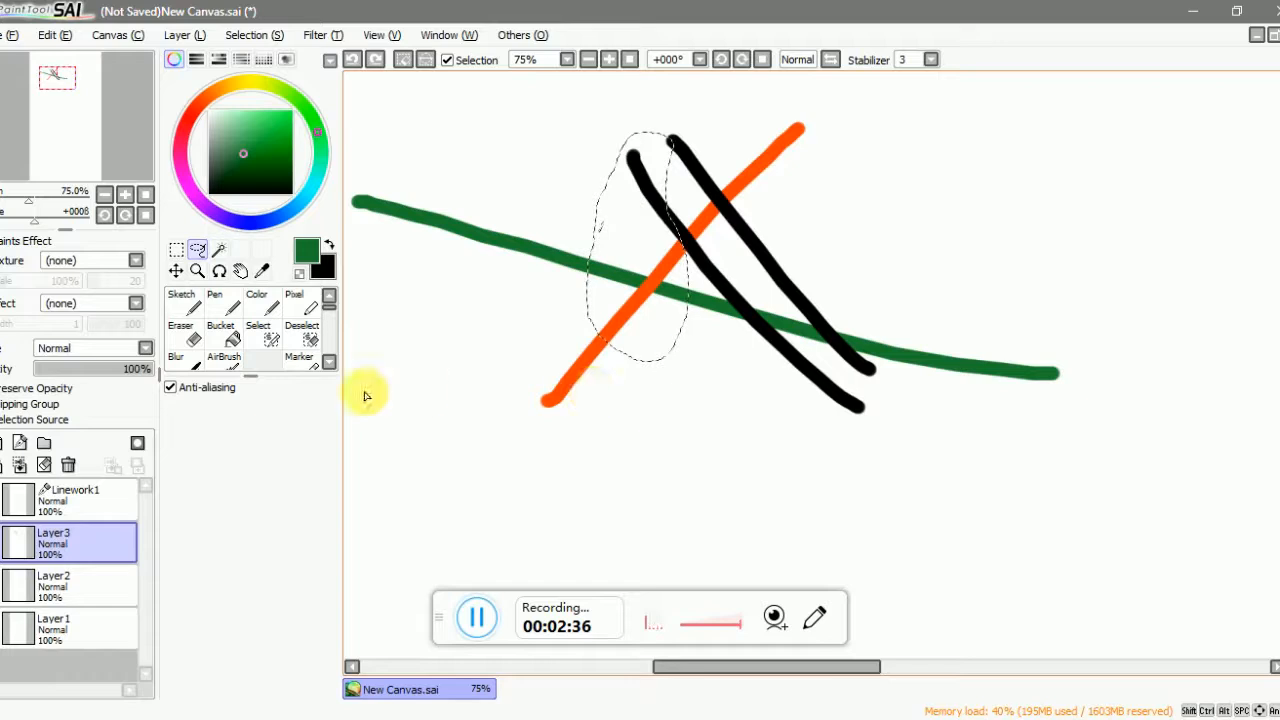
- Enlarge and rotate the lassoed end of the black stroke with Transform, apply it, and clear the selection
left_click(188, 266)
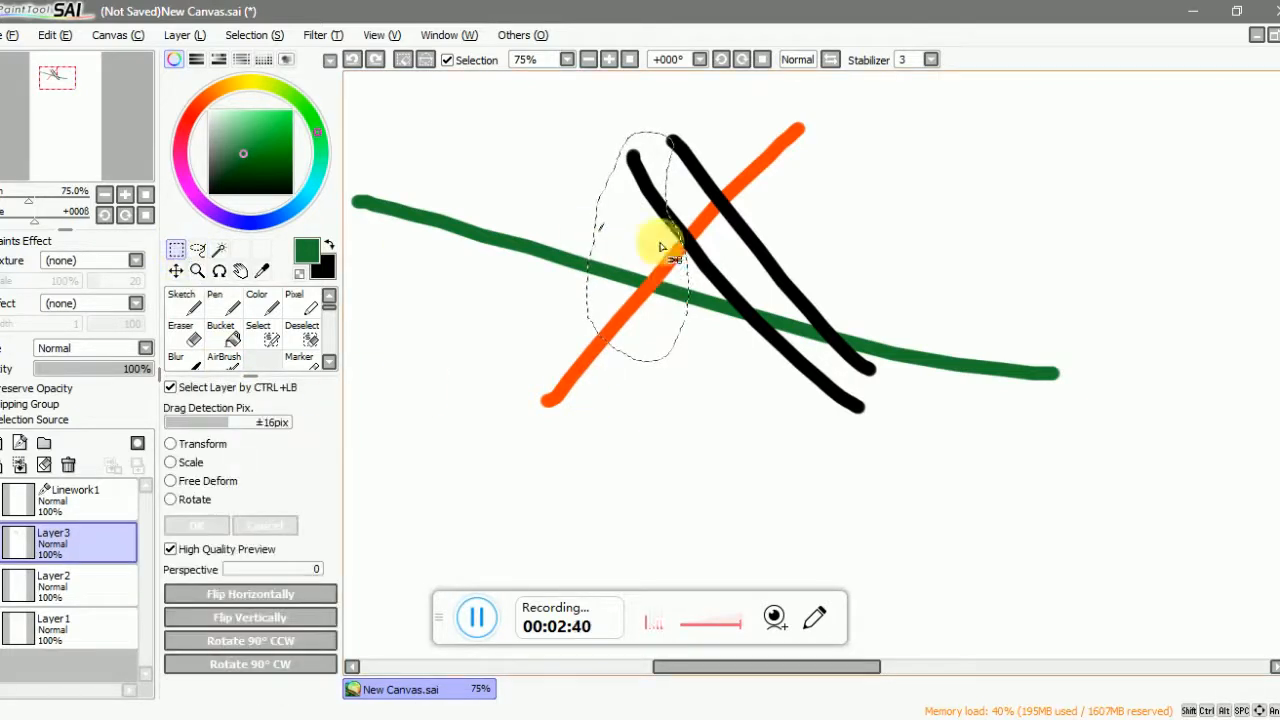
left_click(200, 443)
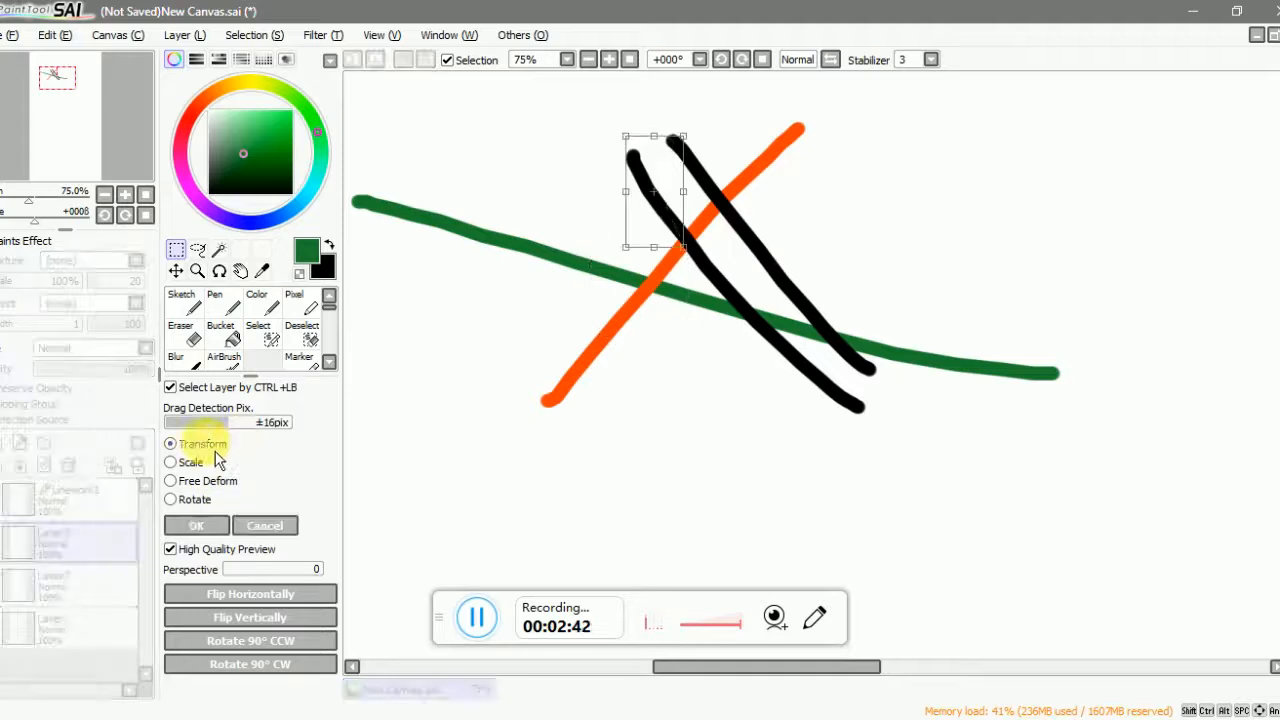
left_click_drag(690, 142, 668, 198)
left_click(196, 525)
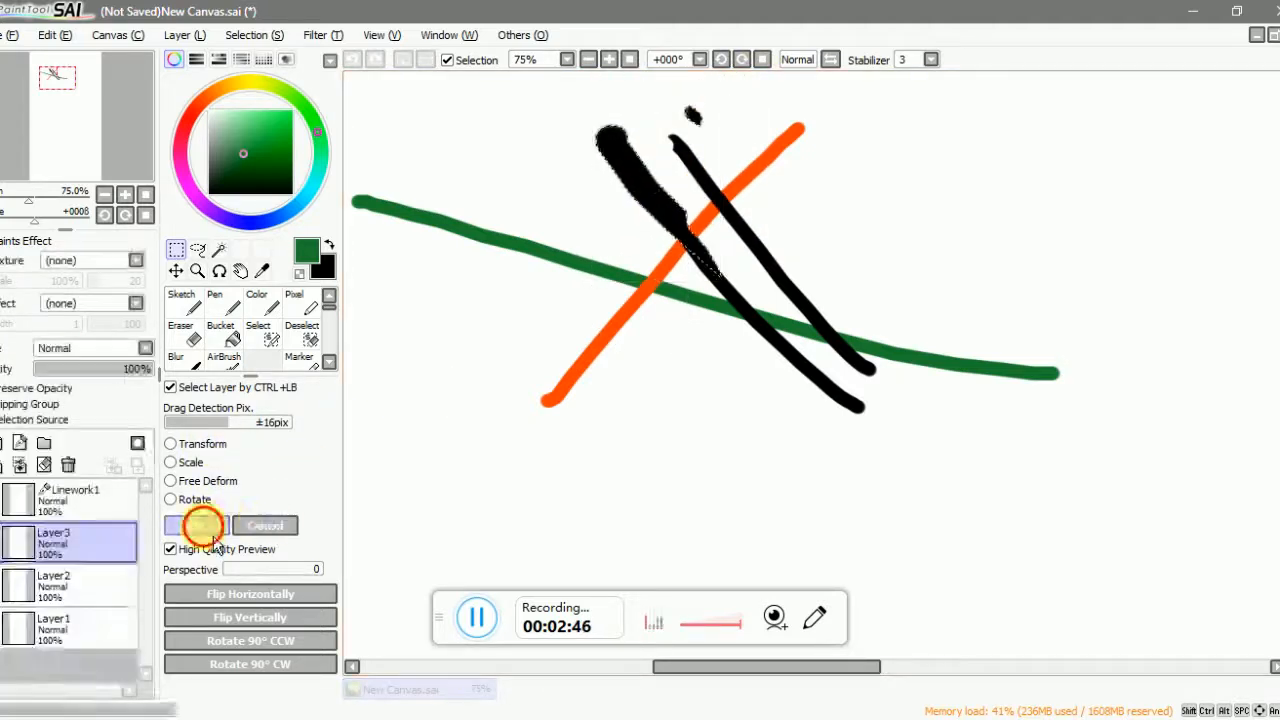
scroll(737, 437, "down", 2)
scroll(810, 376, "up", 2)
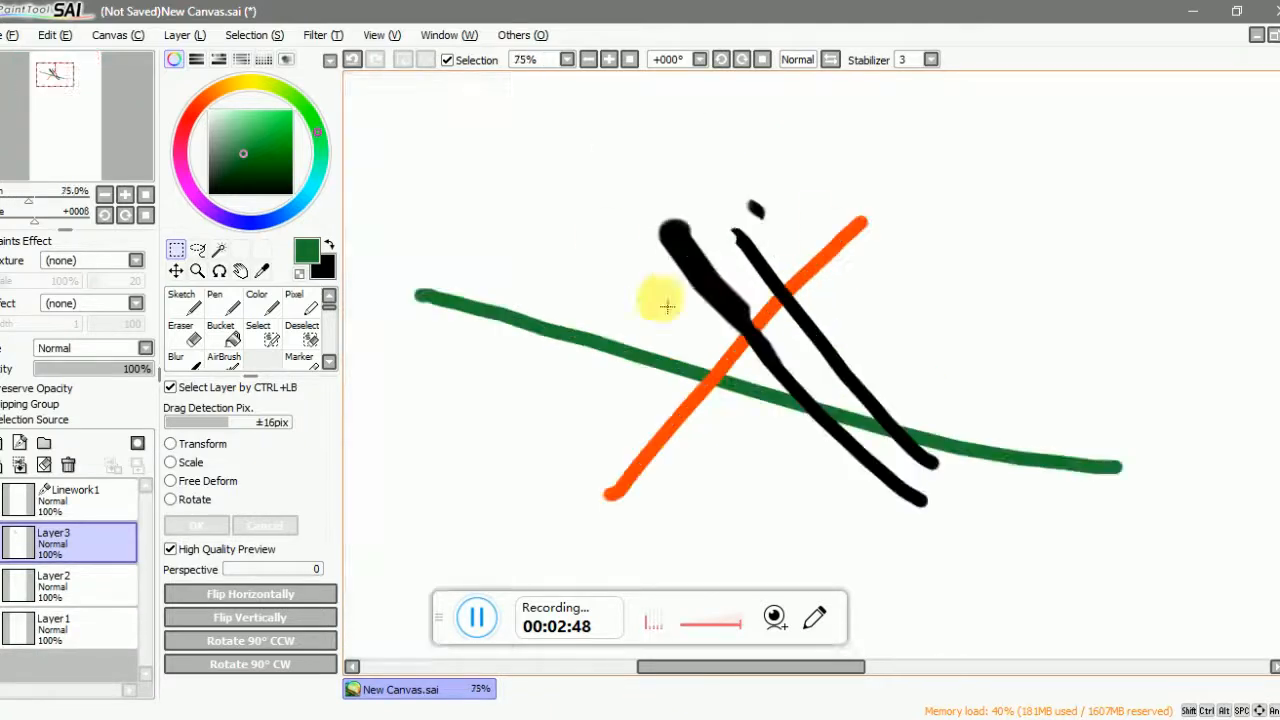
- Try a green stroke in an empty canvas area with the Sketch brush at size 9, and undo it
left_click(196, 312)
left_click(305, 603)
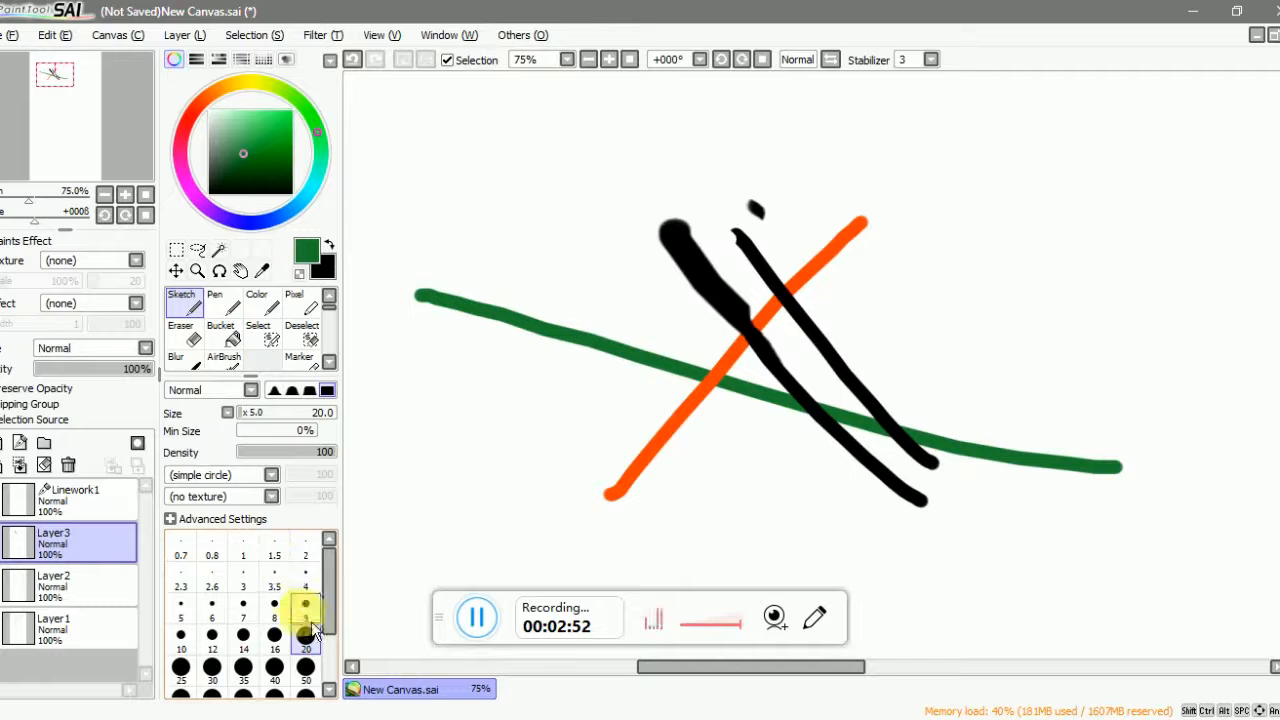
scroll(686, 223, "down", 2)
scroll(857, 214, "up", 4)
left_click_drag(543, 166, 737, 366)
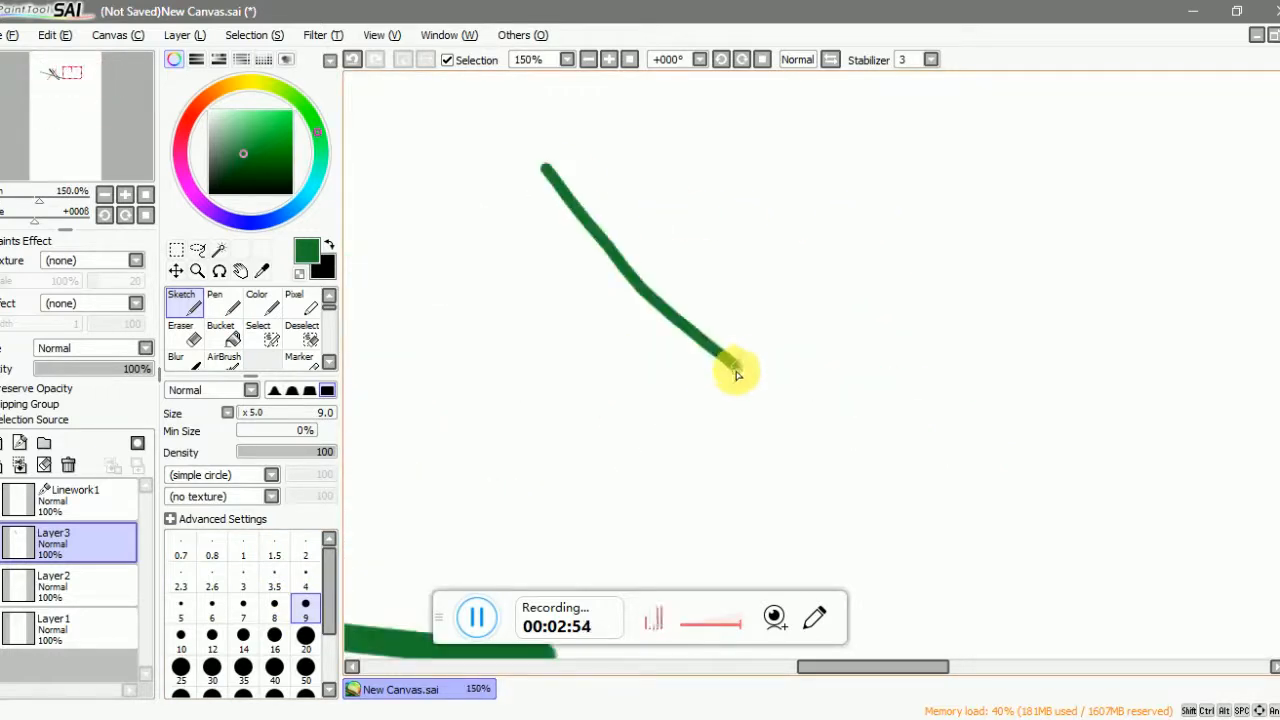
key("ctrl+z")
- Draw three green diagonal strokes side by side on Layer3 with the pen at sizes 20, 4 and 8
left_click(218, 303)
left_click_drag(590, 182, 800, 487)
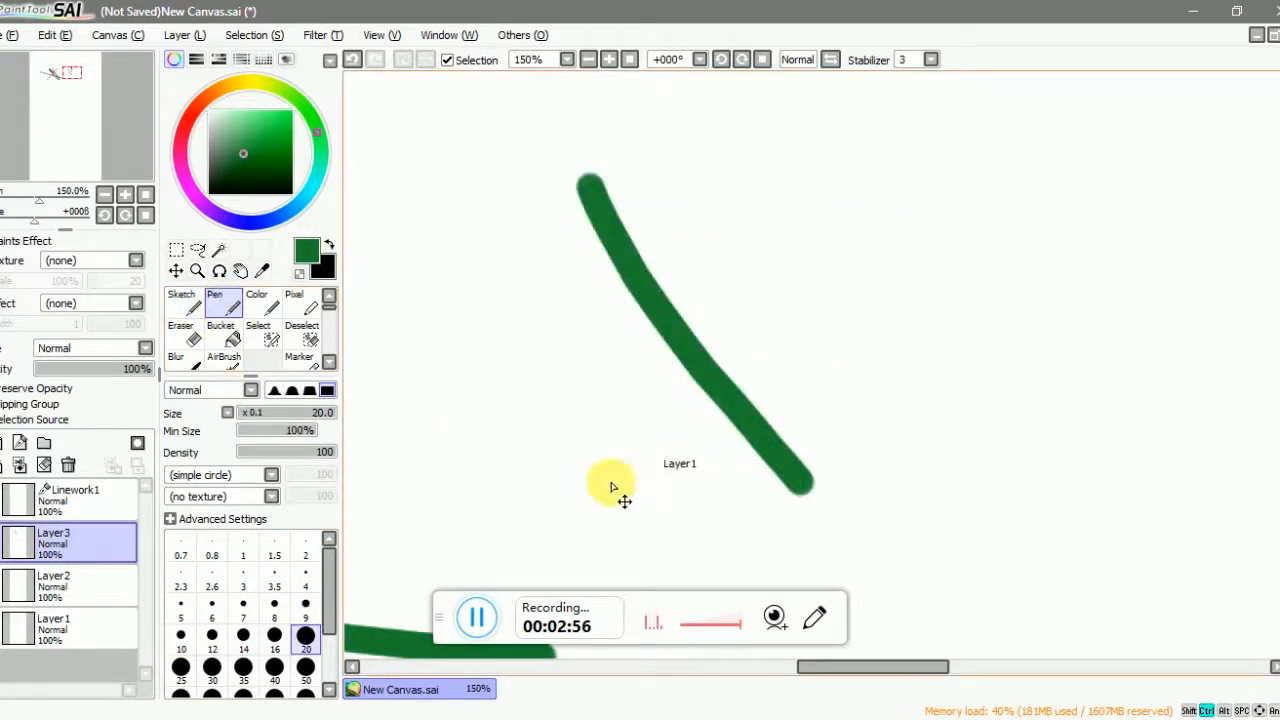
left_click(310, 591)
left_click_drag(516, 224, 649, 445)
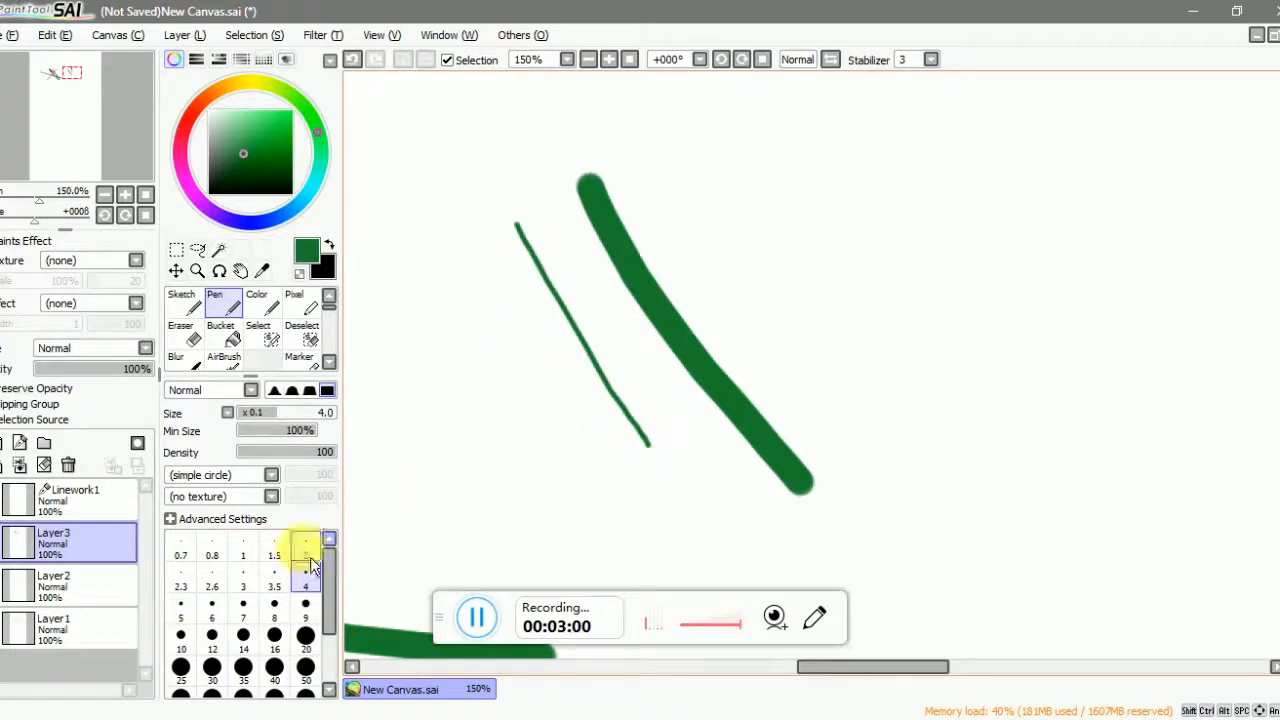
left_click(274, 604)
left_click_drag(465, 222, 601, 409)
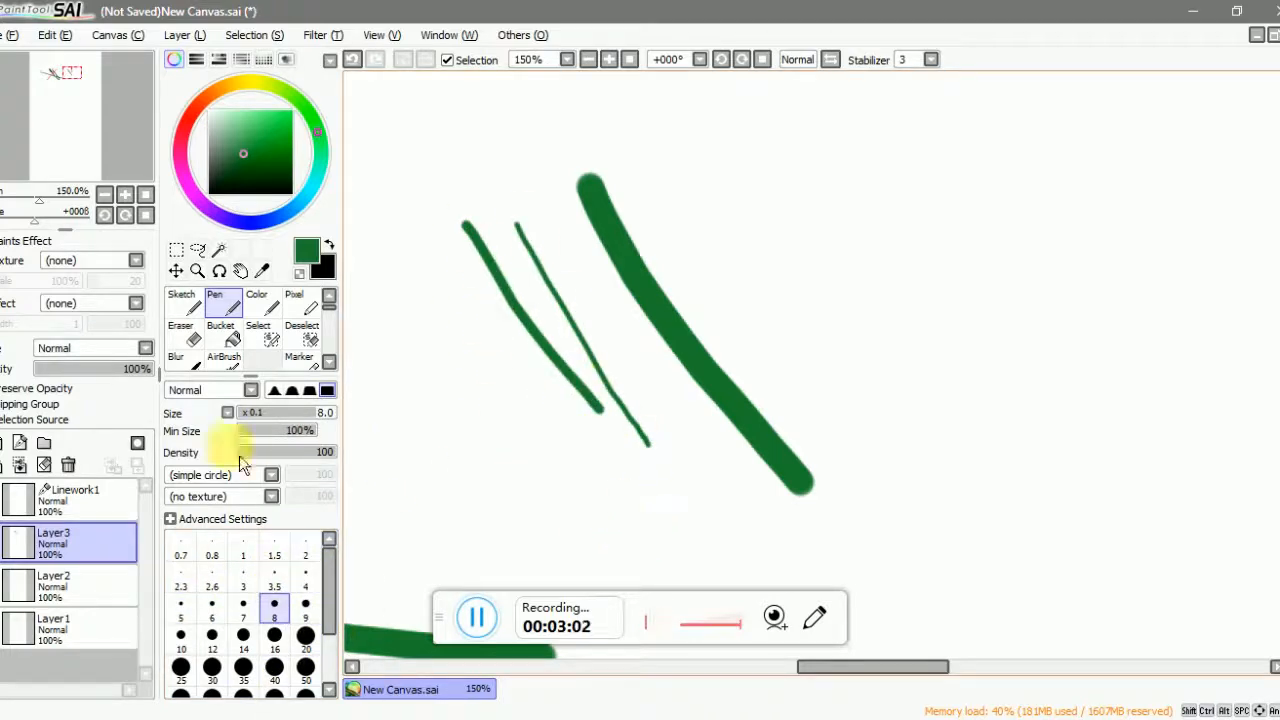
- Paint a soft pale diagonal stroke left of the green strokes with the Color brush at size 20, undoing the first two tries
left_click(277, 316)
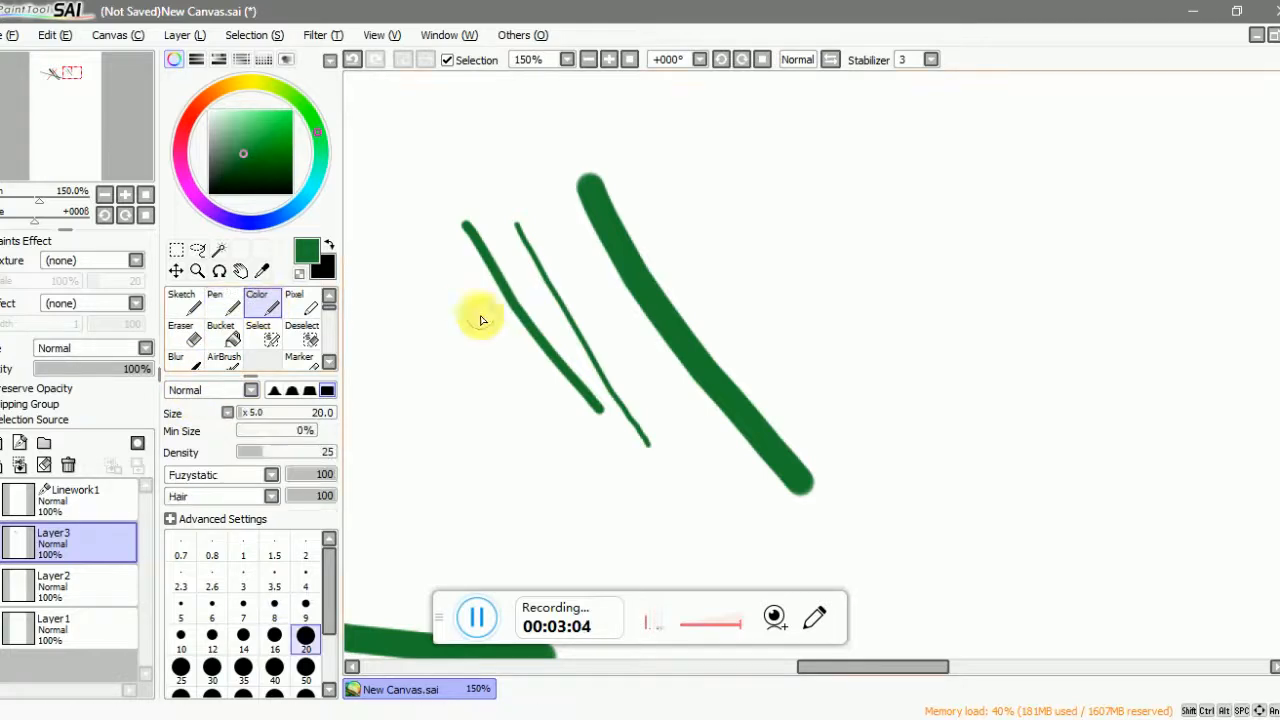
left_click_drag(420, 300, 612, 485)
key("ctrl+z")
left_click_drag(400, 290, 551, 491)
key("ctrl+z")
left_click_drag(380, 290, 594, 522)
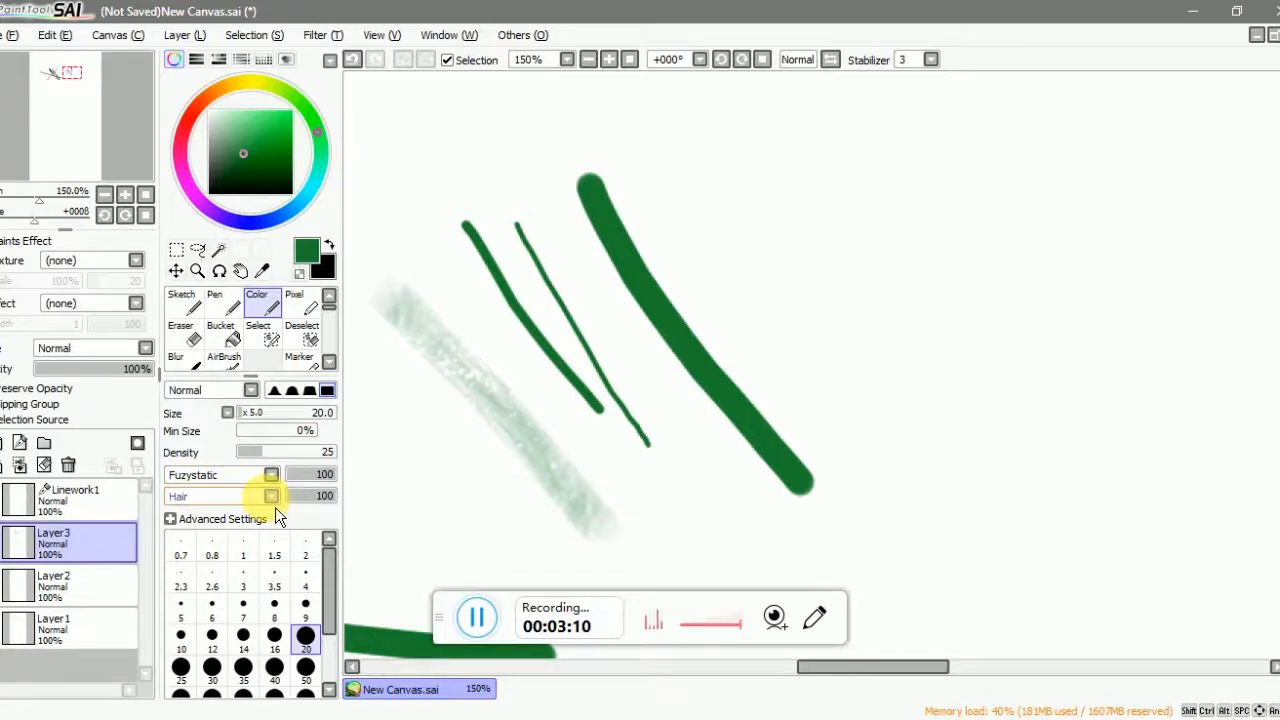
- Return to the Pen at size 8 and draw a thin green diagonal stroke right of the thick one
left_click(272, 476)
left_click(280, 486)
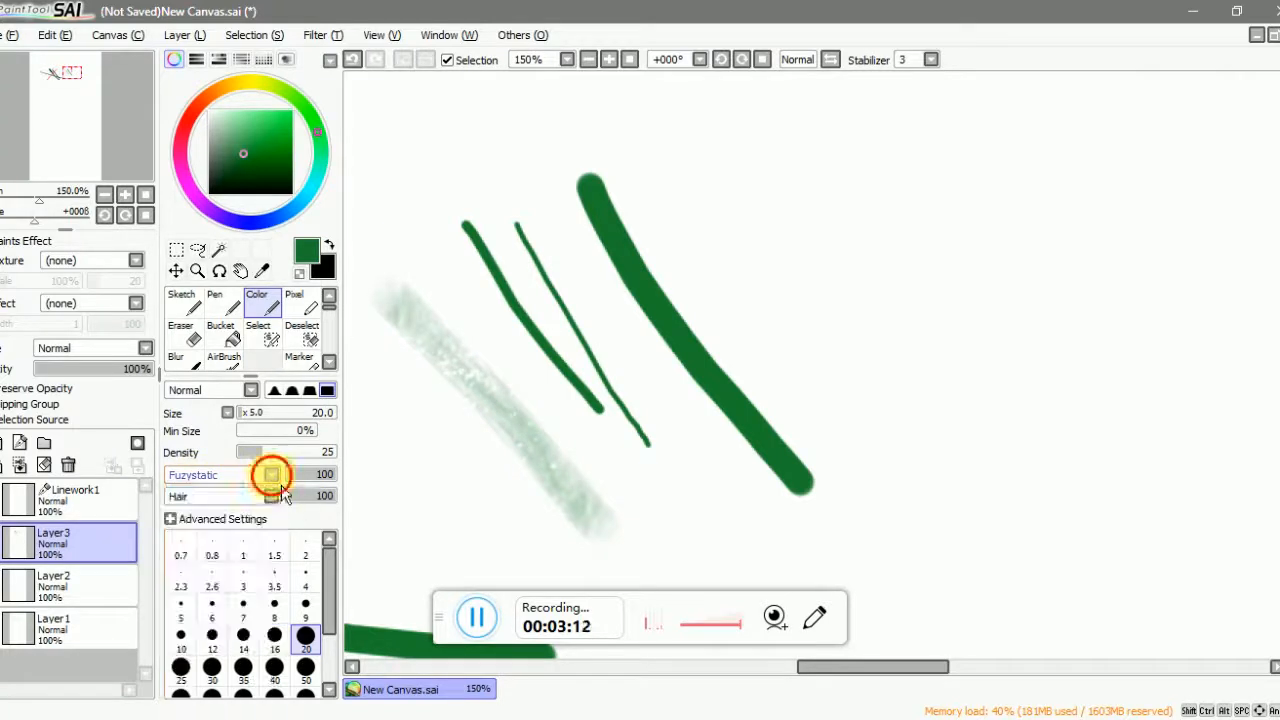
left_click(220, 302)
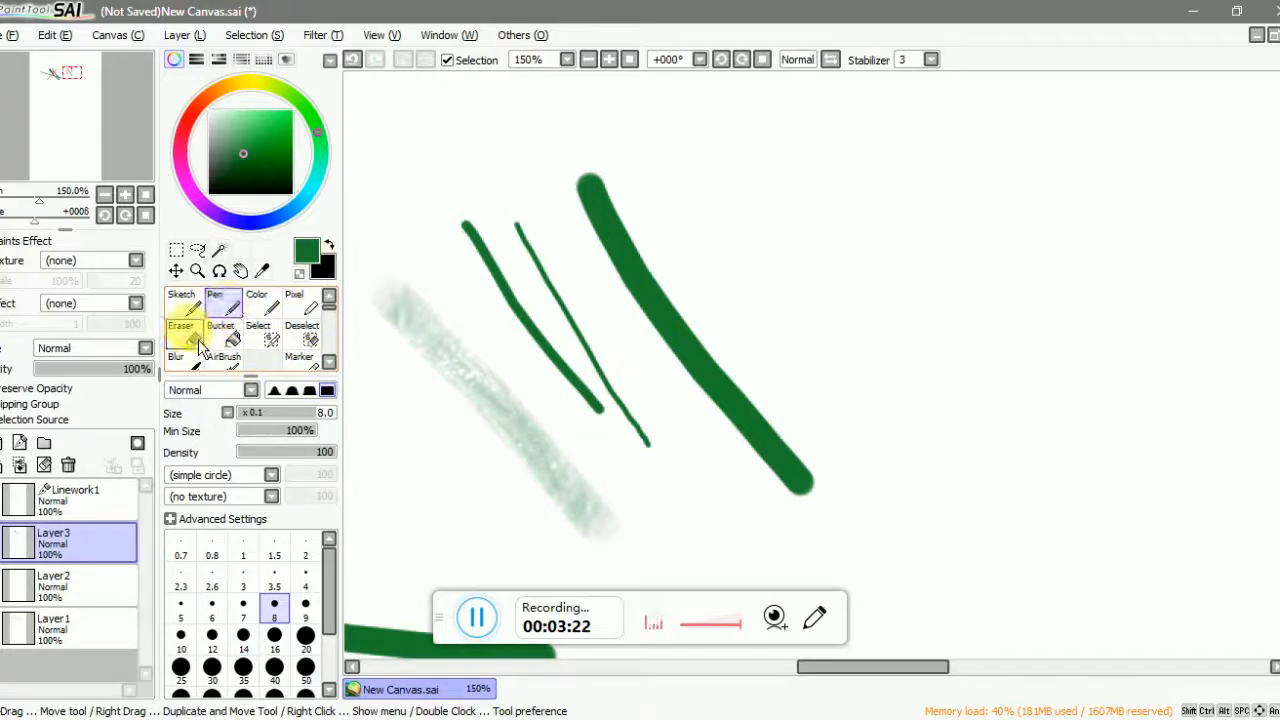
left_click(329, 362)
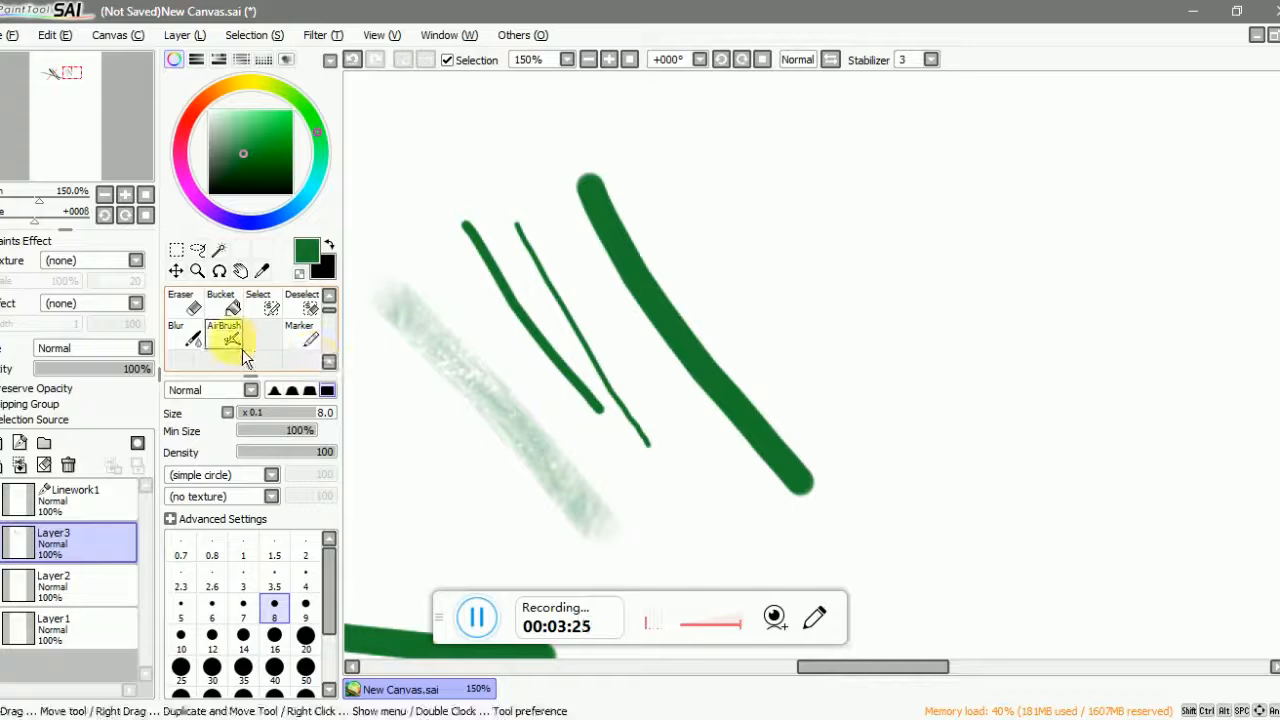
left_click(329, 296)
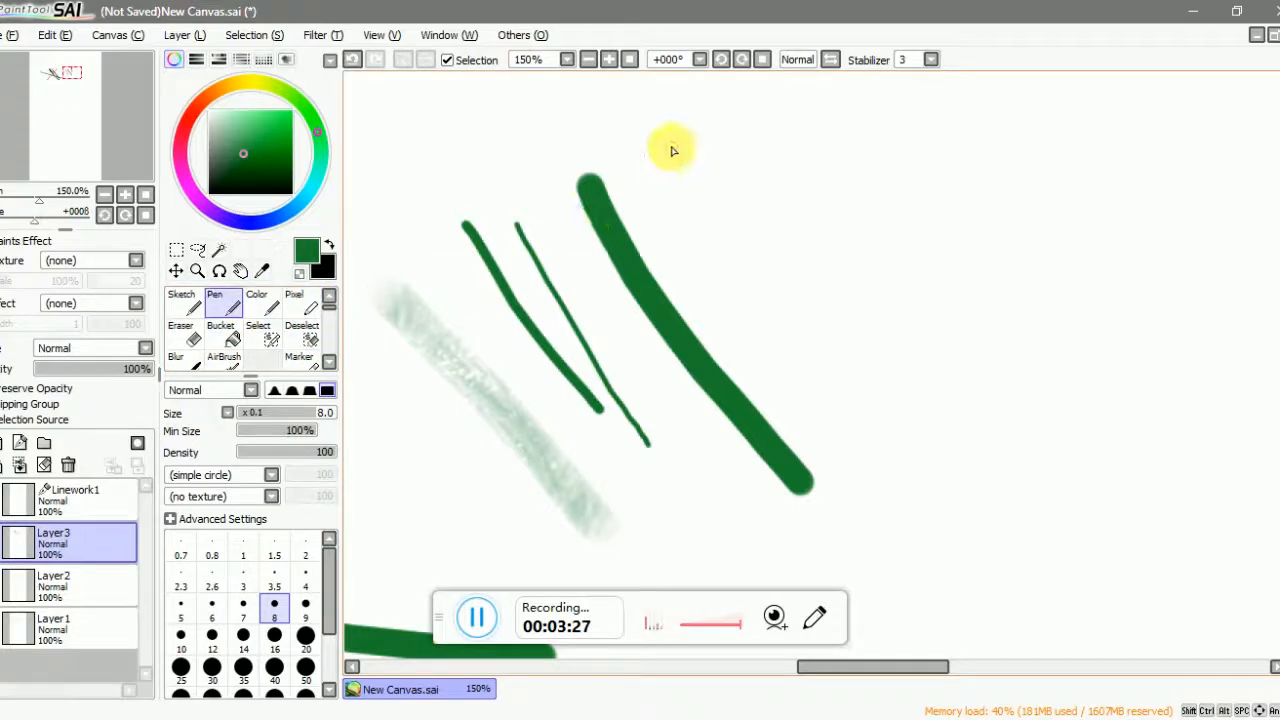
left_click_drag(674, 148, 851, 410)
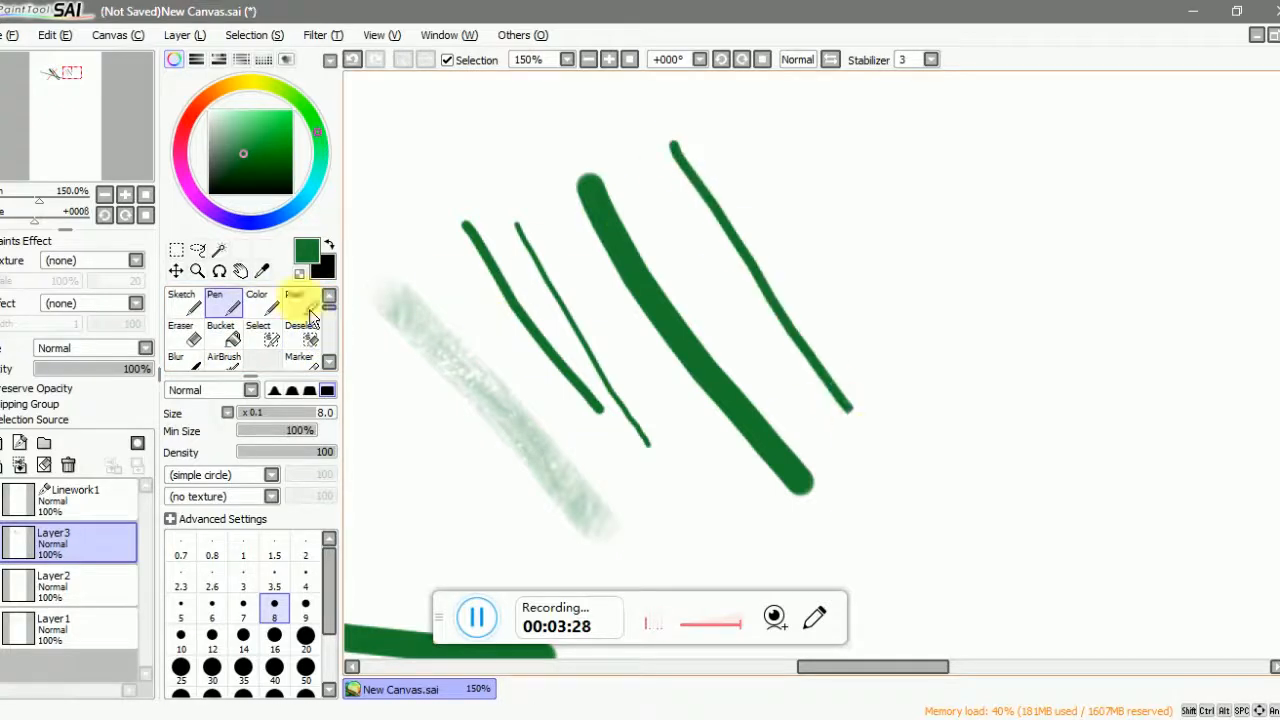
- Set the pen's brush shape to Chalk and its size to 50, and paint broad green strokes right of the thin ones
left_click(248, 478)
mouse_move(276, 524)
left_mouse_down()
mouse_move(295, 700)
mouse_move(294, 623)
left_mouse_up()
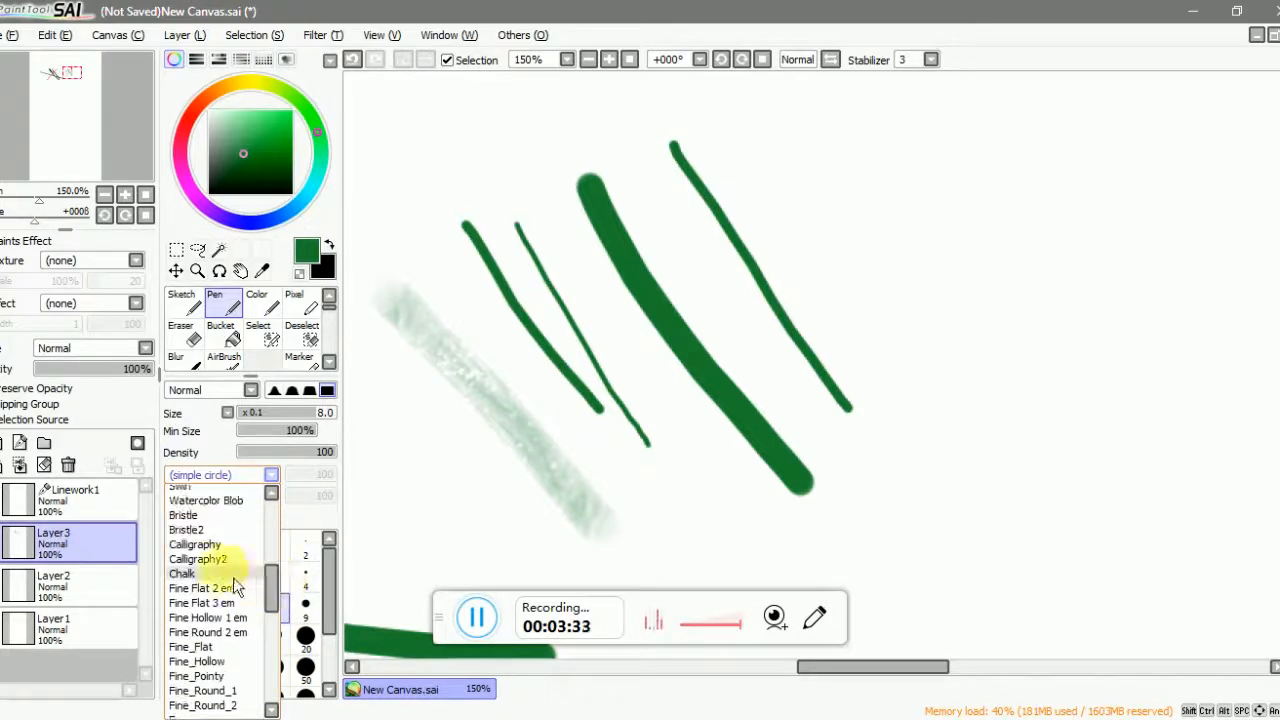
left_click(233, 576)
left_click(306, 667)
mouse_move(790, 185)
left_mouse_down()
mouse_move(994, 449)
mouse_move(963, 205)
left_mouse_up()
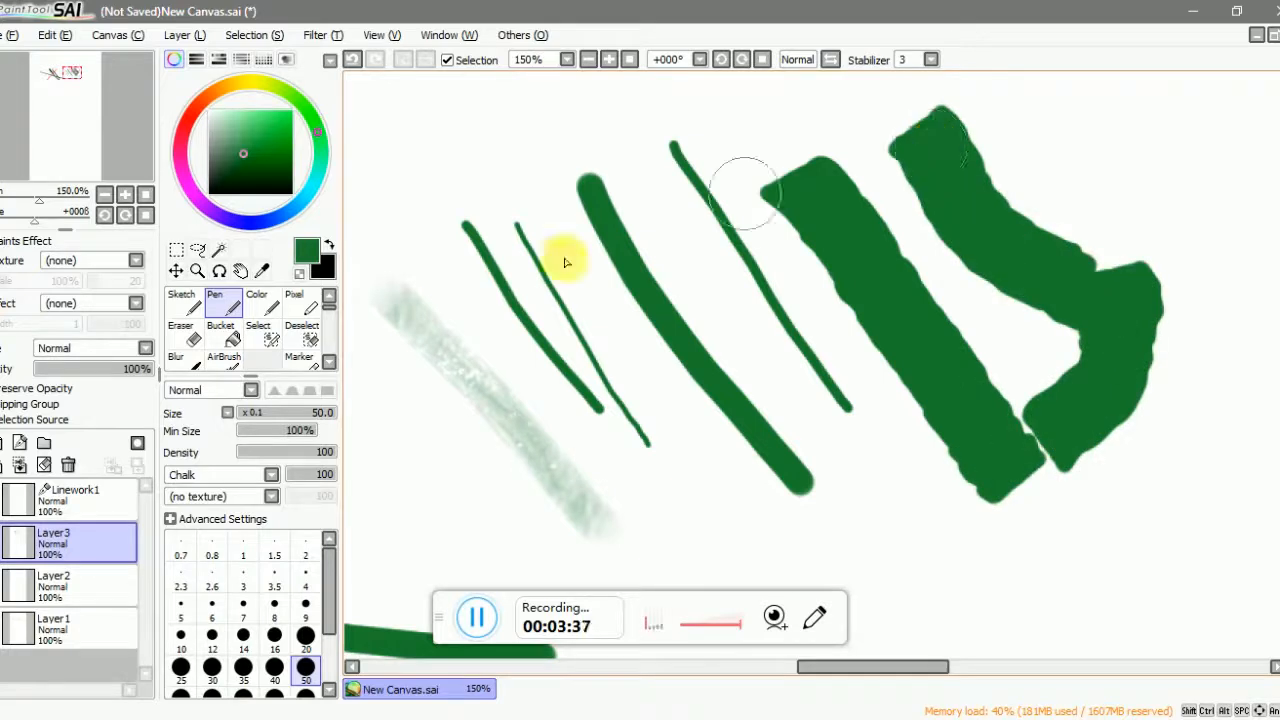
- Change the pen's brush shape to Fuzystatic, try a size 50 stroke in the empty area below the strokes, and undo it
left_click(262, 475)
scroll(289, 598, "up", 5)
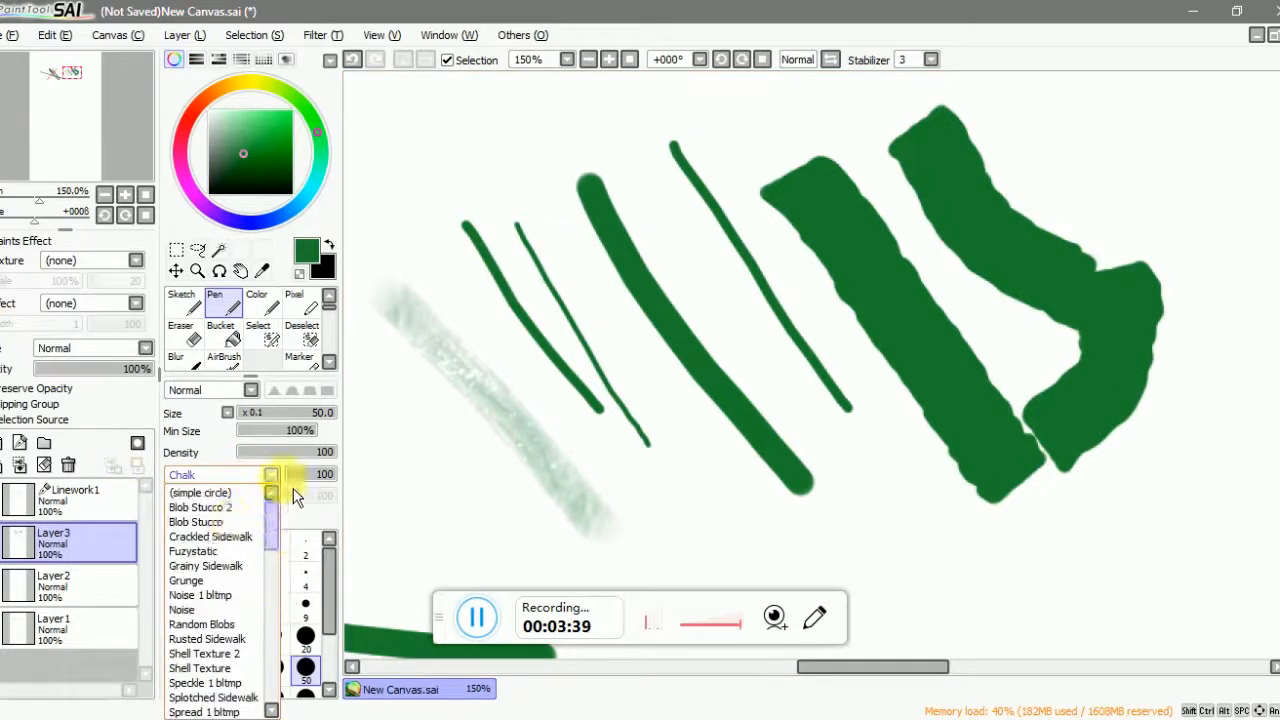
left_click(226, 551)
scroll(723, 386, "down", 4)
scroll(686, 263, "up", 3)
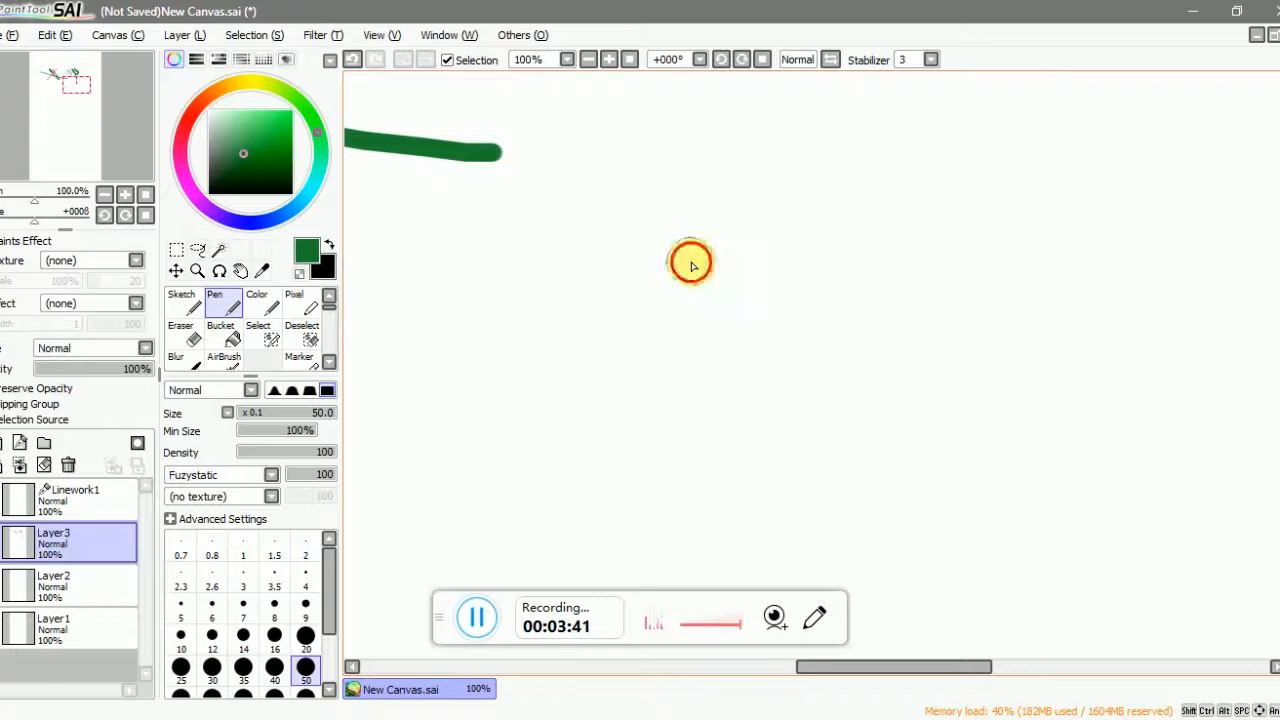
left_click_drag(690, 248, 835, 521)
key("ctrl+z")
- Set the pen size to 120 and paint a wide horizontal Fuzystatic stroke, undoing the first diagonal try
left_click(310, 690)
left_click_drag(692, 203, 867, 387)
key("ctrl+z")
left_click_drag(529, 343, 937, 349)
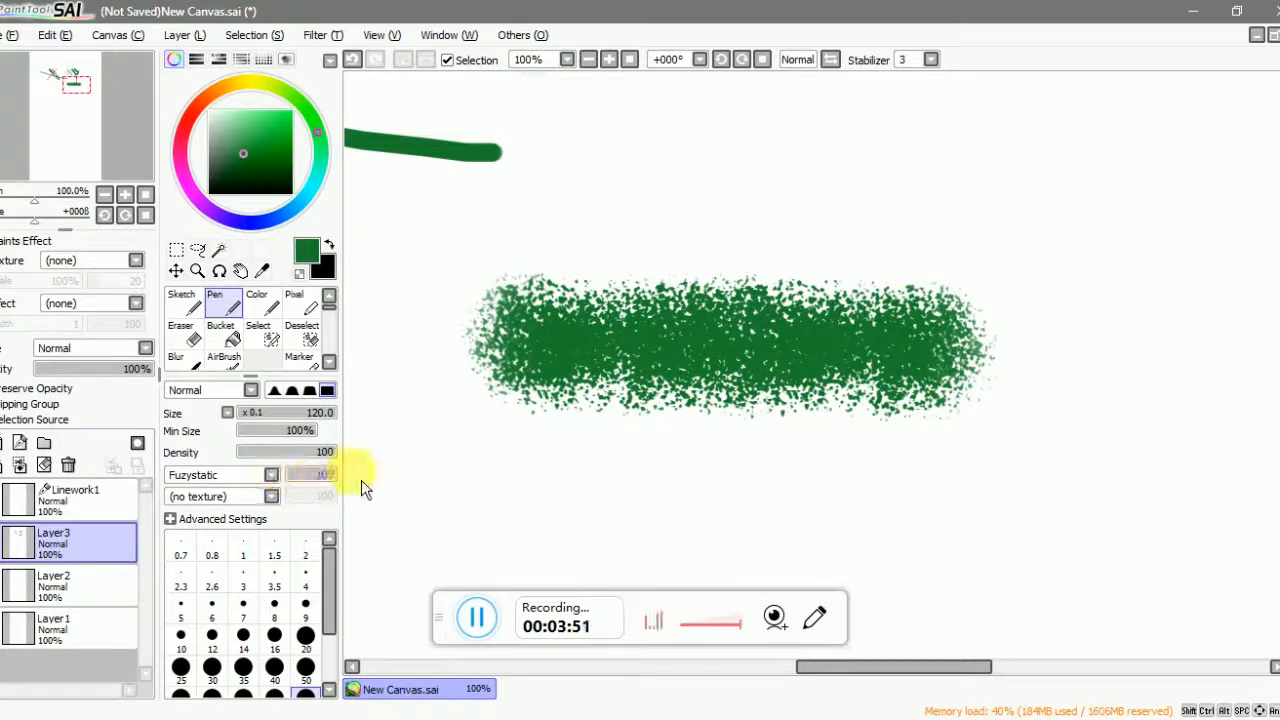
- Paint two more wide horizontal strokes below the first with the Fuzystatic strength at 56 and at 10
scroll(393, 458, "down", 2)
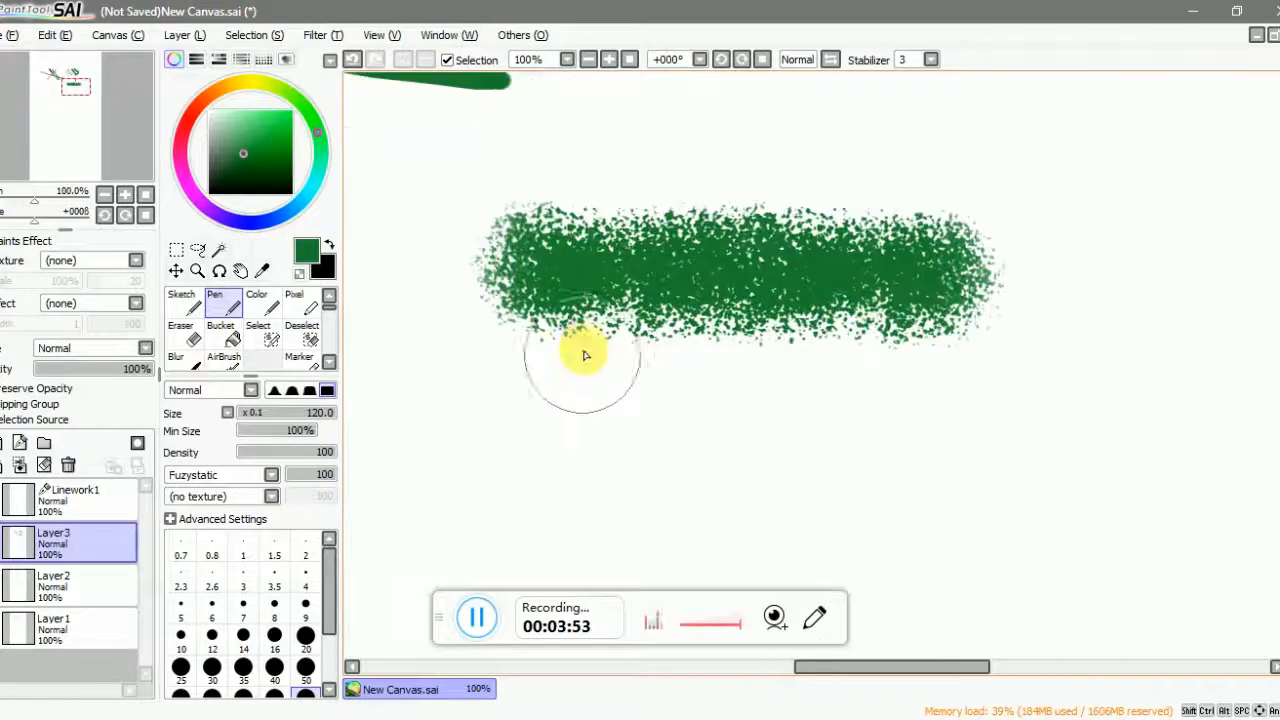
left_click_drag(486, 414, 957, 428)
key("ctrl+z")
left_click_drag(498, 412, 1020, 447)
scroll(762, 303, "down", 3)
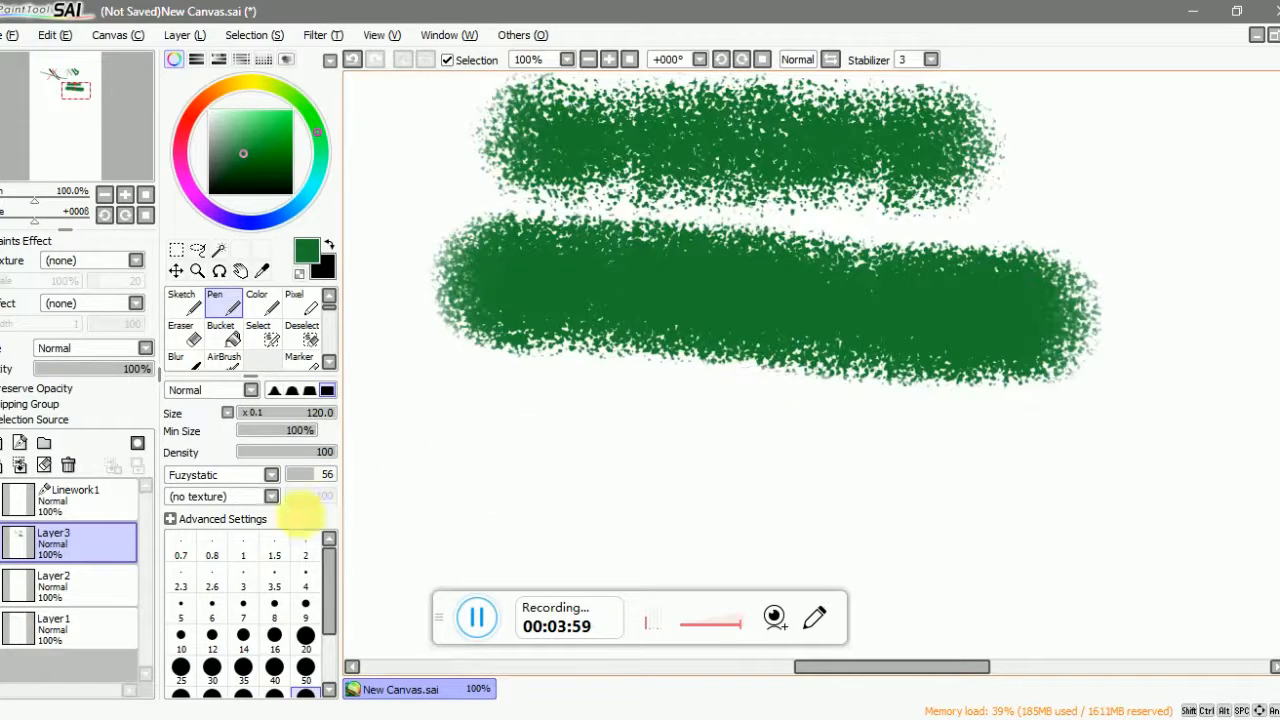
left_click_drag(306, 503, 290, 476)
left_click_drag(466, 466, 1025, 476)
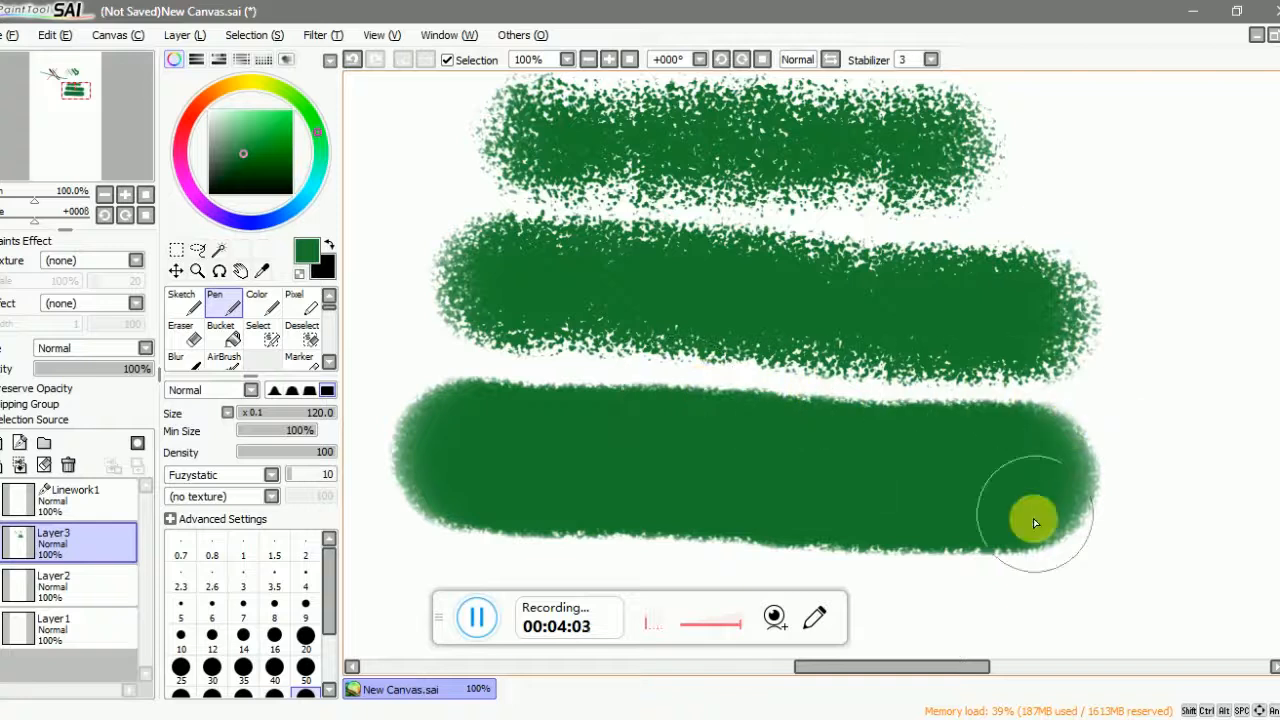
scroll(688, 412, "down", 5)
scroll(688, 412, "up", 5)
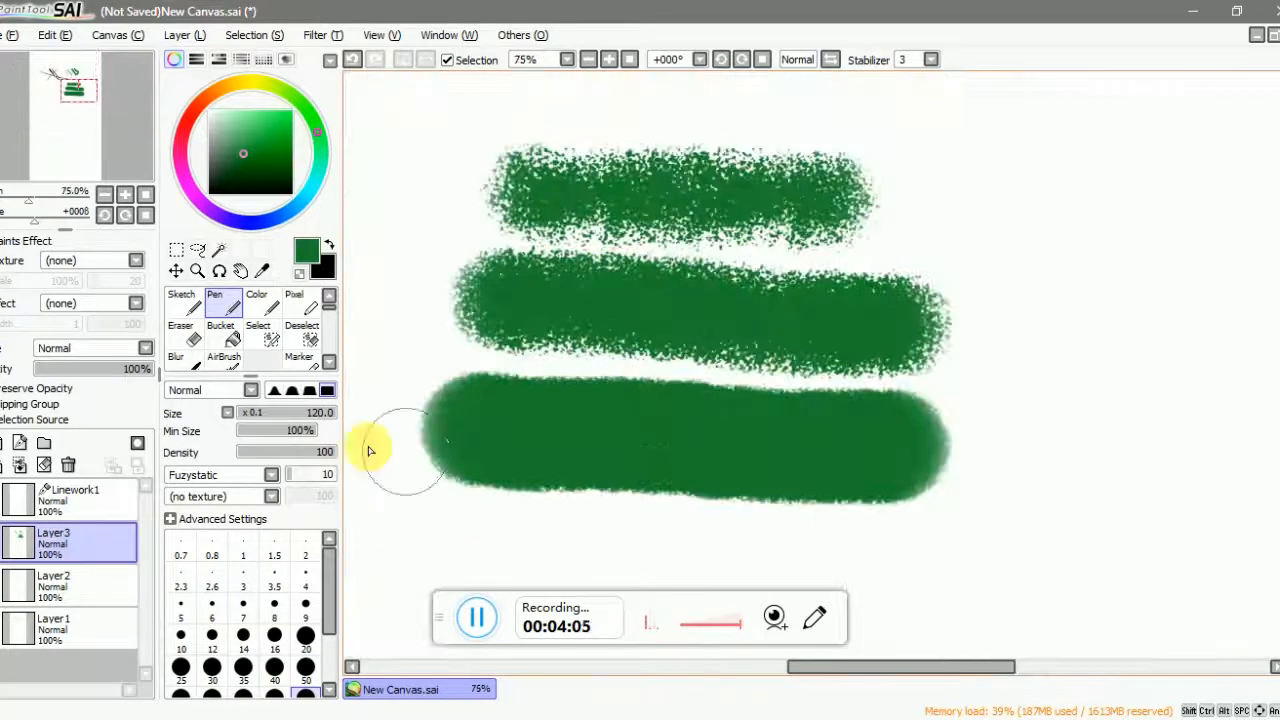
- Set the brush texture to Dirt 03 and the shape to simple circle, and paint a vertical green stroke beside the horizontal ones
left_click(253, 500)
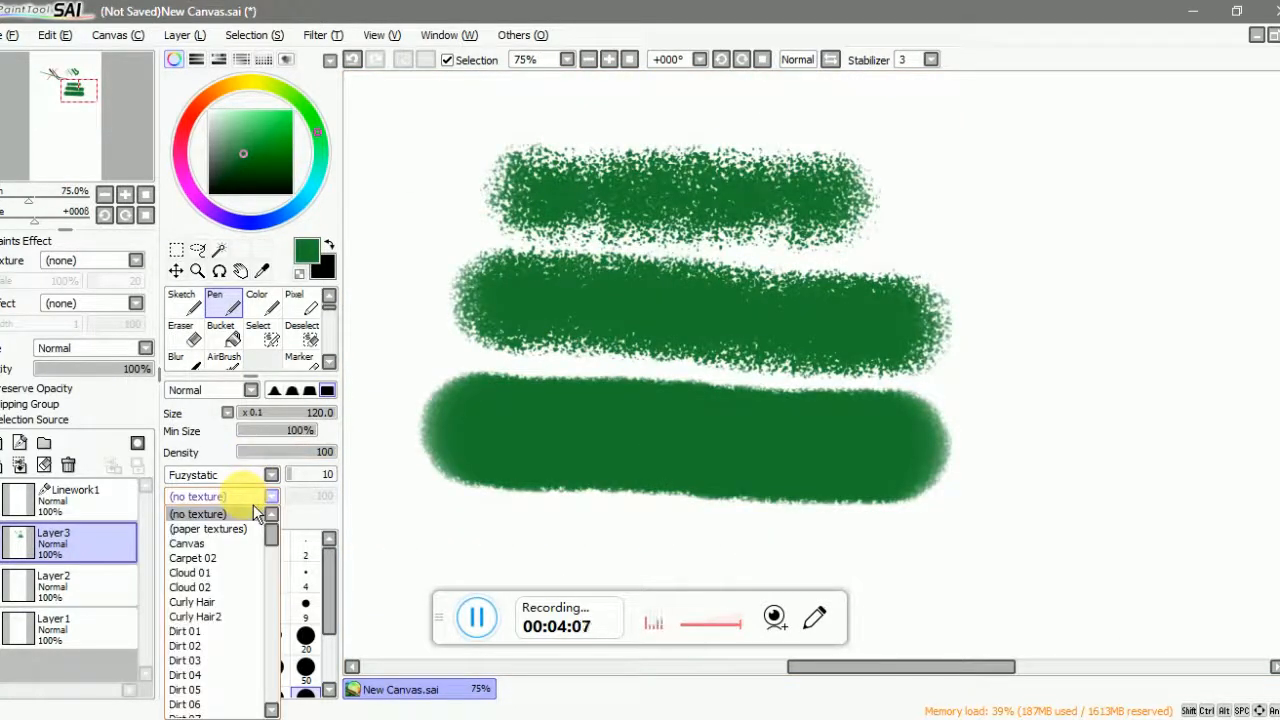
left_click(215, 662)
left_click(270, 475)
left_click(245, 491)
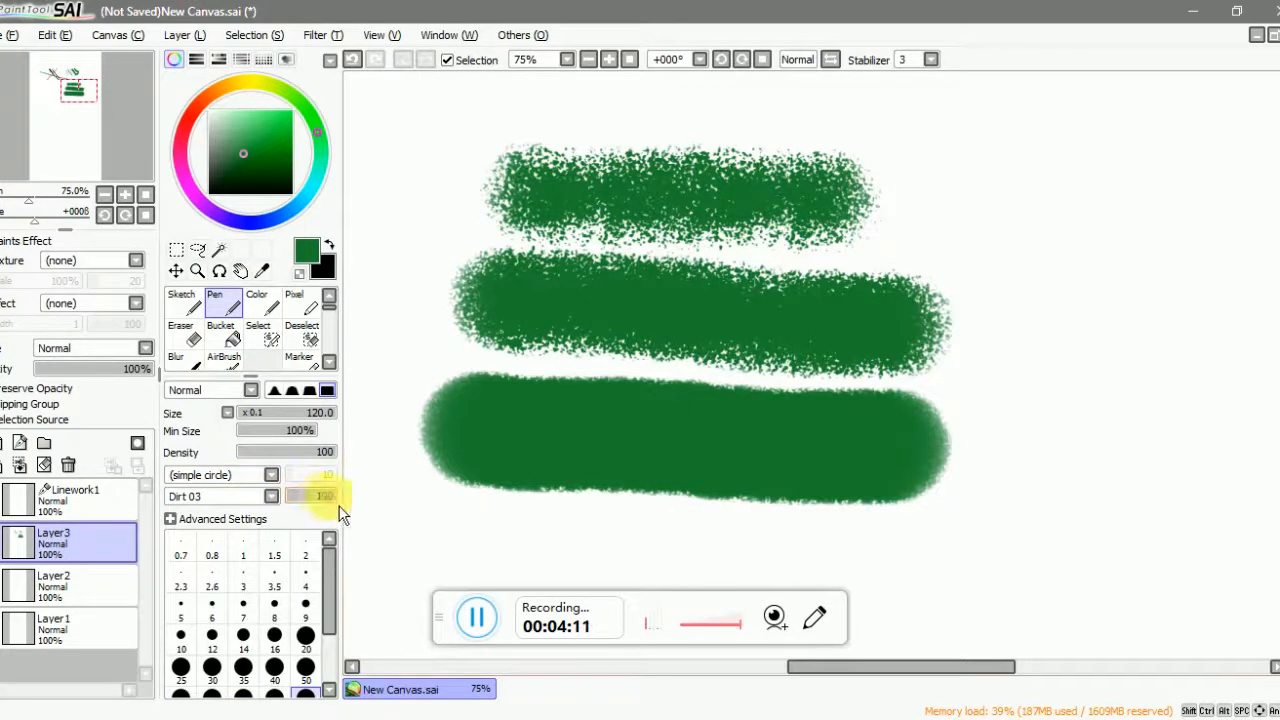
scroll(929, 309, "down", 3)
left_click_drag(1020, 214, 1025, 384)
- Examine the Dirt 03 texture along the vertical stroke up close and compare it with the horizontal strokes
scroll(1055, 340, "up", 4)
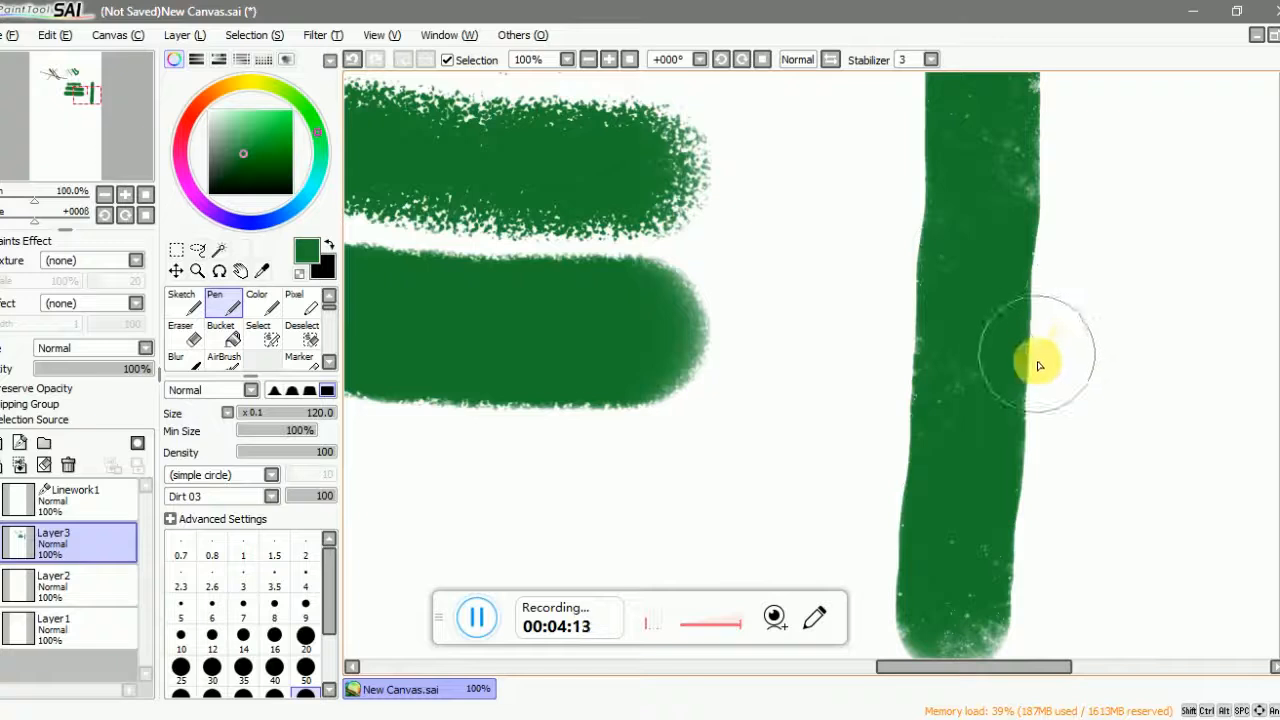
scroll(1045, 340, "up", 1)
scroll(1008, 335, "down", 2)
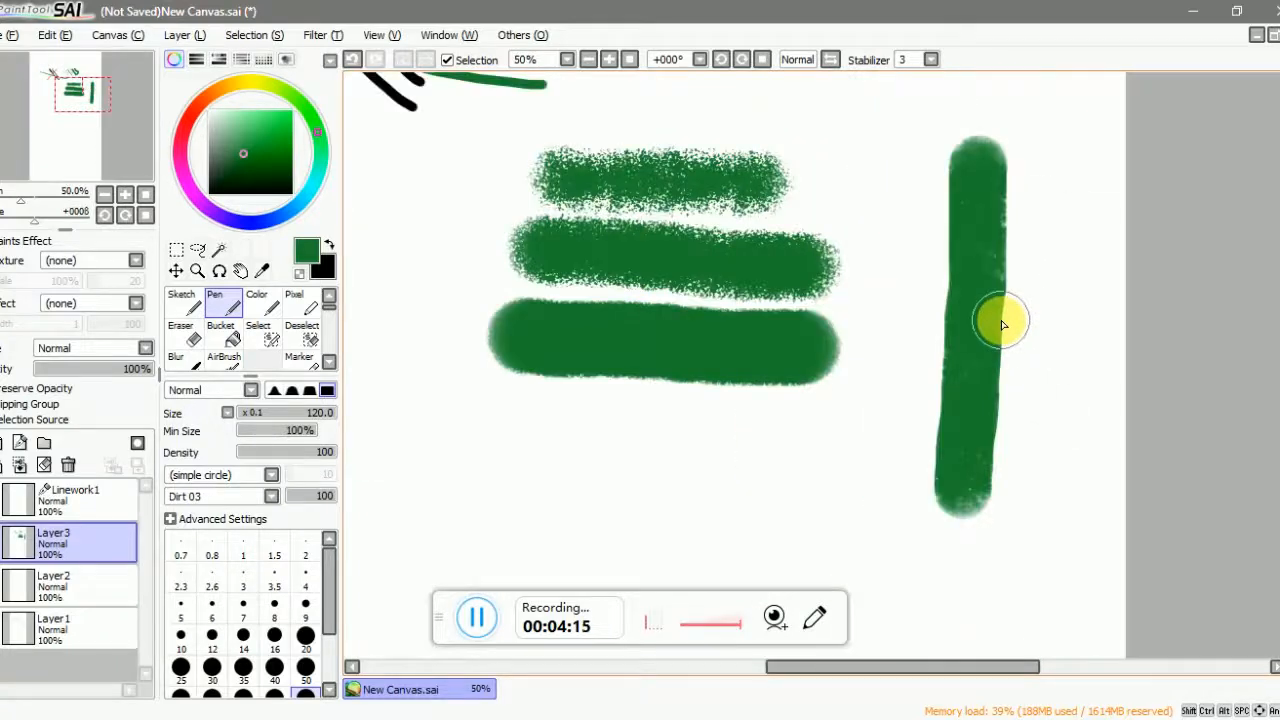
scroll(651, 149, "up", 1)
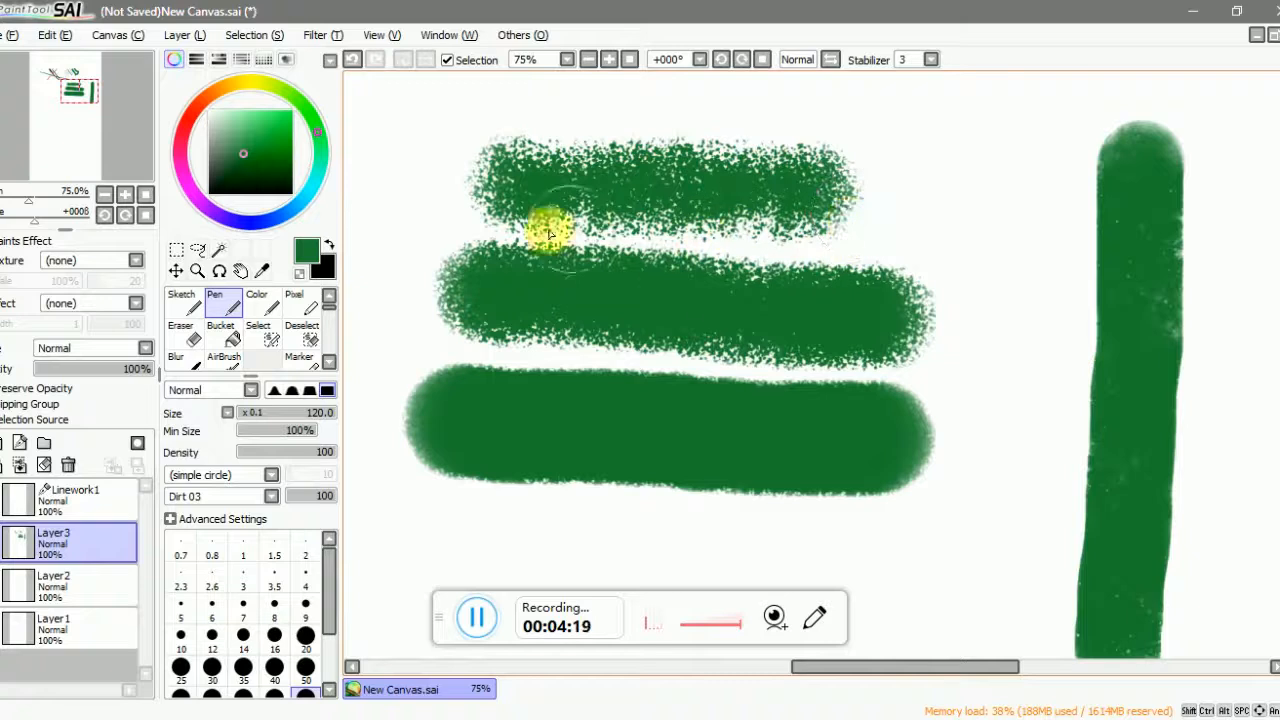
scroll(712, 204, "down", 2)
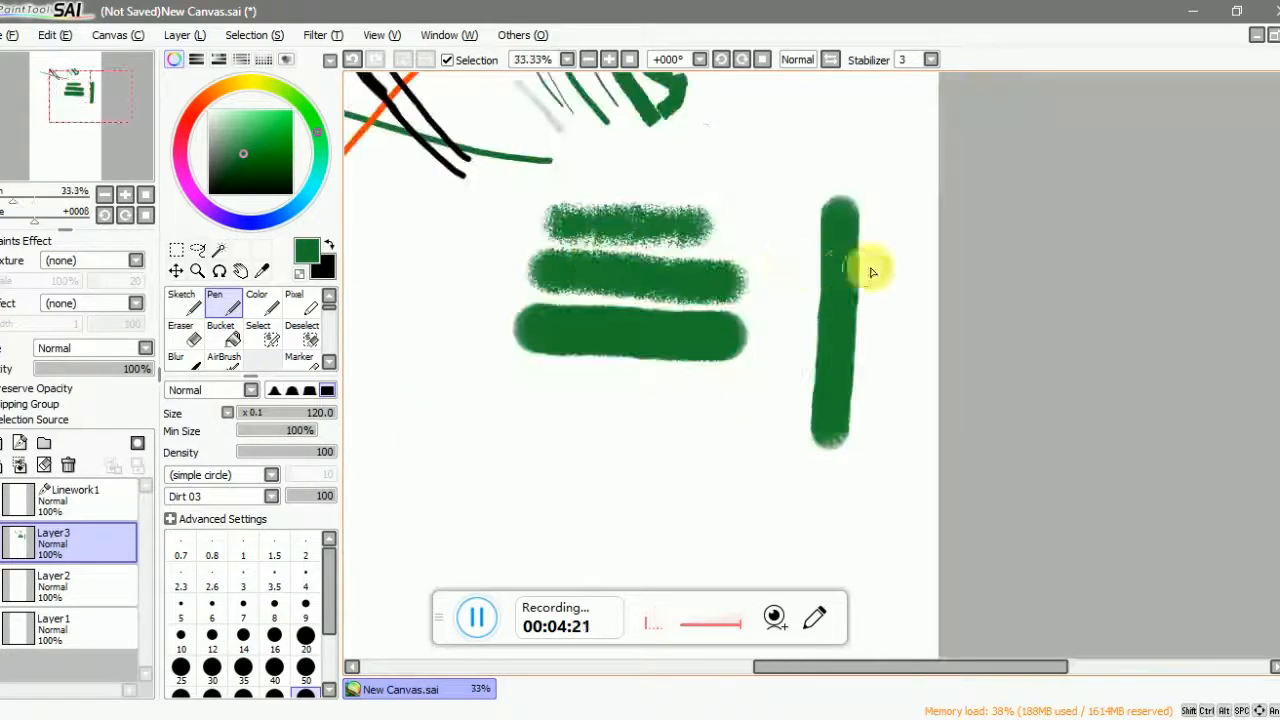
scroll(852, 272, "up", 3)
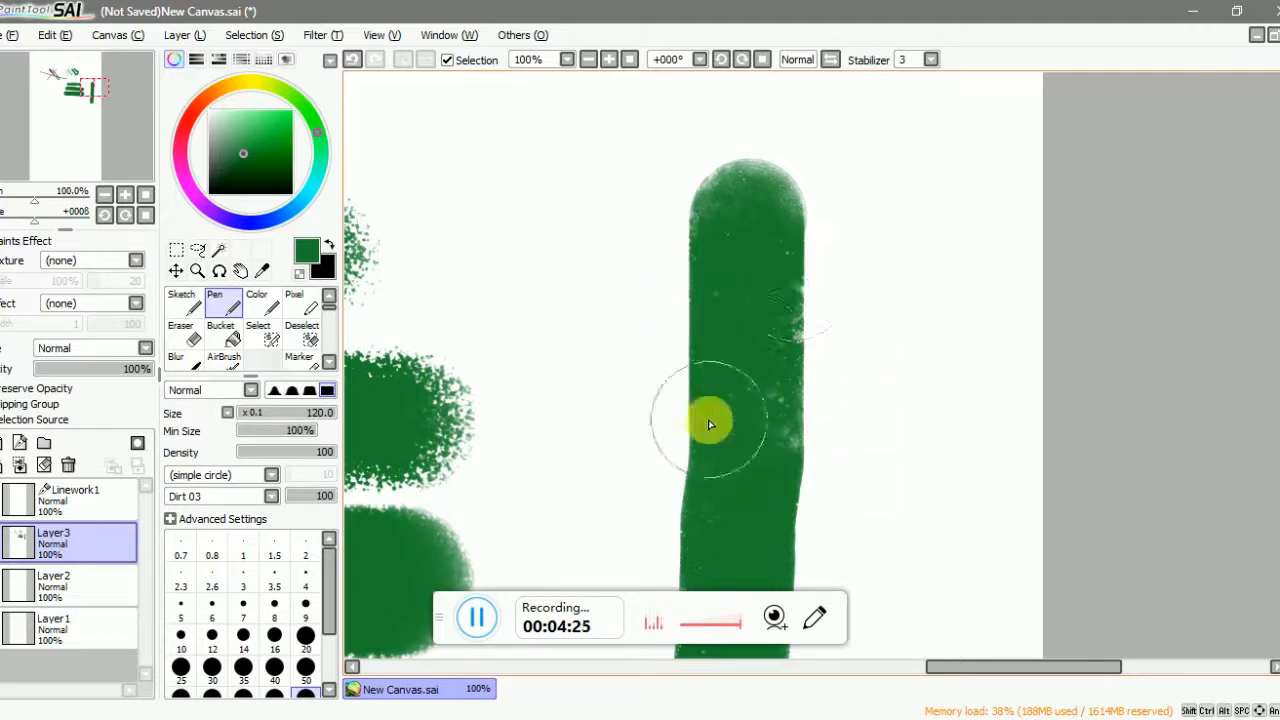
scroll(794, 380, "up", 1)
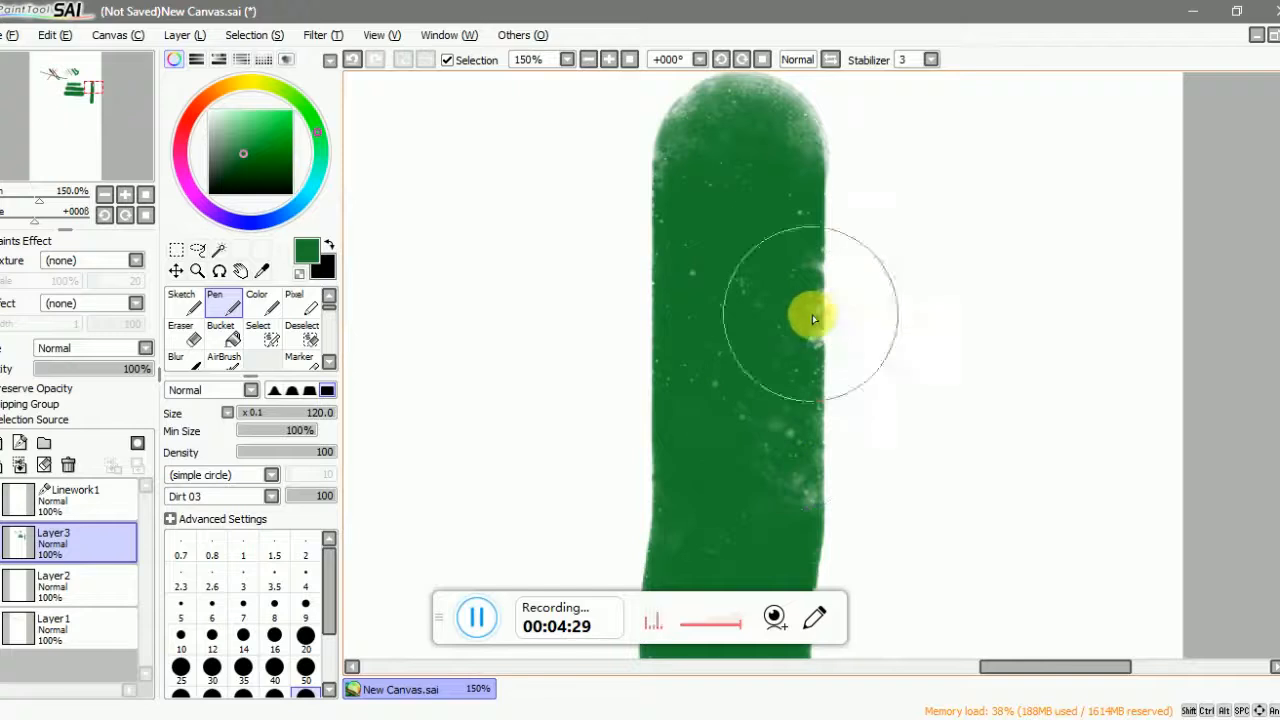
- Paint a second vertical stroke right of the first with the Dirt 03 strength at 32, and reset the strength to 100
scroll(746, 241, "down", 2)
scroll(718, 380, "up", 2)
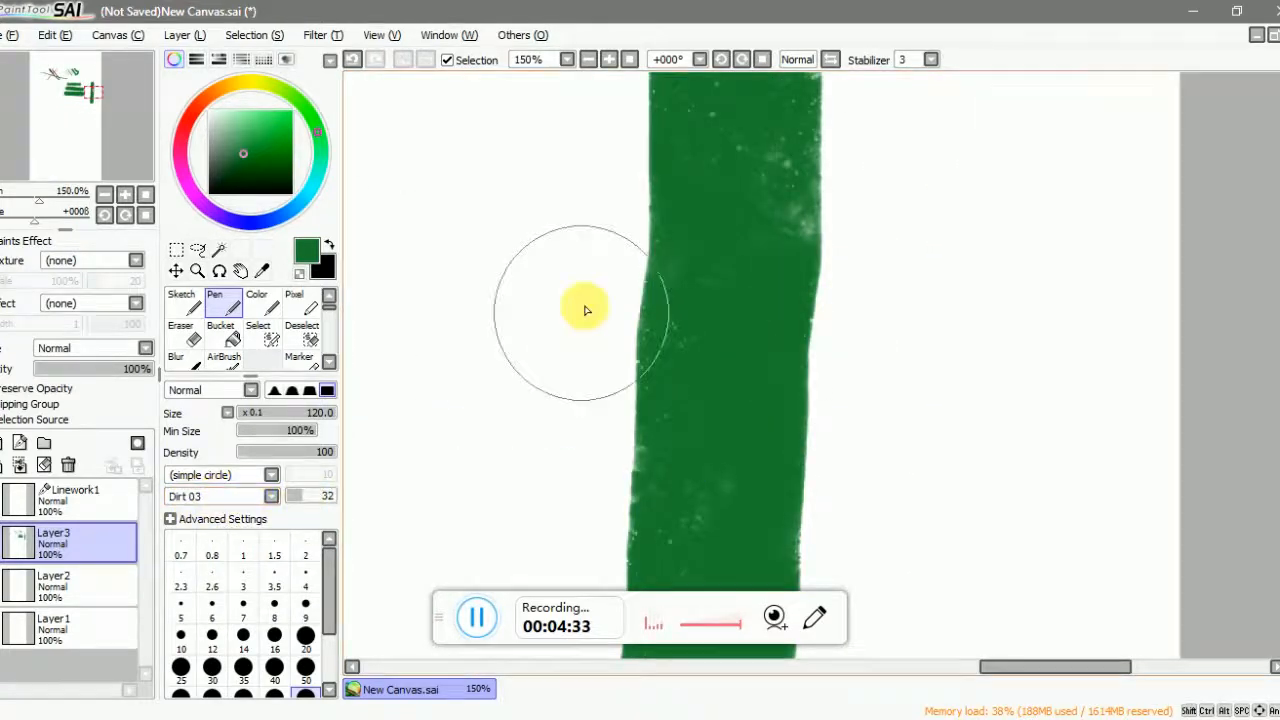
scroll(737, 183, "down", 2)
left_click_drag(737, 183, 714, 523)
scroll(720, 291, "up", 2)
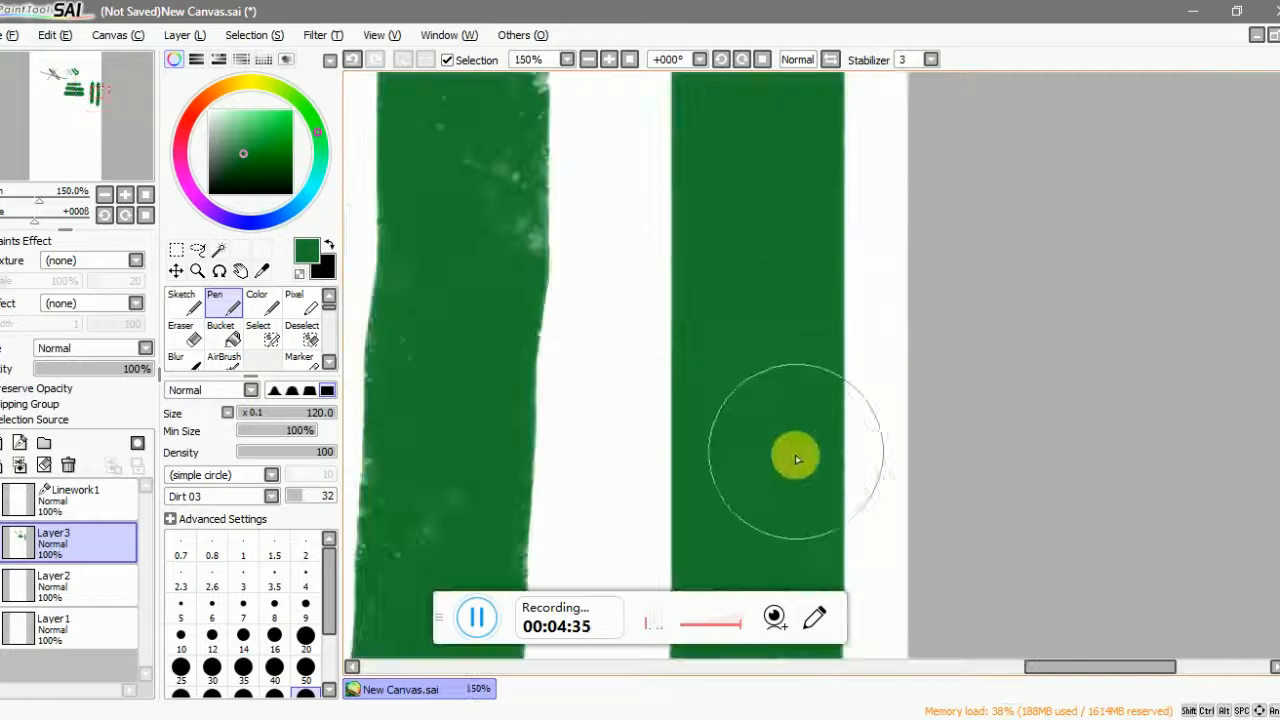
scroll(800, 360, "down", 2)
scroll(618, 435, "up", 1)
left_click_drag(325, 511, 406, 506)
scroll(757, 249, "down", 3)
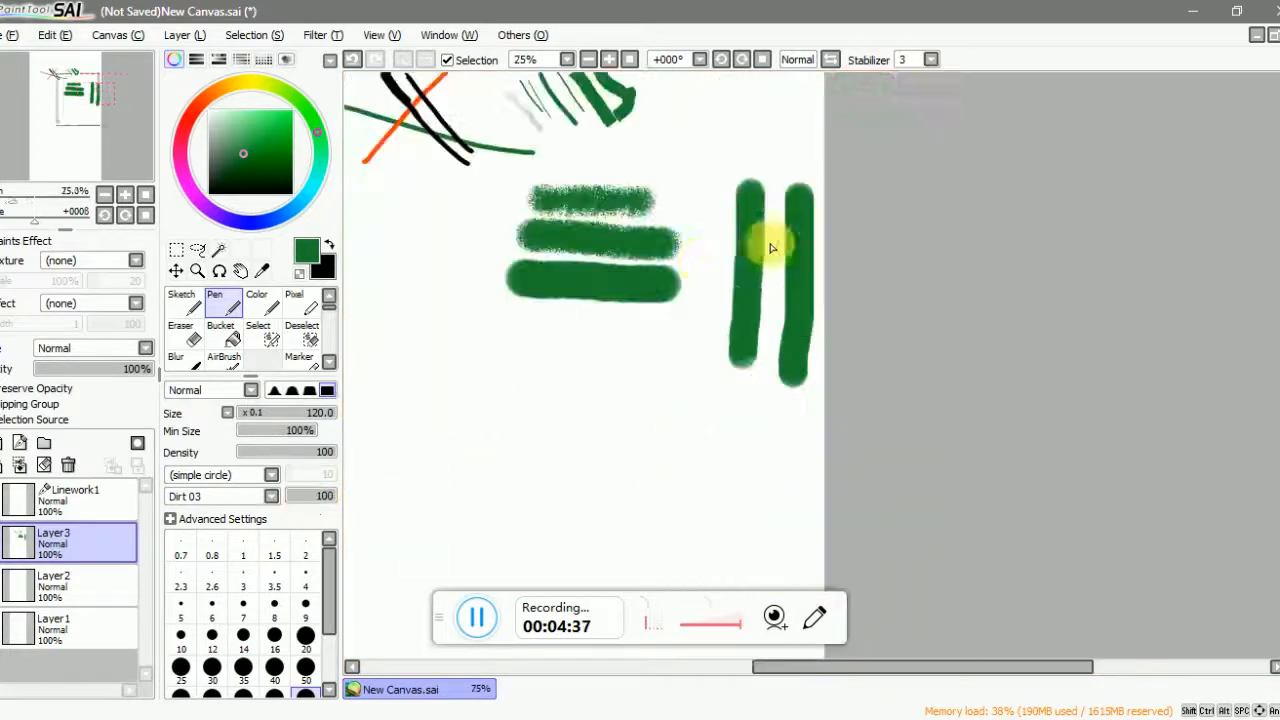
- Undo all the green brush test strokes, back to the crossing green, orange and black strokes
scroll(455, 228, "up", 1)
key("ctrl+z")
key("ctrl+z")
key("ctrl+z")
key("ctrl+z")
key("ctrl+z")
scroll(716, 443, "down", 3)
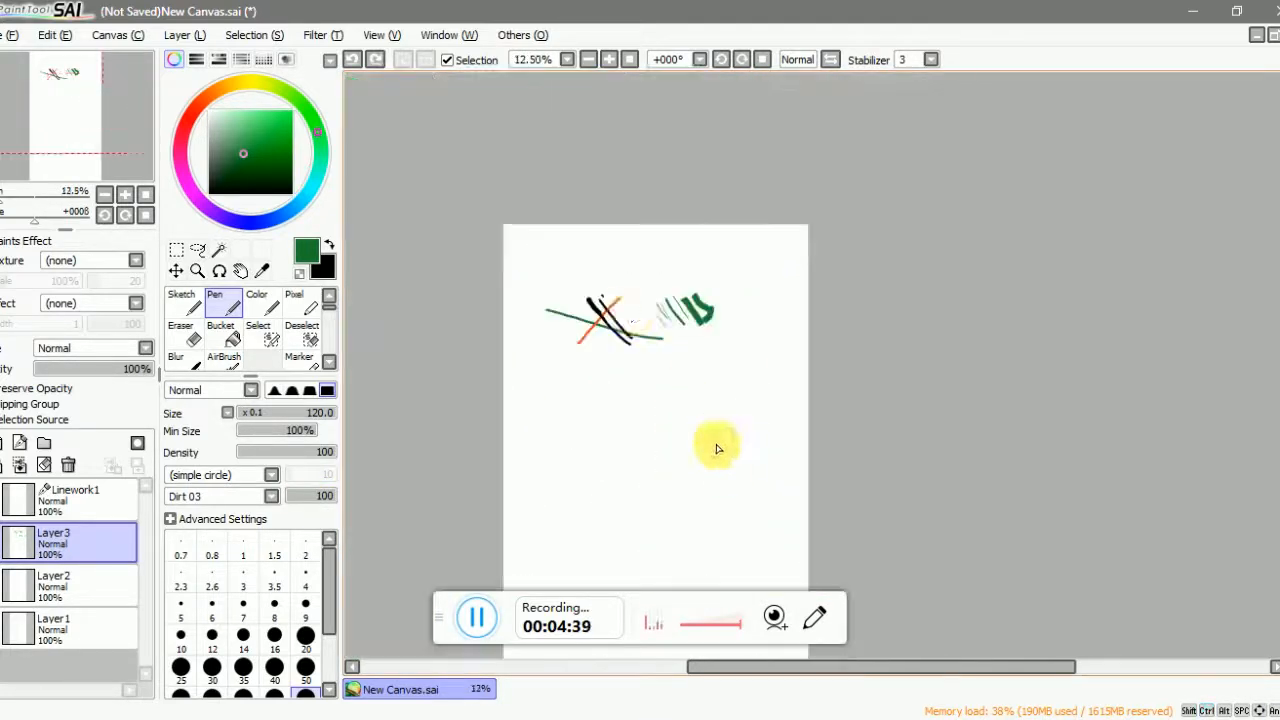
scroll(563, 302, "up", 1)
key("ctrl+z")
scroll(575, 325, "up", 2)
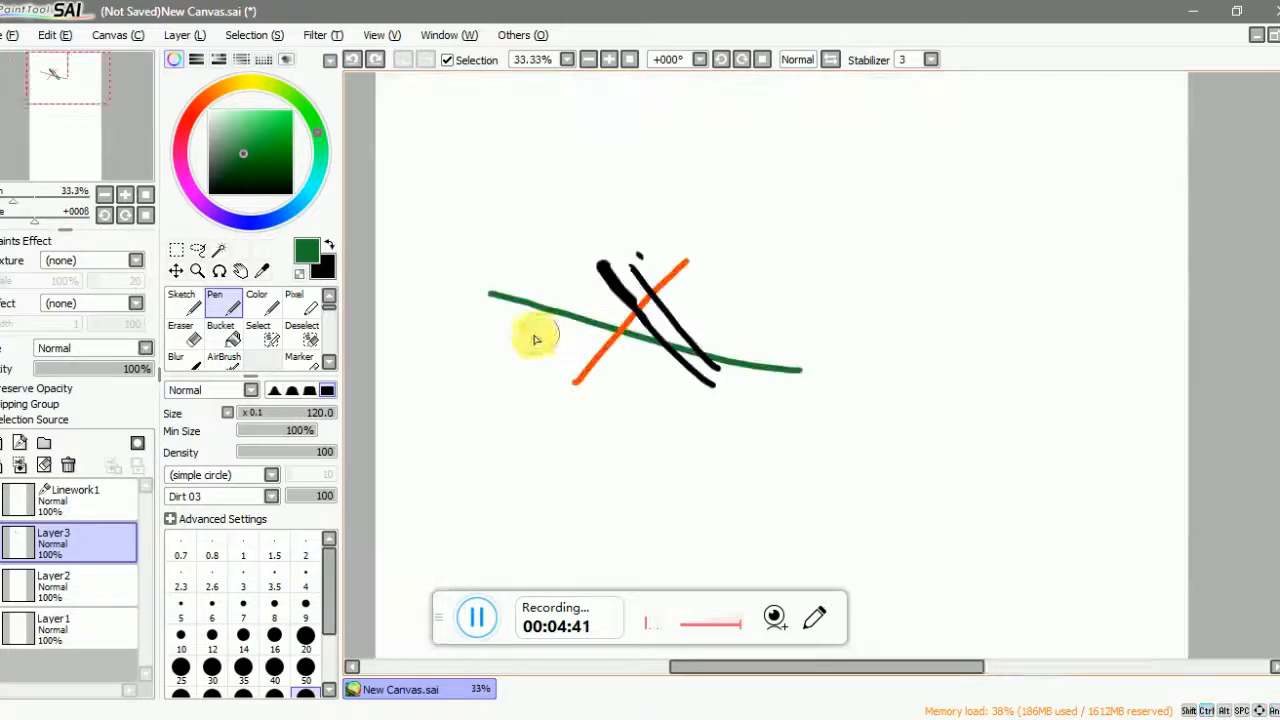
- Turn on Preserve Opacity for Layer3 and pick a bright cyan as the drawing color
scroll(571, 291, "up", 2)
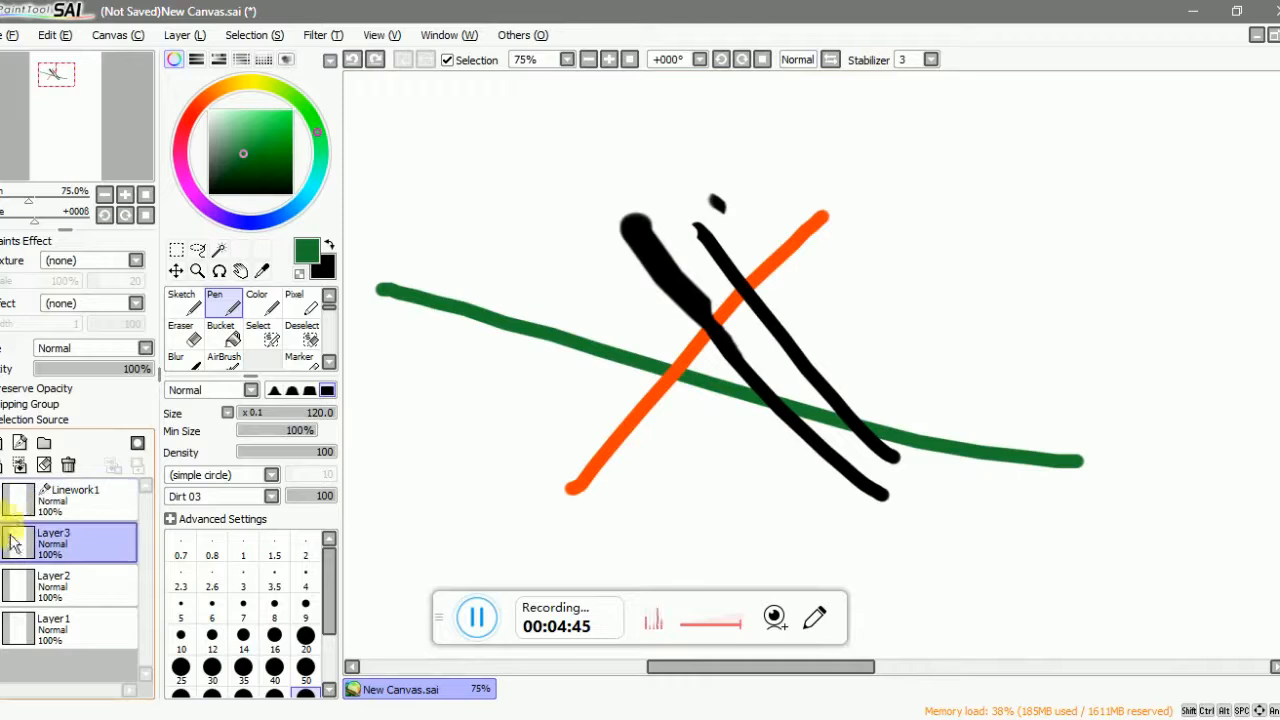
left_click(32, 396)
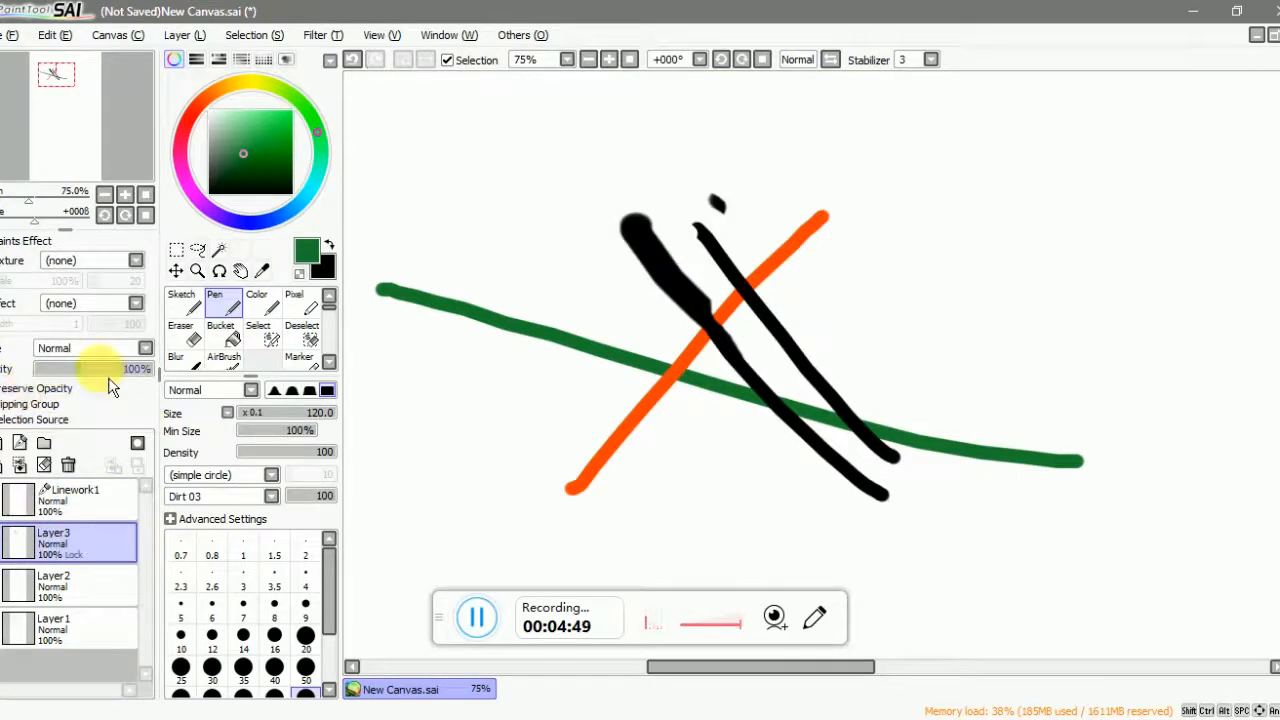
left_click_drag(258, 148, 337, 63)
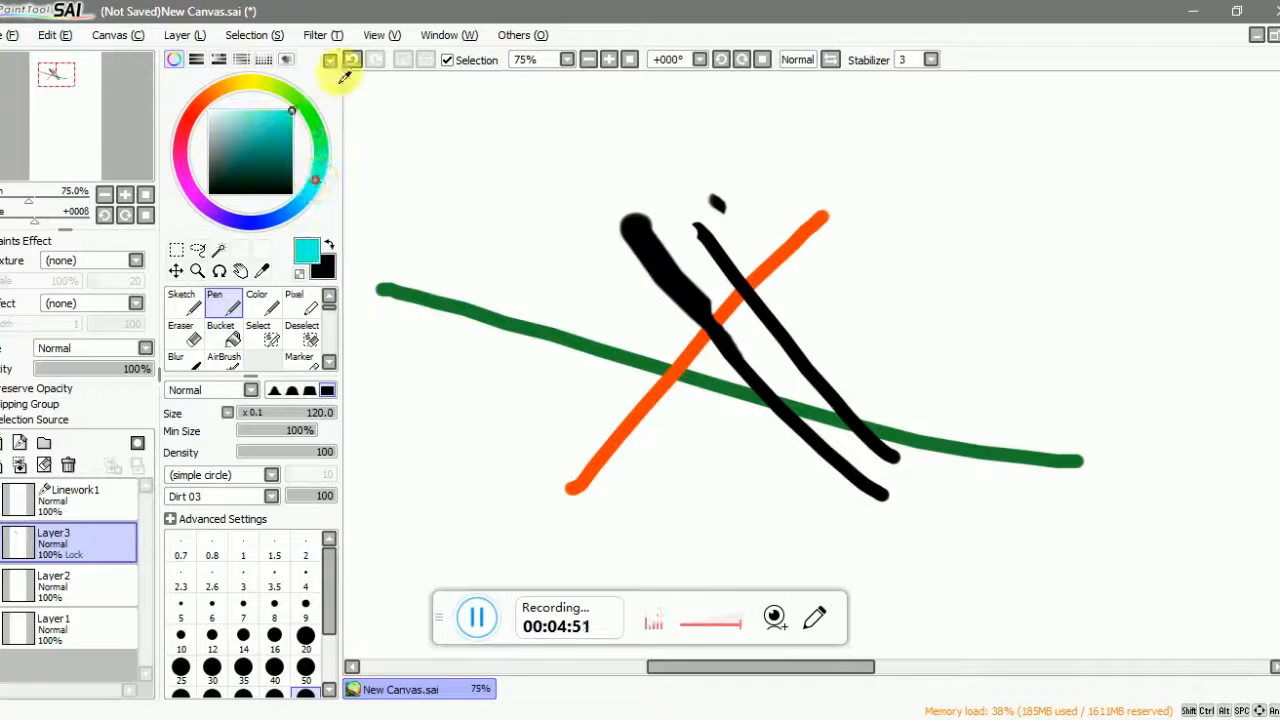
- Set the pen's shape to Stringy_M and its size to 50, and paint cyan across the upper part of the black strokes
left_click(245, 475)
mouse_move(271, 523)
left_mouse_down()
mouse_move(271, 634)
mouse_move(293, 695)
left_mouse_up()
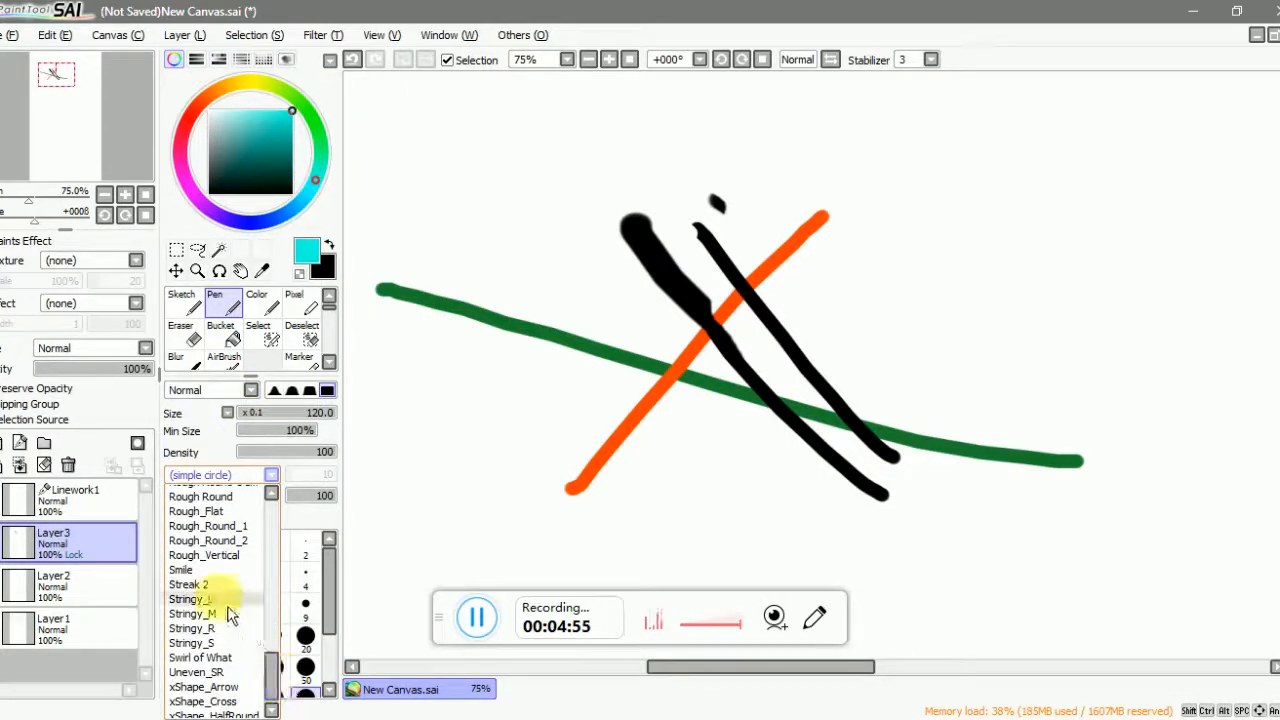
left_click(215, 613)
left_click(305, 666)
scroll(706, 263, "up", 1)
left_click_drag(738, 218, 615, 280)
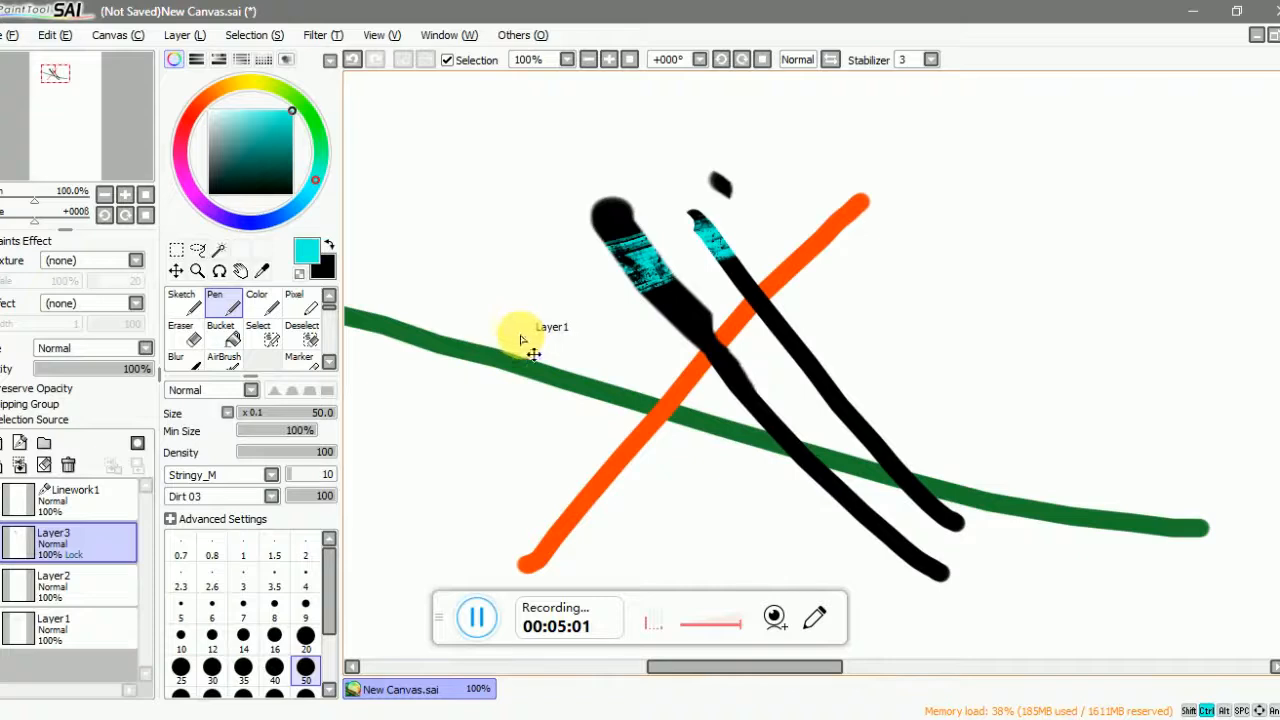
- Undo the cyan stroke, turn off Preserve Opacity on Layer3, and paint a broad cyan diagonal band across the black strokes
key("ctrl+z")
left_click(18, 400)
mouse_move(786, 186)
left_mouse_down()
mouse_move(410, 361)
mouse_move(882, 138)
mouse_move(390, 386)
mouse_move(993, 124)
mouse_move(492, 342)
mouse_move(341, 425)
left_mouse_up()
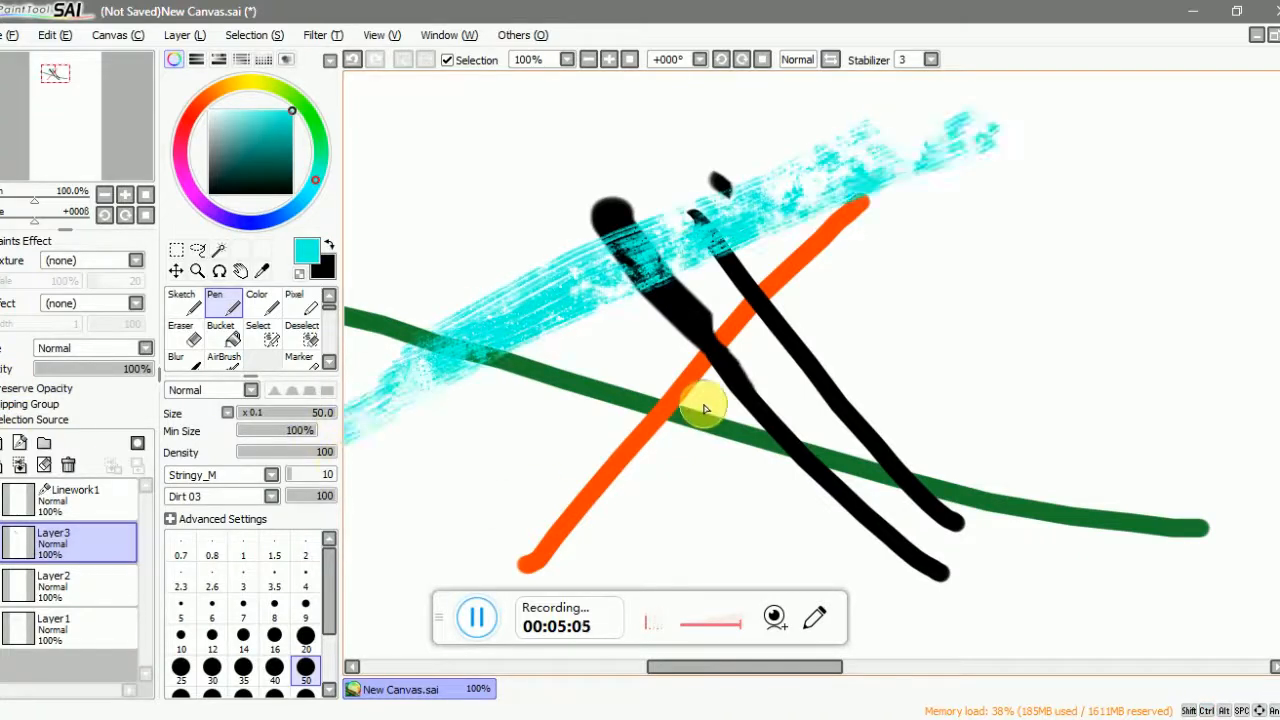
- Undo the broad cyan band and repaint cyan along the black strokes with Preserve Opacity turned on for Layer3
key("ctrl+z")
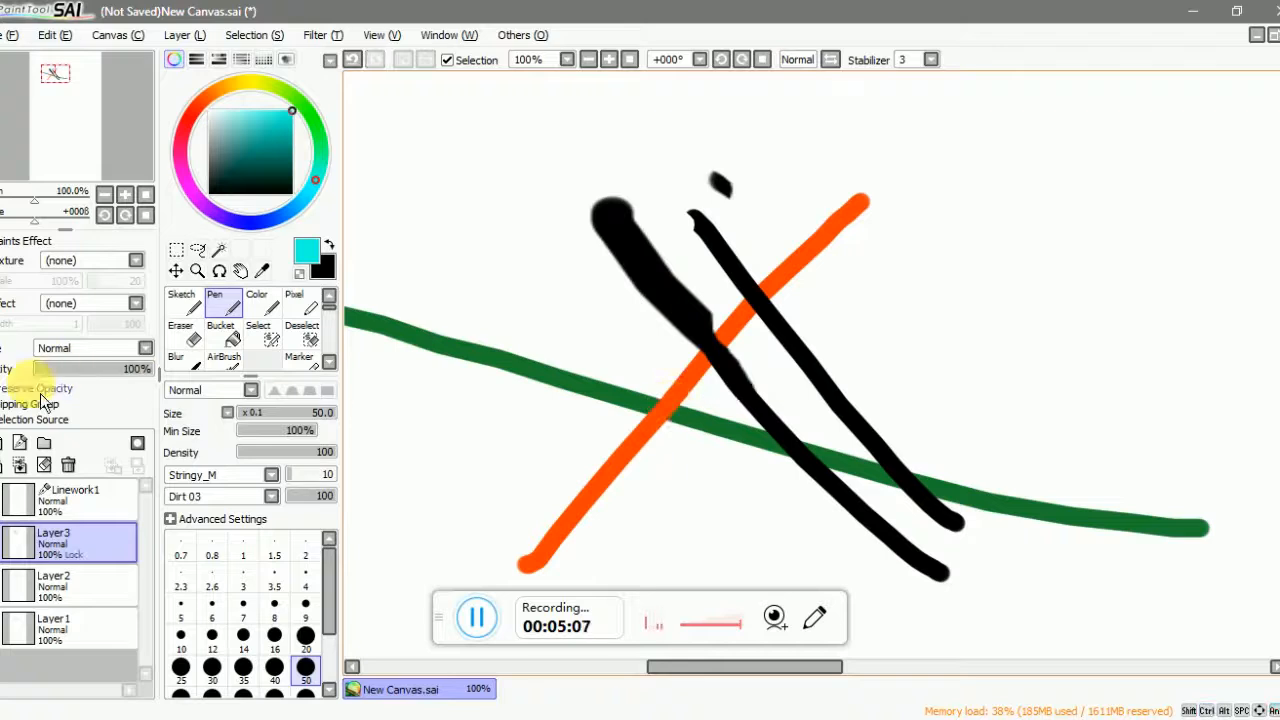
mouse_move(786, 175)
left_mouse_down()
mouse_move(577, 240)
mouse_move(856, 202)
mouse_move(771, 320)
mouse_move(606, 449)
mouse_move(714, 494)
mouse_move(872, 478)
mouse_move(1069, 391)
mouse_move(1037, 489)
mouse_move(894, 594)
mouse_move(826, 390)
left_mouse_up()
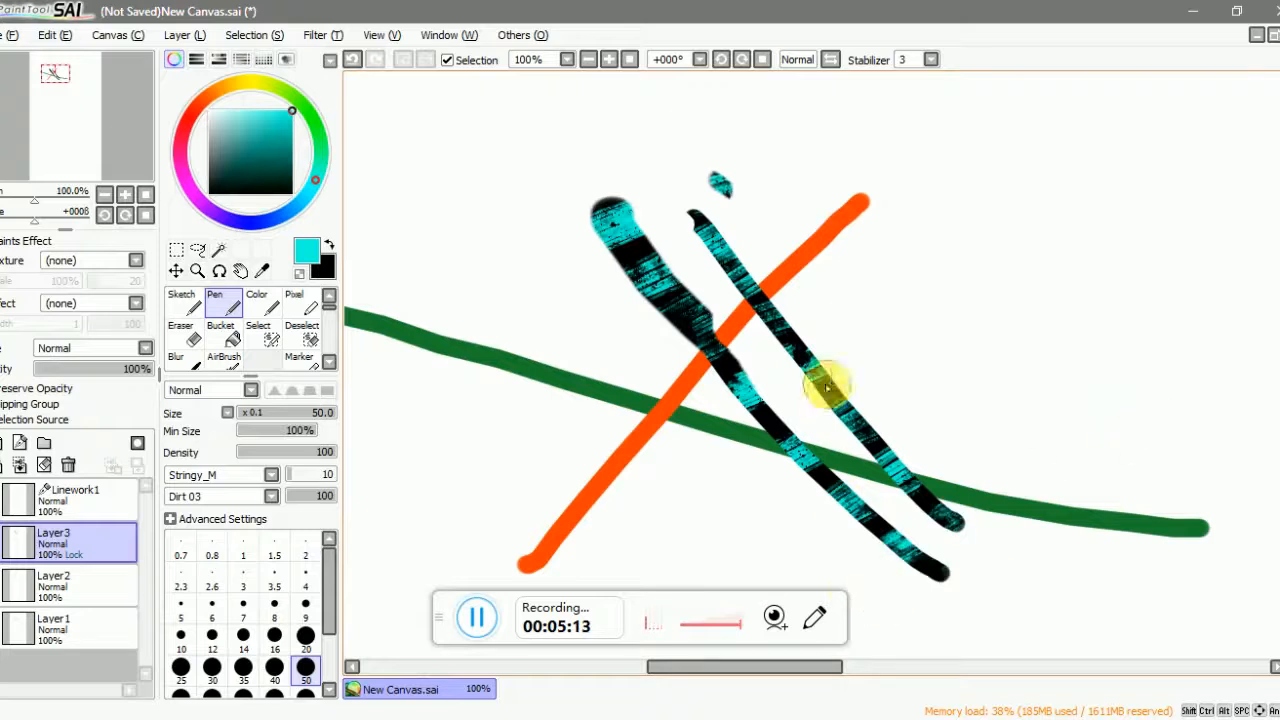
scroll(810, 367, "down", 2)
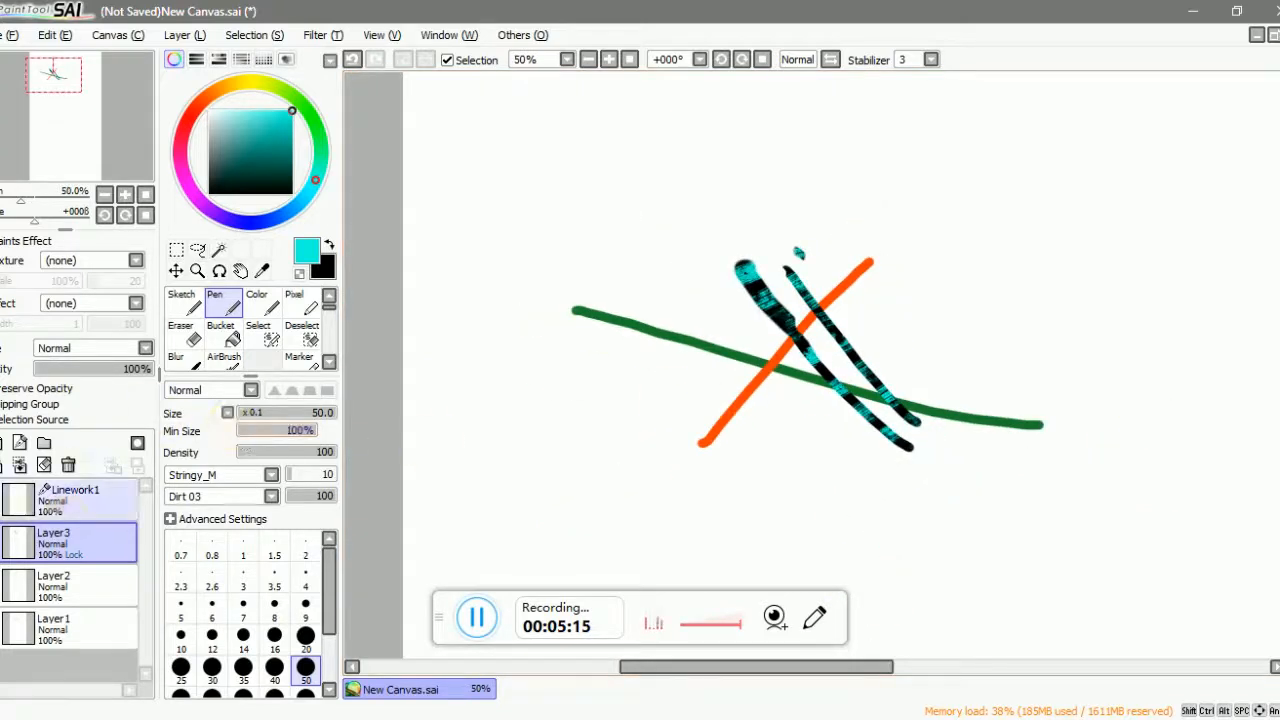
scroll(675, 457, "up", 1)
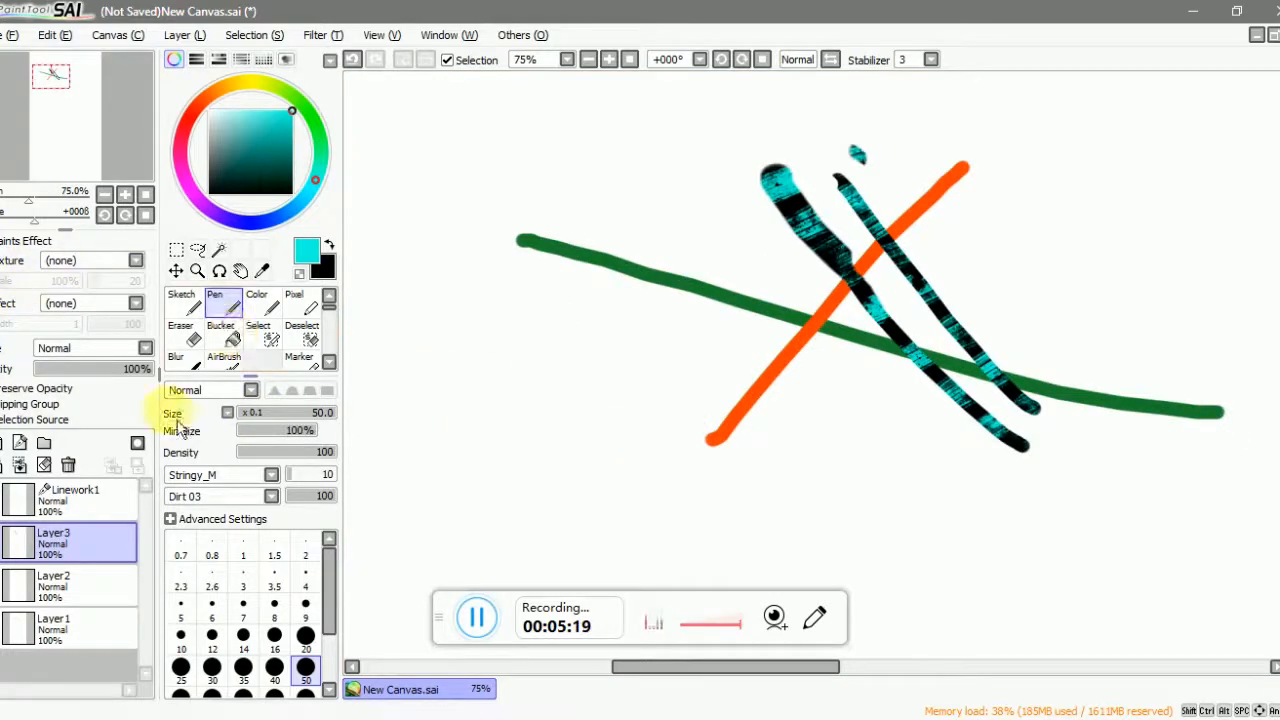
- Make Layer2 active and draw a rectangular selection enclosing the whole orange stroke
left_click(10, 586)
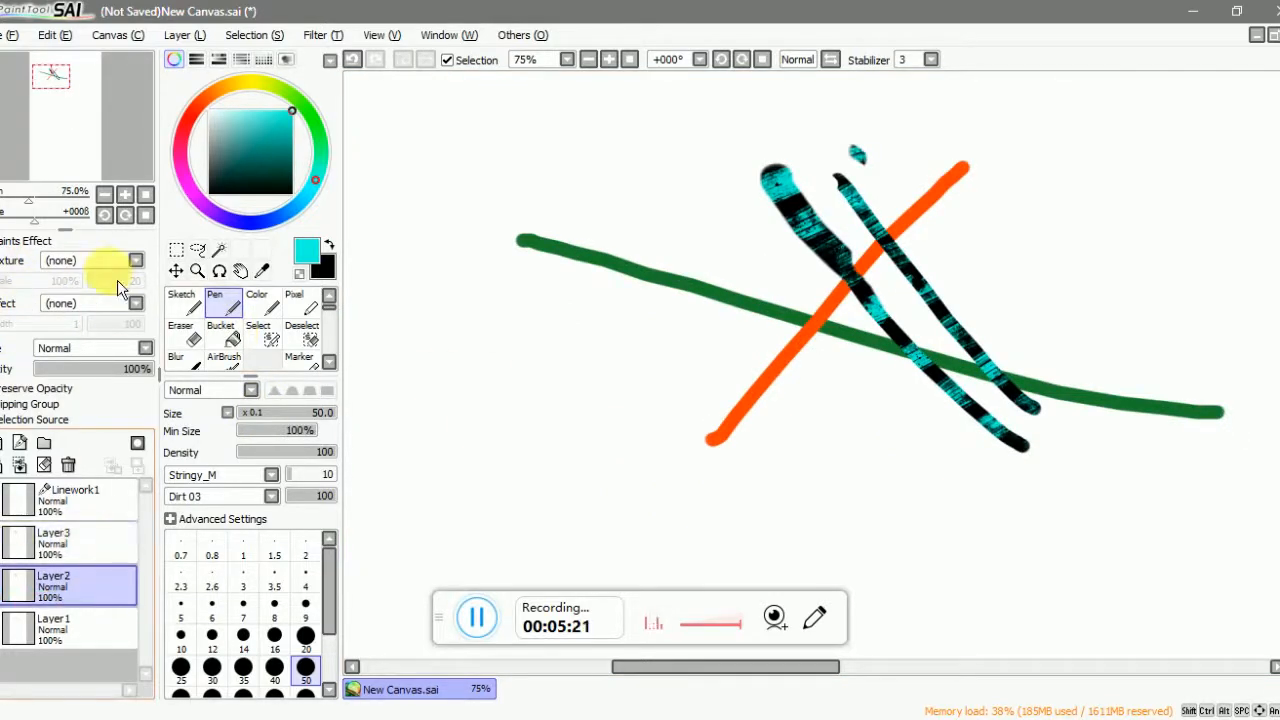
left_click(82, 262)
left_click(86, 258)
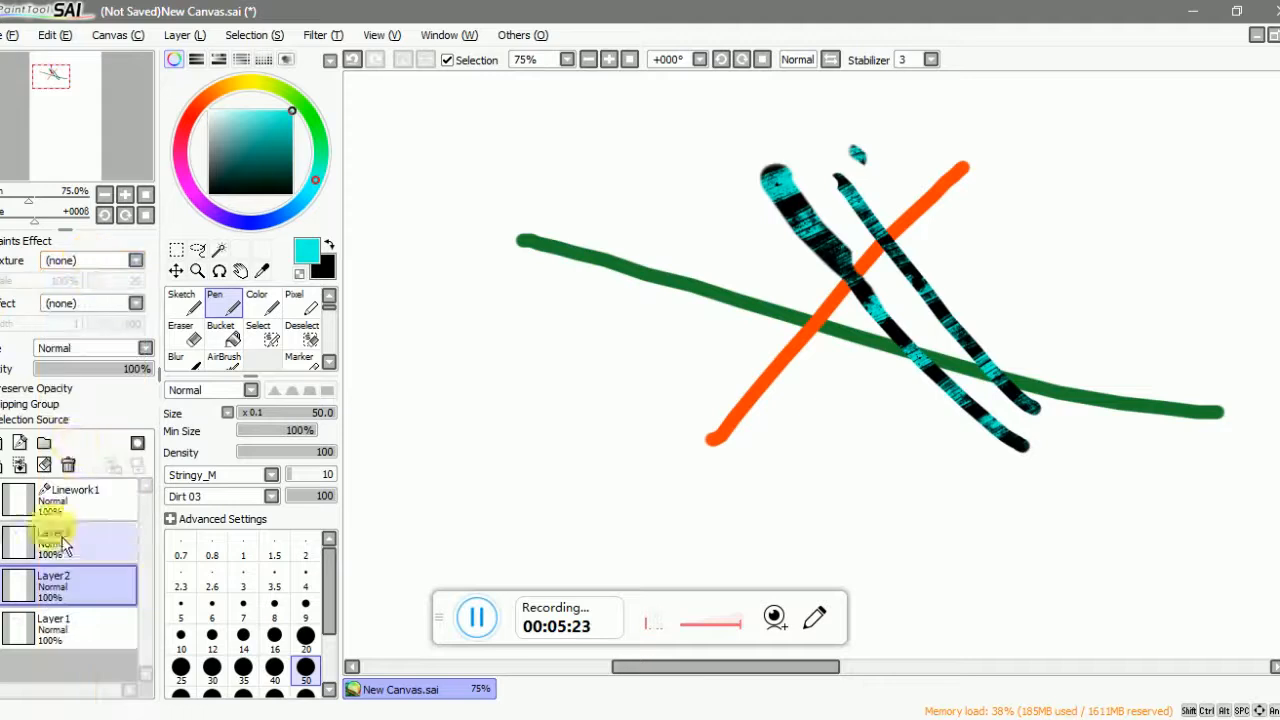
left_click(178, 248)
left_click_drag(600, 123, 1130, 534)
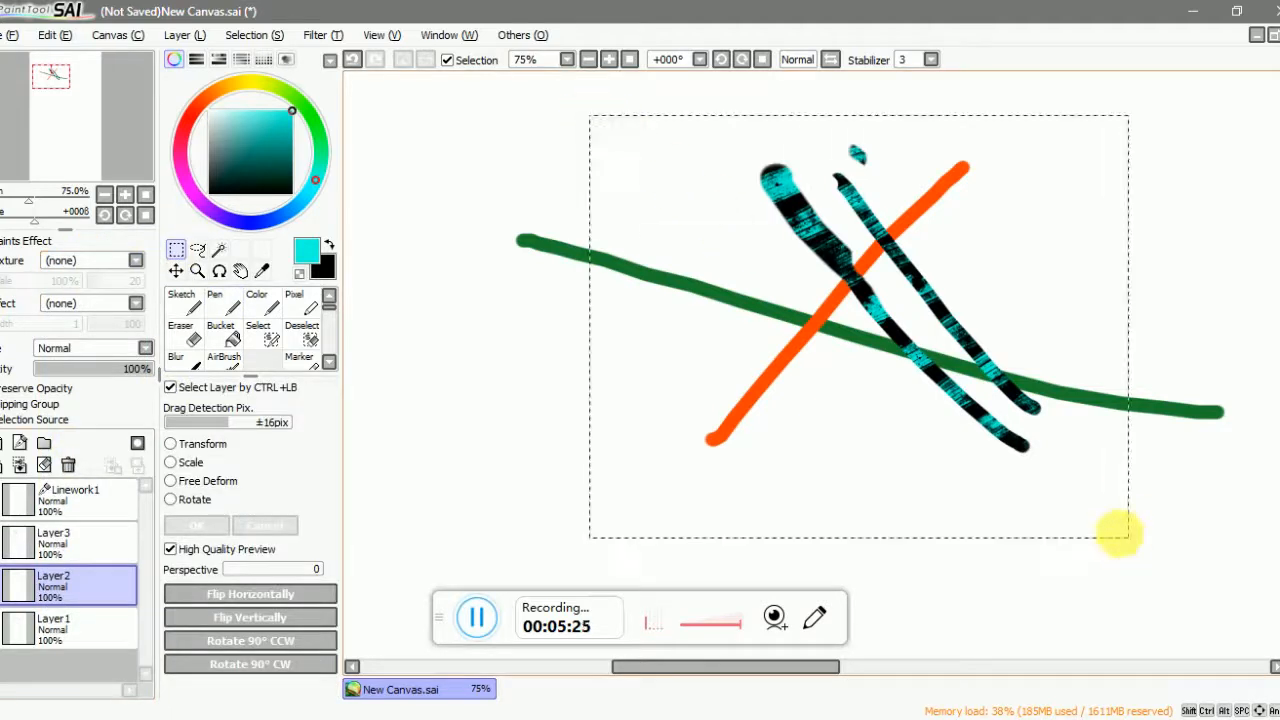
- Use Transform to stretch the selected orange stroke wider and taller, shift it toward the lower left of the drawing, and apply it
left_click(195, 446)
scroll(980, 305, "down", 1)
left_click_drag(973, 302, 1233, 302)
left_click_drag(1017, 214, 1016, 76)
left_click_drag(1017, 252, 788, 342)
left_click(206, 526)
scroll(778, 344, "up", 3)
scroll(762, 391, "down", 1)
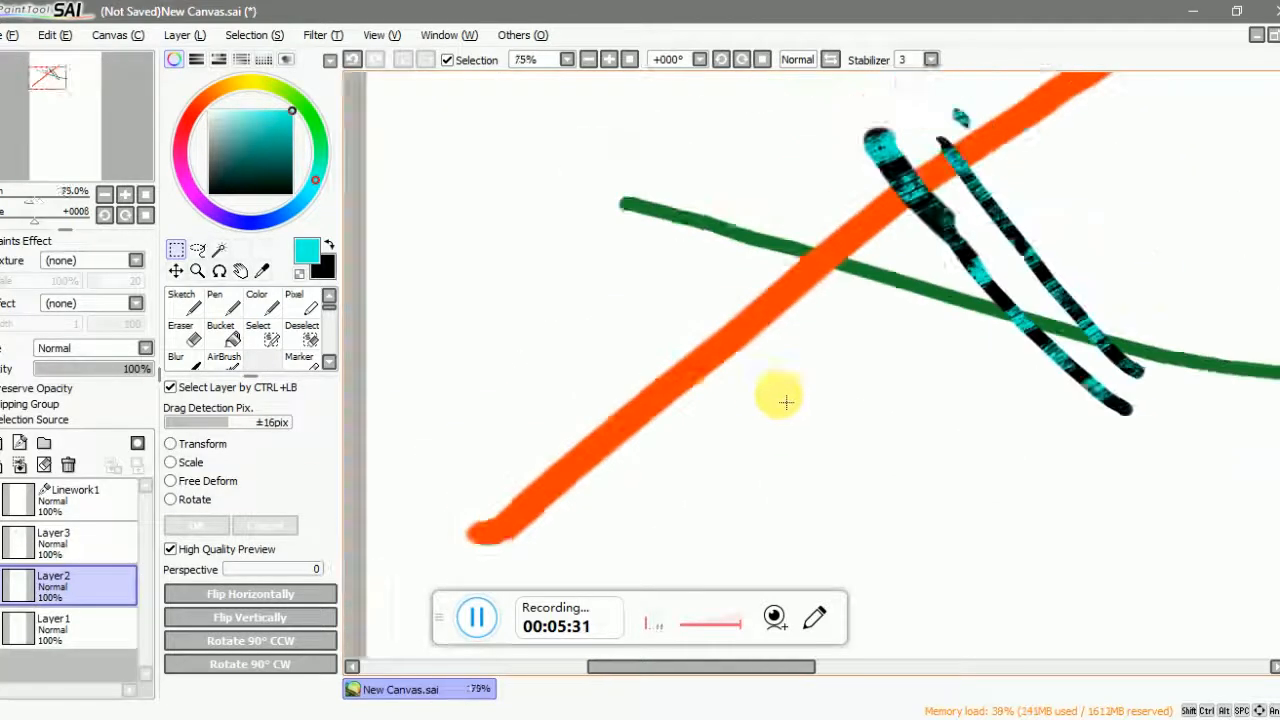
- Apply the Dots 8 texture to Layer2 and examine it up close on the orange stroke
left_click(94, 261)
left_click(96, 324)
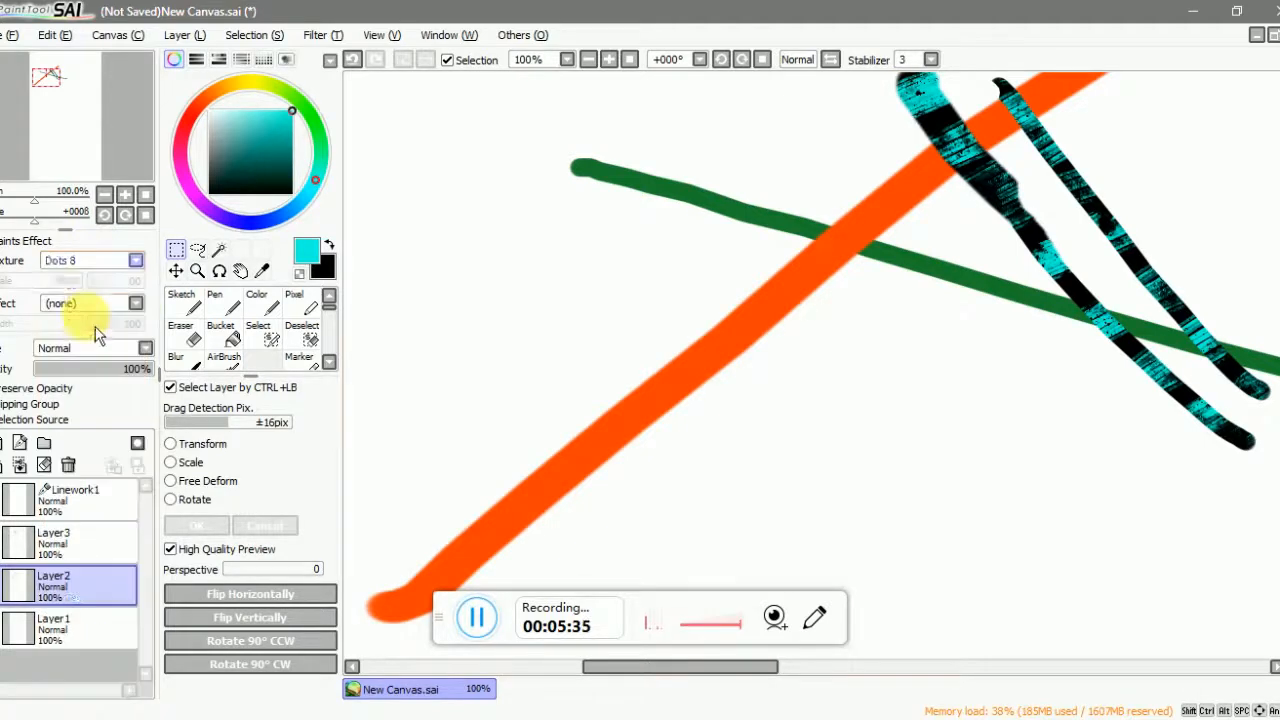
scroll(743, 406, "up", 2)
scroll(500, 294, "up", 2)
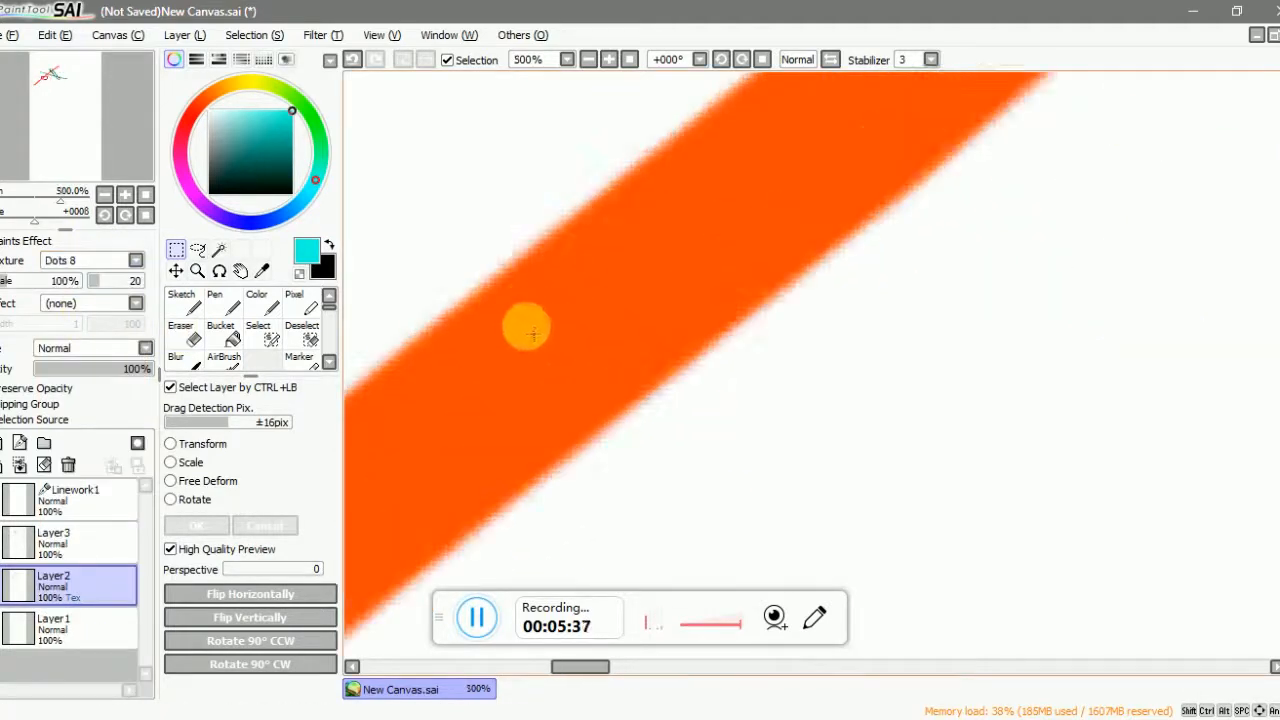
scroll(540, 333, "up", 2)
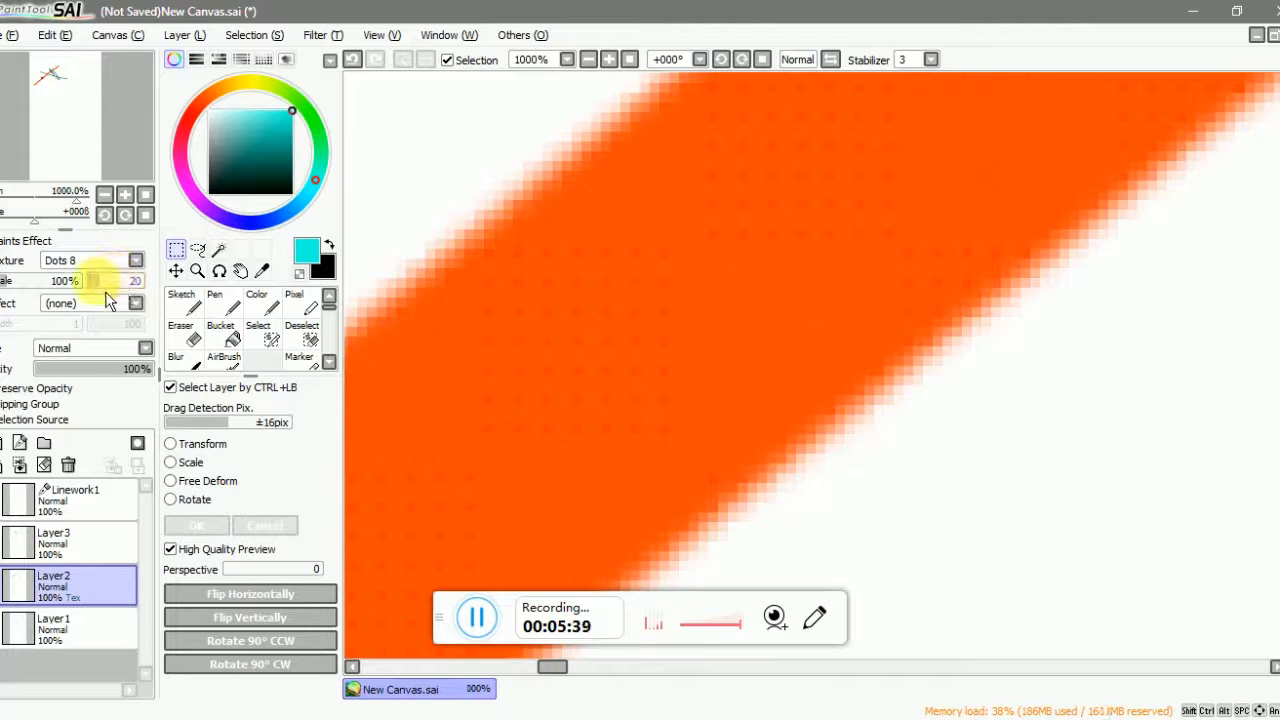
- Set Layer2's texture strength to 100 and its texture scale to 50%
left_click_drag(106, 294, 157, 296)
scroll(750, 400, "down", 4)
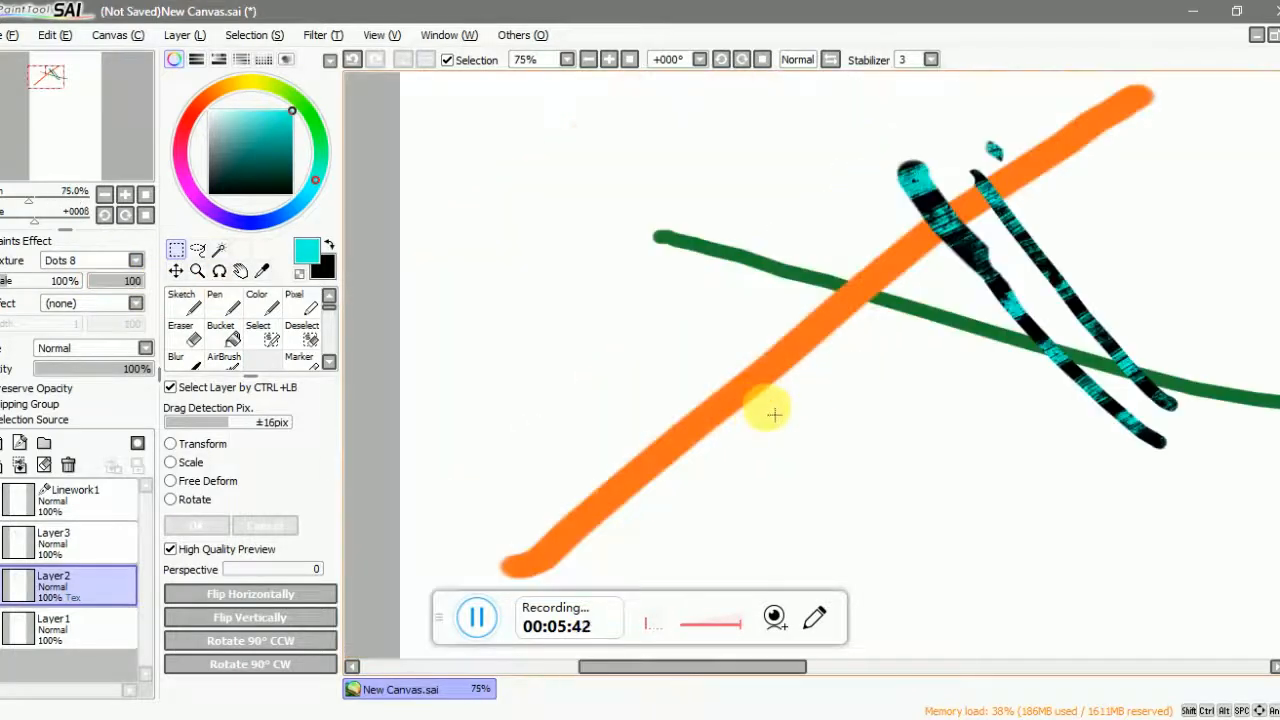
scroll(766, 370, "up", 3)
left_click_drag(24, 297, 36, 296)
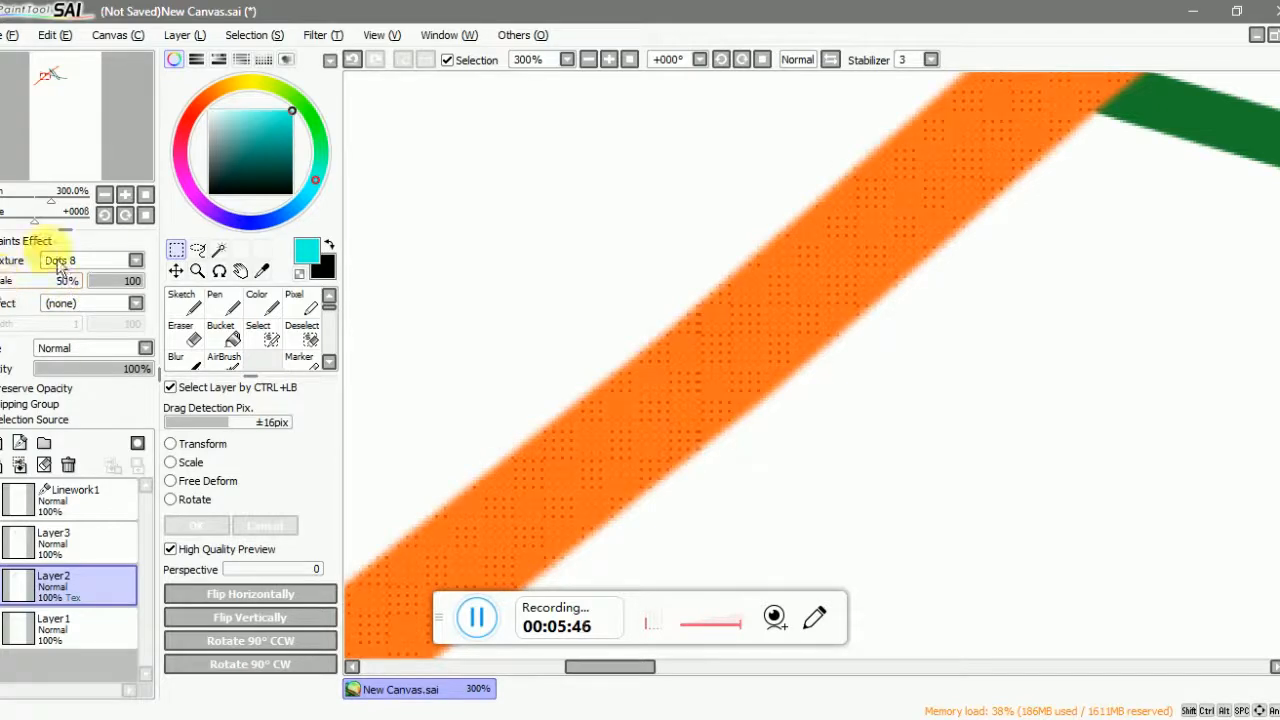
- Change Layer2's texture to Vine and inspect the pattern on the orange stroke
left_click(45, 268)
left_click(95, 630)
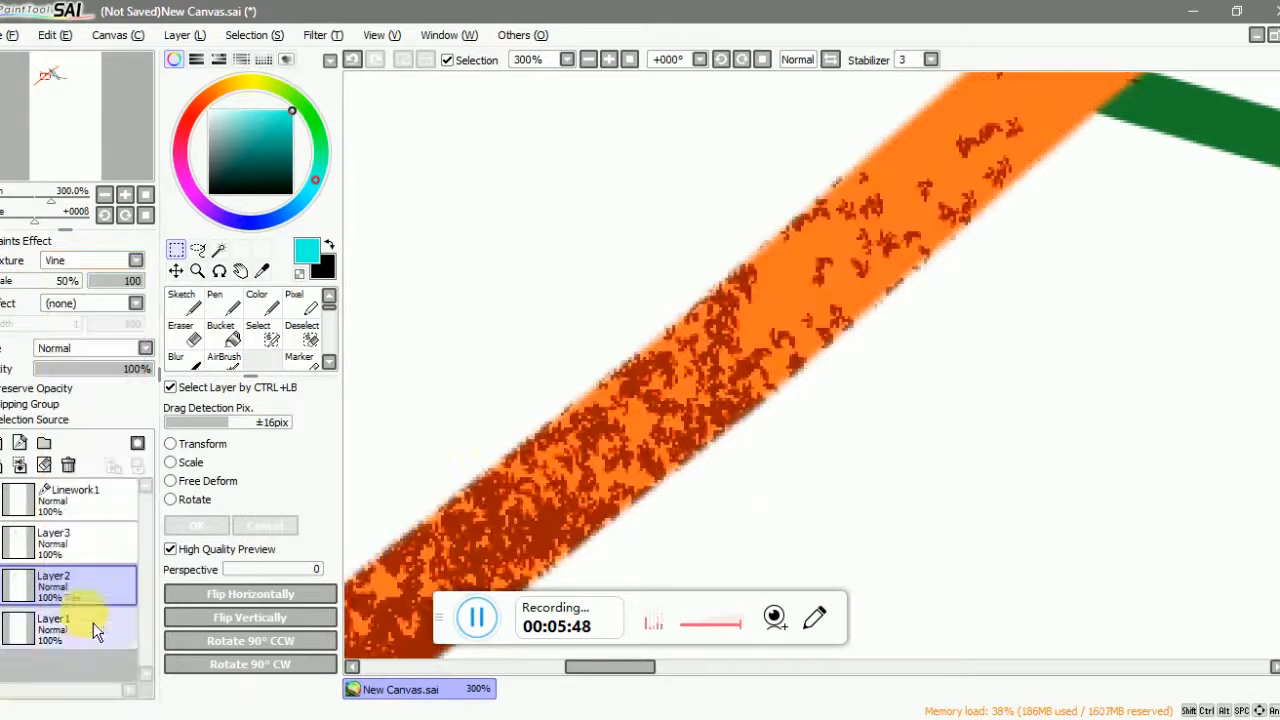
scroll(757, 300, "down", 4)
scroll(777, 229, "up", 2)
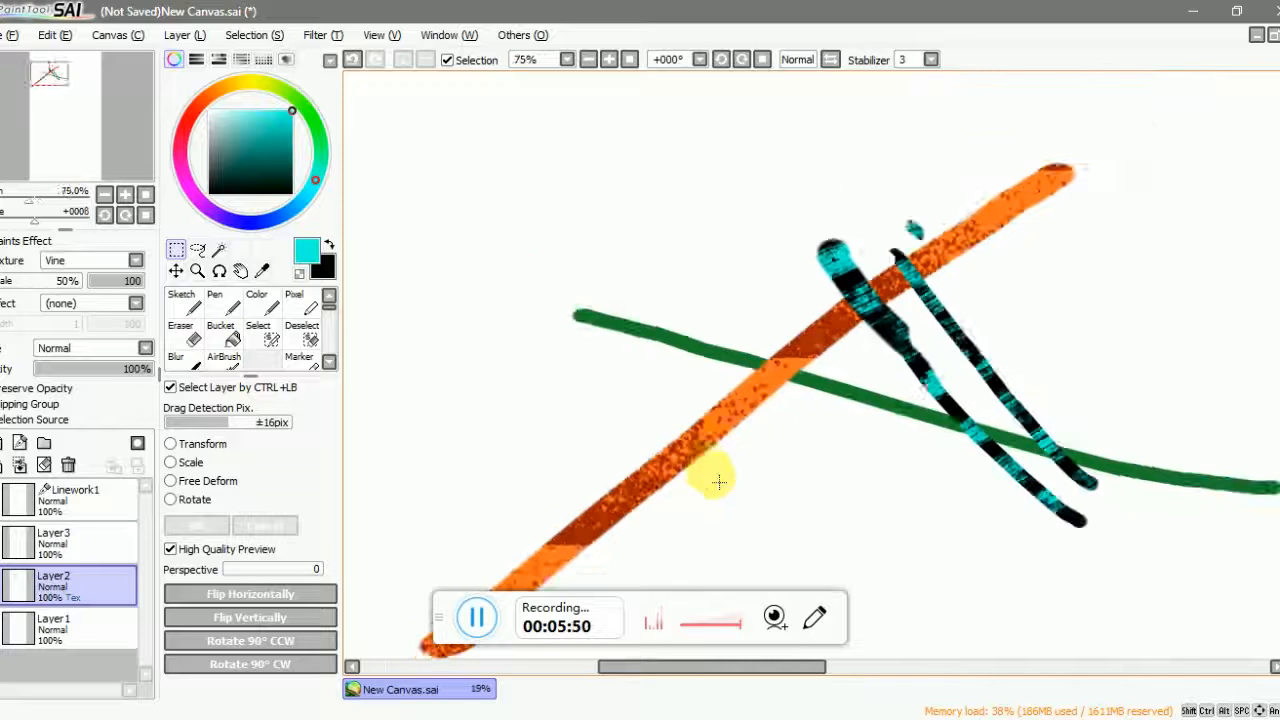
scroll(718, 482, "up", 2)
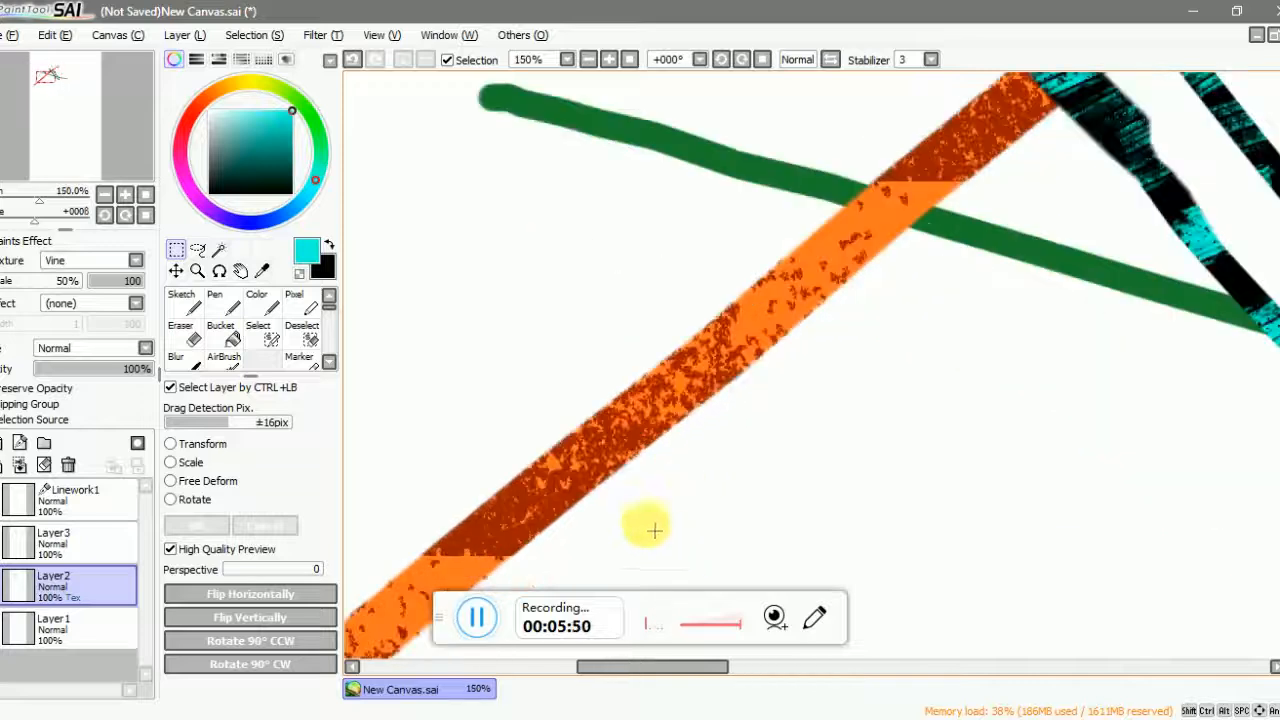
left_click(84, 268)
left_click(81, 268)
mouse_move(137, 286)
left_mouse_down()
mouse_move(100, 290)
mouse_move(157, 296)
left_mouse_up()
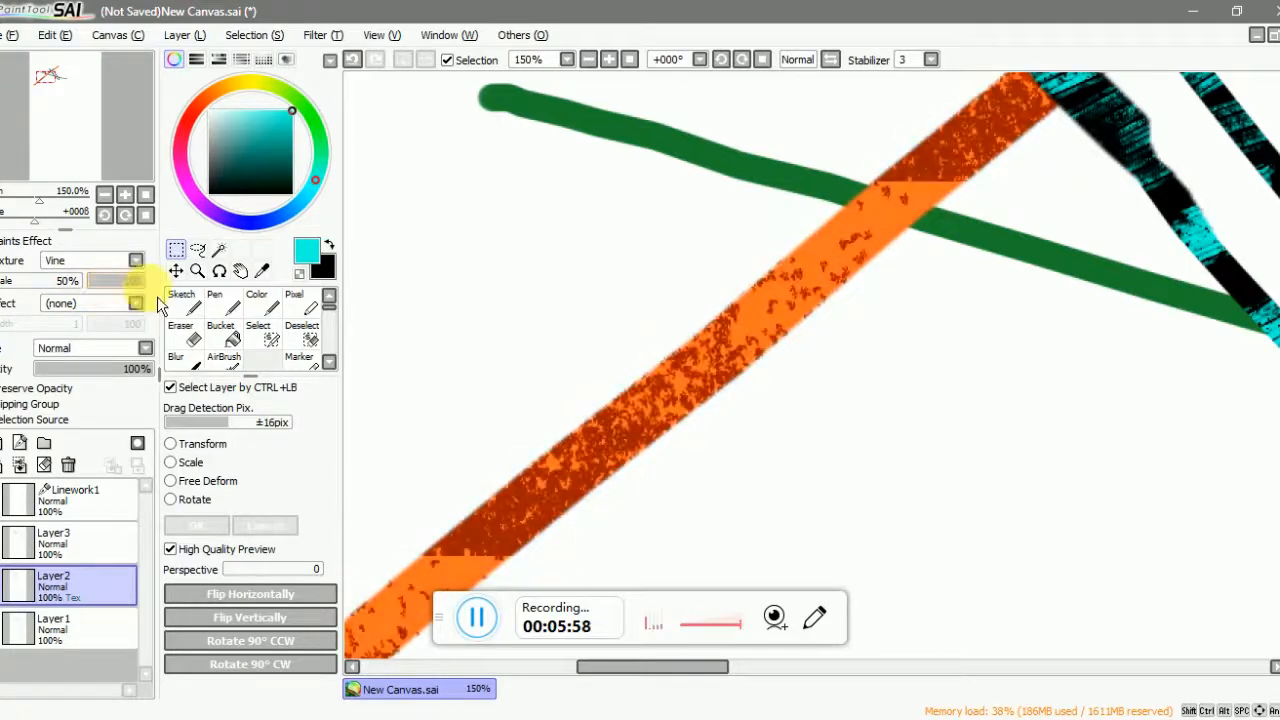
mouse_move(14, 290)
left_mouse_down()
mouse_move(58, 294)
mouse_move(8, 297)
left_mouse_up()
left_click(92, 594)
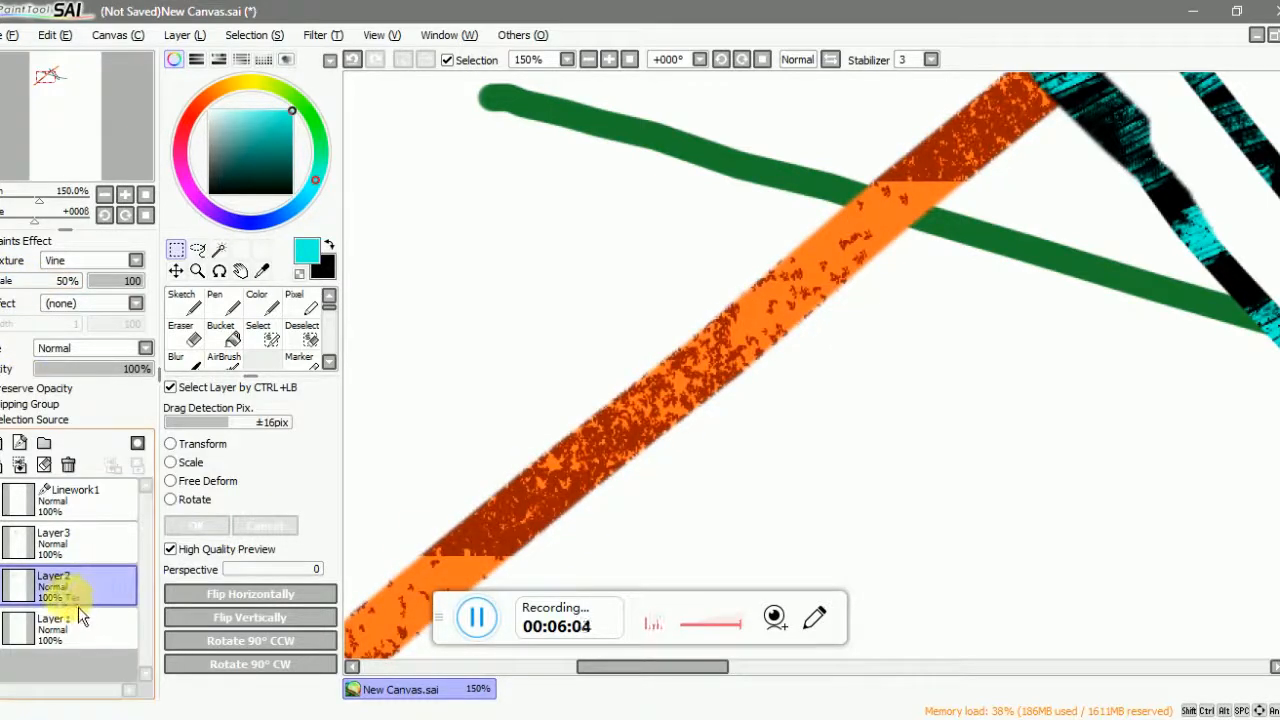
scroll(694, 360, "down", 2)
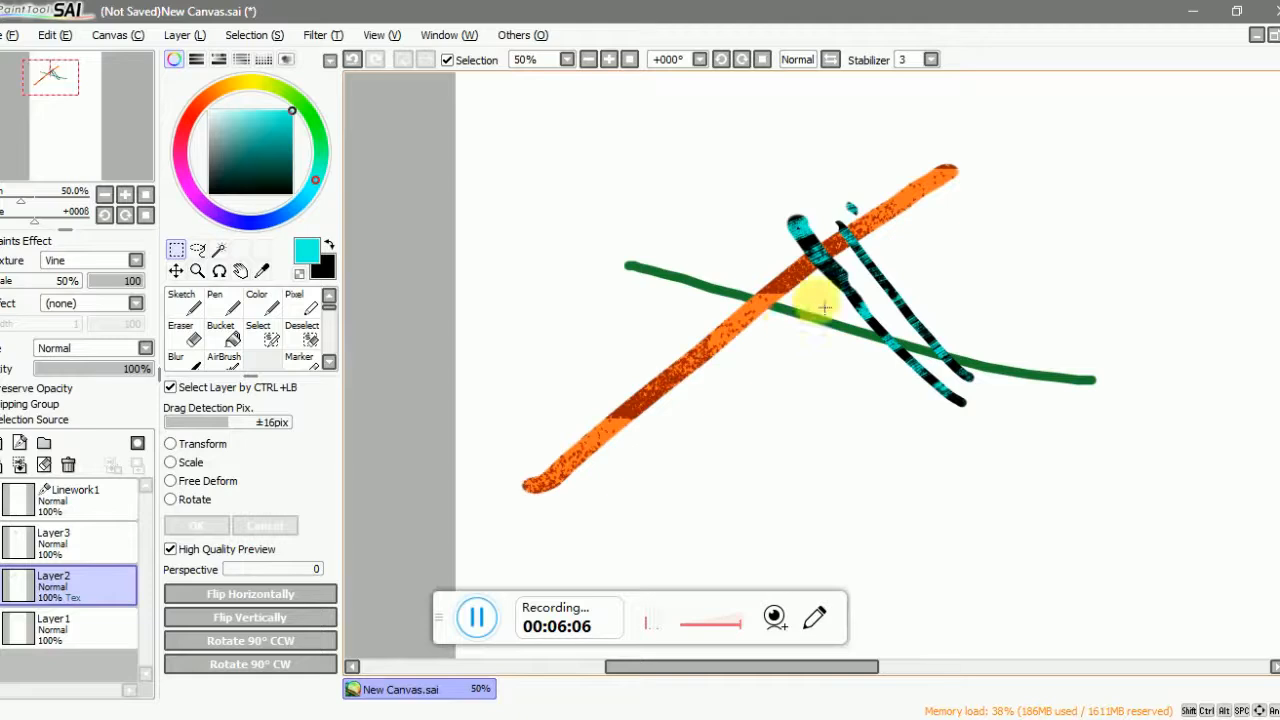
scroll(800, 284, "down", 1)
scroll(677, 294, "up", 1)
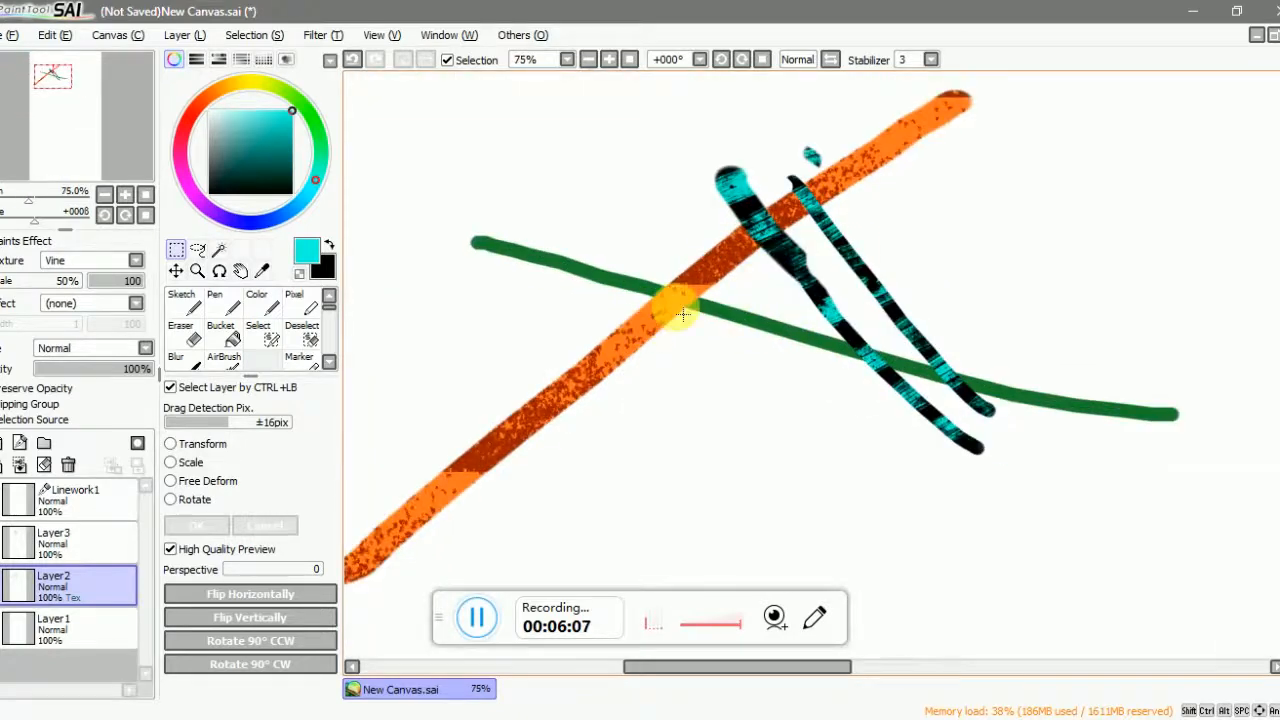
- Flip the whole canvas horizontally and check the mirrored strokes
left_click(137, 40)
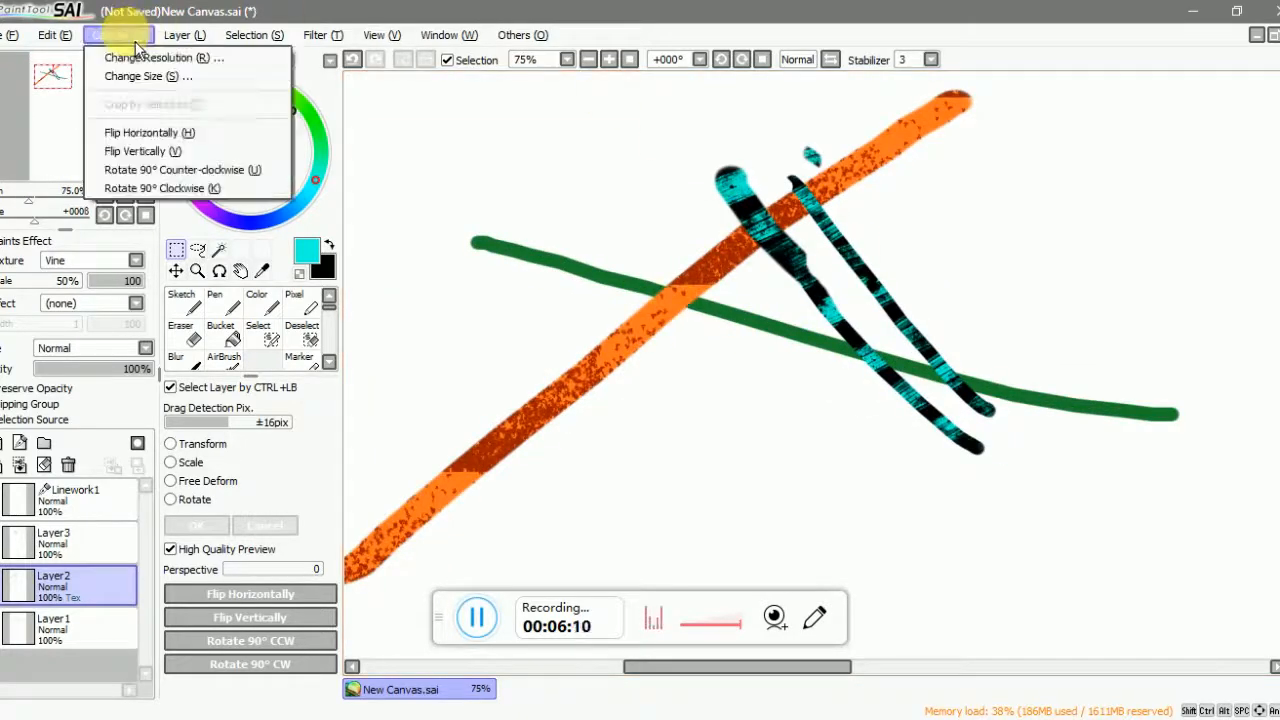
left_click(157, 132)
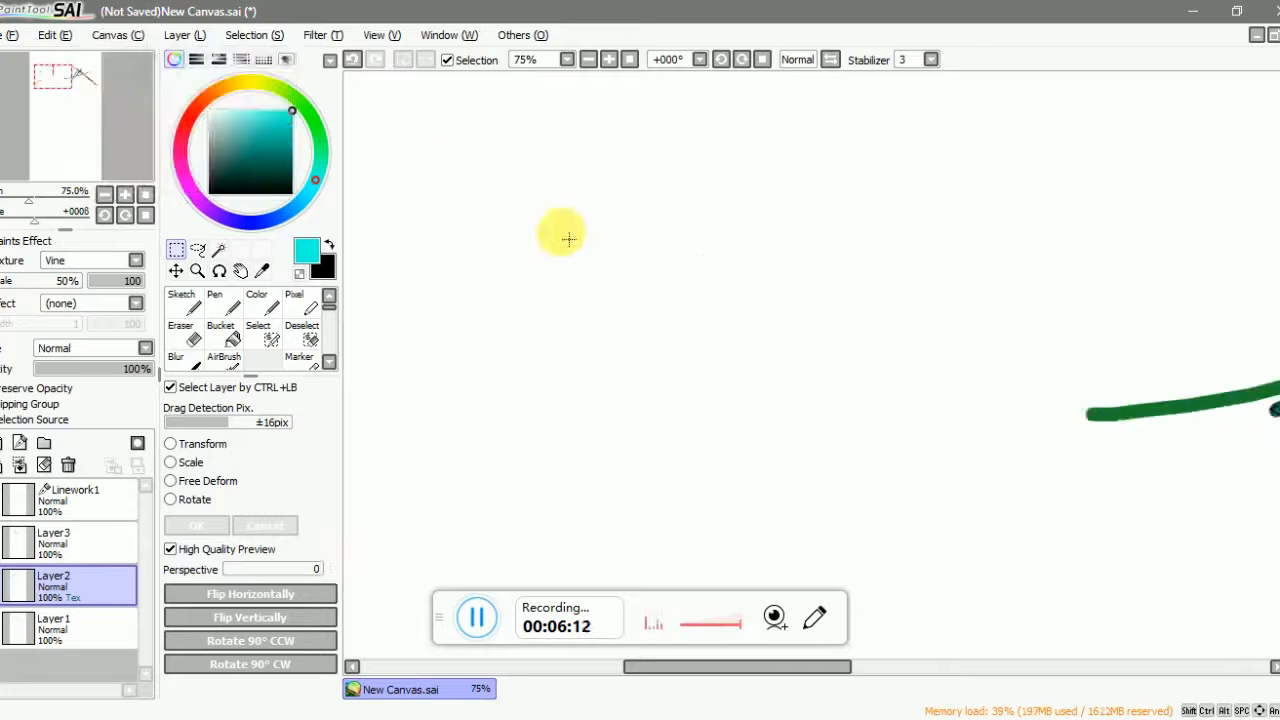
scroll(704, 299, "down", 5)
scroll(704, 299, "up", 5)
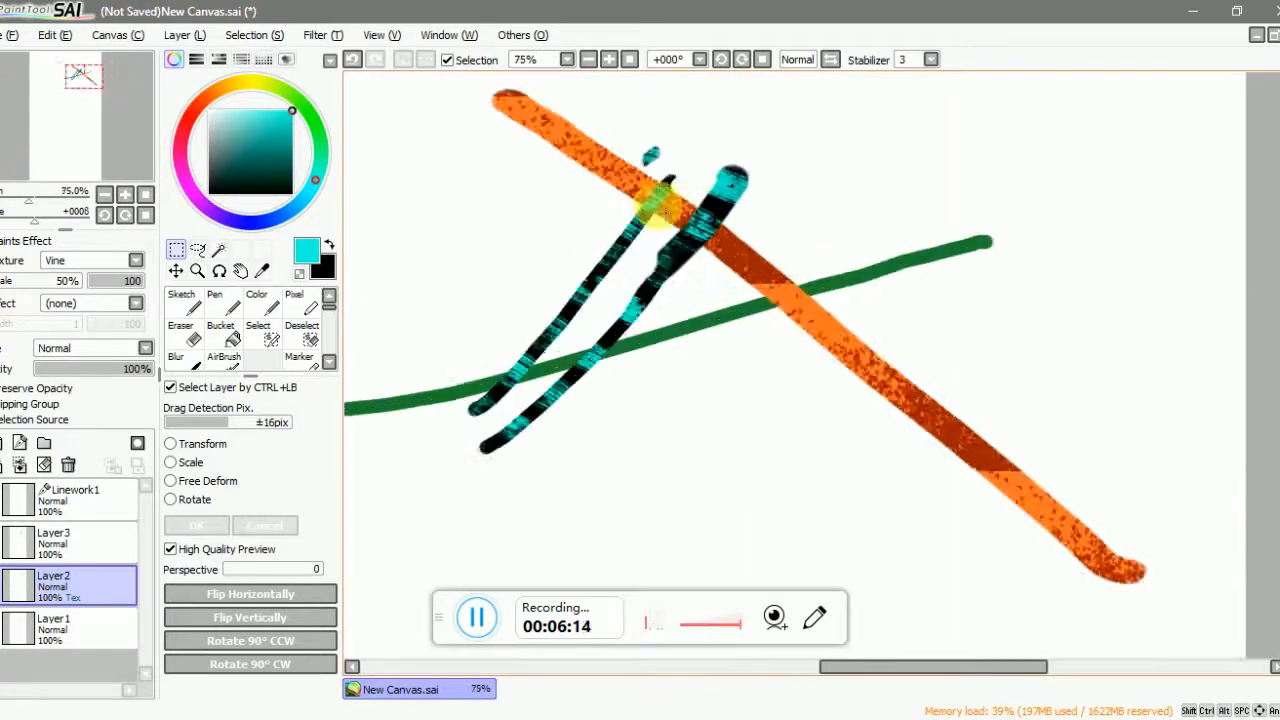
scroll(694, 350, "down", 5)
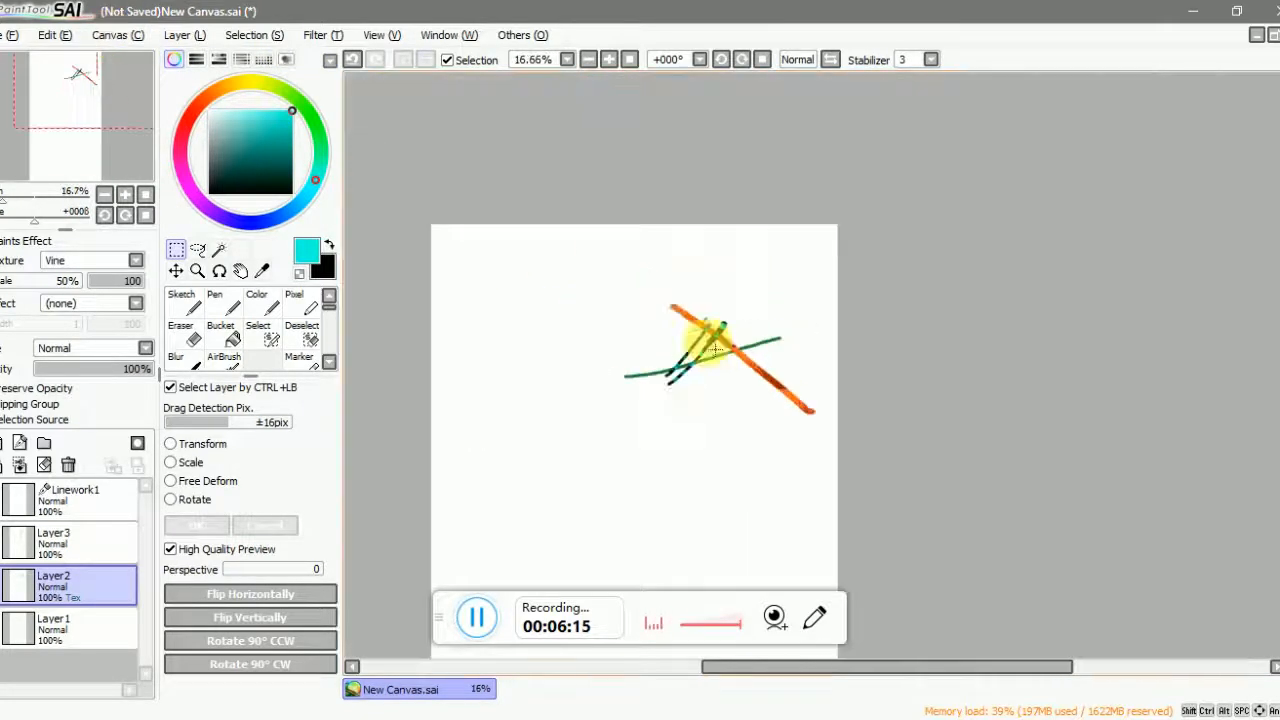
scroll(664, 392, "up", 1)
- Resize the canvas to 80% of its width and 80% of its height
left_click(118, 35)
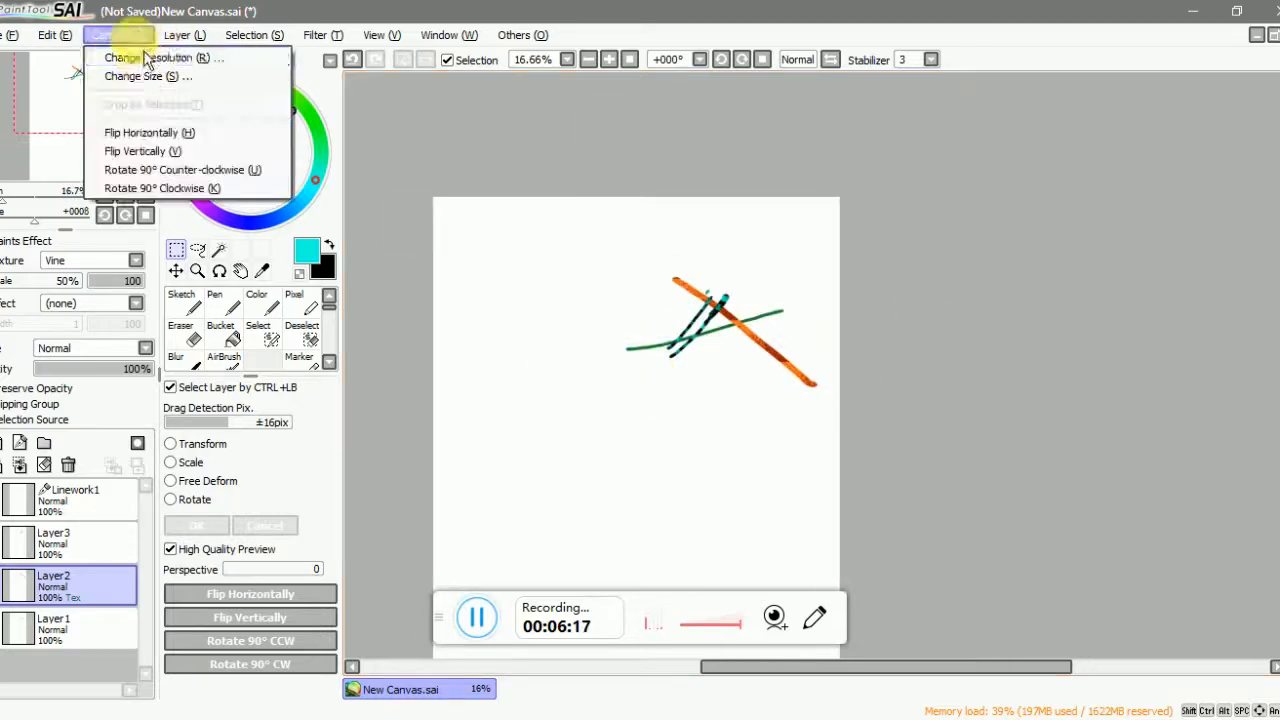
left_click(151, 78)
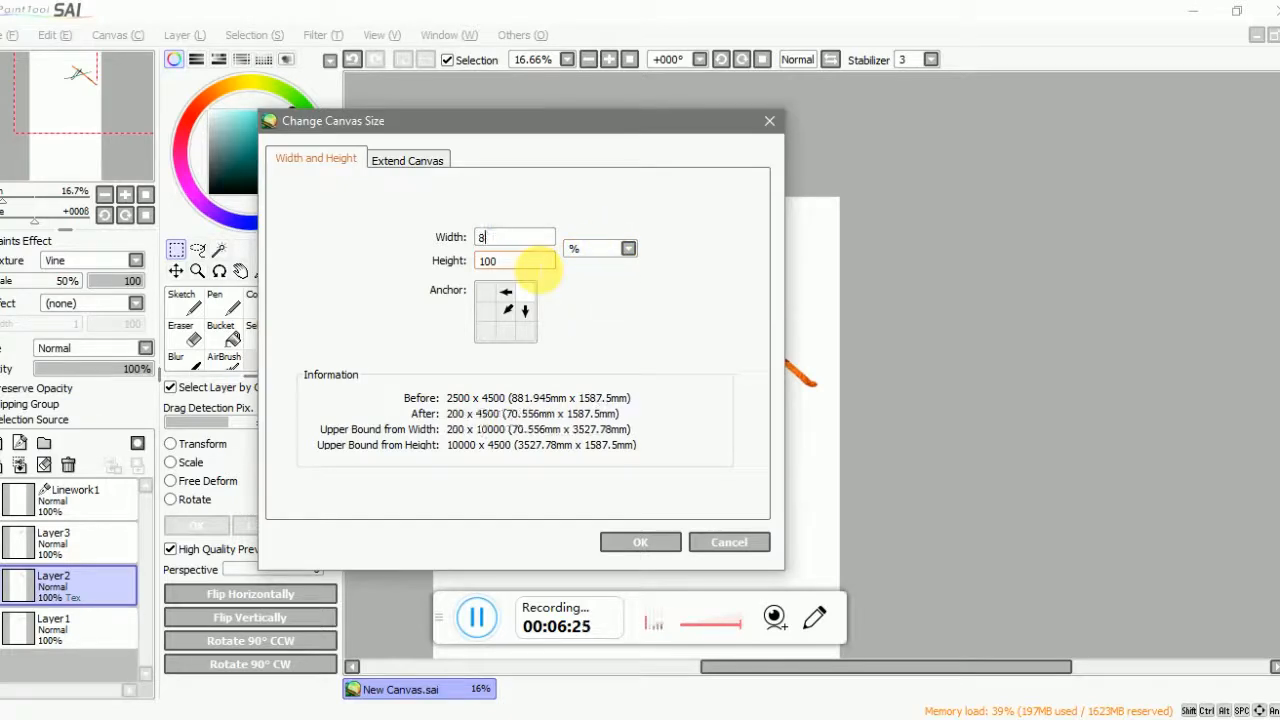
left_click_drag(536, 265, 427, 248)
type("80")
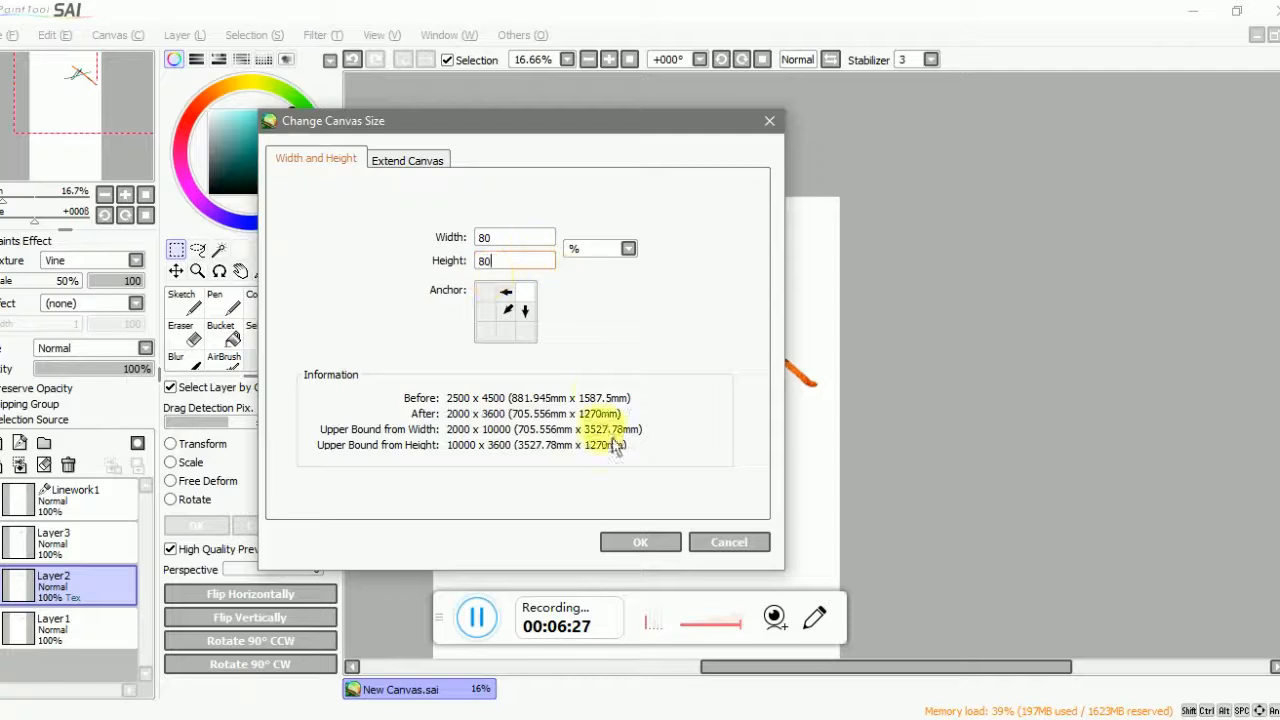
left_click(640, 541)
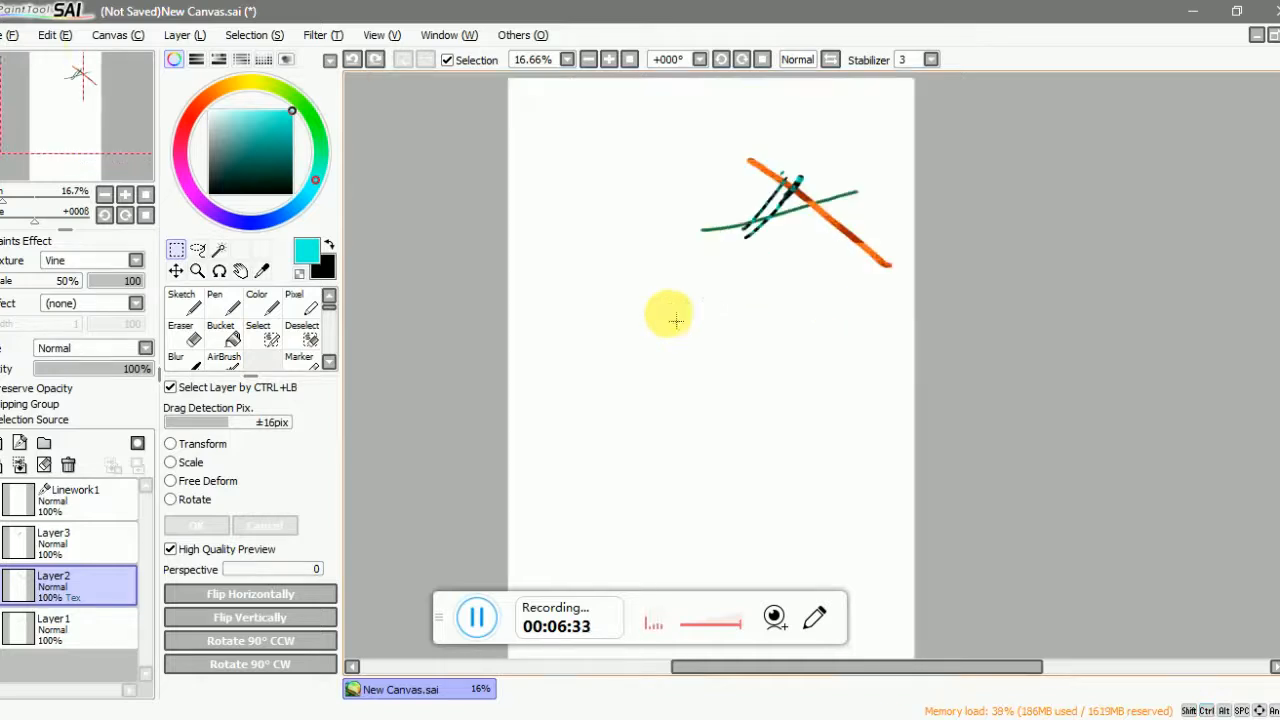
- Resize the canvas to 50% width and 50% height, anchored at its lower-left corner
left_click(112, 37)
left_click(136, 79)
left_click(236, 157)
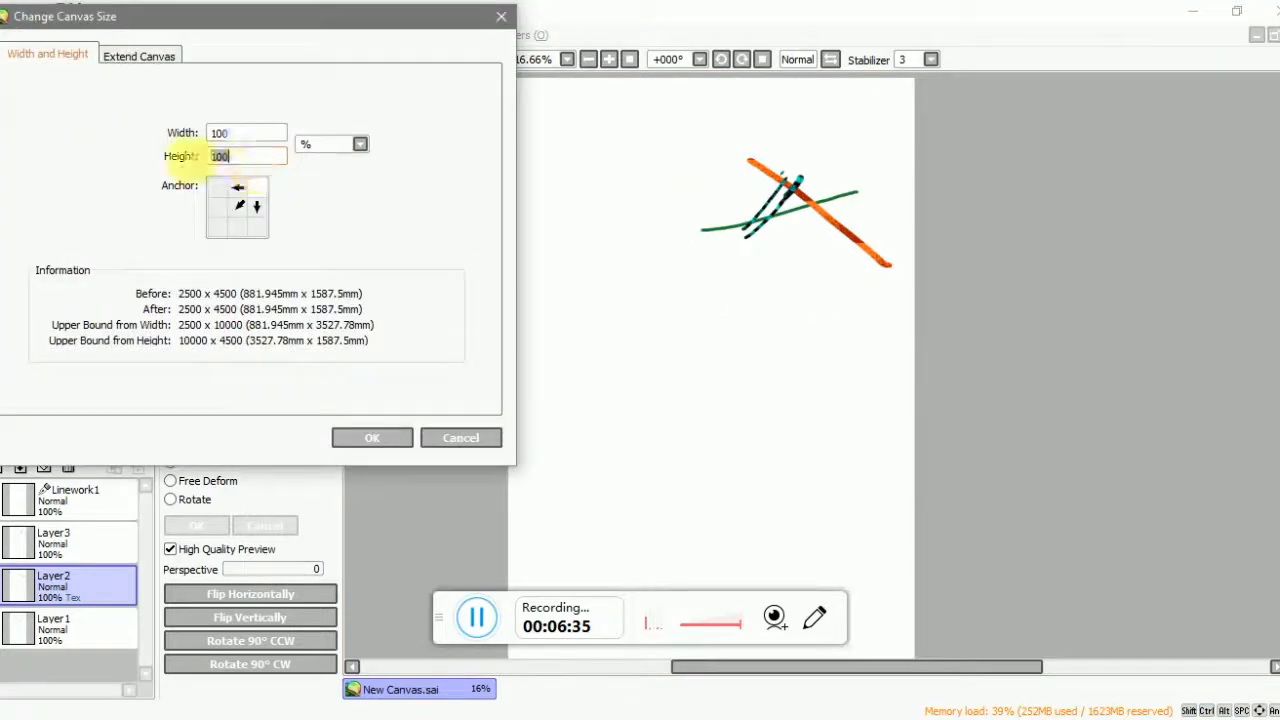
type("50")
left_click(205, 133)
type("50")
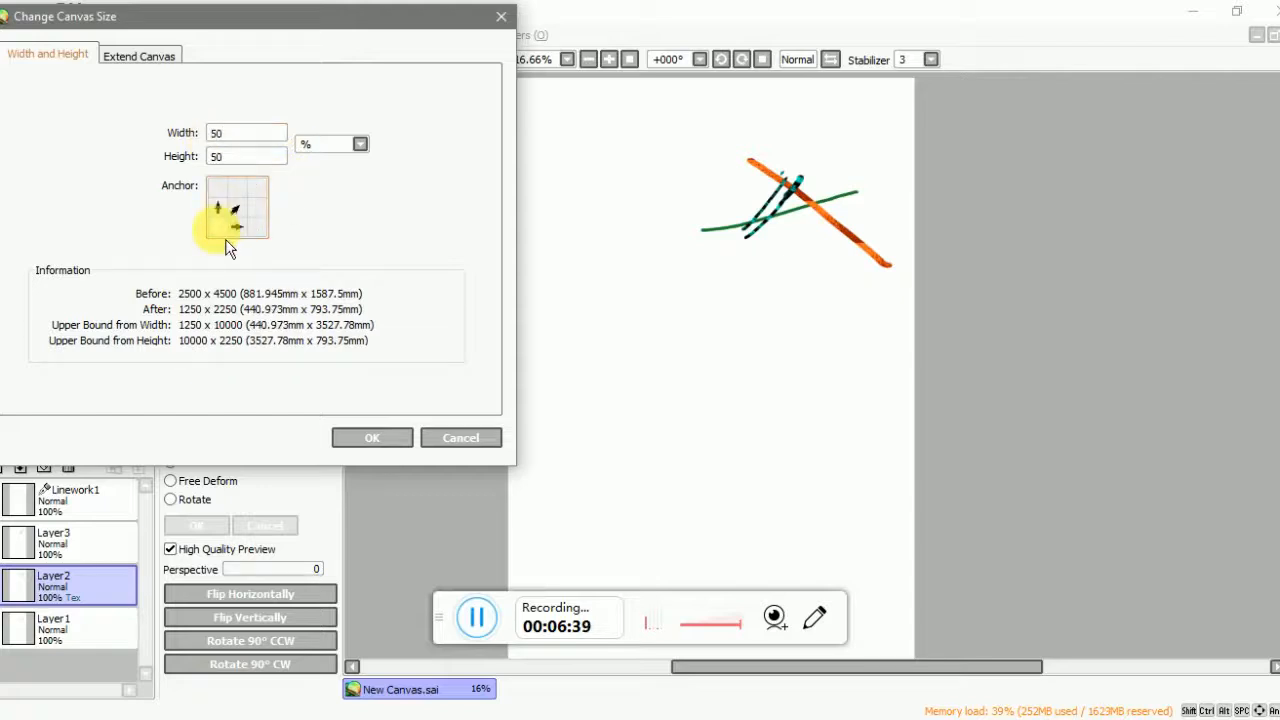
left_click(243, 213)
left_click(240, 208)
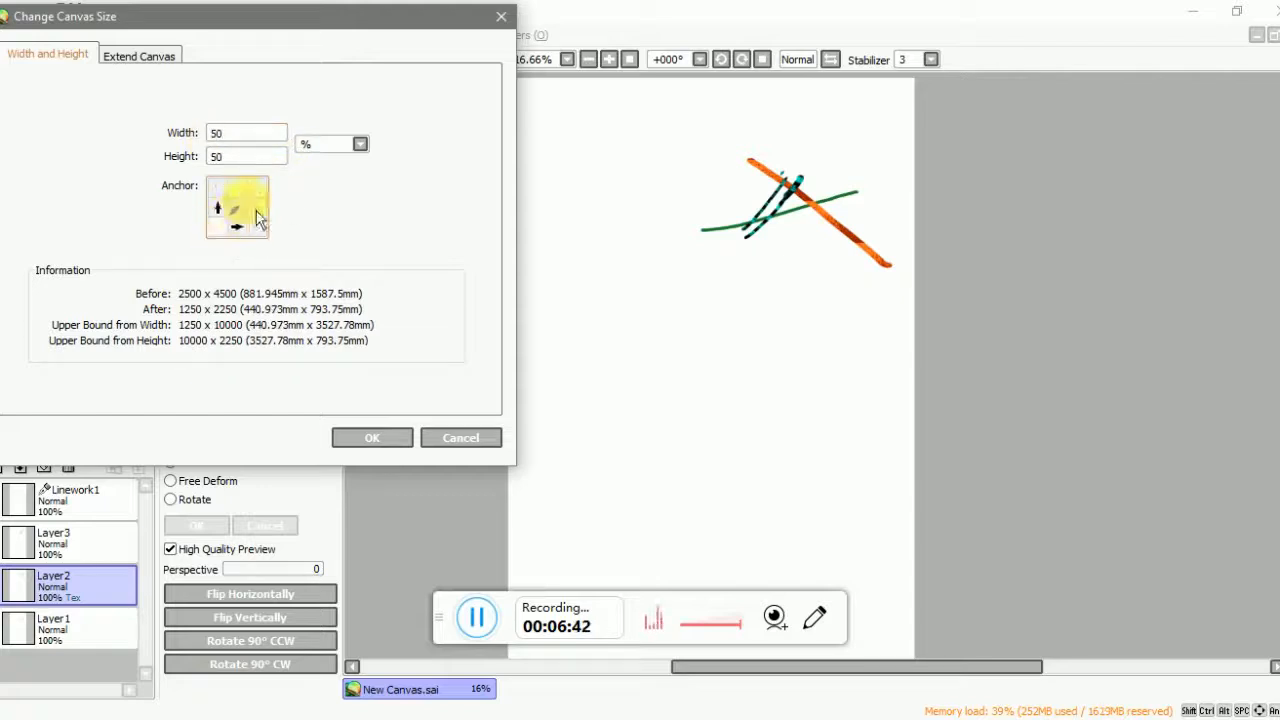
left_click(380, 441)
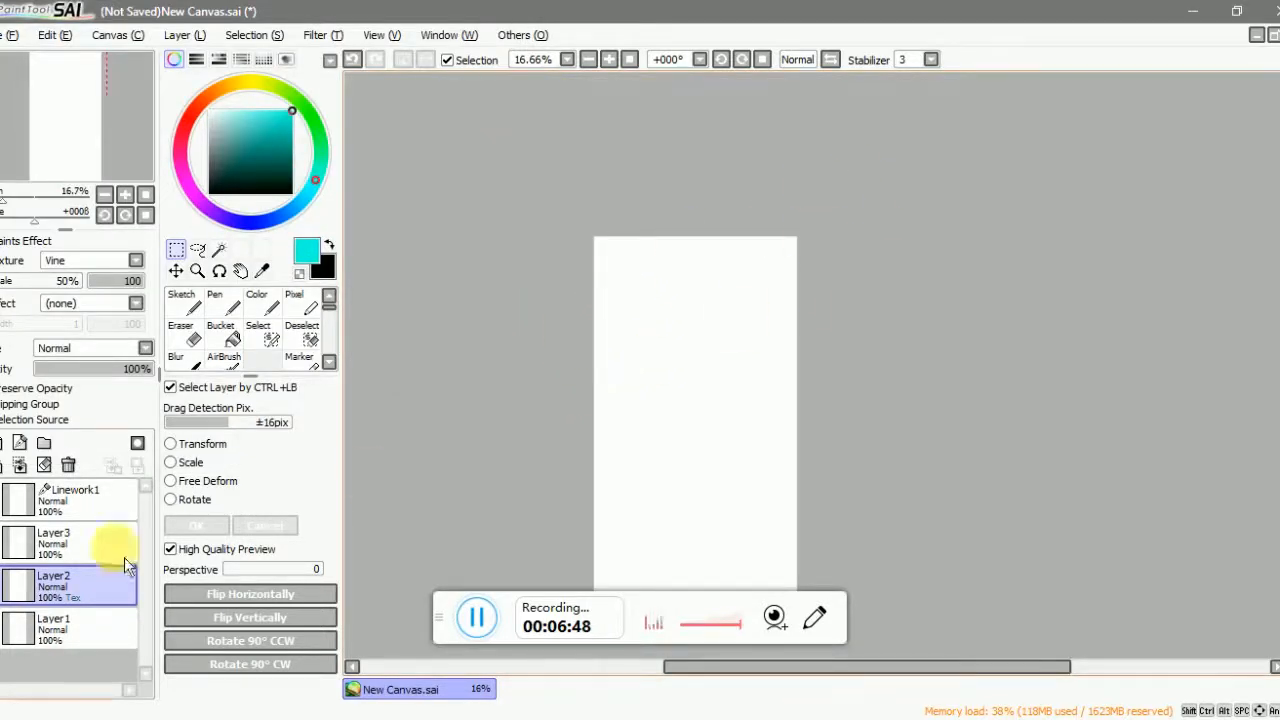
- Merge Layer3 down into Layer2, and merge the result down into Layer1
left_click(44, 543)
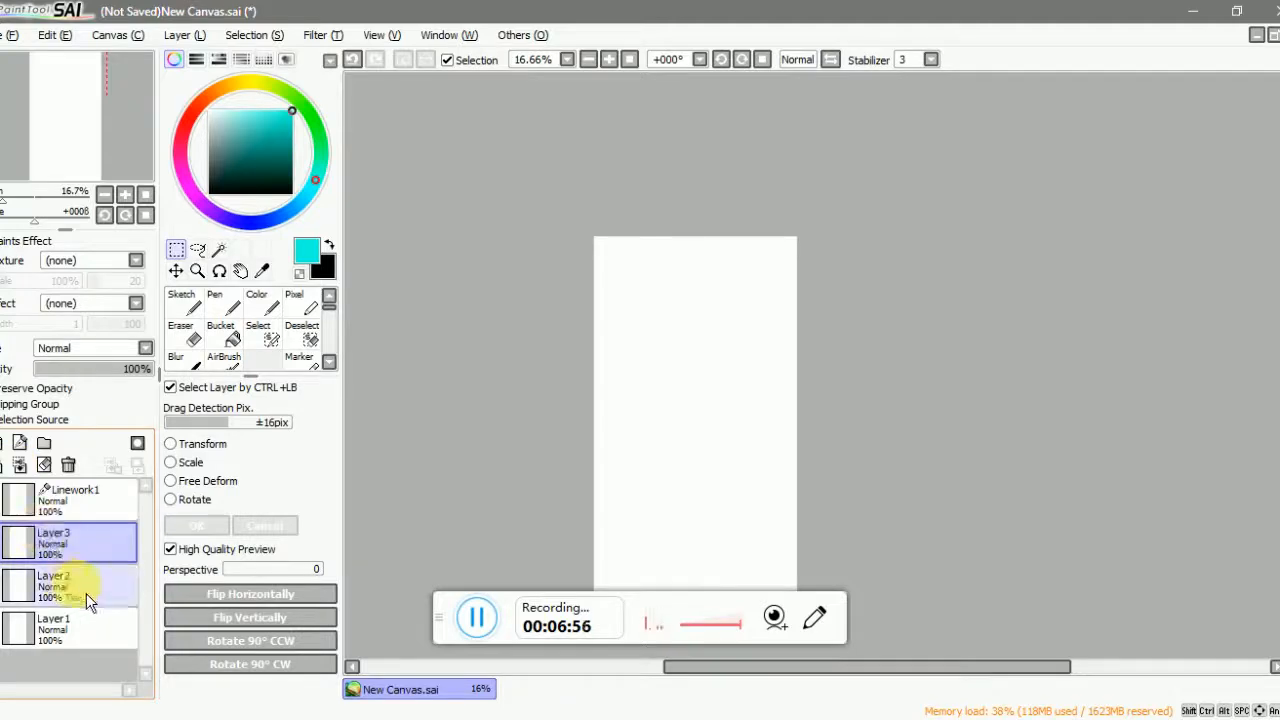
left_click(21, 465)
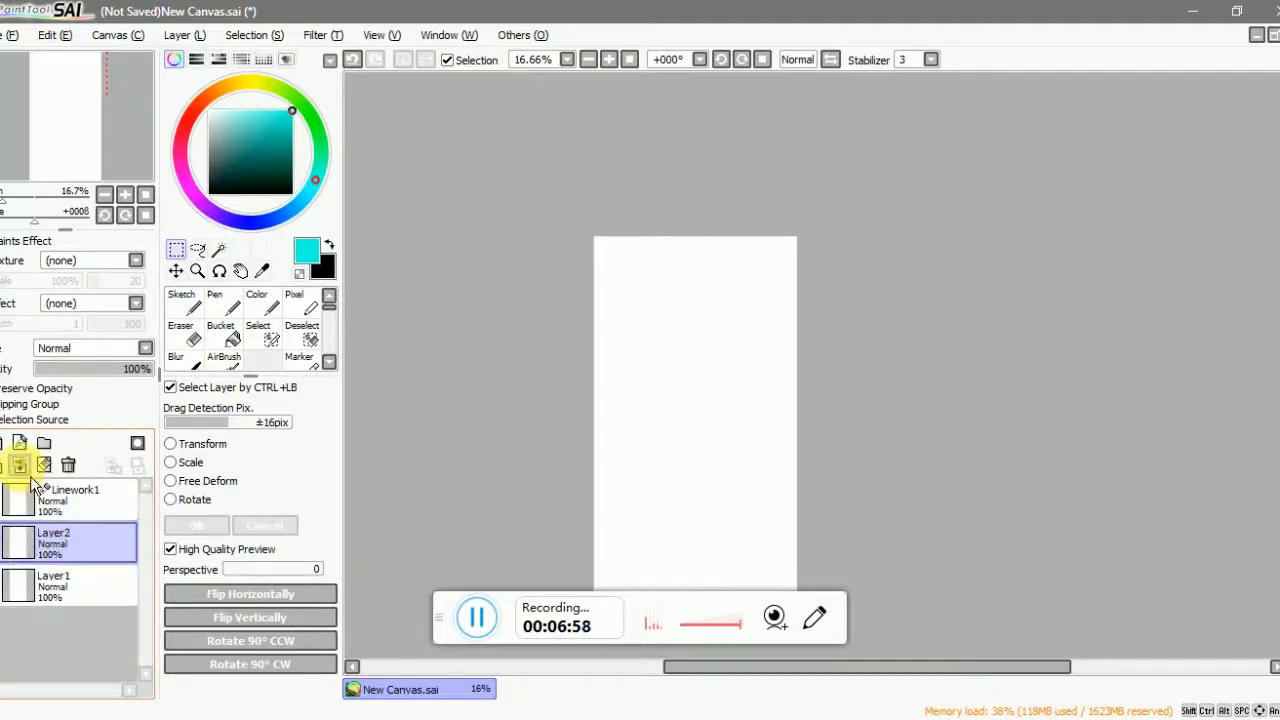
left_click(21, 465)
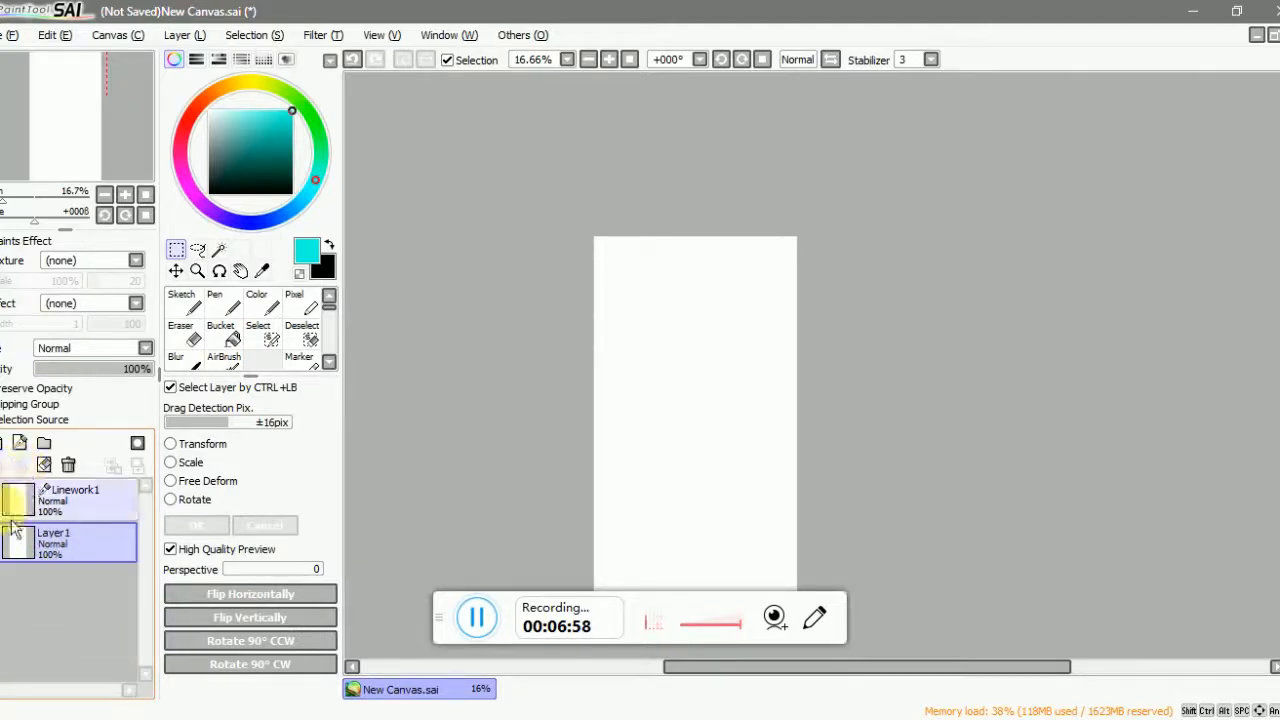
- Move the strokes on Layer1 back into the upper part of the white canvas with the Move tool
left_click(185, 290)
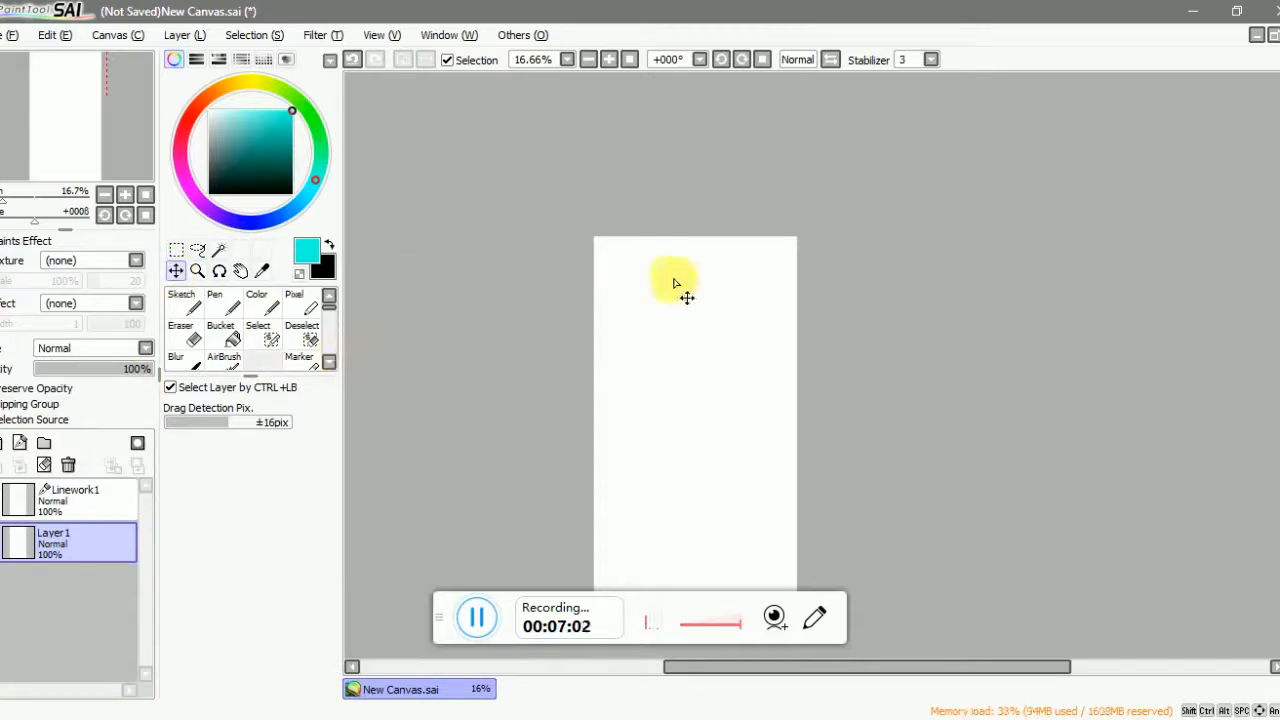
left_click(198, 250)
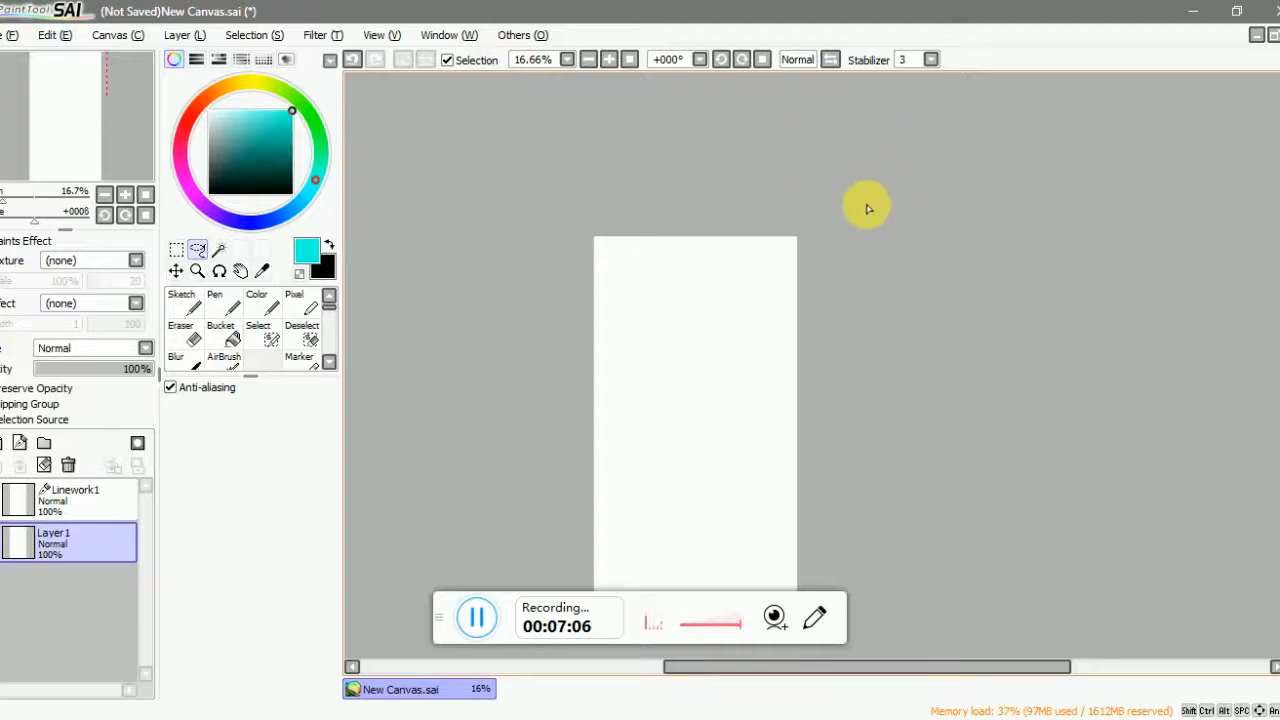
left_click(176, 271)
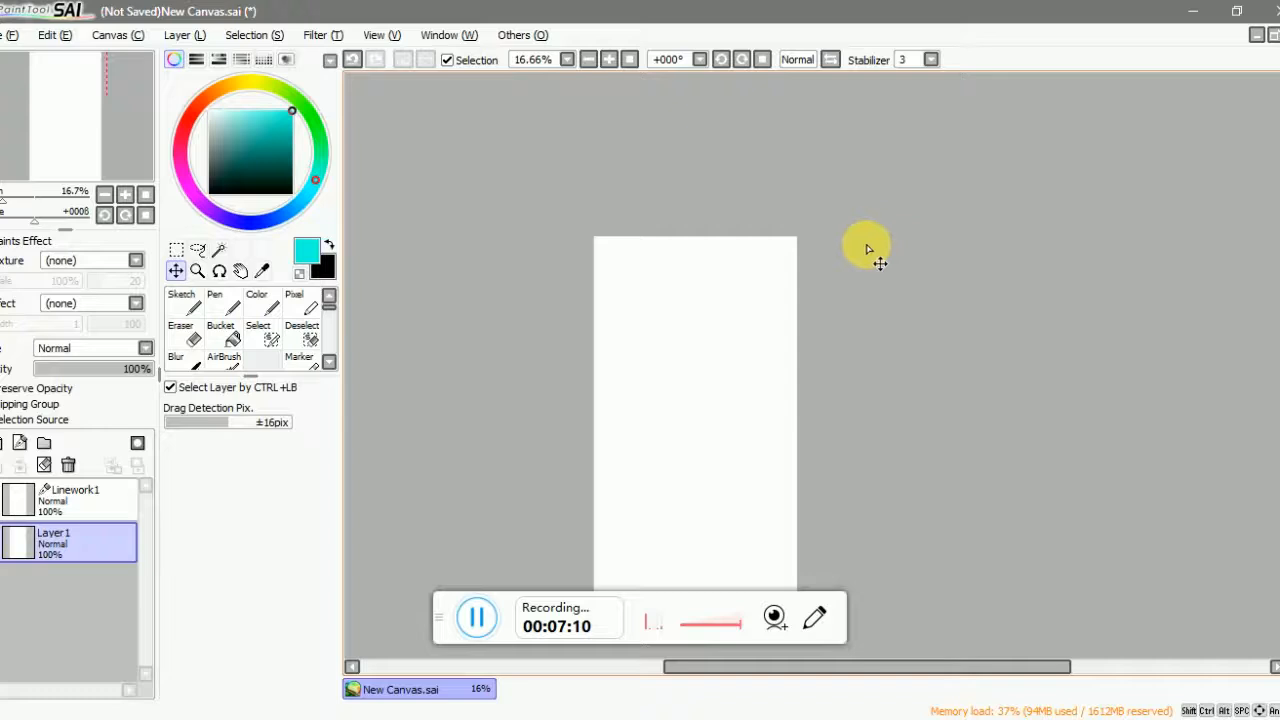
mouse_move(875, 215)
left_mouse_down()
mouse_move(826, 266)
mouse_move(797, 354)
mouse_move(806, 331)
left_mouse_up()
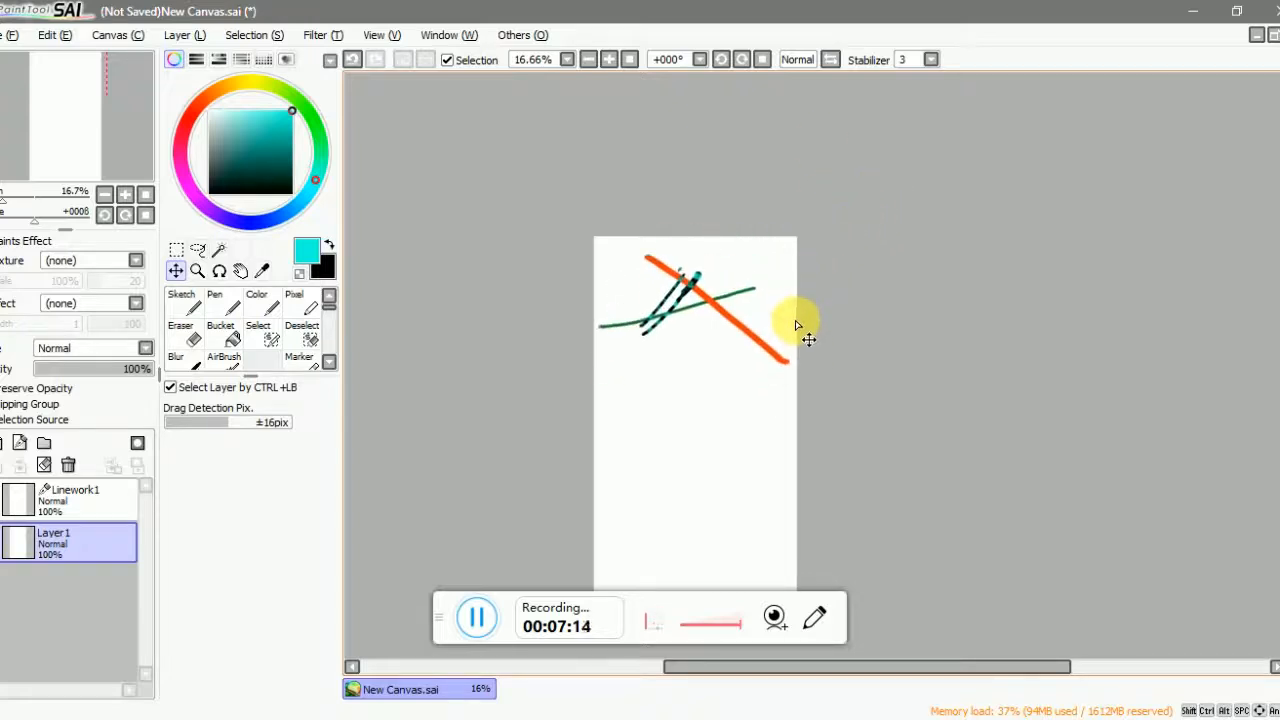
- Examine the coloured strokes on Layer1 at several magnifications, from the whole canvas up close to the line texture
scroll(738, 300, "up", 3)
scroll(738, 300, "up", 1)
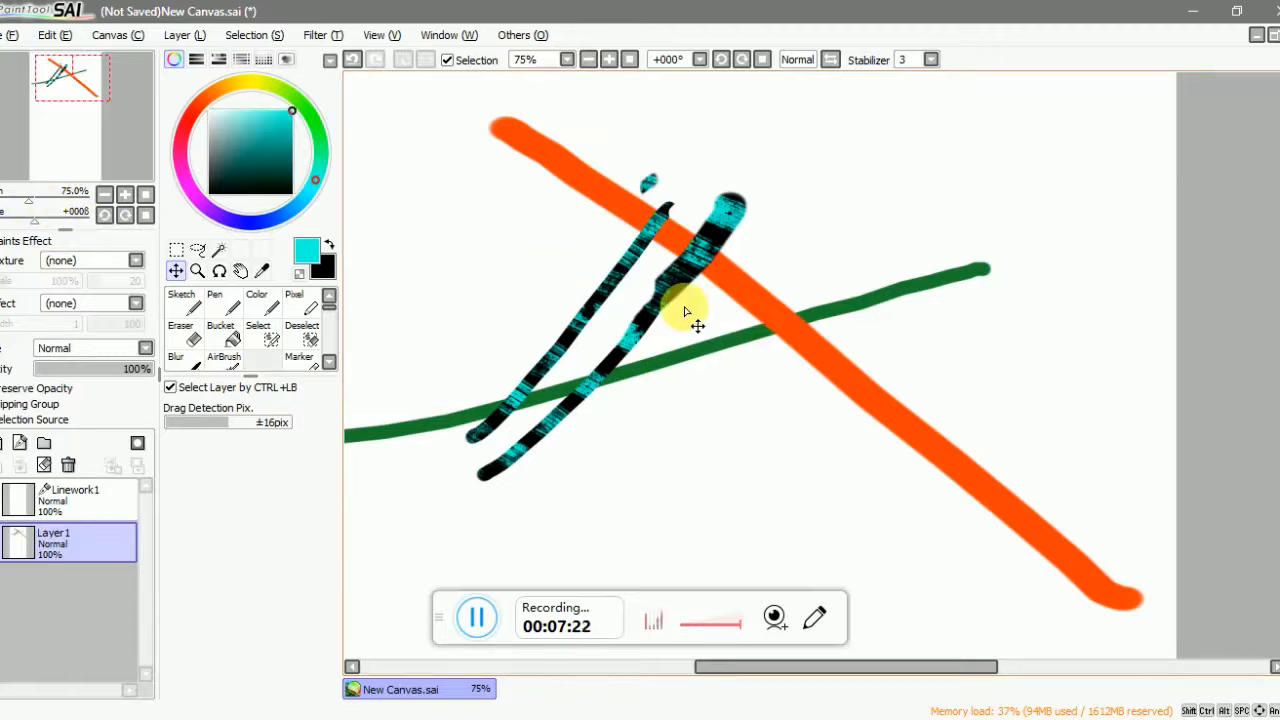
scroll(685, 312, "down", 5)
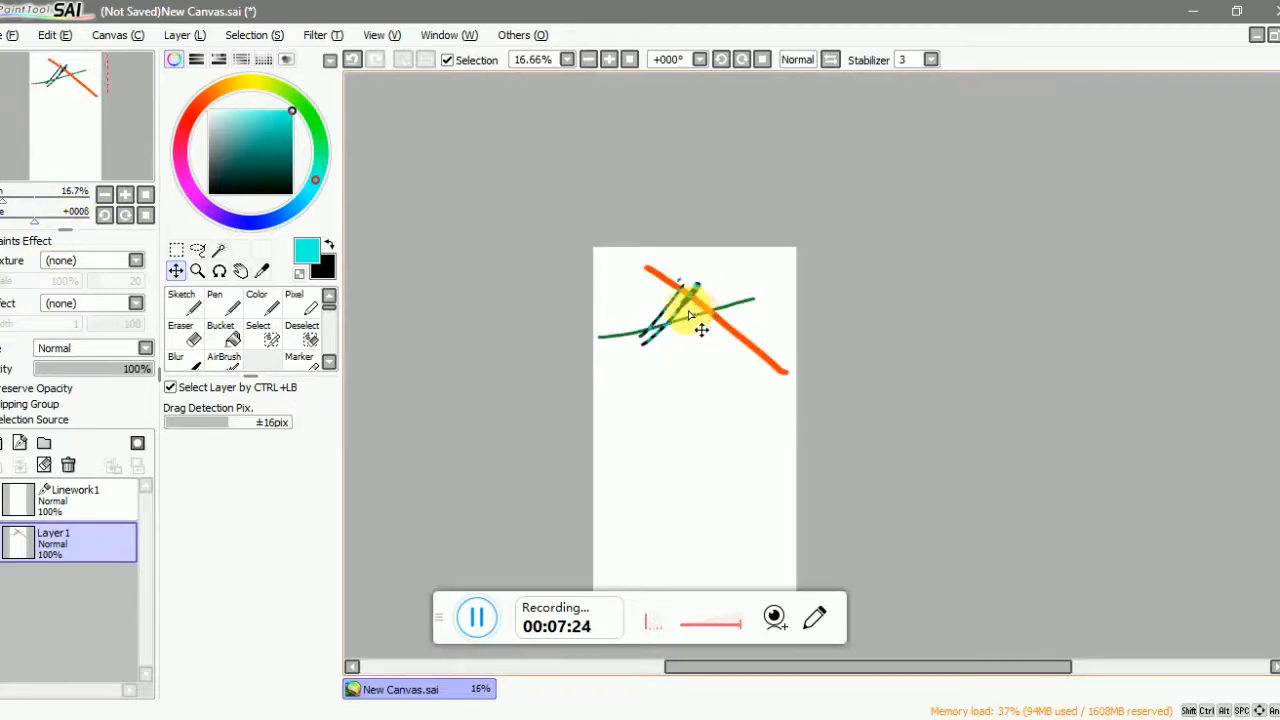
scroll(688, 316, "down", 4)
scroll(686, 319, "up", 9)
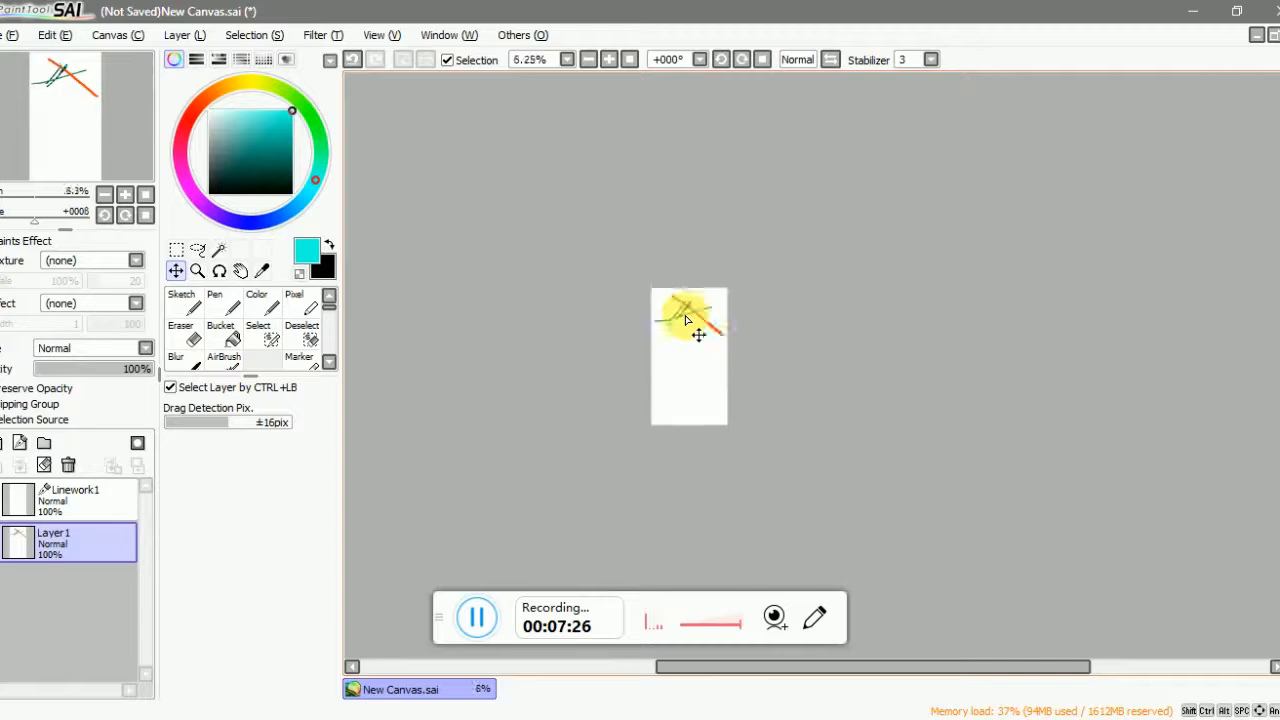
scroll(676, 280, "up", 1)
scroll(680, 300, "down", 1)
scroll(686, 329, "up", 1)
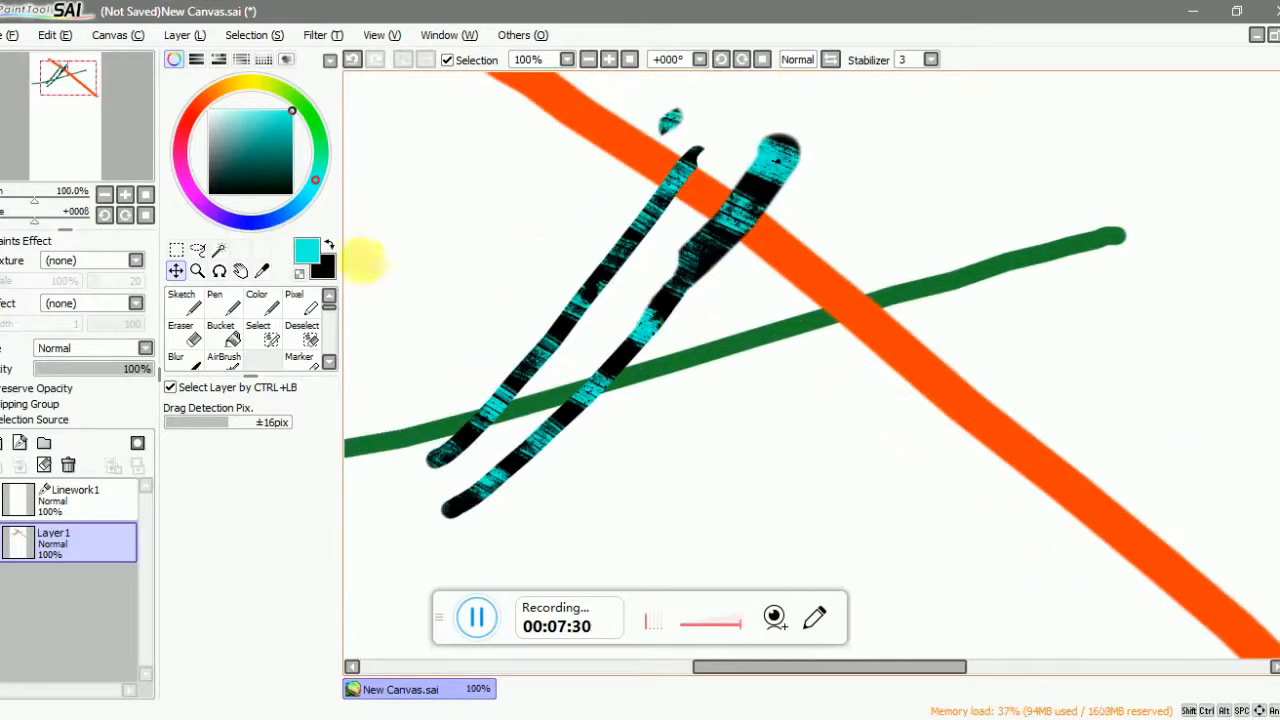
- Paint a cyan test stroke with the size 50 textured Pen in the blank area beside the black strokes, and undo it
left_click(222, 302)
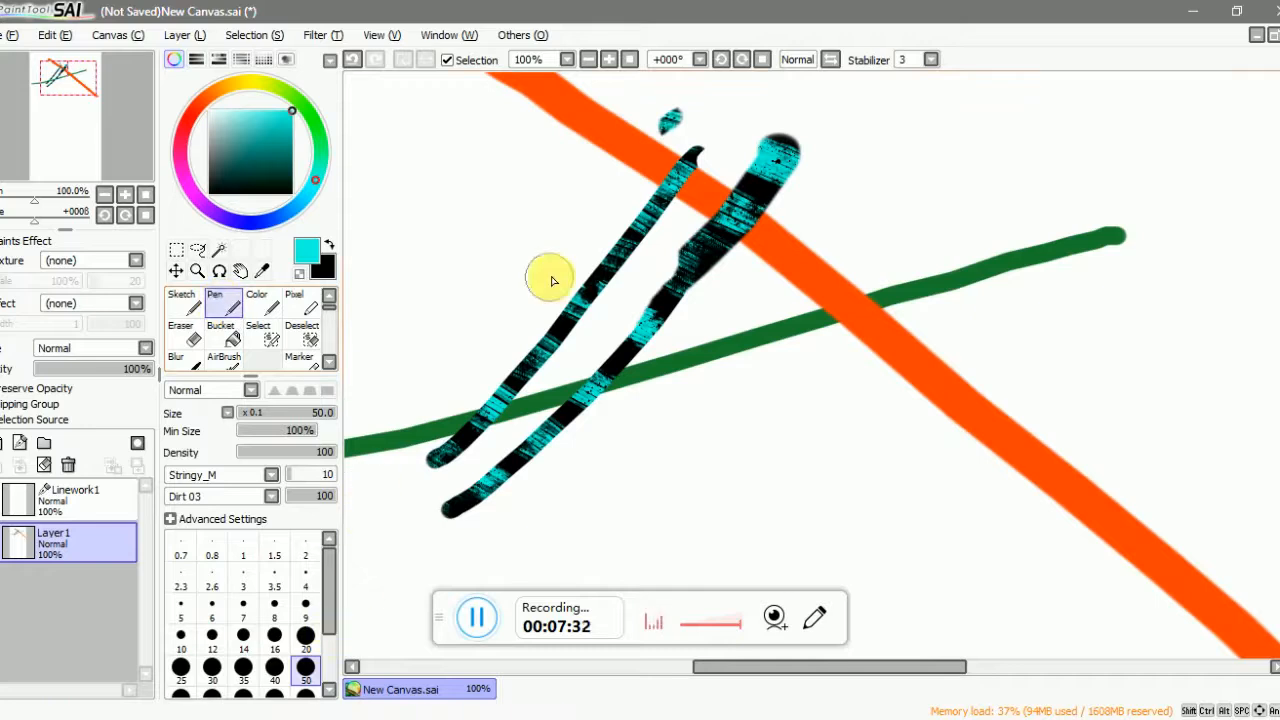
scroll(586, 251, "down", 3)
scroll(500, 190, "up", 1)
left_click_drag(500, 186, 530, 326)
scroll(502, 236, "up", 2)
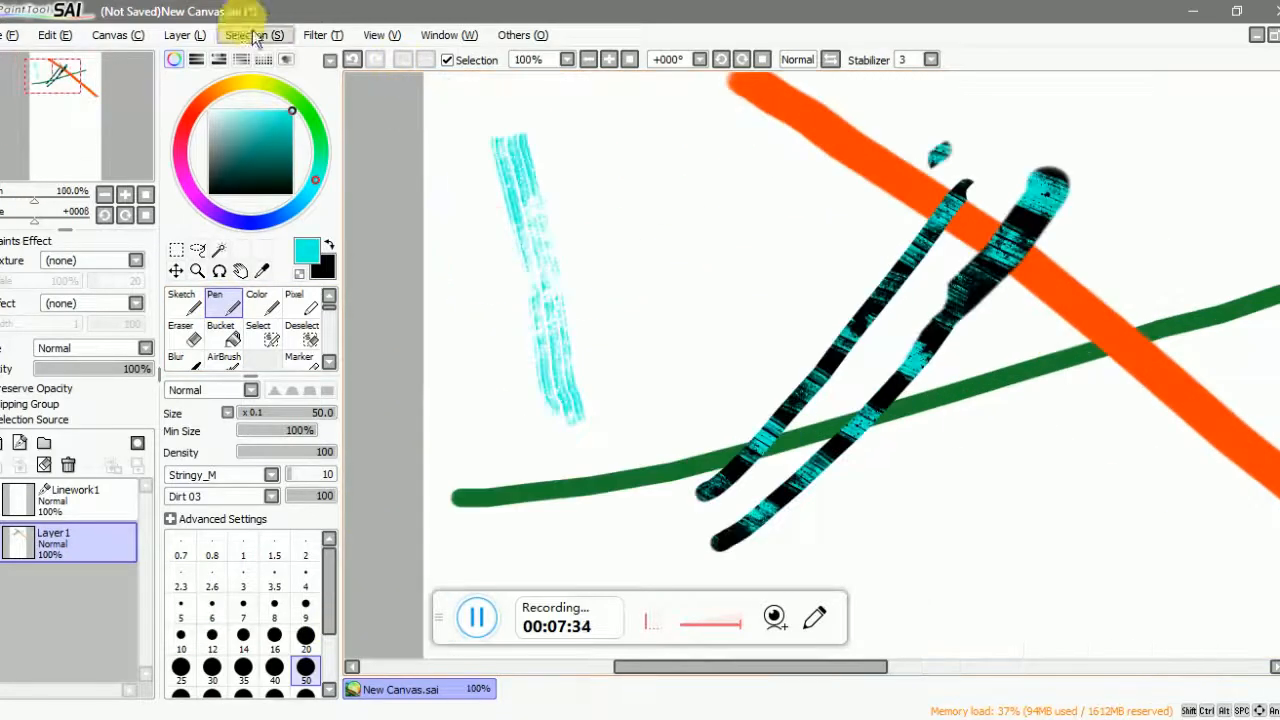
key("ctrl+z")
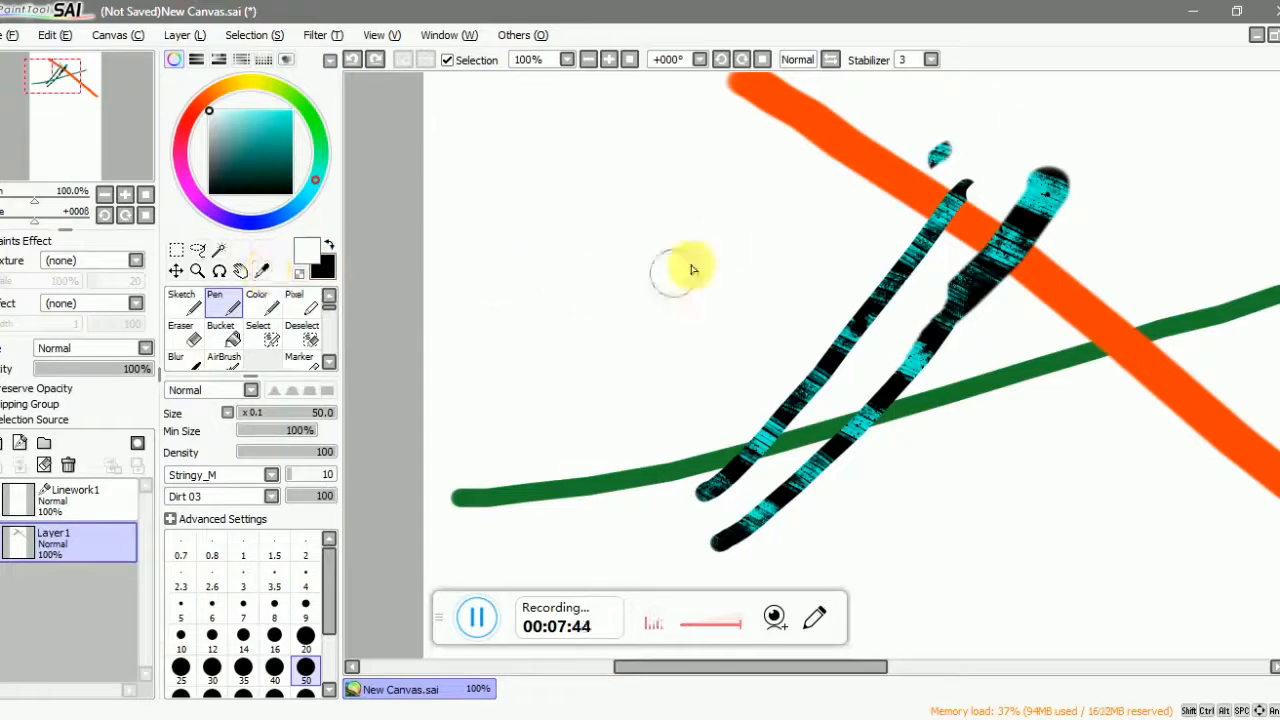
- Sample the orange, cyan and green stroke colours from the canvas in turn as the brush colour
right_click(867, 160)
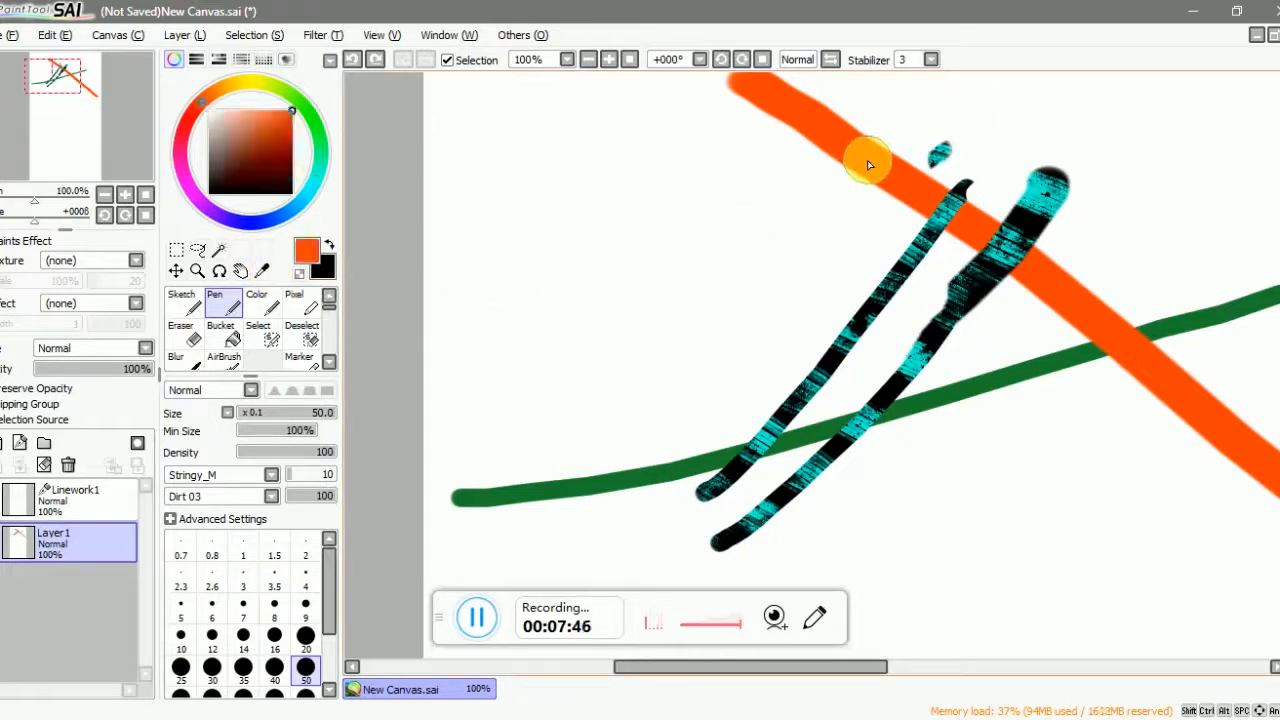
right_click(1041, 195)
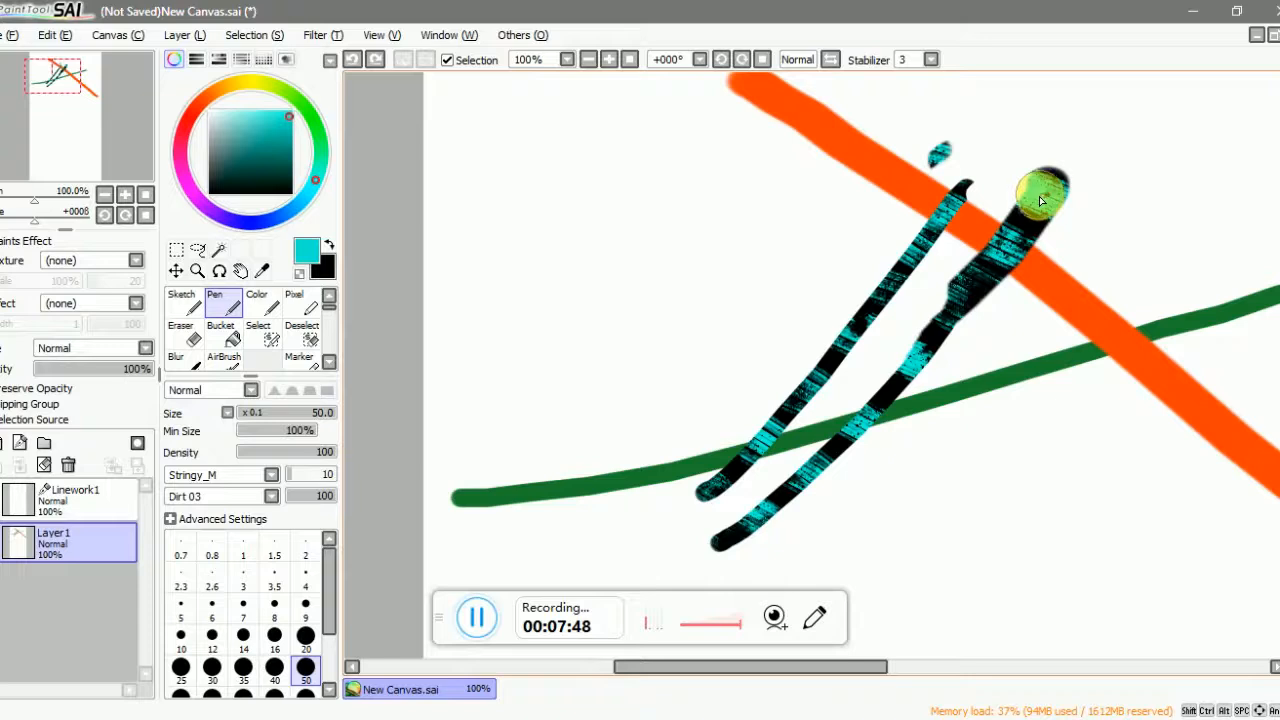
right_click(1024, 372)
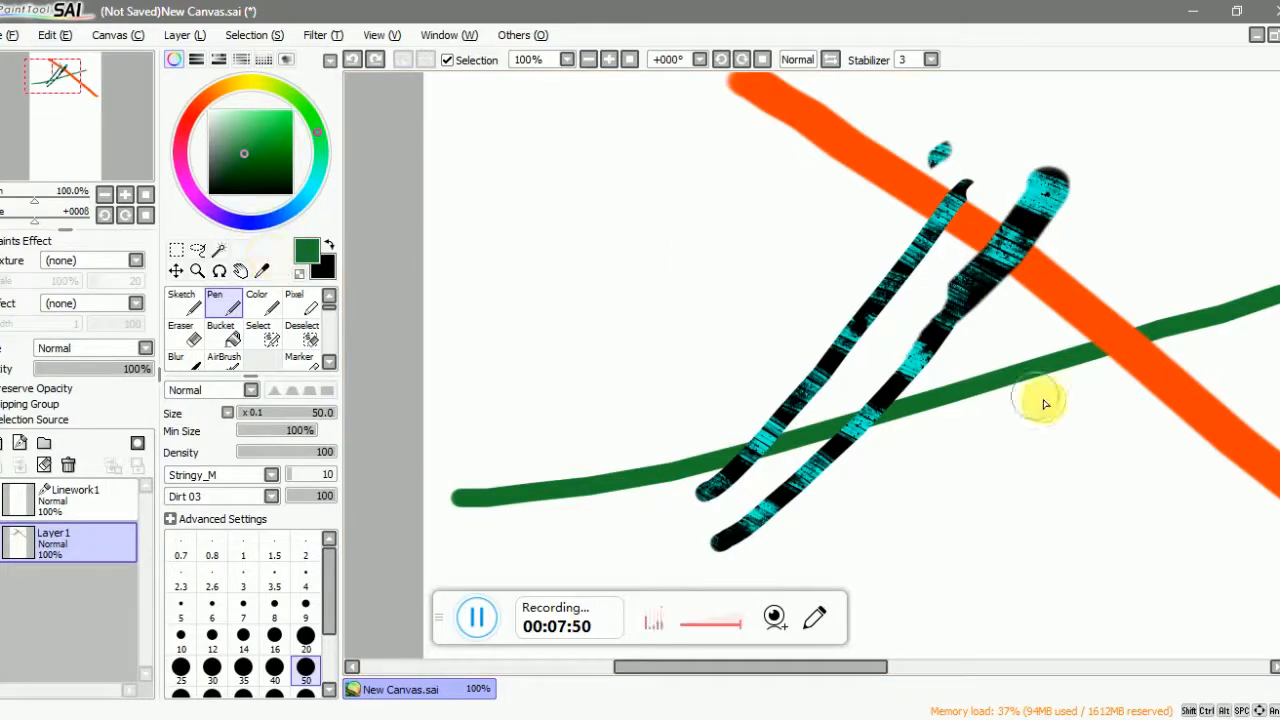
scroll(1051, 397, "up", 2)
scroll(944, 336, "down", 2)
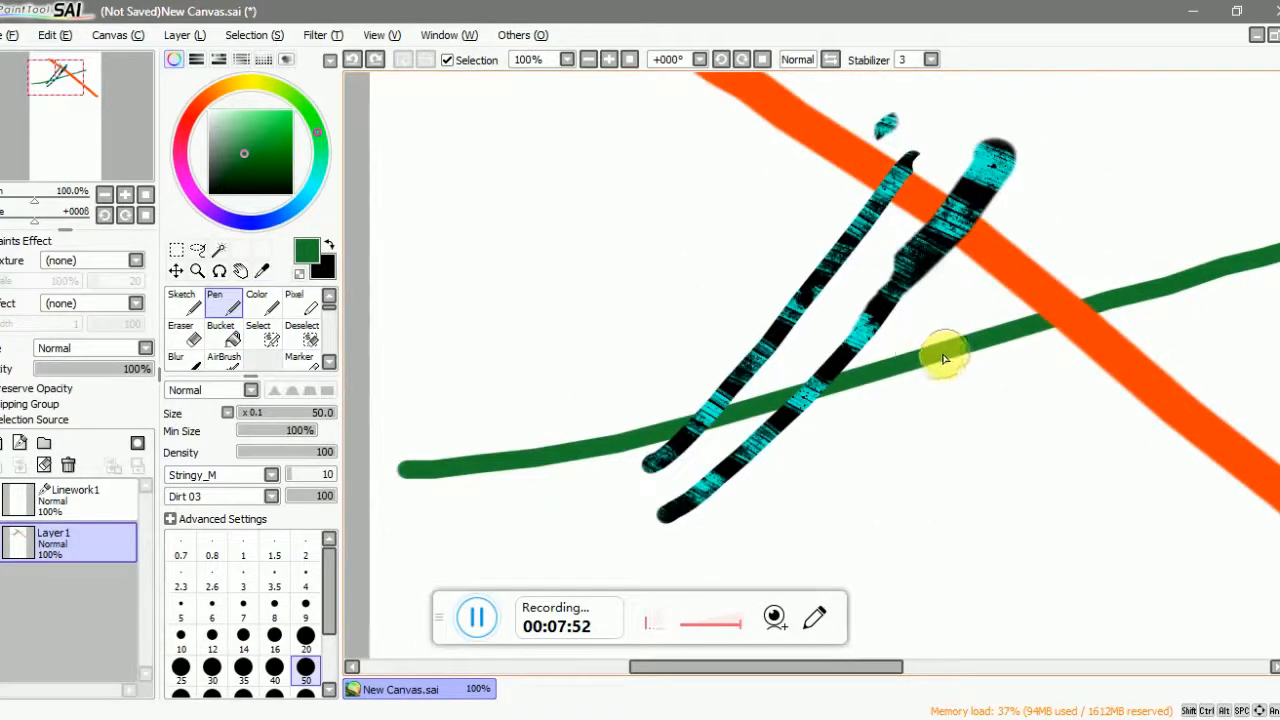
scroll(630, 300, "down", 1)
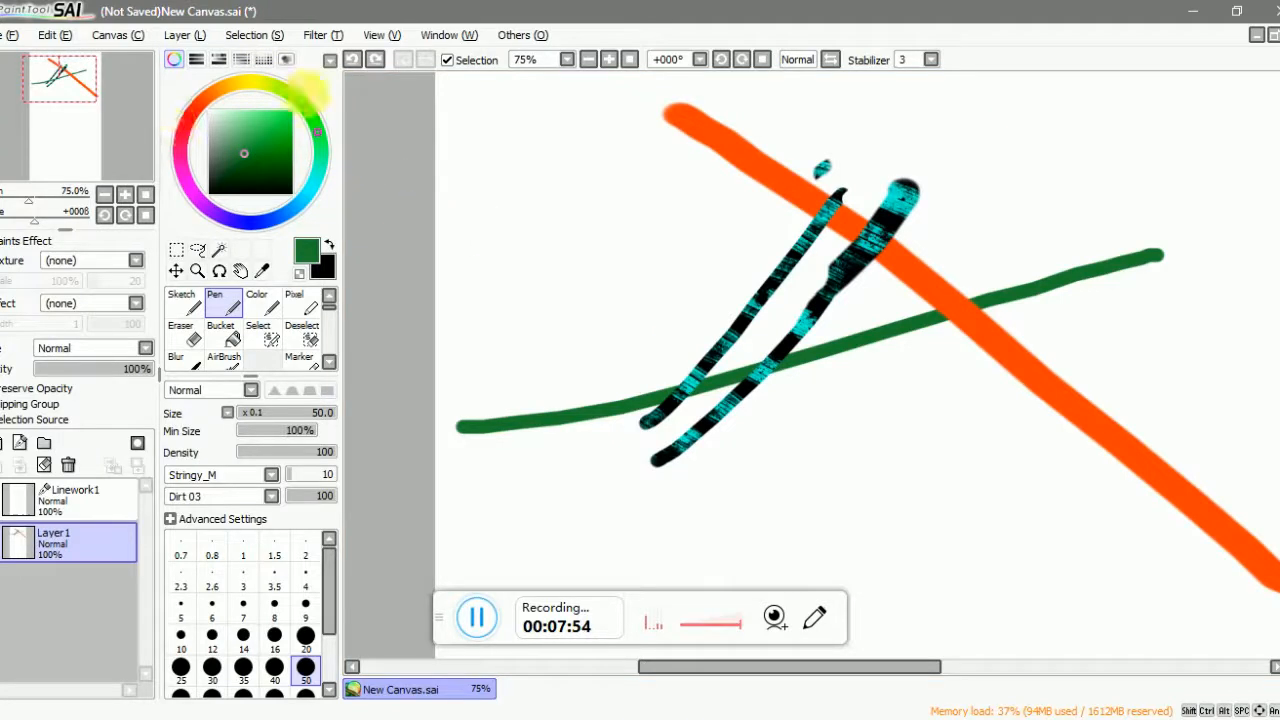
- Show the RGB and HSV colour sliders, and hide both again
left_click(196, 59)
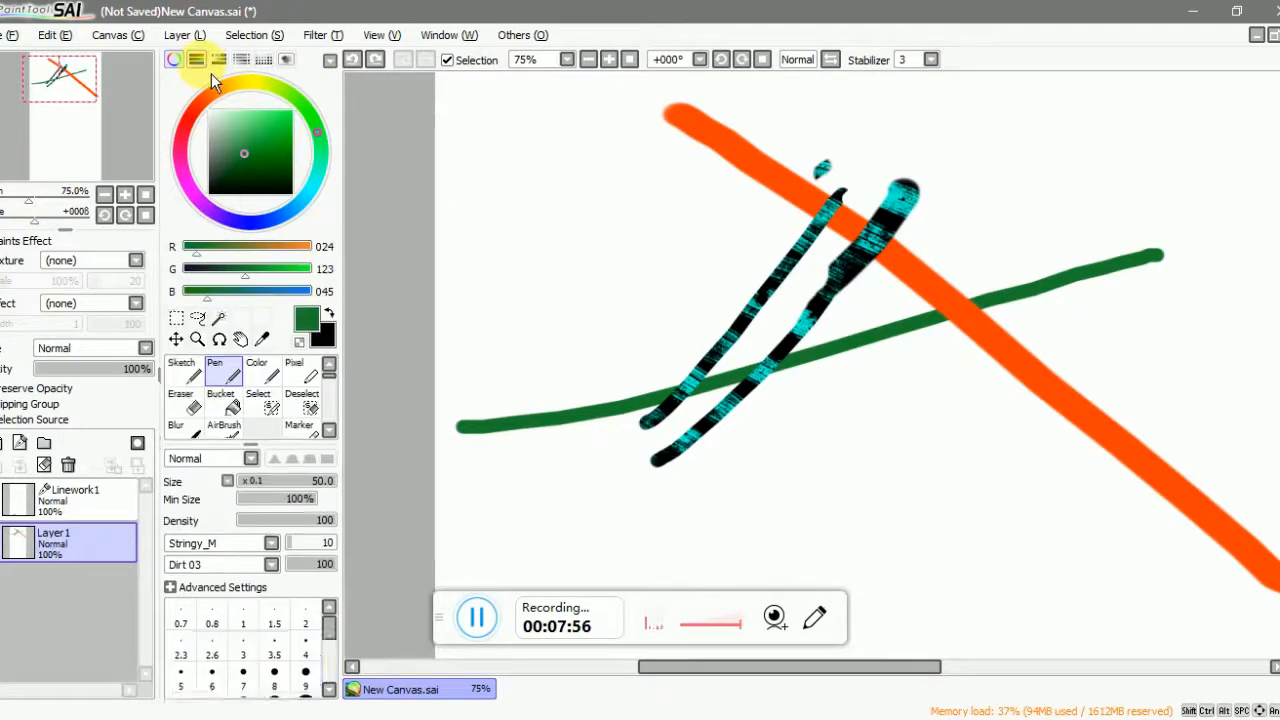
left_click(218, 59)
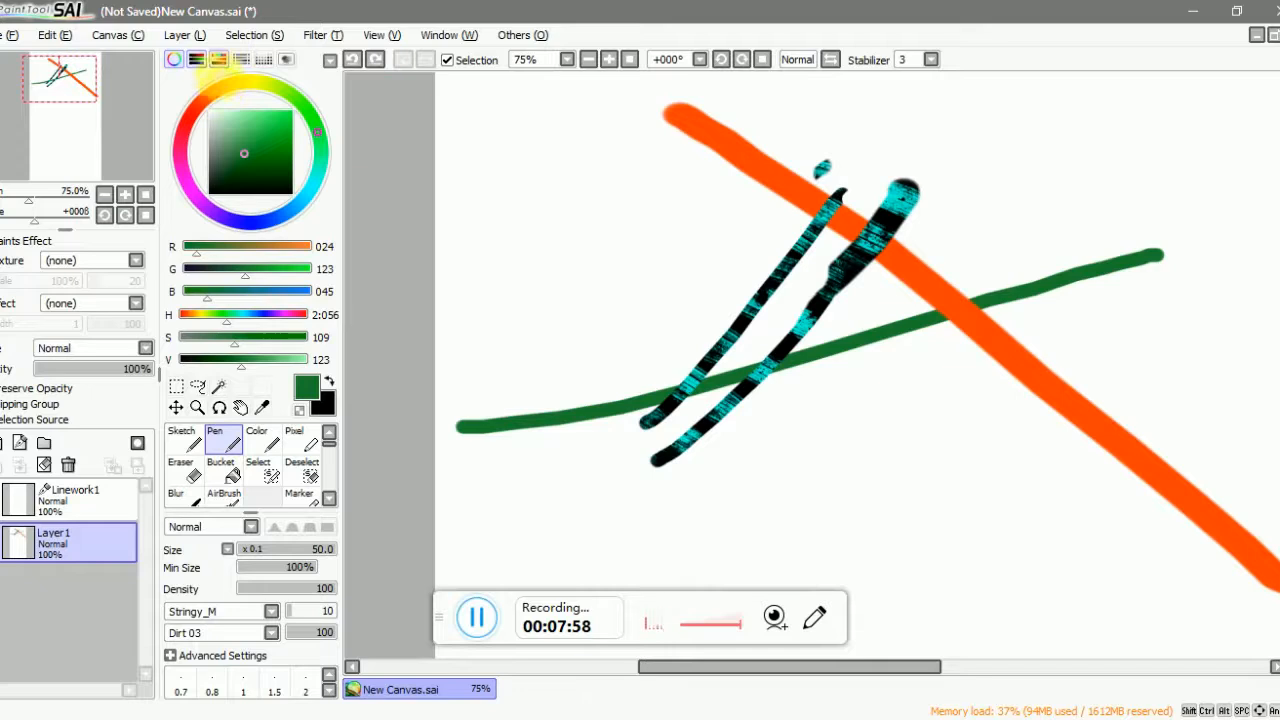
left_click(219, 60)
left_click(197, 60)
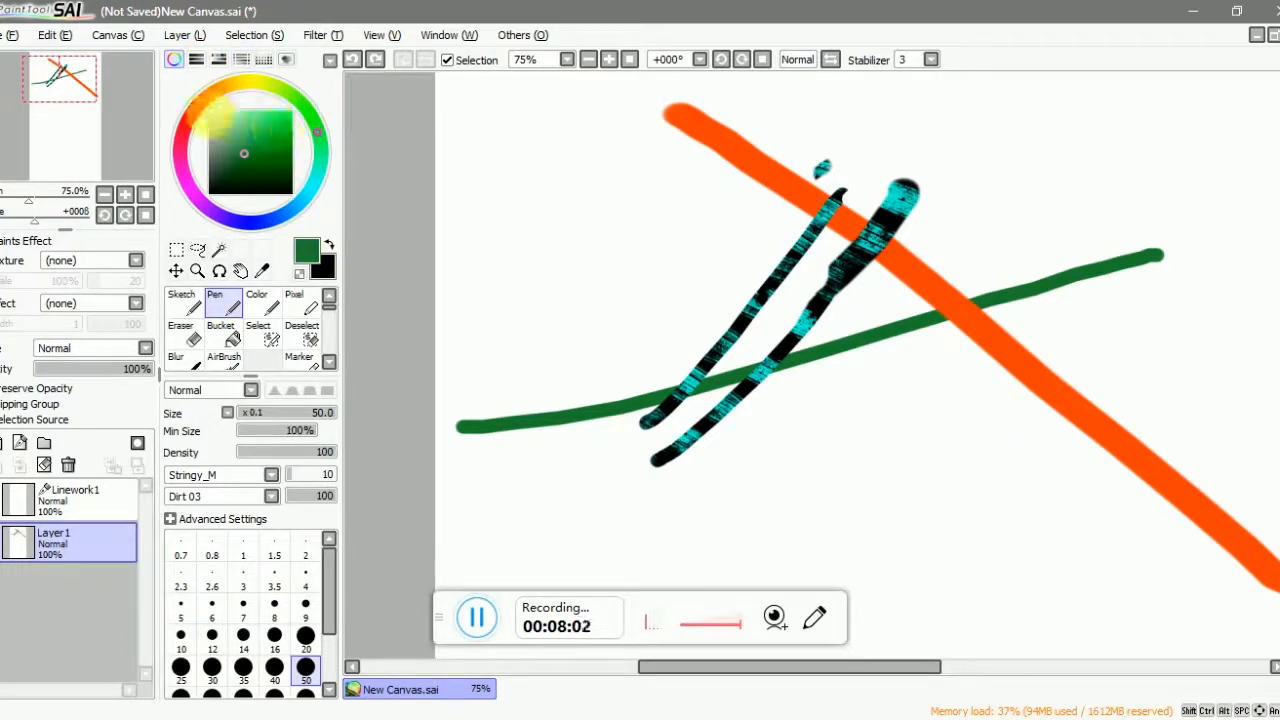
- Shift the hue on the colour wheel through teal to a bluish green, and choose white in the colour square
left_click_drag(302, 106, 327, 174)
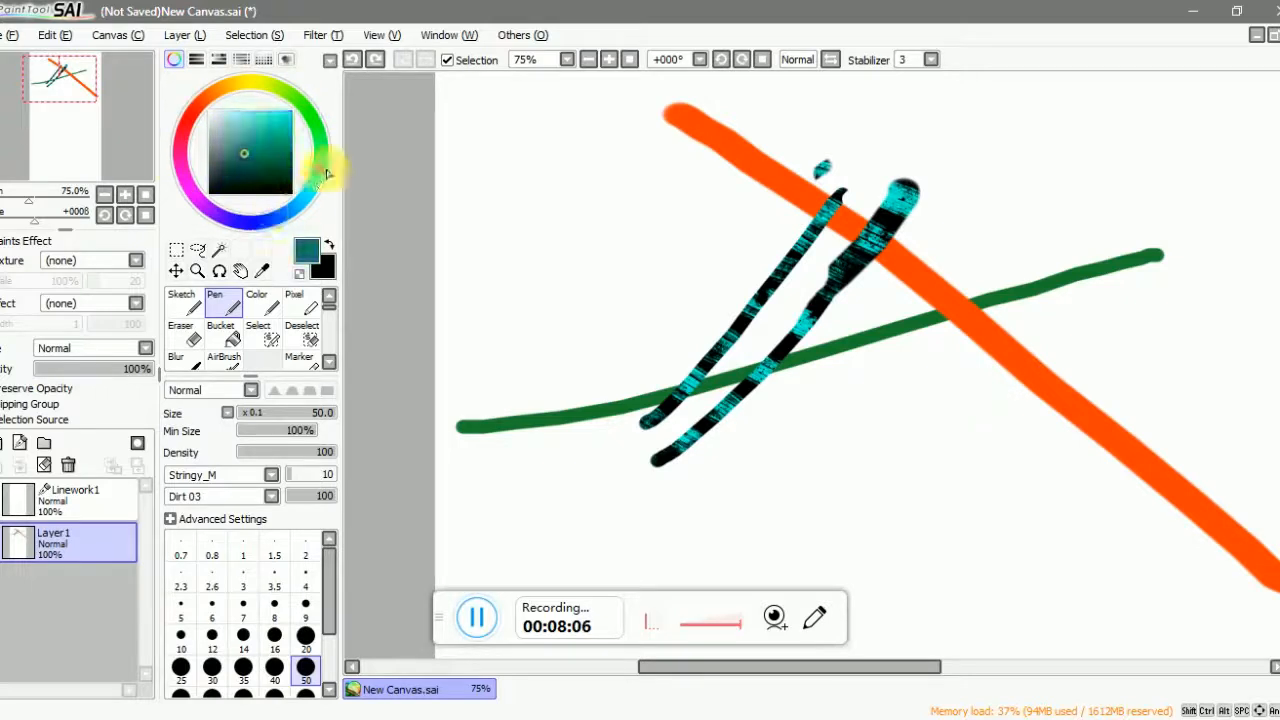
left_click(241, 166)
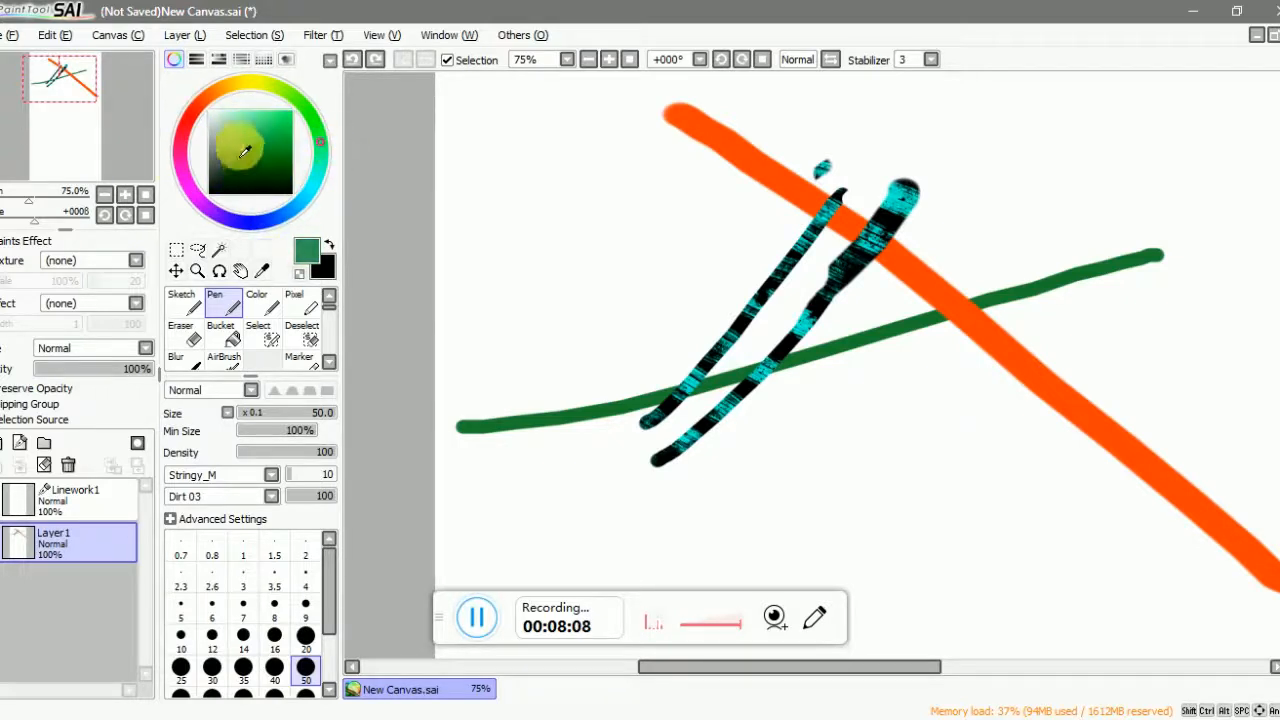
left_click_drag(244, 151, 212, 113)
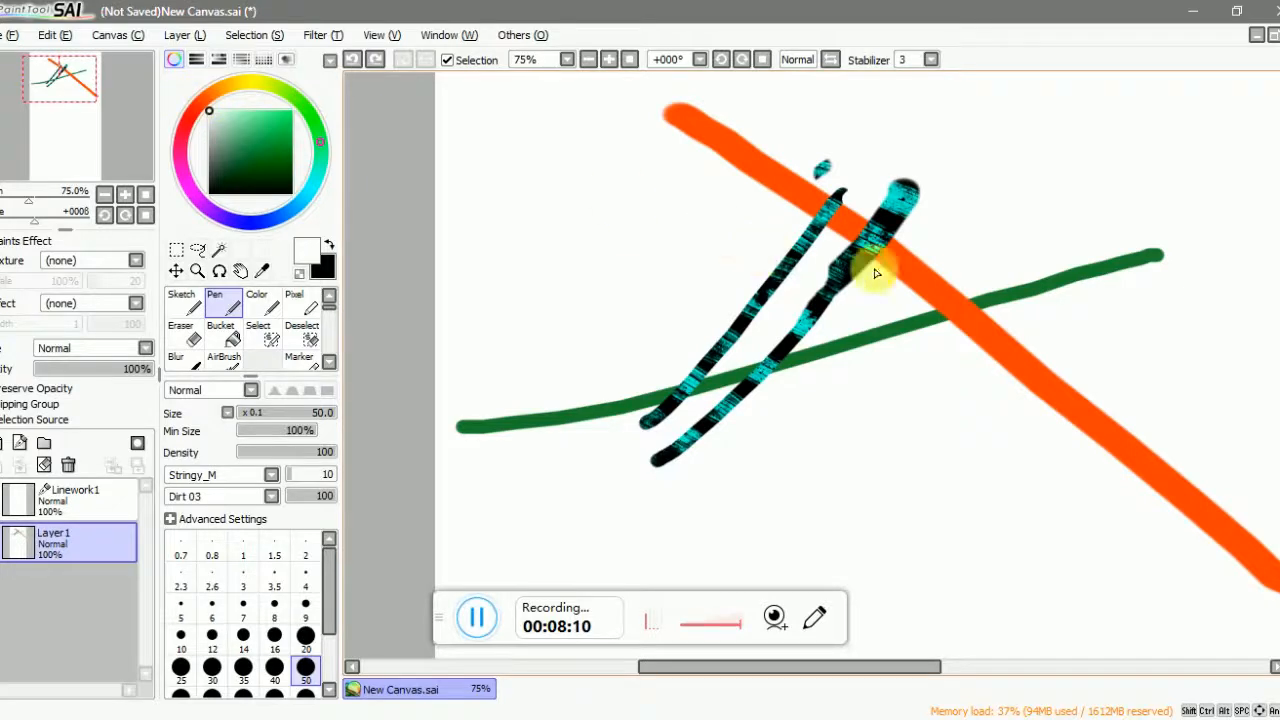
- Sample the orange of the thick diagonal stroke as the brush colour
left_click(924, 275, "alt")
scroll(924, 275, "up", 2)
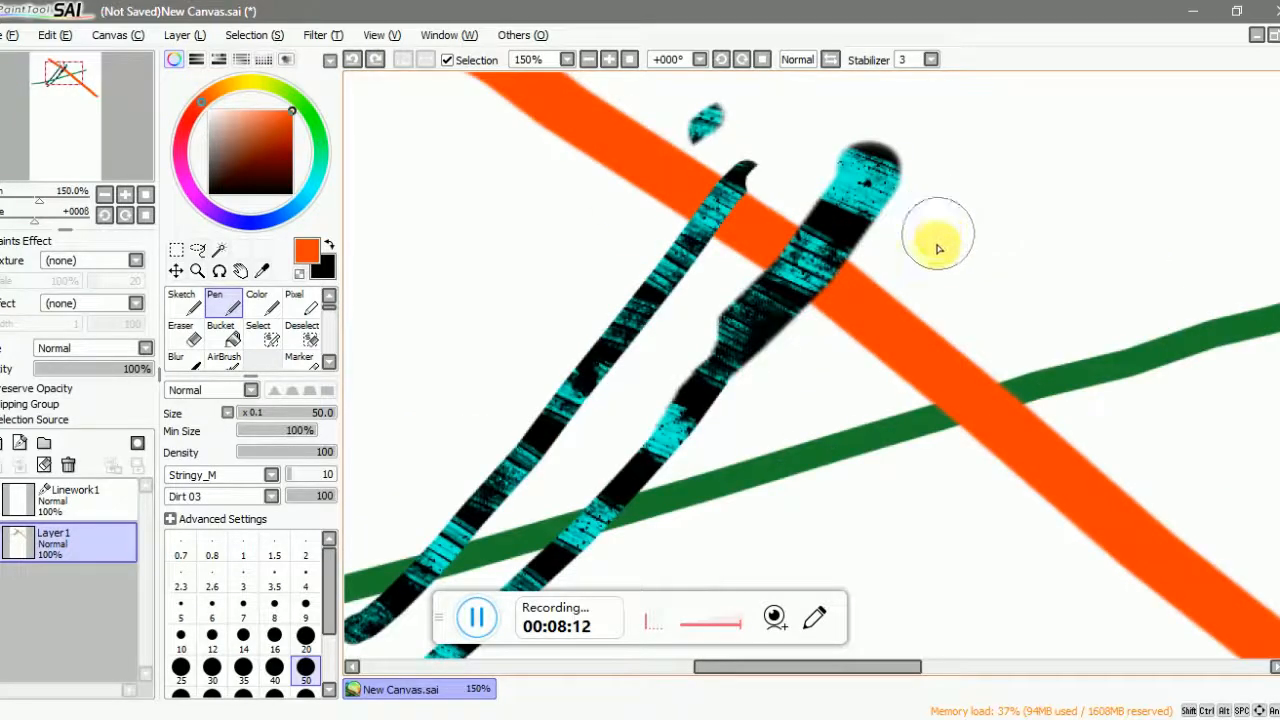
mouse_move(887, 342)
left_mouse_down()
mouse_move(808, 289)
mouse_move(911, 390)
left_mouse_up()
scroll(949, 413, "down", 2)
scroll(894, 357, "up", 1)
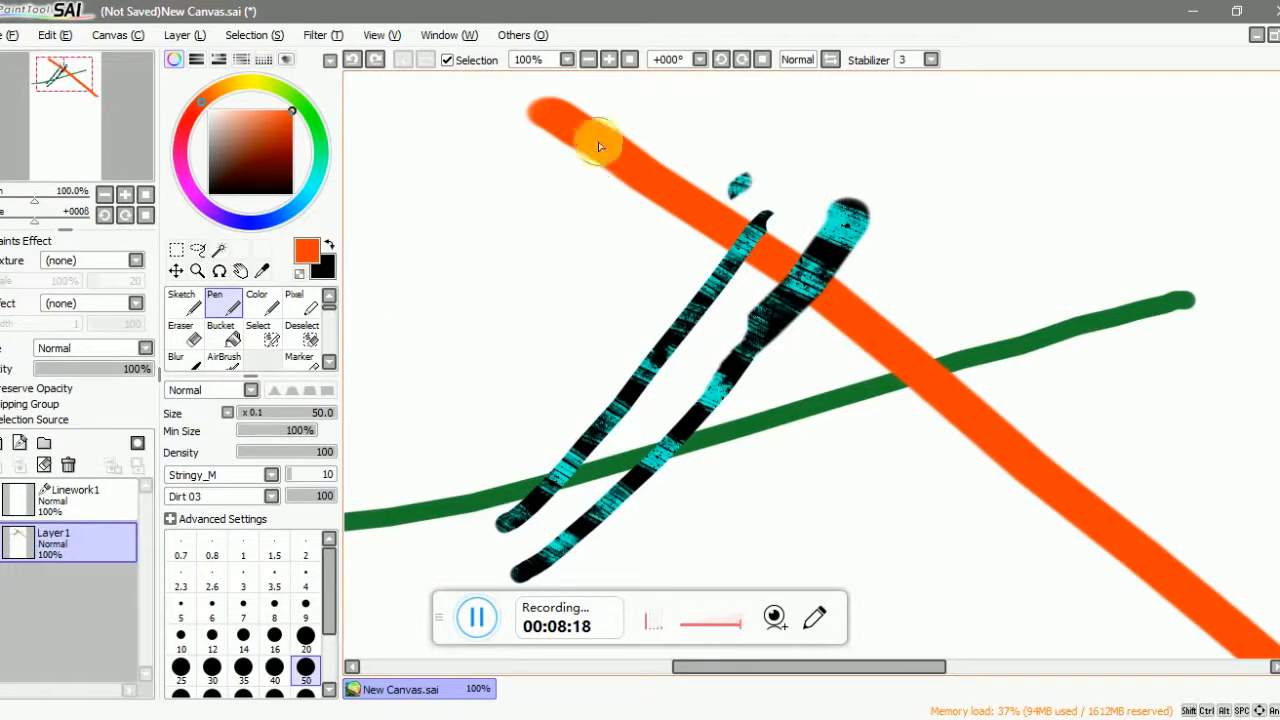
- Turn on Preserve Opacity for Layer1, and reorder the layers so Linework1 sits below Layer1
left_click(10, 541)
left_click(10, 541)
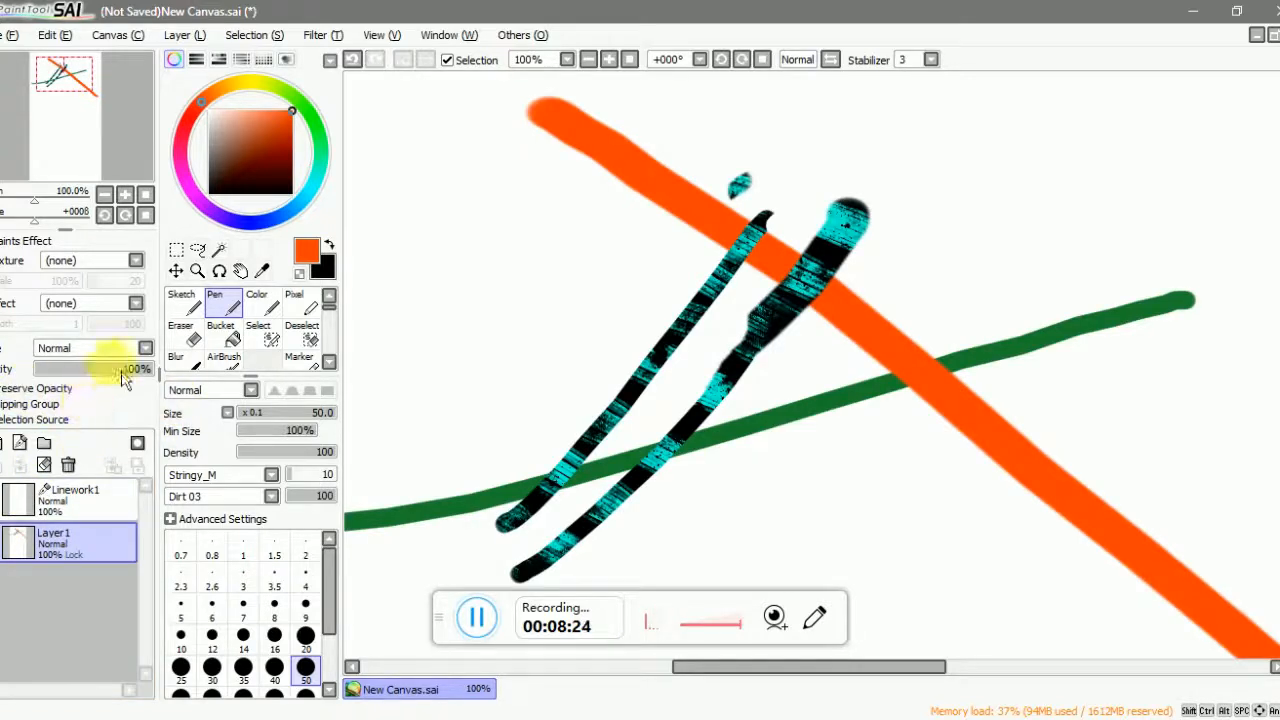
left_click(57, 510)
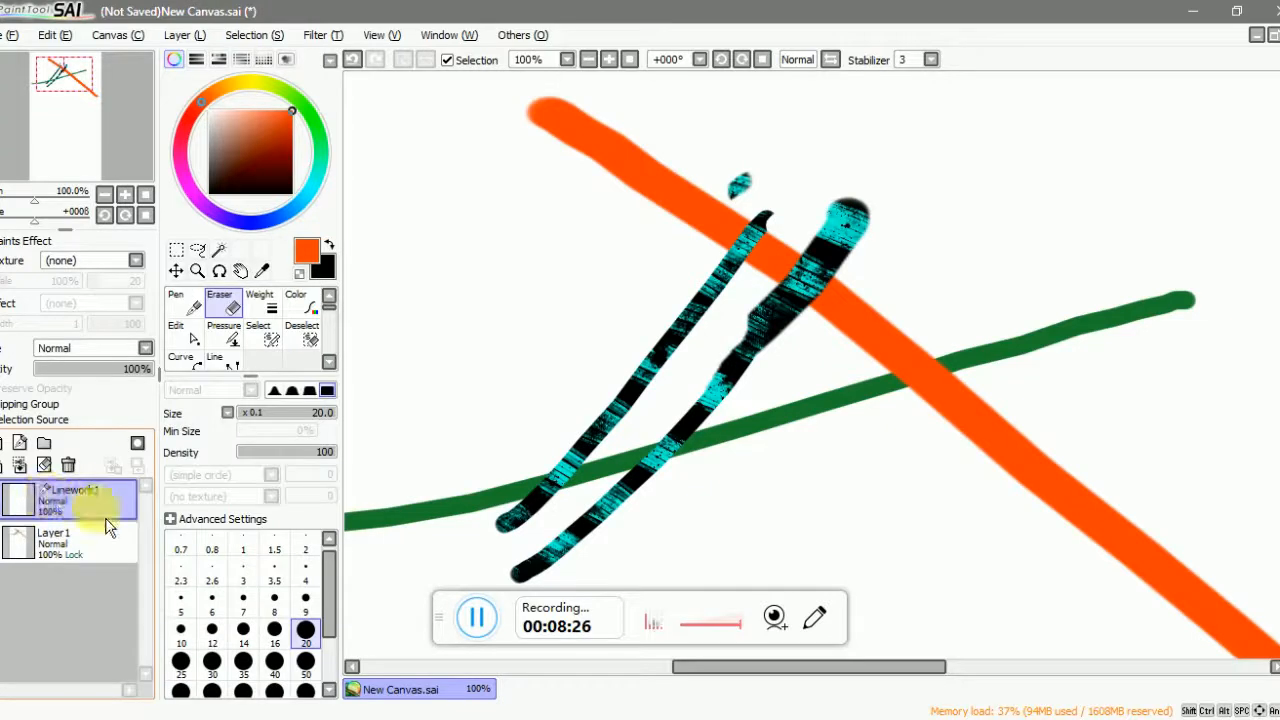
left_click_drag(68, 510, 63, 577)
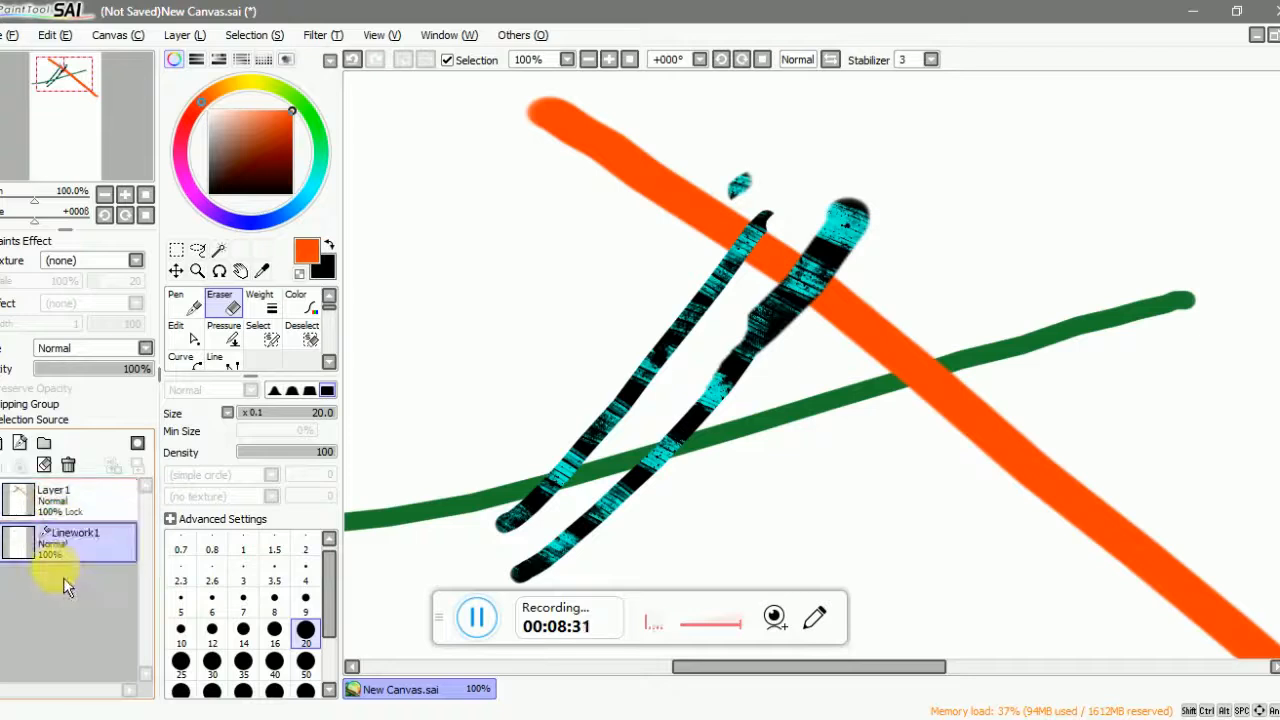
- Set up the AirBrush on Layer1 with an orange colour and size 50, with Preserve Opacity turned off
left_click(227, 142)
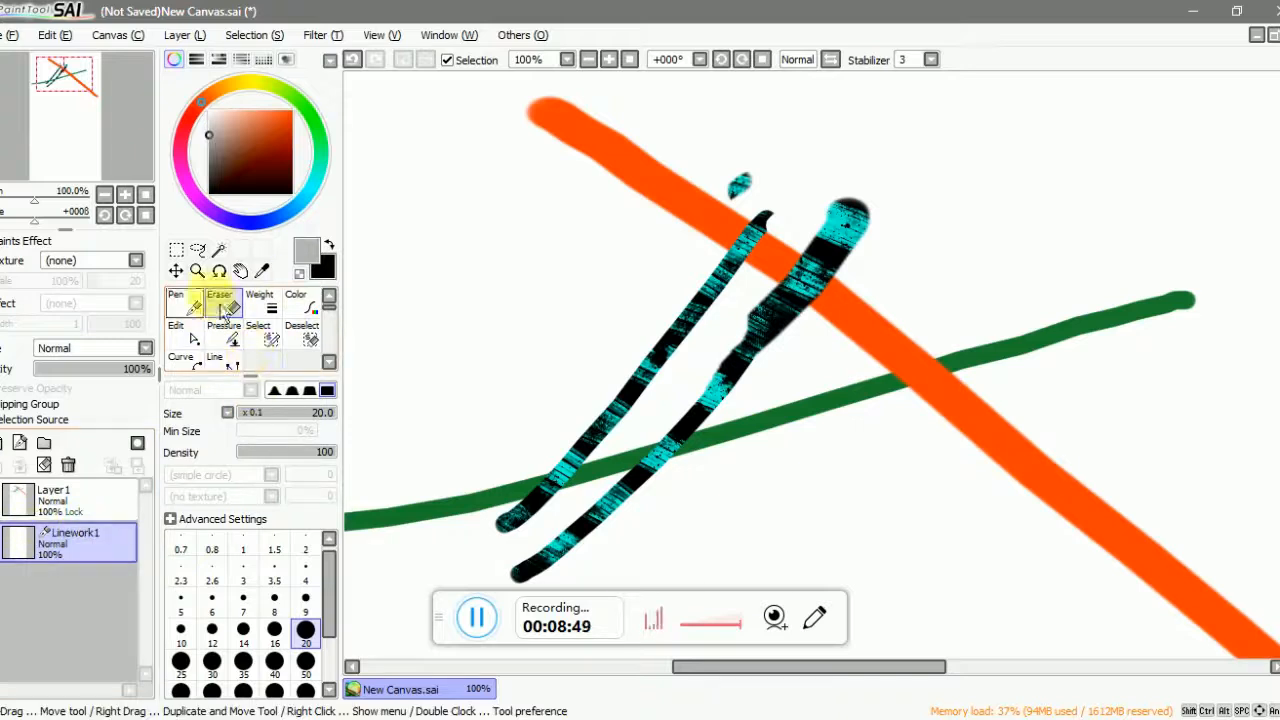
left_click(45, 495)
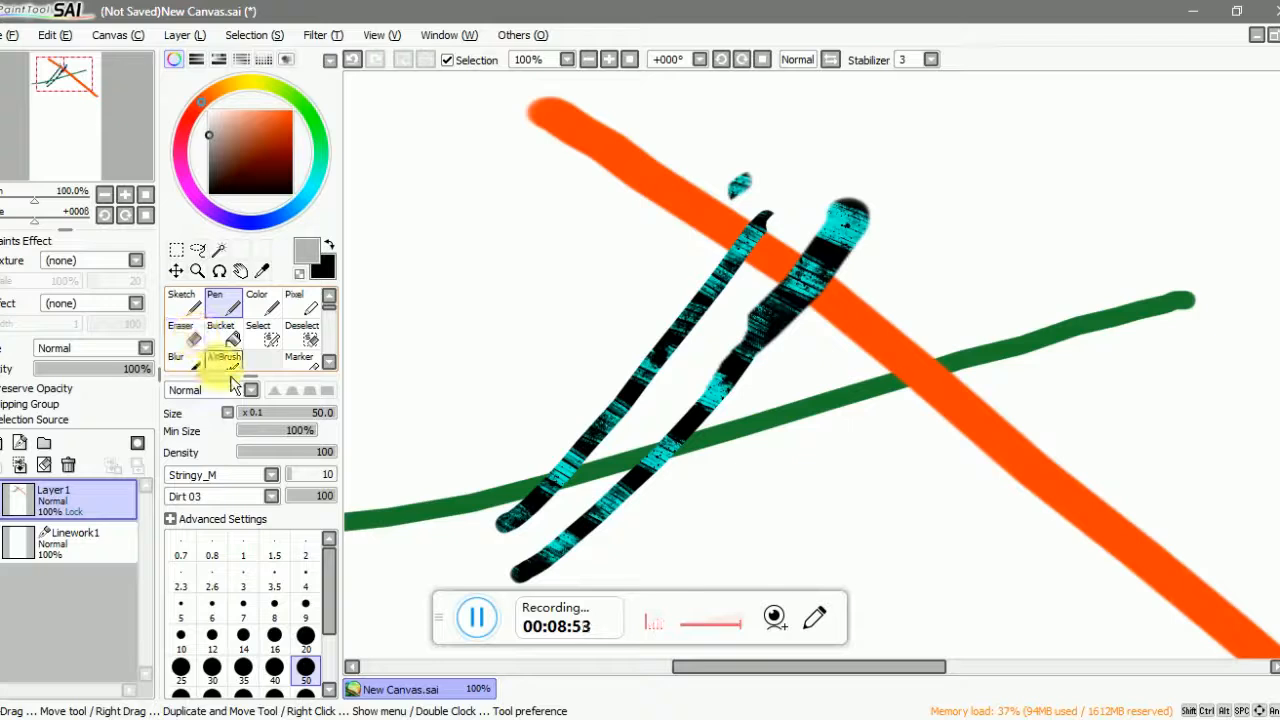
left_click(225, 362)
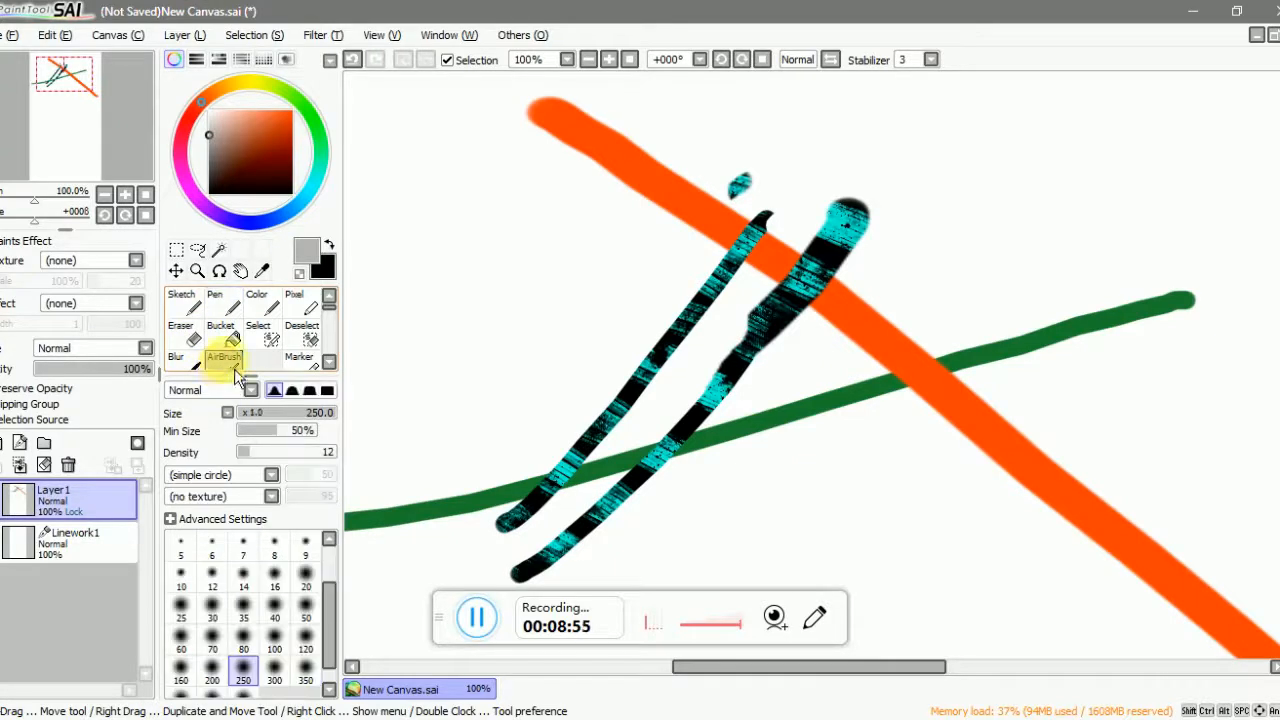
left_click(306, 678)
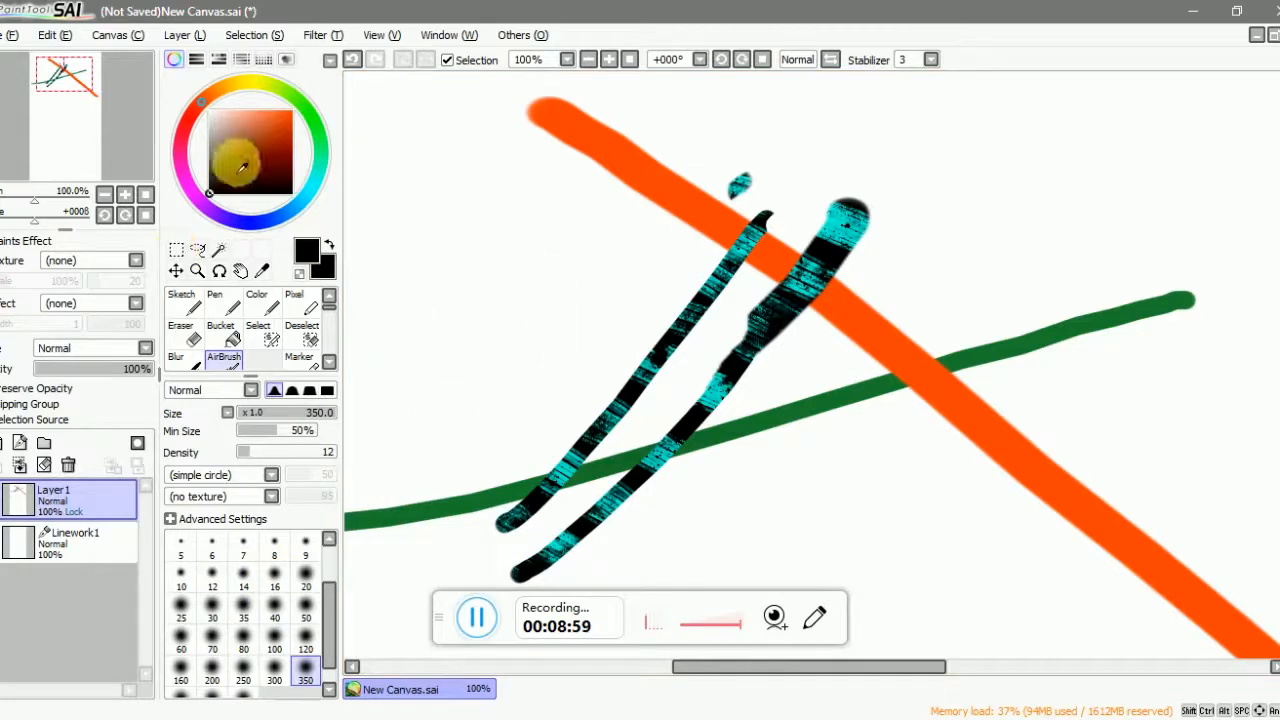
left_click(275, 121)
left_click(306, 606)
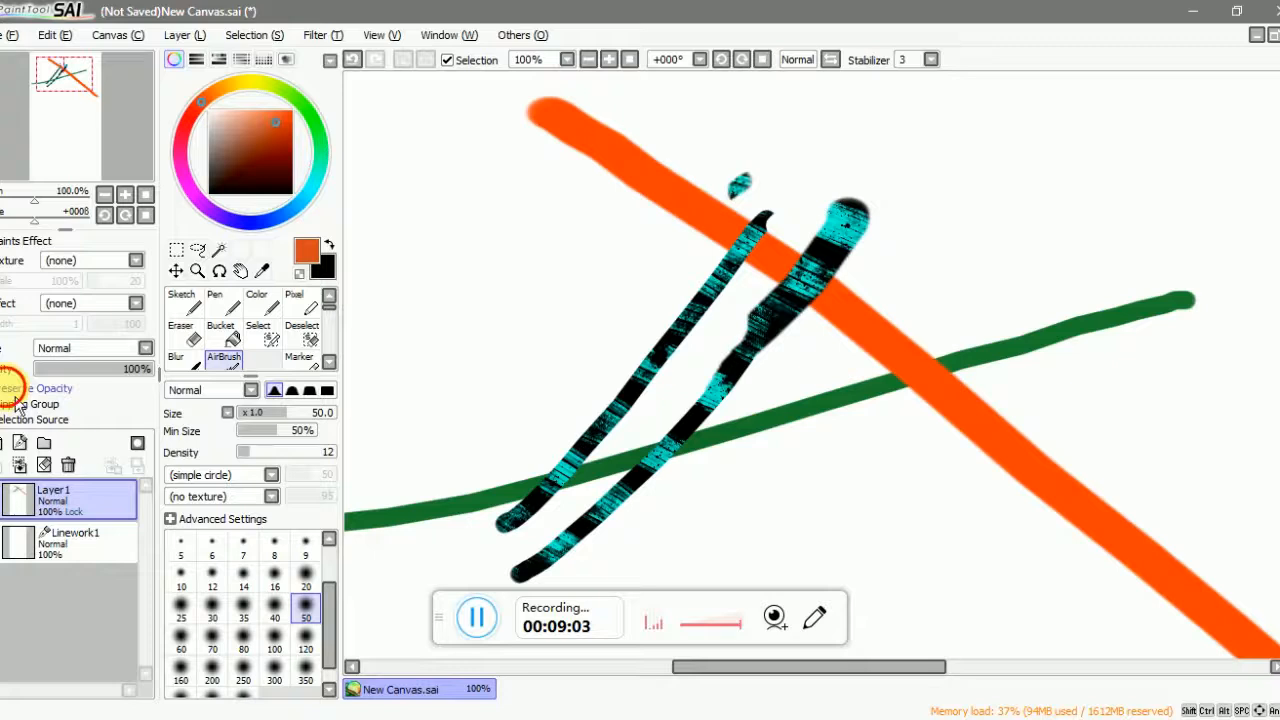
- Paint soft orange diagonal AirBrush strokes beside the black strokes, undoing the first two and keeping the third
mouse_move(410, 168)
left_mouse_down()
mouse_move(471, 243)
mouse_move(514, 343)
mouse_move(593, 437)
left_mouse_up()
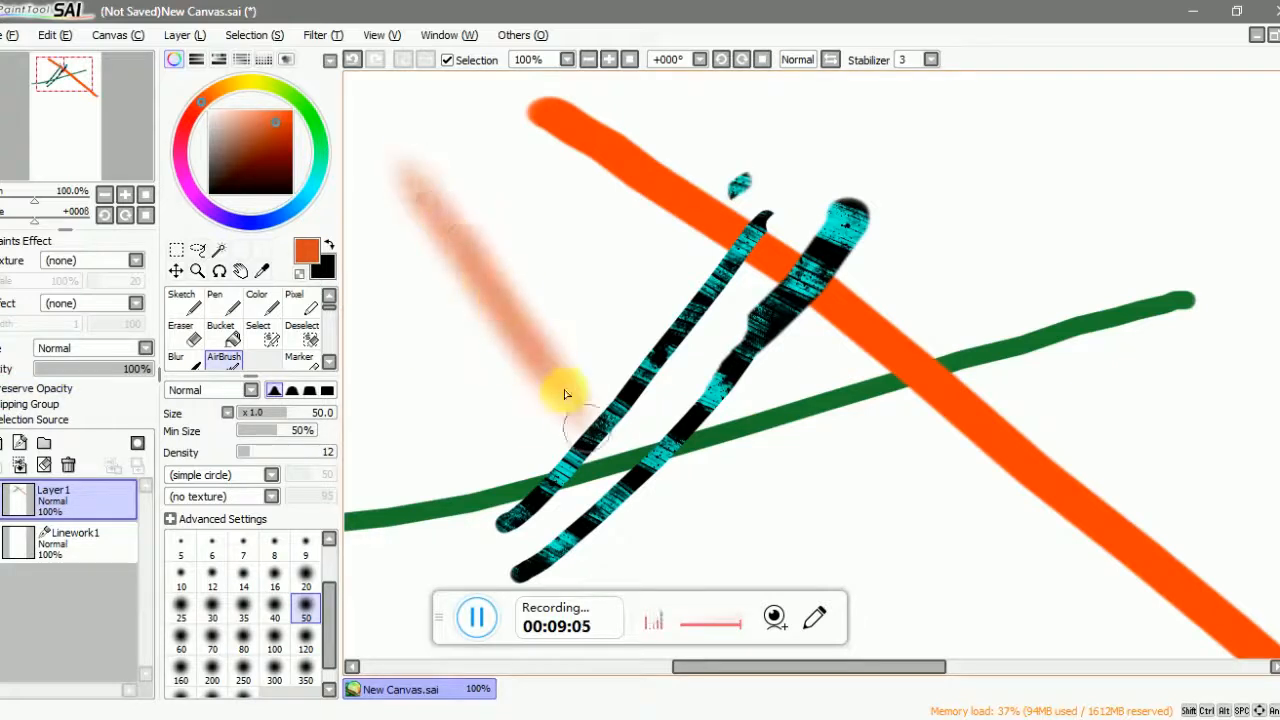
key("ctrl+z")
left_click_drag(457, 203, 543, 420)
key("ctrl+z")
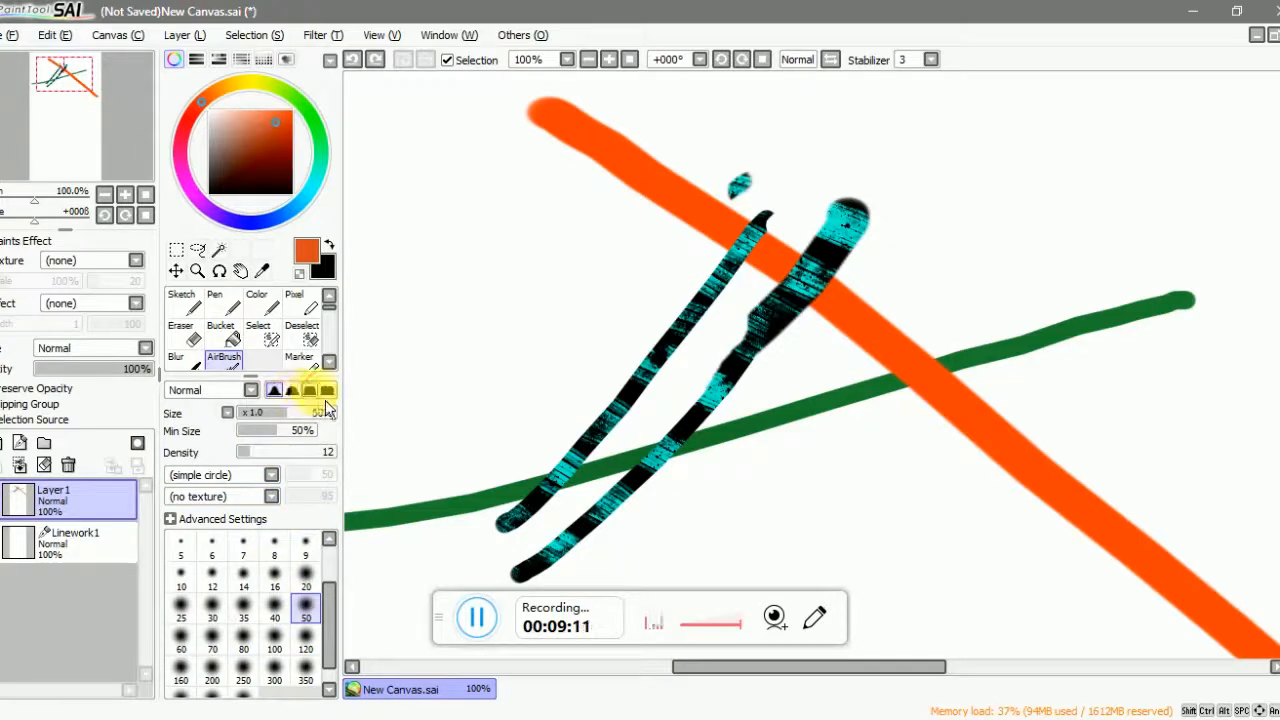
left_click_drag(435, 205, 615, 425)
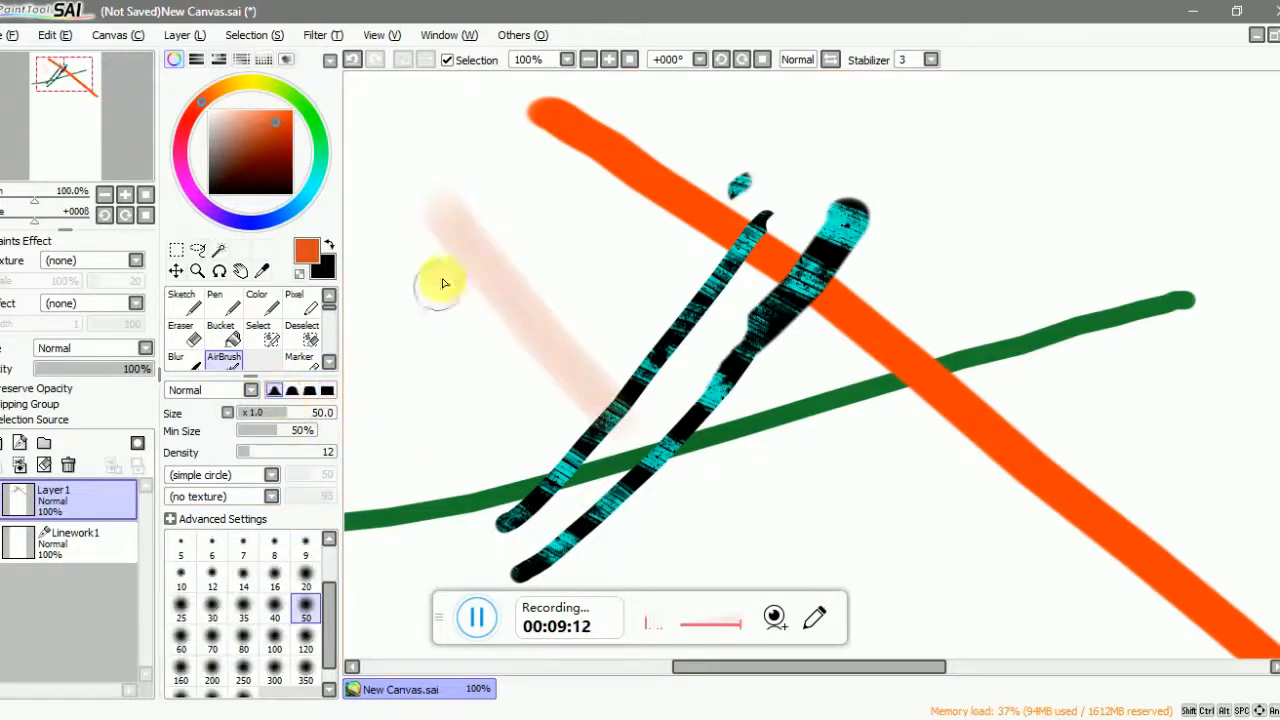
- Undo the last orange AirBrush stroke, and choose the Line tool on the Linework1 layer
key("ctrl+z")
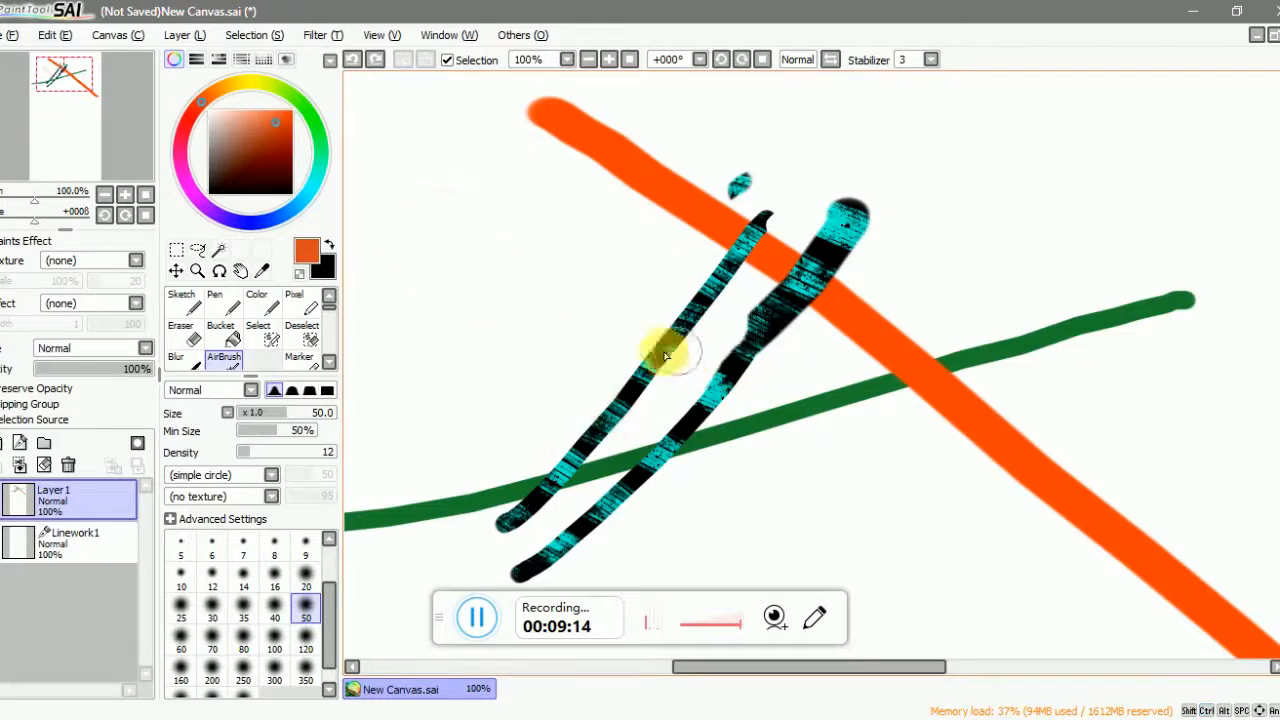
left_click(60, 545)
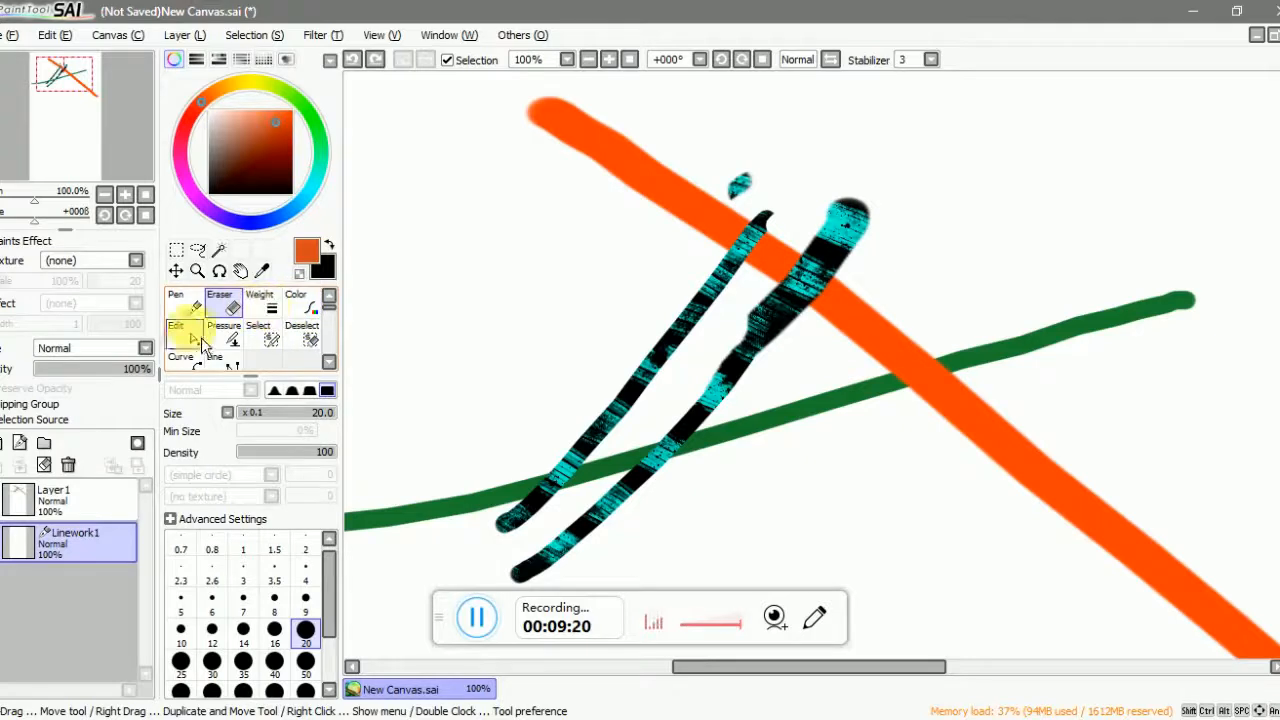
scroll(250, 360, "down", 1)
left_click(240, 344)
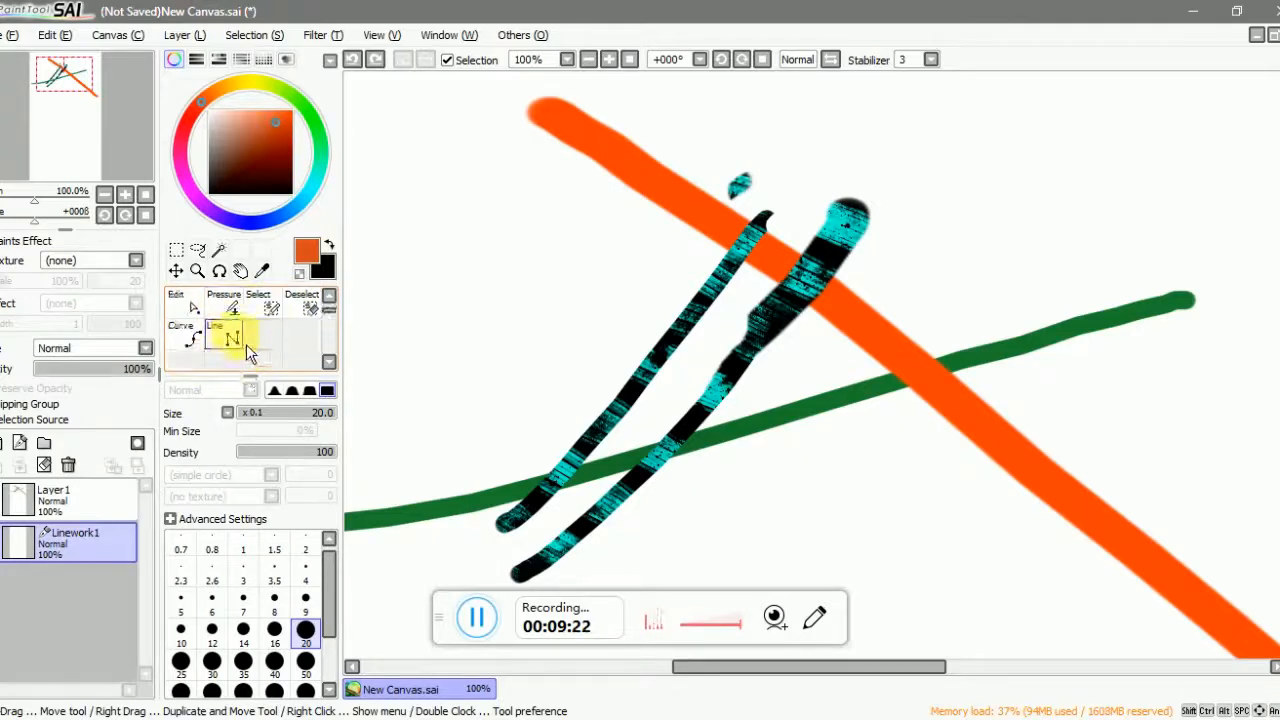
left_click(239, 353)
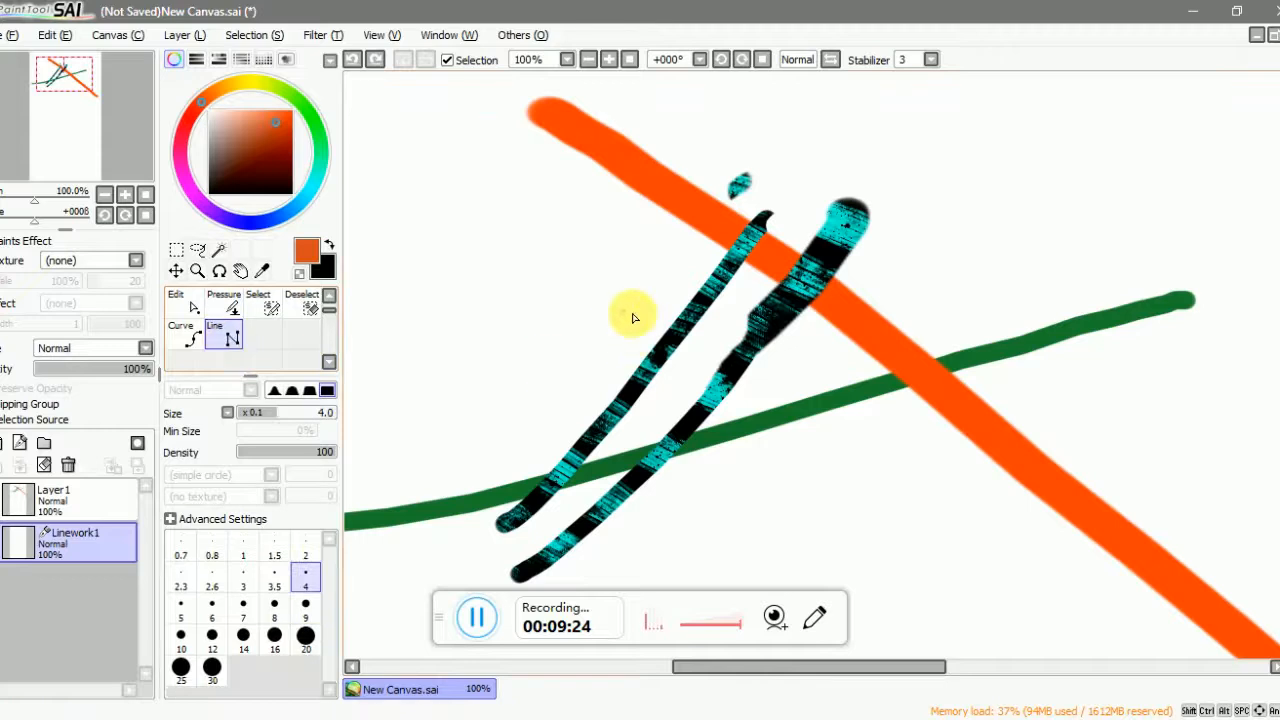
scroll(640, 325, "down", 1)
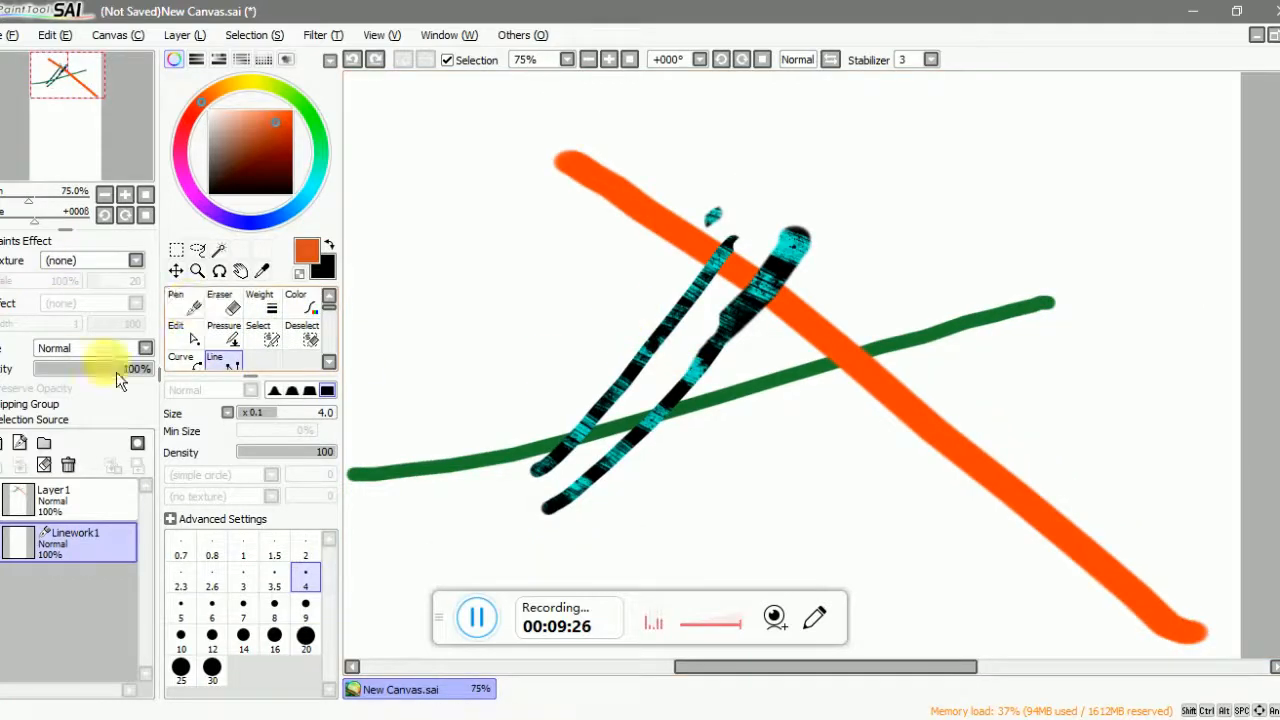
- Select the Pen on Layer1 at size 4, try a curved stroke in the blank area below the strokes, and undo it
left_click(60, 500)
left_click(217, 318)
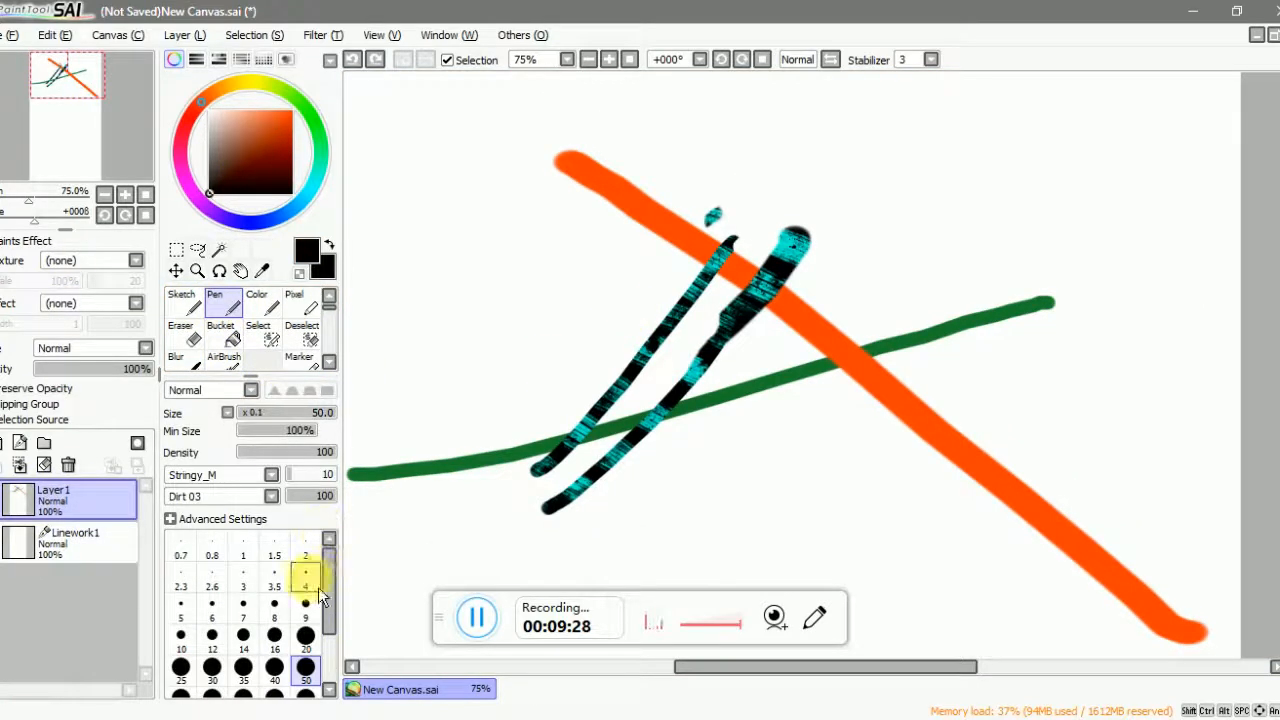
scroll(577, 343, "down", 2)
scroll(660, 453, "up", 4)
scroll(657, 300, "down", 4)
scroll(660, 294, "up", 3)
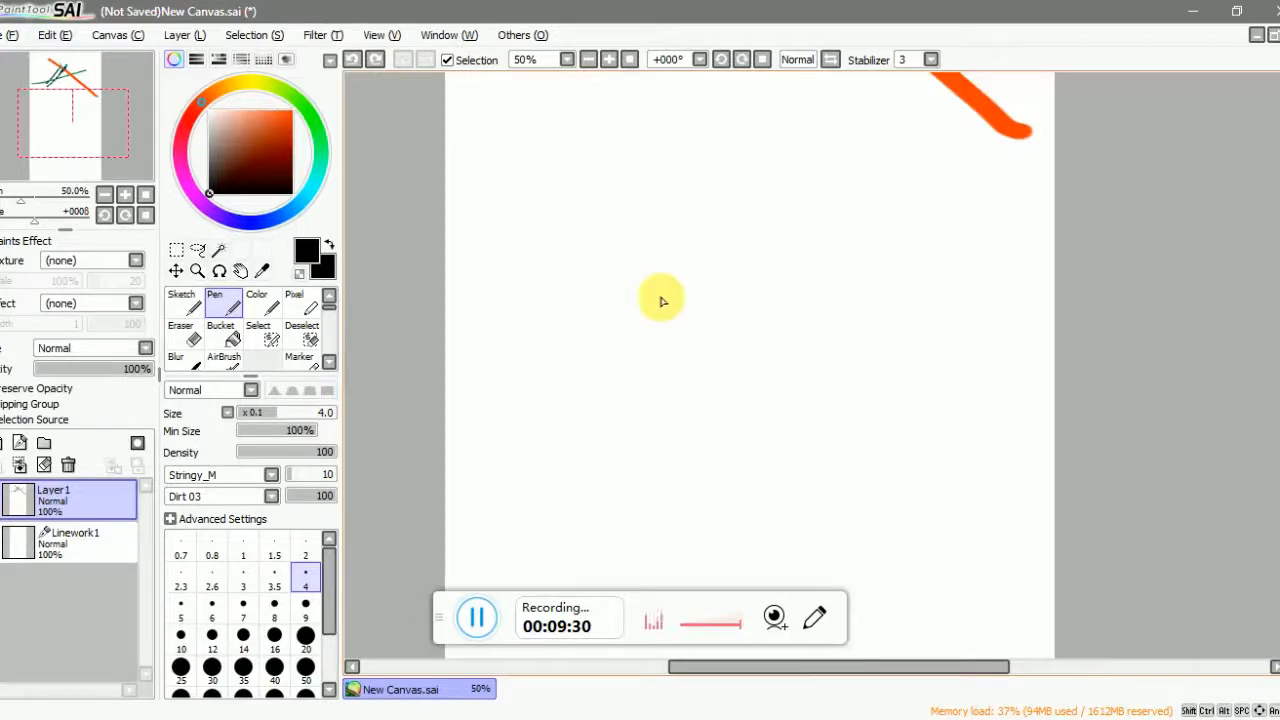
mouse_move(700, 407)
left_mouse_down()
mouse_move(626, 340)
mouse_move(725, 242)
left_mouse_up()
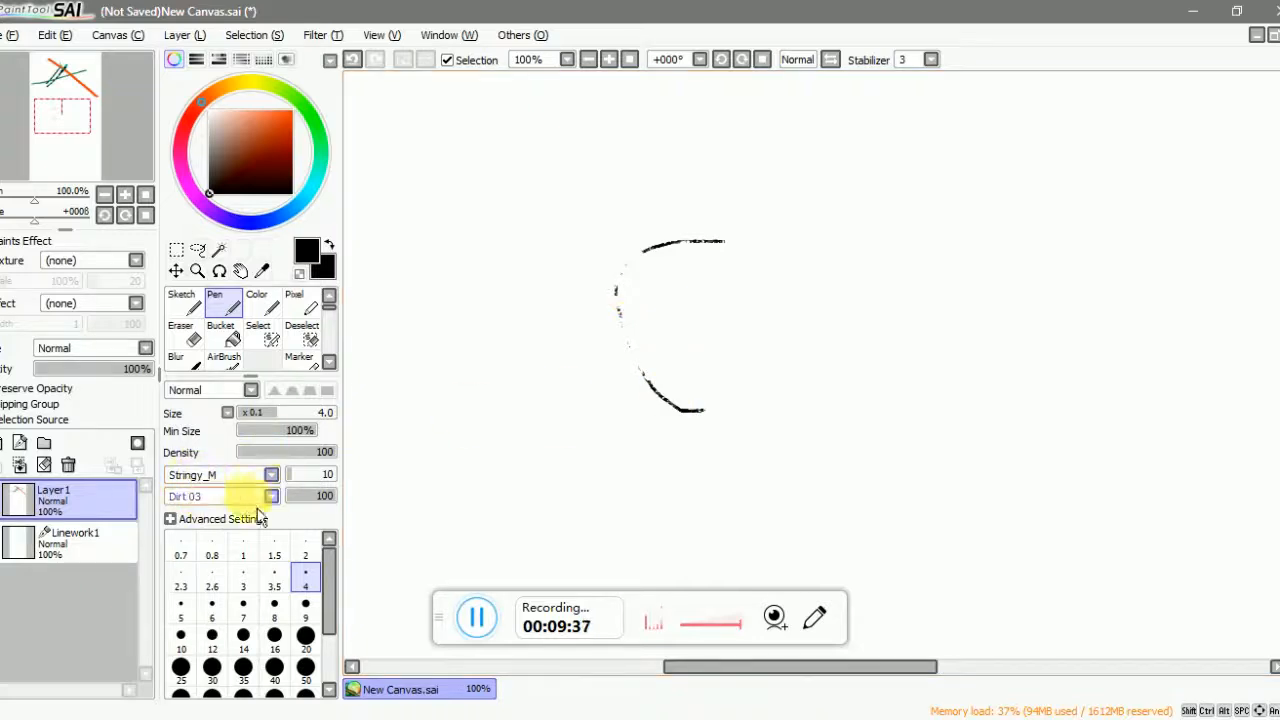
key("ctrl+z")
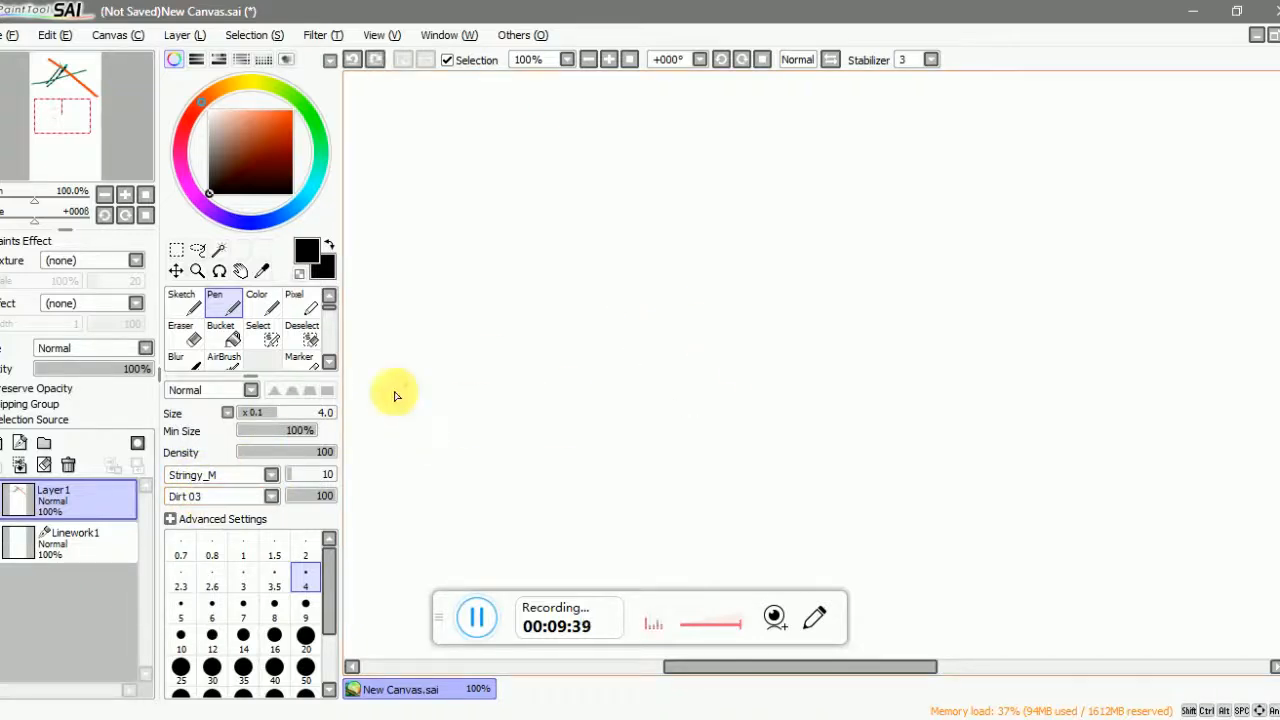
- Set the Pen's brush shape to simple circle and its texture to no texture
left_click(270, 474)
scroll(285, 612, "up", 10)
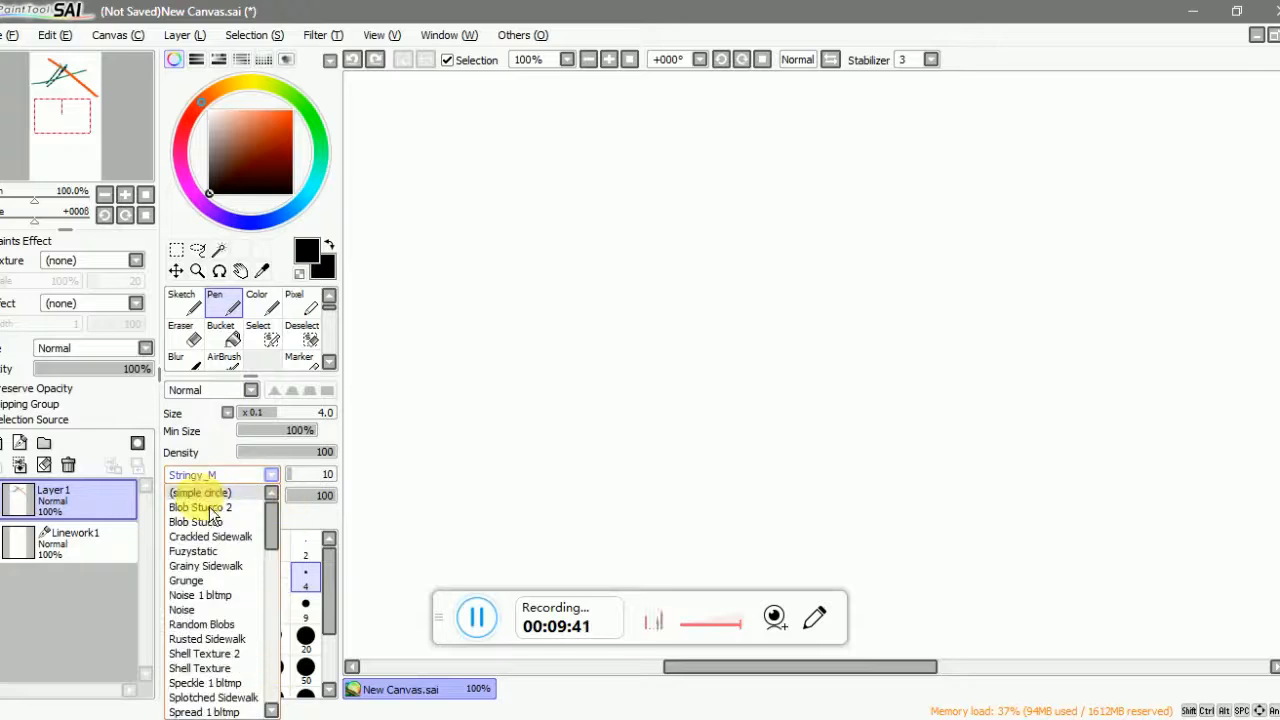
left_click(255, 490)
left_click(271, 496)
left_click(210, 515)
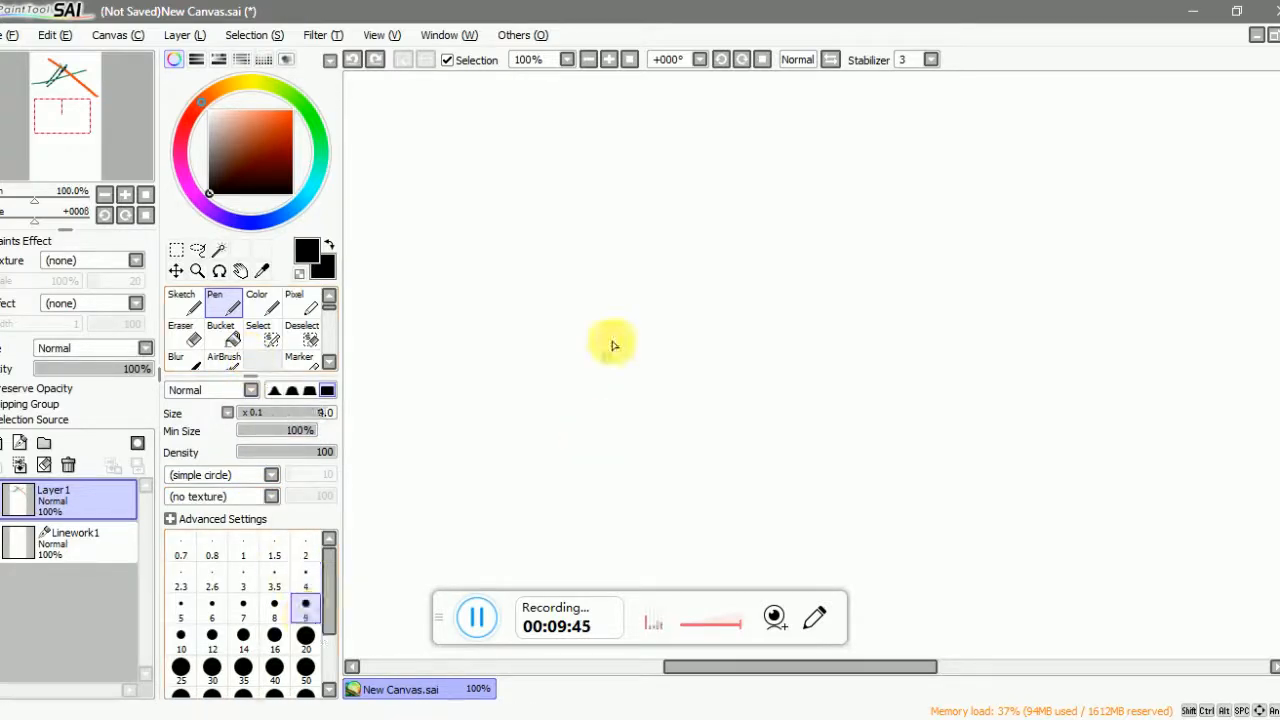
scroll(613, 259, "up", 1)
left_click_drag(530, 380, 531, 404)
key("ctrl+z")
left_click_drag(435, 422, 599, 174)
key("ctrl+z")
- With the Pen at size 4, draw a round cat head with two pointed ears and their inner-ear lines
left_click(303, 578)
scroll(624, 257, "up", 1)
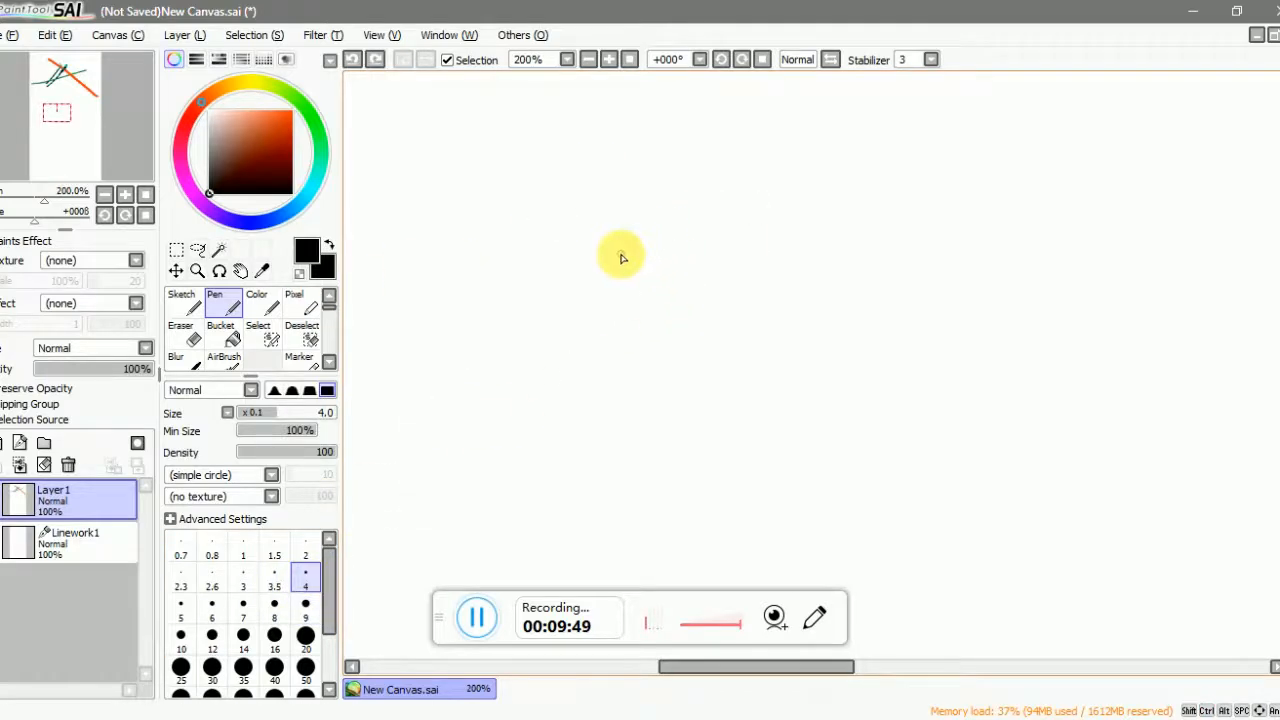
mouse_move(648, 389)
left_mouse_down()
mouse_move(633, 246)
mouse_move(765, 217)
mouse_move(837, 336)
mouse_move(766, 421)
mouse_move(681, 416)
mouse_move(640, 377)
left_mouse_up()
mouse_move(611, 274)
left_mouse_down()
mouse_move(647, 151)
mouse_move(680, 207)
mouse_move(817, 107)
mouse_move(850, 189)
mouse_move(830, 298)
left_mouse_up()
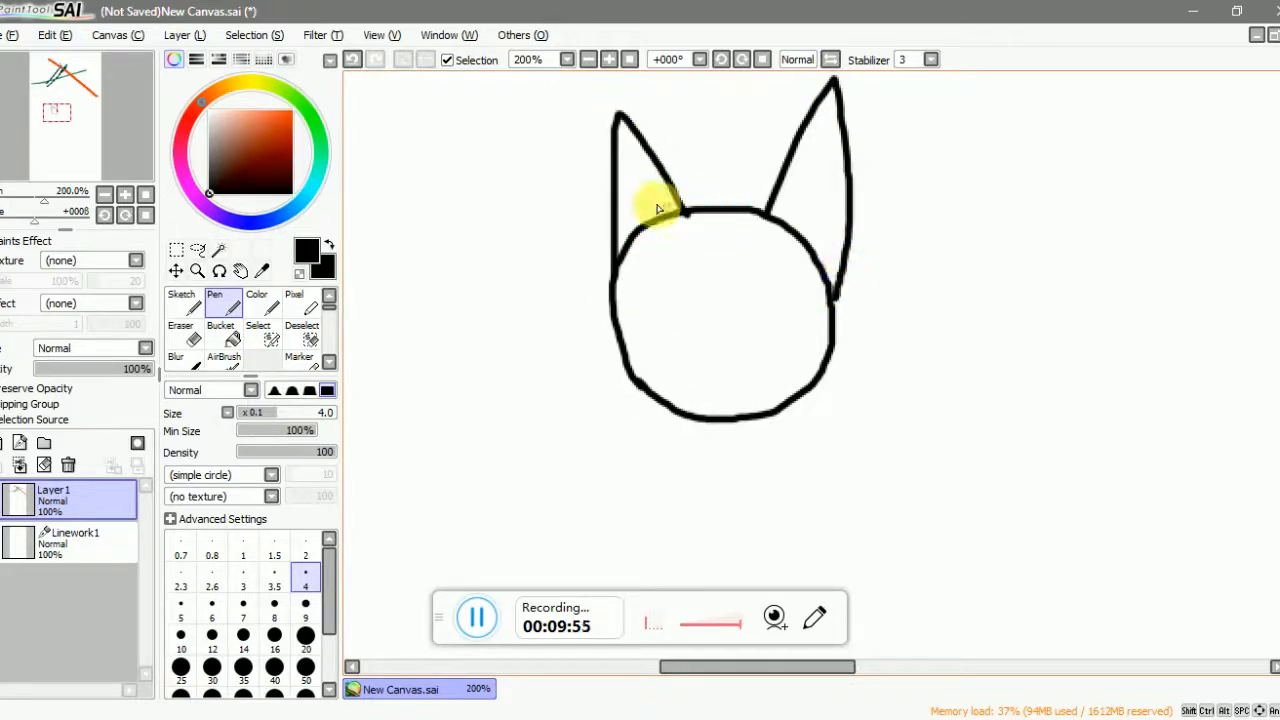
mouse_move(634, 229)
left_mouse_down()
mouse_move(636, 173)
mouse_move(686, 212)
left_mouse_up()
mouse_move(779, 221)
left_mouse_down()
mouse_move(824, 171)
mouse_move(832, 264)
left_mouse_up()
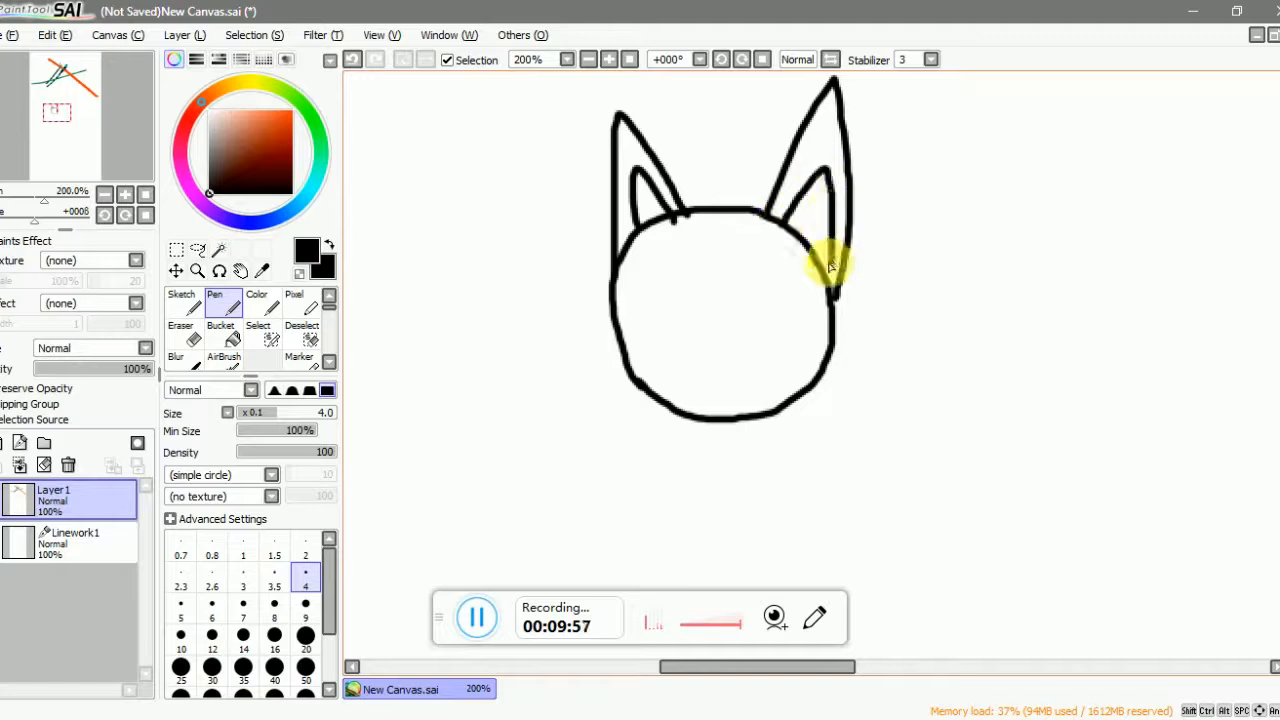
- Set the Pen size to 2 and draw the cat's two eyes with round pupils and upper lids
scroll(724, 300, "up", 1)
mouse_move(666, 303)
left_mouse_down()
mouse_move(683, 314)
mouse_move(668, 304)
left_mouse_up()
key("ctrl+z")
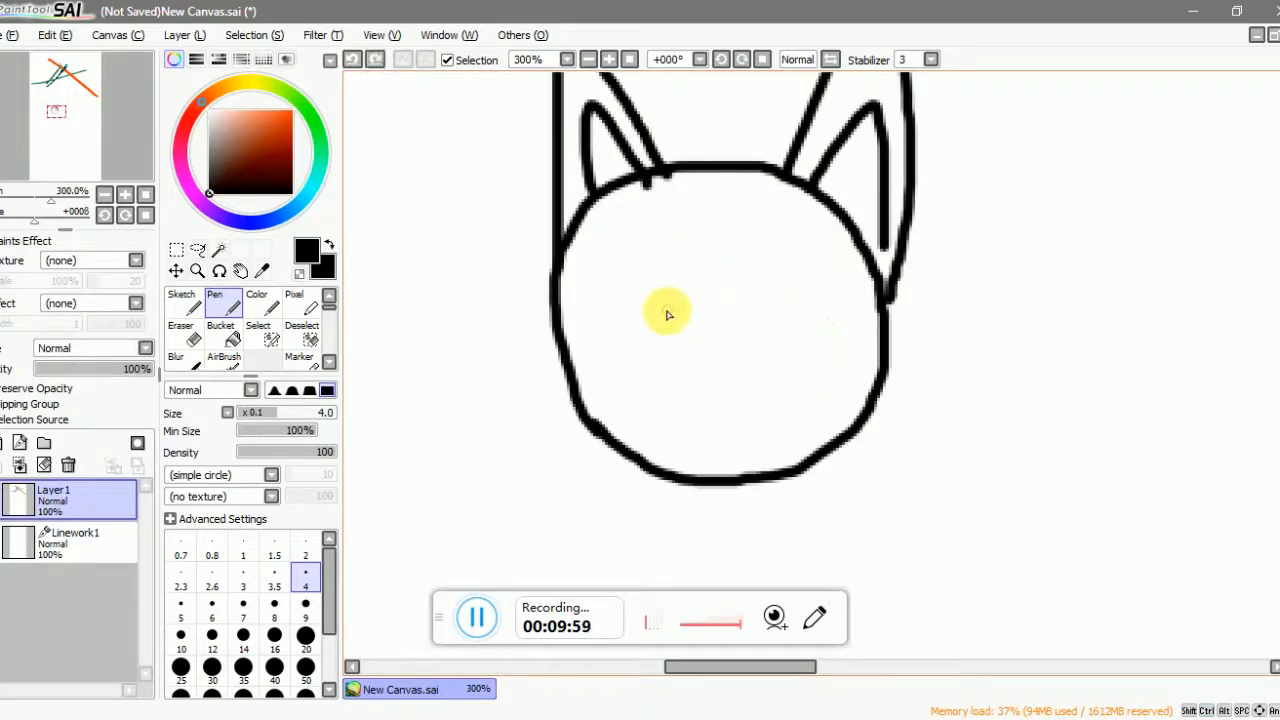
scroll(673, 318, "up", 1)
left_click(305, 553)
mouse_move(625, 325)
left_mouse_down()
mouse_move(739, 334)
mouse_move(623, 323)
mouse_move(737, 331)
mouse_move(660, 284)
left_mouse_up()
mouse_move(817, 337)
left_mouse_down()
mouse_move(916, 302)
mouse_move(896, 330)
mouse_move(819, 337)
mouse_move(834, 287)
mouse_move(880, 270)
left_mouse_up()
mouse_move(627, 242)
left_mouse_down()
mouse_move(672, 192)
mouse_move(720, 230)
left_mouse_up()
left_click_drag(808, 248, 893, 270)
- Draw the cat's nose, mouth and whiskers, and add an angled brow above each eye
mouse_move(762, 364)
left_mouse_down()
mouse_move(849, 354)
mouse_move(842, 385)
mouse_move(803, 409)
mouse_move(751, 366)
mouse_move(790, 372)
left_mouse_up()
mouse_move(748, 472)
left_mouse_down()
mouse_move(823, 450)
mouse_move(836, 433)
left_mouse_up()
mouse_move(837, 435)
left_mouse_down()
mouse_move(888, 455)
mouse_move(733, 408)
left_mouse_up()
mouse_move(812, 426)
left_mouse_down()
mouse_move(734, 444)
mouse_move(862, 418)
mouse_move(918, 436)
left_mouse_up()
scroll(760, 308, "down", 2)
scroll(748, 308, "up", 3)
mouse_move(686, 327)
left_mouse_down()
mouse_move(726, 295)
mouse_move(700, 268)
left_mouse_up()
left_click_drag(929, 294, 956, 292)
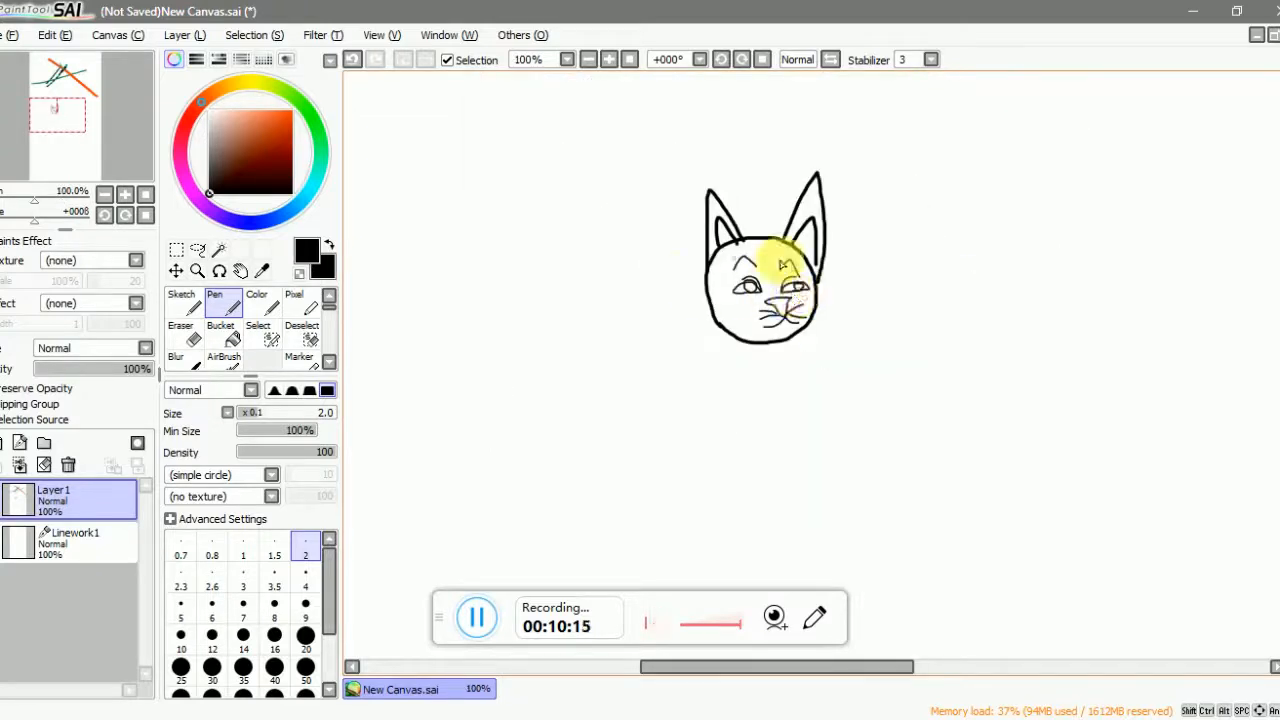
scroll(783, 262, "up", 2)
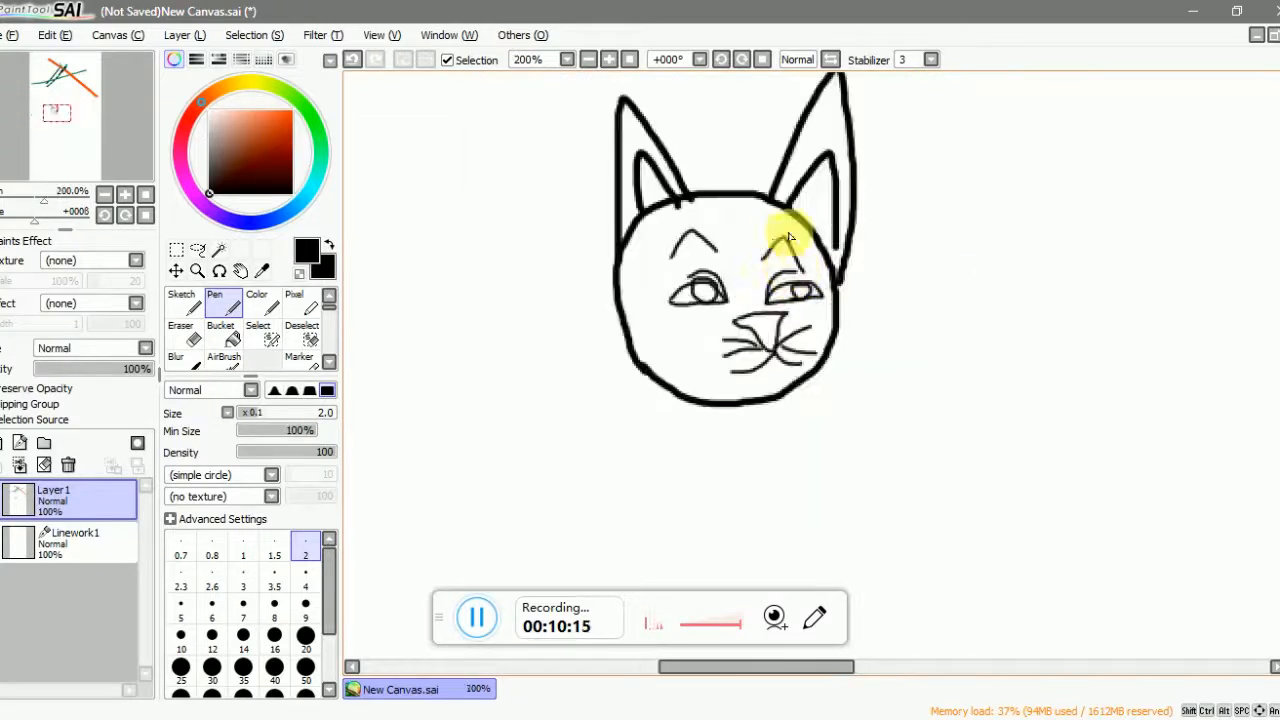
- Move Linework1 above Layer1 and choose the Curve tool on it
left_click_drag(62, 518, 112, 555)
left_click(85, 515)
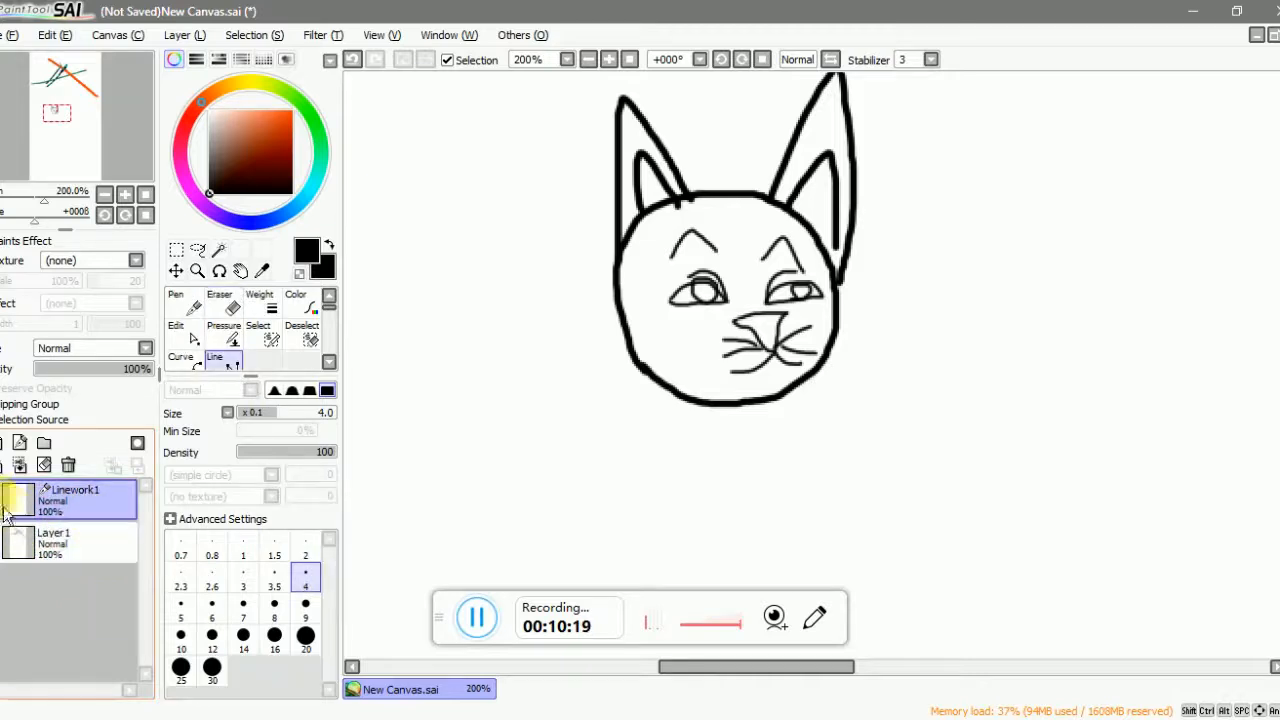
scroll(657, 414, "down", 6)
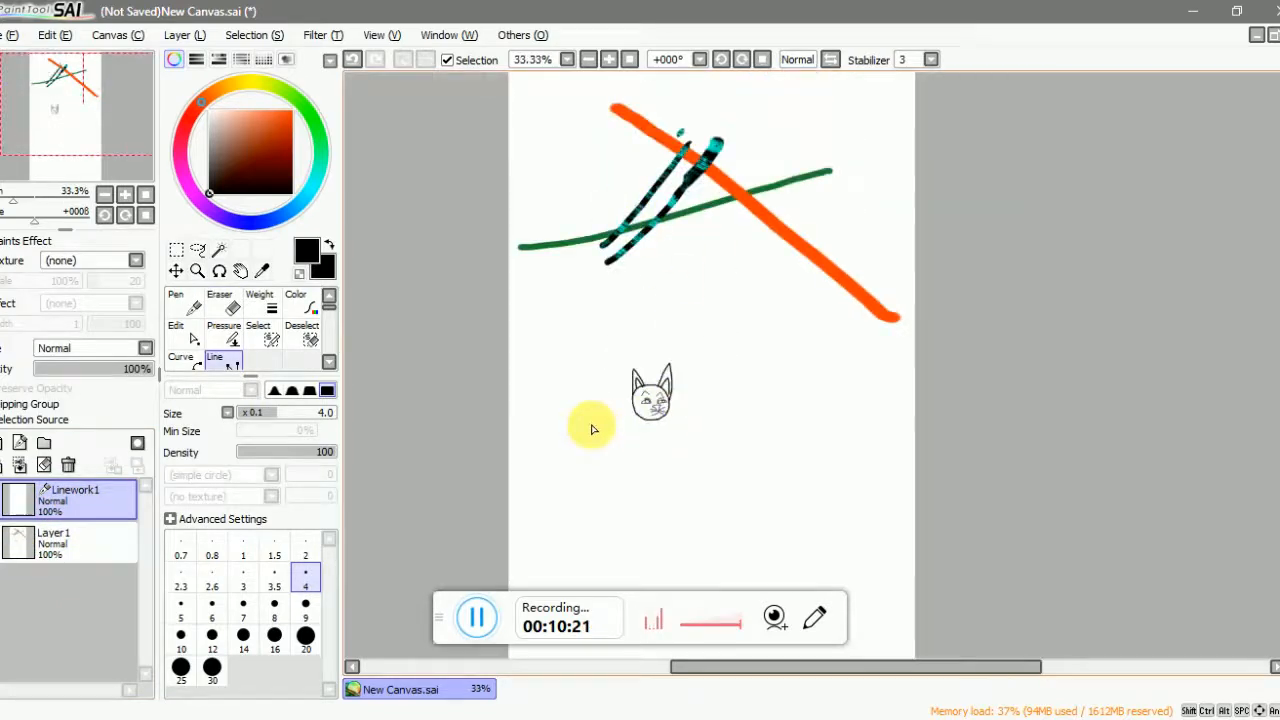
scroll(633, 415, "up", 3)
scroll(633, 415, "up", 3)
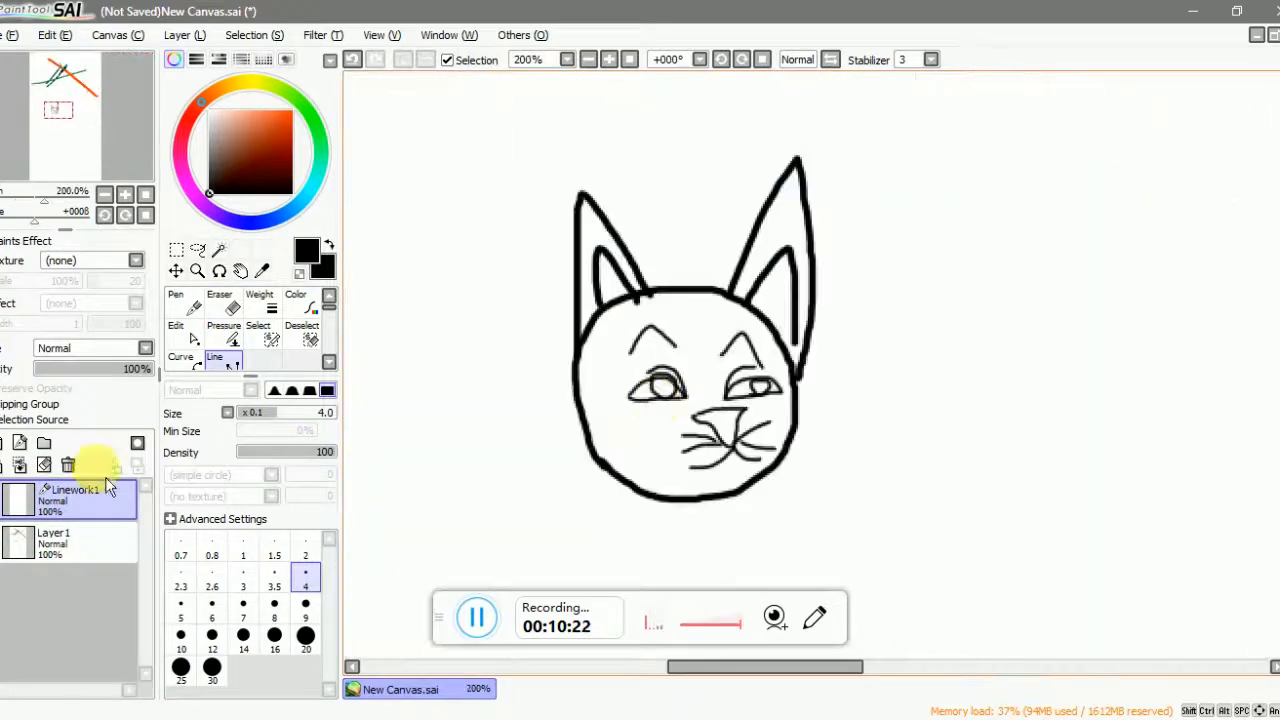
left_click(195, 366)
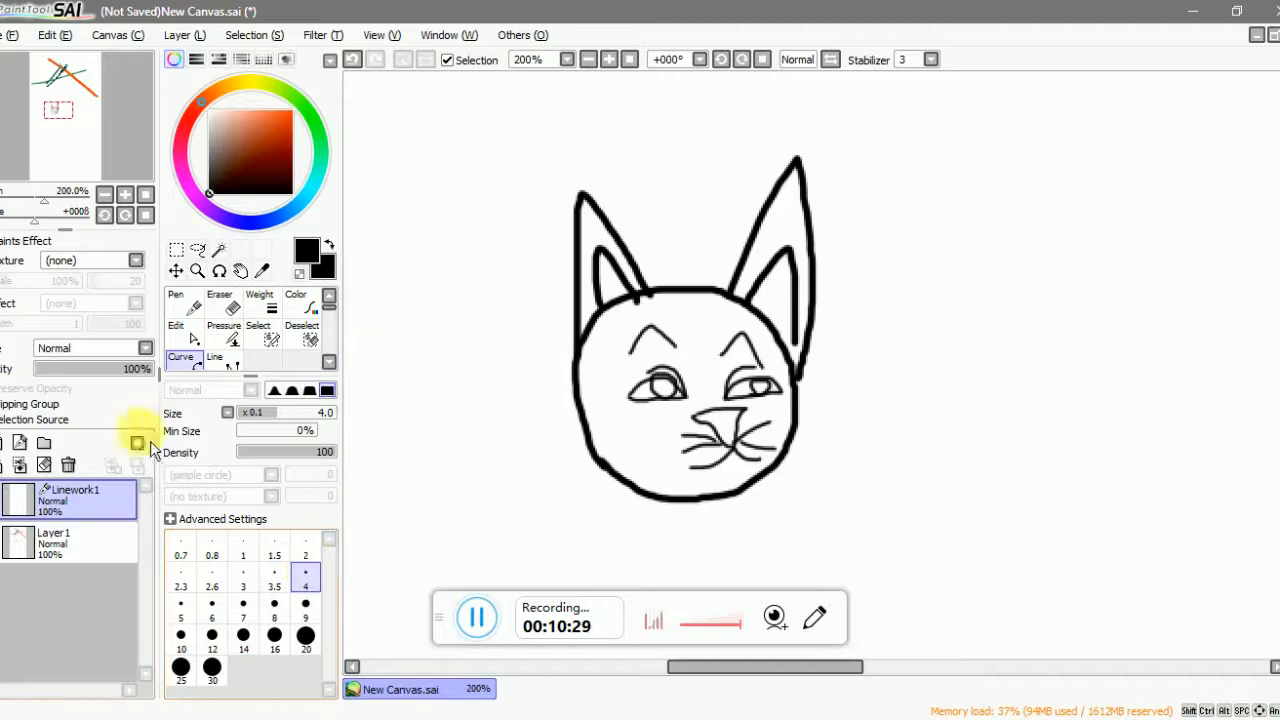
- Lower the opacity of Layer1 to 33% so the cat sketch can serve as a tracing guide
left_click(88, 547)
scroll(708, 370, "up", 1)
left_click(3, 538)
left_click(3, 545)
mouse_move(133, 380)
left_mouse_down()
mouse_move(29, 370)
mouse_move(107, 392)
mouse_move(84, 383)
left_mouse_up()
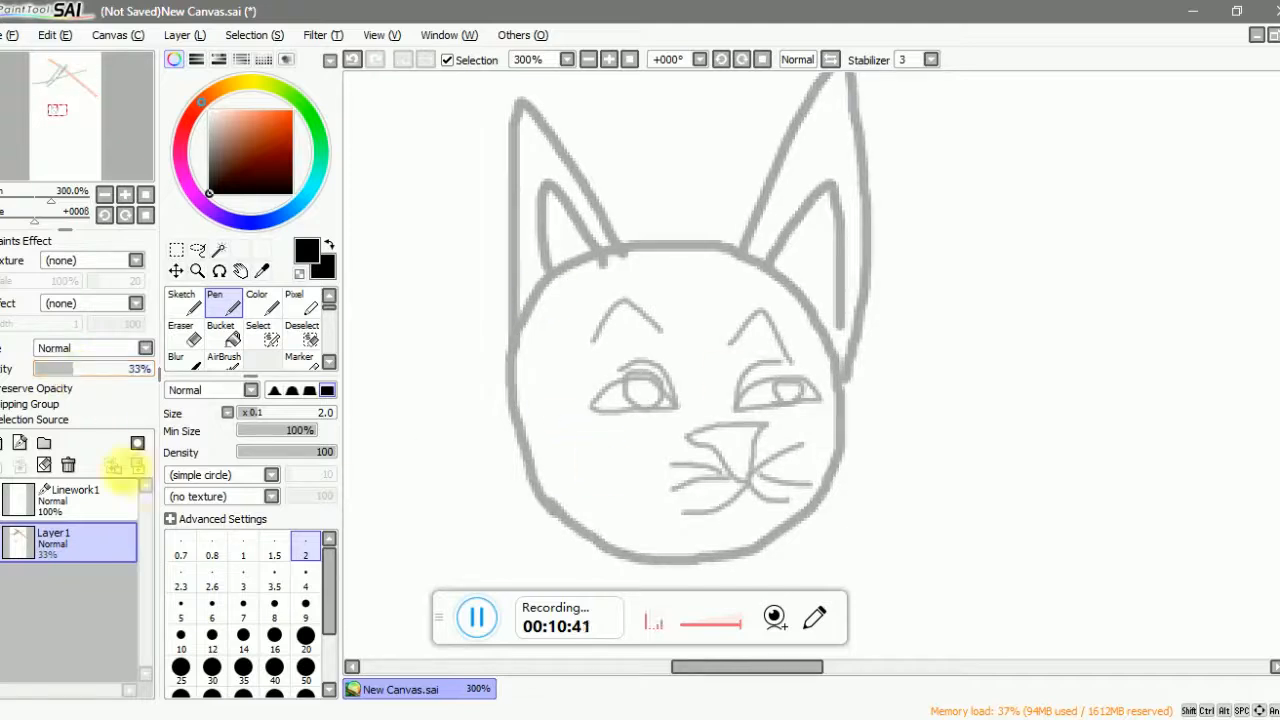
- On Linework1, set the Curve tool's size to 2 and start a curve on the head outline at the right ear's base
left_click(112, 488)
scroll(565, 295, "up", 2)
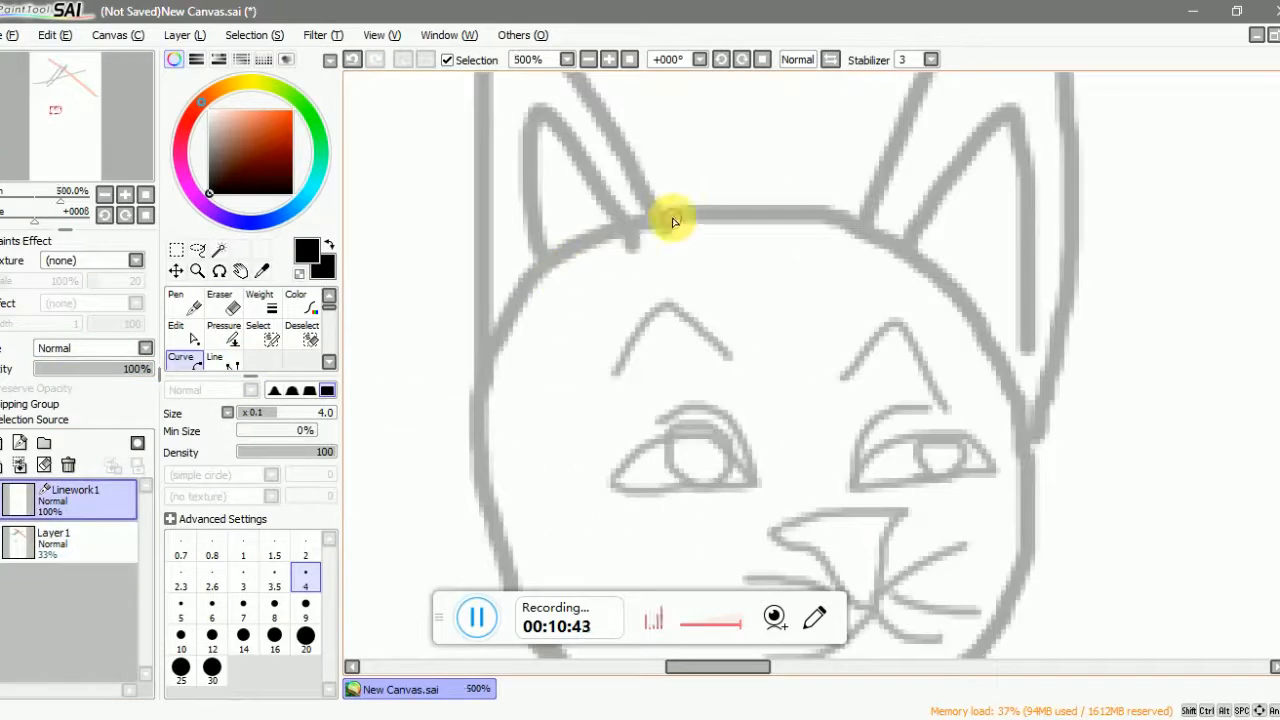
left_click(243, 580)
left_click(305, 548)
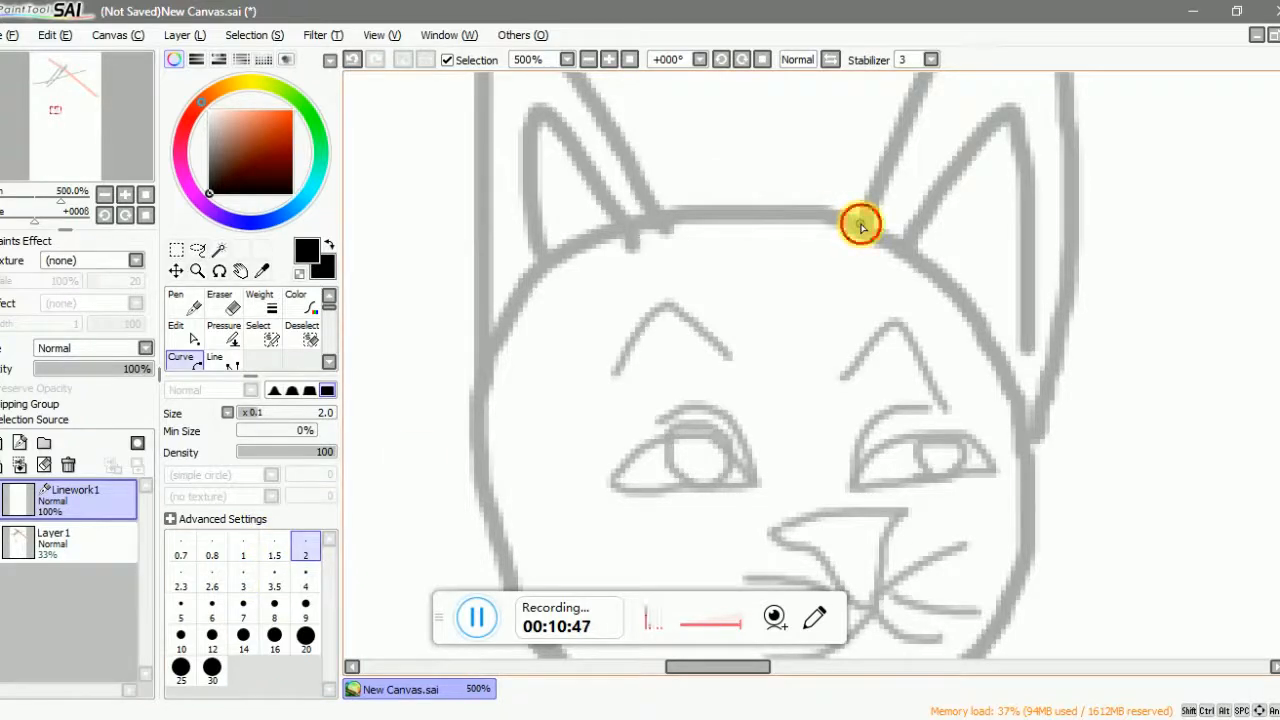
left_click_drag(860, 220, 859, 299)
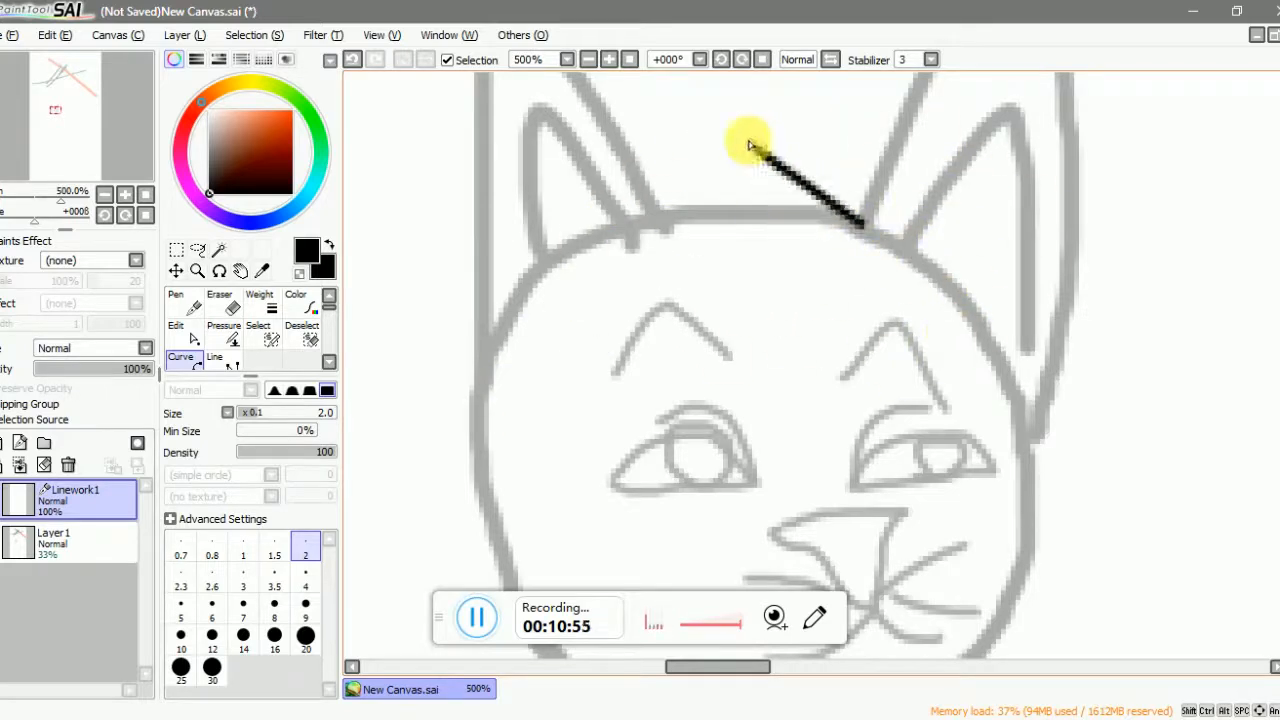
left_click(722, 106)
left_click(635, 384)
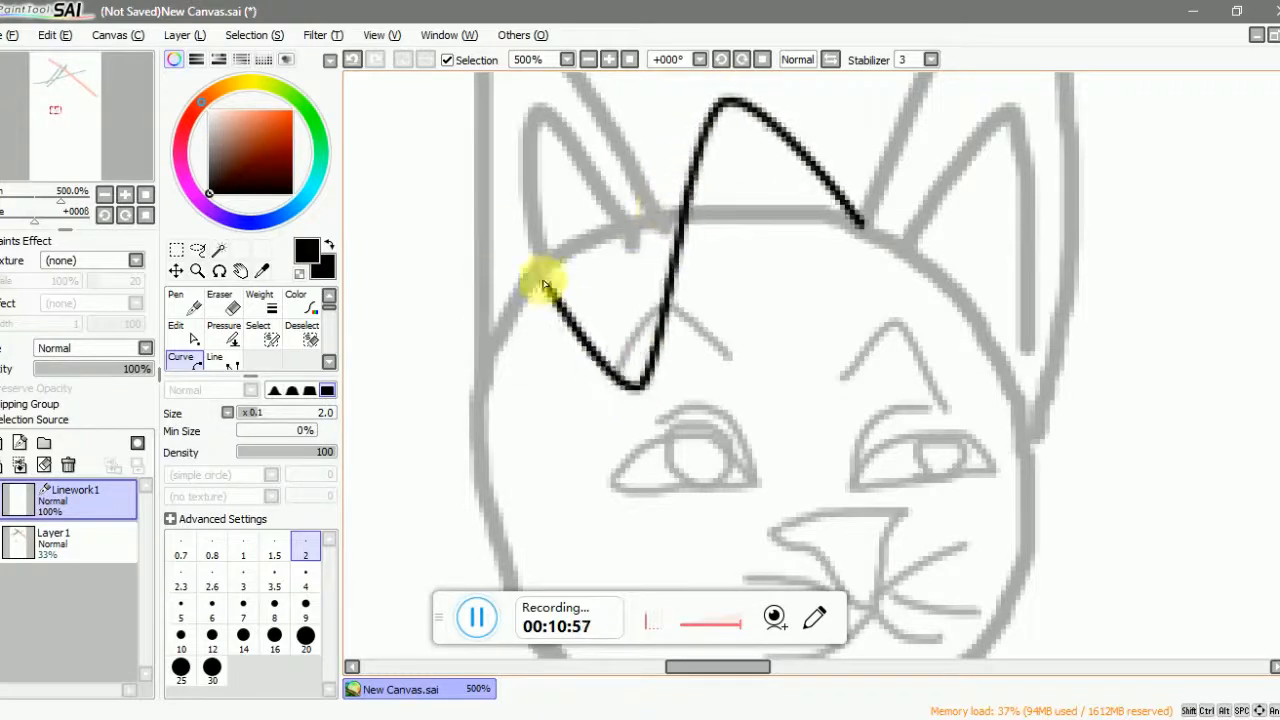
left_click(442, 150)
left_click(450, 470)
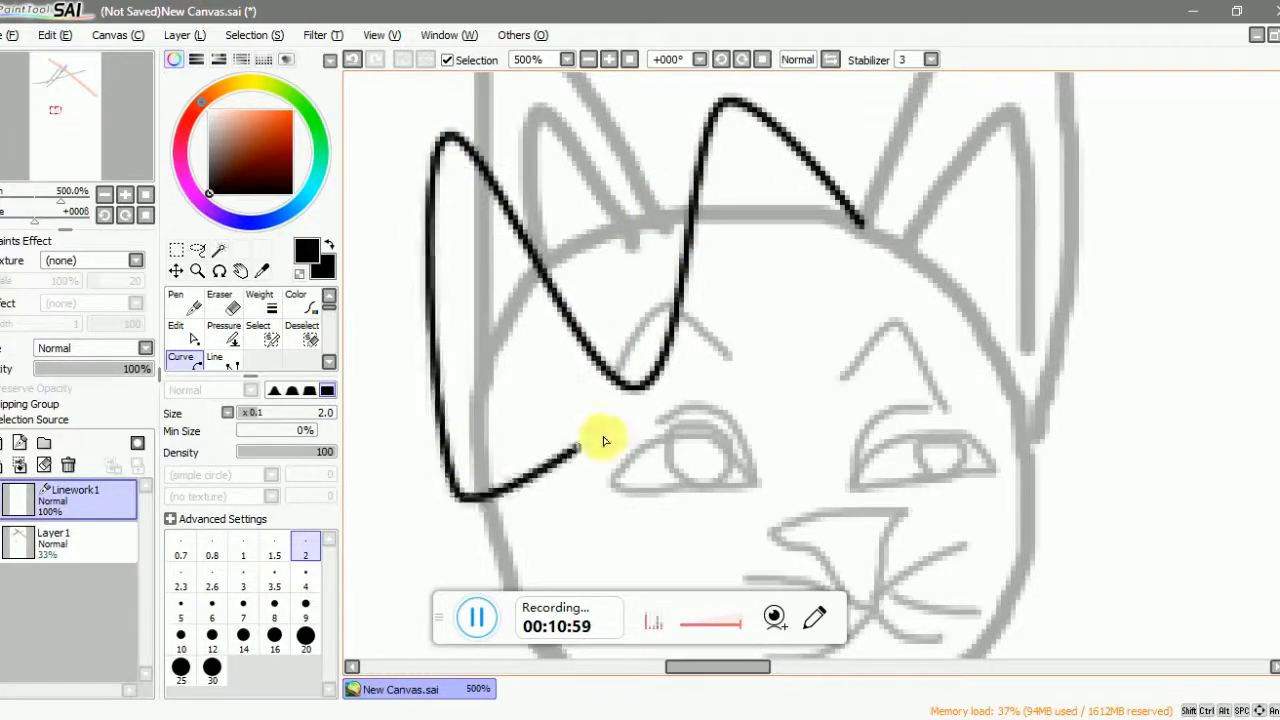
left_click(938, 420)
left_click(760, 266)
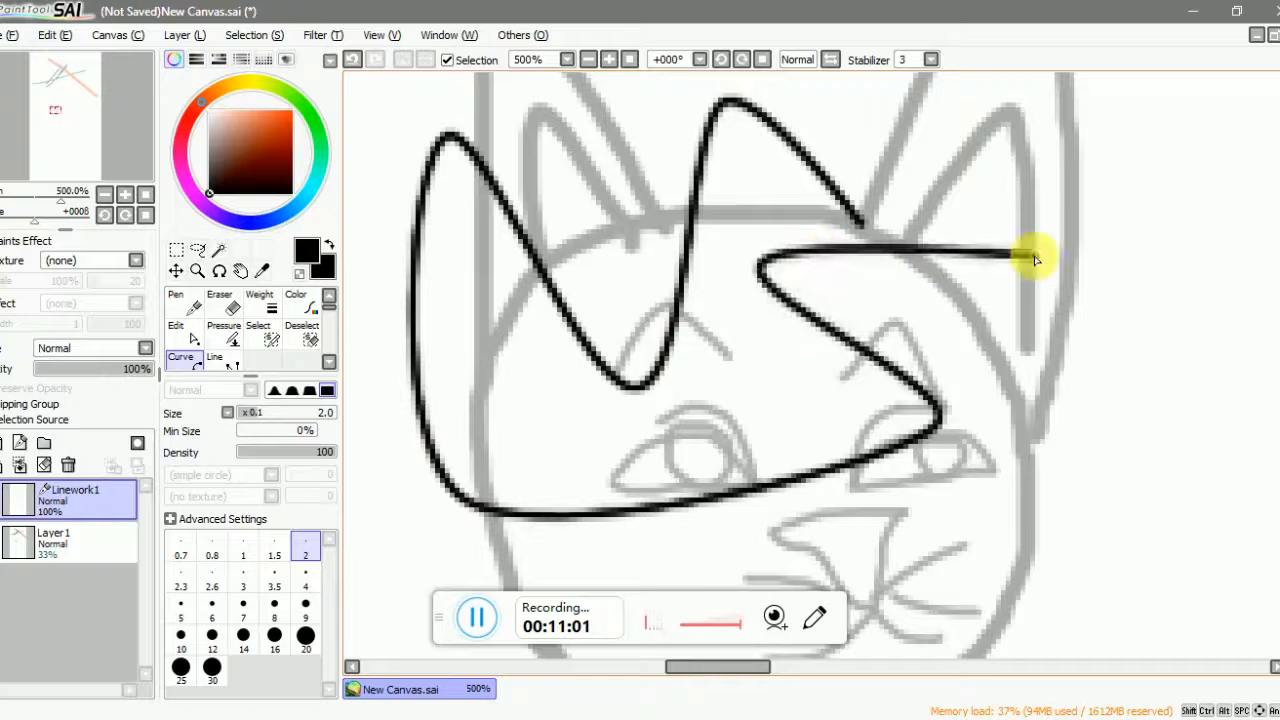
key("BackSpace")
key("BackSpace")
key("BackSpace")
key("BackSpace")
key("BackSpace")
key("BackSpace")
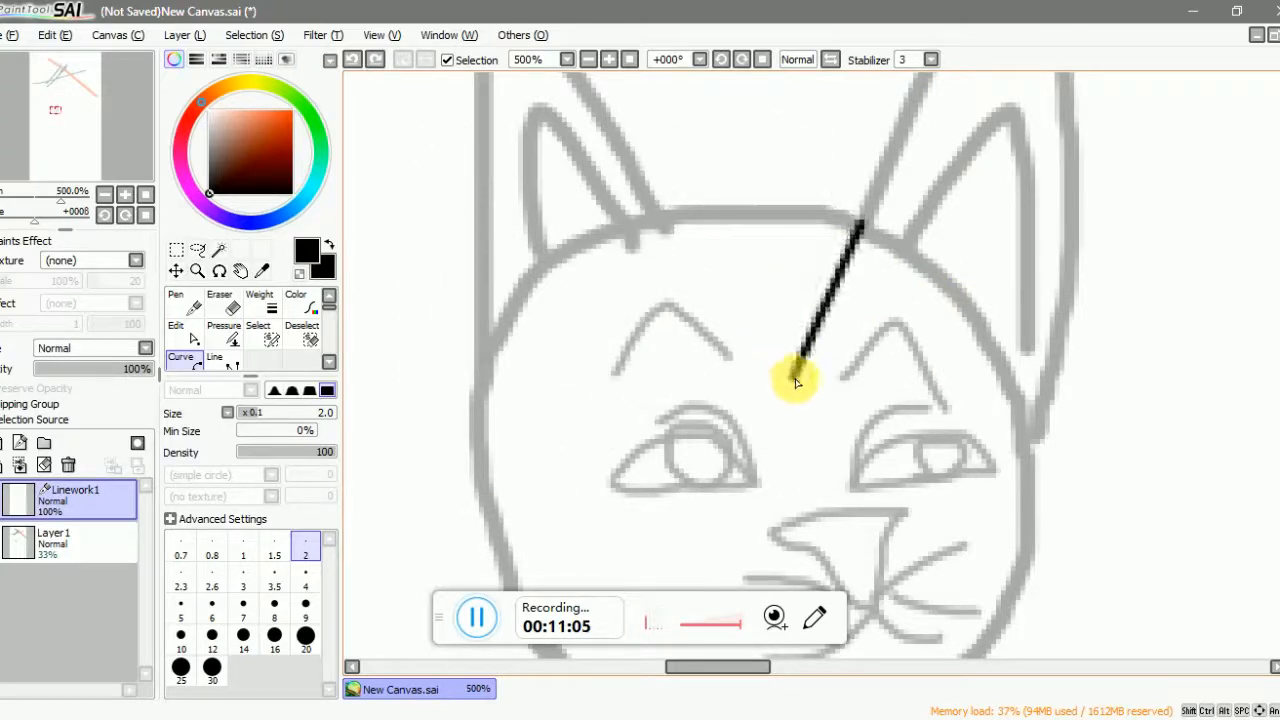
left_click(557, 285)
left_click(672, 458)
left_click(850, 310)
left_click(943, 445)
key("BackSpace")
key("BackSpace")
key("BackSpace")
key("BackSpace")
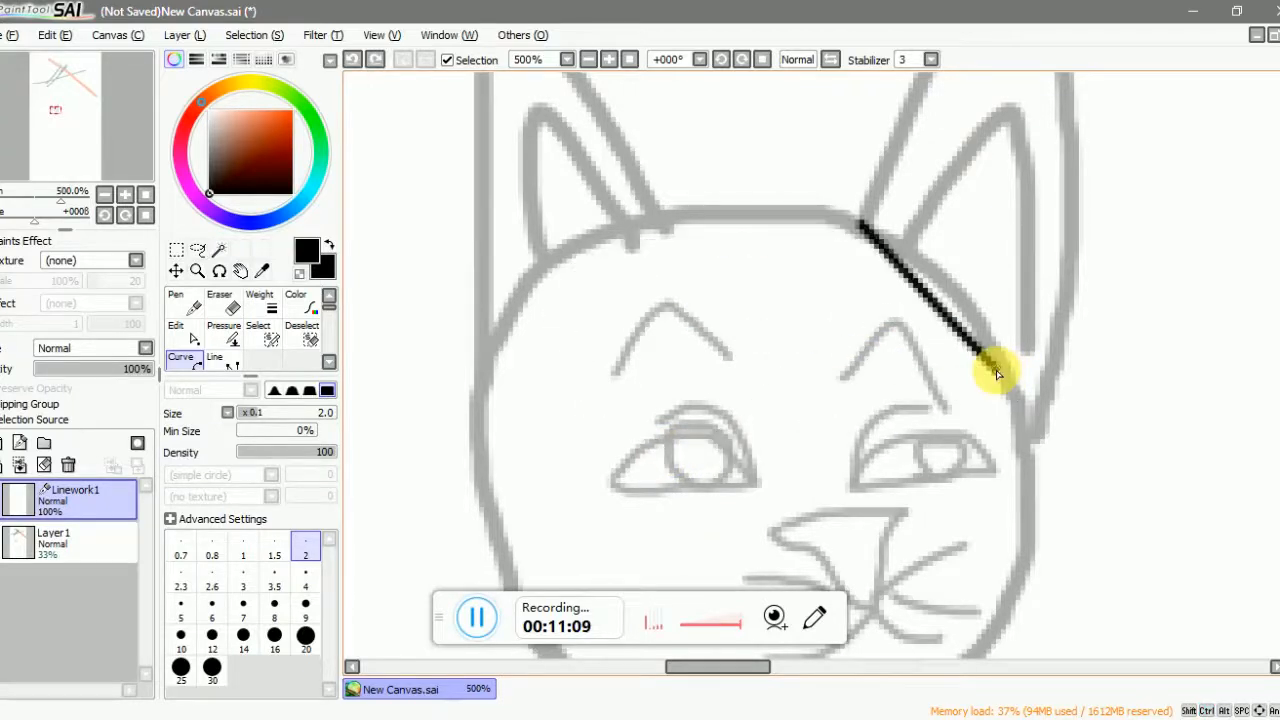
- Trace the top of the head toward the left side with curve points, and undo the last points placed
left_click(780, 214)
left_click(633, 224)
left_click(506, 310)
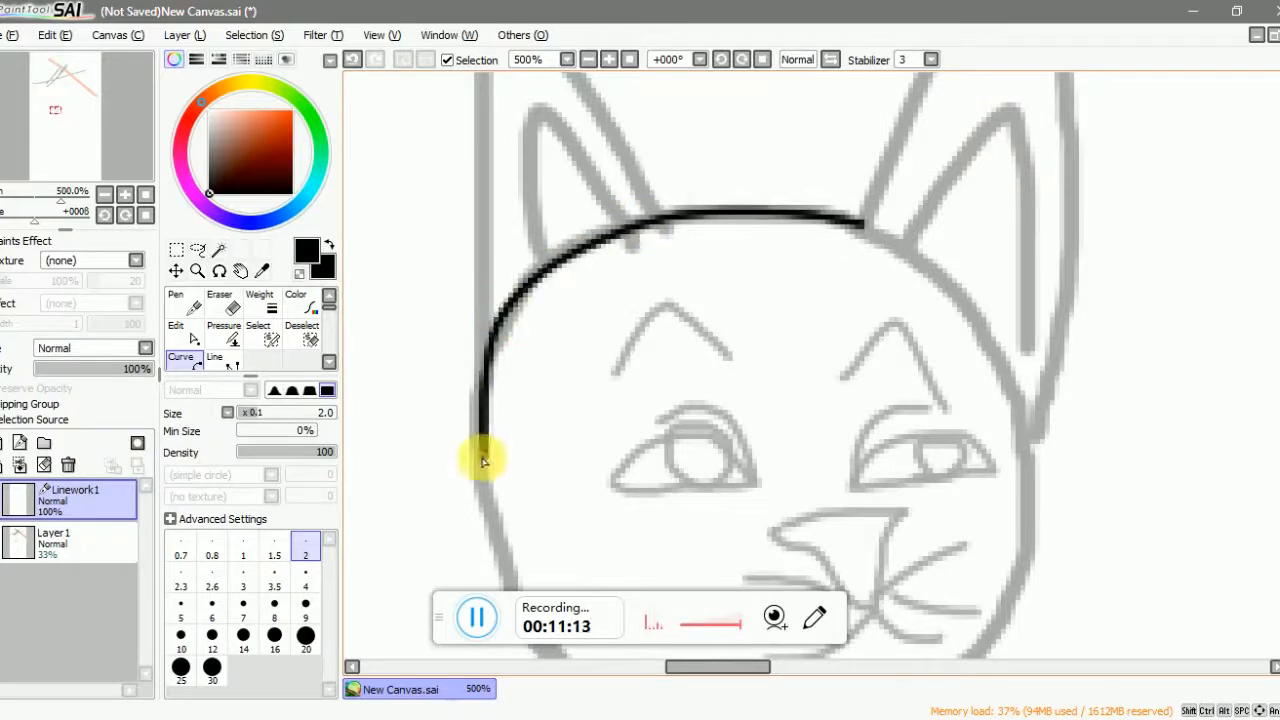
left_click(483, 460)
scroll(483, 462, "down", 4)
scroll(484, 518, "up", 4)
key("ctrl+z")
scroll(545, 245, "down", 3)
key("ctrl+z")
scroll(547, 195, "up", 2)
- Trace the head outline down the left side, around the chin and up the right side, ending at the starting point
left_click(531, 170)
left_click(496, 294)
left_click(525, 401)
left_click(608, 479)
left_click(748, 505)
left_click(874, 460)
left_click(932, 347)
left_click(927, 245)
scroll(915, 225, "down", 1)
scroll(840, 160, "up", 2)
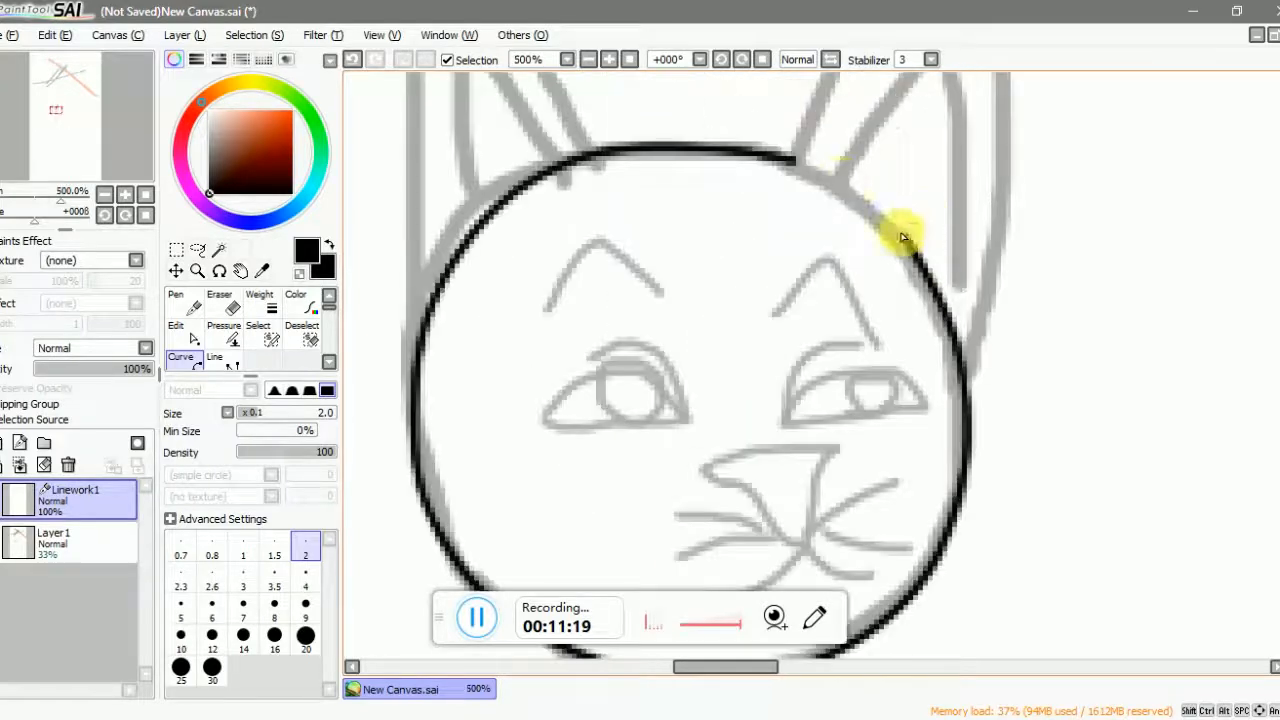
double_click(792, 160)
- Trace the left eye's outline with a closed curve along the upper lid and back along the lower edge
scroll(792, 160, "down", 2)
scroll(699, 252, "up", 2)
scroll(699, 338, "up", 1)
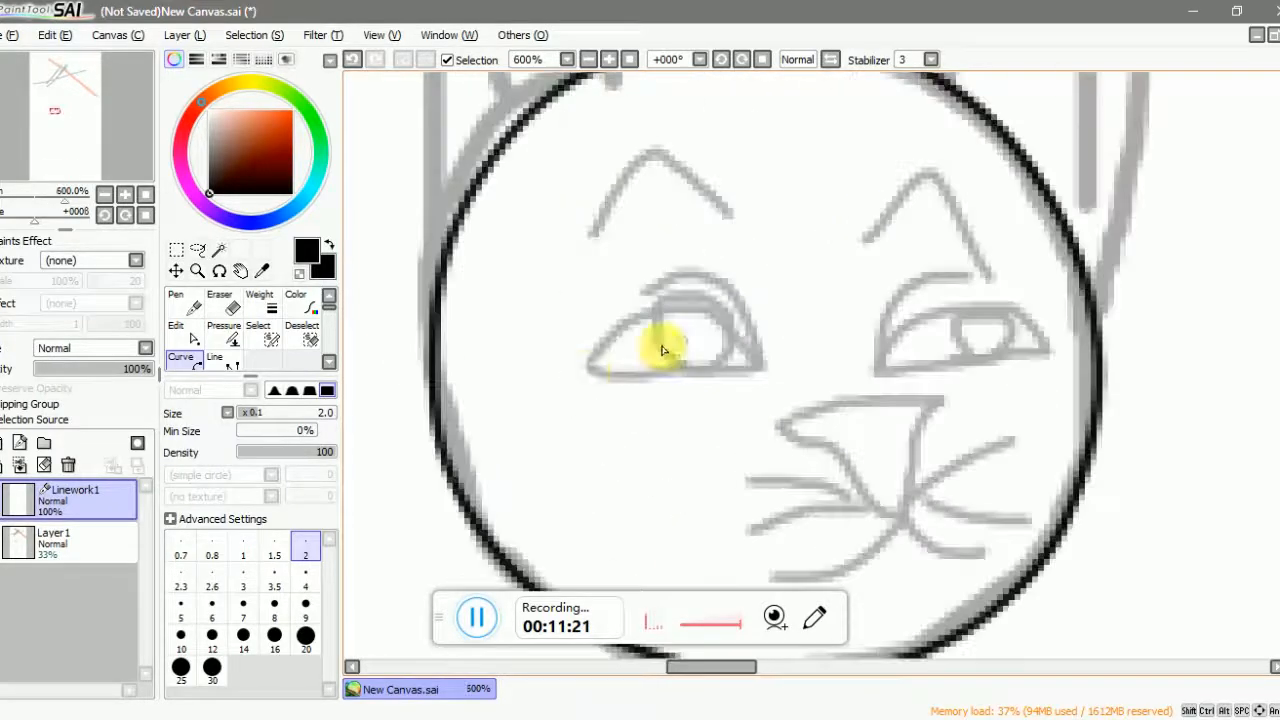
scroll(594, 373, "up", 1)
left_click(578, 386)
left_click(658, 301)
left_click(740, 309)
left_click(808, 371)
left_click(789, 386)
double_click(581, 385)
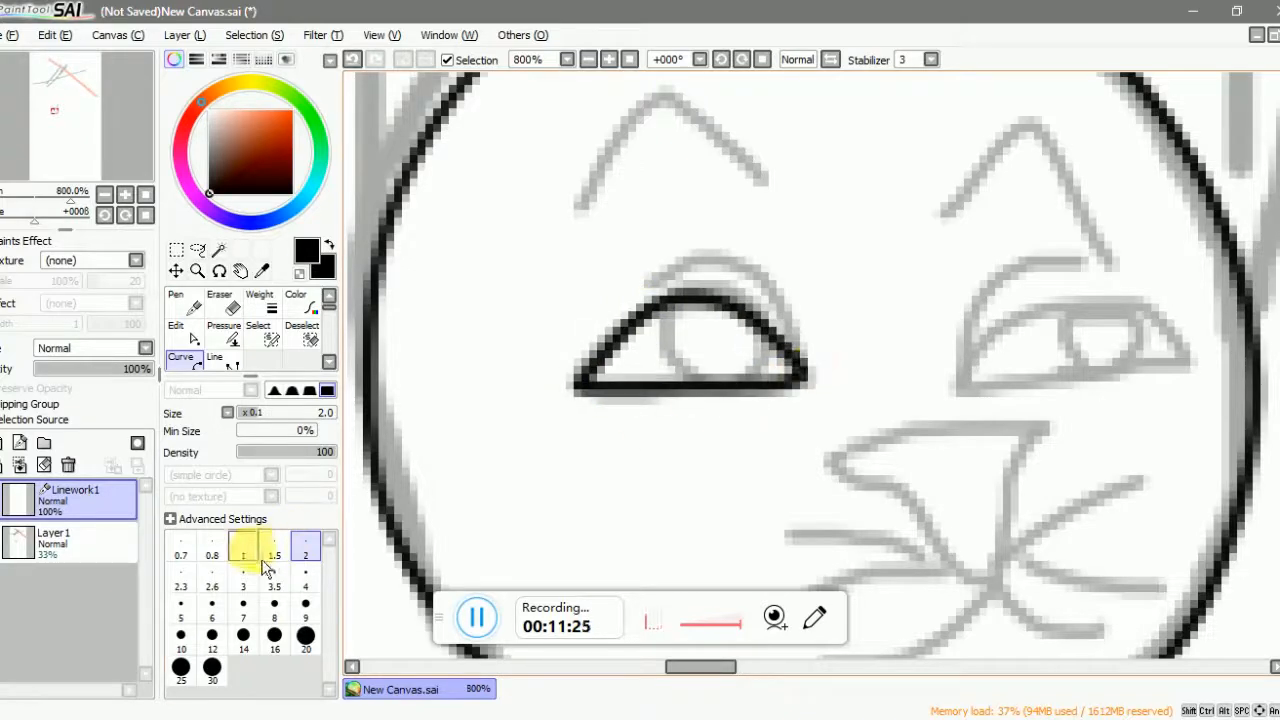
- Trace the lid crease above the left eye and begin the crease above the right eye with the Curve tool
left_click(745, 272)
double_click(632, 280)
left_click(966, 320)
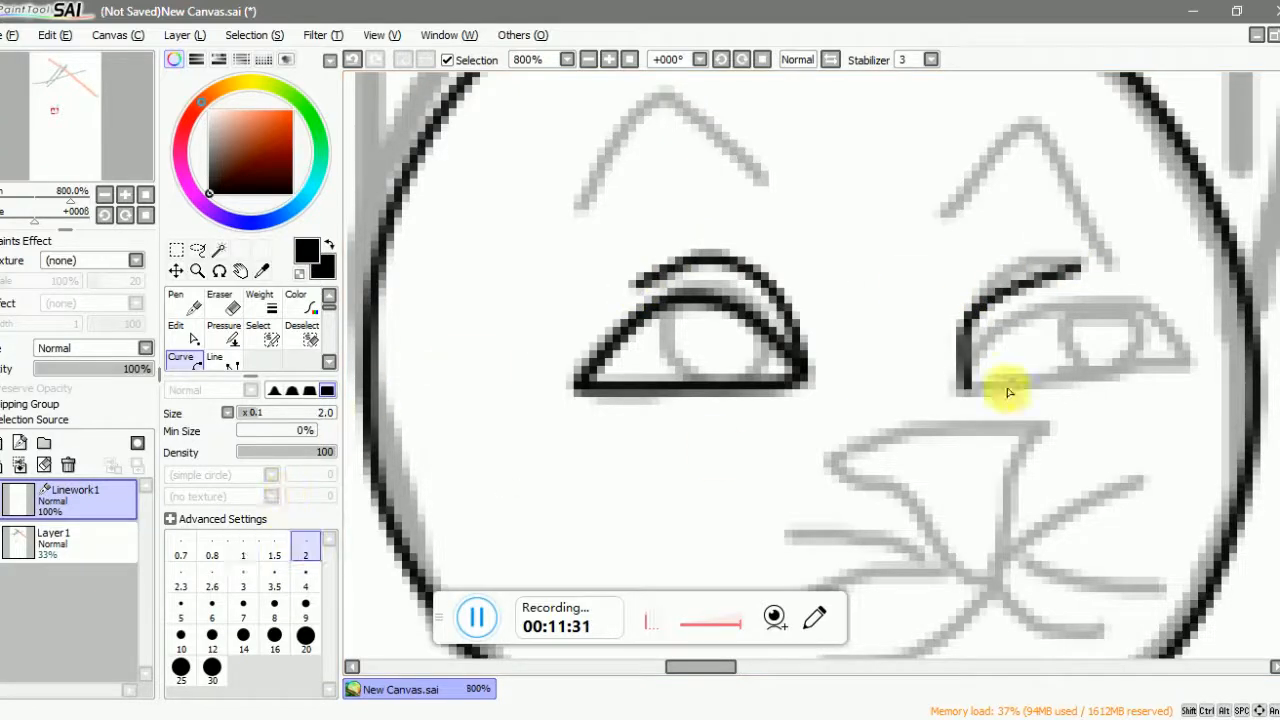
- Finish the right eye's lid crease and trace the eye's outline along its lower and upper lids
left_click(966, 395)
double_click(1183, 378)
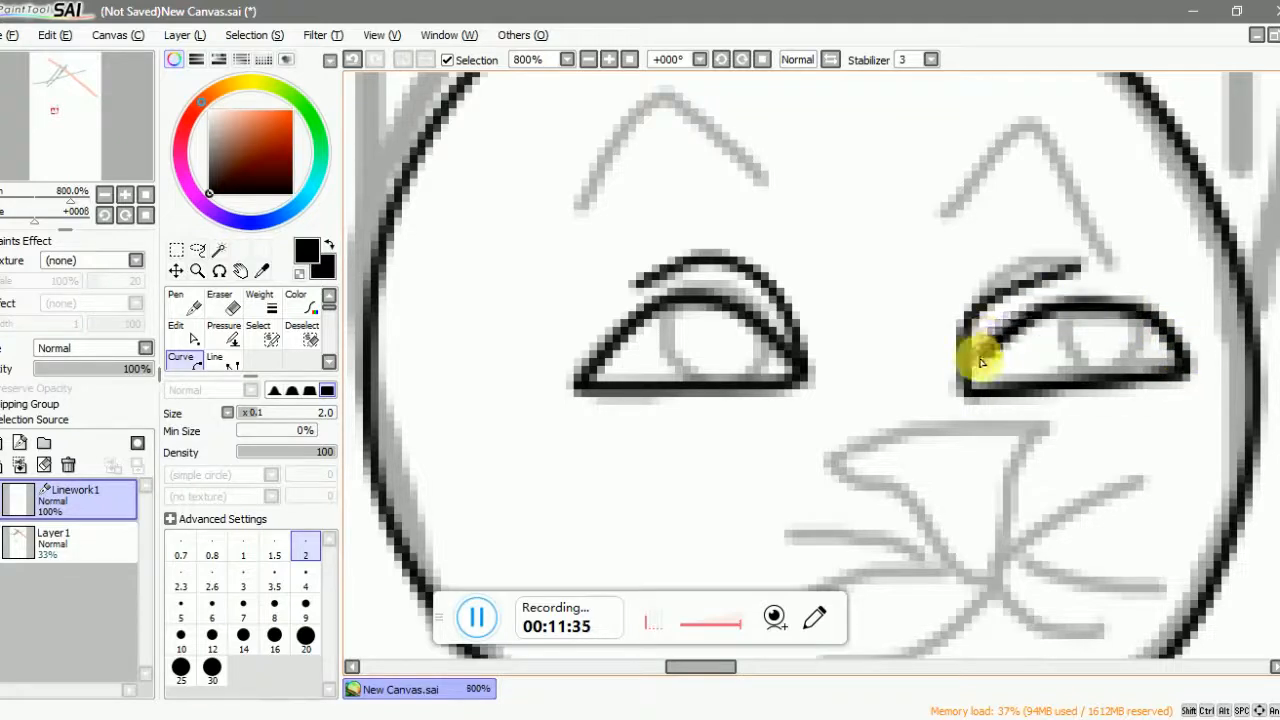
left_click(967, 388)
left_click(1050, 320)
- Trace the rounded iris inside the right eye and the one inside the left eye
left_click(1076, 372)
left_click(1137, 366)
double_click(1153, 314)
left_click(707, 369)
left_click(756, 378)
double_click(787, 346)
- Trace both eyebrows as peaked curves, the left one first
left_click_drag(808, 328, 878, 390)
left_click(655, 265)
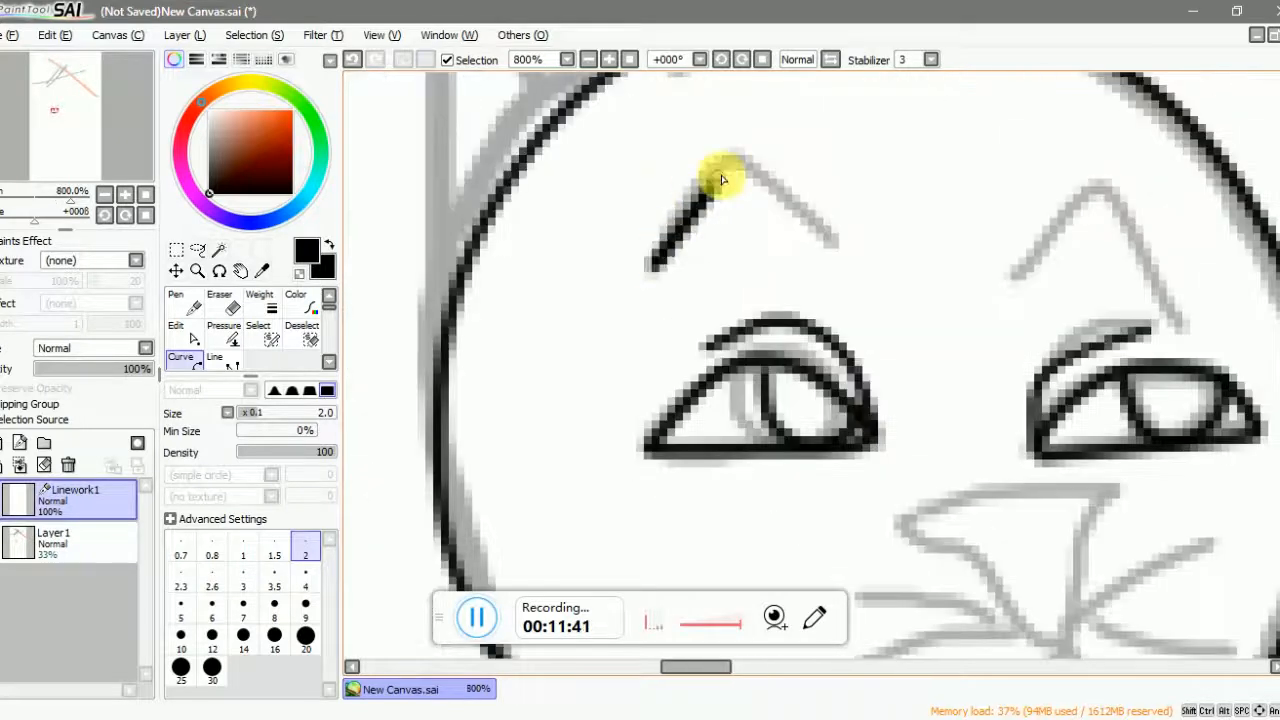
left_click(735, 158)
double_click(850, 245)
left_click(1010, 275)
left_click(1100, 188)
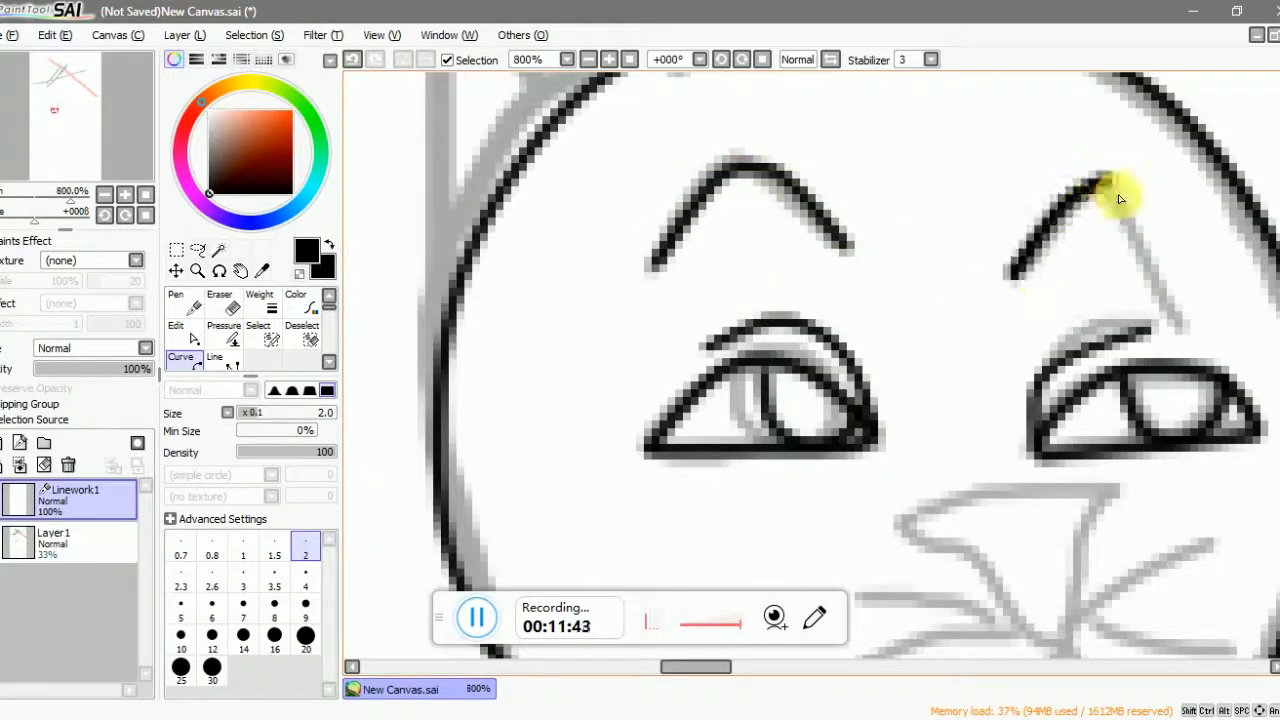
double_click(1186, 286)
- Trace the nose as a closed curve around its three corners and adjust the anchor point at its left corner
scroll(902, 367, "down", 3)
scroll(902, 367, "up", 3)
left_click(850, 348)
left_click(1012, 325)
left_click(975, 445)
double_click(851, 360)
scroll(863, 383, "up", 2)
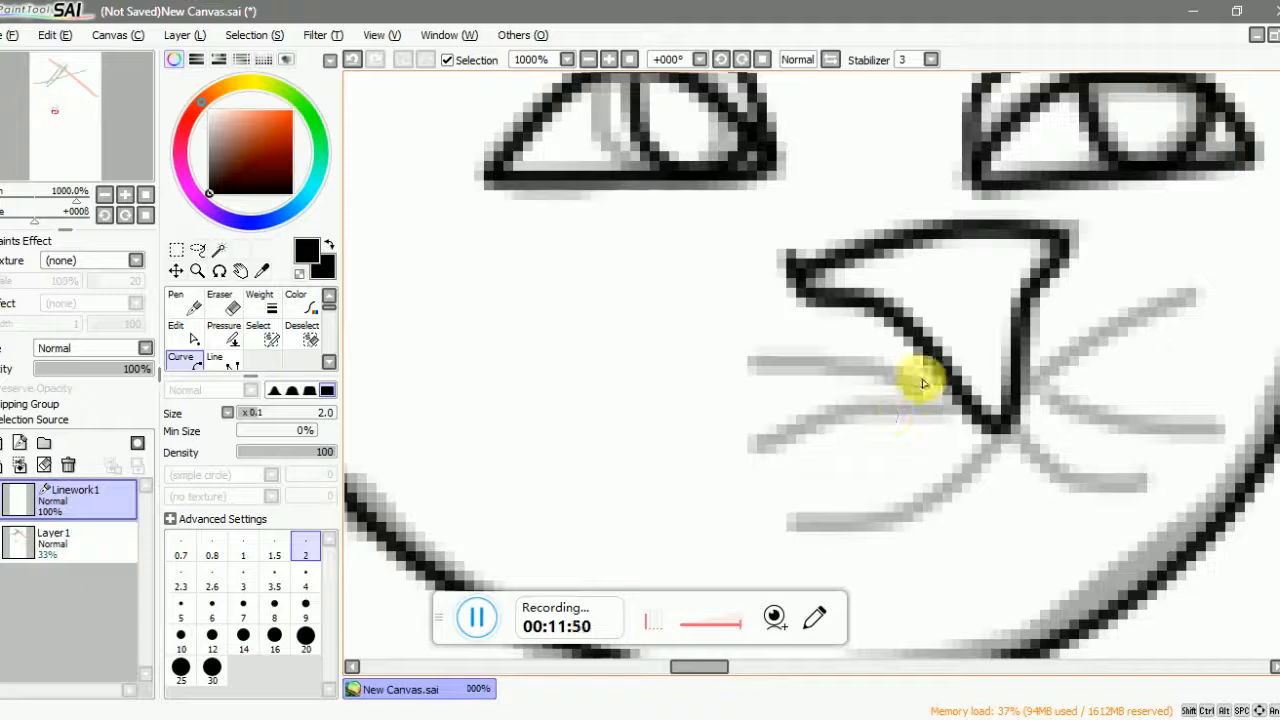
mouse_move(807, 256)
left_mouse_down()
mouse_move(777, 243)
mouse_move(731, 351)
mouse_move(801, 273)
left_mouse_up()
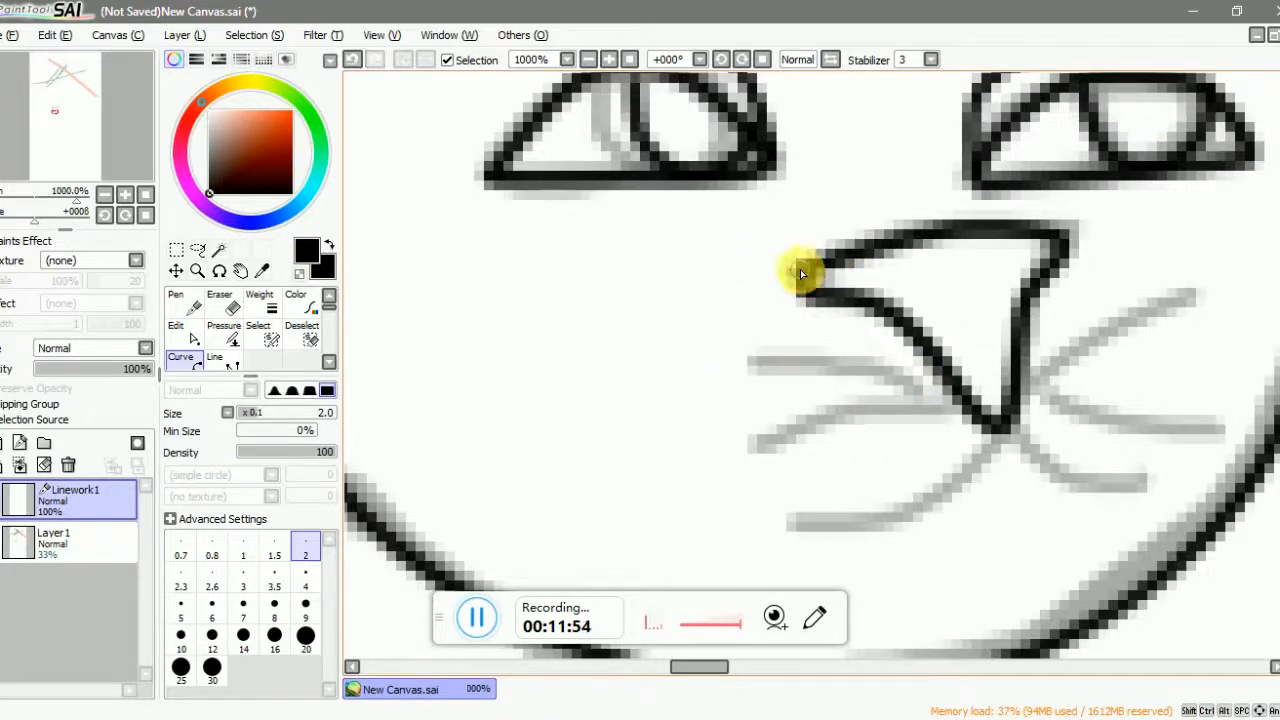
- Set the Curve tool's size to 1 and trace the three whiskers on the left side of the nose
left_click(243, 547)
left_click(914, 388)
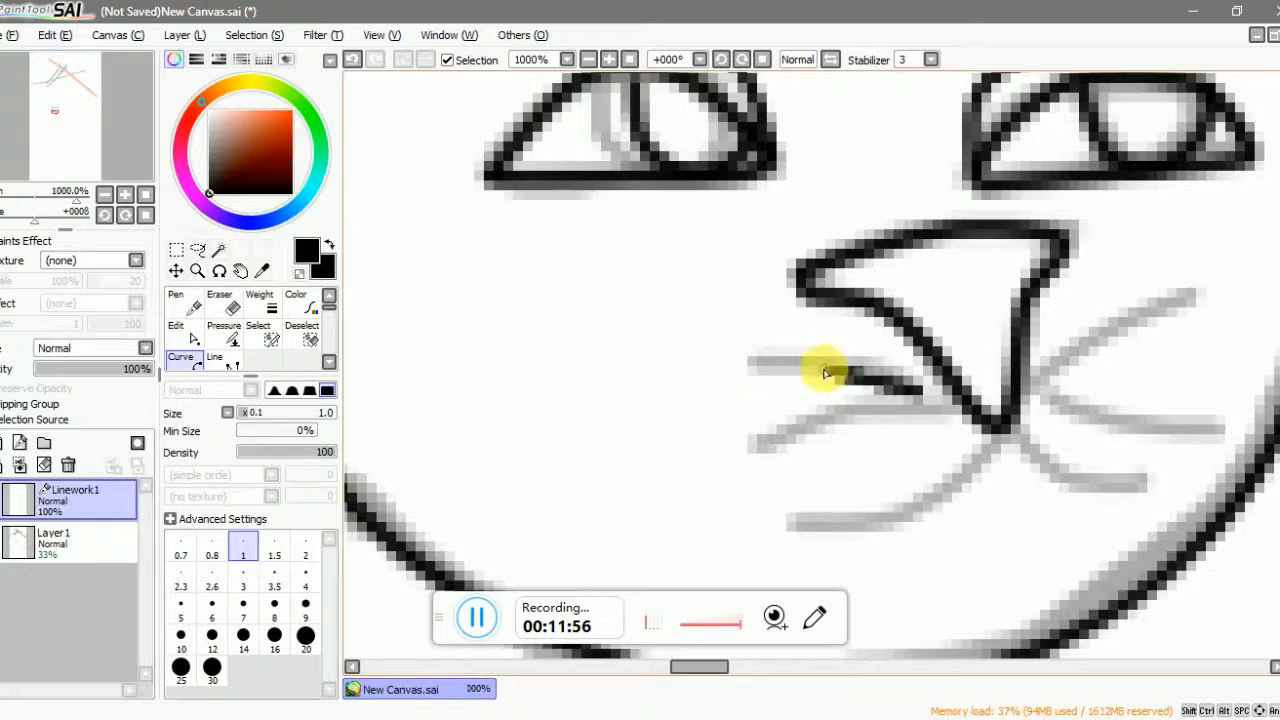
left_click(822, 370)
double_click(746, 373)
left_click(936, 407)
double_click(750, 451)
left_click(956, 456)
double_click(786, 536)
- Trace the three whiskers on the right side of the nose
left_click(1038, 382)
double_click(1182, 300)
left_click(1042, 410)
double_click(1213, 410)
double_click(1155, 488)
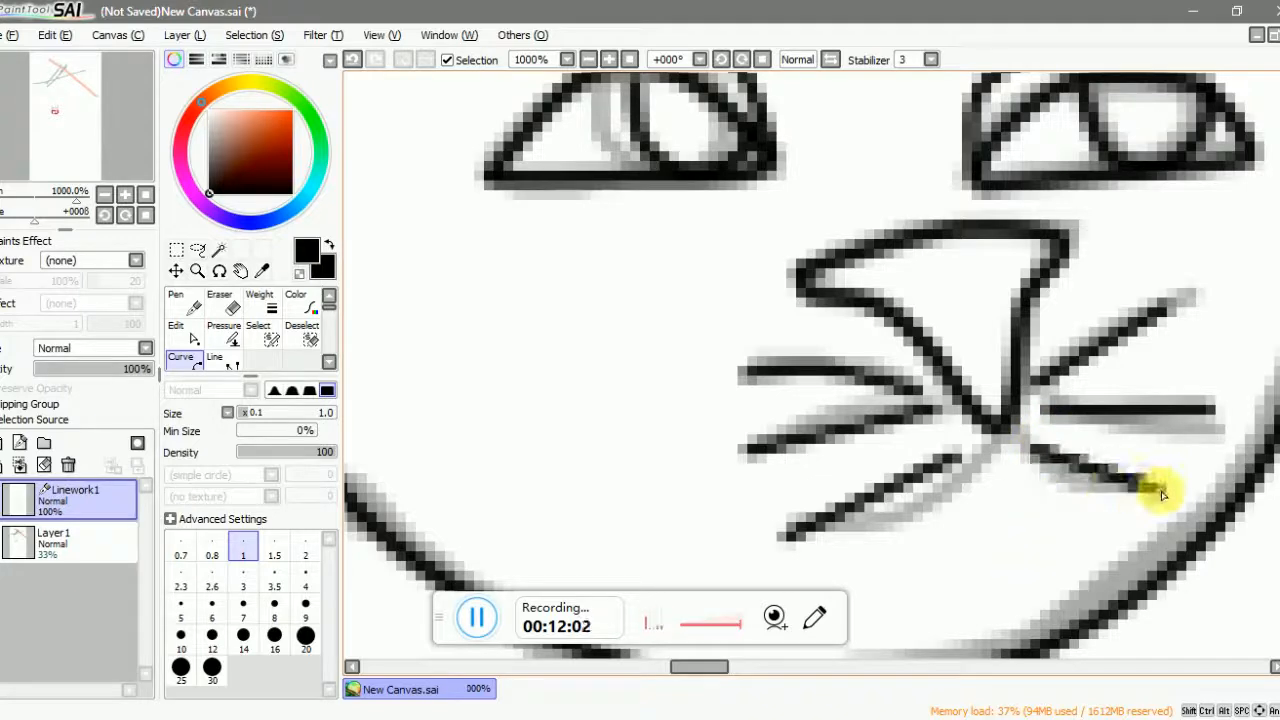
- Set the Curve tool's size to 2 and trace the left ear's outer and inner outlines
scroll(857, 451, "down", 4)
scroll(875, 336, "up", 3)
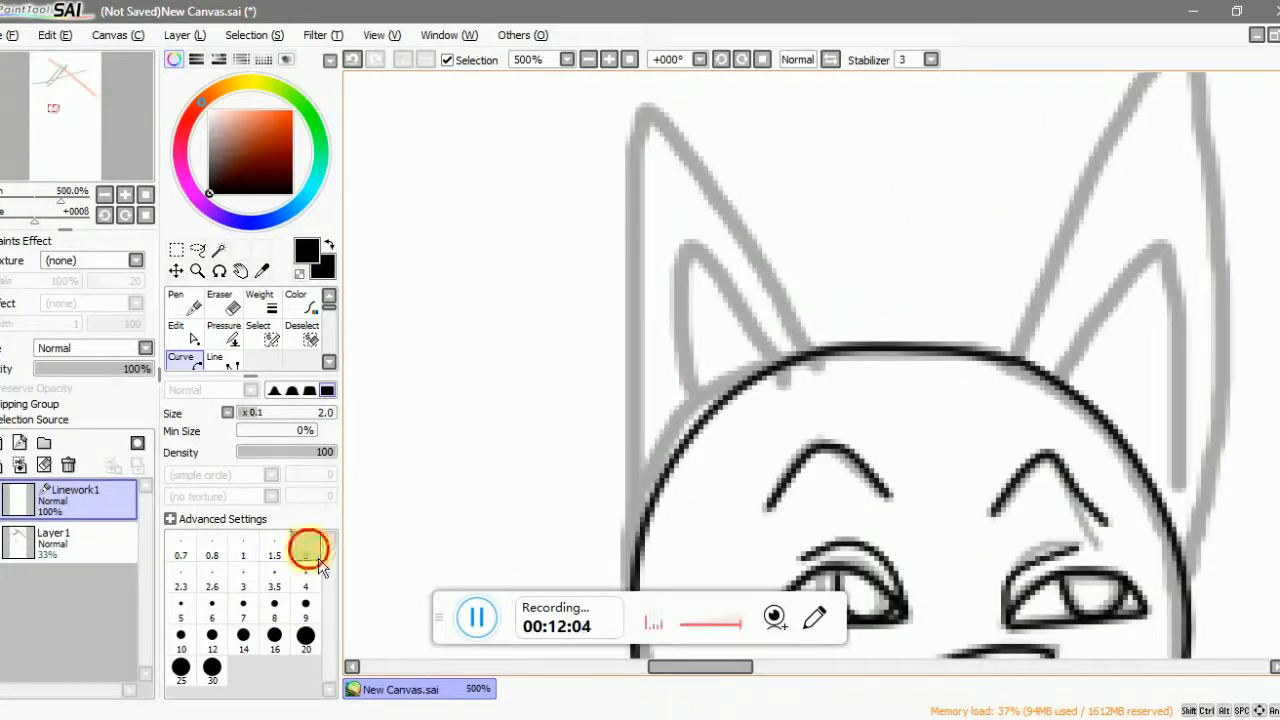
left_click(805, 350)
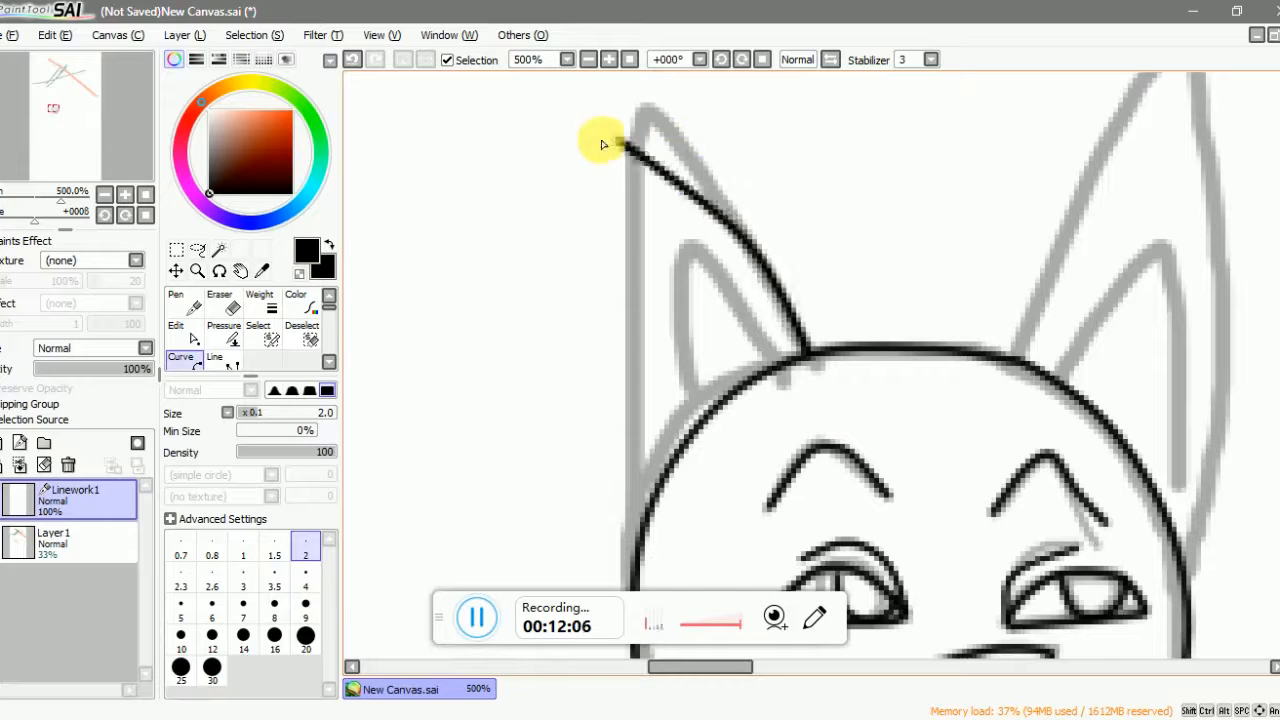
left_click(648, 128)
double_click(634, 552)
left_click(686, 436)
left_click(681, 246)
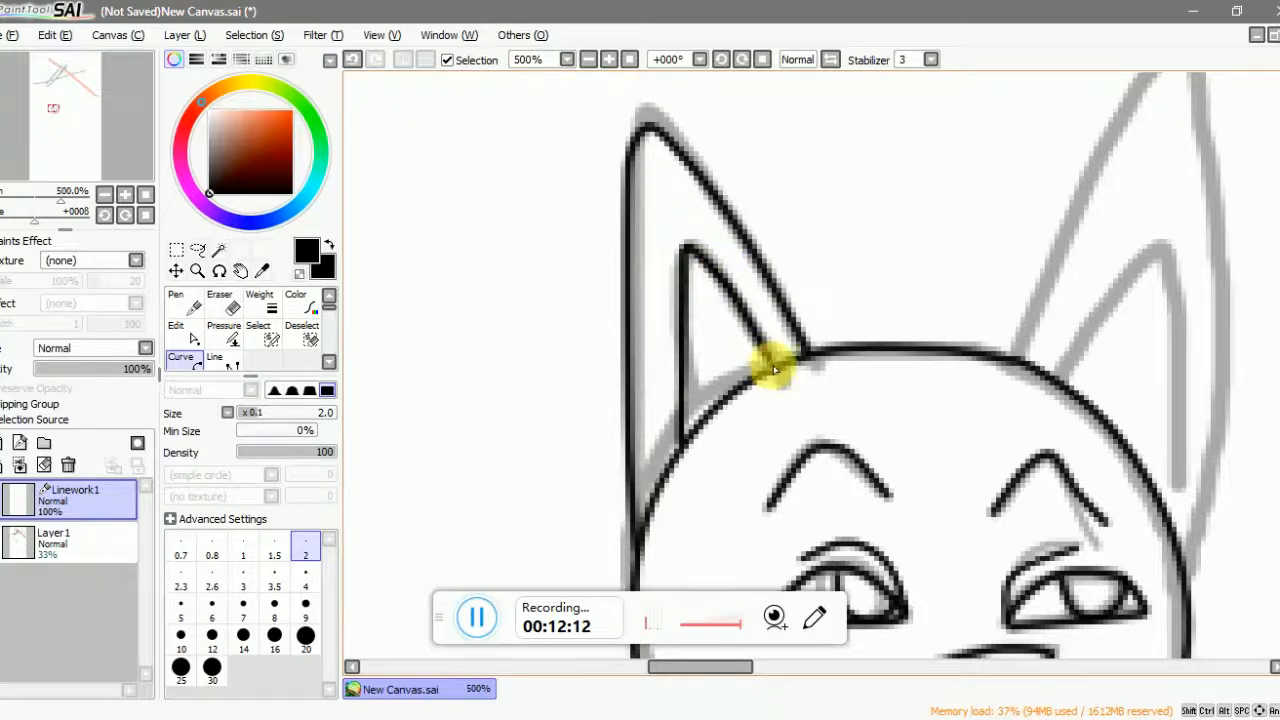
double_click(771, 366)
- Trace the right ear's outer outline and its inner outline, ending both on the head curve
scroll(996, 344, "down", 2)
scroll(1000, 348, "up", 2)
left_click(995, 359)
scroll(1020, 280, "down", 1)
left_click(1057, 182)
double_click(1110, 540)
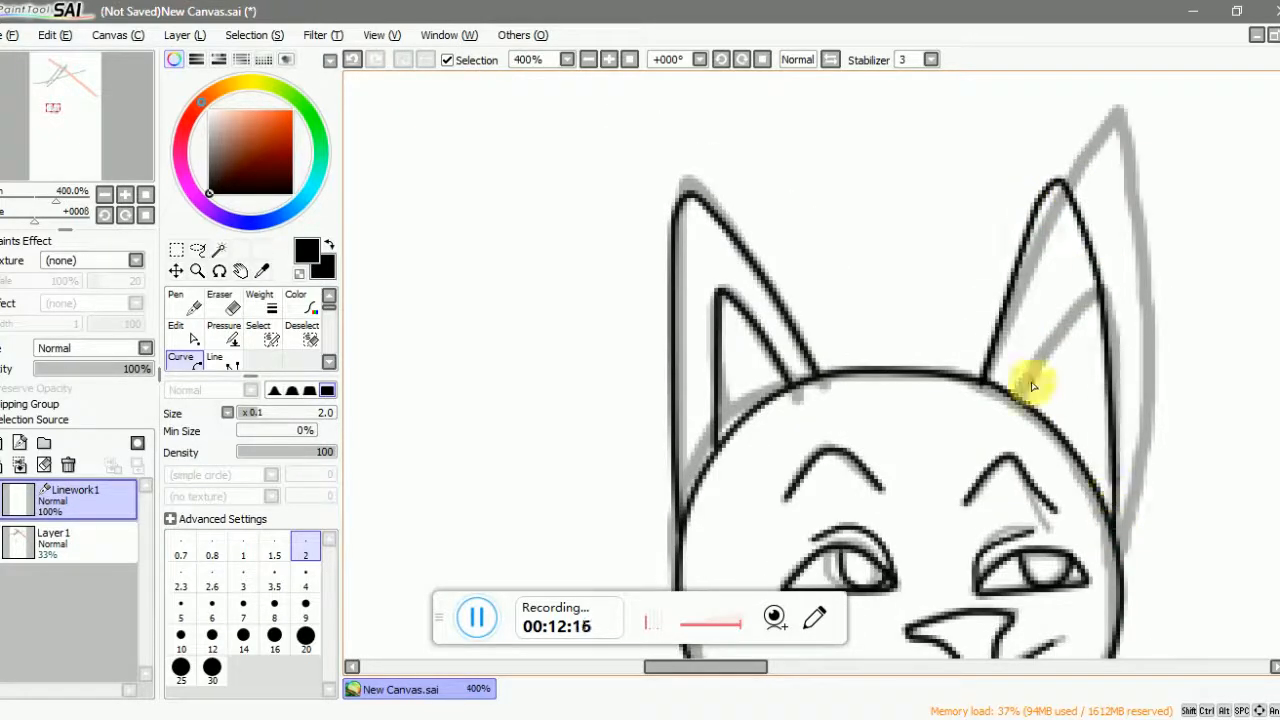
left_click(1020, 398)
left_click(1063, 292)
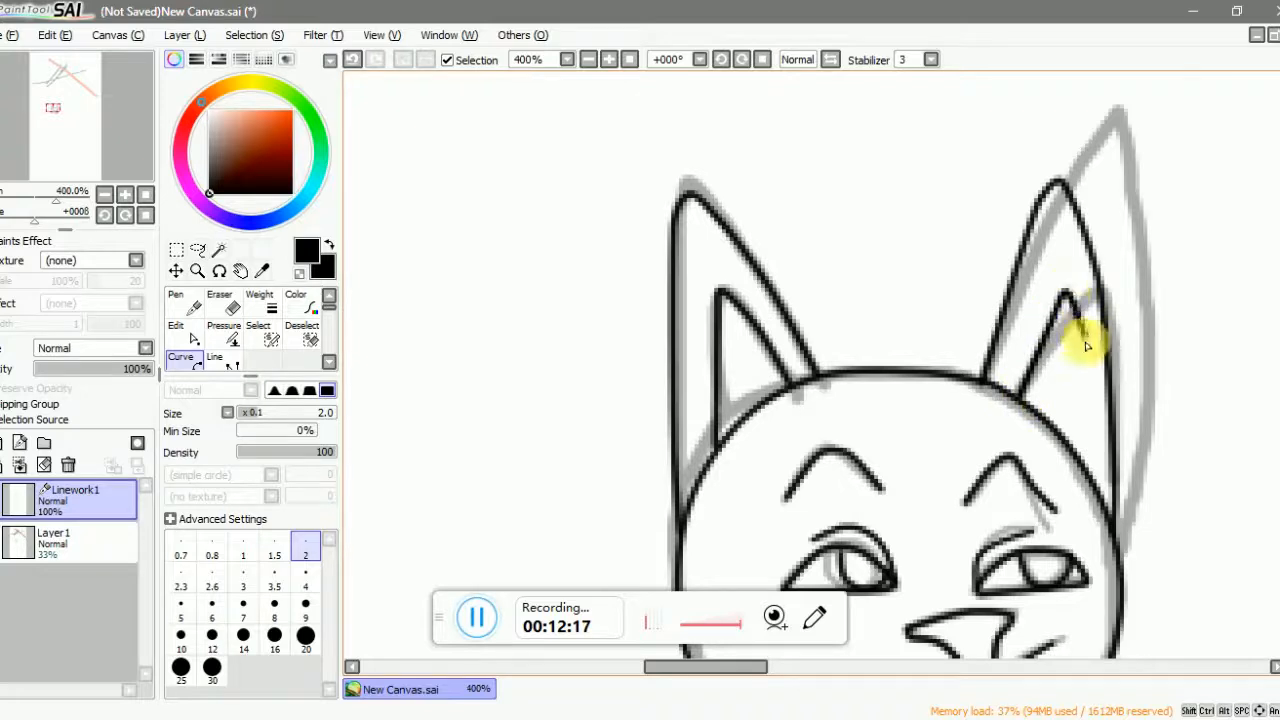
double_click(1083, 467)
- Hide and show Layer1 to compare the linework with the sketch, leaving the layer's name as it is
scroll(1000, 420, "down", 4)
scroll(862, 352, "up", 2)
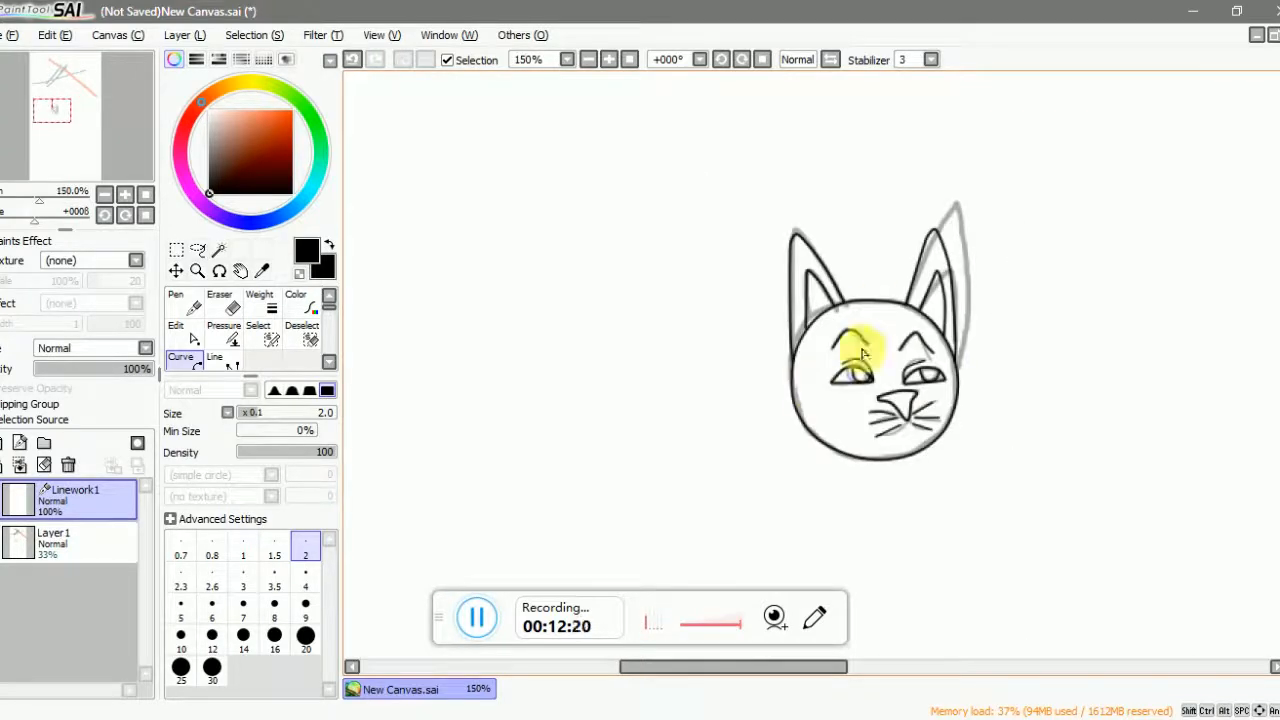
scroll(731, 430, "down", 3)
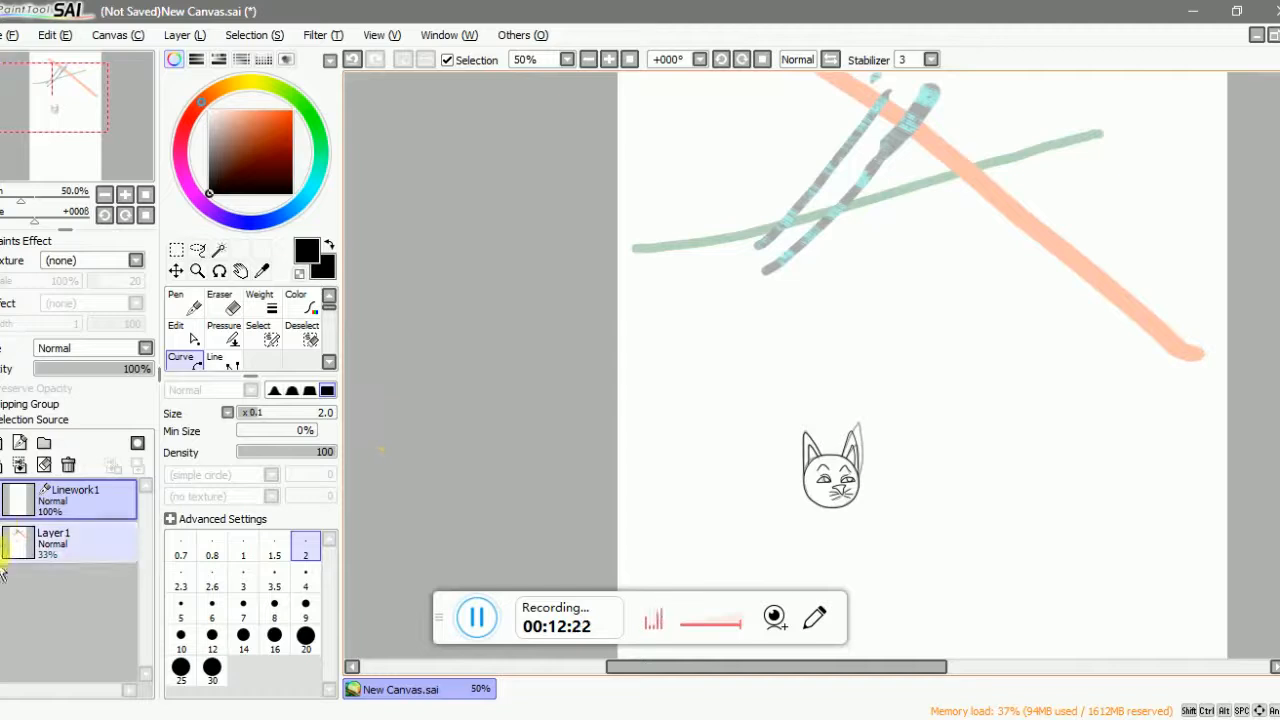
left_click(6, 538)
double_click(10, 538)
left_click(789, 329)
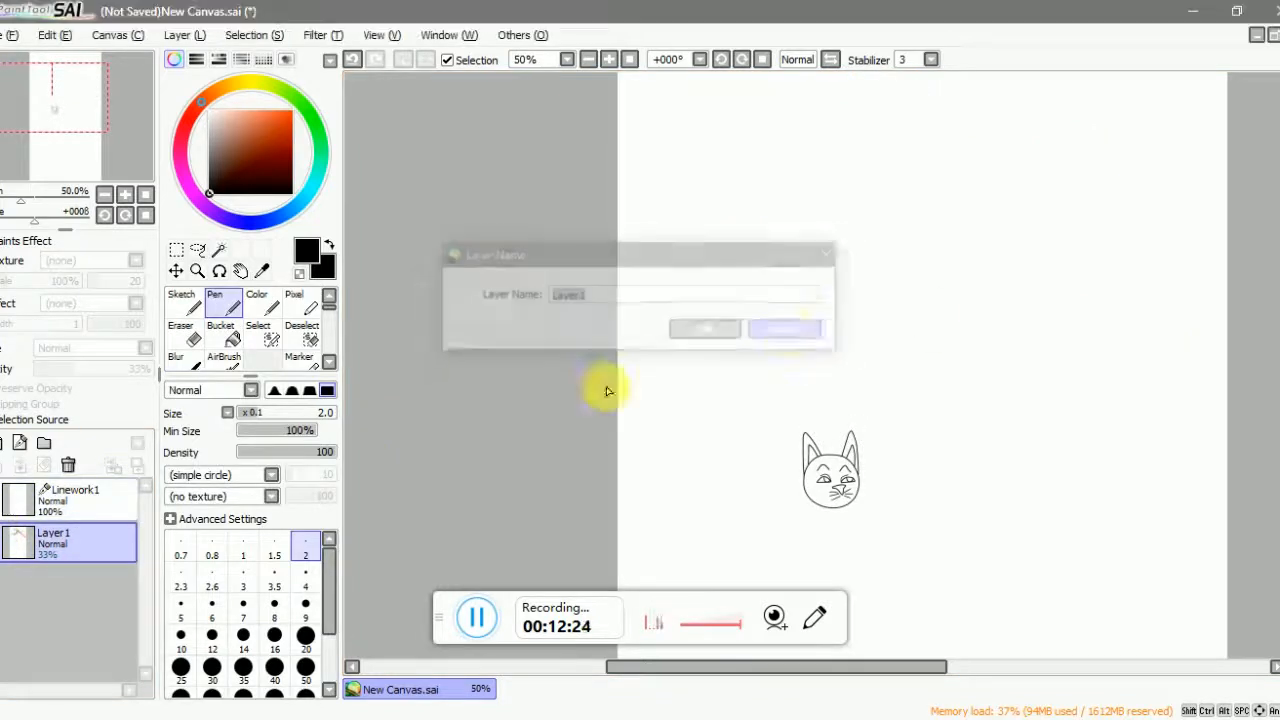
left_click(6, 538)
left_click(12, 545)
left_click(16, 550)
- Raise Layer1's opacity to 100%
left_click(175, 270)
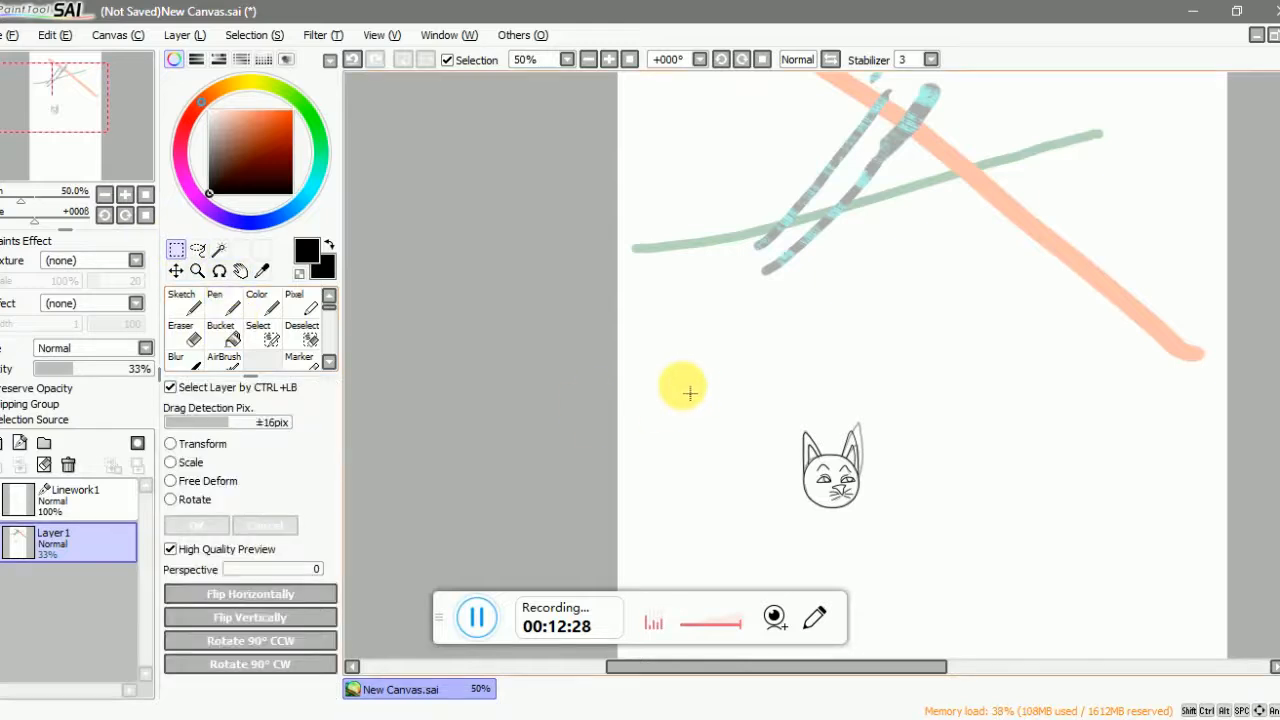
scroll(808, 490, "down", 1)
scroll(808, 490, "up", 3)
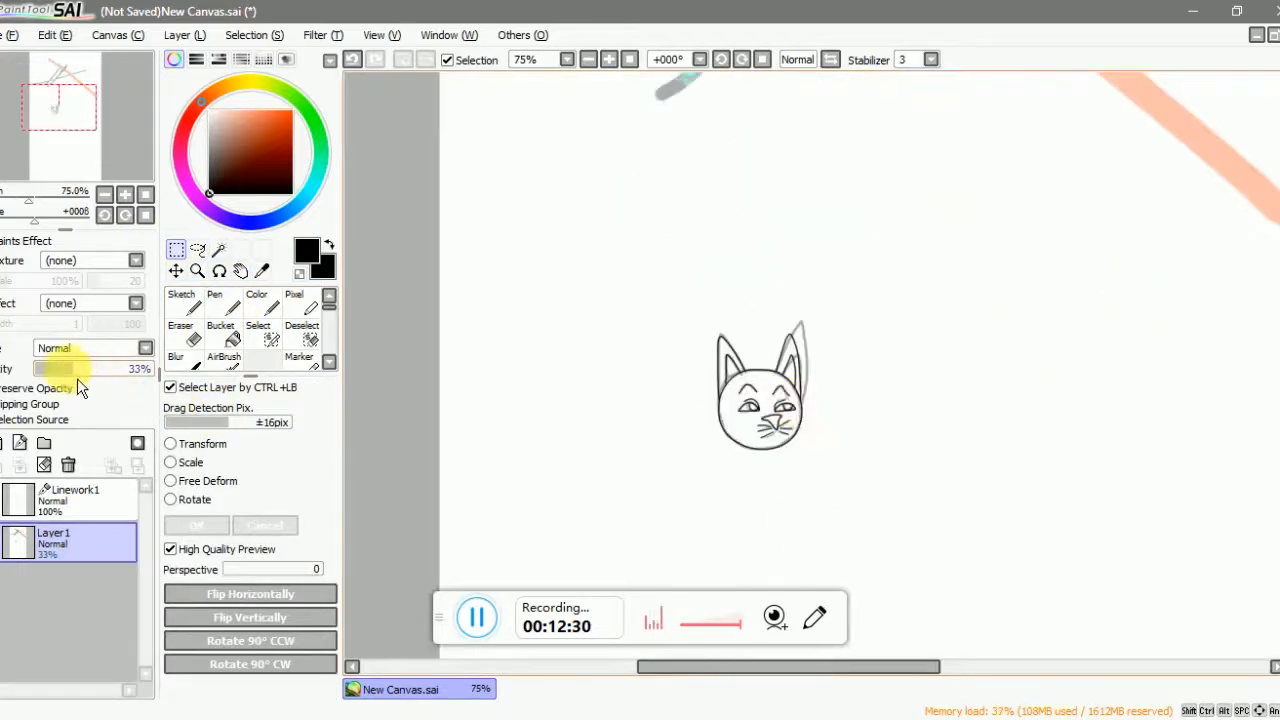
left_click_drag(77, 378, 150, 368)
scroll(910, 408, "down", 3)
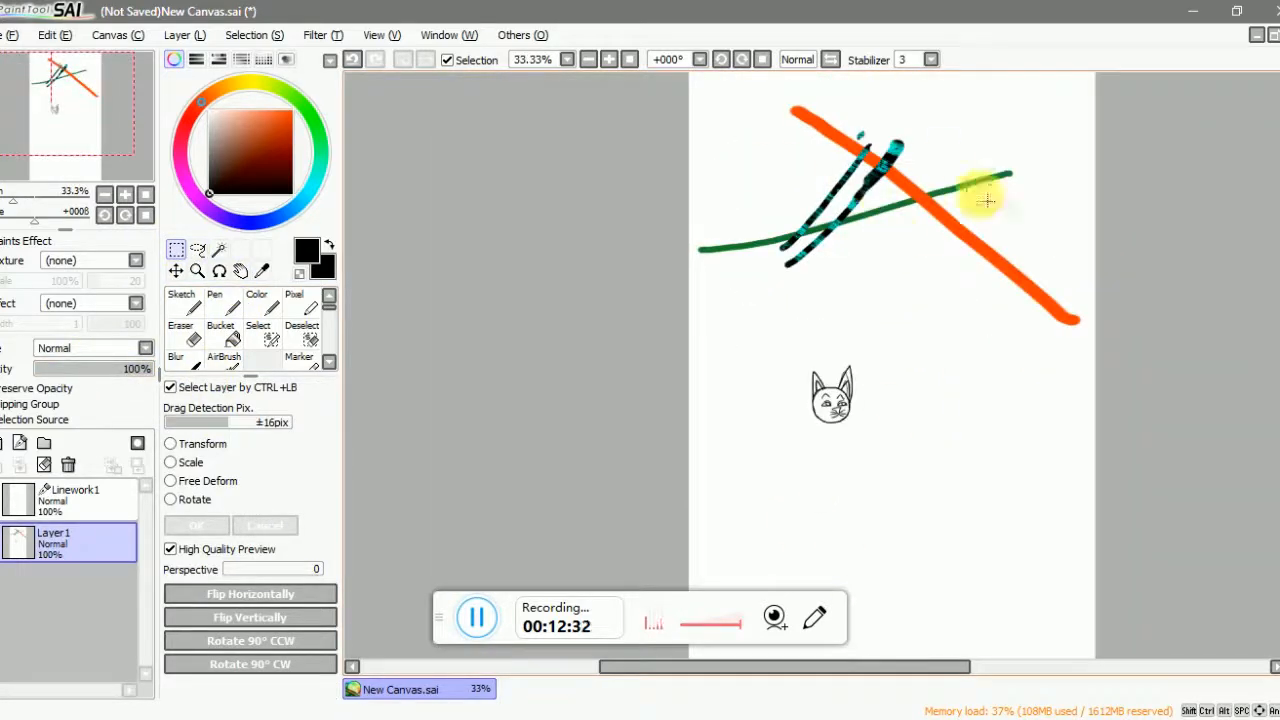
scroll(829, 457, "up", 5)
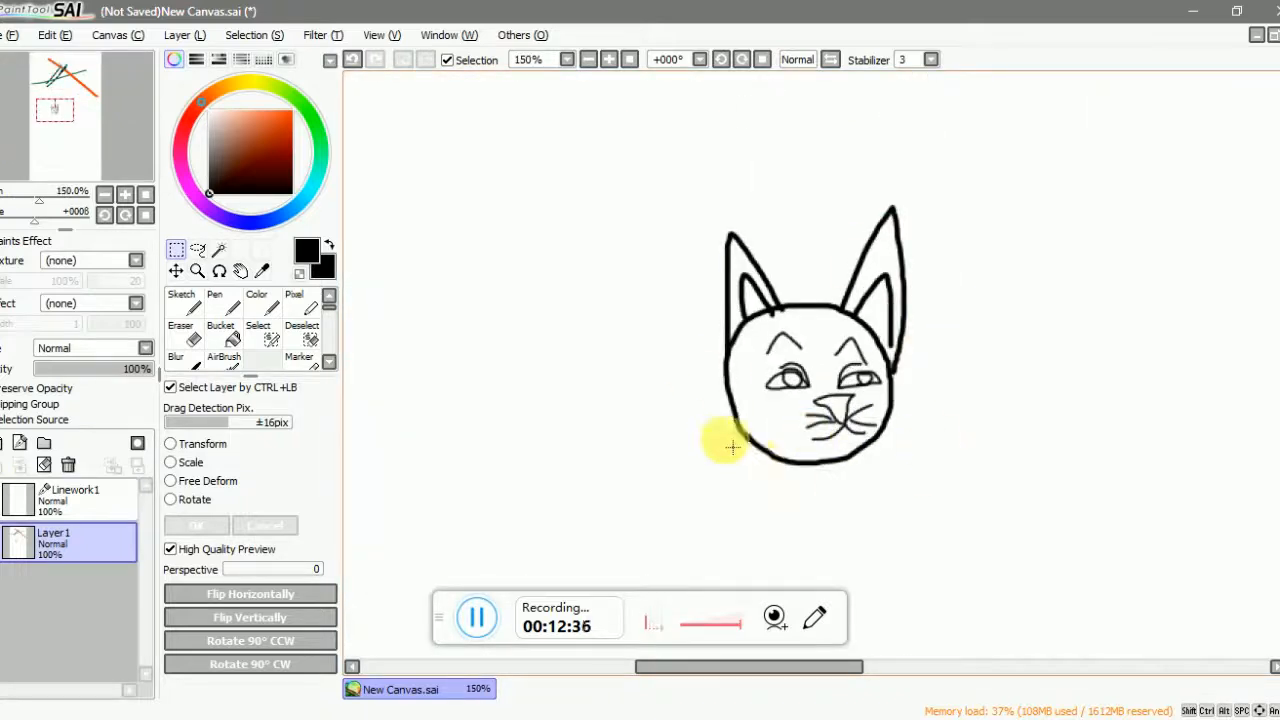
- Select the sketched cat head with a rectangular selection, cut it from Layer1 and paste it onto a new layer
scroll(677, 441, "down", 1)
scroll(679, 438, "up", 1)
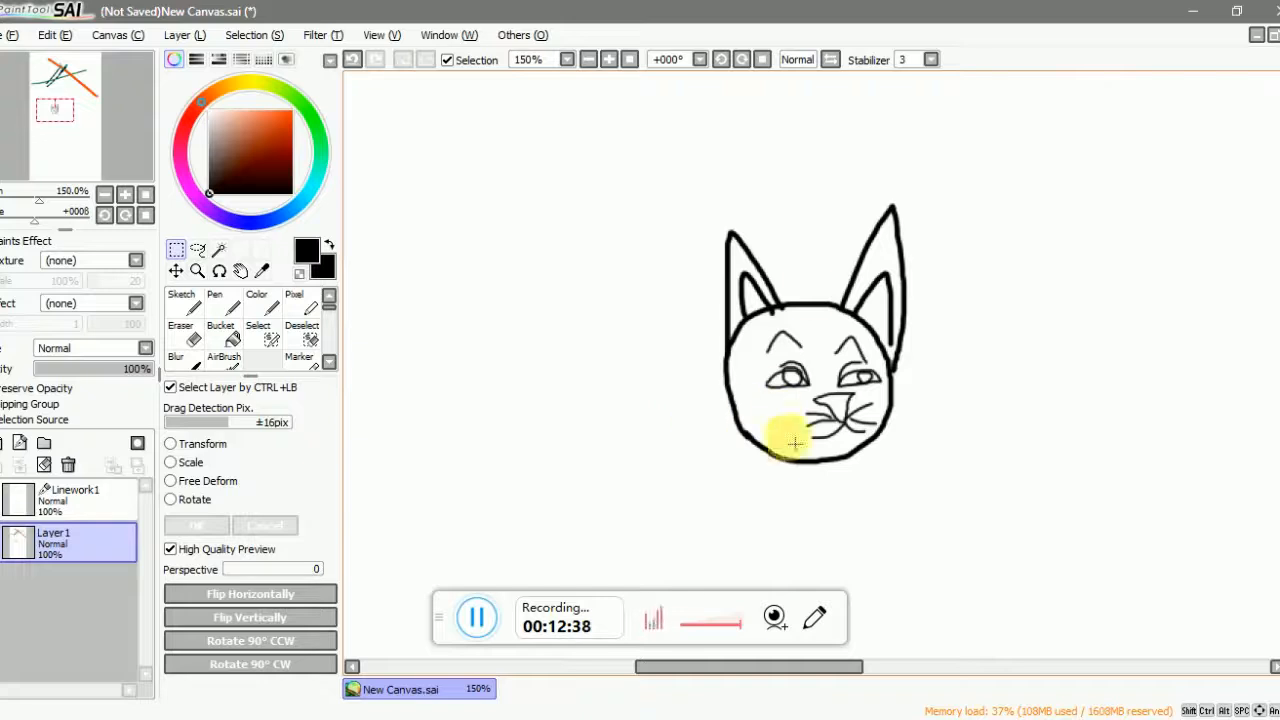
scroll(771, 229, "down", 4)
scroll(786, 429, "up", 5)
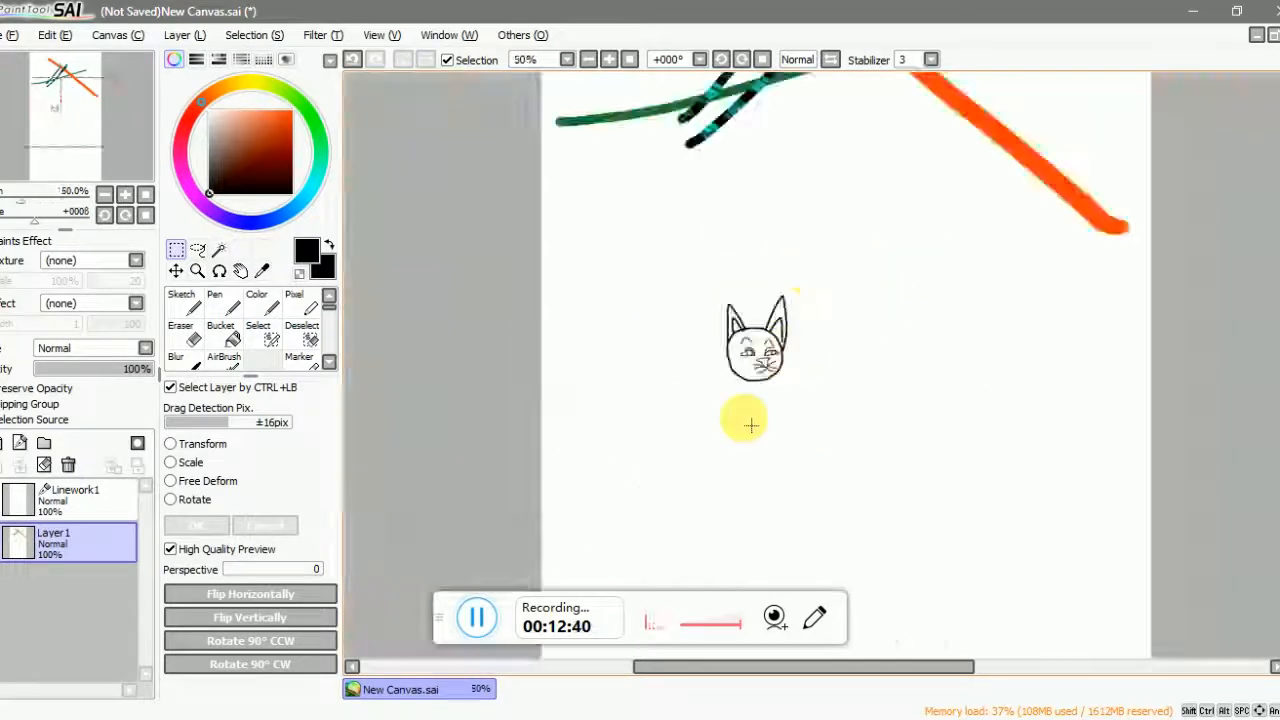
left_click_drag(525, 110, 985, 566)
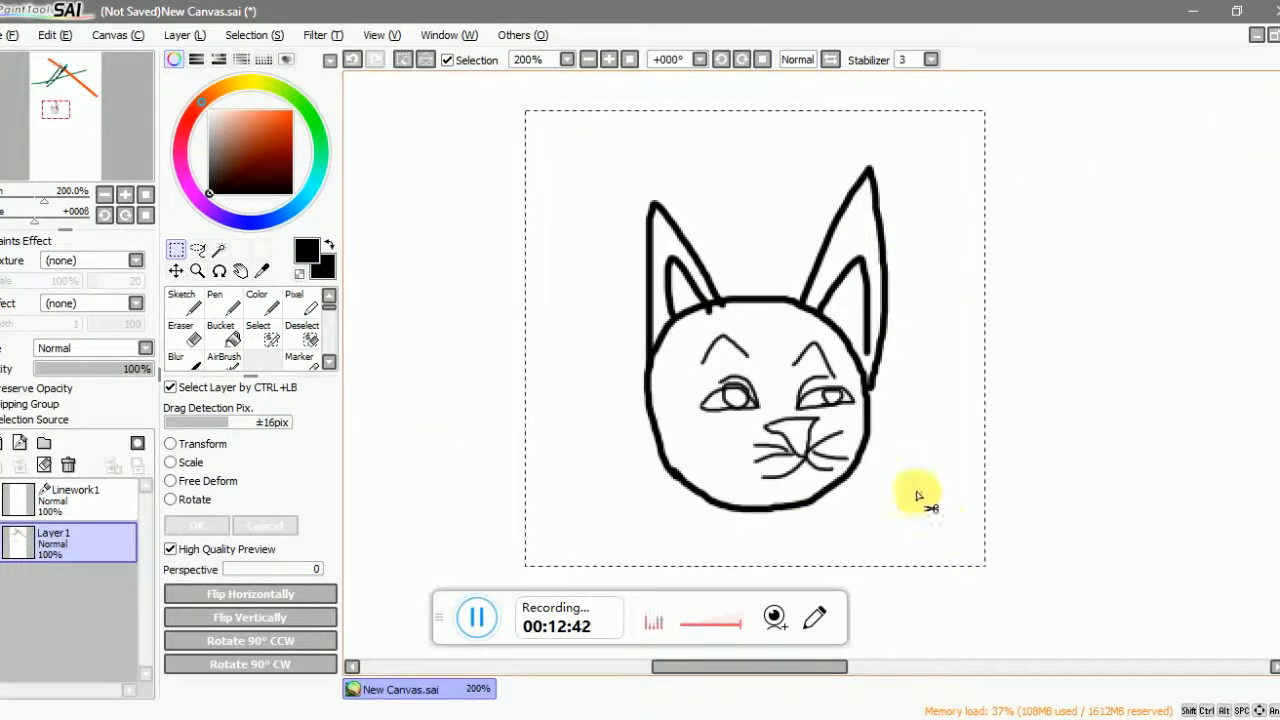
key("ctrl+x")
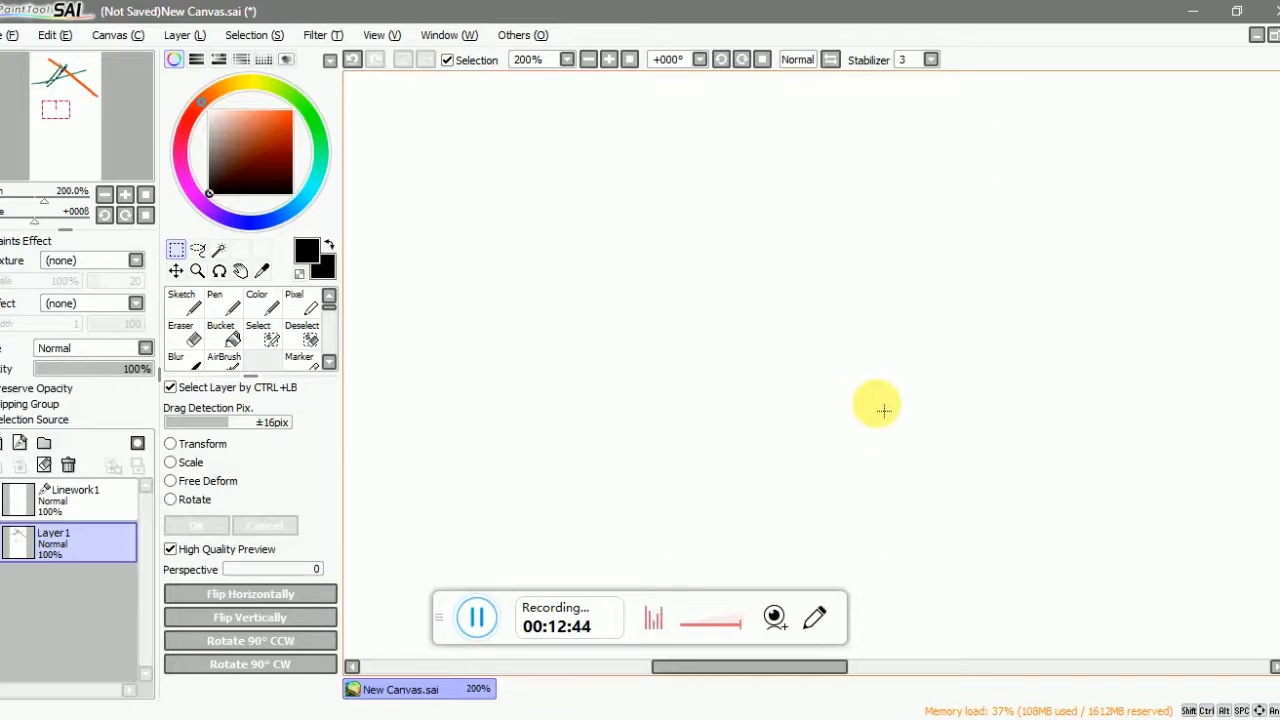
left_click(62, 37)
mouse_move(10, 35)
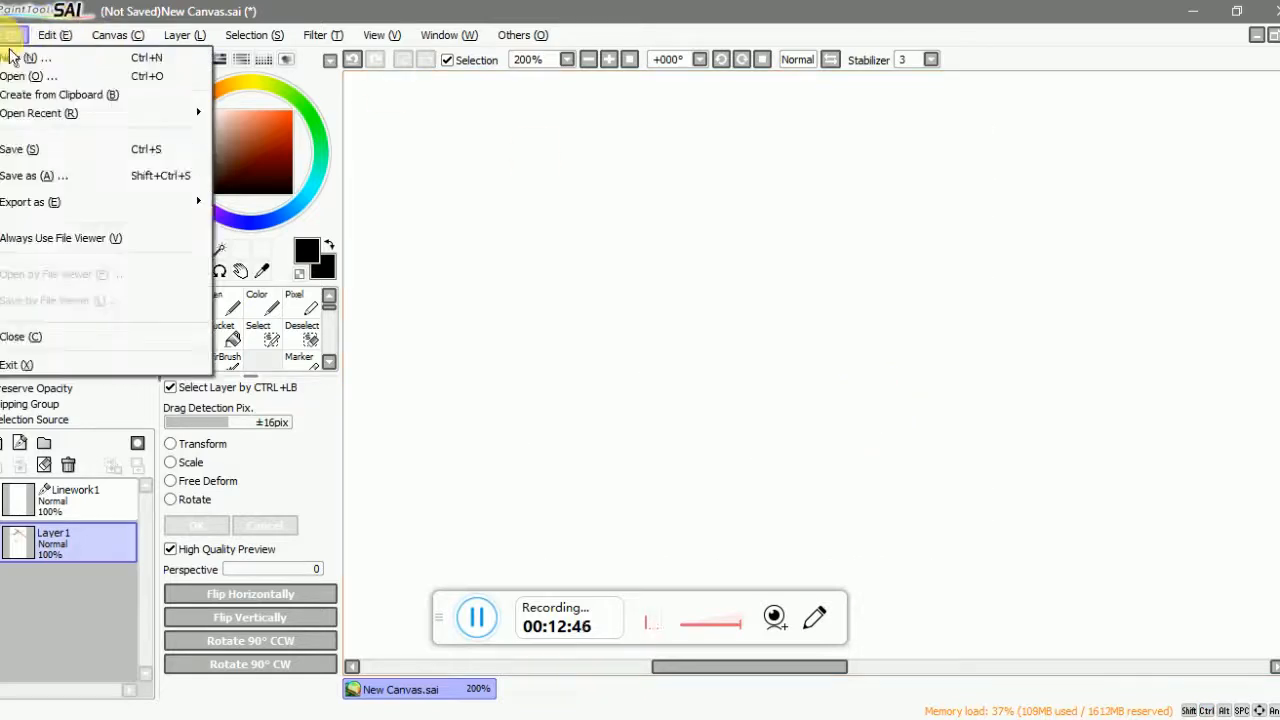
mouse_move(55, 35)
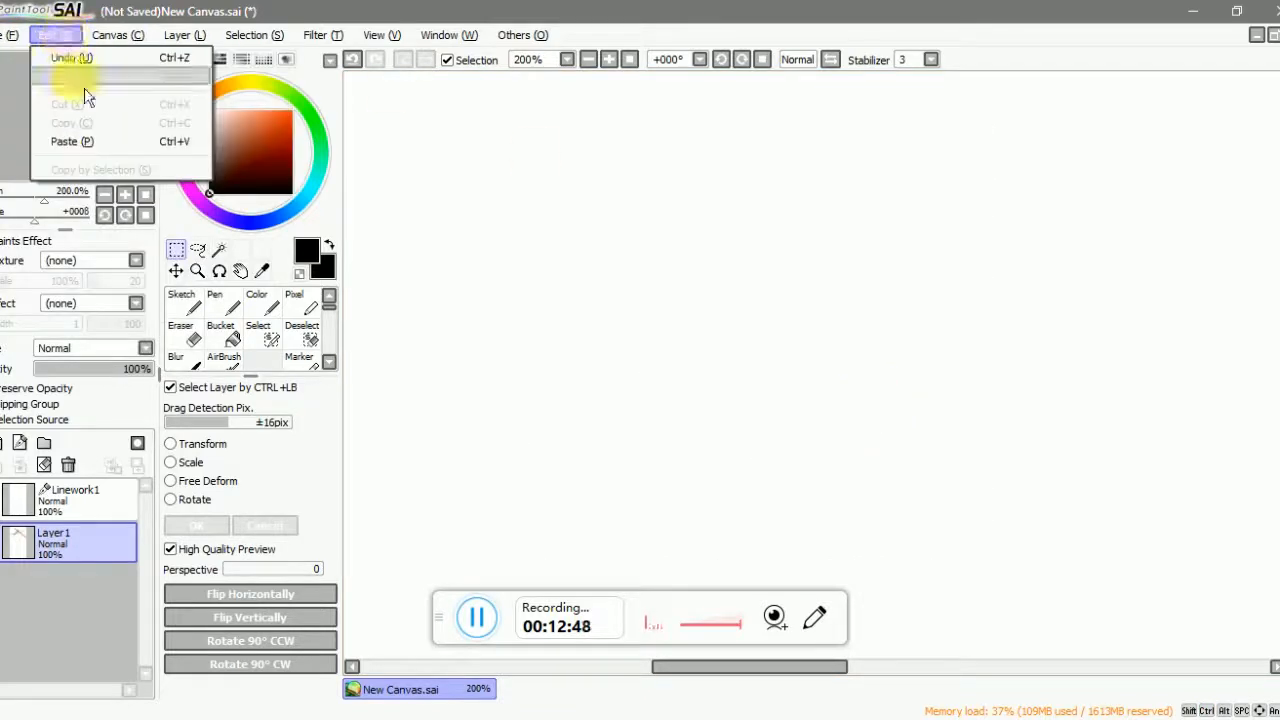
left_click(472, 16)
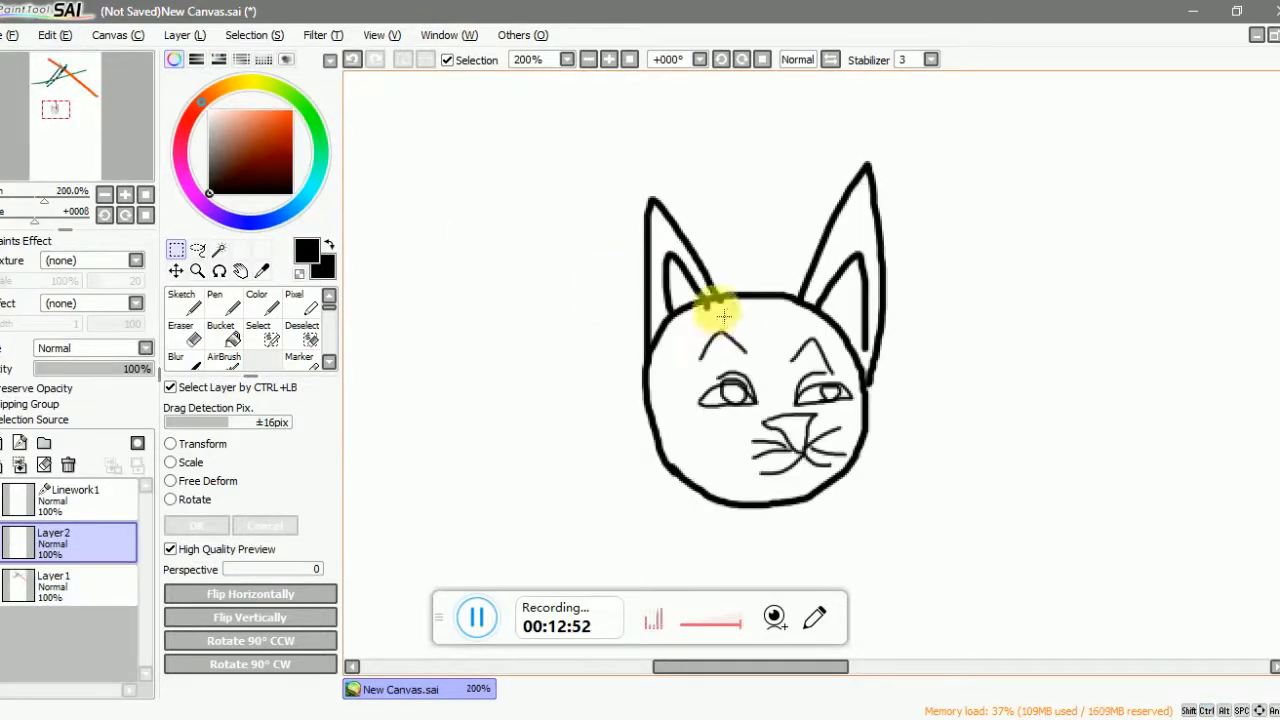
- Toggle the visibility of Layer1 and Layer2 to check which drawing sits on each layer
scroll(560, 437, "down", 1)
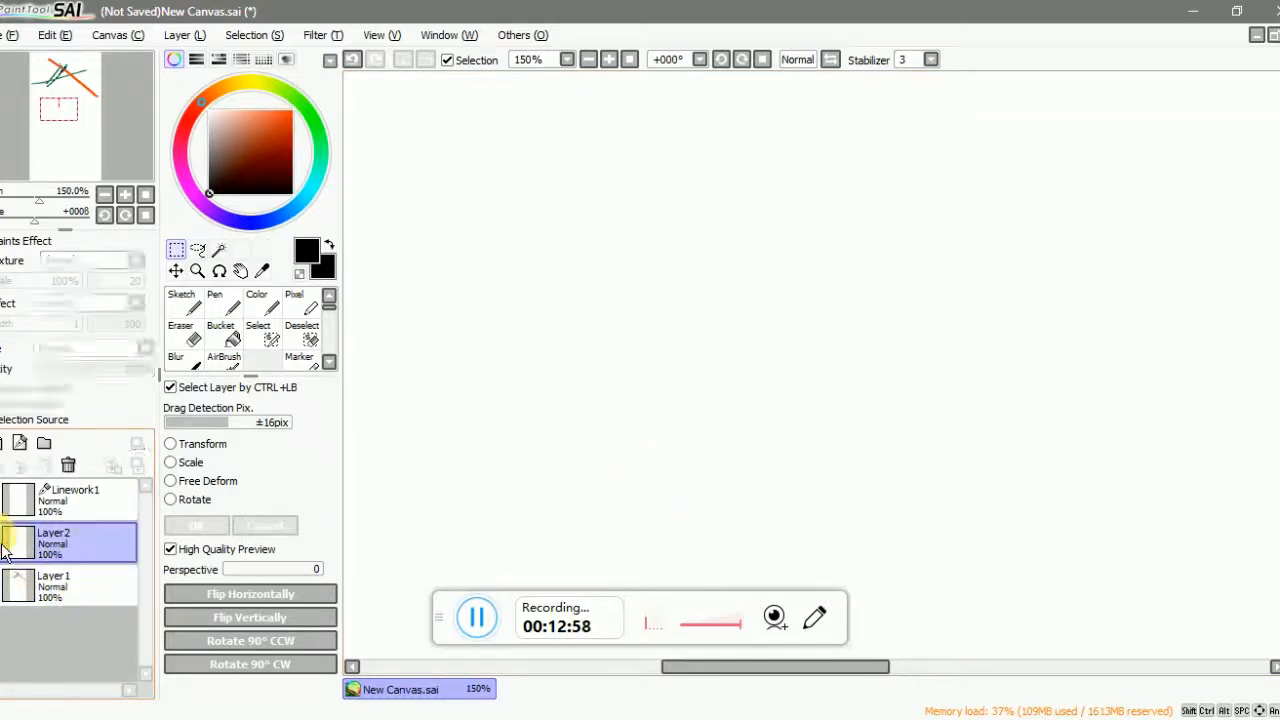
scroll(794, 429, "down", 4)
scroll(820, 433, "up", 2)
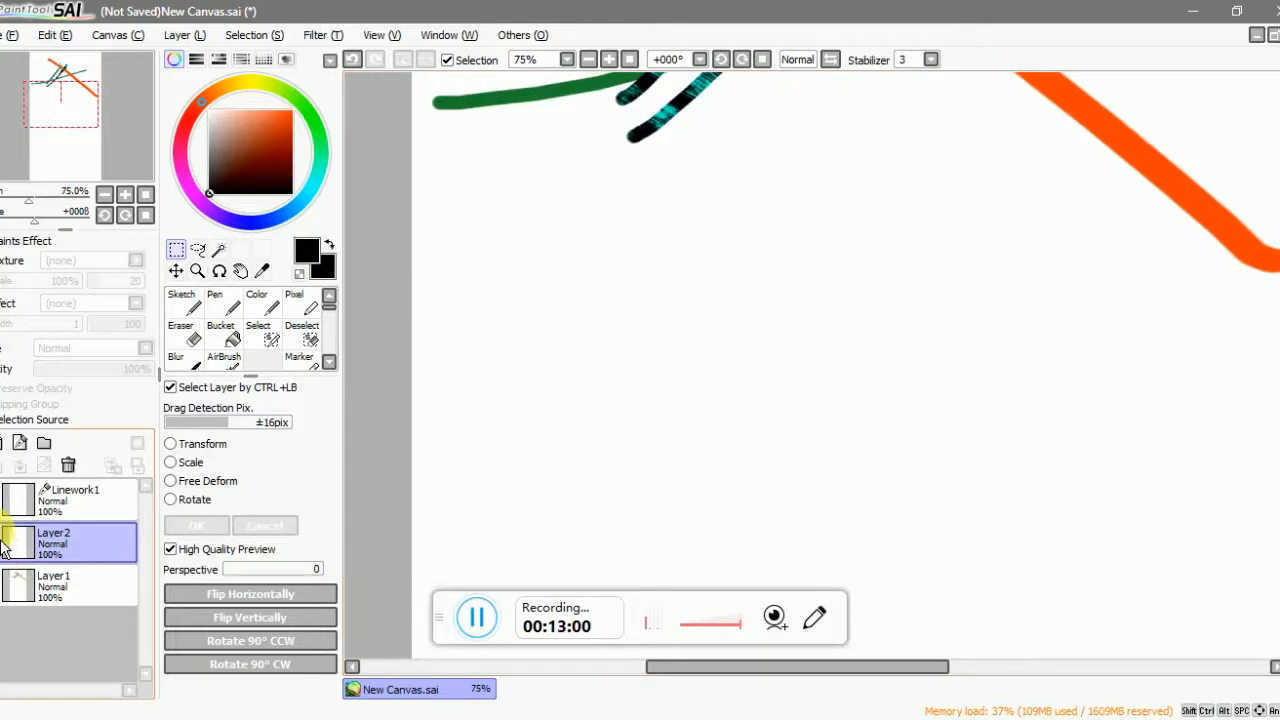
left_click(5, 590)
left_click(5, 590)
scroll(757, 532, "up", 4)
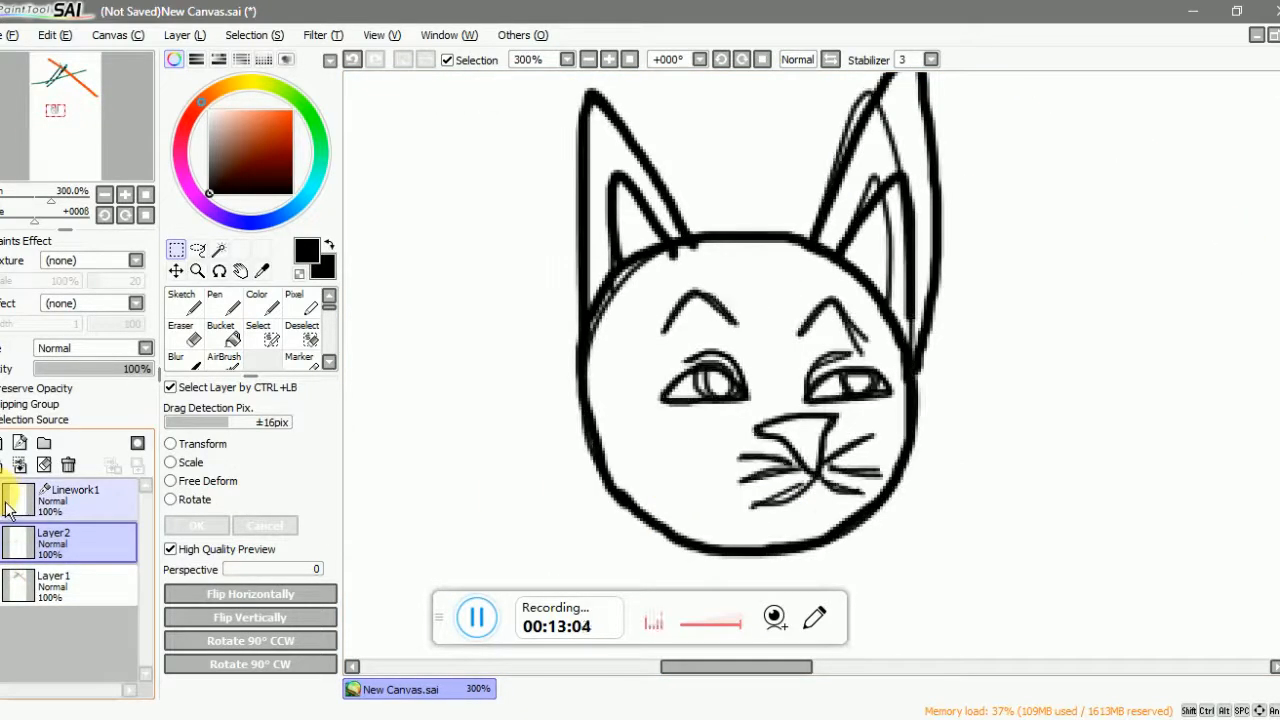
left_click(4, 545)
left_click(4, 545)
left_click(4, 545)
left_click(4, 545)
left_click(4, 545)
left_click(4, 545)
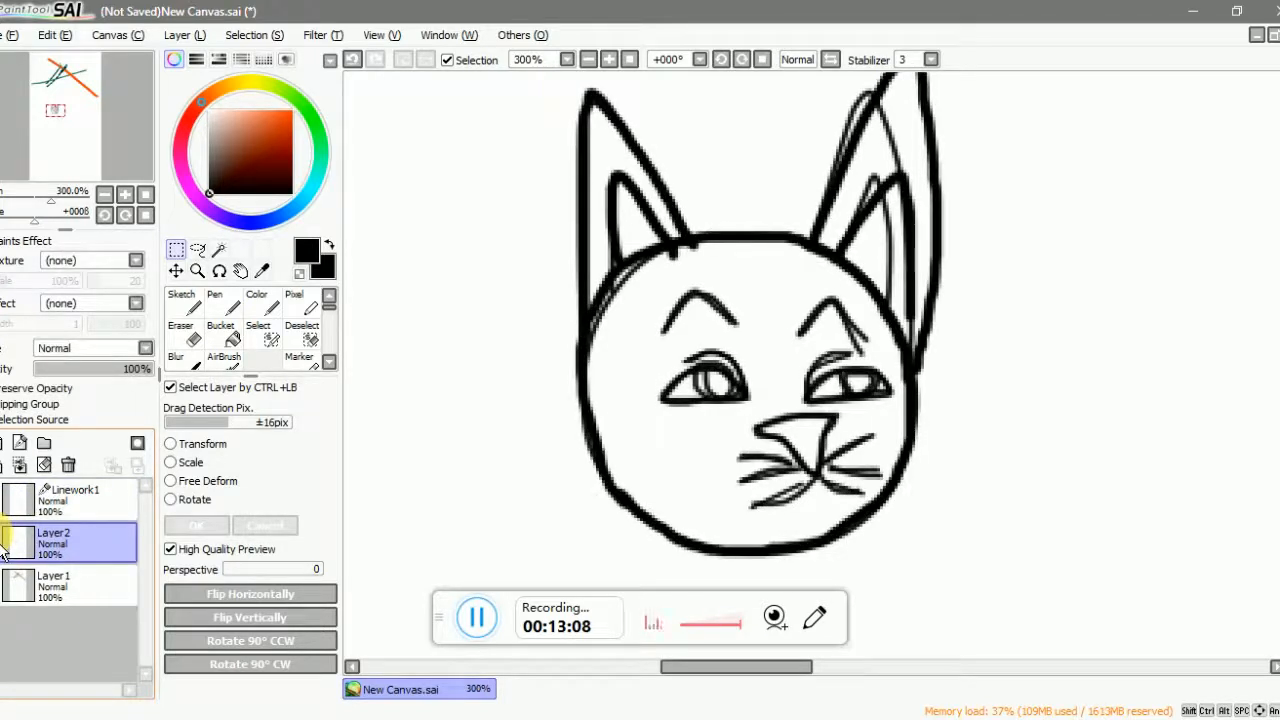
- Delete Layer2 with the sketched cat head
left_click(77, 474)
scroll(575, 343, "down", 2)
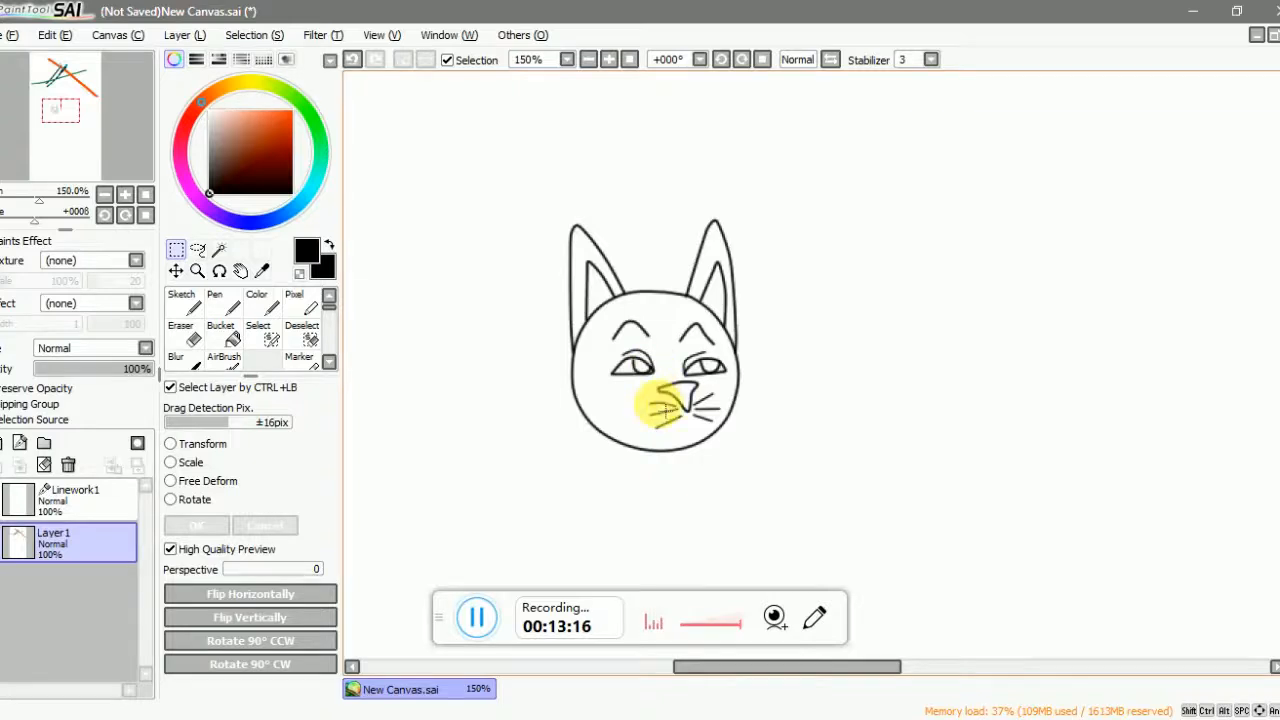
scroll(640, 390, "up", 2)
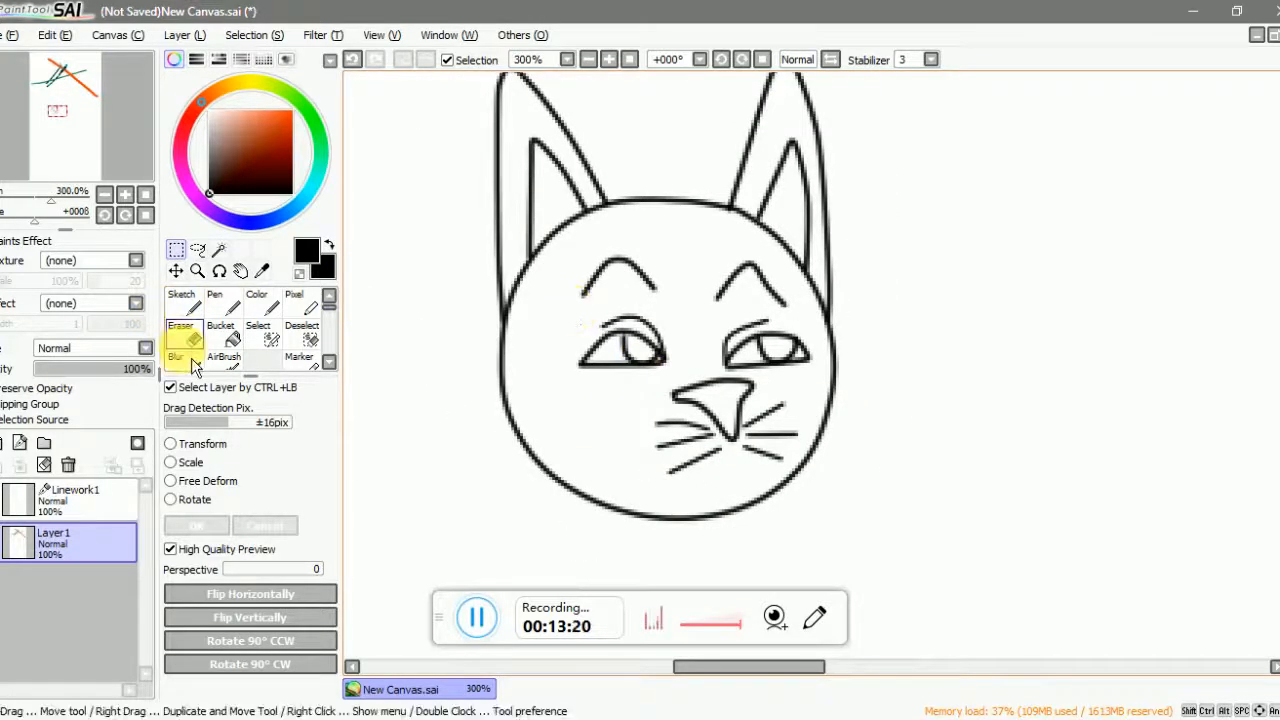
scroll(610, 420, "down", 4)
scroll(635, 435, "down", 2)
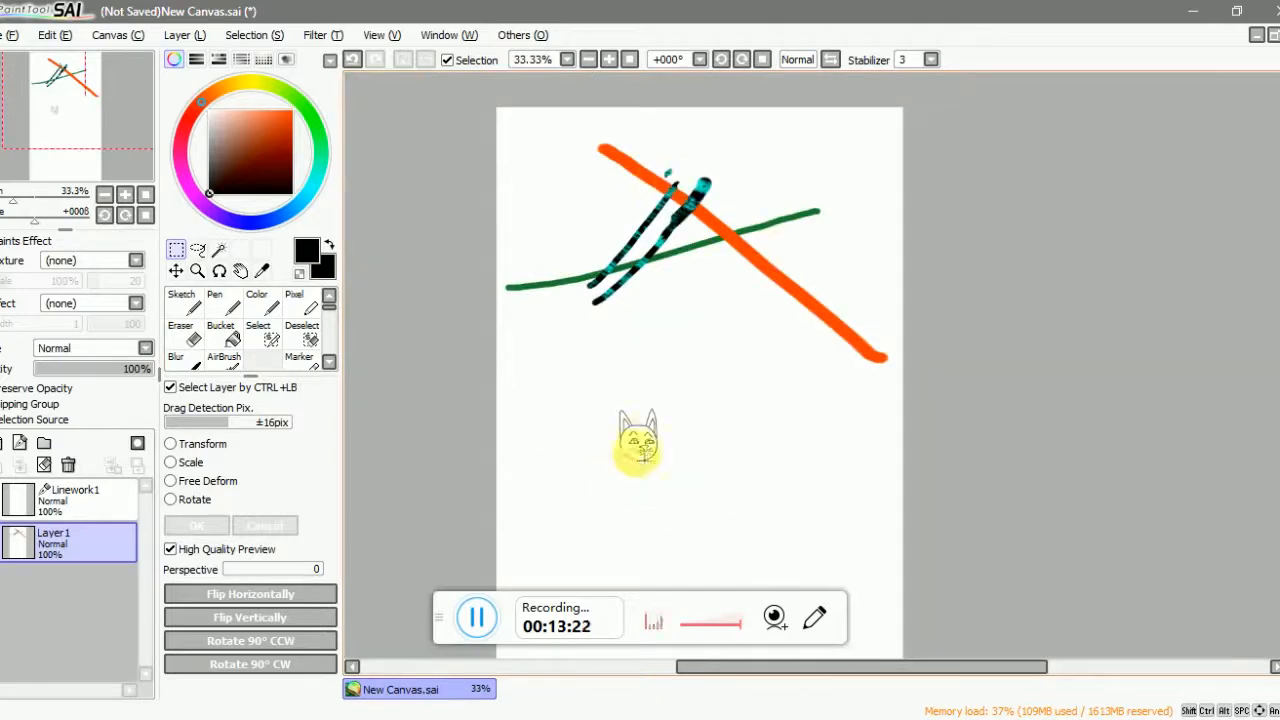
scroll(630, 470, "up", 7)
scroll(640, 370, "down", 2)
scroll(660, 345, "up", 1)
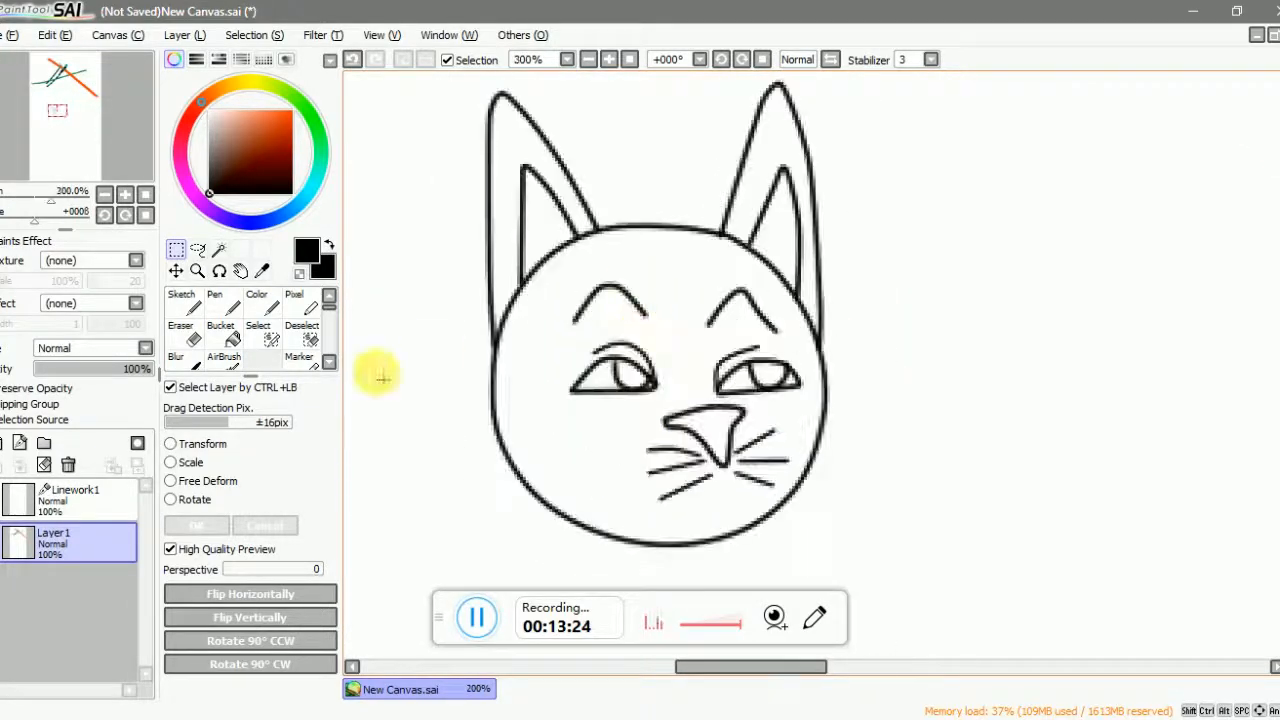
- Add a new linework layer below Layer1, and add two normal layers between it and Layer1
left_click(20, 444)
left_click_drag(70, 540, 72, 600)
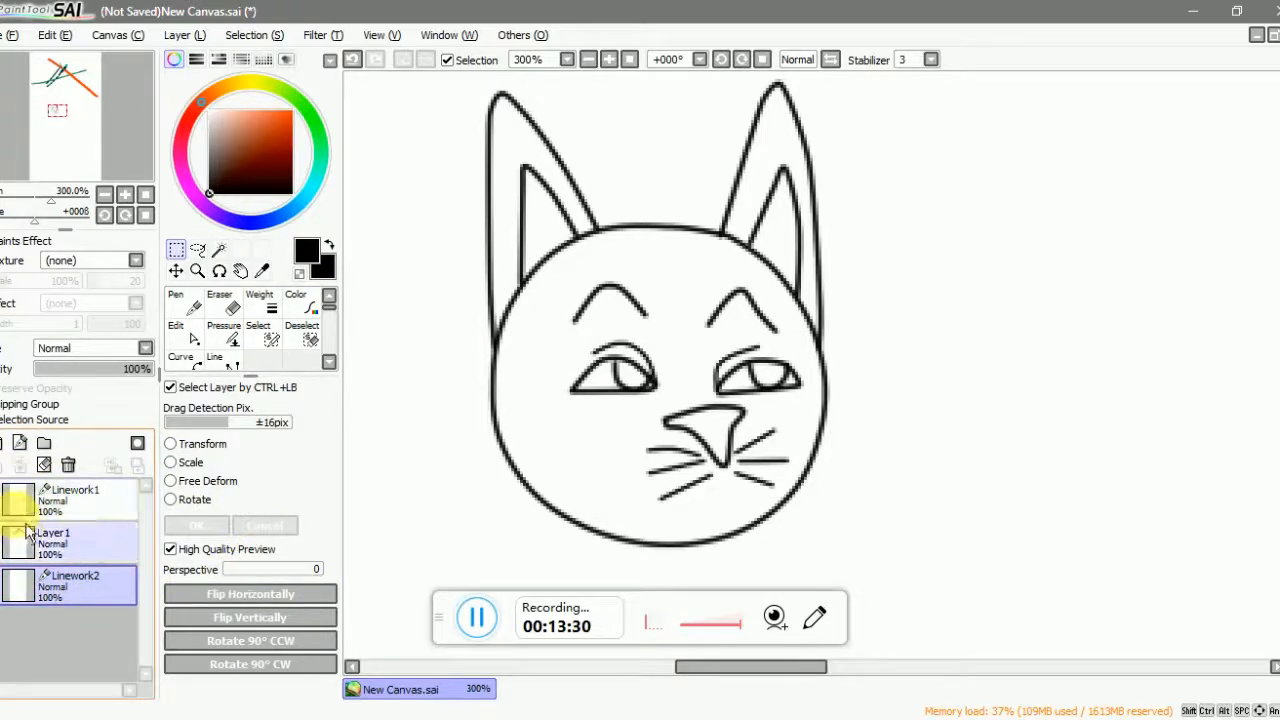
left_click(14, 462)
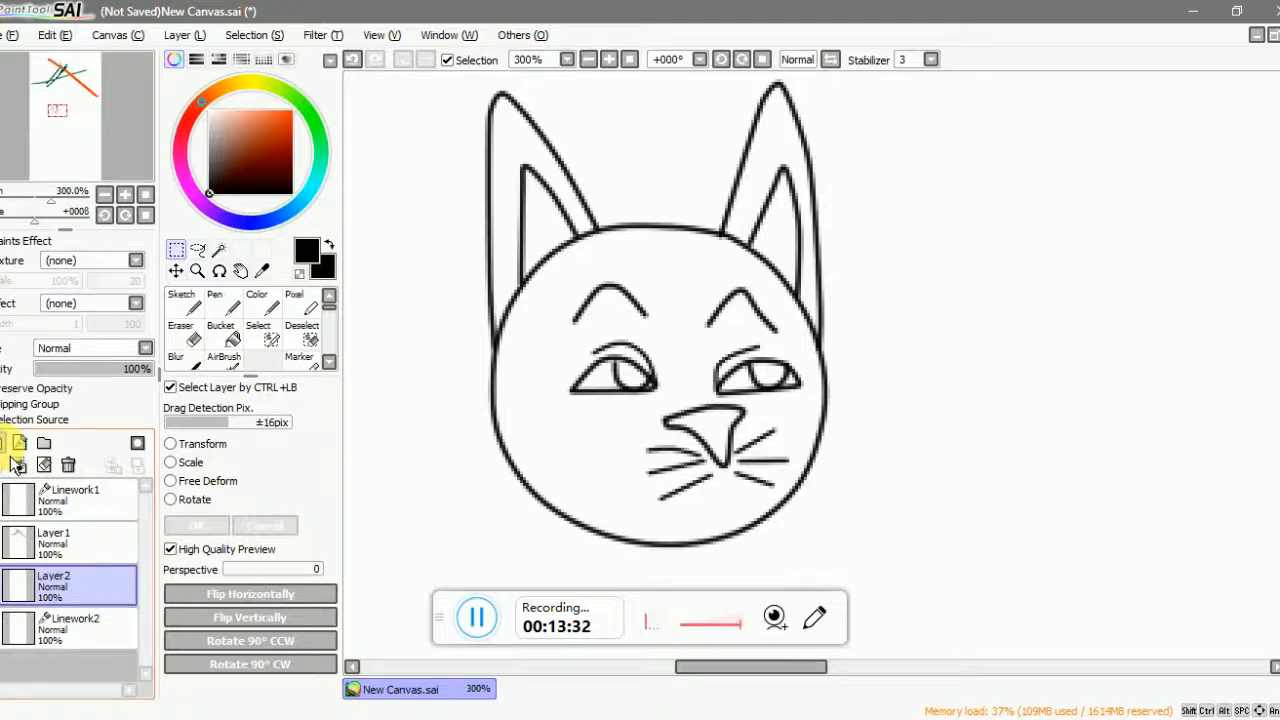
left_click(17, 462)
- Make Layer2 the active layer and prepare the Bucket tool with bright yellow as the fill color
left_click(80, 610)
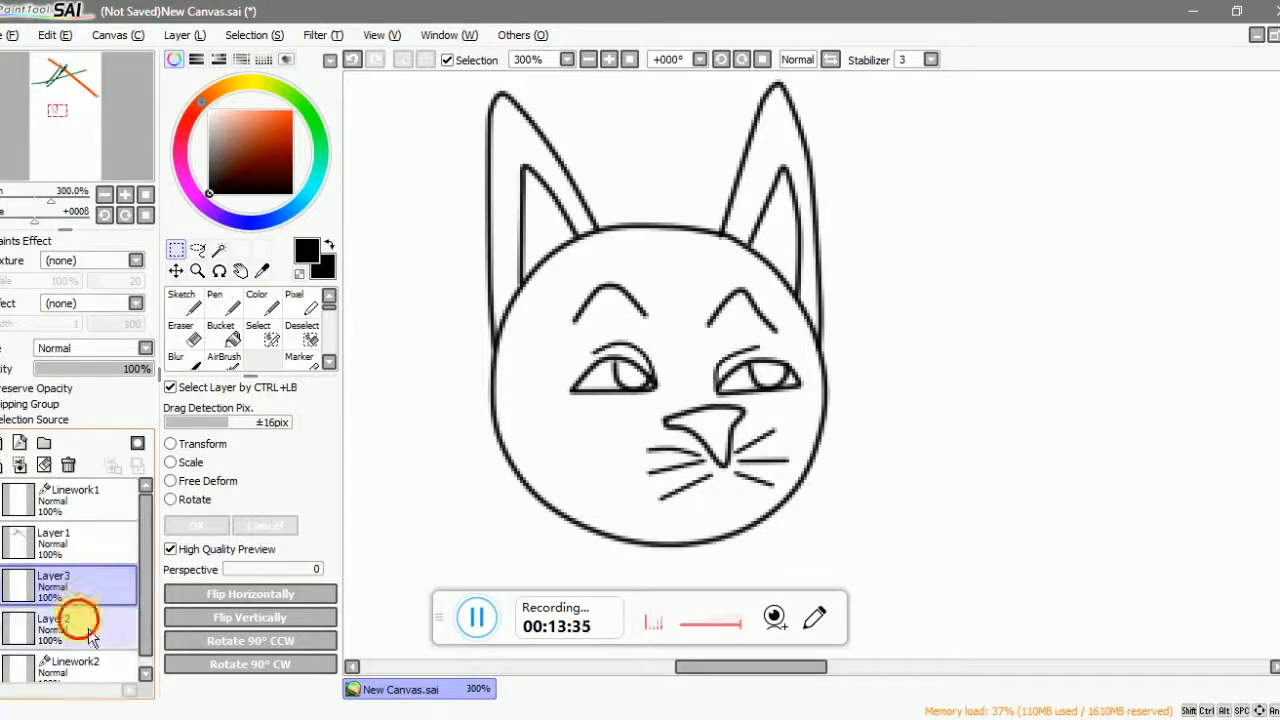
left_click(224, 336)
scroll(646, 409, "up", 1)
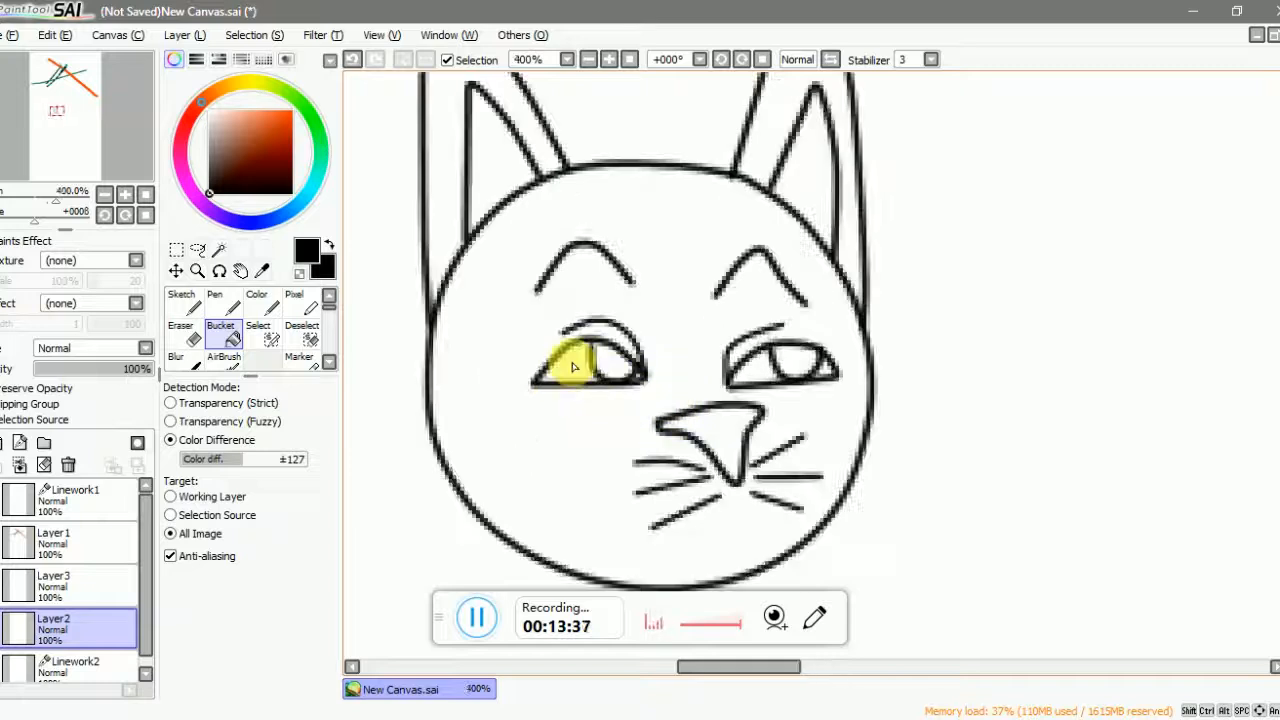
left_click_drag(276, 96, 250, 84)
left_click(291, 110)
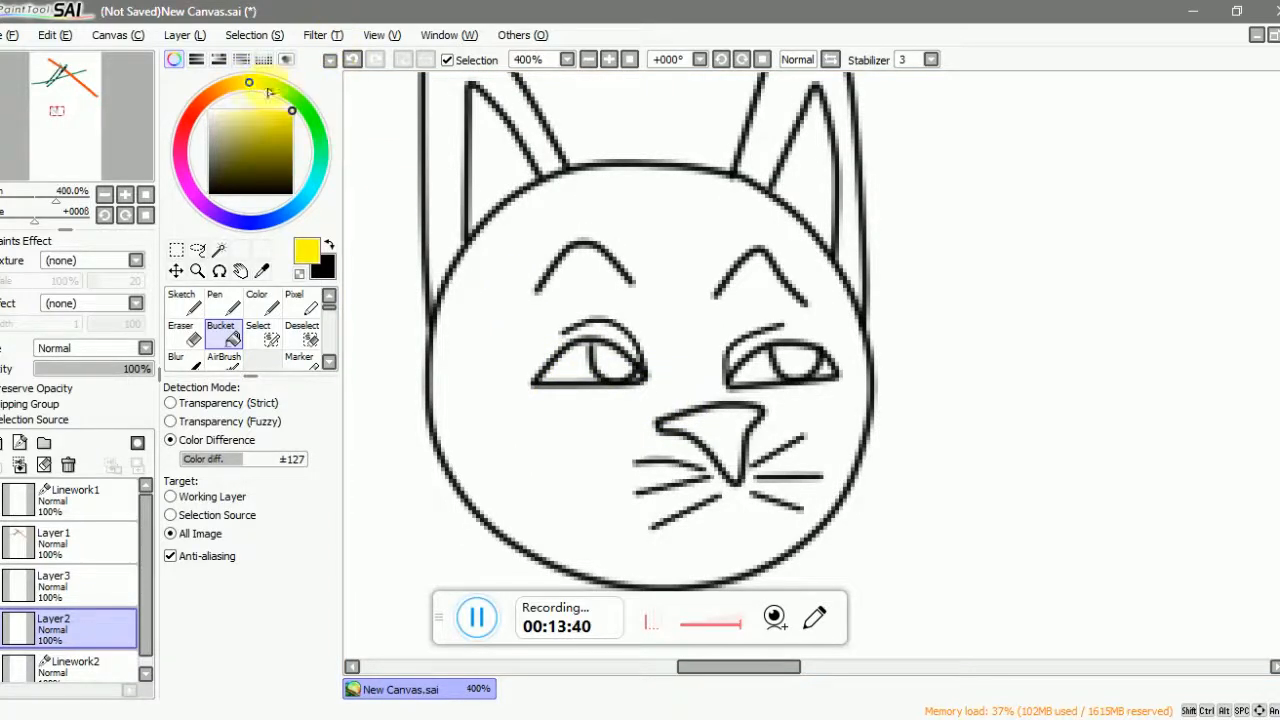
- Try filling the inside of the cat's left eye with yellow at a Bucket color difference of ±255, and undo the fill
left_click_drag(251, 465, 222, 472)
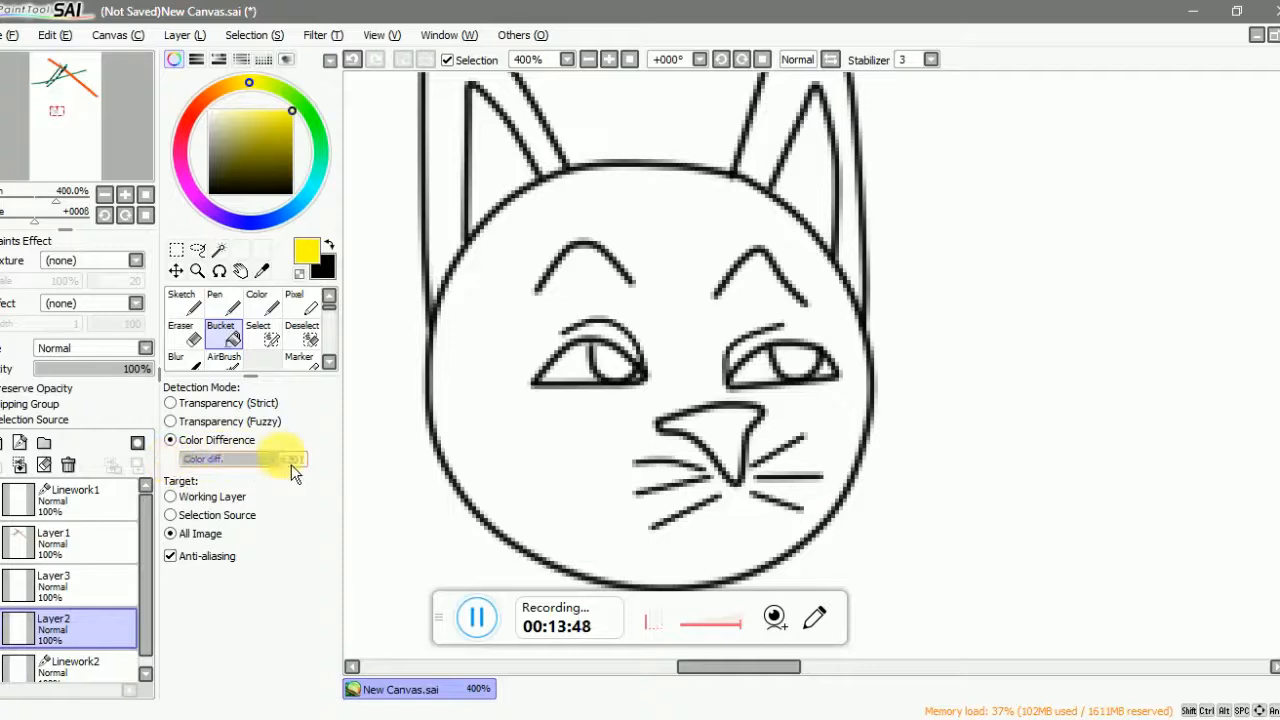
left_click_drag(319, 464, 324, 464)
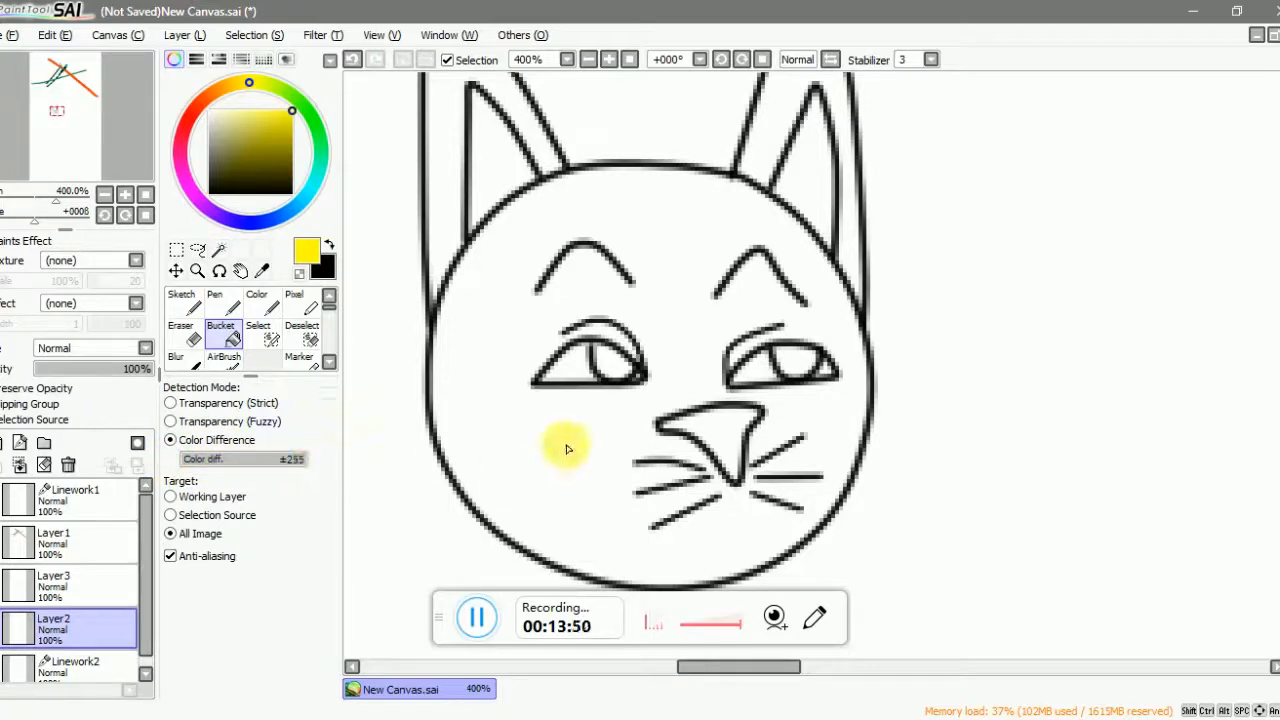
left_click(578, 373)
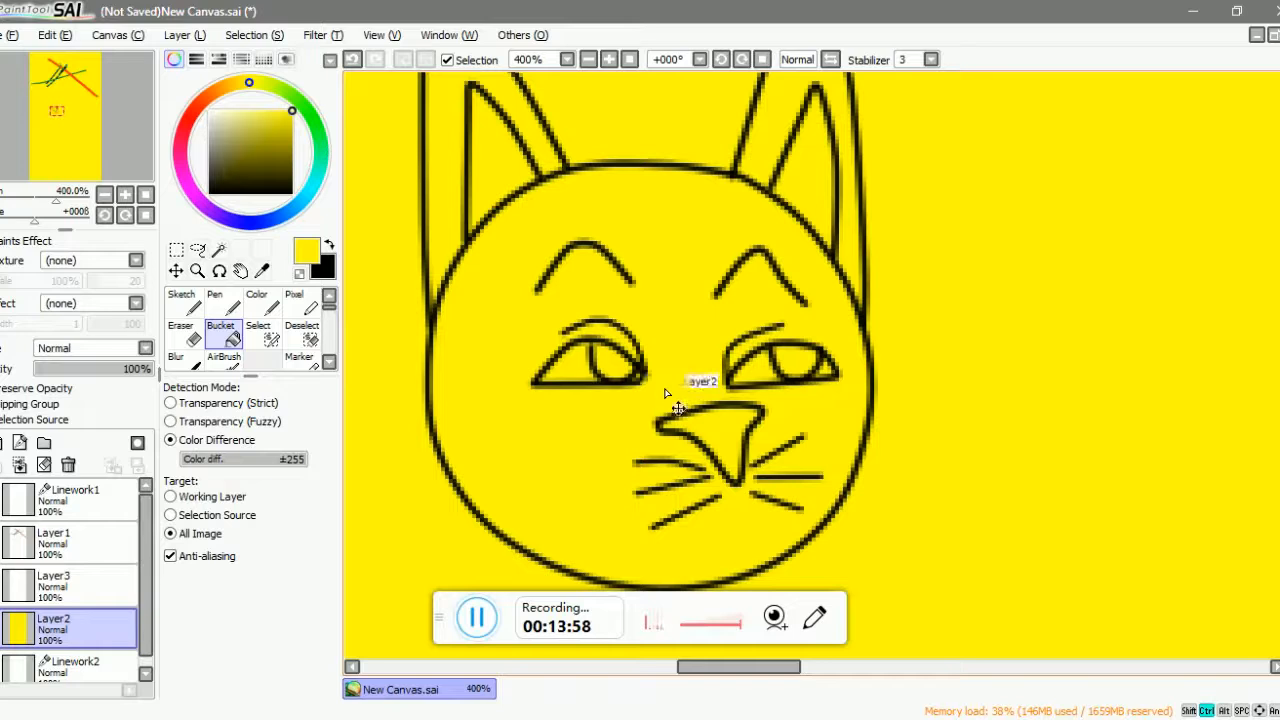
key("ctrl+z")
- Set the Bucket's color difference to ±0 and turn off its anti-aliasing
left_click_drag(270, 460, 146, 465)
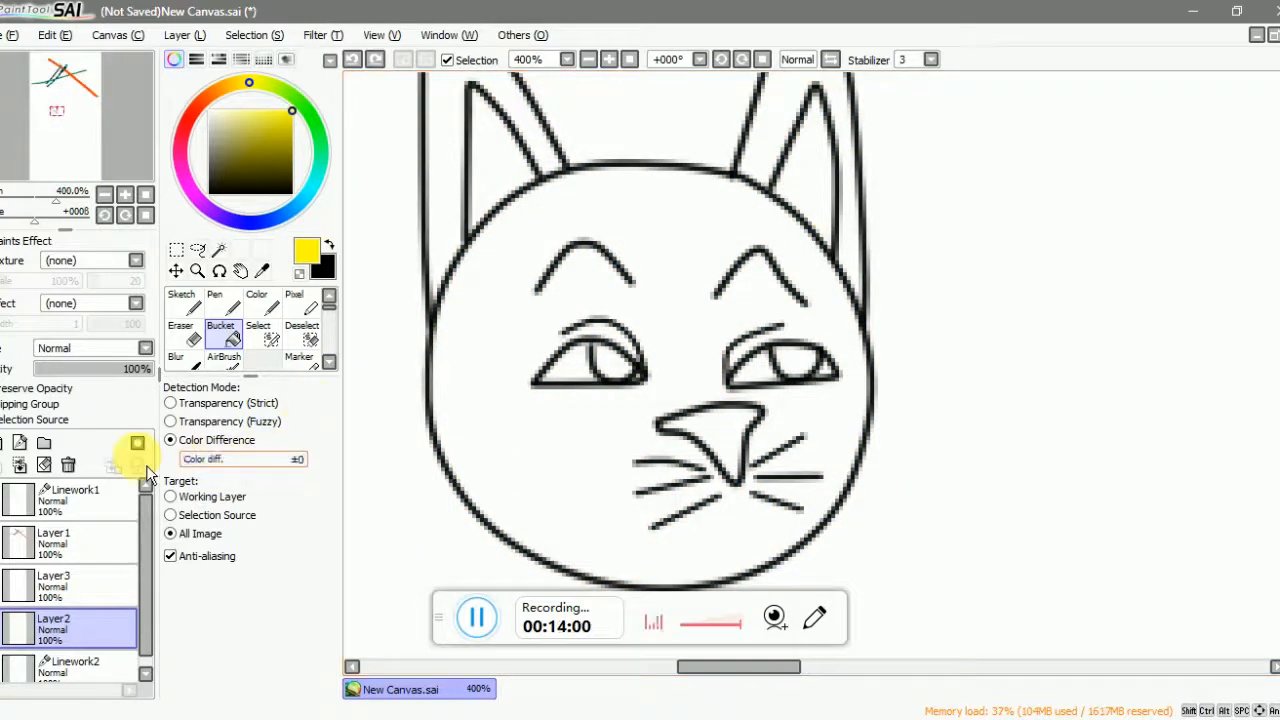
left_click(200, 556)
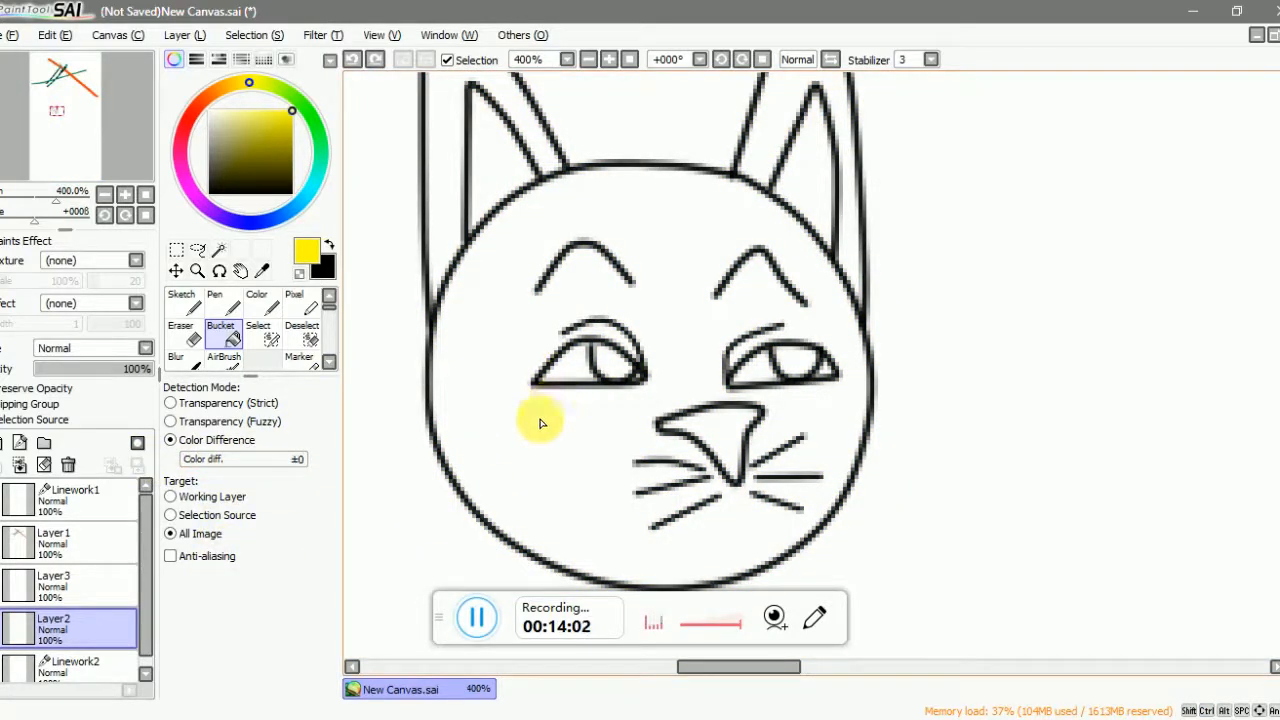
- Try filling the cat's face on Layer2 with yellow using the Bucket at color difference ±0, and check the fill's edges
left_click(492, 461)
scroll(480, 451, "up", 3)
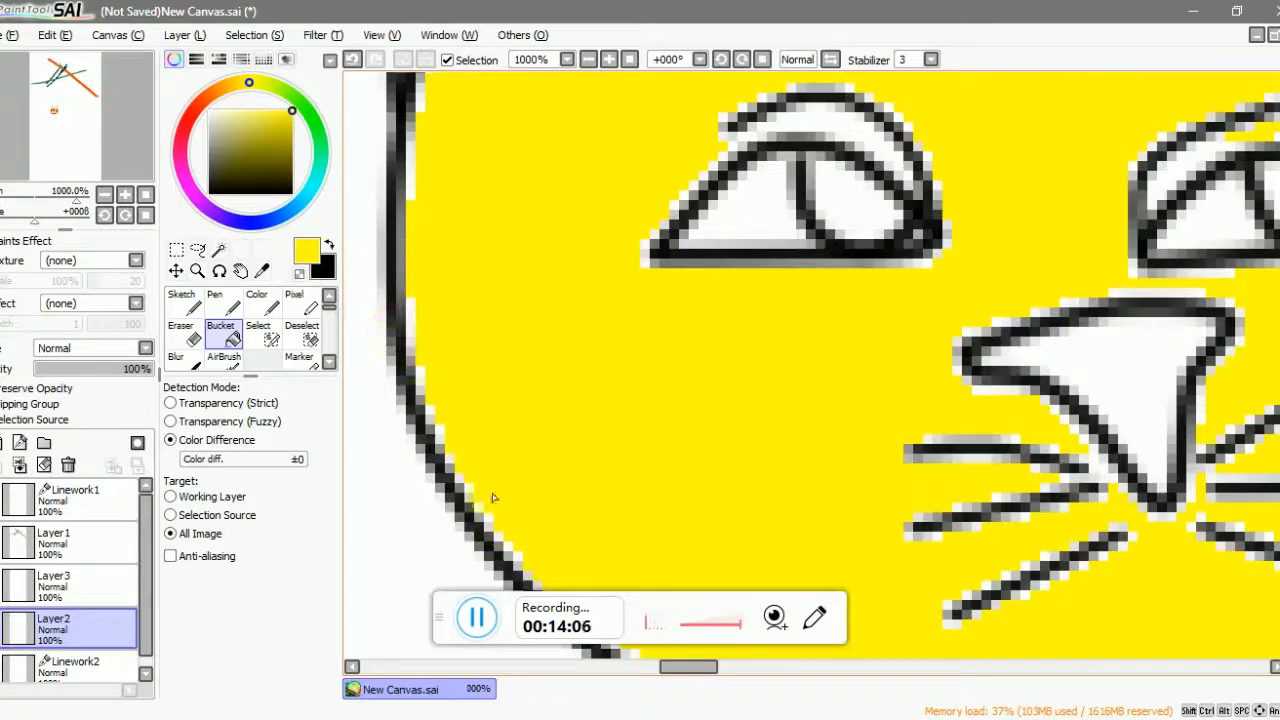
scroll(492, 498, "down", 2)
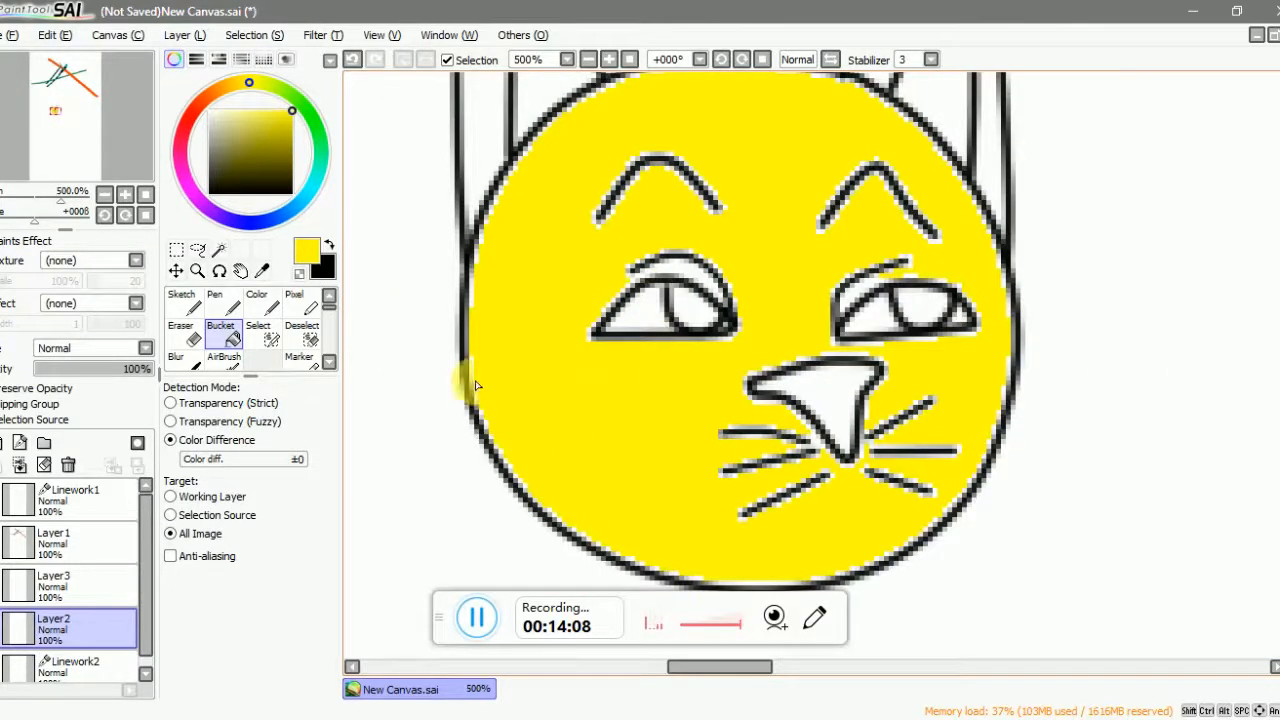
scroll(476, 385, "up", 2)
scroll(500, 392, "down", 4)
scroll(698, 323, "up", 1)
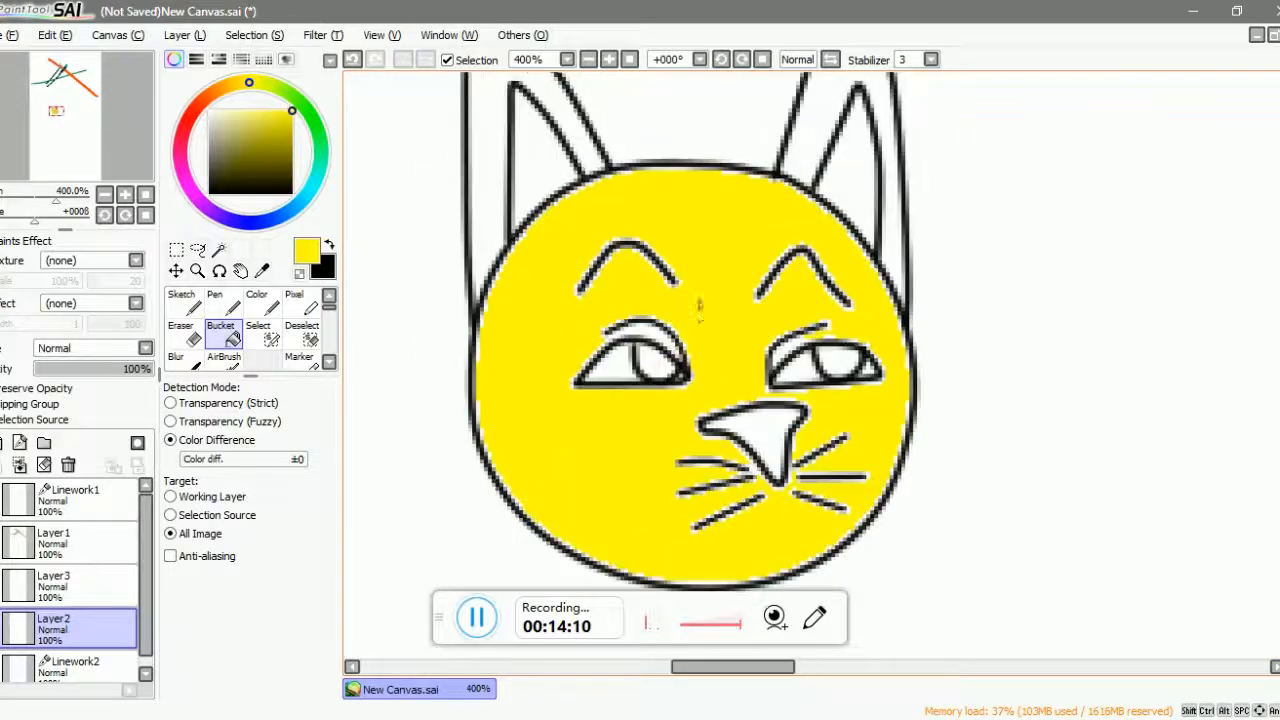
key("ctrl+z")
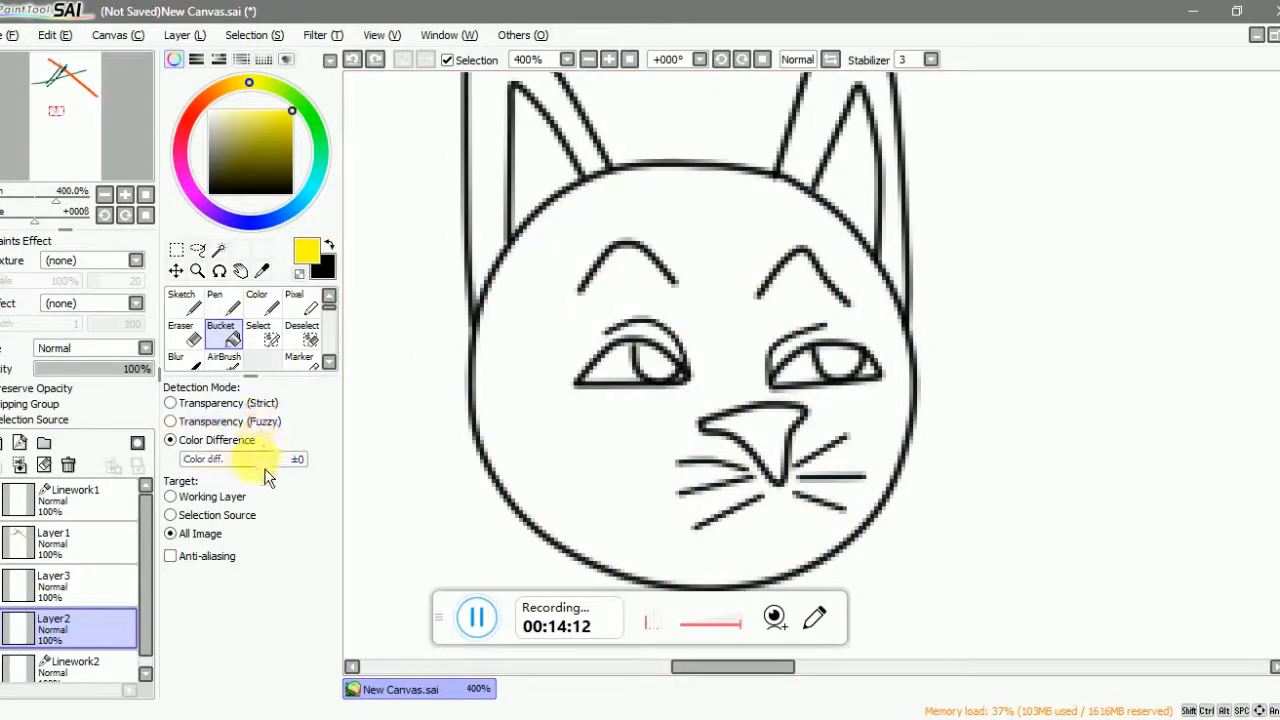
- Set the Bucket's color difference to ±155 with anti-aliasing on, and test a yellow fill on the cat's face
left_click(263, 462)
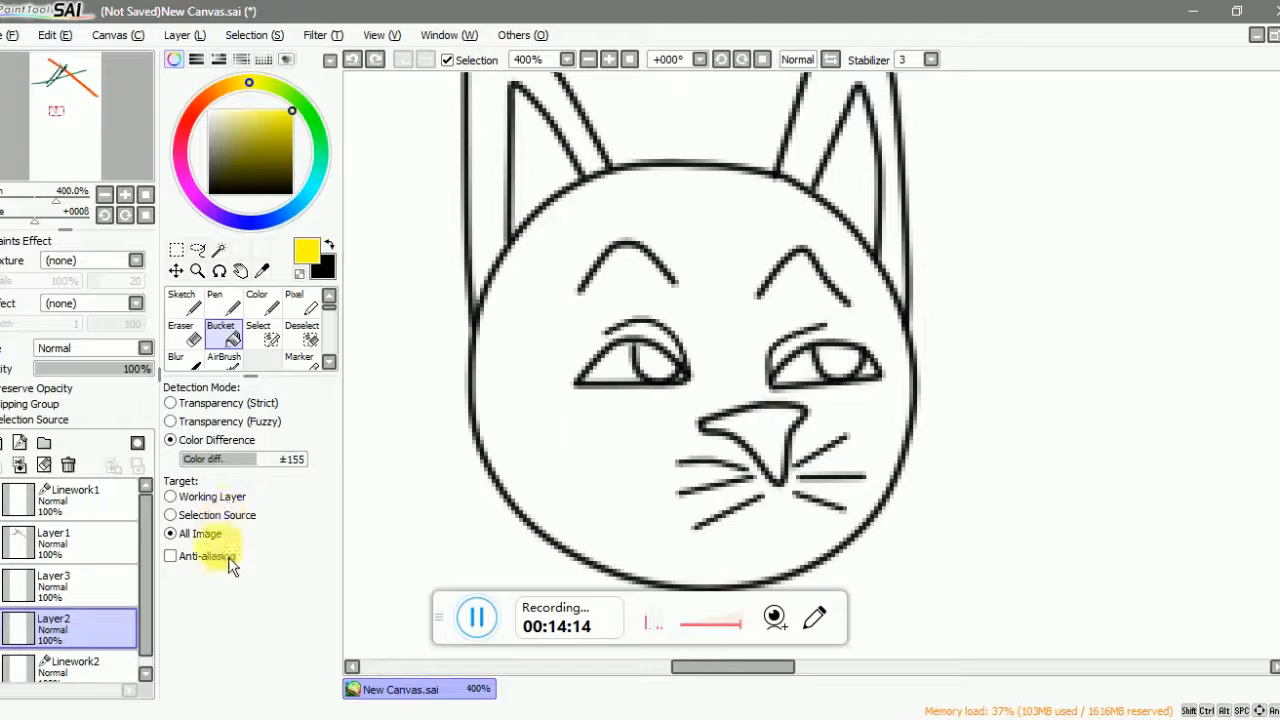
left_click(515, 461)
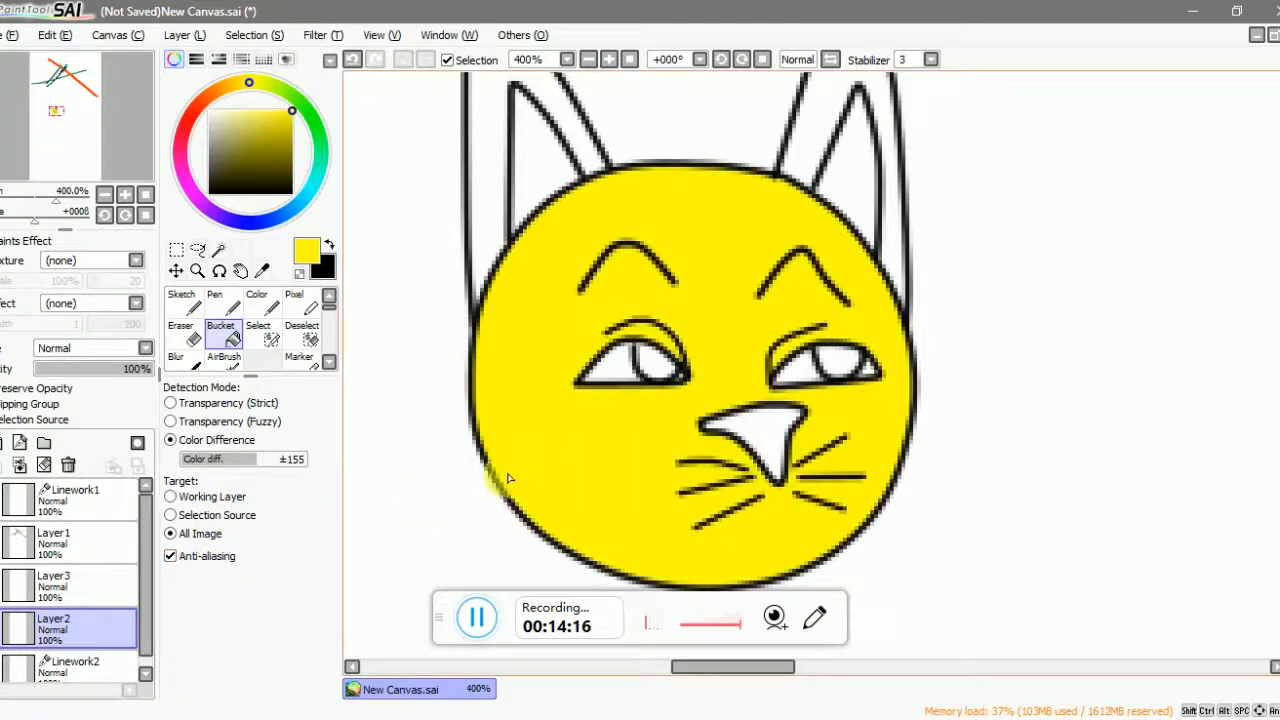
scroll(510, 470, "up", 4)
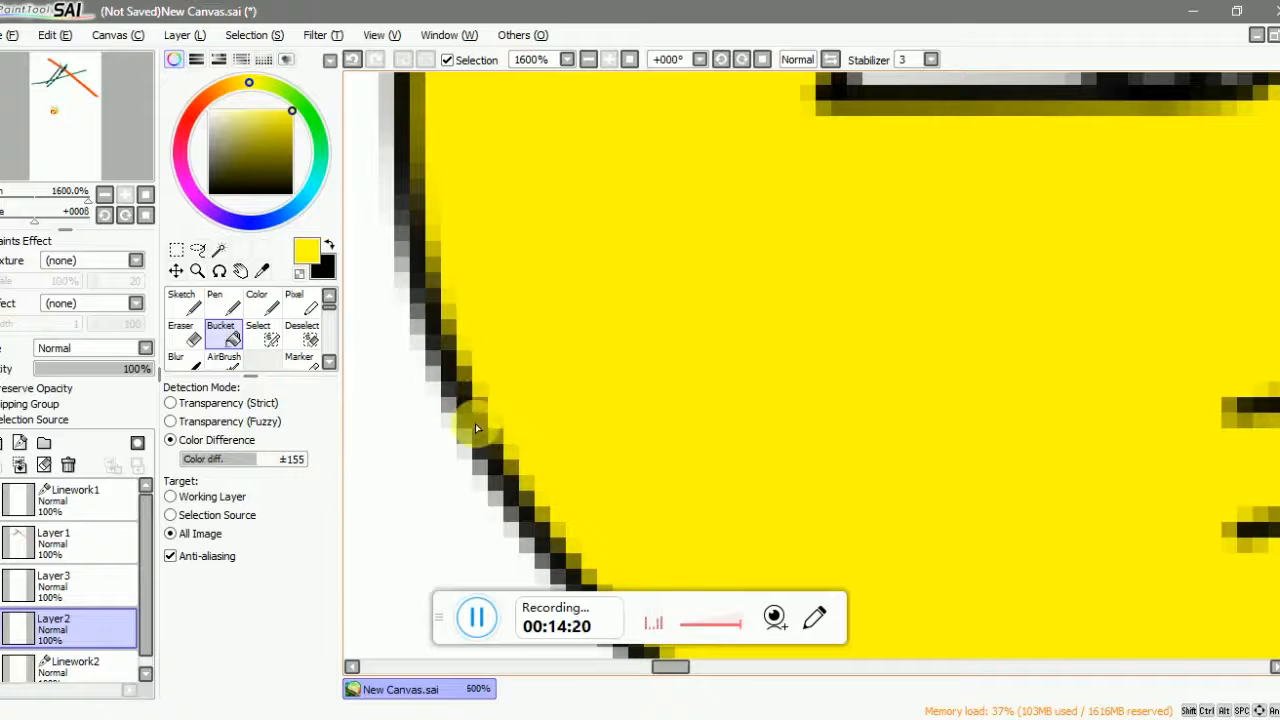
scroll(482, 410, "down", 7)
scroll(590, 240, "up", 1)
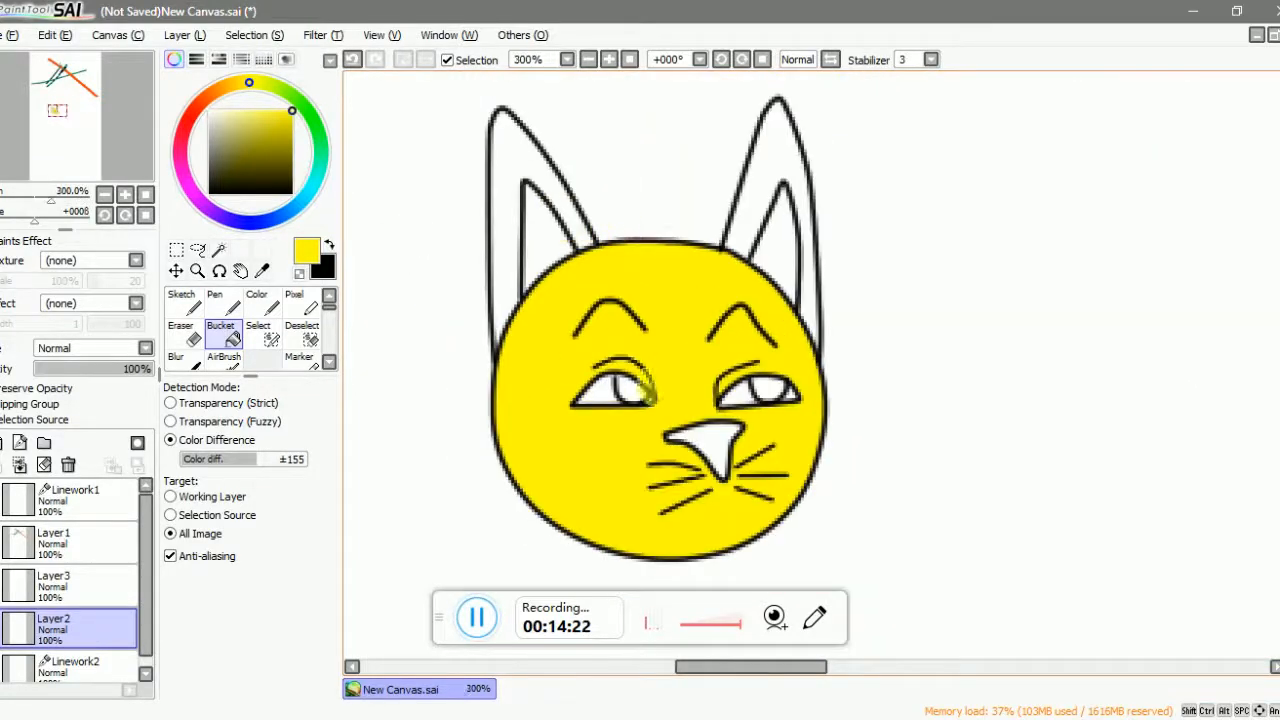
key("ctrl+z")
- Try filling the left eye with yellow, and undo and redo the fill to compare its edges
scroll(630, 395, "up", 3)
left_click(590, 370)
key("ctrl+z")
scroll(566, 374, "up", 2)
left_click(525, 400)
key("ctrl+z")
key("ctrl+y")
key("ctrl+z")
key("ctrl+y")
key("ctrl+z")
- Try filling the outer section of the left eye with yellow at color difference ±49
left_click_drag(252, 455, 206, 459)
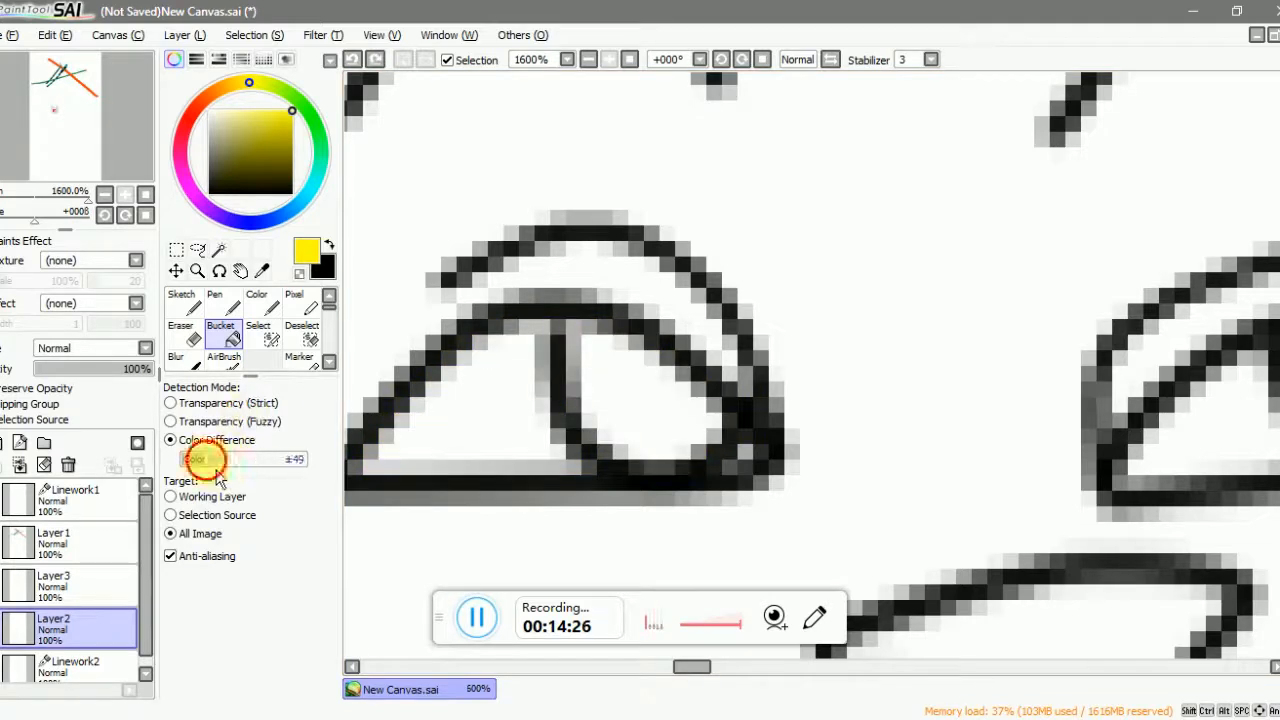
left_click(540, 410)
scroll(604, 388, "down", 1)
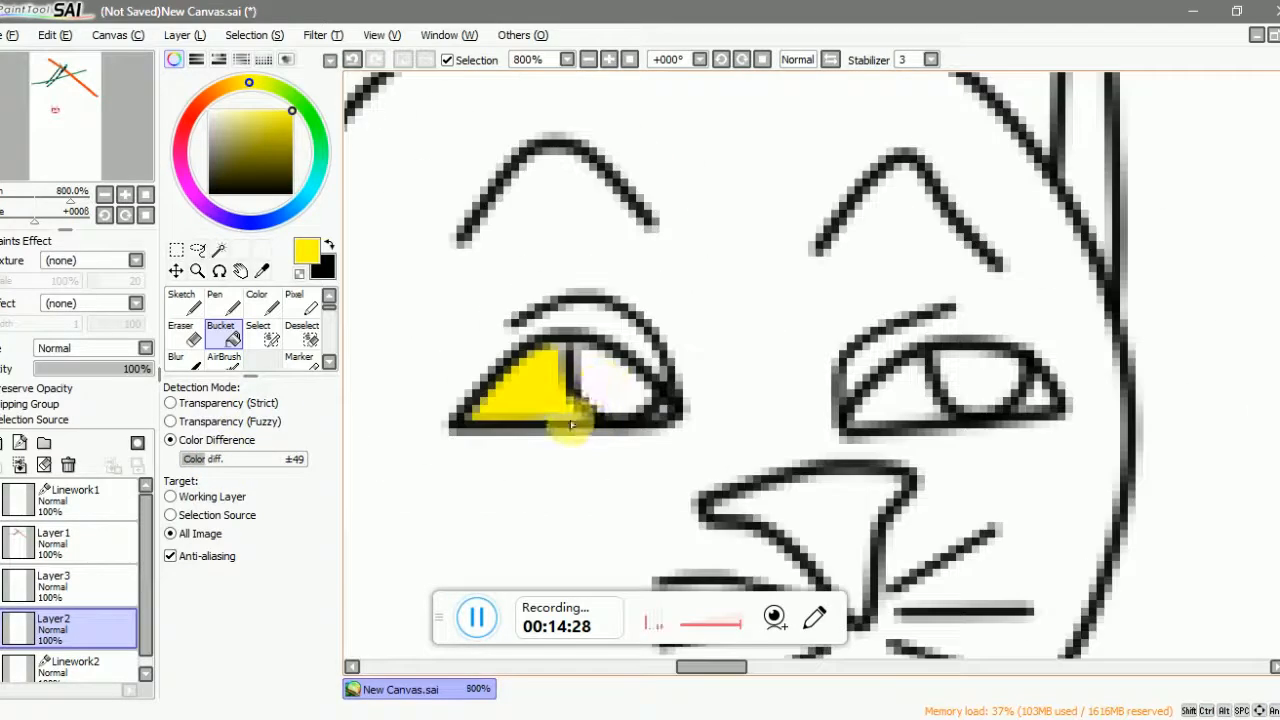
scroll(551, 390, "up", 1)
key("ctrl+z")
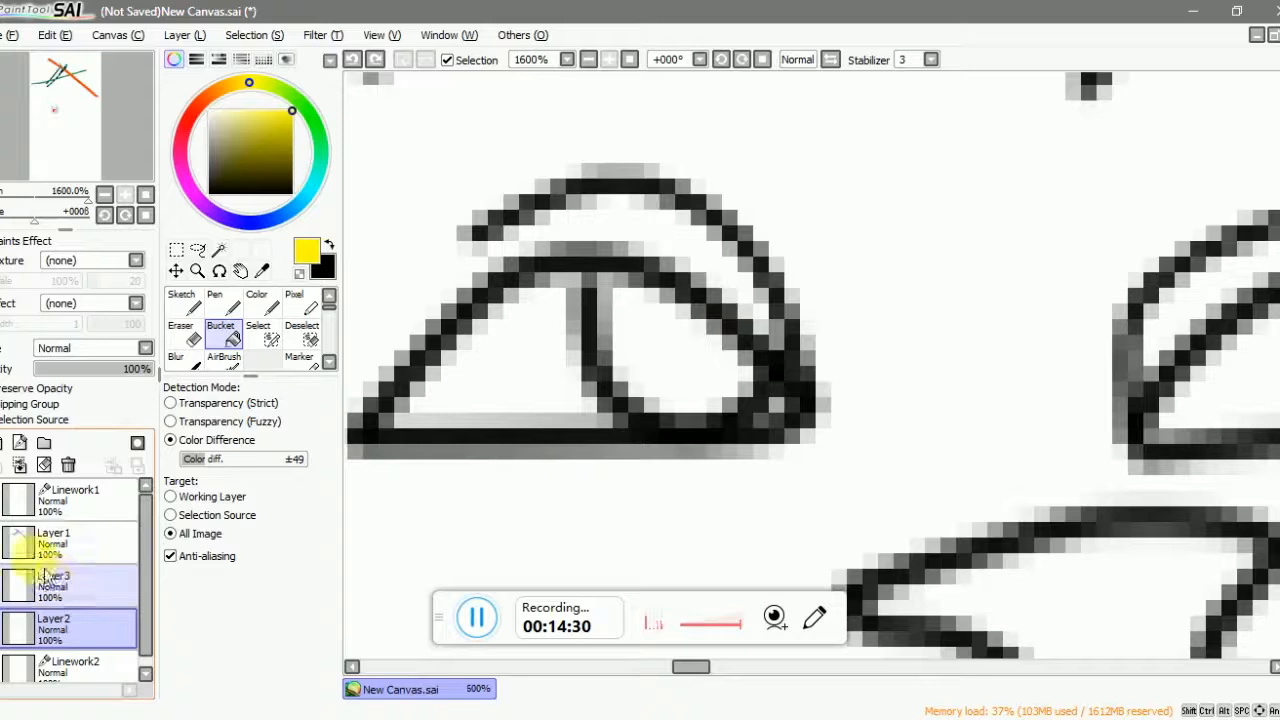
- Try starting a black curve on Linework1 at the top of the left eye's iris line, and inspect both eyes' outlines
left_click(93, 488)
left_click(210, 192)
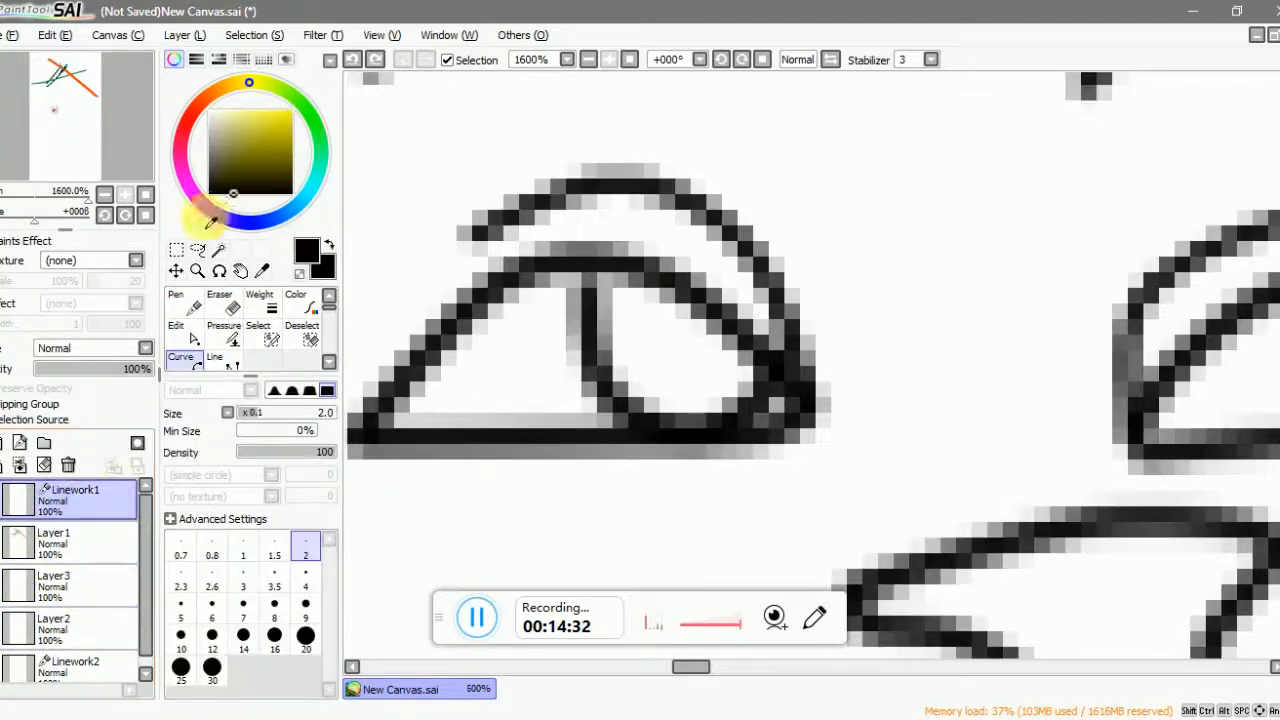
left_click(590, 288)
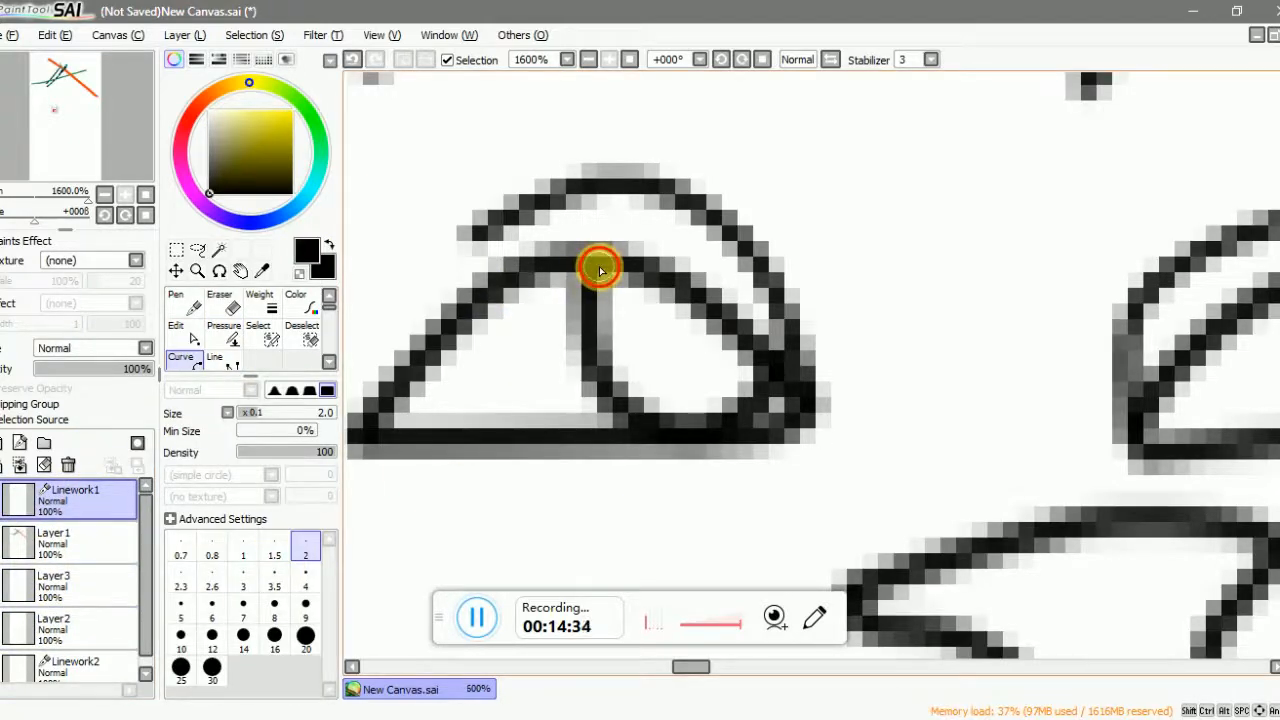
scroll(723, 400, "down", 2)
scroll(754, 386, "up", 2)
scroll(740, 377, "down", 2)
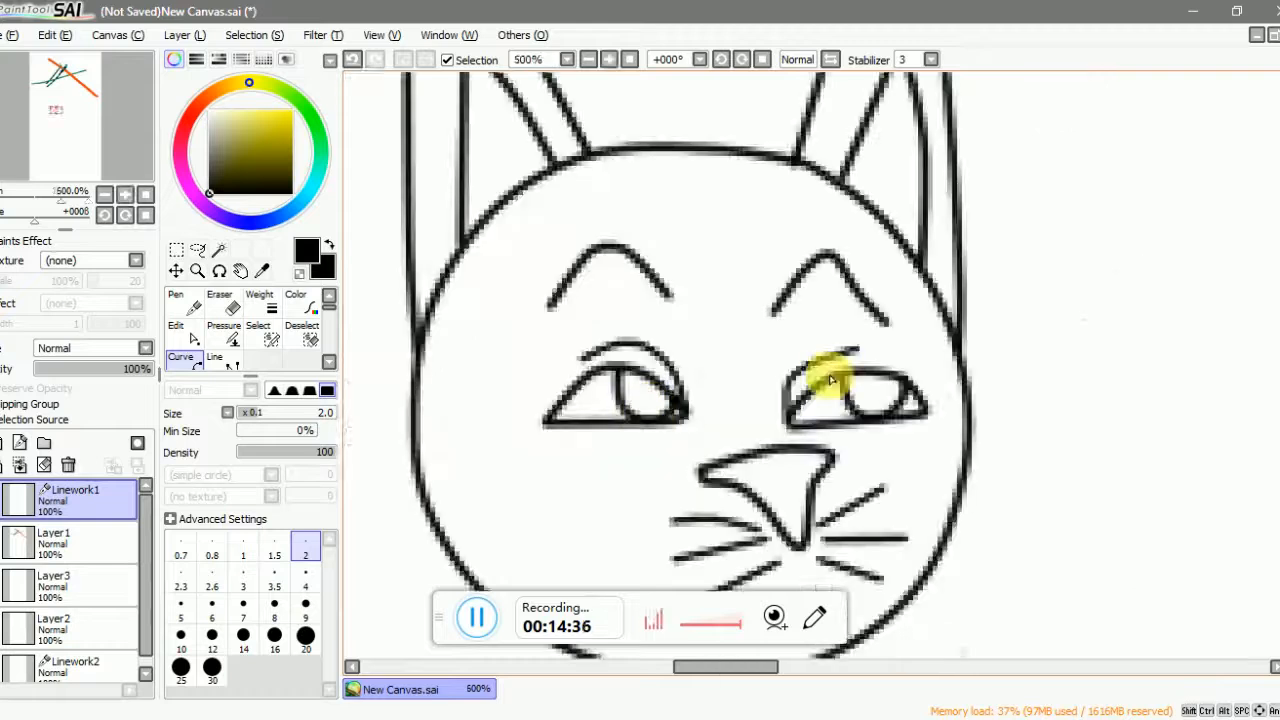
scroll(634, 403, "up", 2)
scroll(693, 347, "down", 2)
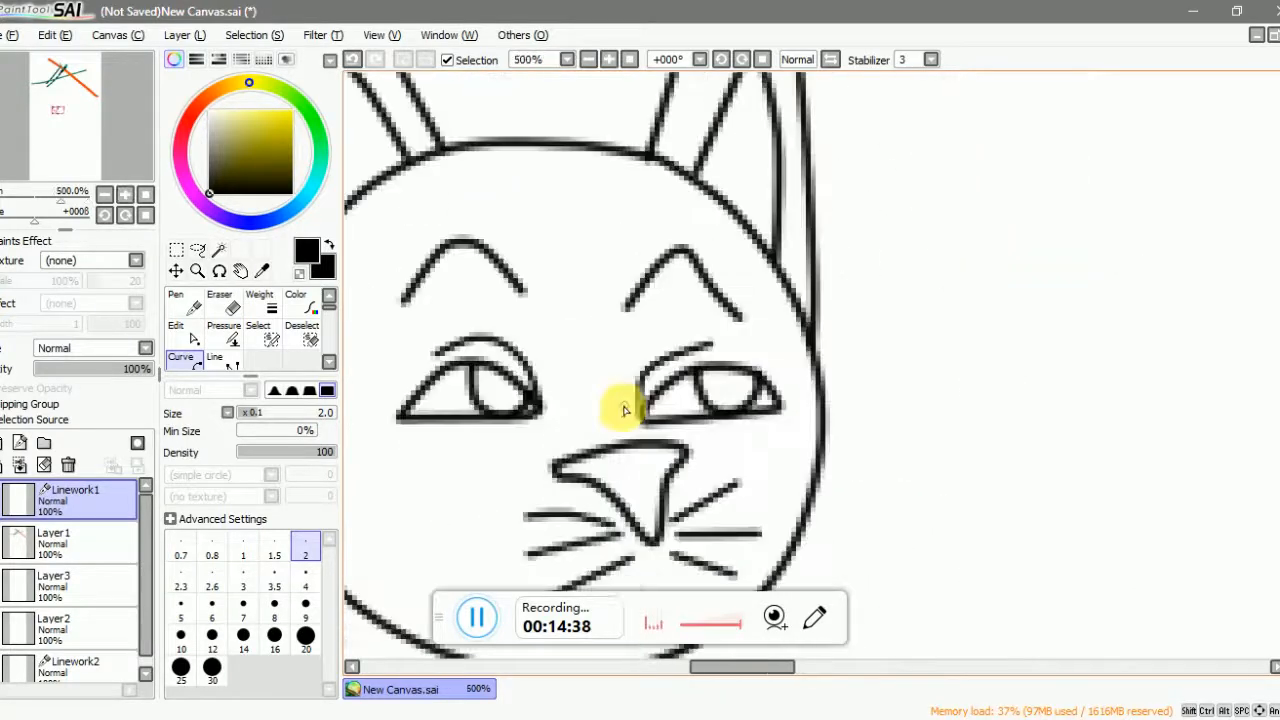
scroll(540, 410, "up", 1)
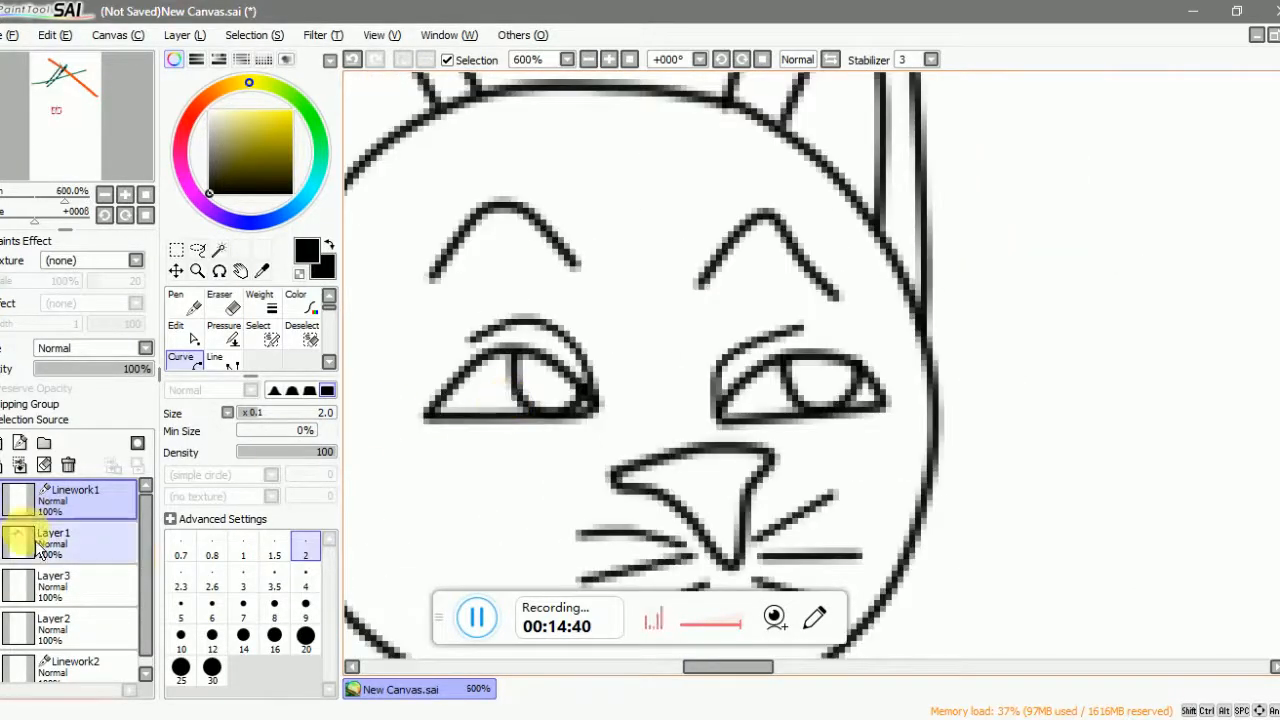
- On Layer3, fill the outer section of the left eye with yellow at color difference ±153
left_click(5, 590)
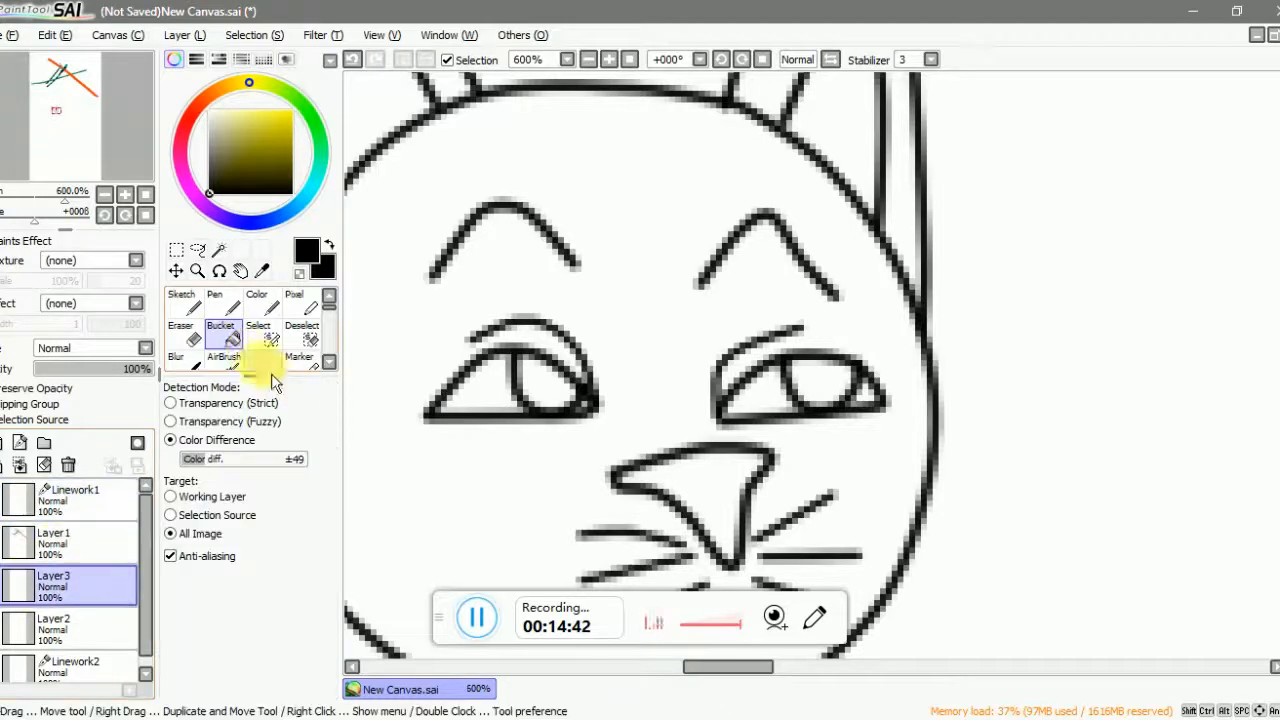
left_click_drag(262, 150, 292, 112)
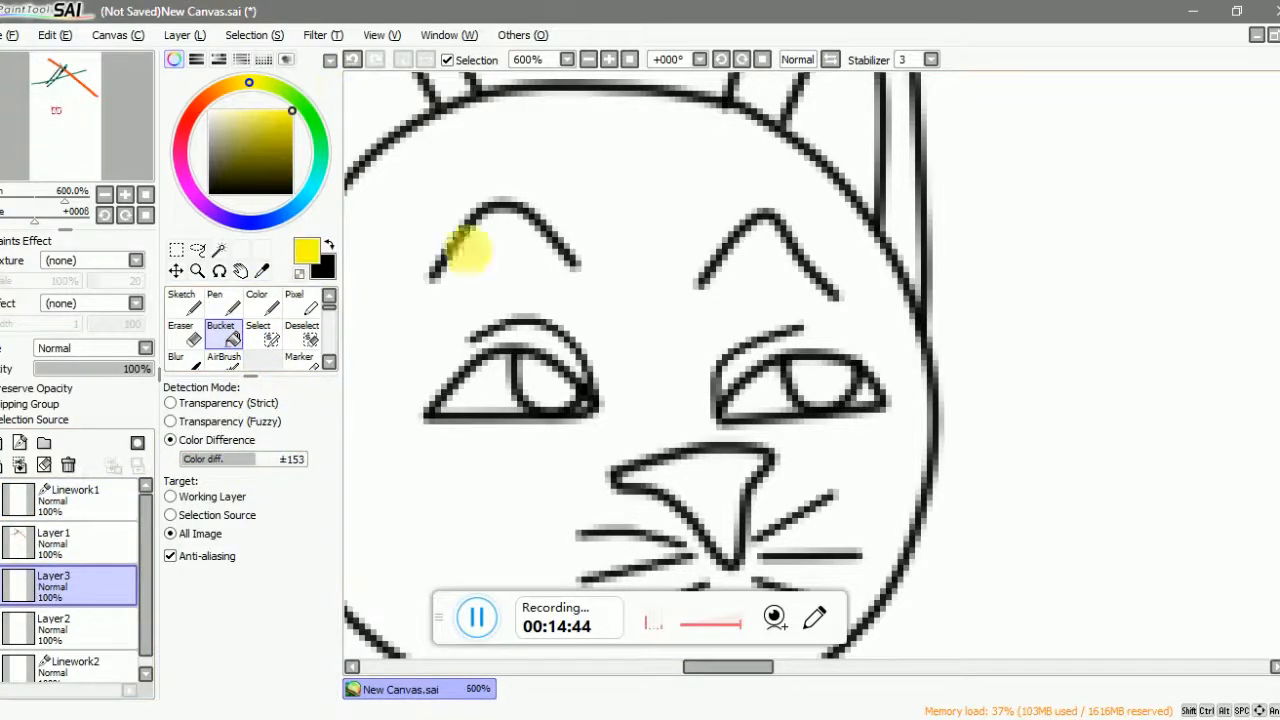
left_click(477, 382)
scroll(586, 400, "up", 2)
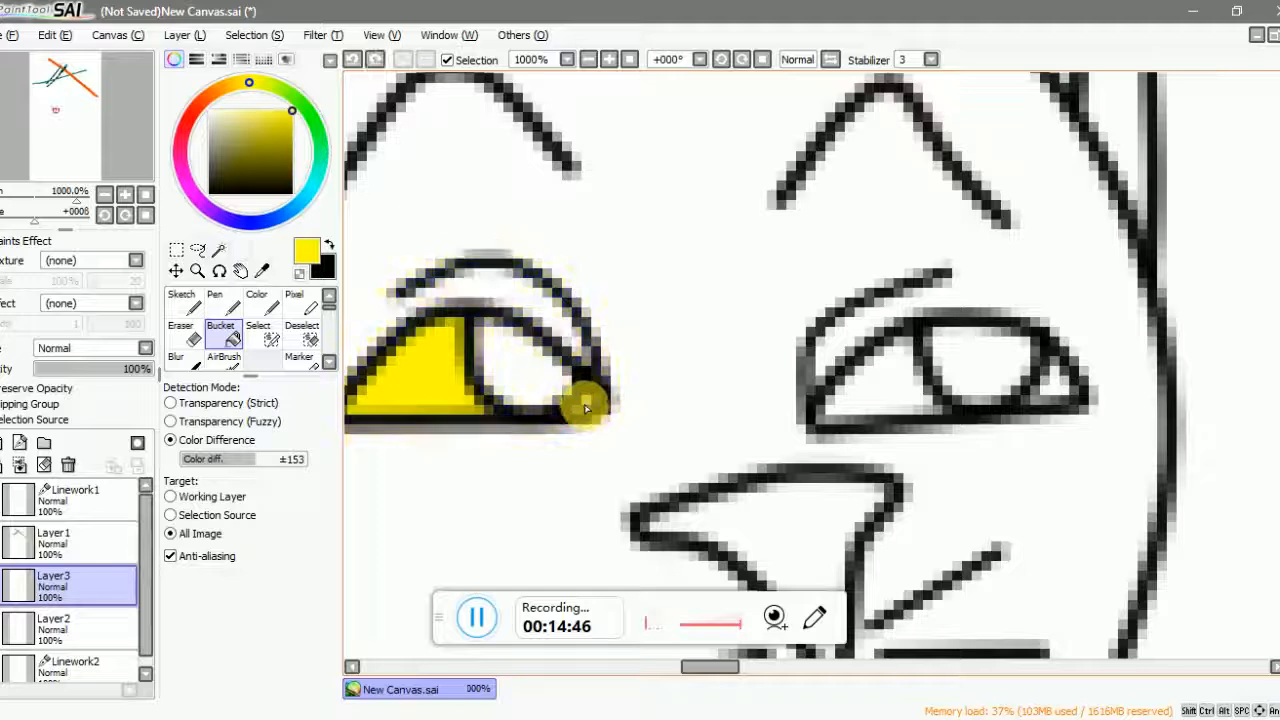
- Set the Bucket's color difference to ±83 and paint the left eye's tiny inner corner yellow with the Pen at size 2
left_click(587, 400)
key("ctrl+z")
scroll(586, 402, "up", 2)
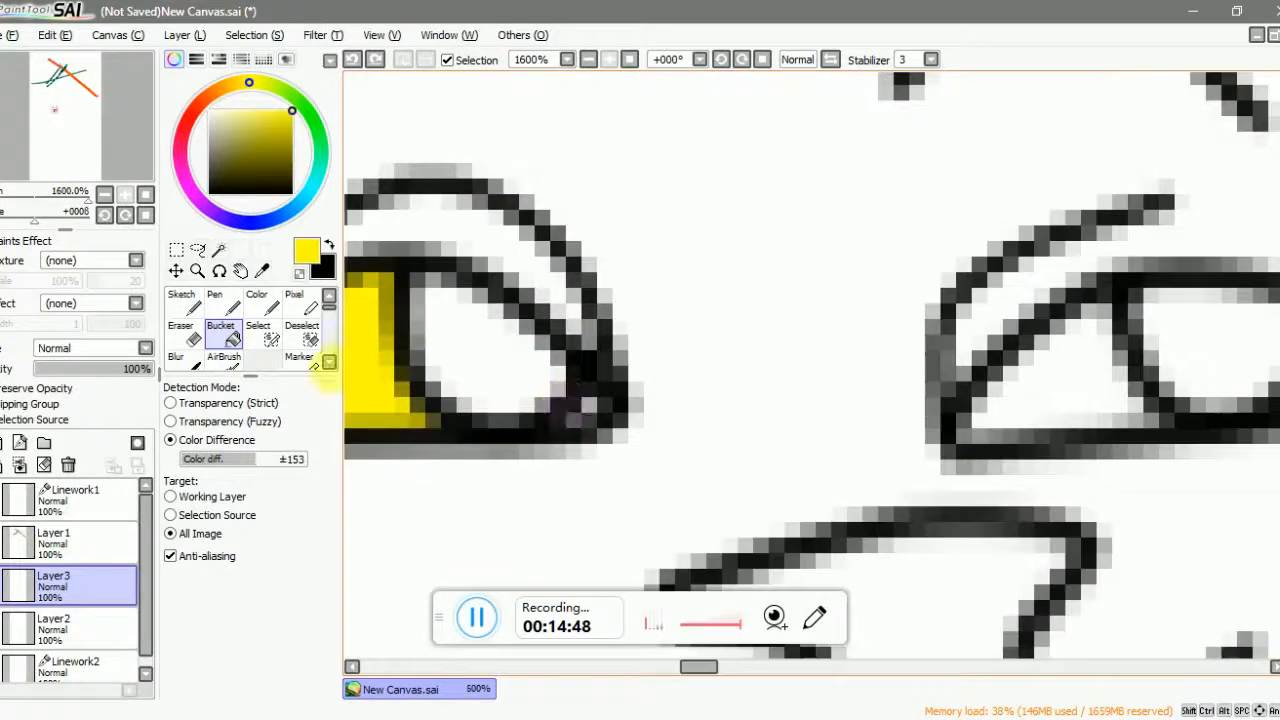
left_click_drag(236, 478, 222, 472)
left_click(603, 404)
key("ctrl+z")
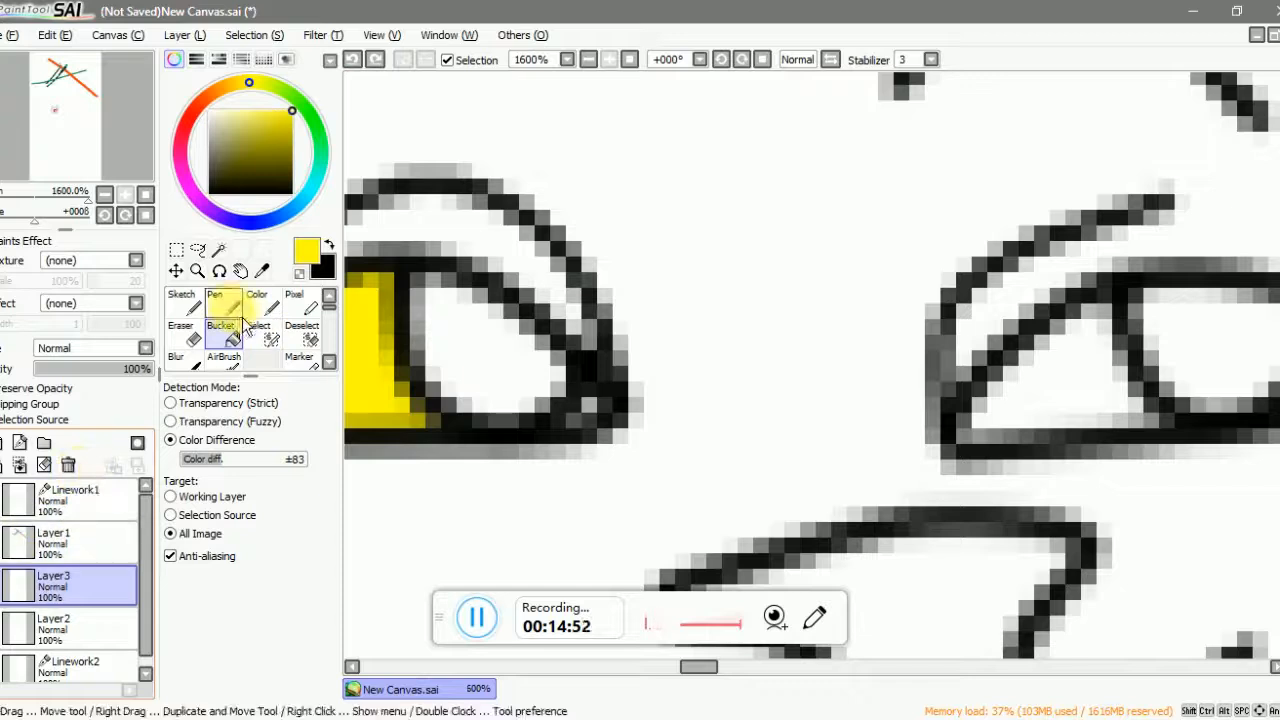
left_click(224, 304)
left_click(602, 398)
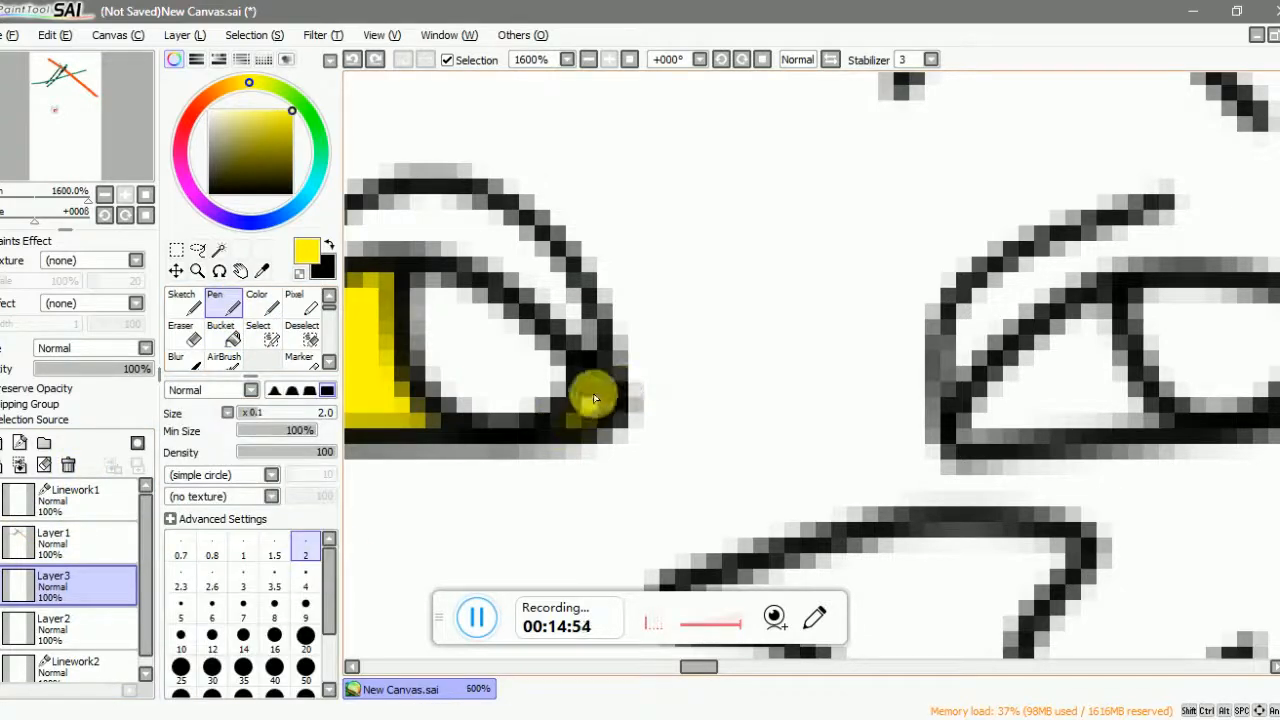
- Fill the two sections beside the iris of the right eye with yellow
left_click(221, 333)
left_click(920, 363)
scroll(900, 370, "right", 5)
left_click(900, 370)
left_click(224, 304)
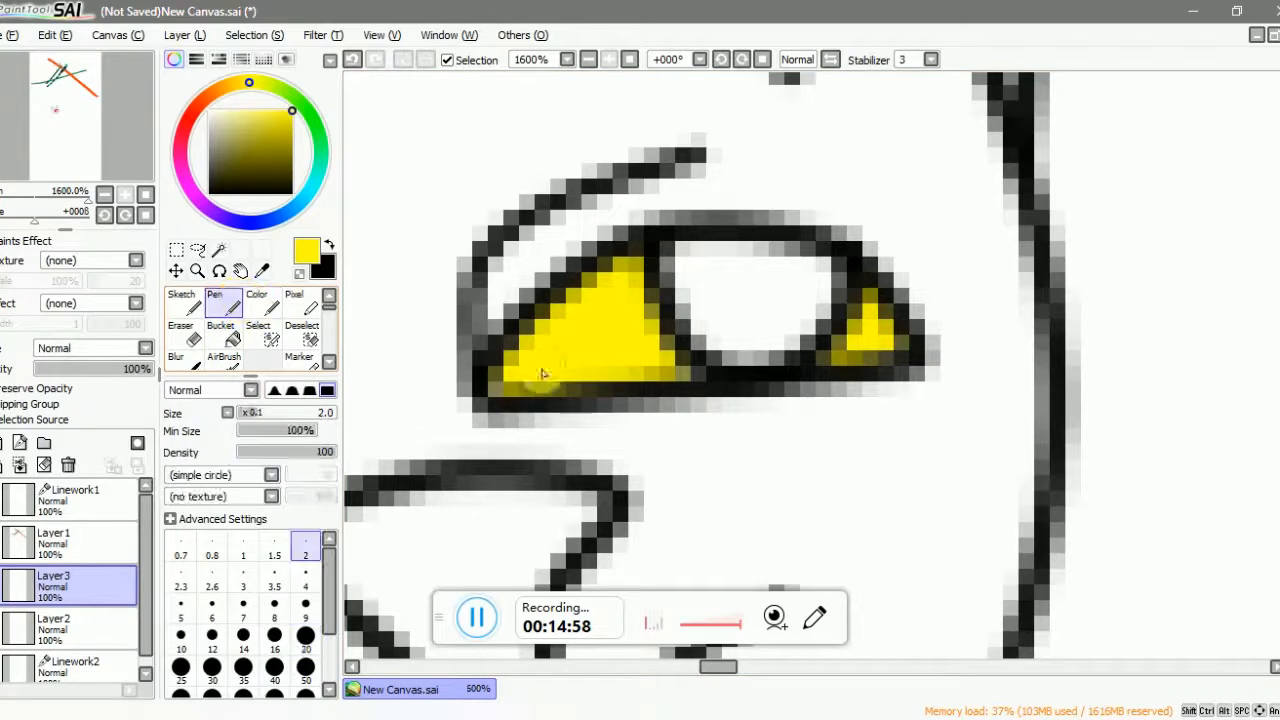
scroll(575, 355, "down", 8)
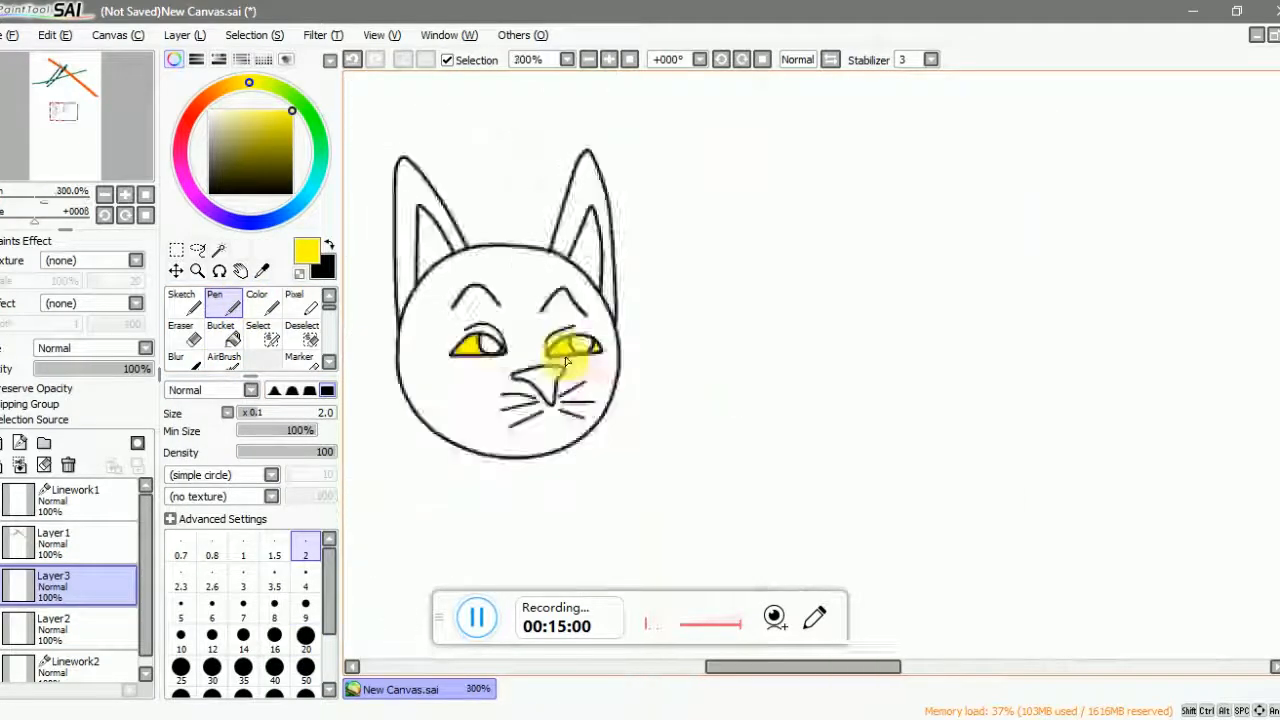
scroll(437, 342, "up", 2)
- On Layer2, fill the cat's face and both outer ears with light green using the Bucket
left_click(221, 333)
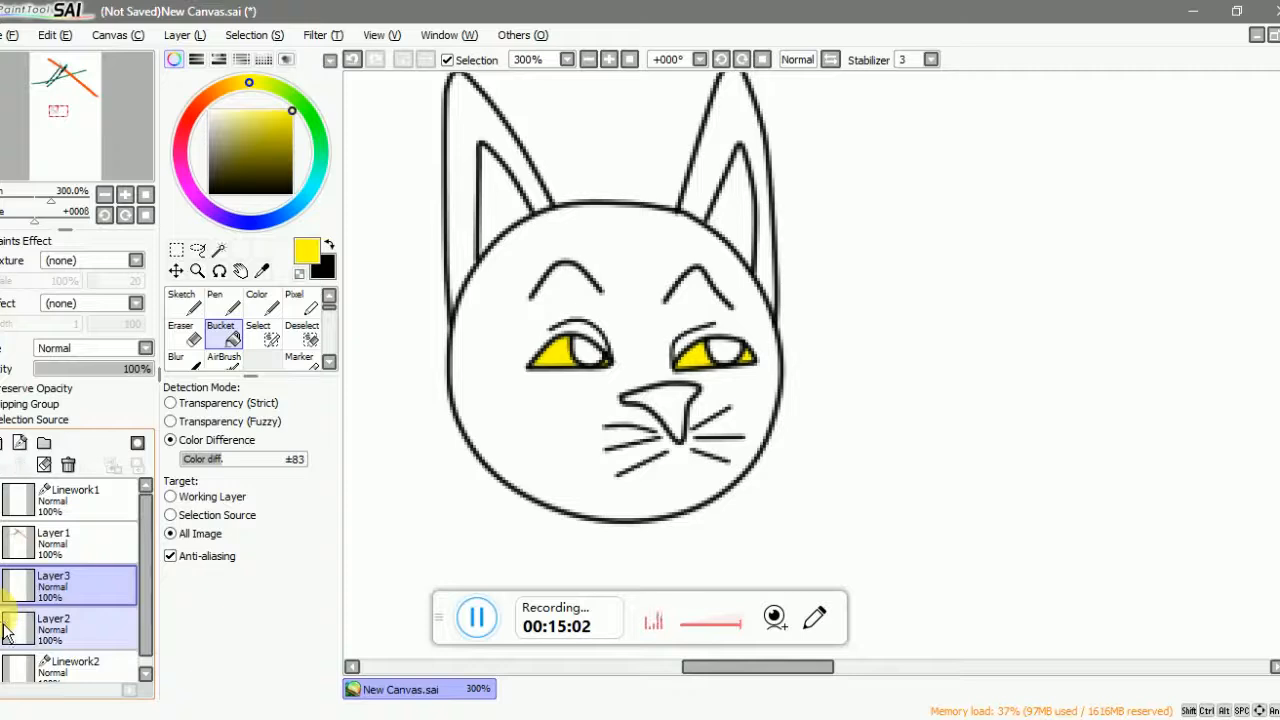
left_click(57, 630)
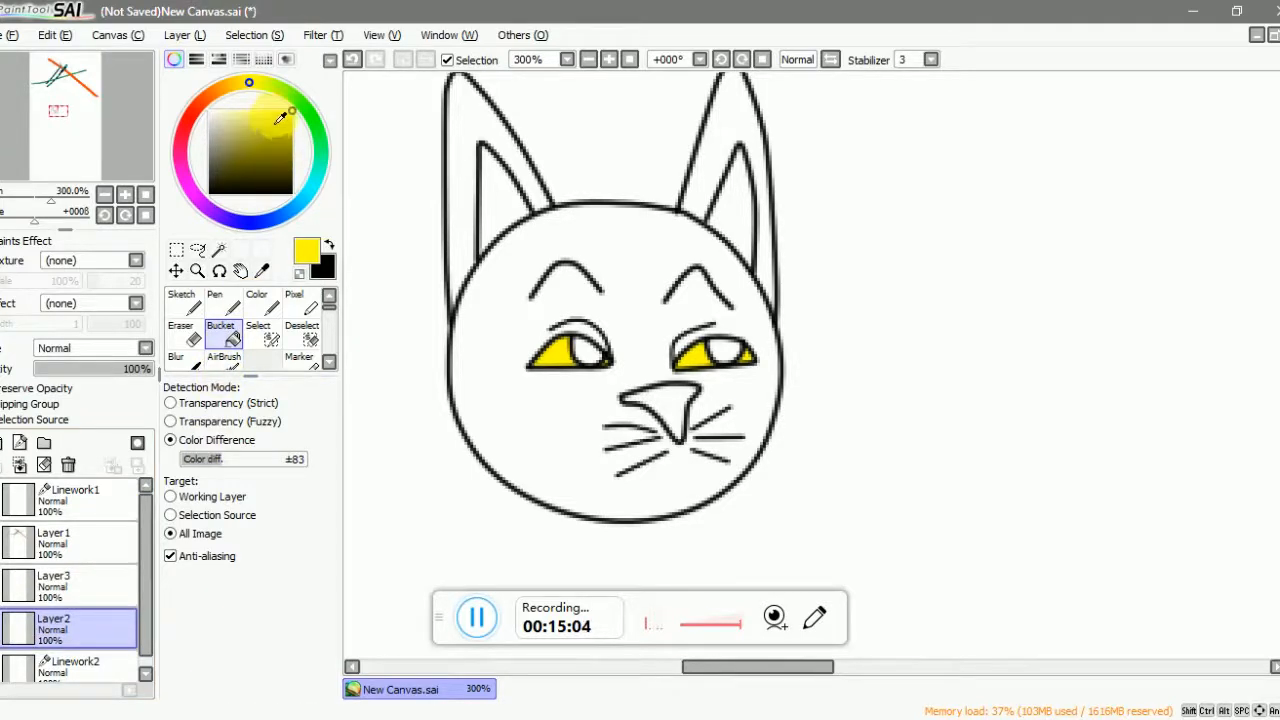
left_click(310, 110)
left_click(231, 111)
left_click(612, 265)
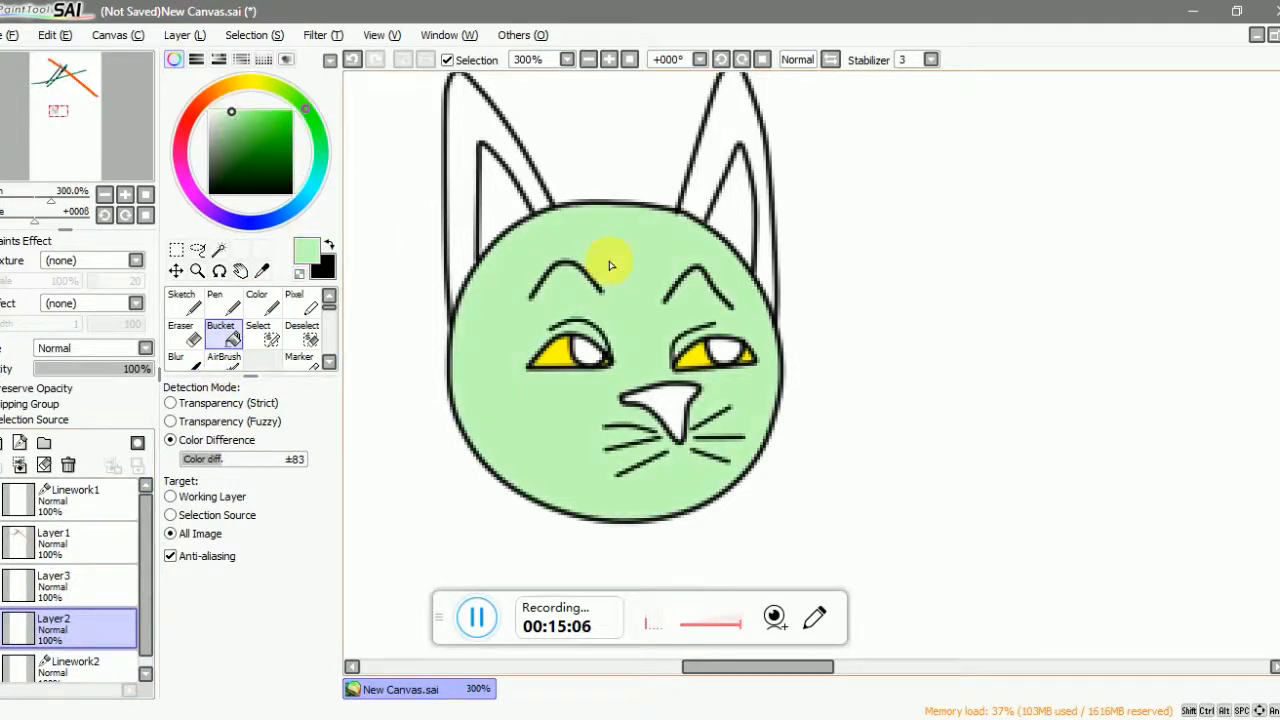
left_click(500, 150)
left_click(712, 128)
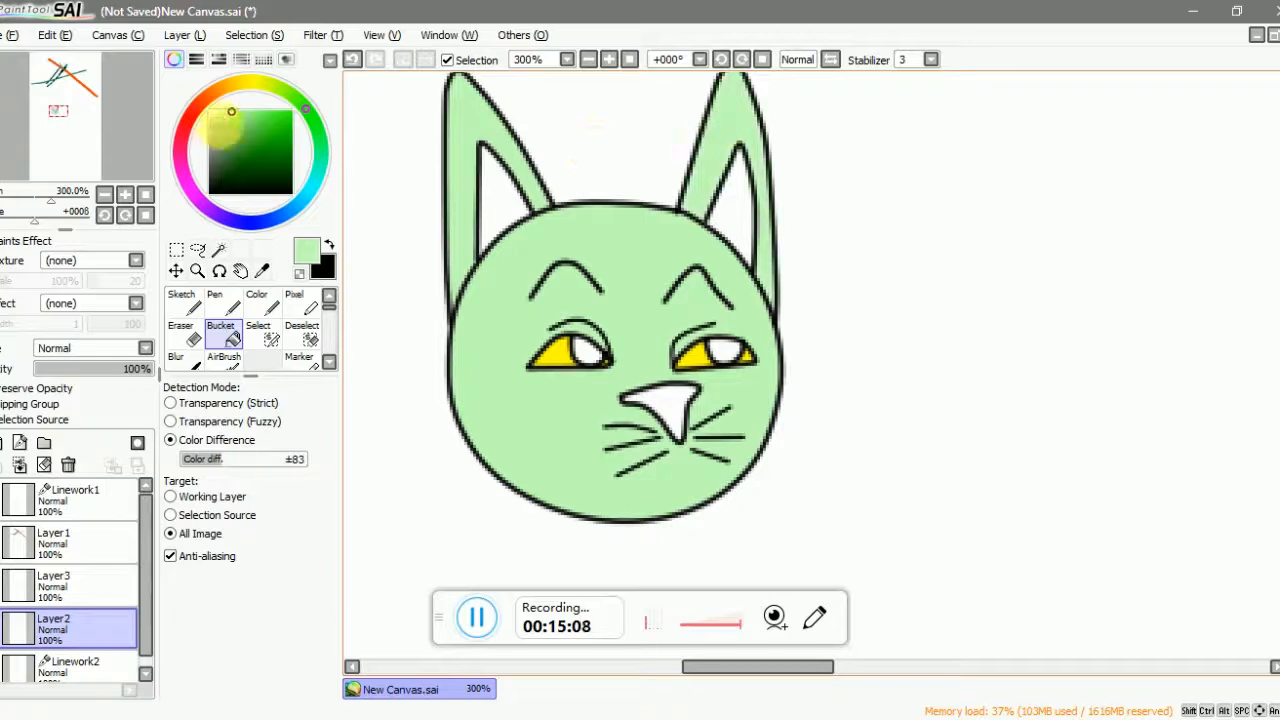
- Fill both inner ears and the nose with a light peach color
left_click(212, 104)
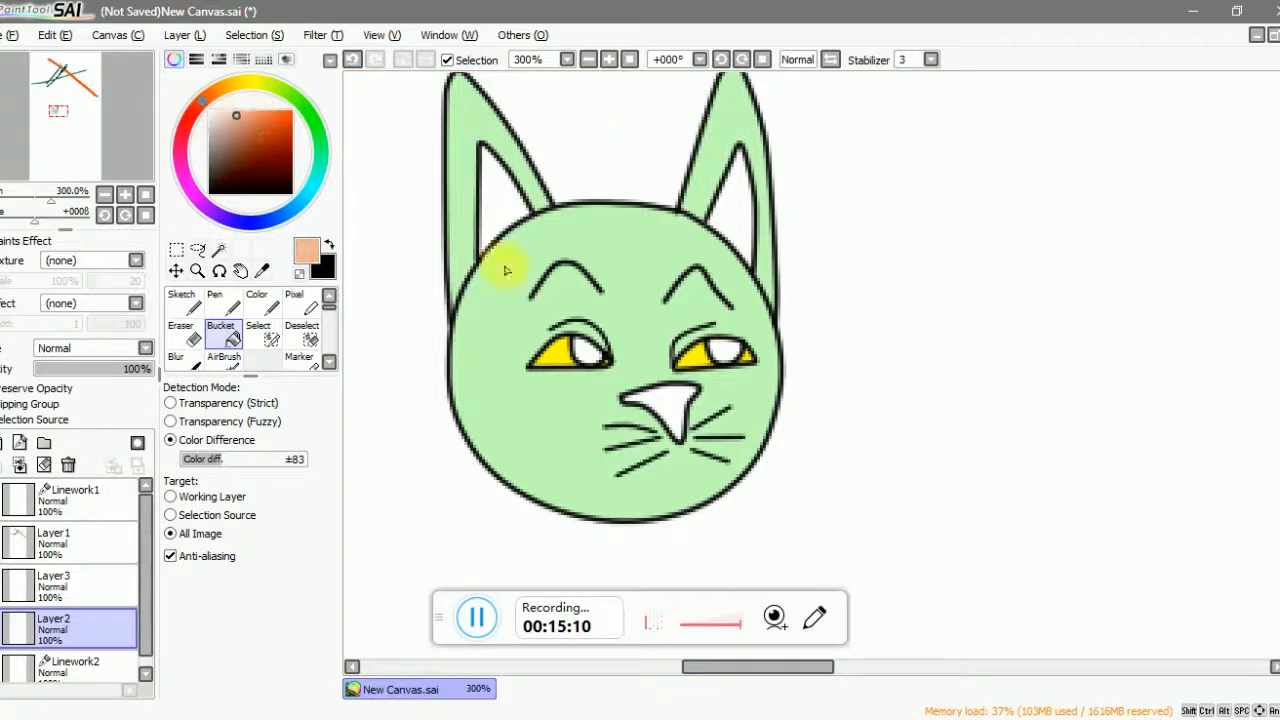
left_click(500, 200)
left_click(725, 200)
left_click(675, 415)
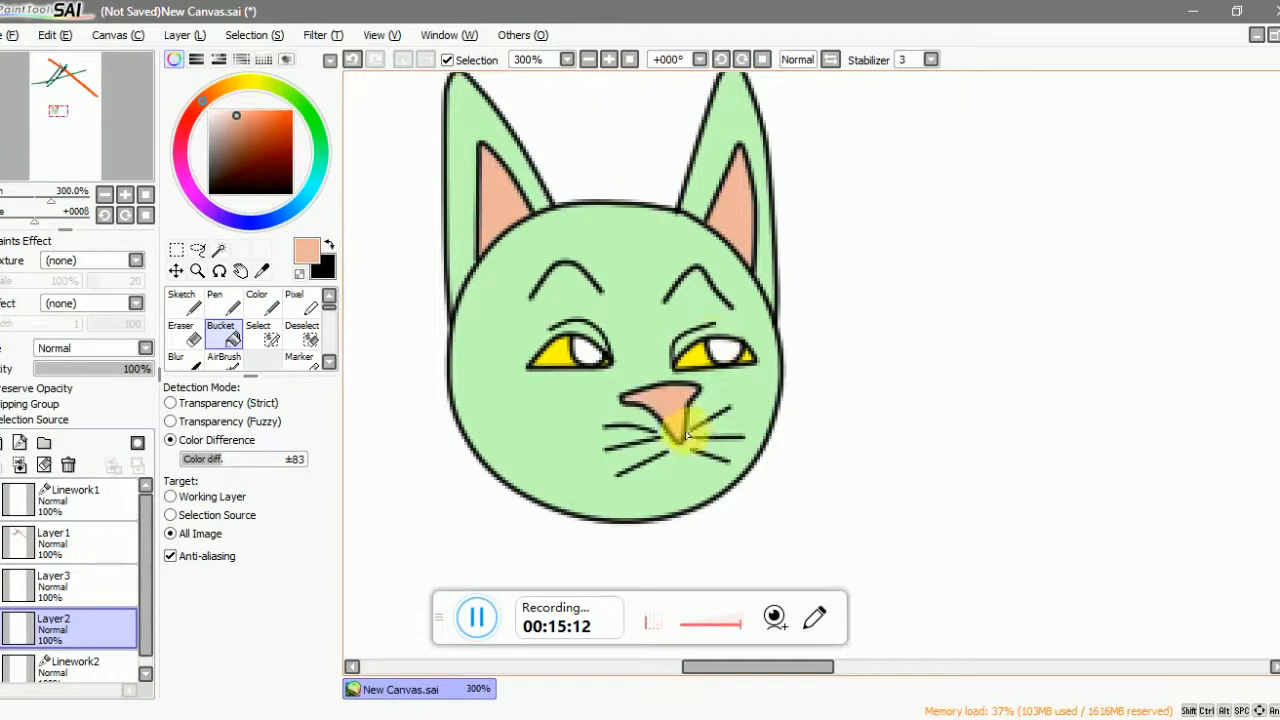
- Add a new layer above Layer3 and set the Pen to black at size 4
scroll(660, 390, "up", 2)
left_click(6, 585)
left_click(6, 585)
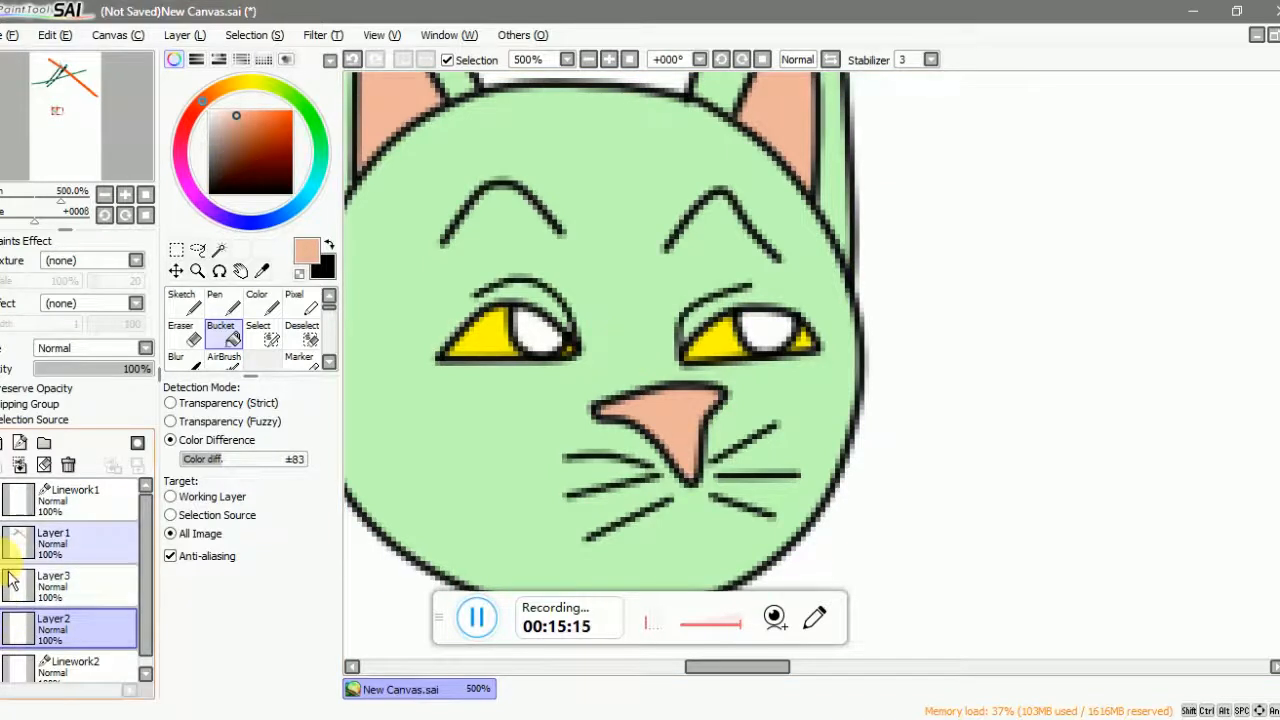
left_click(5, 443)
left_click(214, 300)
left_click_drag(267, 186, 209, 192)
left_click(305, 578)
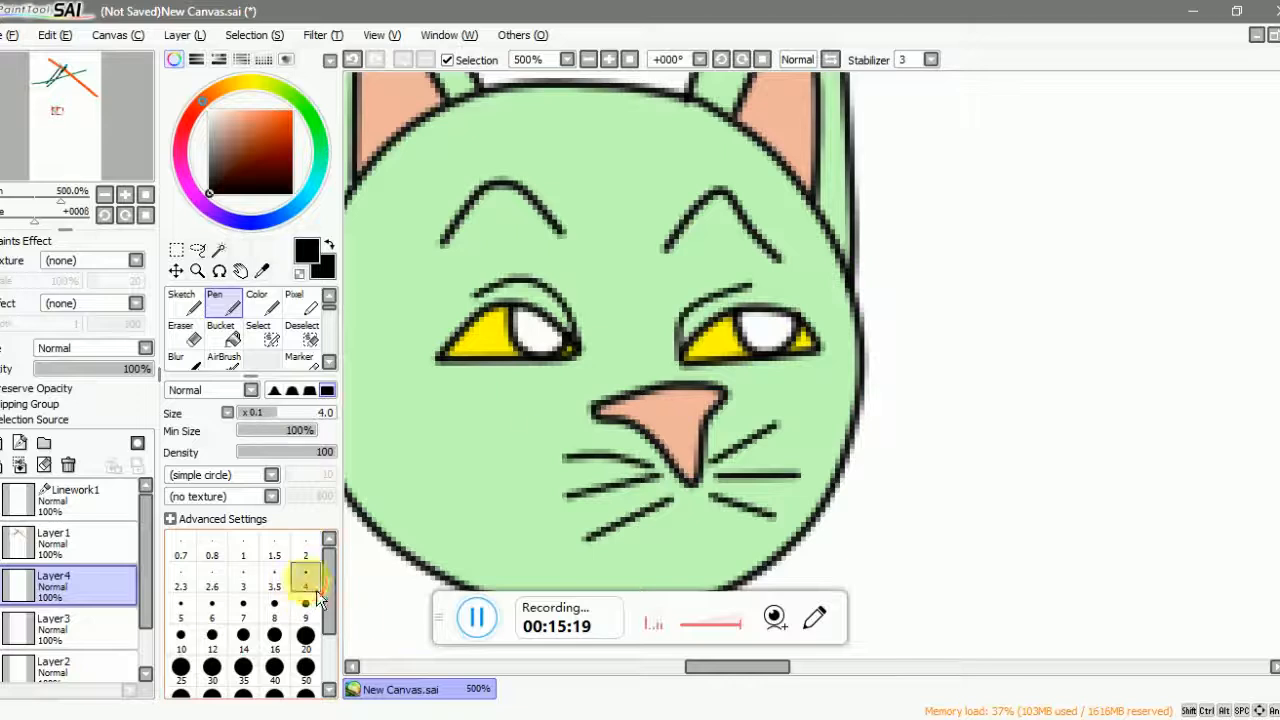
- Try drawing a black pupil in the left eye with the Pen at size 2
scroll(531, 334, "up", 5)
left_click(305, 555)
mouse_move(563, 277)
left_mouse_down()
mouse_move(559, 345)
mouse_move(605, 332)
mouse_move(589, 296)
mouse_move(573, 341)
mouse_move(591, 348)
mouse_move(565, 290)
mouse_move(553, 323)
mouse_move(589, 352)
mouse_move(545, 339)
mouse_move(547, 278)
mouse_move(548, 344)
mouse_move(594, 343)
left_mouse_up()
scroll(594, 343, "down", 5)
scroll(768, 343, "up", 3)
scroll(849, 349, "down", 3)
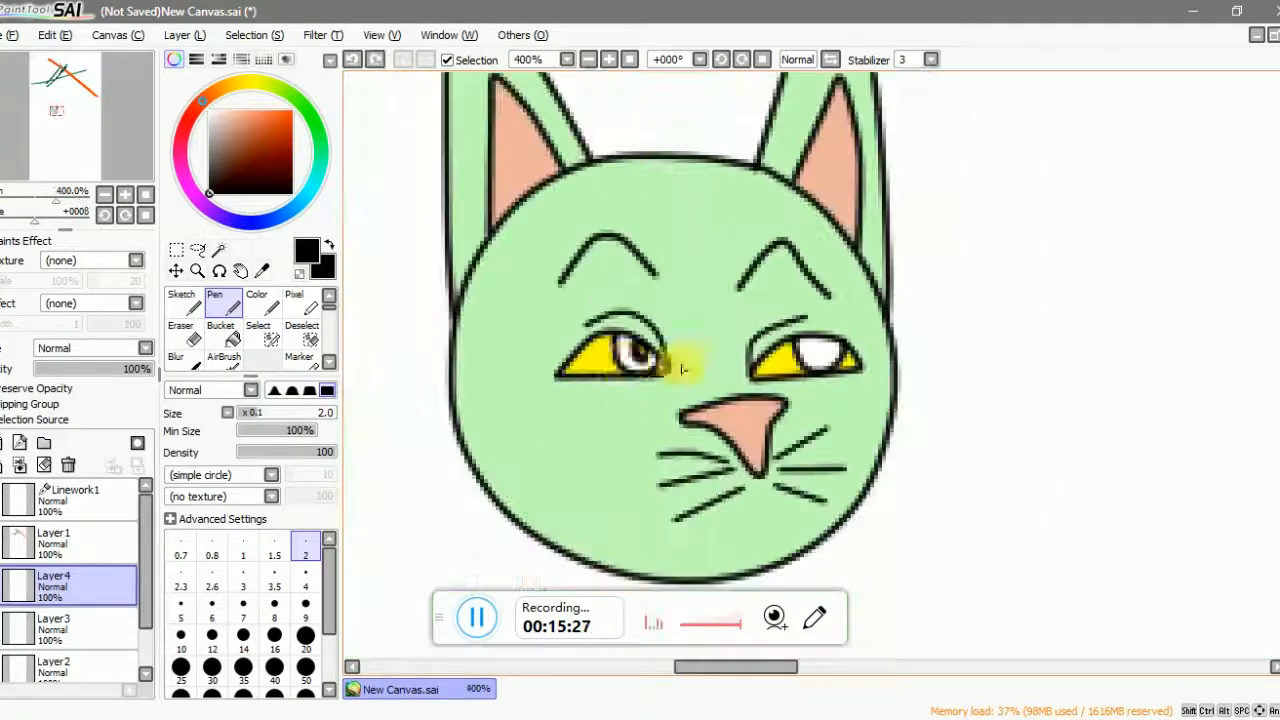
scroll(646, 346, "up", 3)
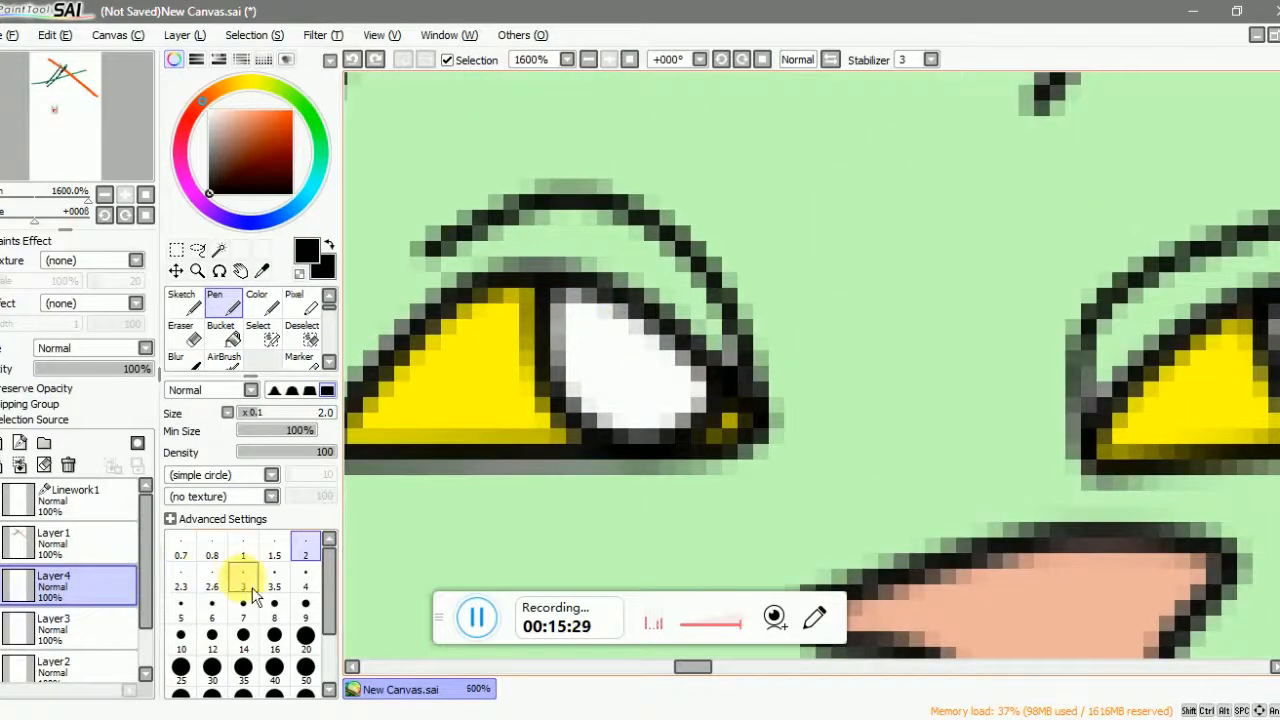
- Draw a black vertical slit pupil in each eye with the Pen at size 1
left_click(243, 548)
mouse_move(616, 331)
left_mouse_down()
mouse_move(636, 405)
mouse_move(636, 312)
left_mouse_up()
scroll(636, 312, "down", 3)
scroll(837, 371, "up", 3)
mouse_move(840, 352)
left_mouse_down()
mouse_move(851, 431)
mouse_move(843, 346)
left_mouse_up()
scroll(843, 346, "down", 4)
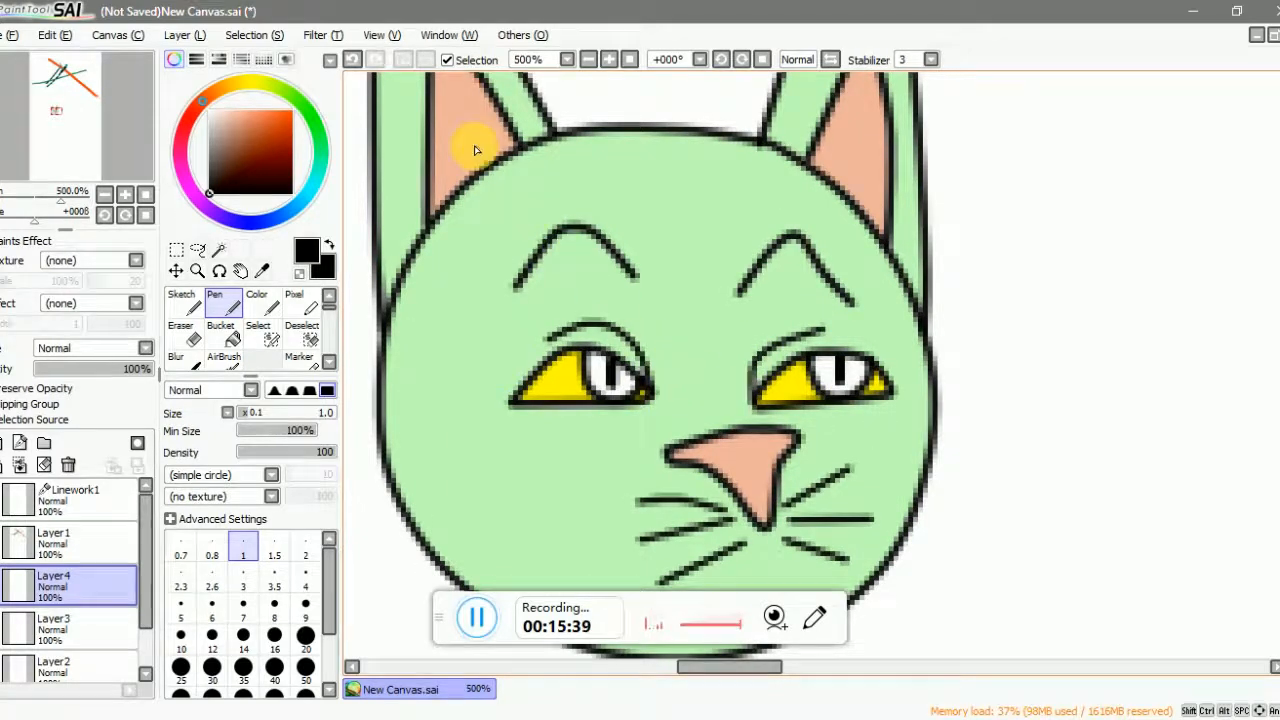
- Sample the orange from the thick diagonal stroke as the drawing color and switch to the Bucket tool
scroll(490, 175, "down", 5)
scroll(686, 200, "up", 2)
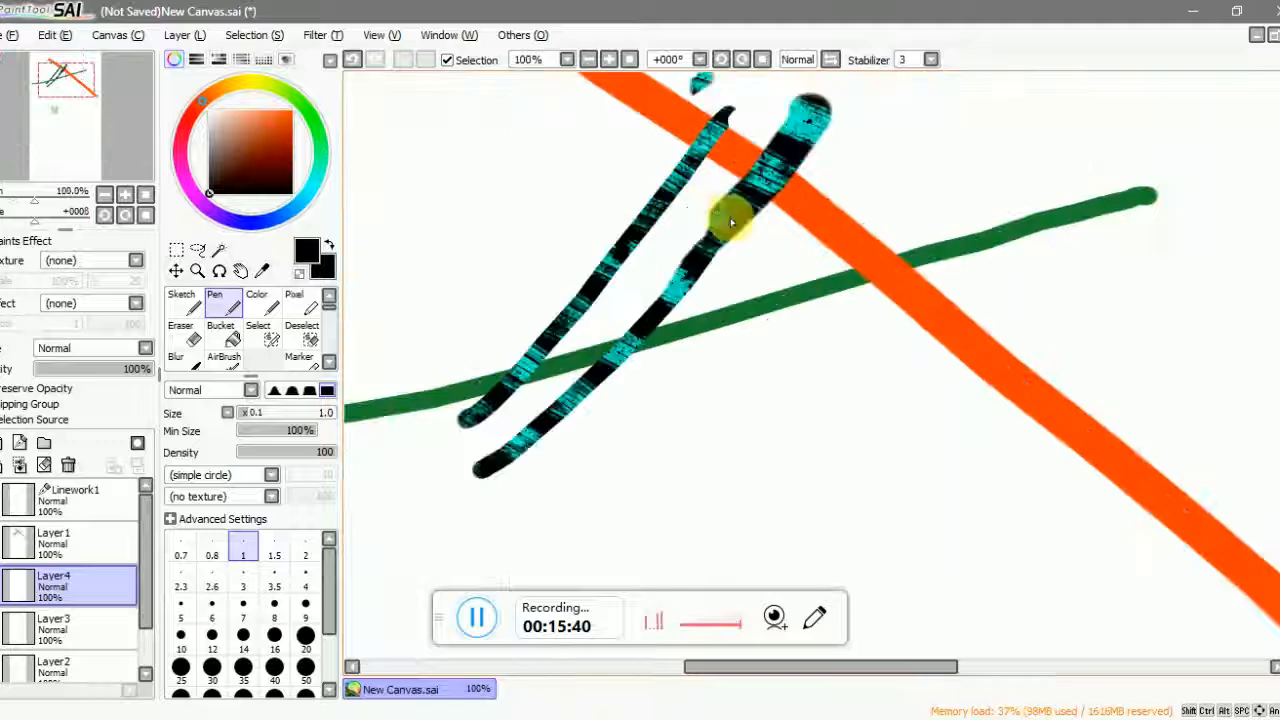
left_click(837, 236, "alt")
scroll(754, 177, "down", 3)
scroll(700, 428, "up", 7)
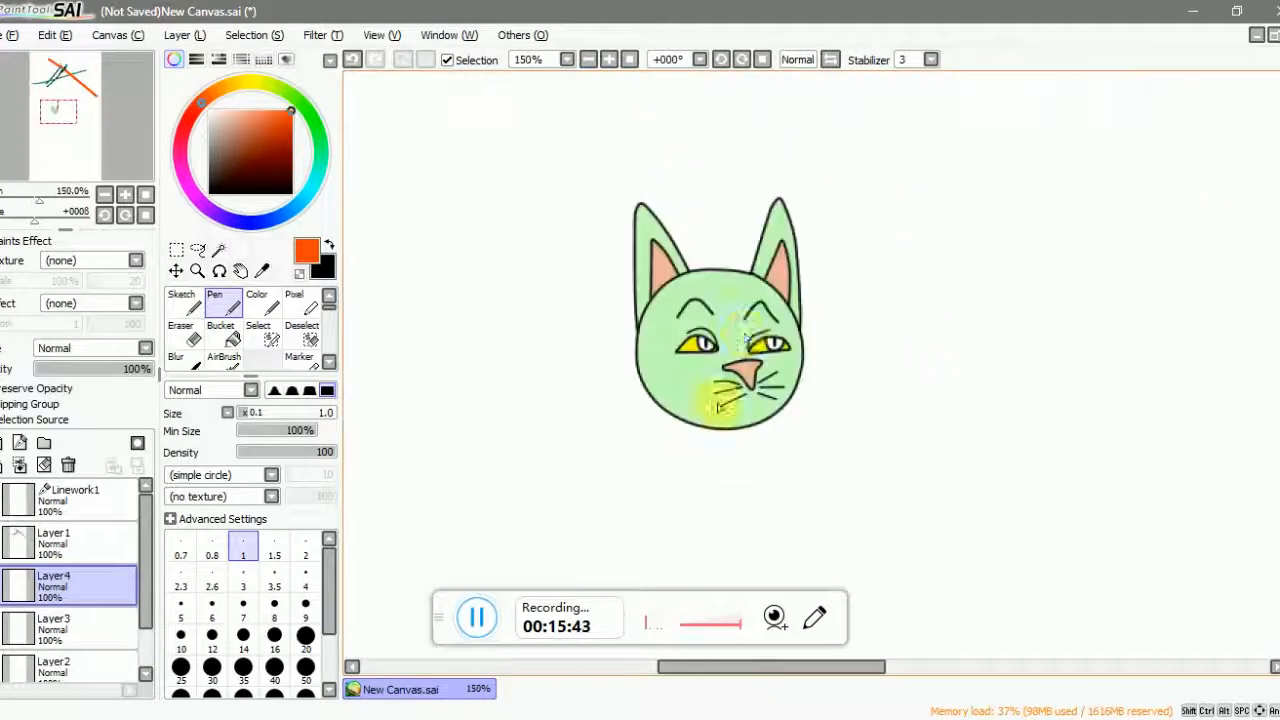
left_click(228, 335)
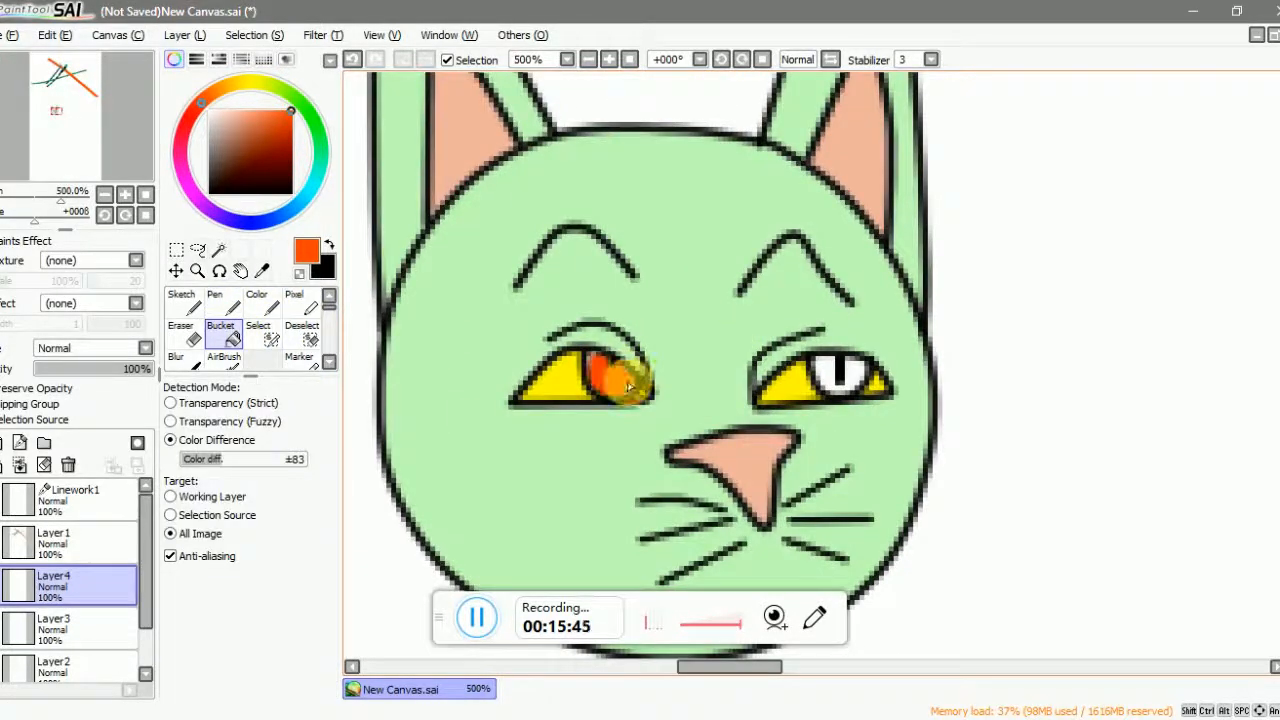
- Try filling the left eye's iris with orange on Layer4 using the current Bucket settings
scroll(634, 366, "up", 2)
left_click(621, 395)
key("ctrl+z")
left_click(627, 396)
key("ctrl+z")
left_click(616, 385)
key("ctrl+z")
- Toggle Layer4's visibility to check what it contains
left_click(4, 594)
left_click(4, 595)
left_click(4, 596)
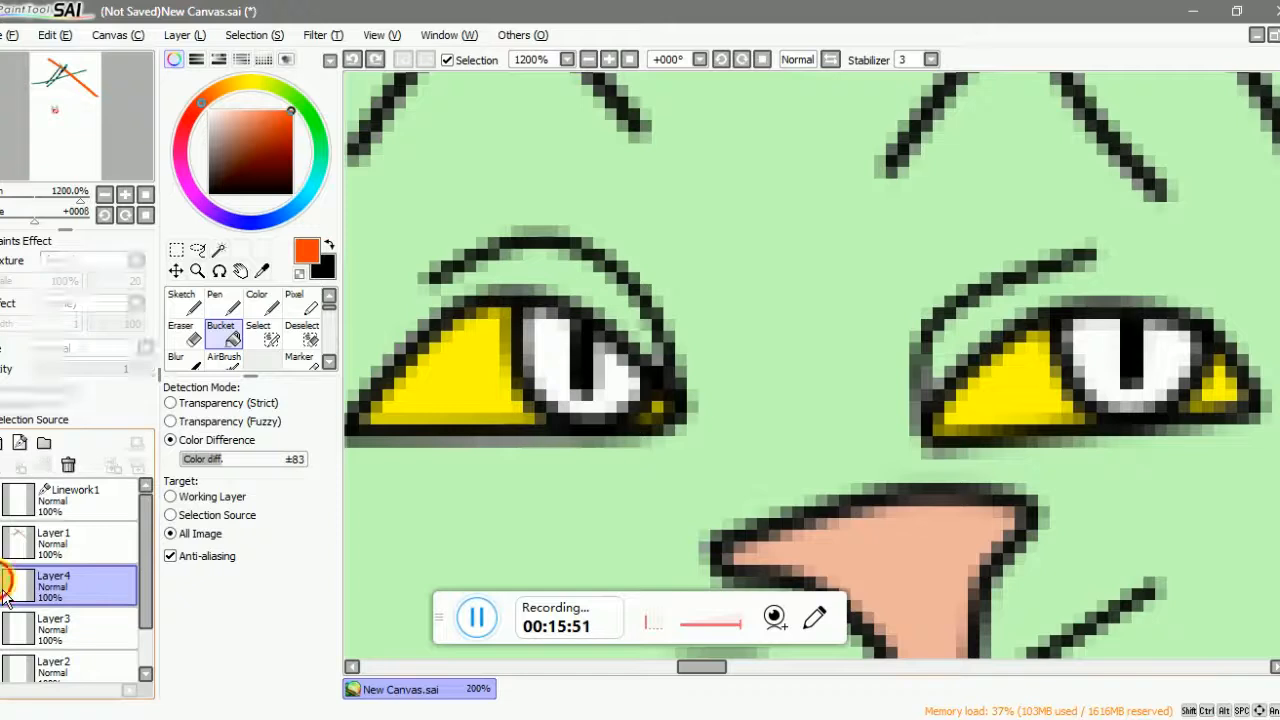
left_click(4, 596)
- Try filling the left iris with orange on Layer4, lowering the Bucket's color difference to 0
left_click(608, 405)
key("ctrl+z")
left_click_drag(232, 469, 172, 458)
left_click(642, 383)
key("ctrl+z")
left_click(558, 345)
key("ctrl+z")
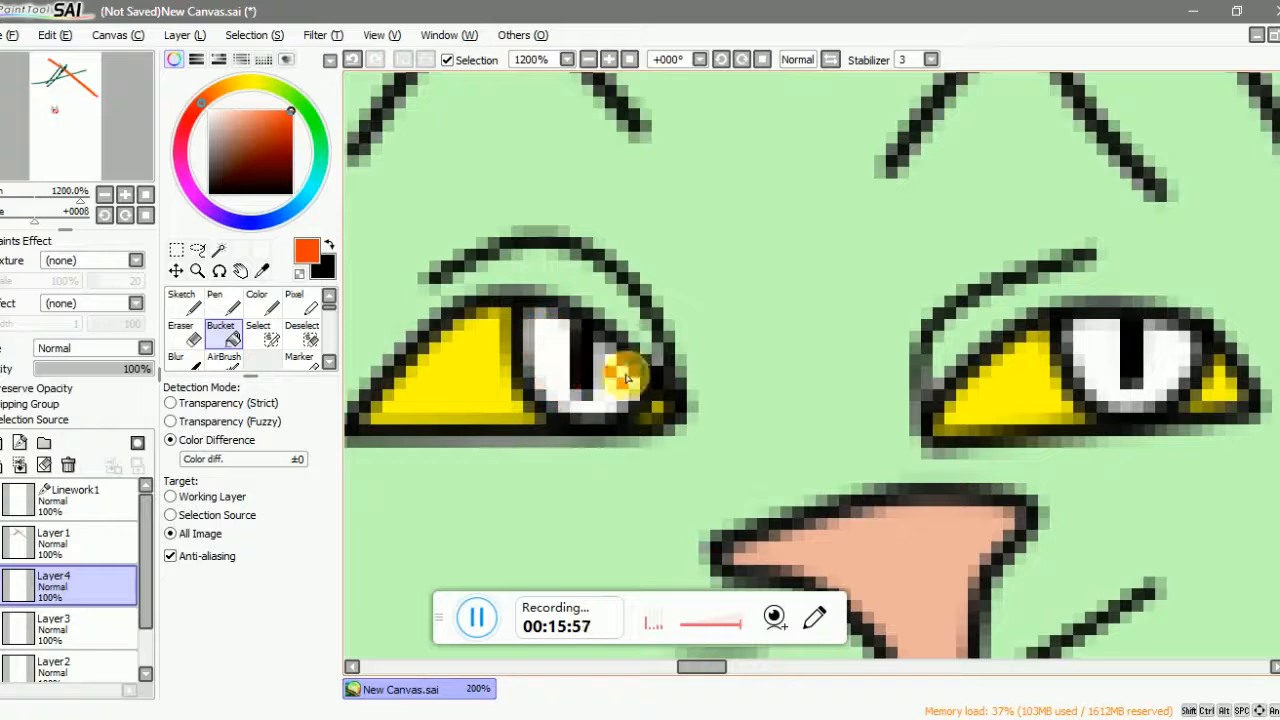
left_click(545, 345)
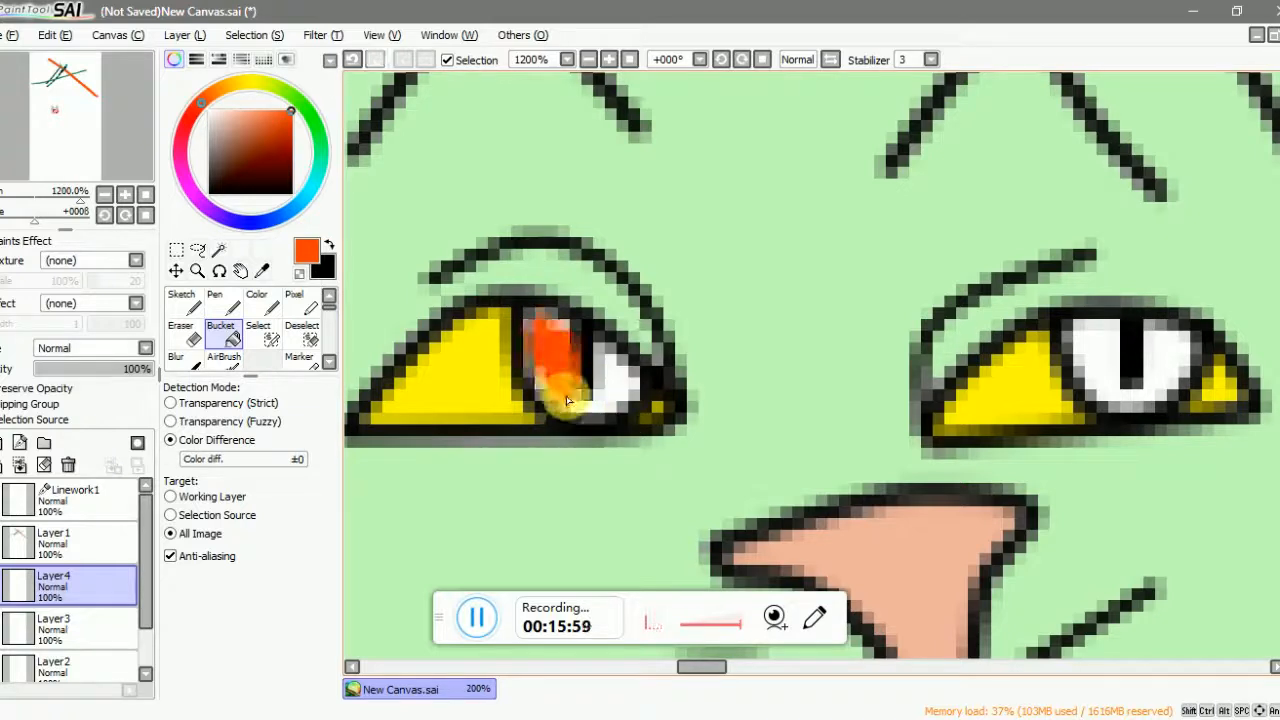
key("ctrl+z")
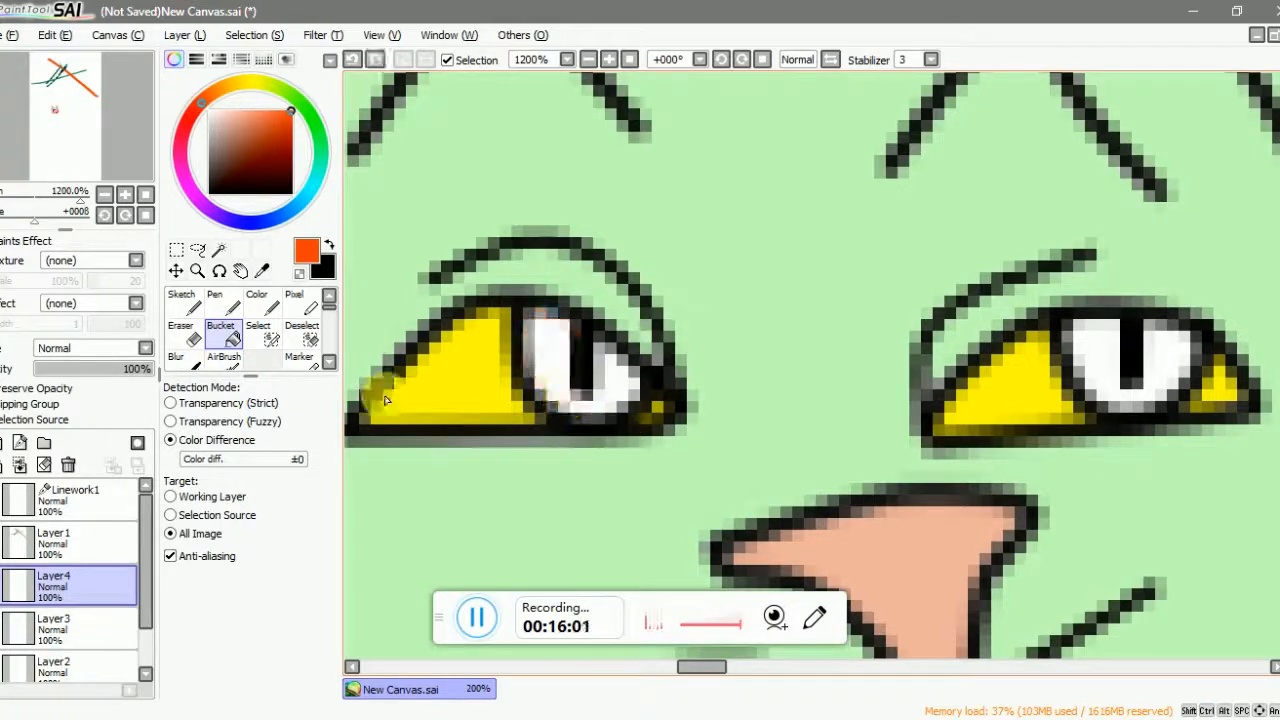
- Toggle the visibility of Layer3, Linework1 and Layer2 to check which parts of the drawing each one holds
left_click(5, 630)
left_click(5, 630)
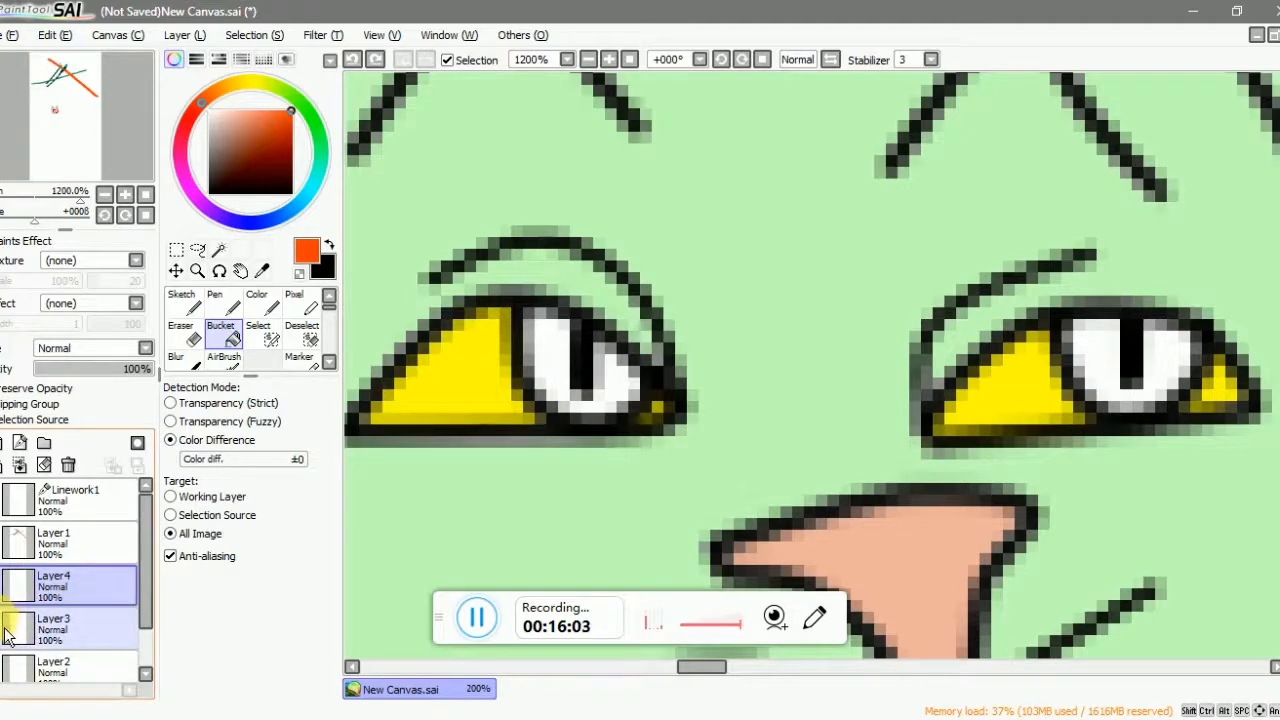
left_click(5, 500)
left_click(5, 500)
left_click(5, 500)
left_click(5, 500)
left_click(5, 500)
left_click(5, 500)
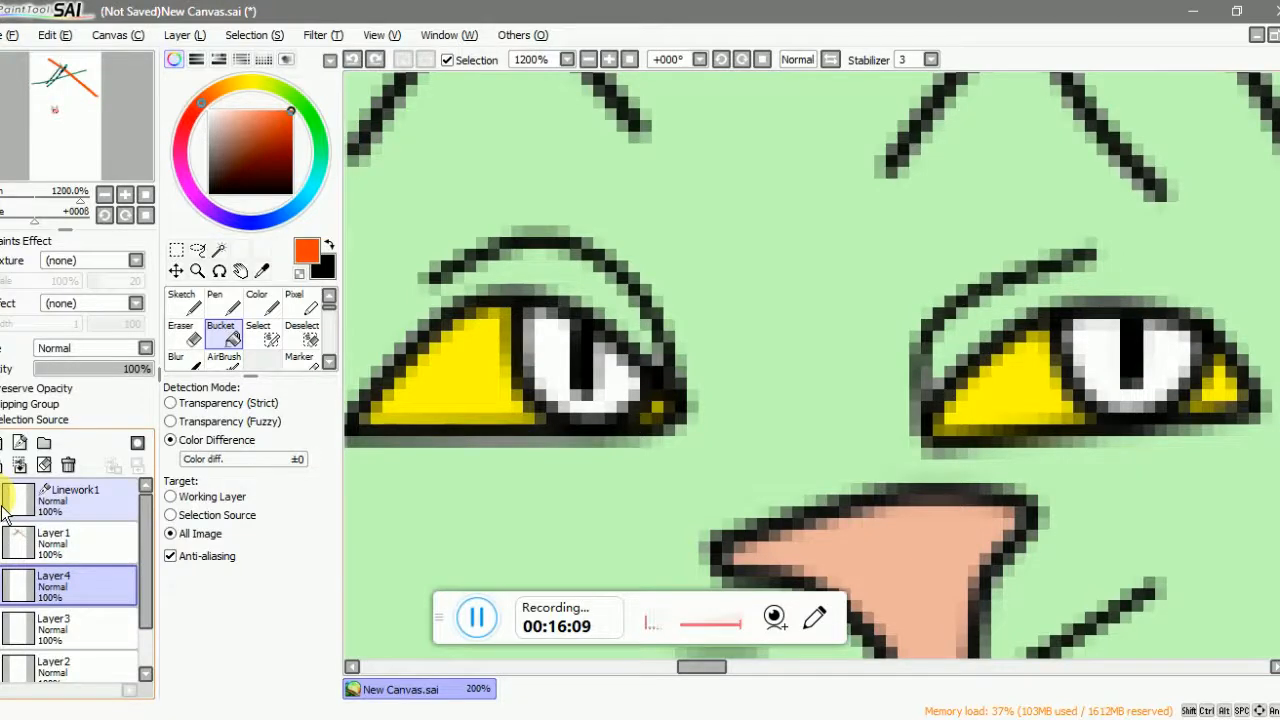
scroll(605, 433, "down", 4)
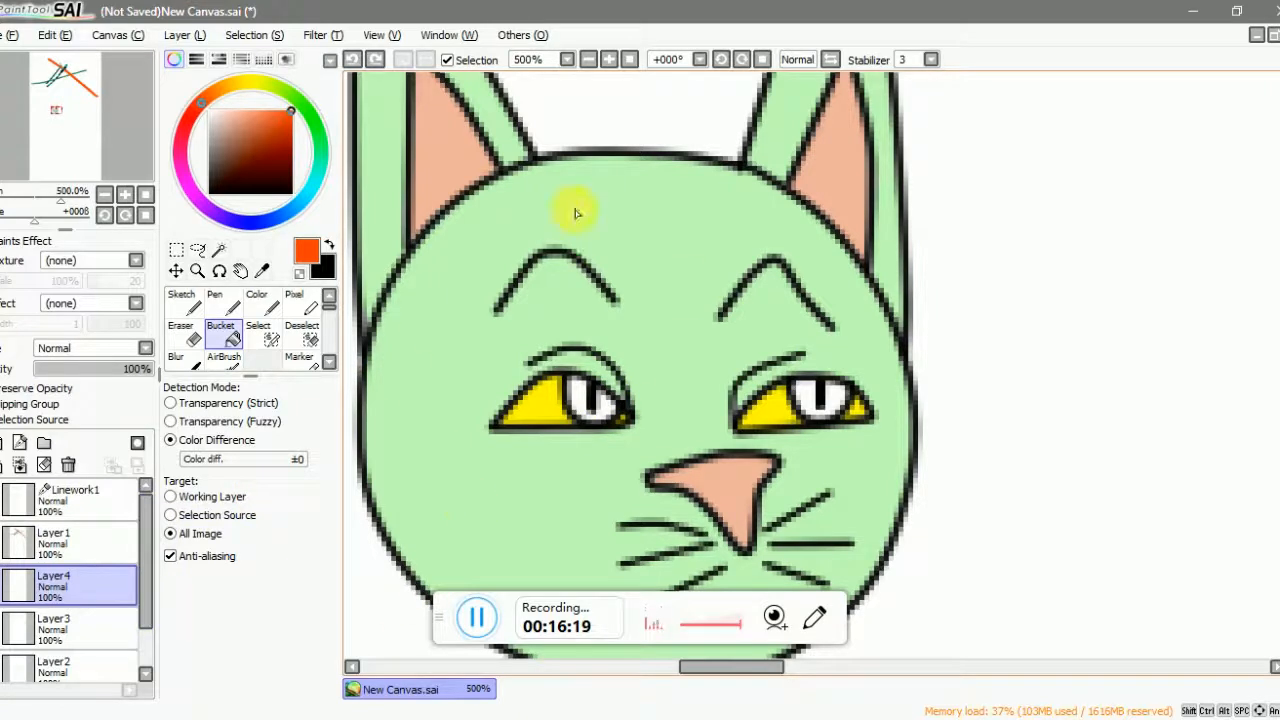
scroll(540, 449, "up", 3)
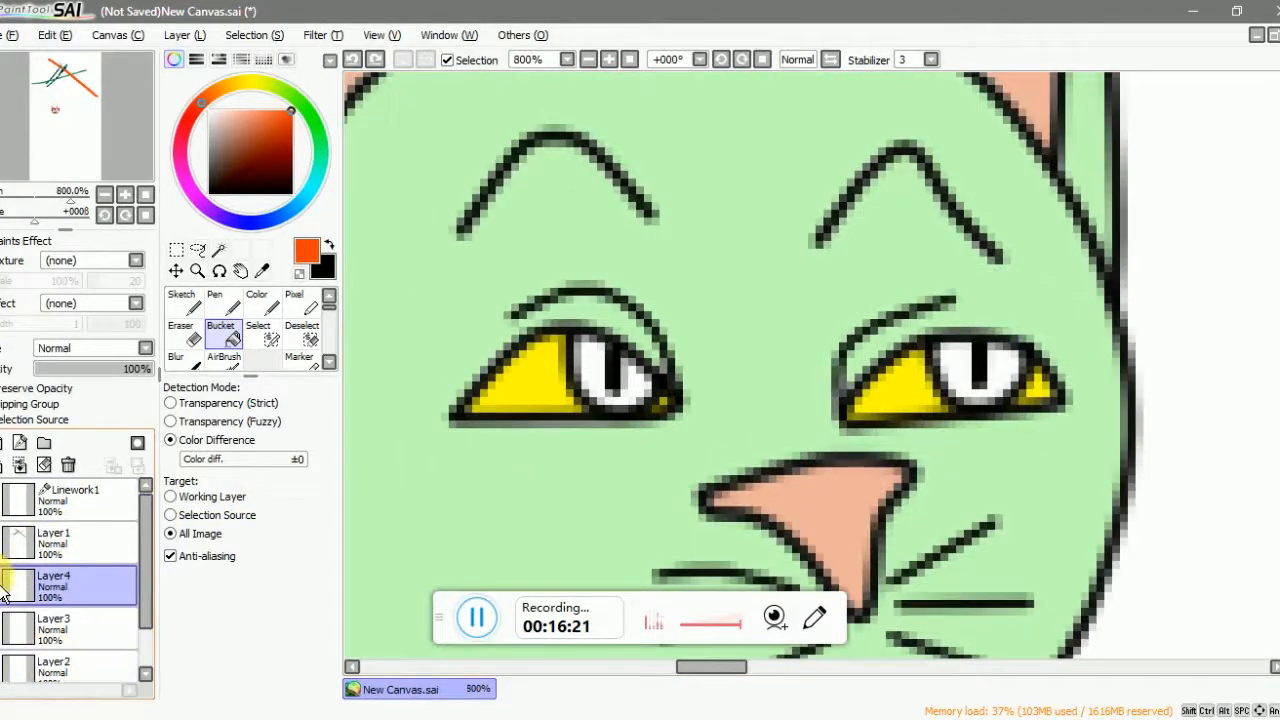
left_click(2, 632)
left_click(2, 632)
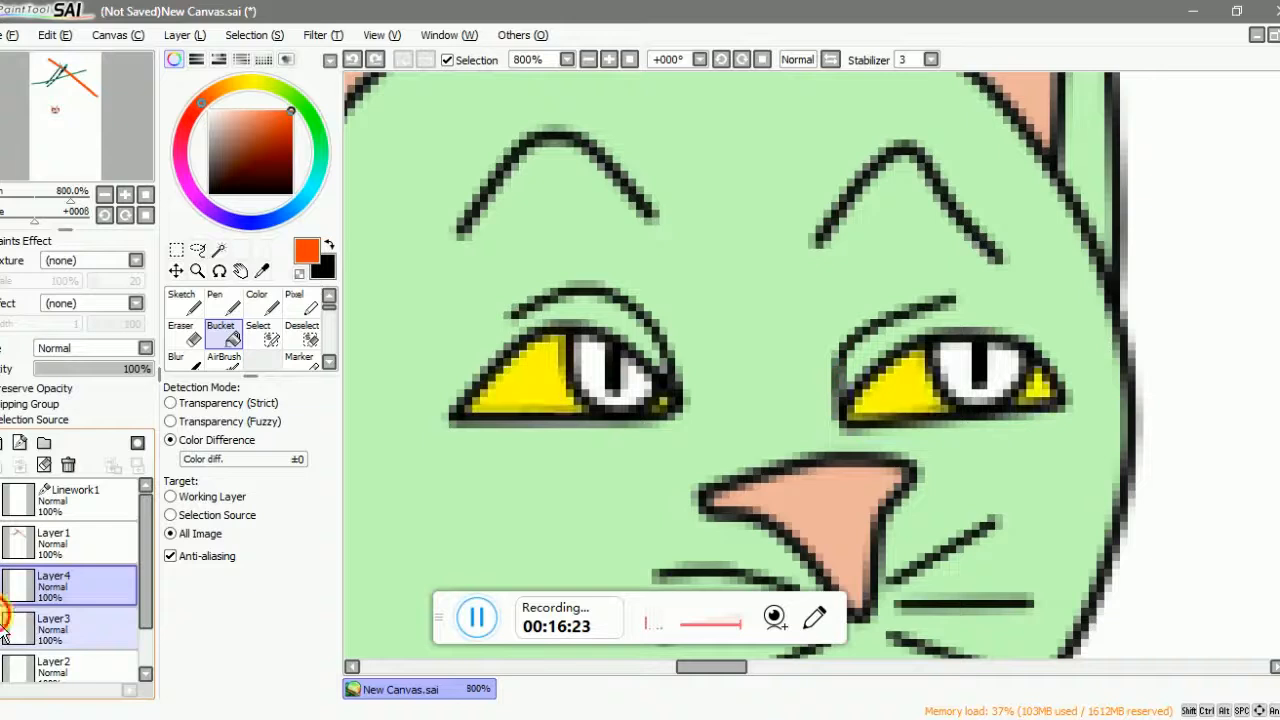
scroll(8, 636, "down", 1)
left_click(2, 648)
left_click(2, 648)
- Fill both irises with orange on Layer2 using the Bucket at a color difference of 171
left_click(28, 648)
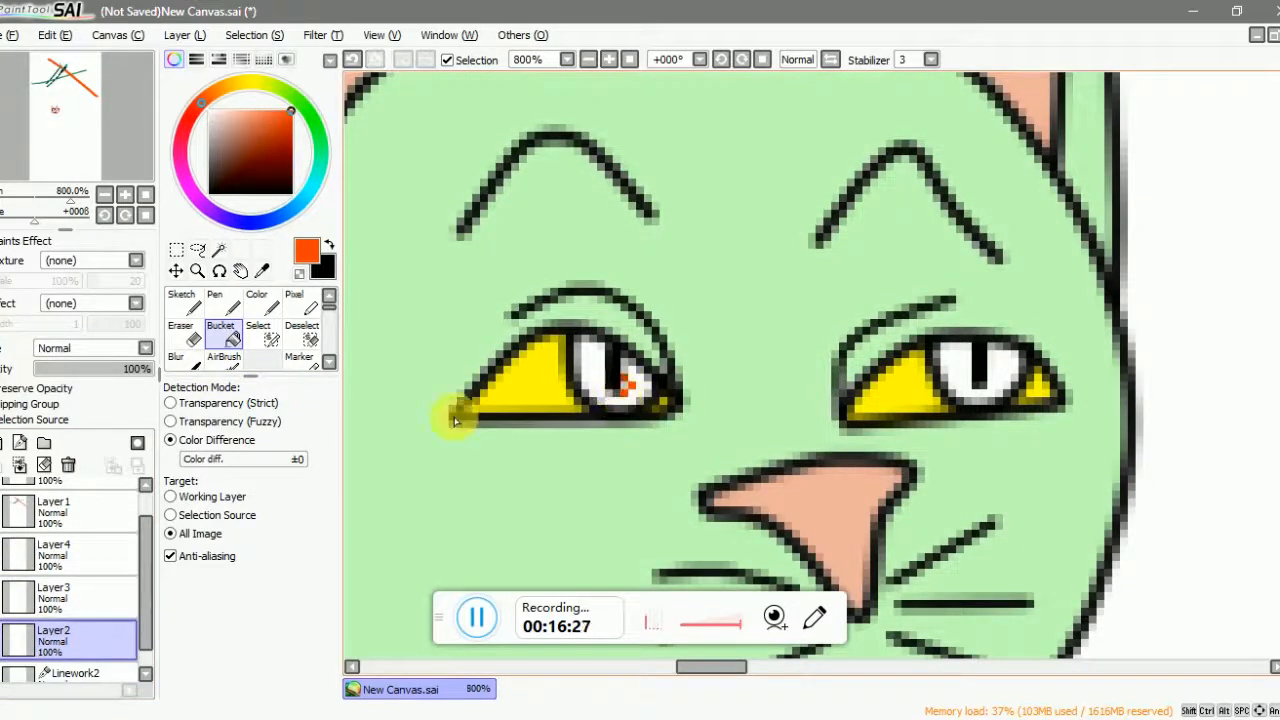
scroll(614, 388, "up", 1)
key("ctrl+z")
left_click(266, 458)
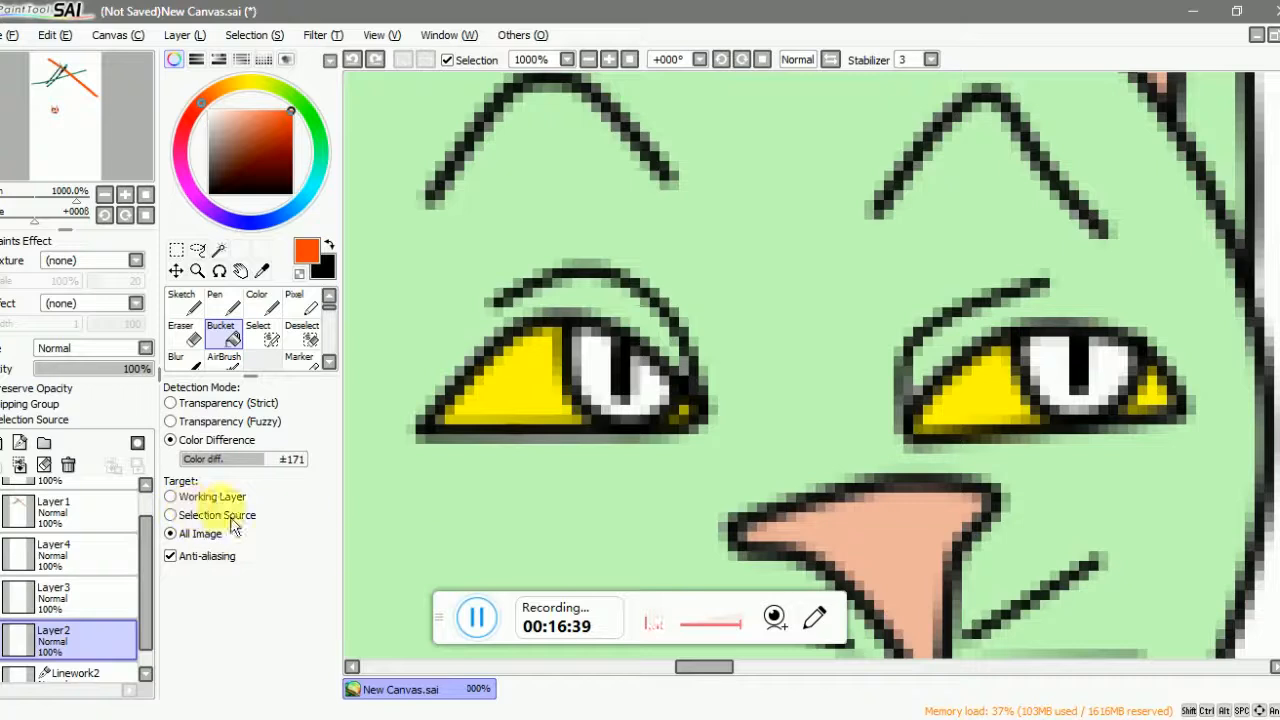
left_click(605, 375)
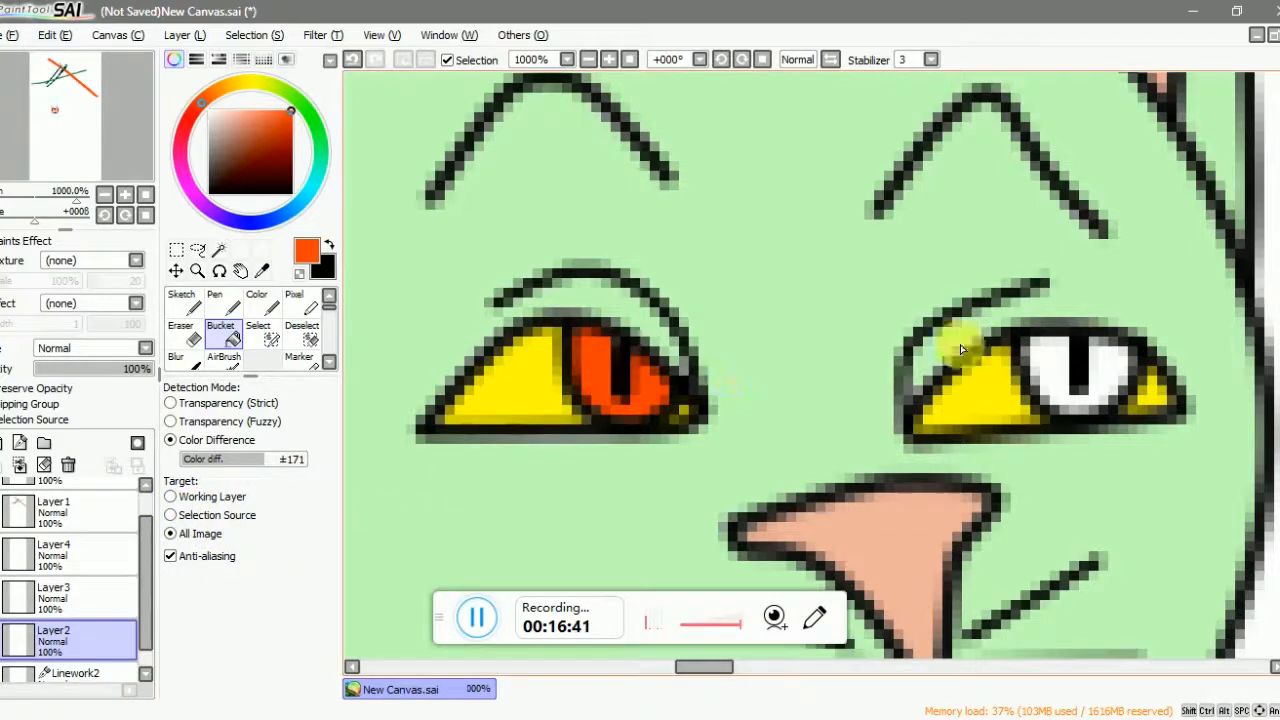
left_click(1055, 370)
scroll(623, 390, "down", 5)
scroll(623, 390, "up", 5)
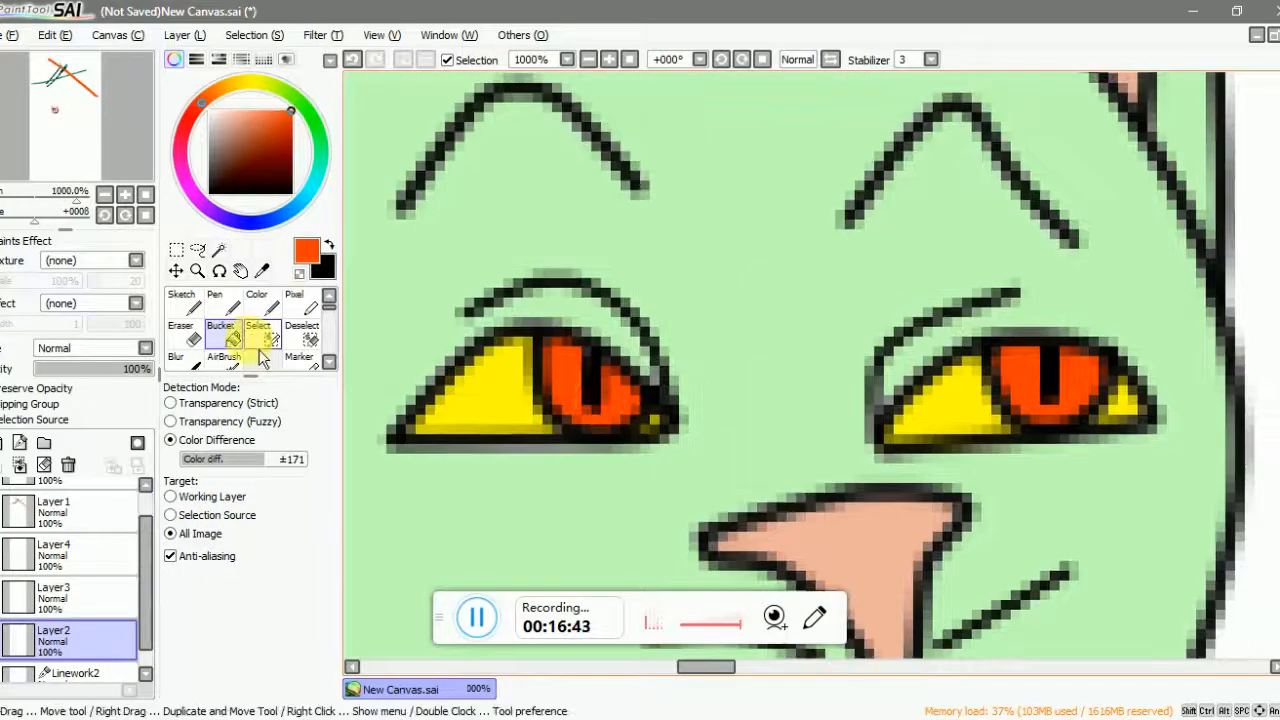
- Touch up the orange of the irises around the pupils with the Pen at size 1
left_click(222, 302)
scroll(660, 402, "up", 3)
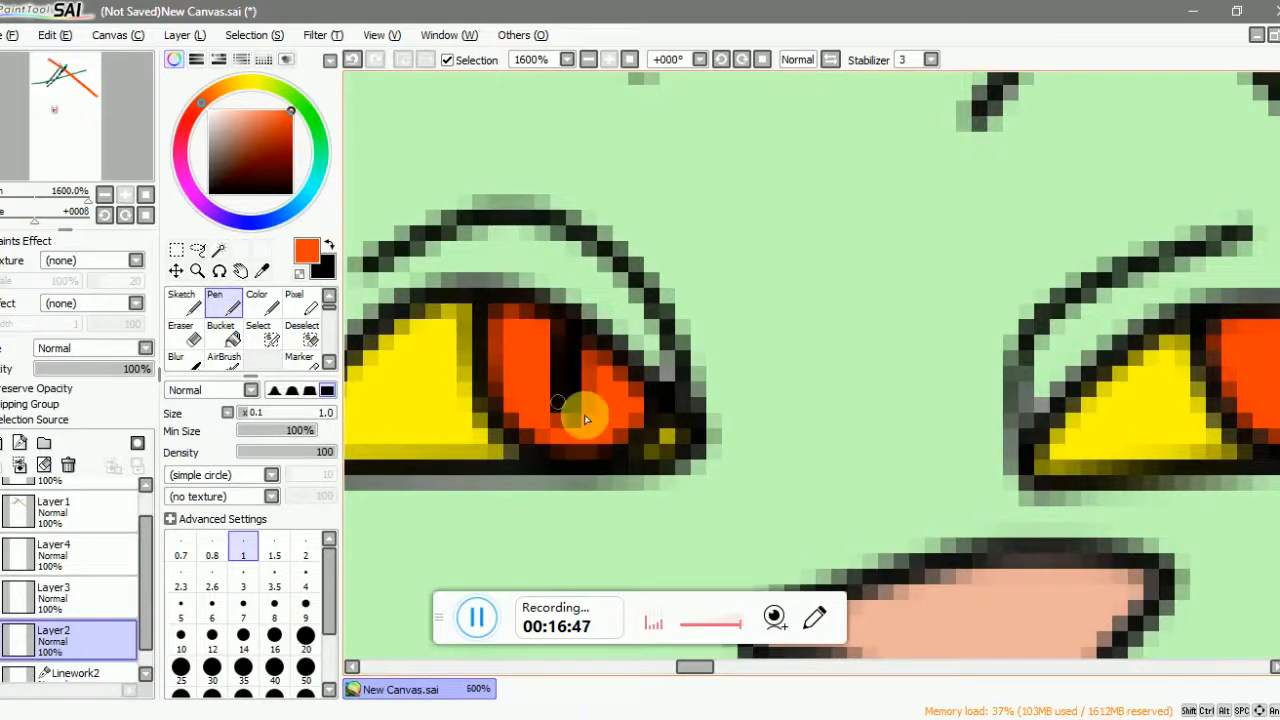
scroll(551, 395, "down", 3)
scroll(884, 370, "up", 3)
mouse_move(857, 377)
left_mouse_down()
mouse_move(727, 407)
mouse_move(783, 486)
left_mouse_up()
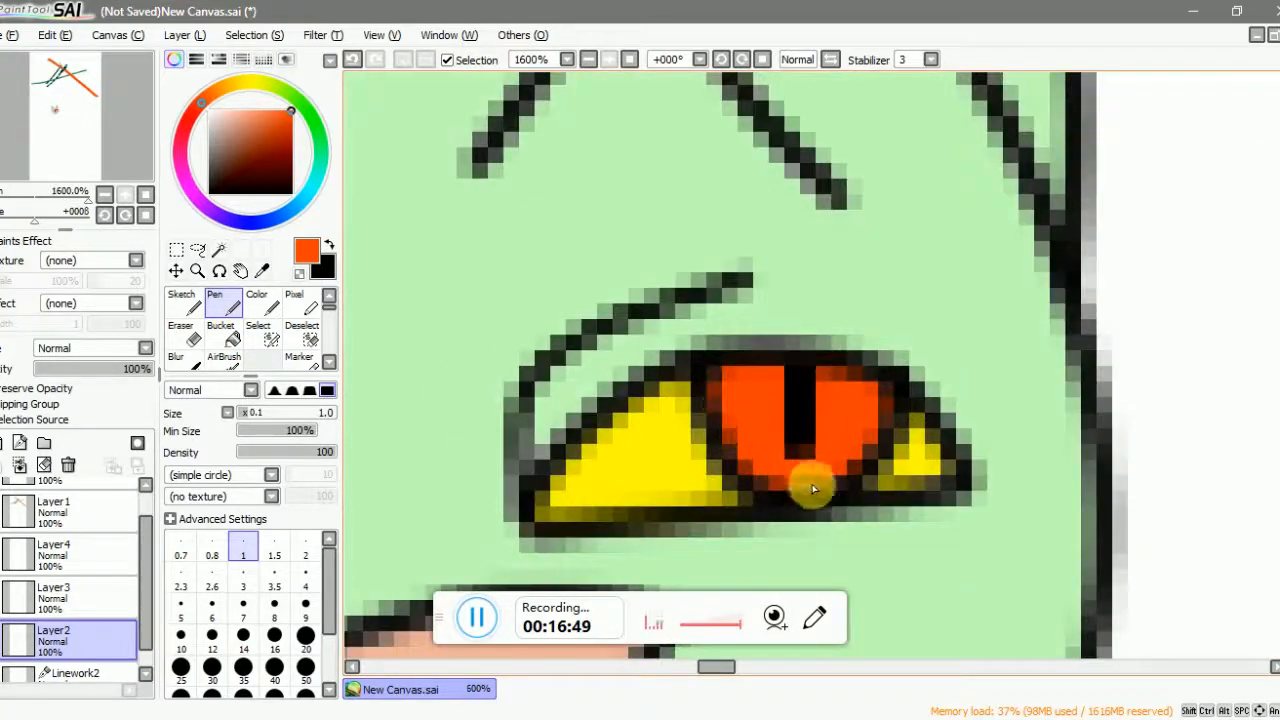
scroll(885, 376, "down", 5)
scroll(700, 406, "up", 3)
scroll(668, 423, "down", 3)
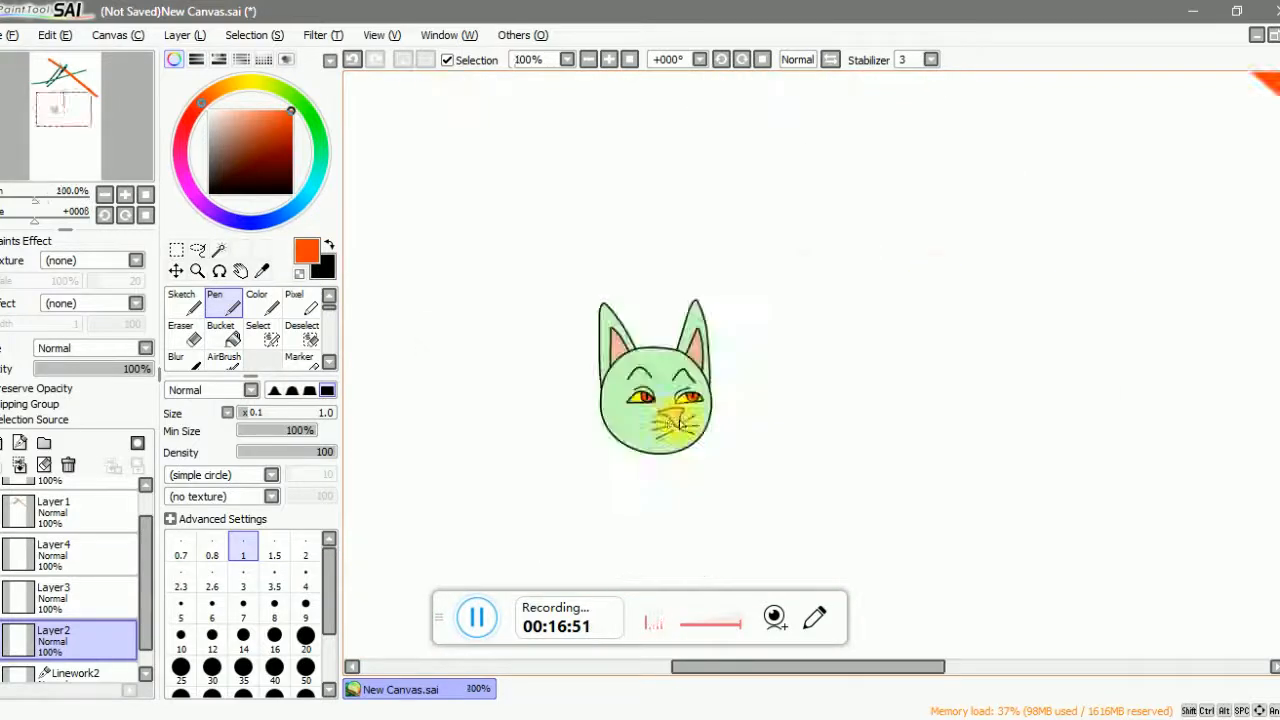
- Paint a white highlight beside the pupil in each iris with the Pen at size 4
scroll(704, 409, "up", 2)
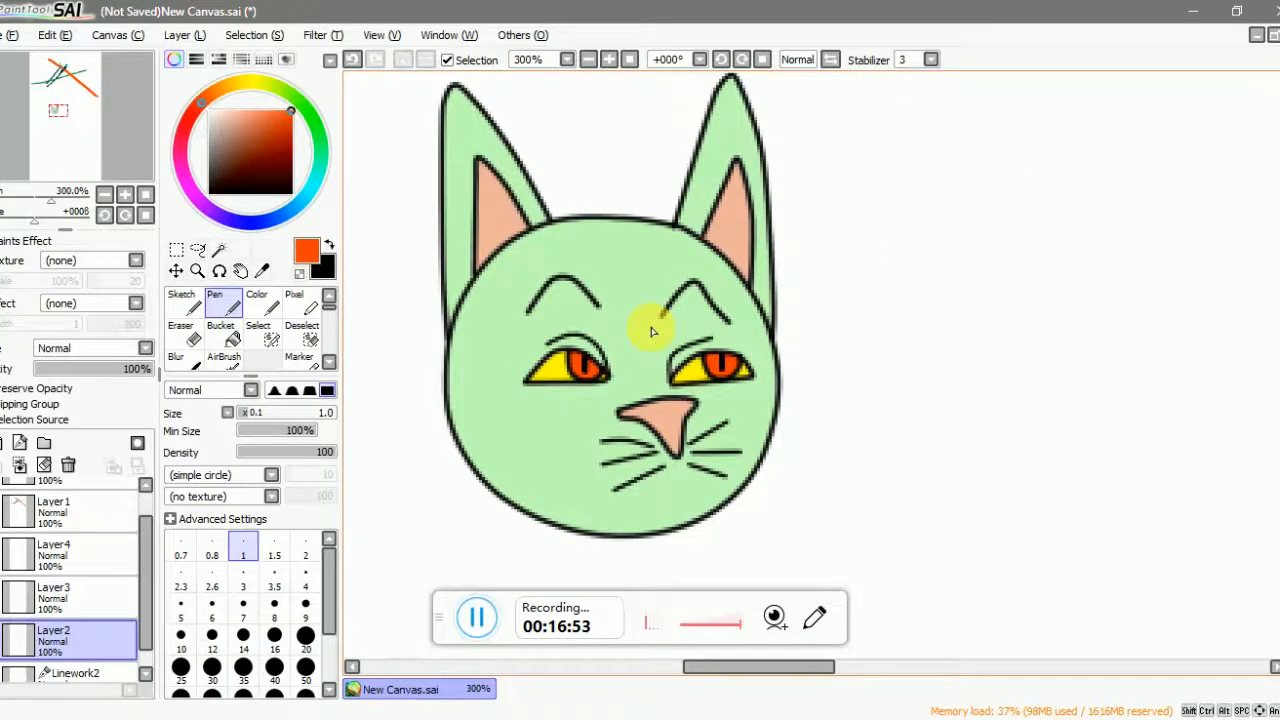
scroll(622, 364, "up", 2)
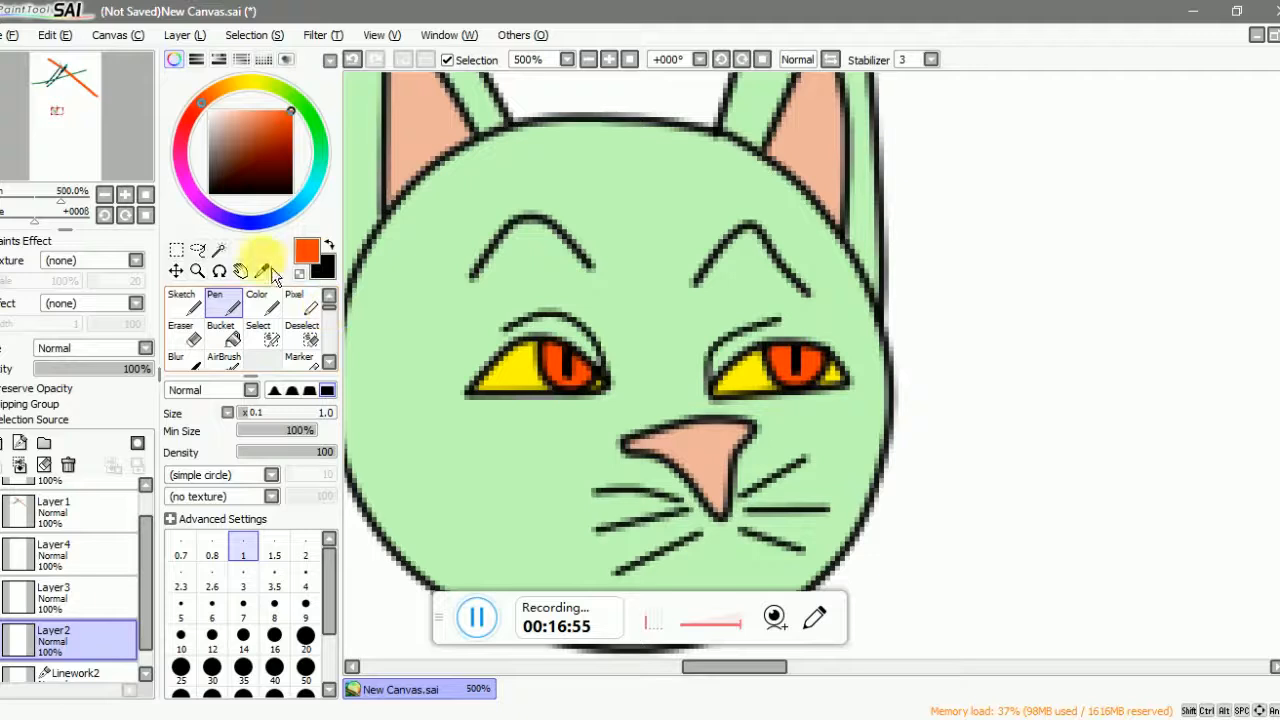
left_click(305, 586)
scroll(543, 314, "up", 5)
scroll(886, 334, "down", 3)
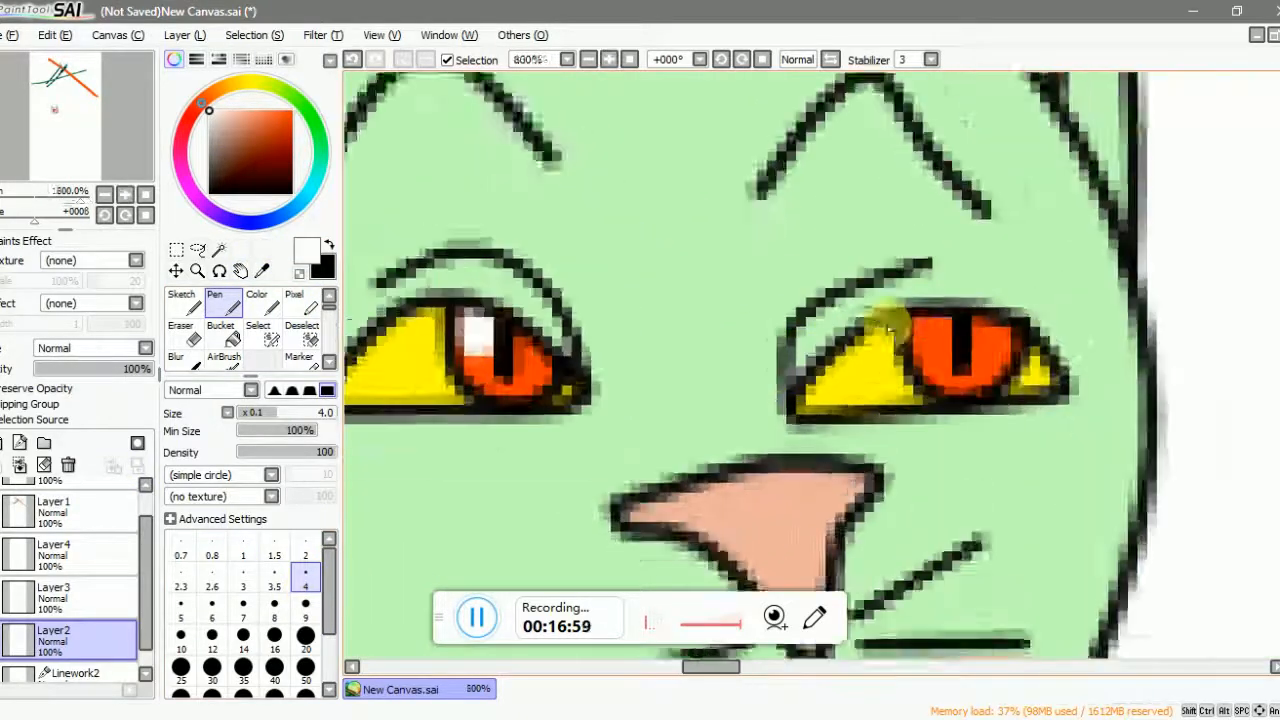
scroll(943, 330, "up", 2)
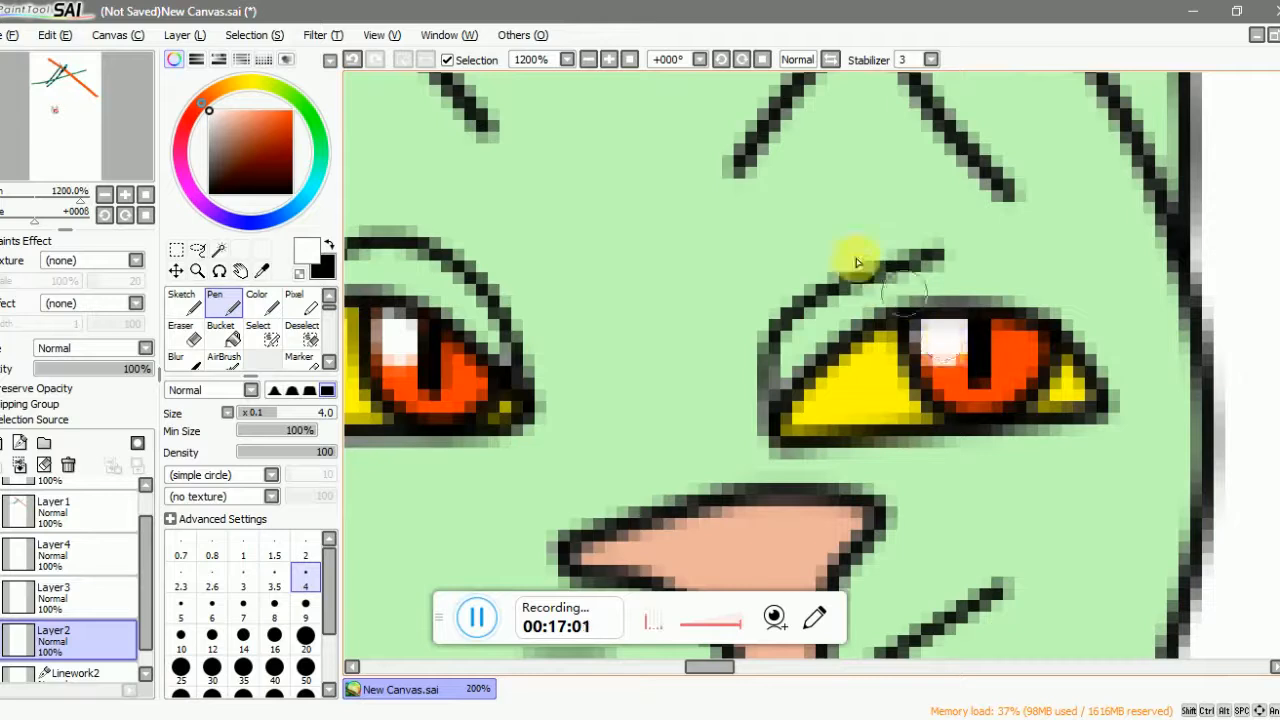
scroll(857, 263, "down", 6)
scroll(818, 247, "up", 1)
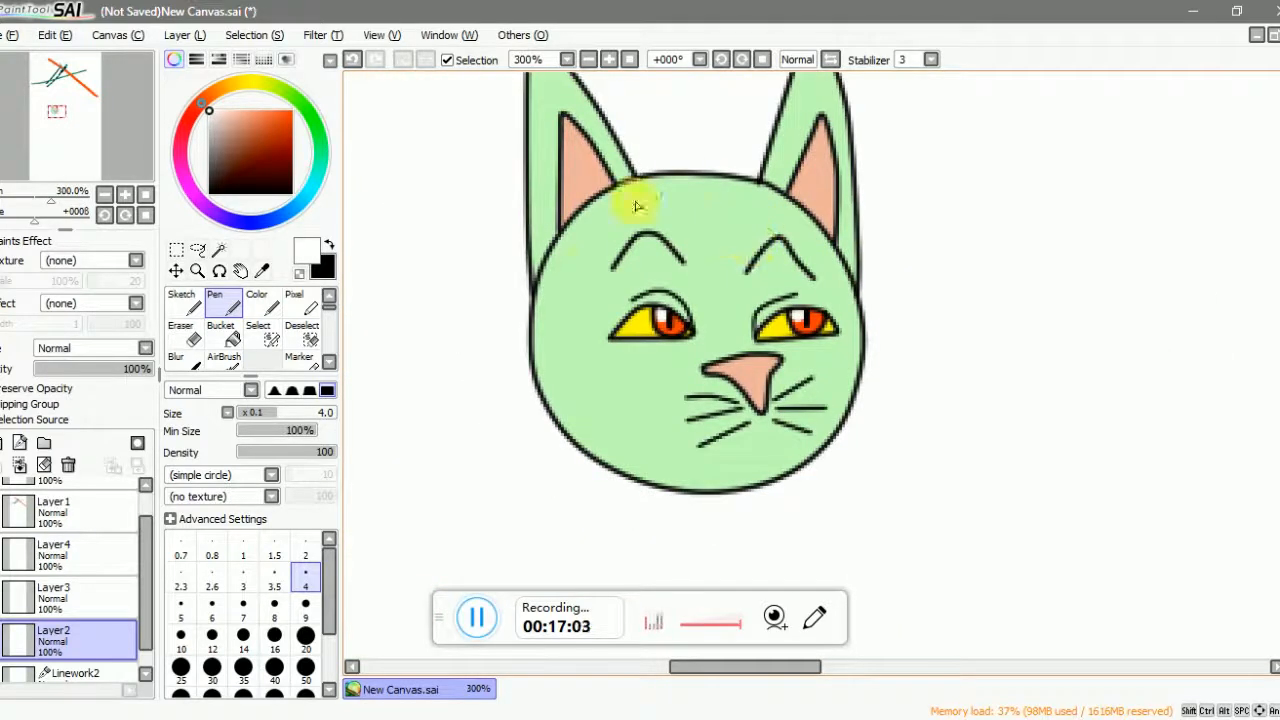
scroll(759, 297, "up", 1)
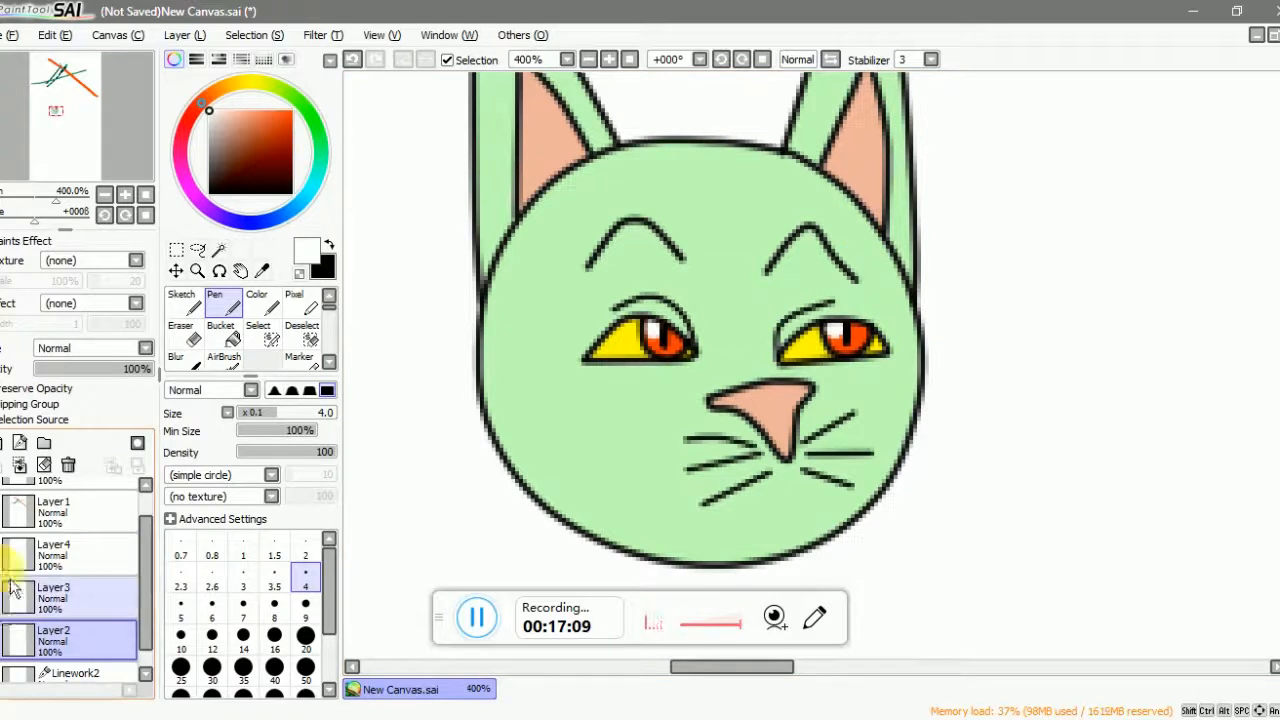
- Toggle the visibility of the color layers to check which parts of the cat each one contains
scroll(8, 610, "down", 1)
left_click(8, 625)
left_click(8, 625)
left_click(8, 625)
left_click(8, 625)
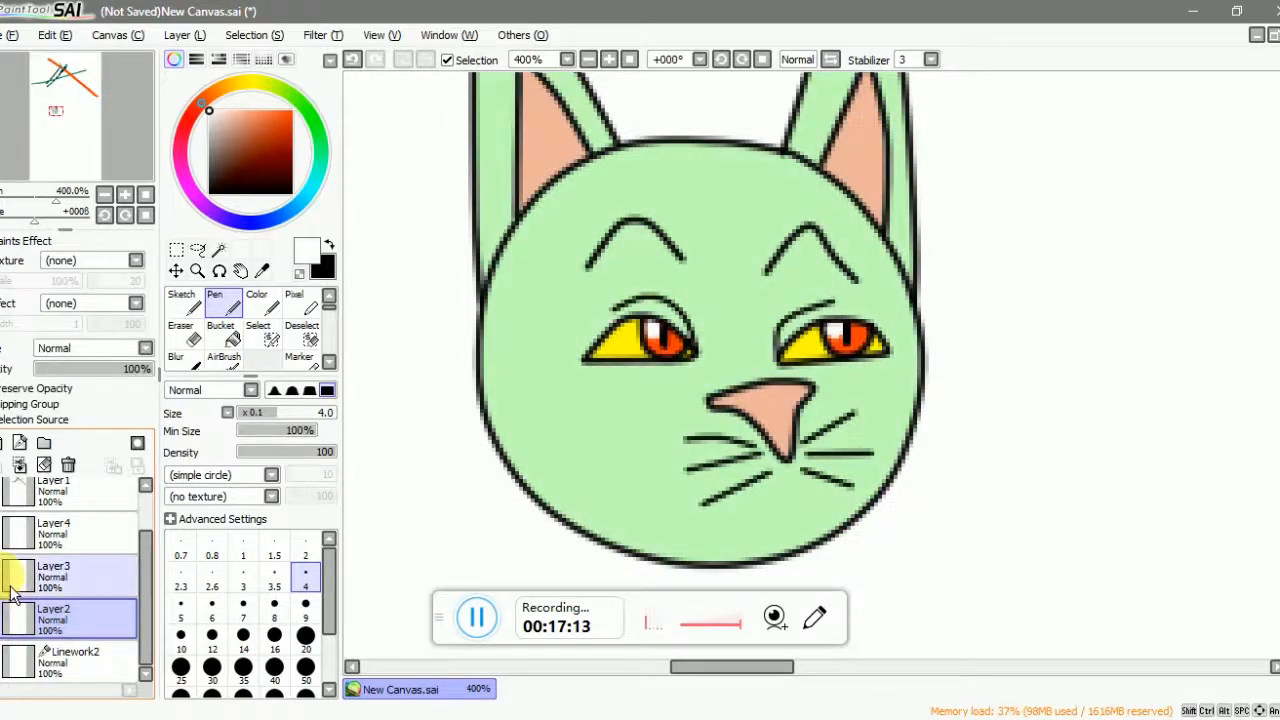
scroll(17, 568, "up", 1)
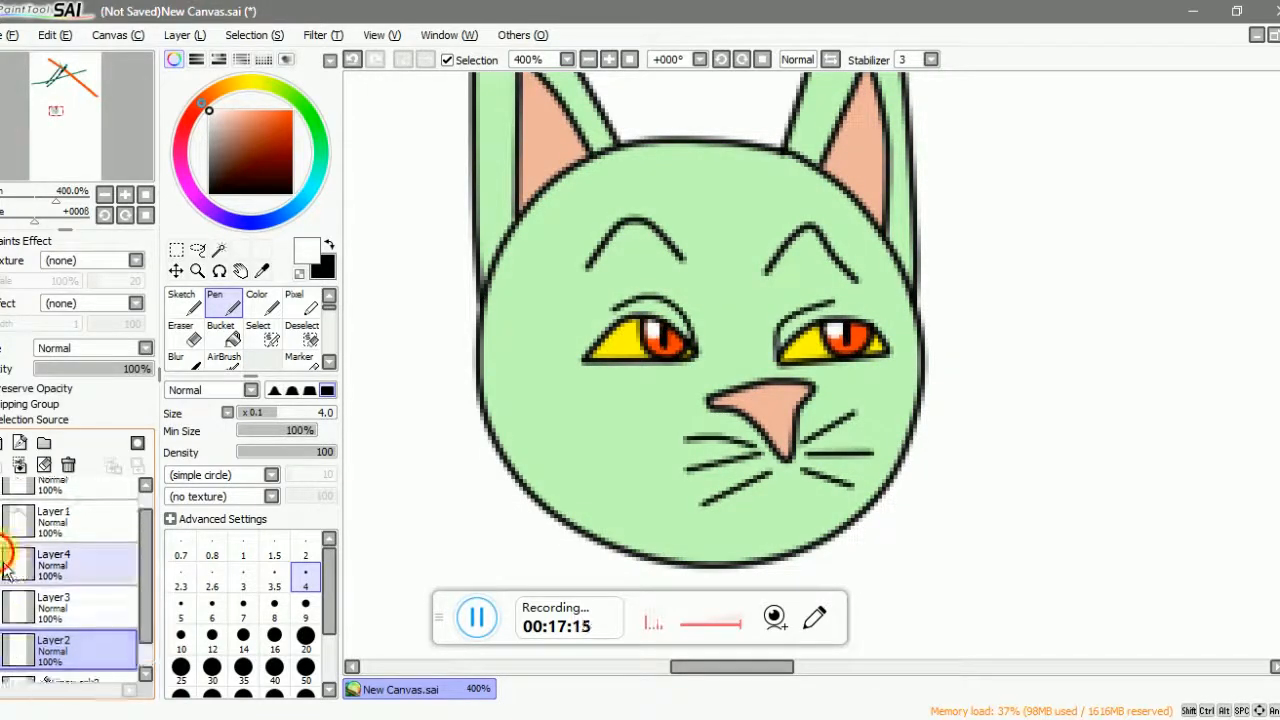
left_click(8, 567)
left_click(8, 567)
scroll(5, 570, "down", 1)
scroll(5, 565, "up", 2)
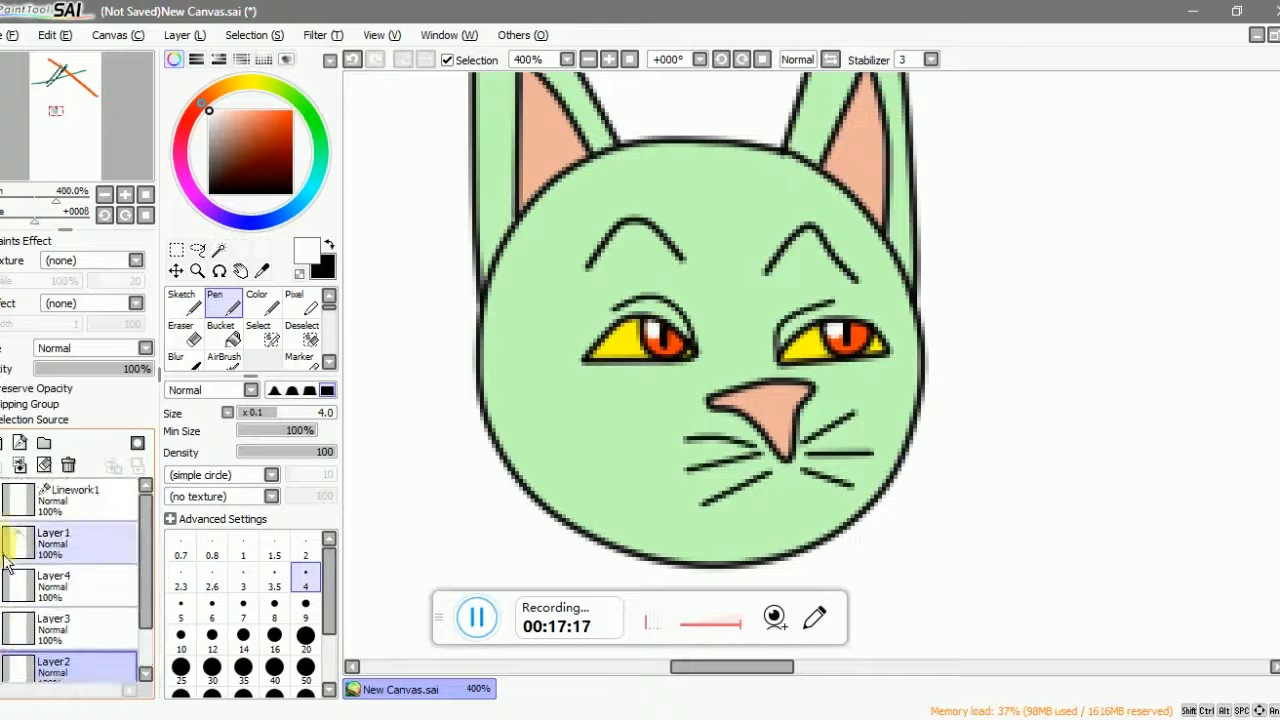
left_click(90, 597)
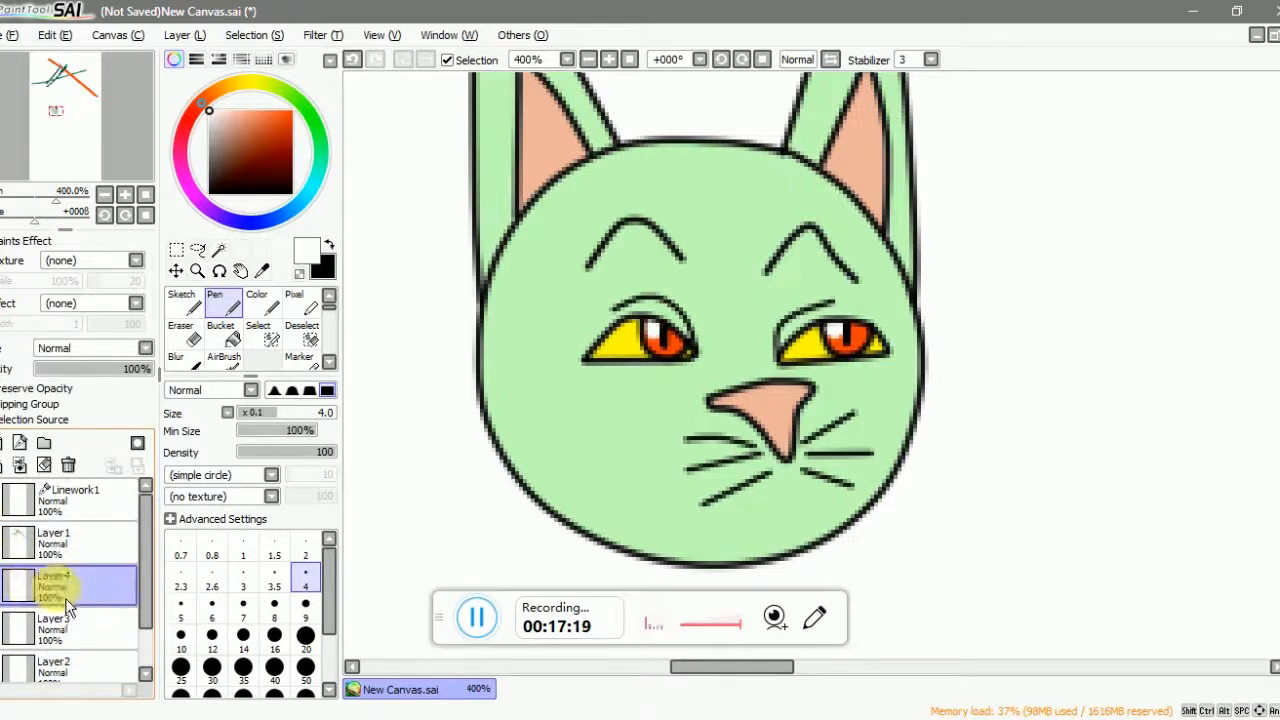
double_click(65, 597)
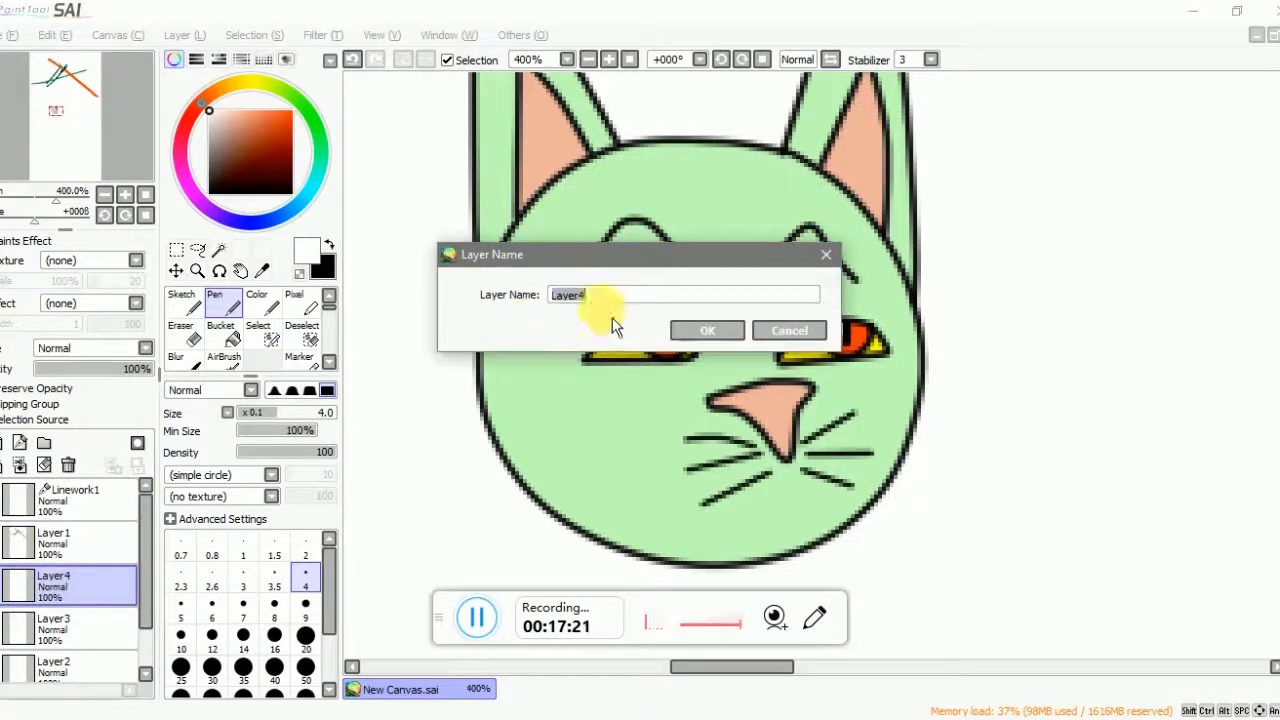
left_click(792, 330)
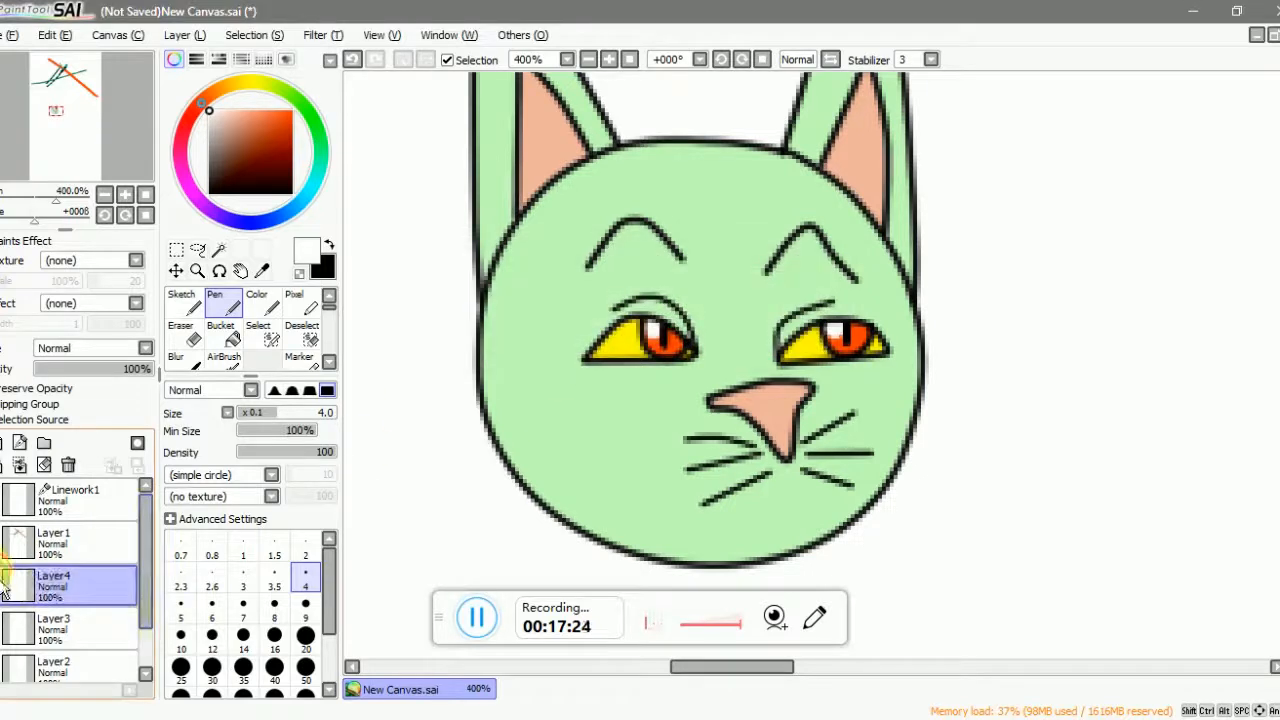
- Rename Layer4 as eye
double_click(60, 585)
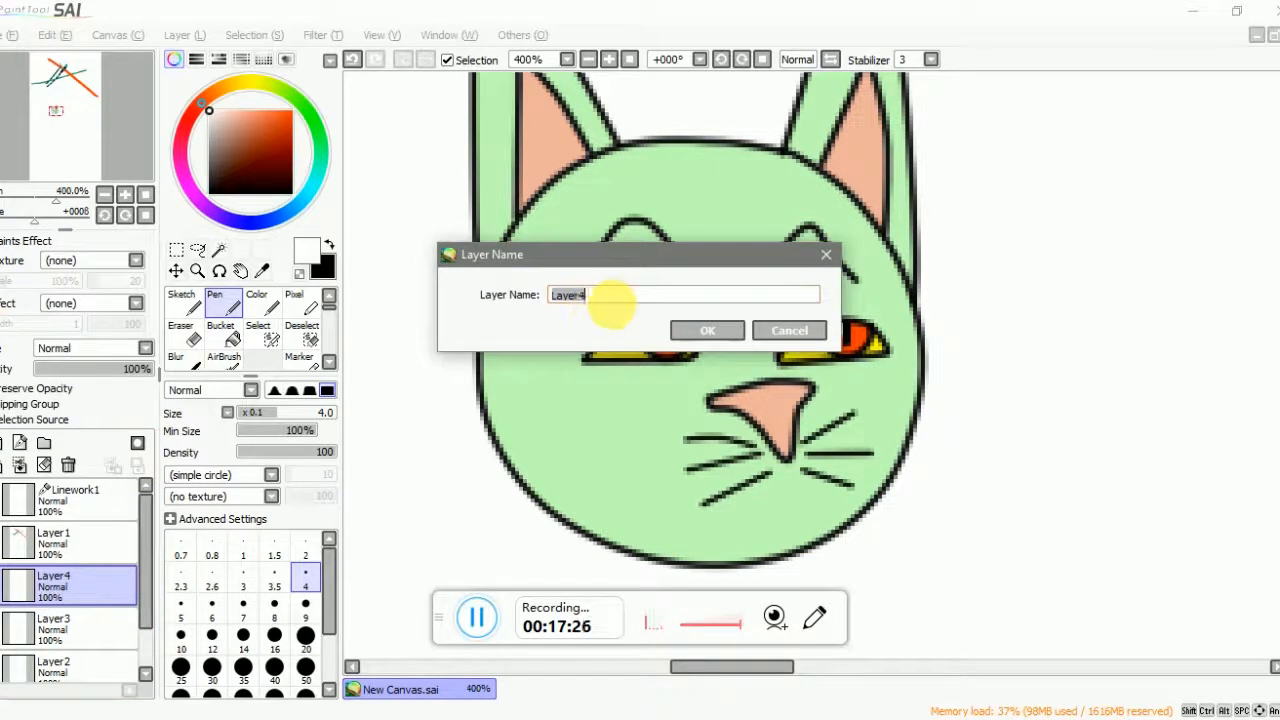
type("eye")
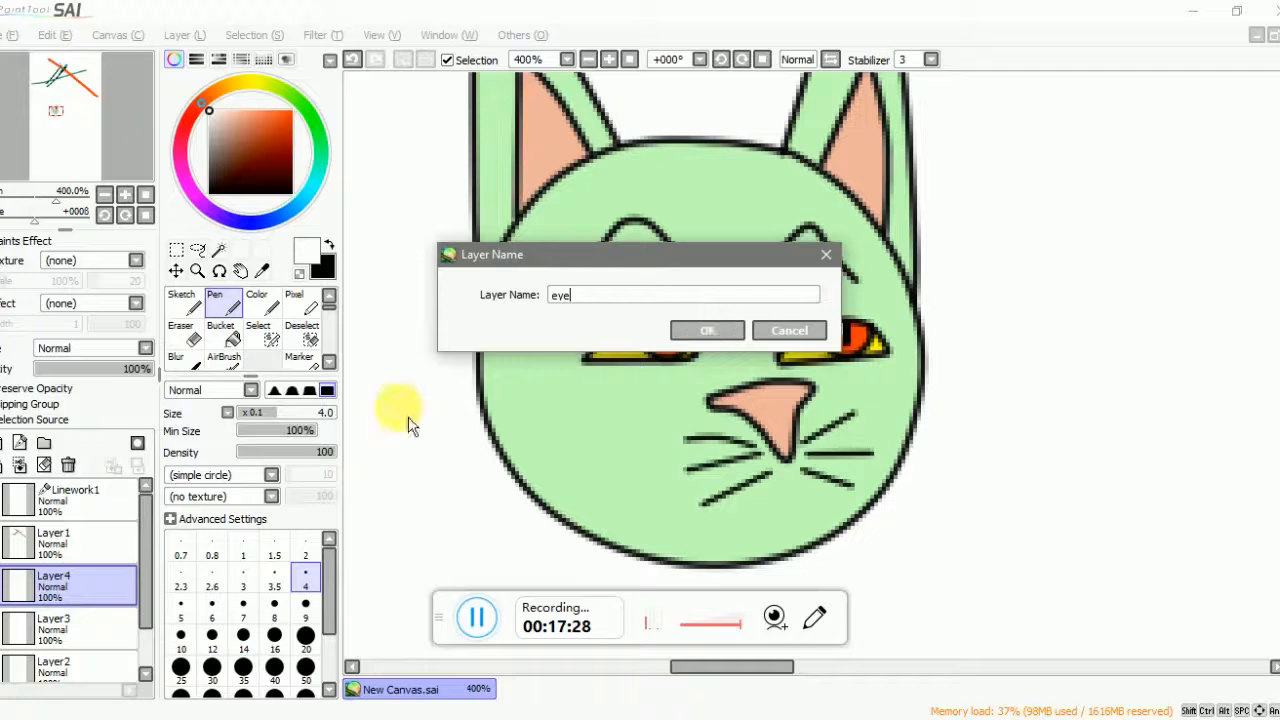
left_click(707, 330)
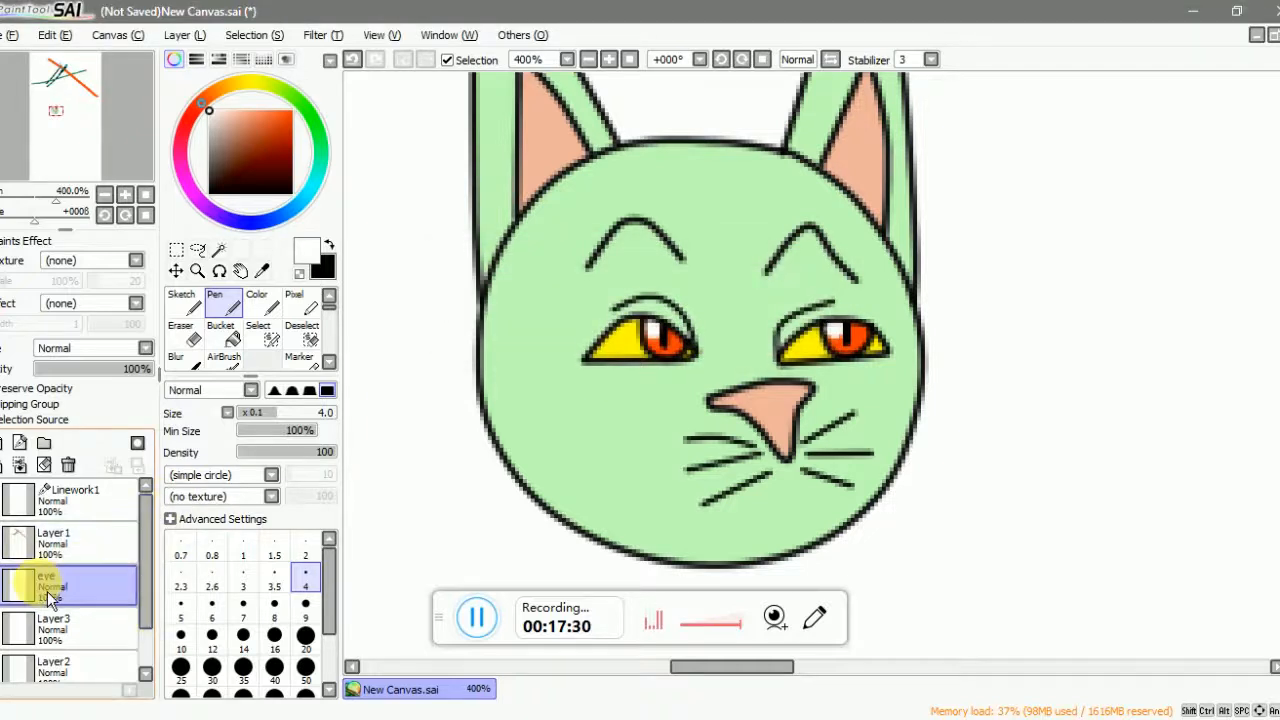
scroll(77, 581, "down", 1)
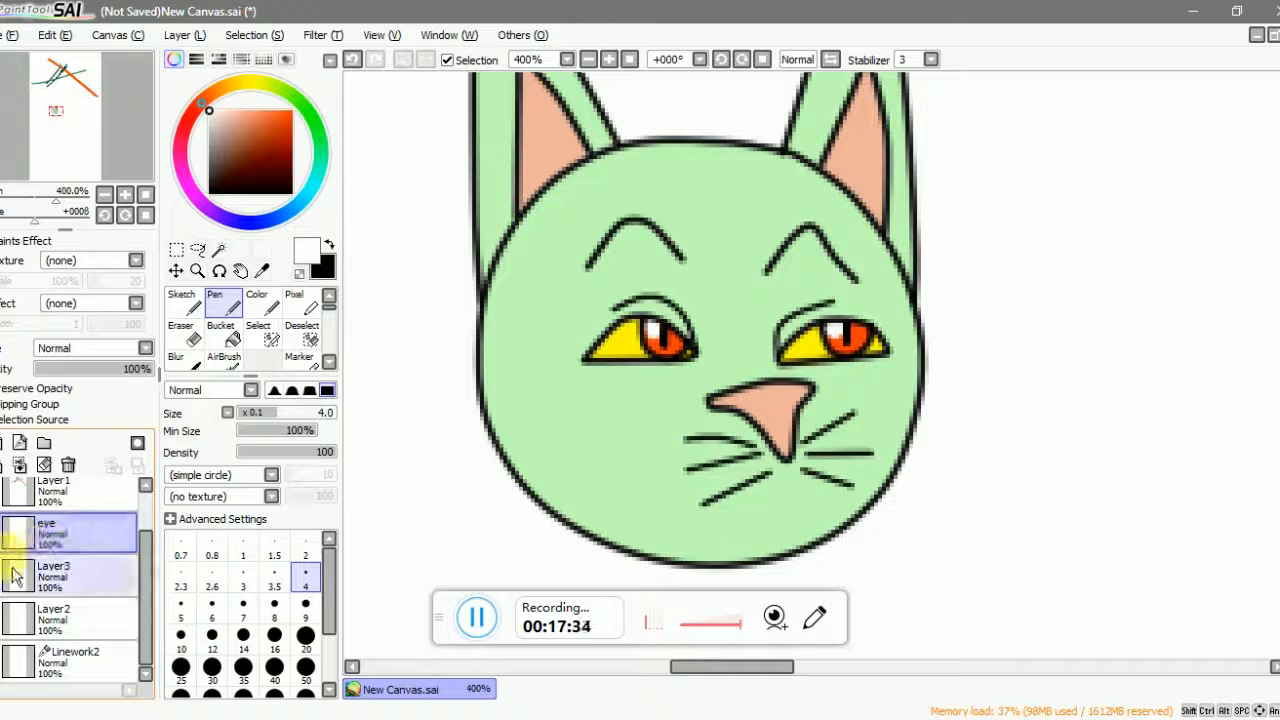
- Toggle the visibility of Layer2 and Layer3 to check which color areas each one holds
left_click(6, 620)
left_click(6, 620)
left_click(6, 620)
left_click(6, 620)
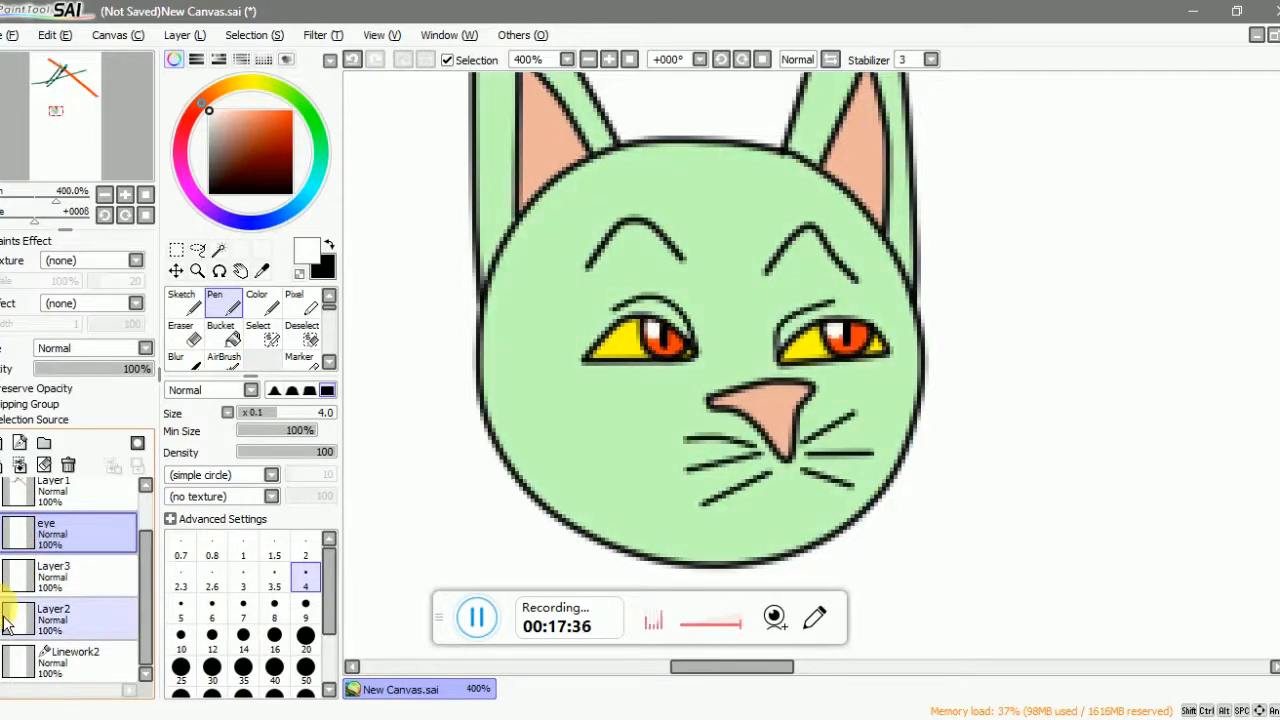
left_click(6, 620)
left_click(6, 620)
left_click(6, 620)
left_click(6, 620)
left_click(6, 620)
left_click(6, 620)
left_click(6, 577)
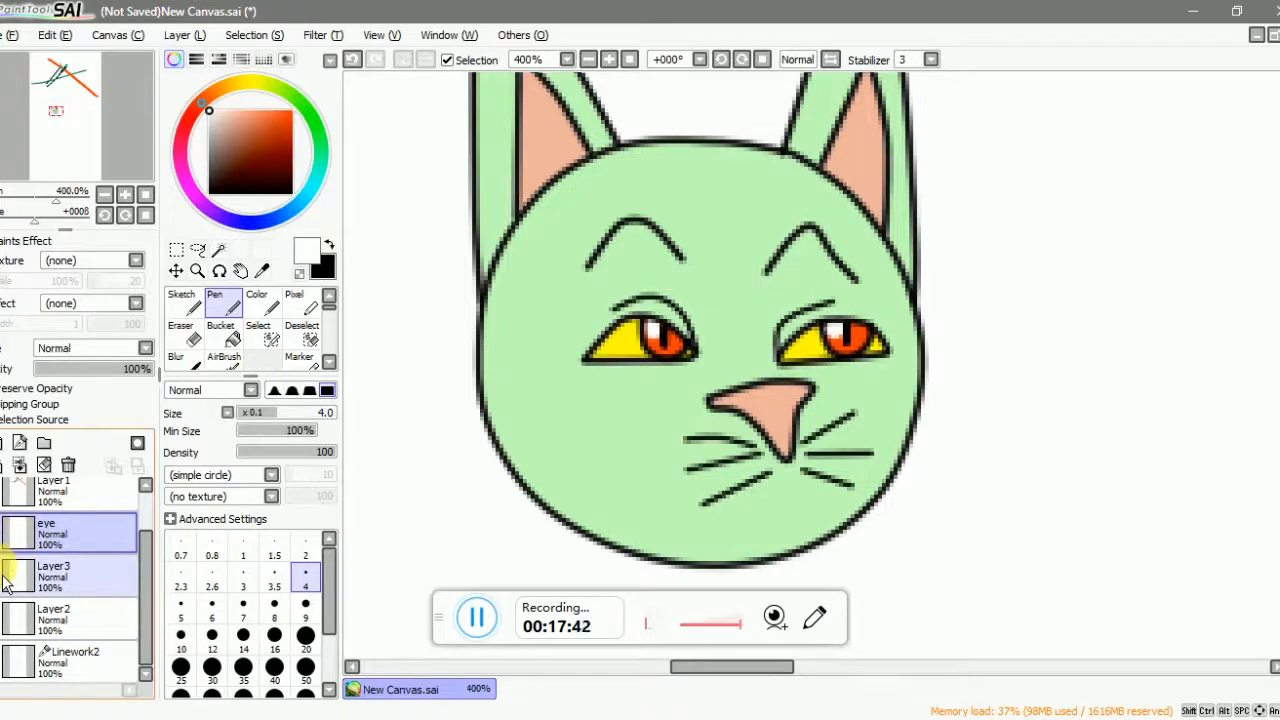
left_click(6, 620)
left_click(12, 621)
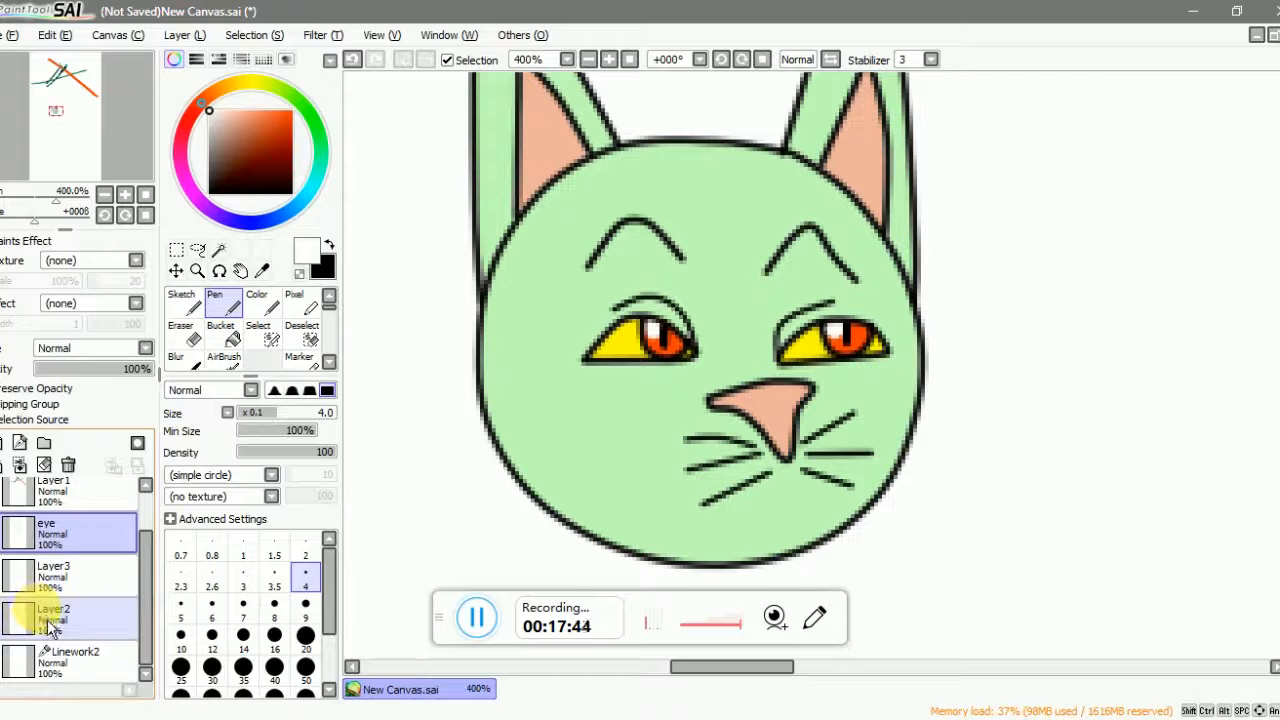
- Turn on Preserve Opacity for Layer2 and try broad dark red Pen strokes across the face at size 50
left_click(47, 620)
left_click(24, 390)
left_click(256, 175)
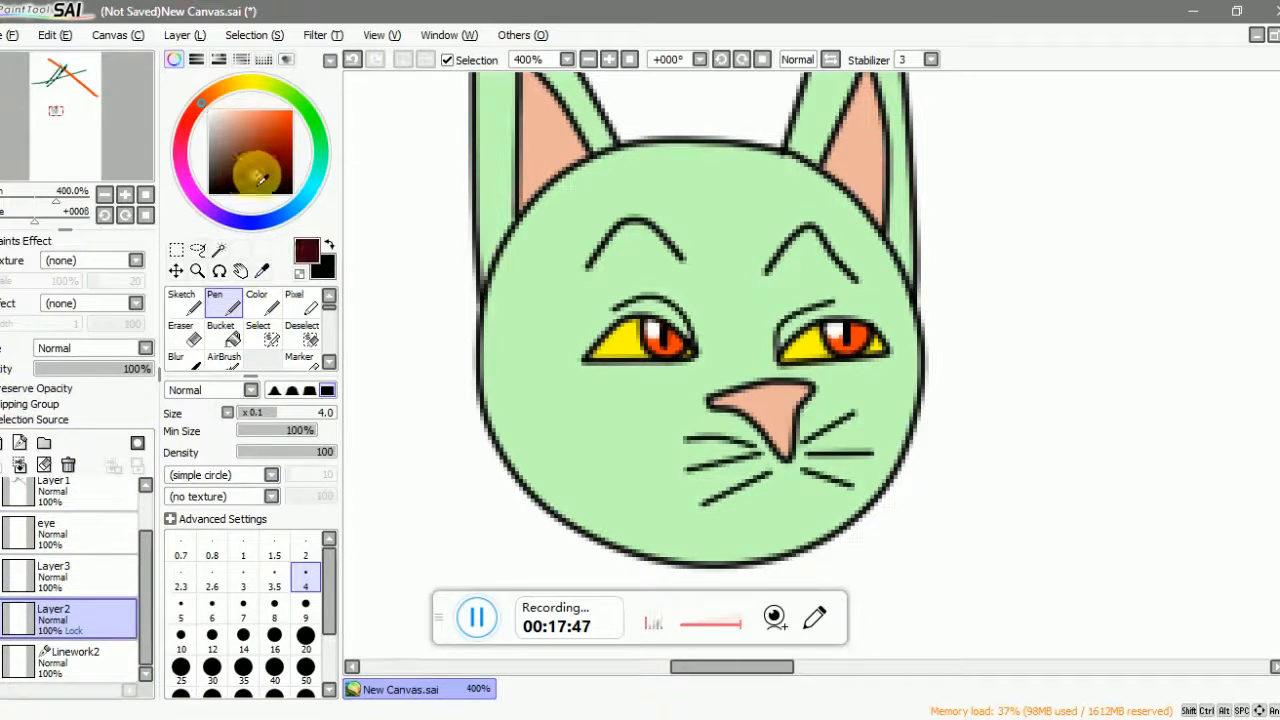
left_click(305, 666)
scroll(491, 329, "down", 1)
left_click_drag(491, 329, 1068, 418)
key("ctrl+z")
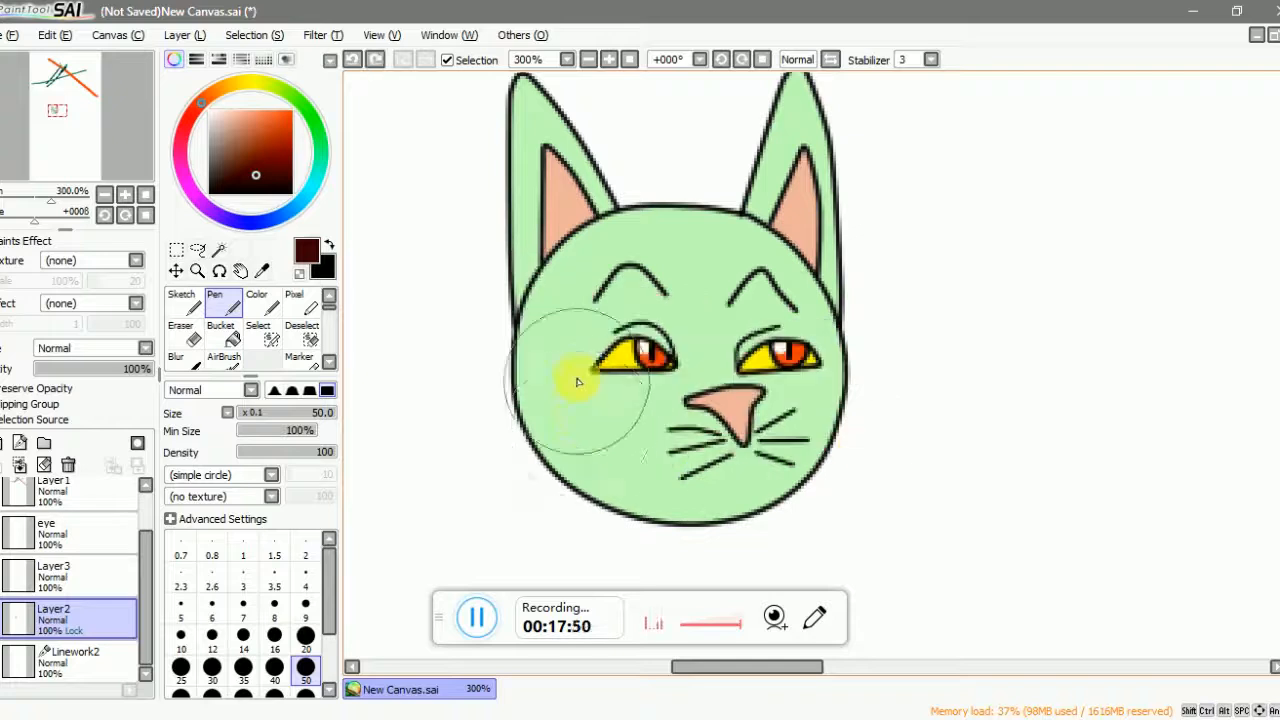
scroll(560, 415, "up", 1)
left_click_drag(469, 290, 889, 483)
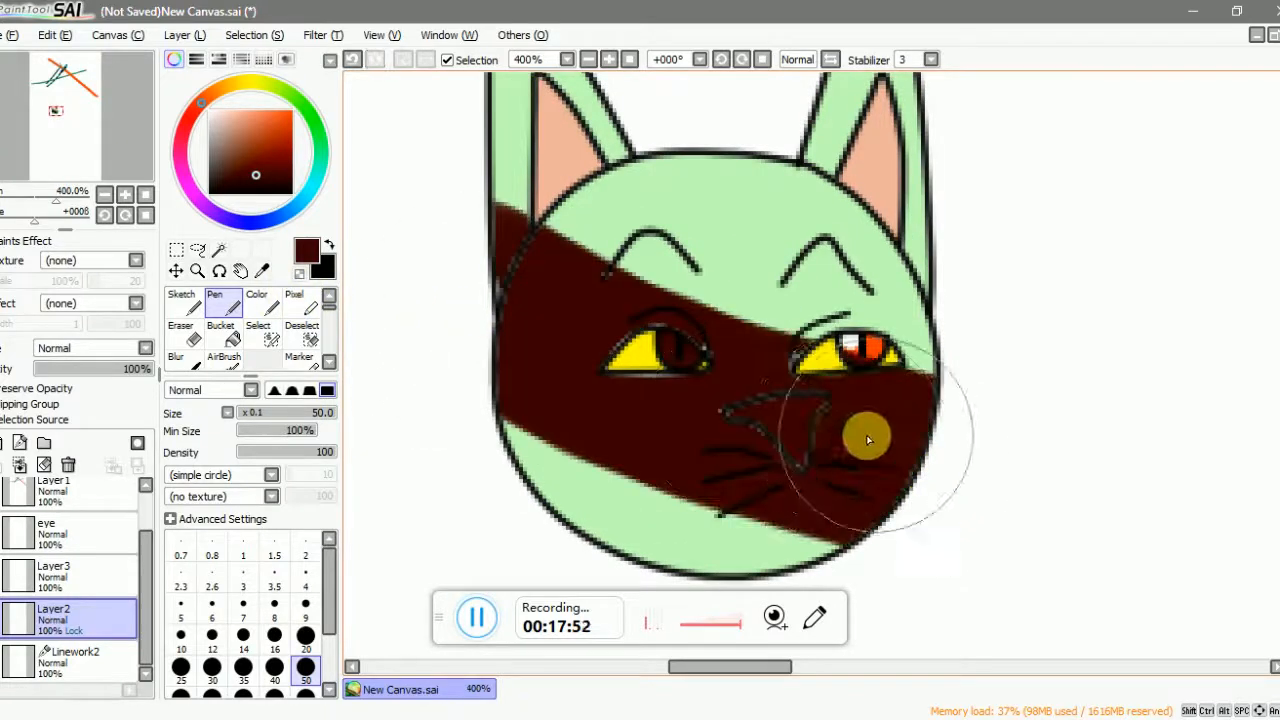
scroll(880, 437, "up", 2)
key("ctrl+z")
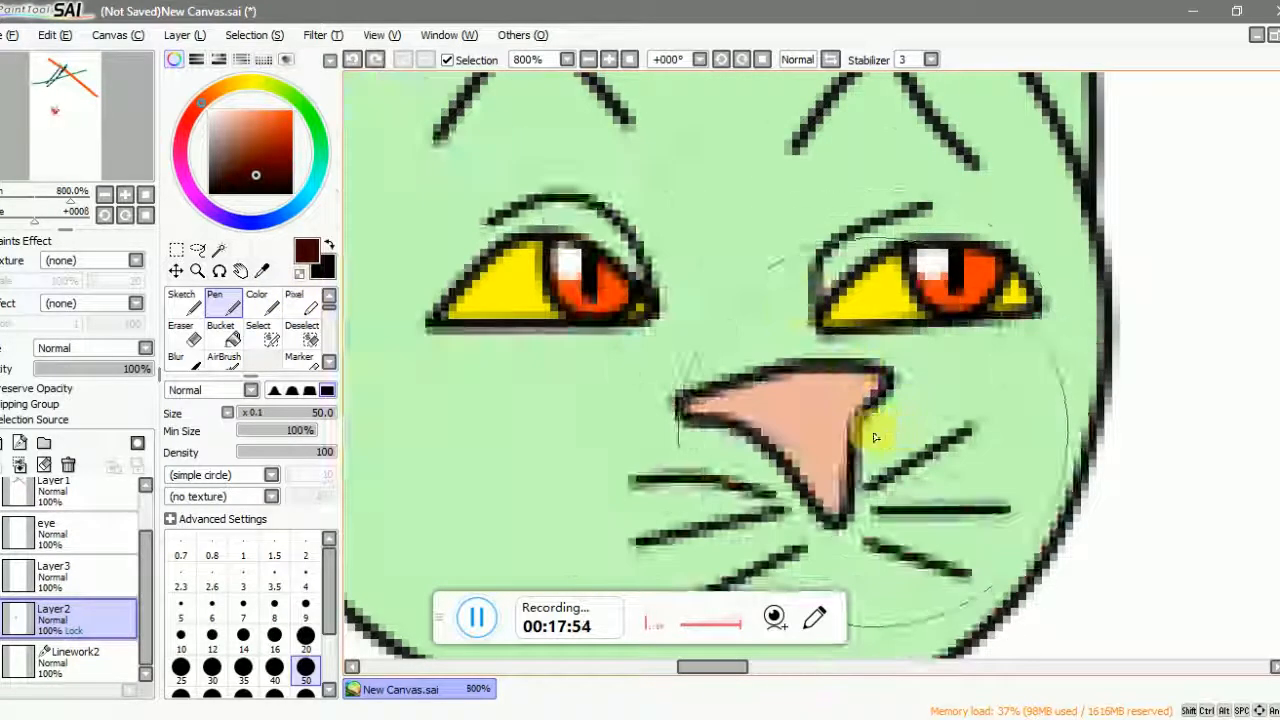
scroll(789, 390, "down", 3)
scroll(789, 390, "up", 2)
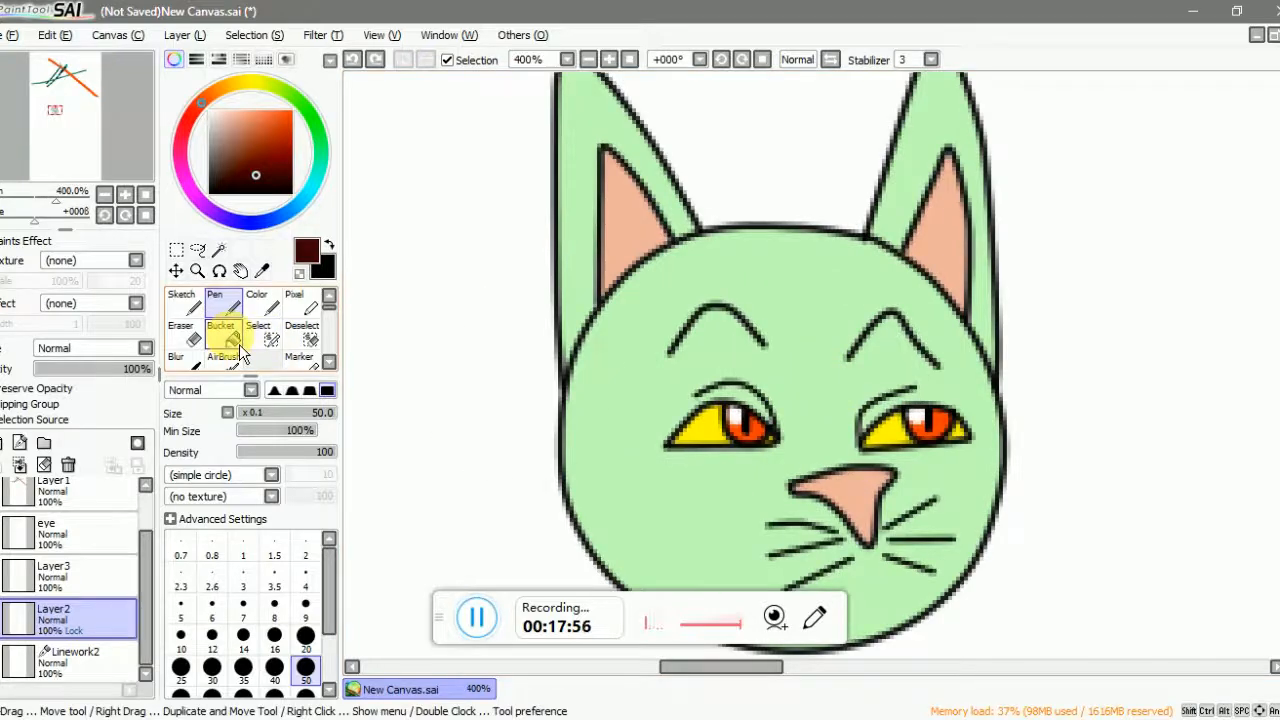
- Try shading the left and lower edge of the head in a darker green with the Pen at size 9
left_click(651, 397, "alt")
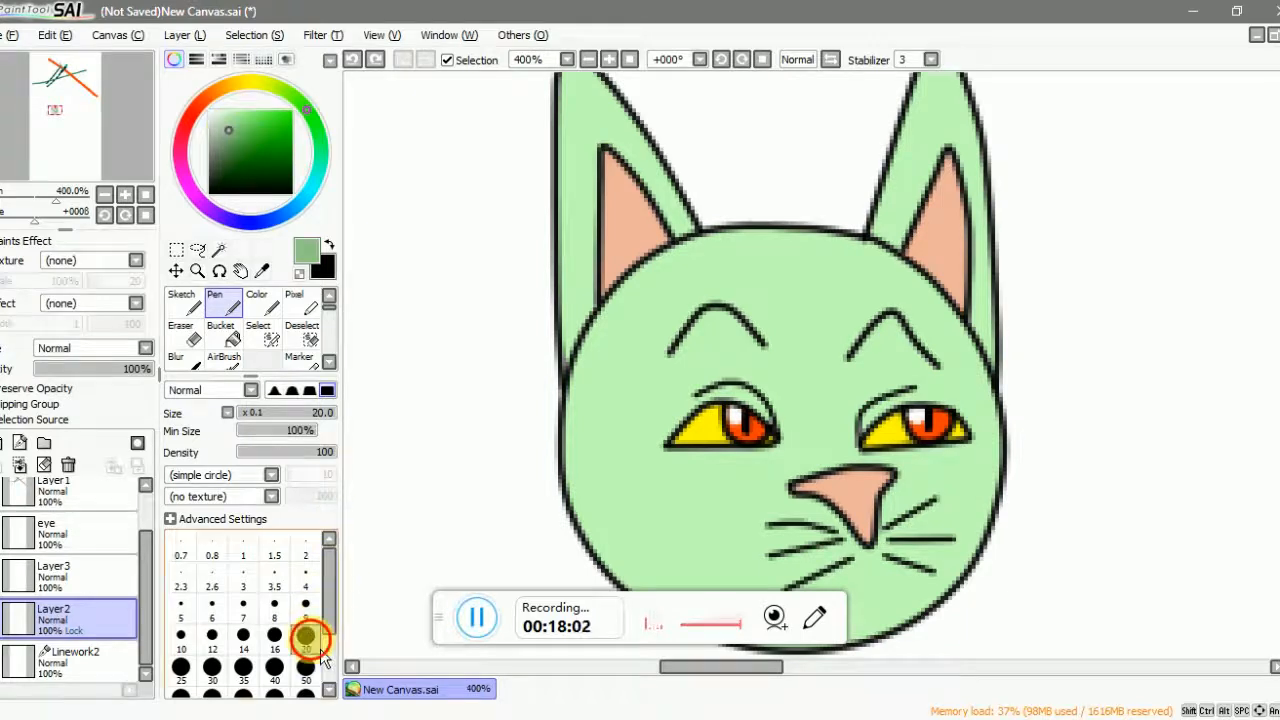
left_click(311, 642)
left_click_drag(602, 584, 586, 438)
scroll(580, 460, "up", 1)
left_click(309, 618)
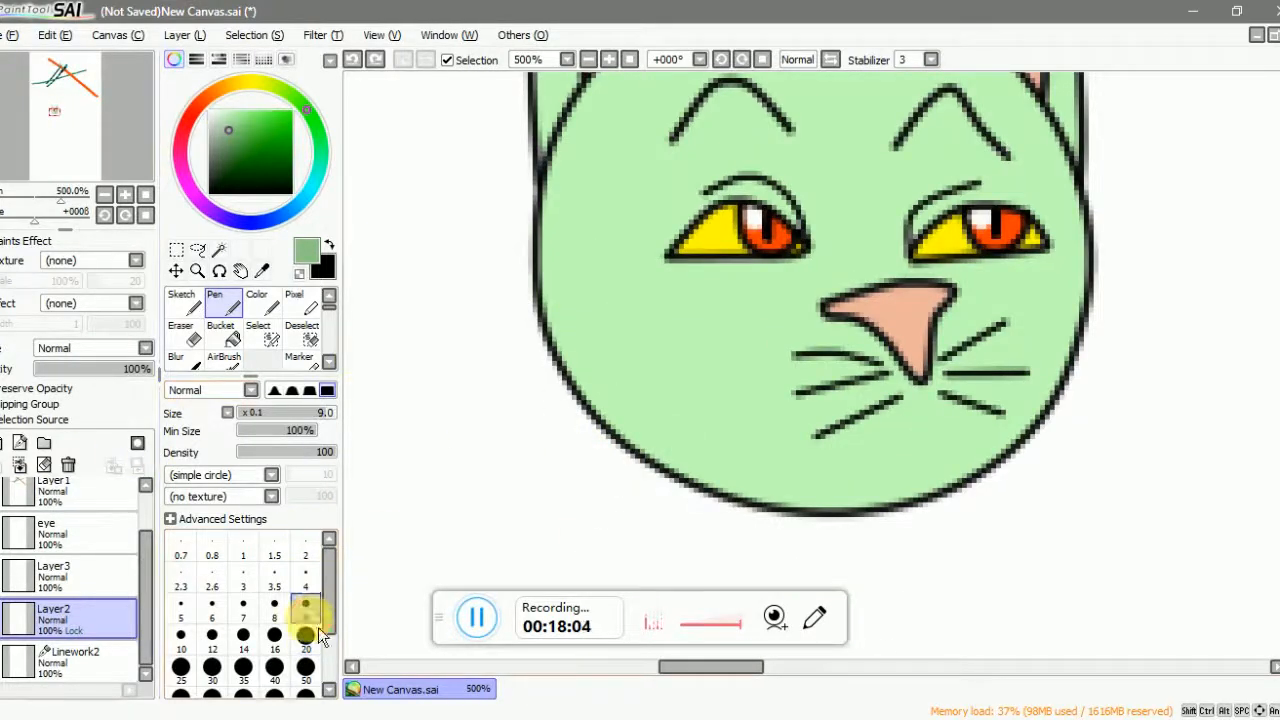
mouse_move(557, 186)
left_mouse_down()
mouse_move(600, 400)
mouse_move(966, 529)
left_mouse_up()
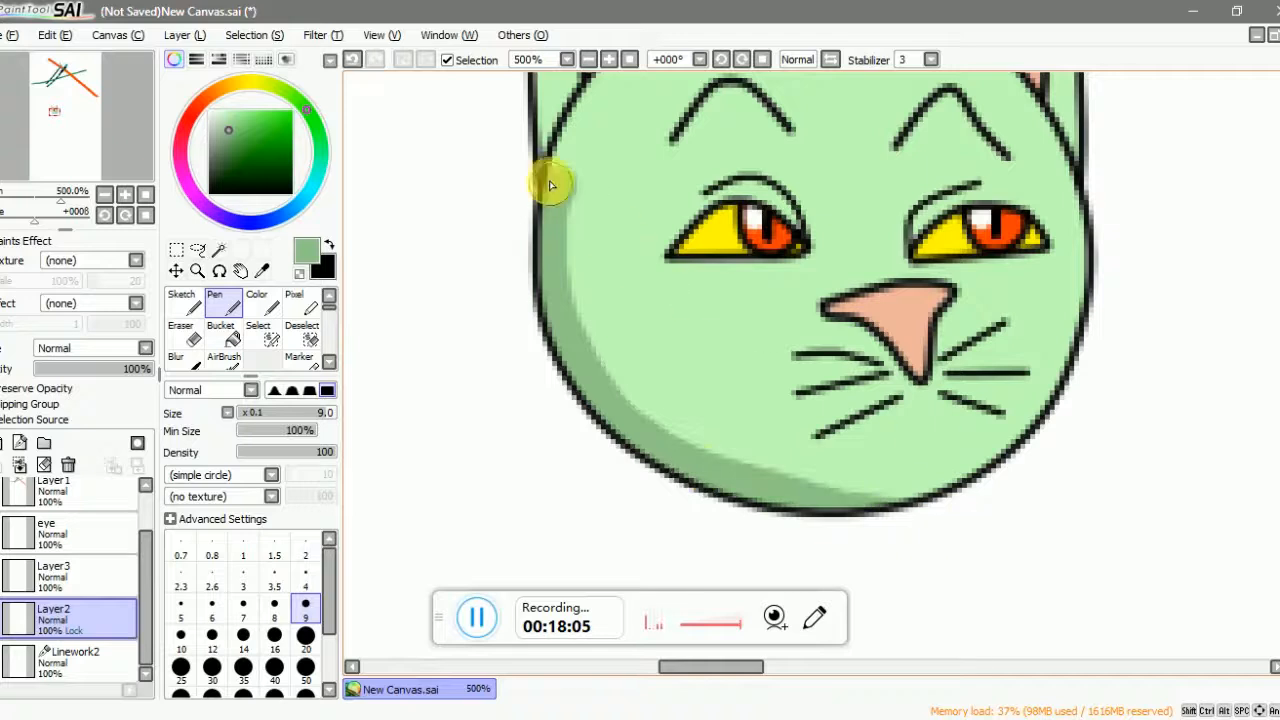
scroll(757, 364, "down", 3)
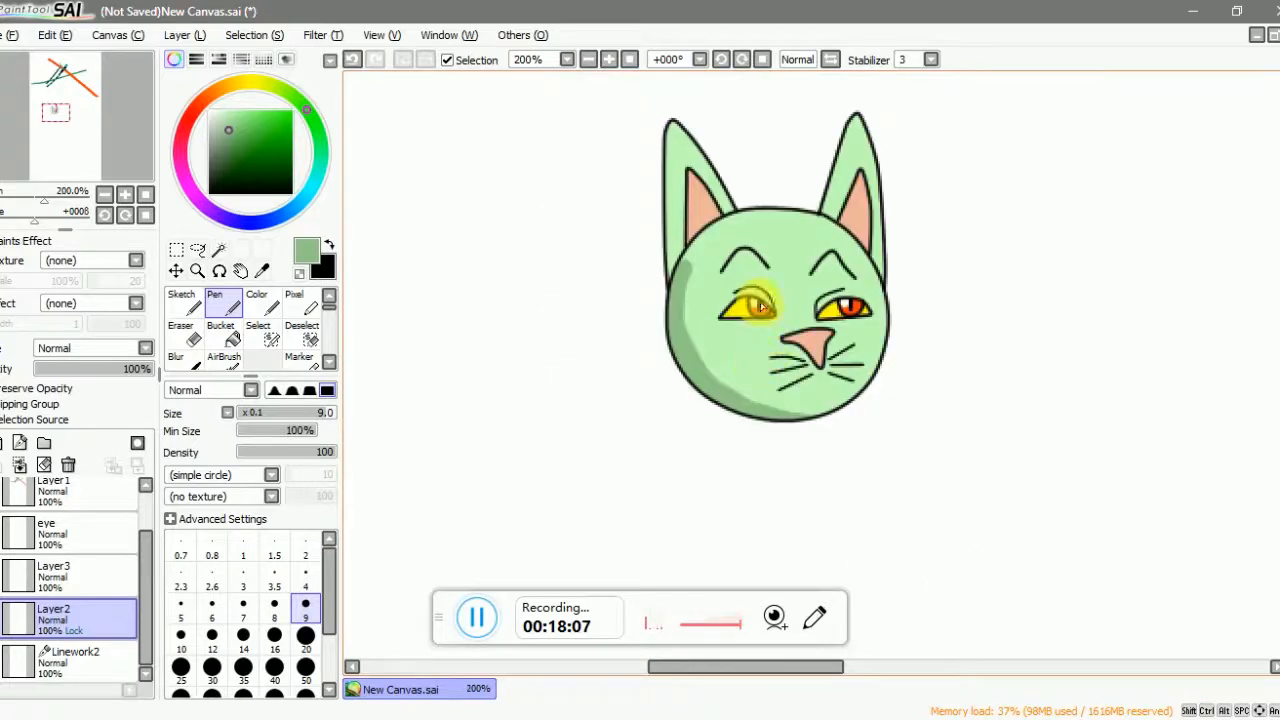
scroll(770, 306, "up", 2)
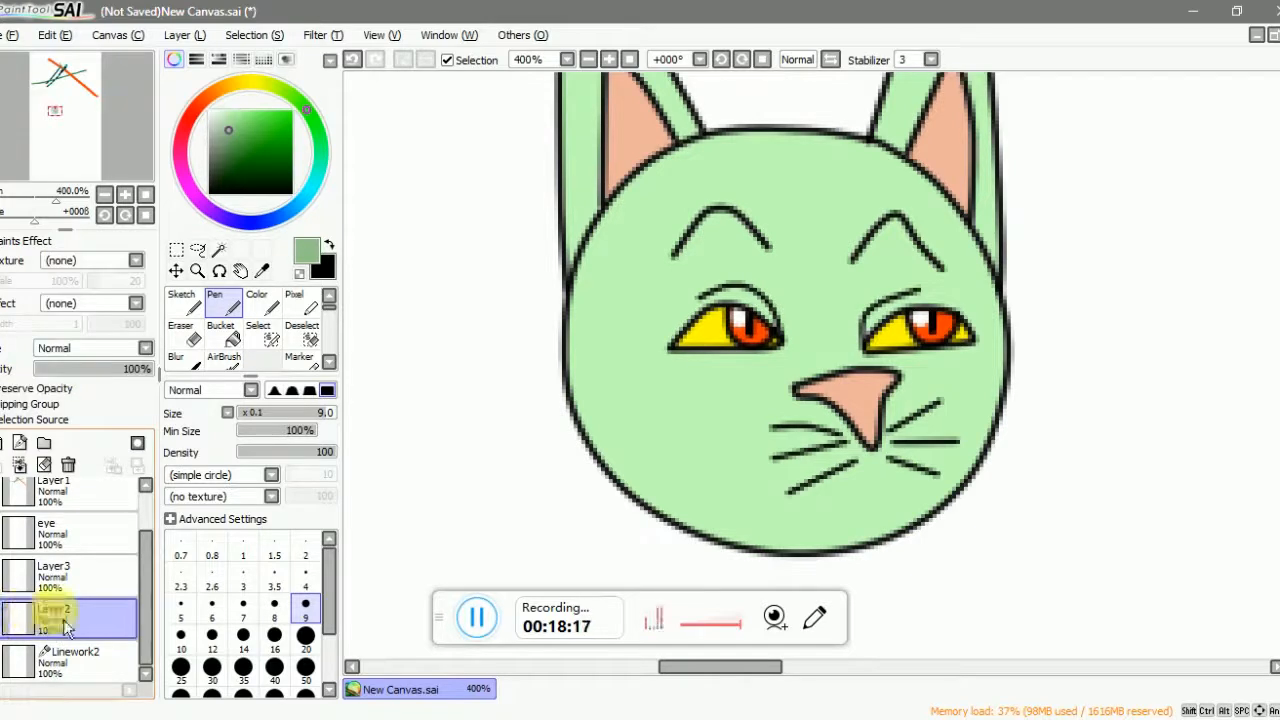
- Set Layer2's blending mode to Multiply
left_click(108, 352)
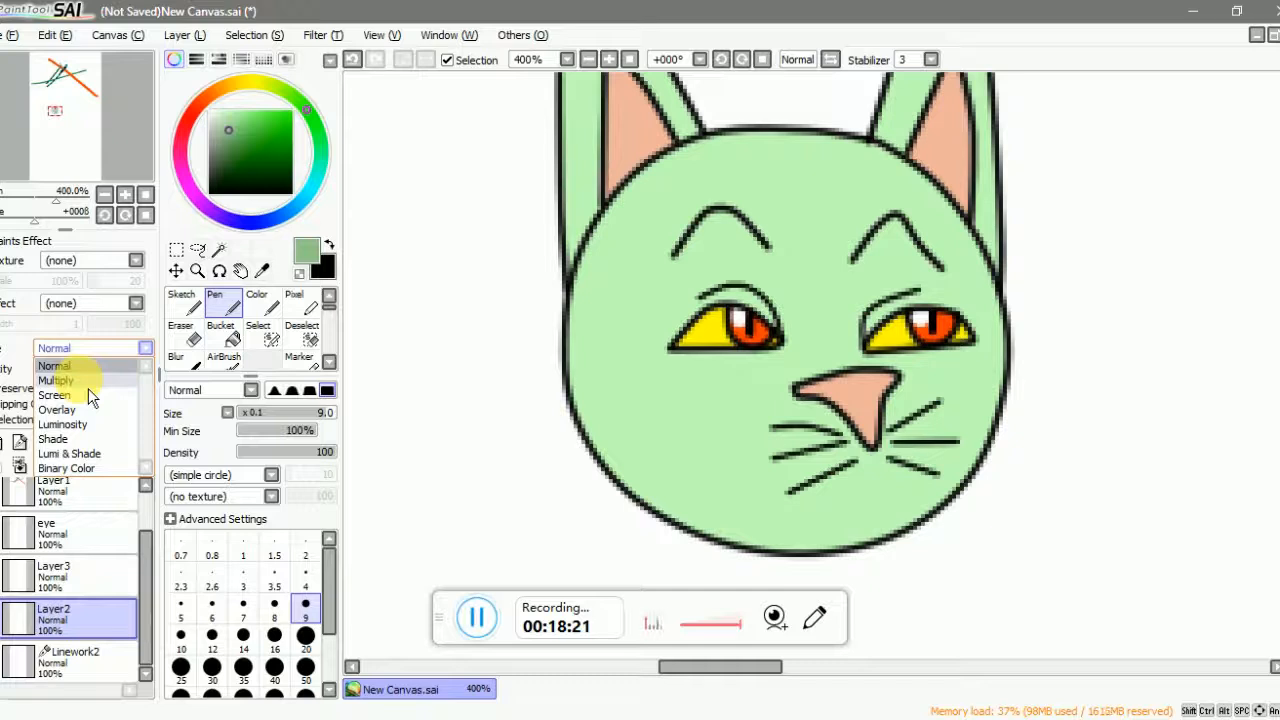
left_click(88, 386)
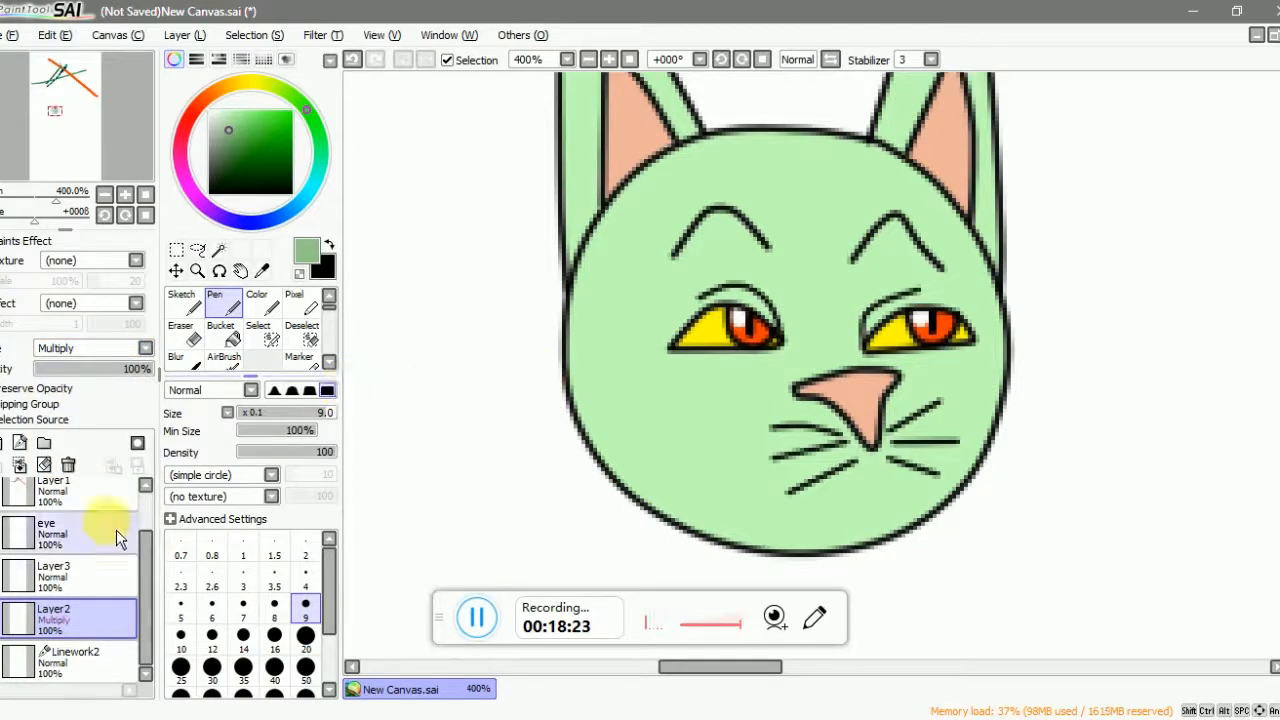
scroll(100, 530, "up", 1)
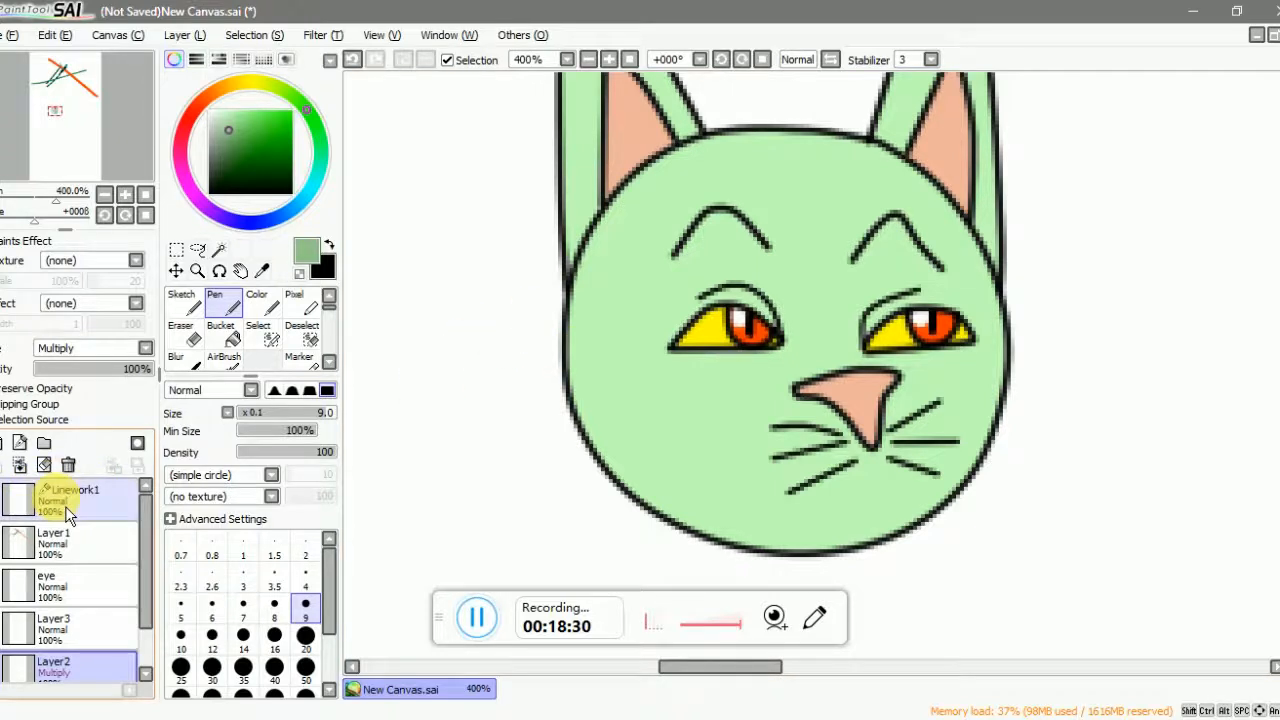
scroll(58, 580, "down", 1)
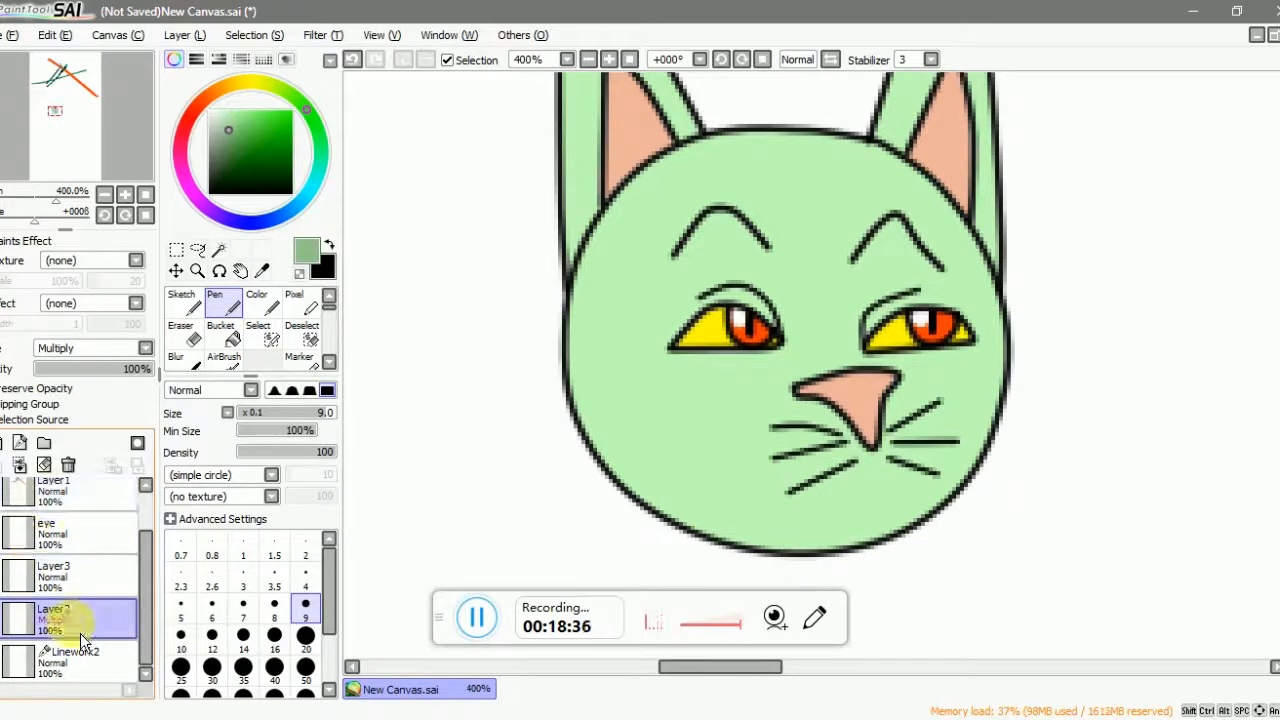
- Try size 50 Pen strokes across the face on the Multiply layer, first in dull green and again in blue
left_click(305, 667)
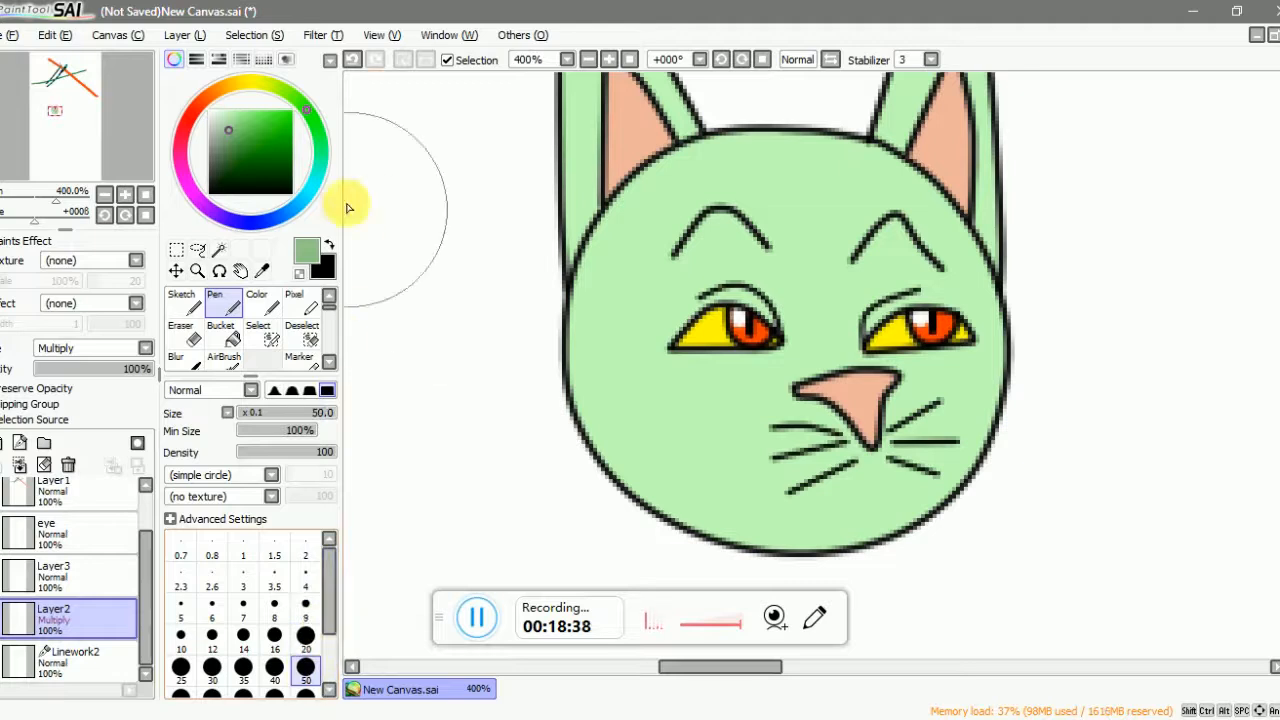
mouse_move(465, 258)
left_mouse_down()
mouse_move(499, 299)
mouse_move(639, 365)
mouse_move(906, 437)
mouse_move(1100, 455)
left_mouse_up()
key("ctrl+z")
left_click_drag(307, 165, 259, 222)
left_click_drag(514, 251, 940, 480)
key("ctrl+z")
- Add a new normal layer directly above Linework2 and try a blue Pen stroke across the face on it
left_click(34, 667)
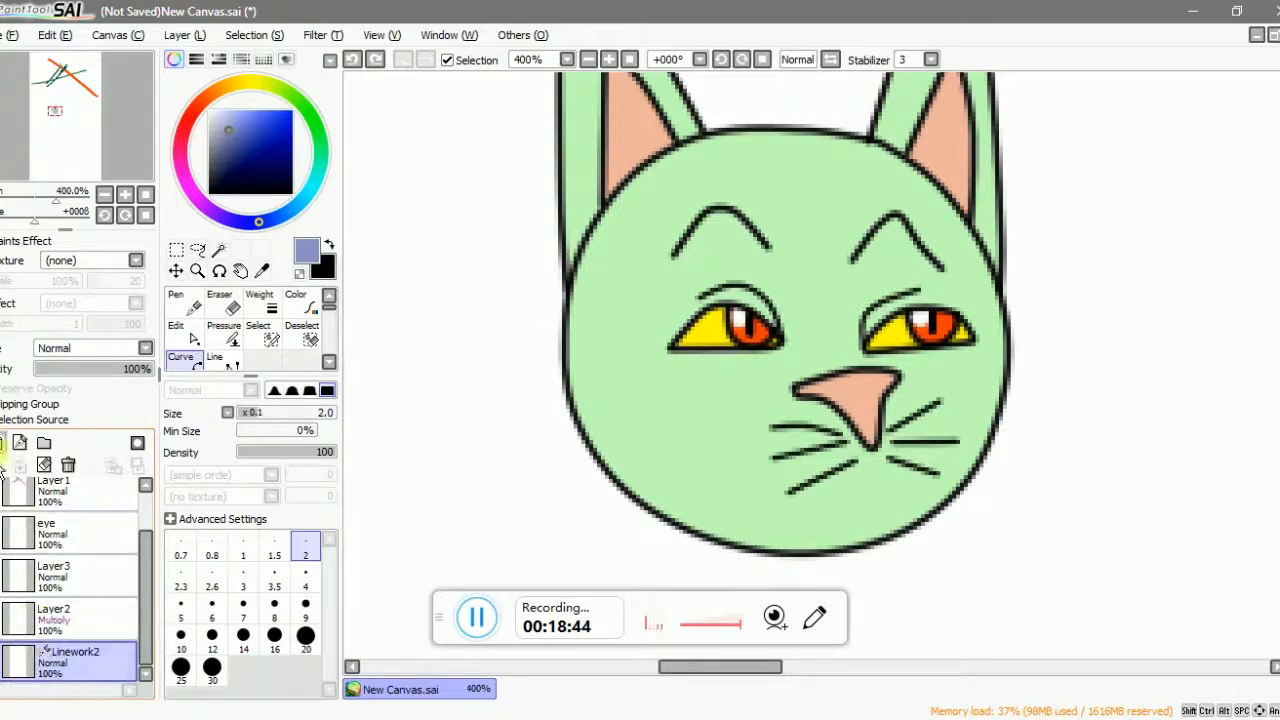
left_click(3, 444)
mouse_move(508, 328)
left_mouse_down()
mouse_move(717, 377)
mouse_move(1090, 540)
left_mouse_up()
key("ctrl+z")
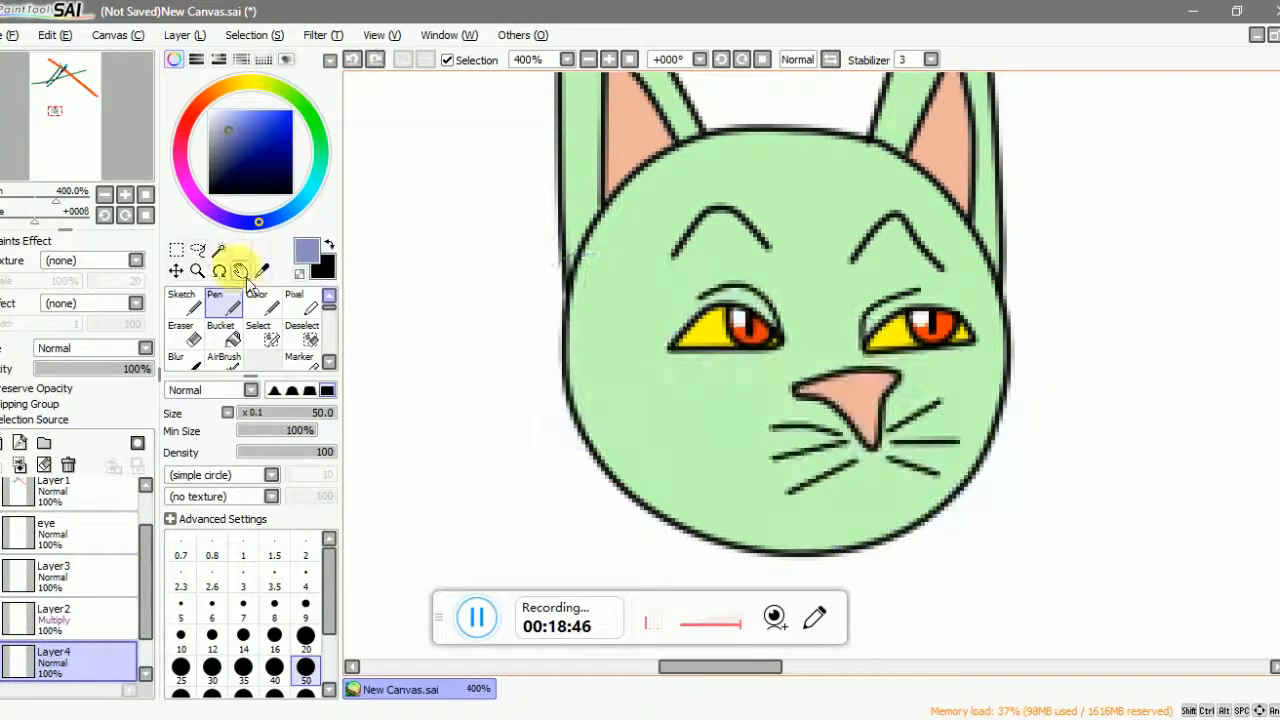
- Try a purple Pen stroke at size 20 from outside the face across its lower left part on Layer4
scroll(560, 345, "up", 1)
left_click(245, 82)
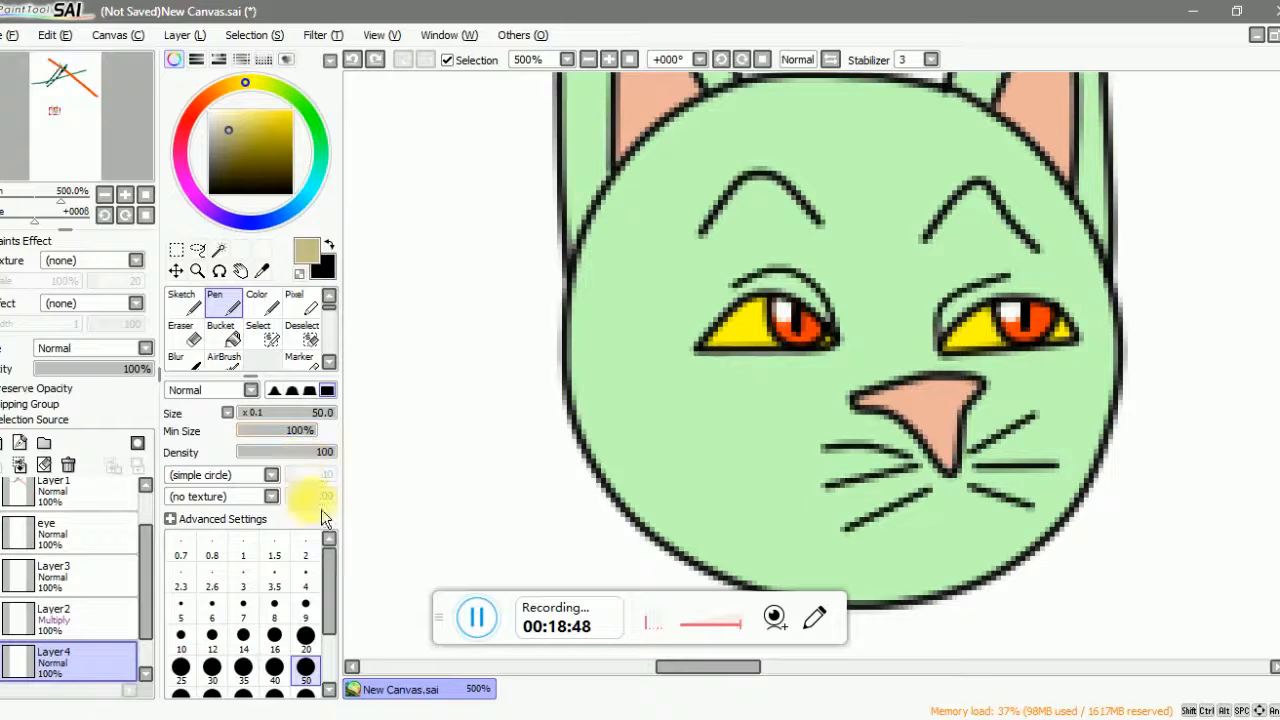
left_click(305, 635)
left_click(195, 192)
mouse_move(457, 357)
left_mouse_down()
mouse_move(602, 413)
mouse_move(742, 499)
left_mouse_up()
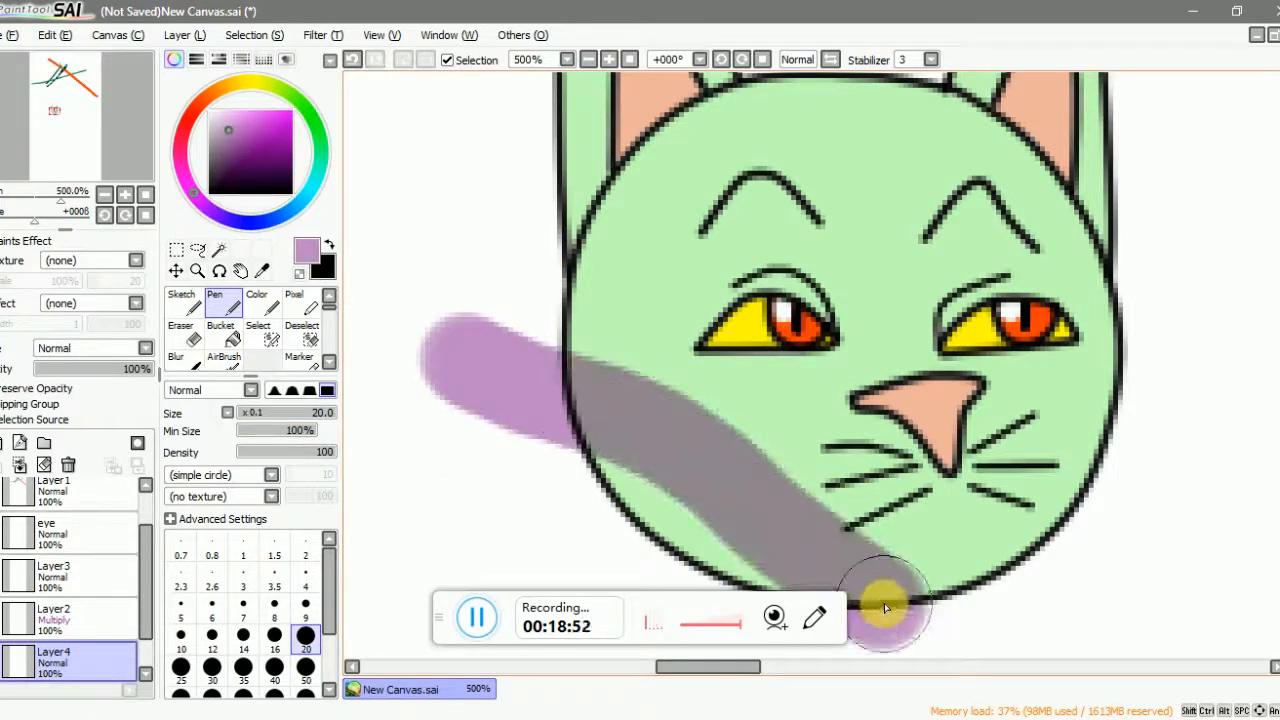
- Sample the purple stroke's color outside and inside the face and the plain green to compare how the layers blend
scroll(620, 420, "up", 3)
right_click(429, 354)
right_click(614, 401)
right_click(441, 375)
right_click(612, 411)
right_click(434, 360)
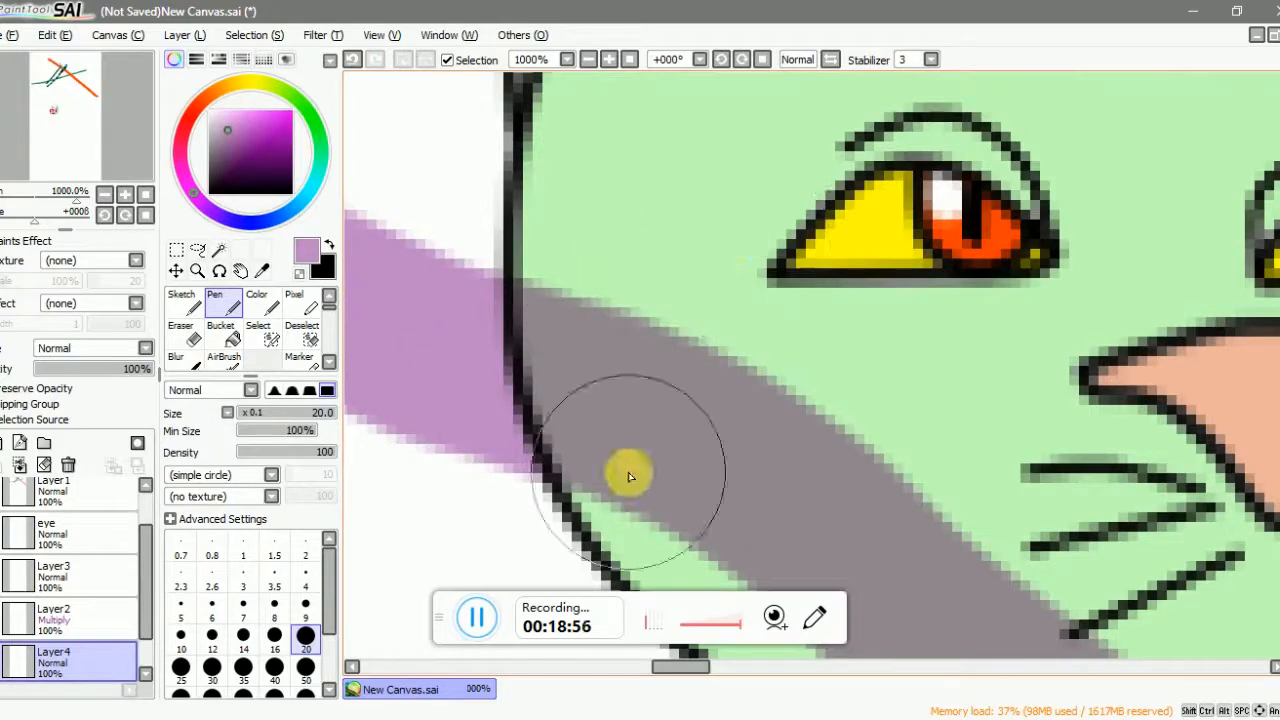
right_click(625, 272)
right_click(614, 400)
right_click(628, 248)
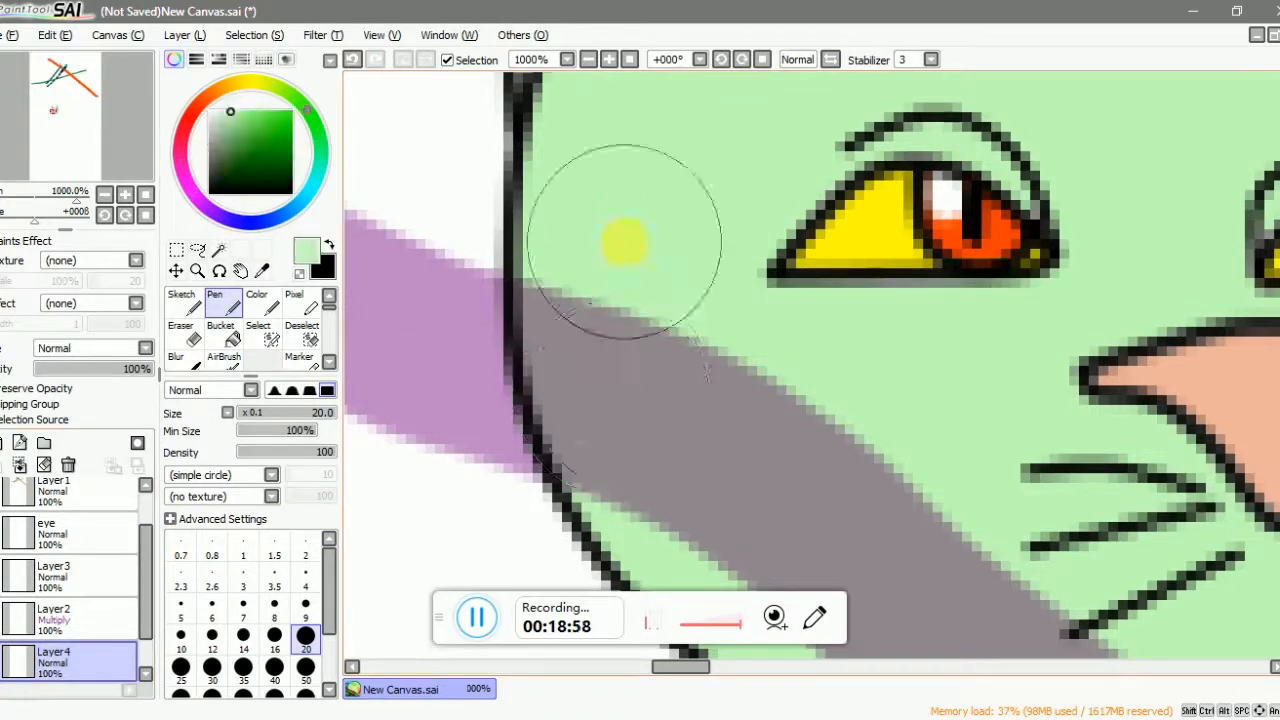
right_click(608, 328)
- Undo the purple stroke on Layer4
scroll(612, 328, "down", 4)
key("ctrl+z")
scroll(699, 350, "down", 2)
scroll(715, 291, "up", 2)
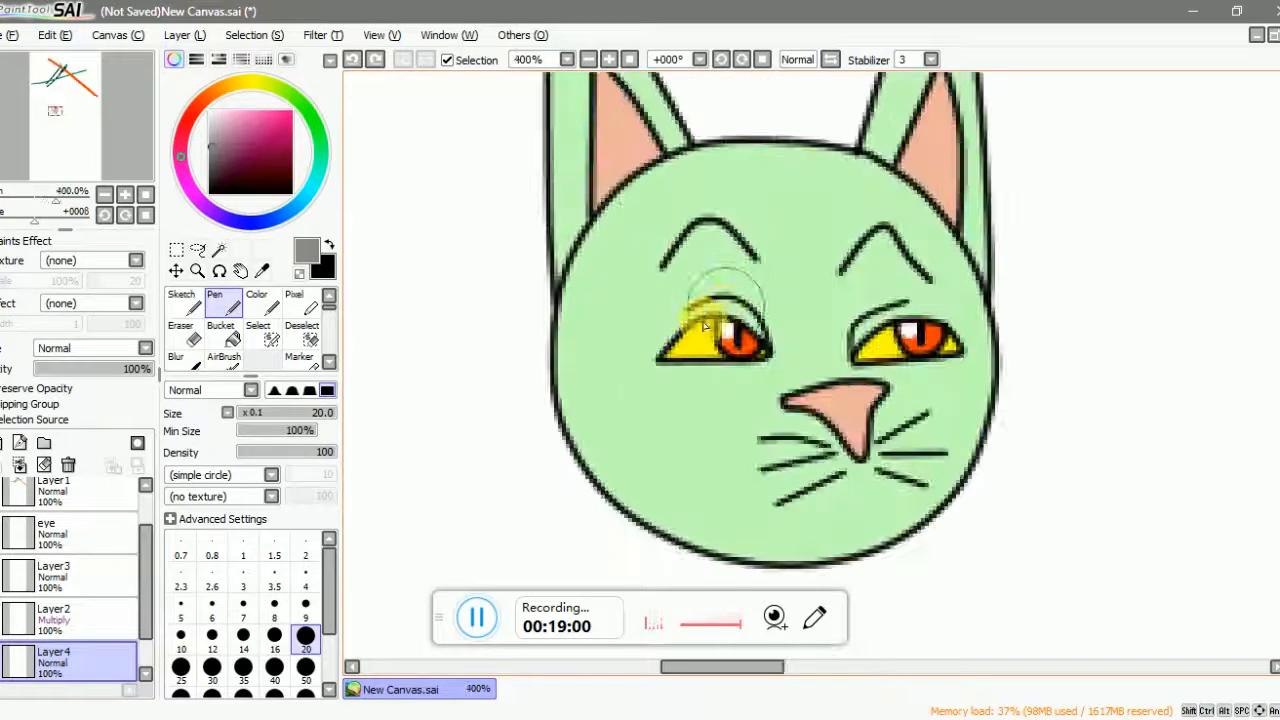
- Make Linework2 the active layer and choose a light grey as the drawing color
scroll(50, 632, "down", 1)
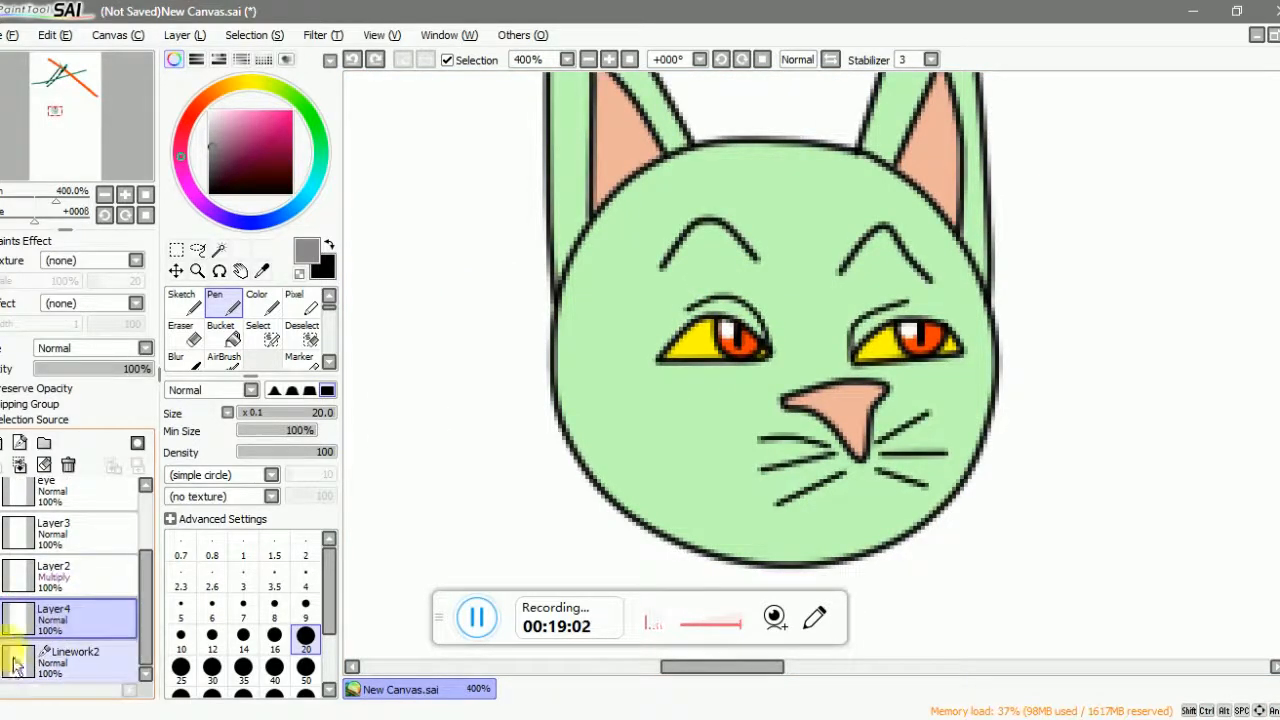
left_click(70, 678)
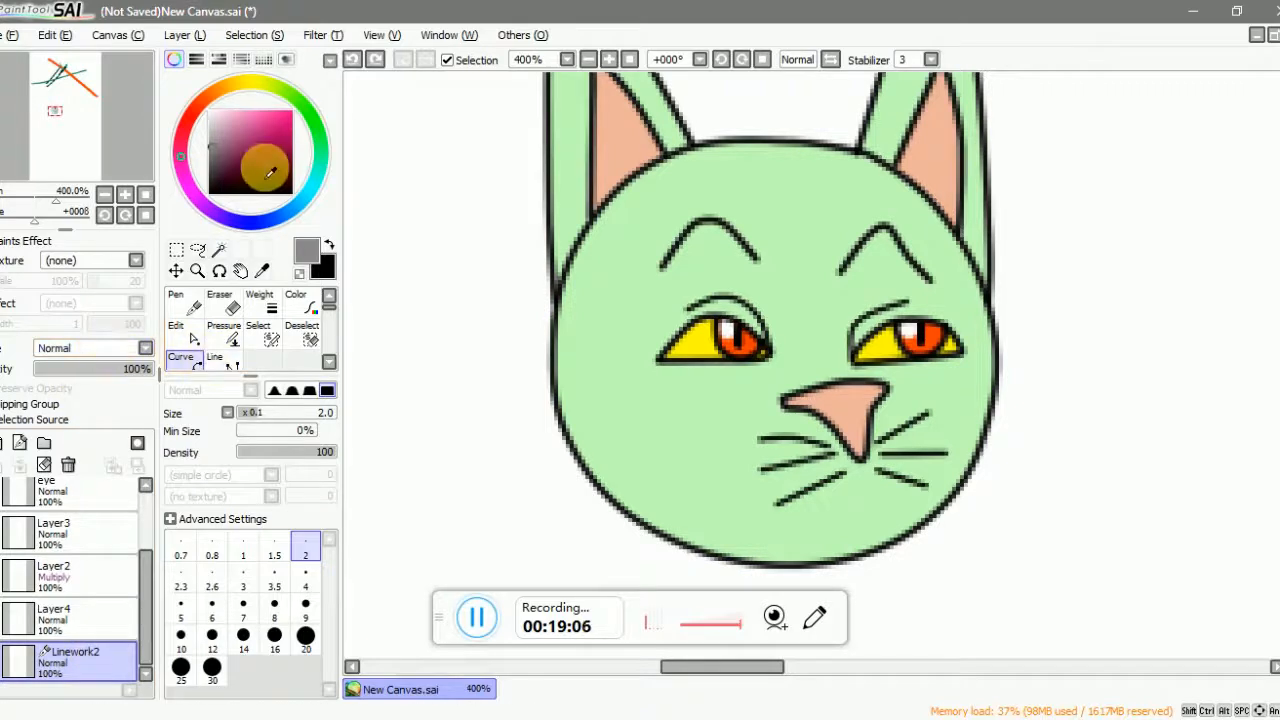
left_click_drag(268, 170, 180, 445)
left_click_drag(245, 145, 167, 142)
scroll(586, 298, "up", 1)
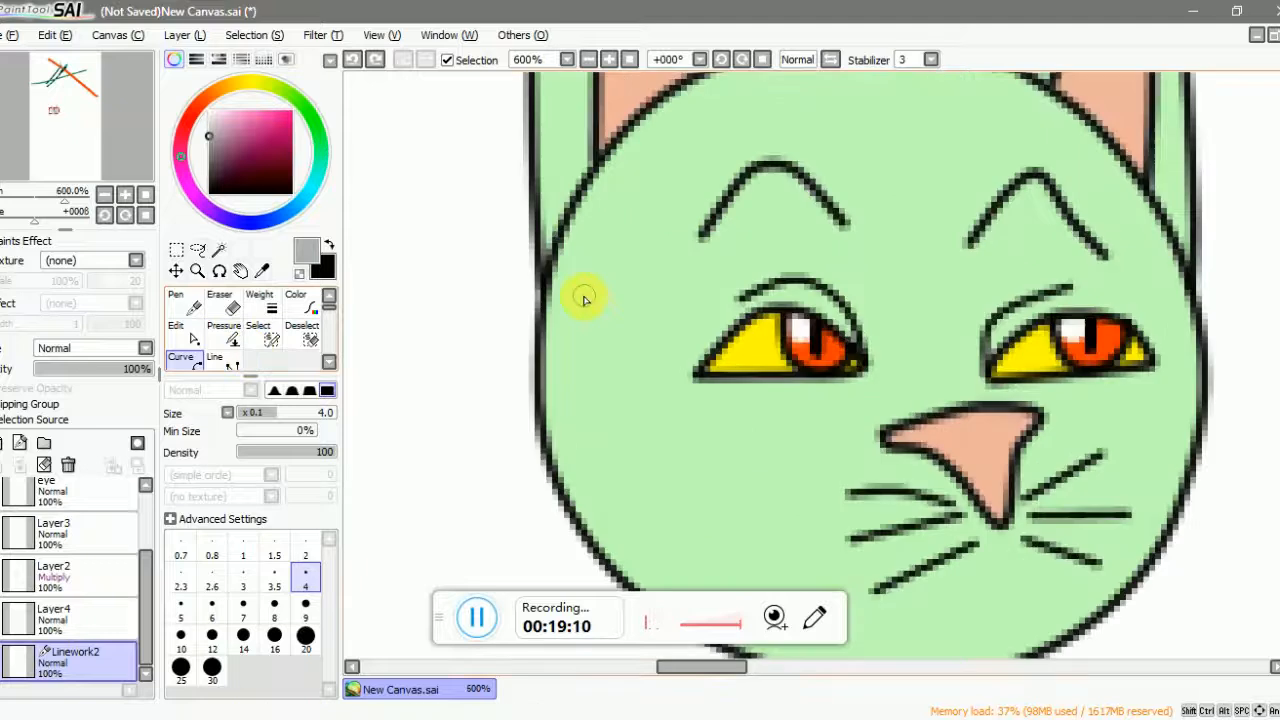
- Try drawing a light grey curve at size 4 along the left side of the face
left_click_drag(436, 245, 466, 551)
key("ctrl+z")
left_click_drag(583, 255, 605, 571)
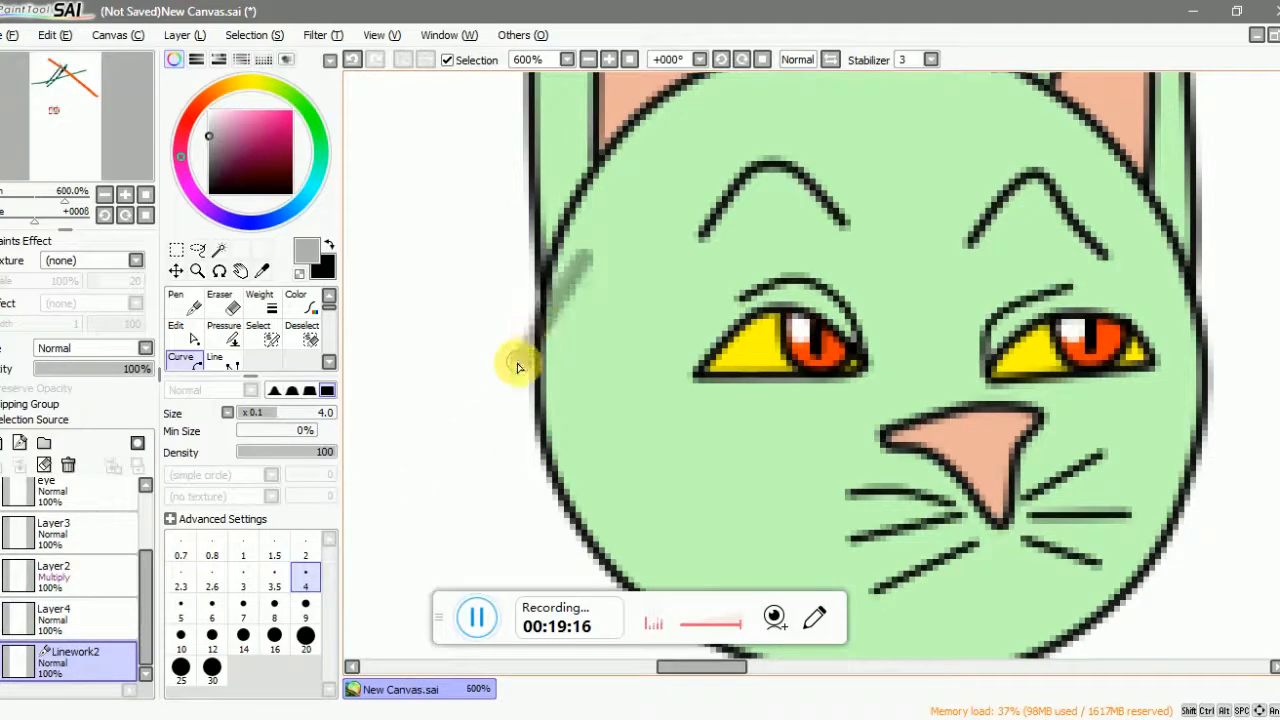
scroll(643, 328, "down", 1)
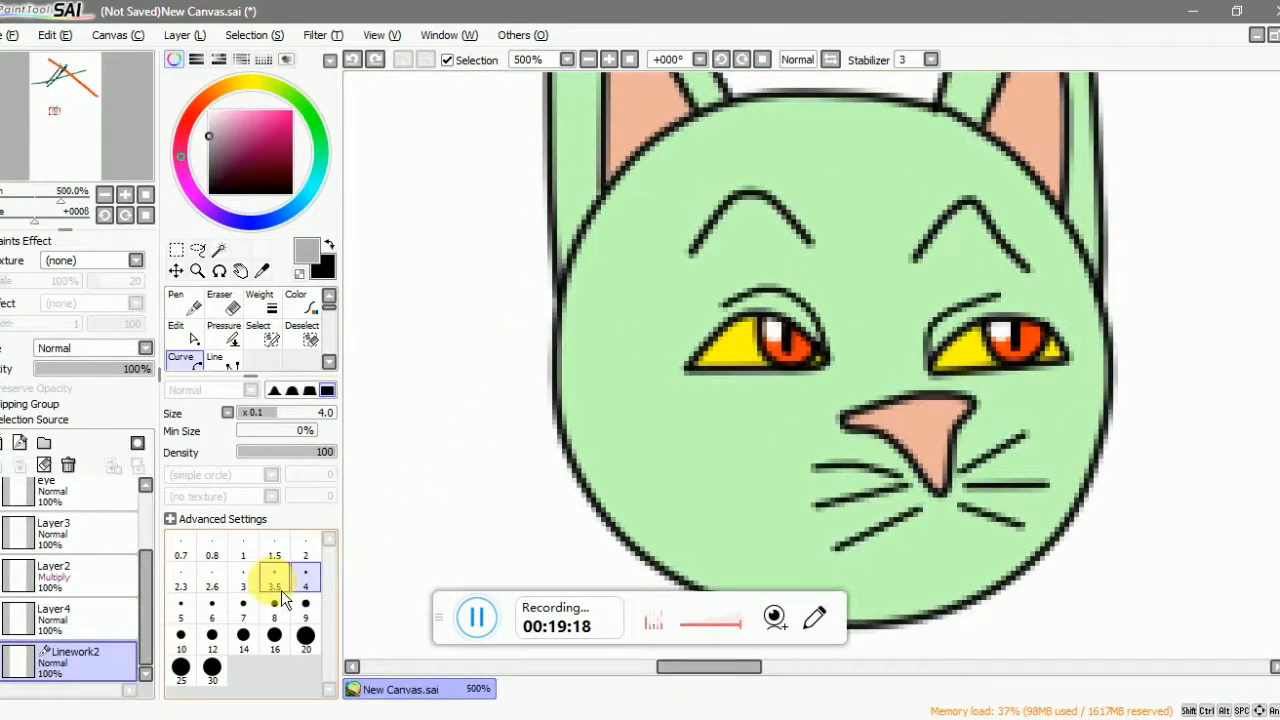
- Draw a grey shadow outline with the Curve tool at size 3 from the left ear's base down the face to the chin
left_click(243, 578)
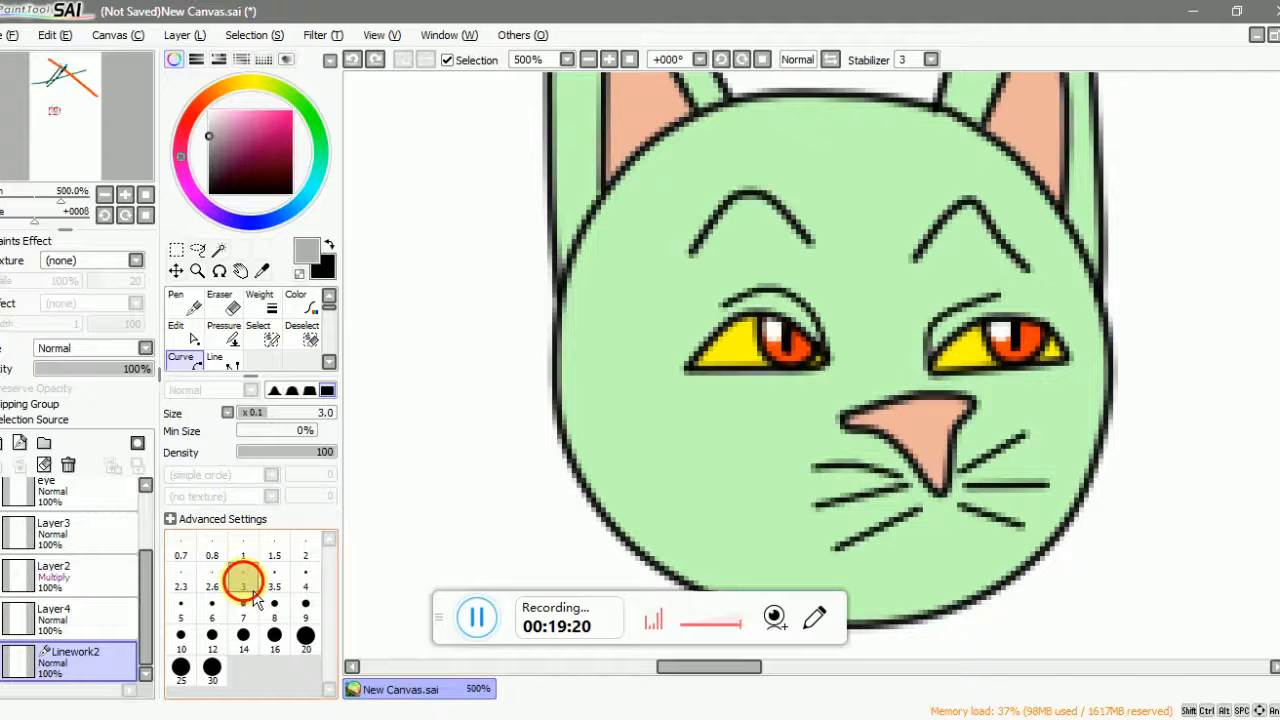
left_click(712, 110)
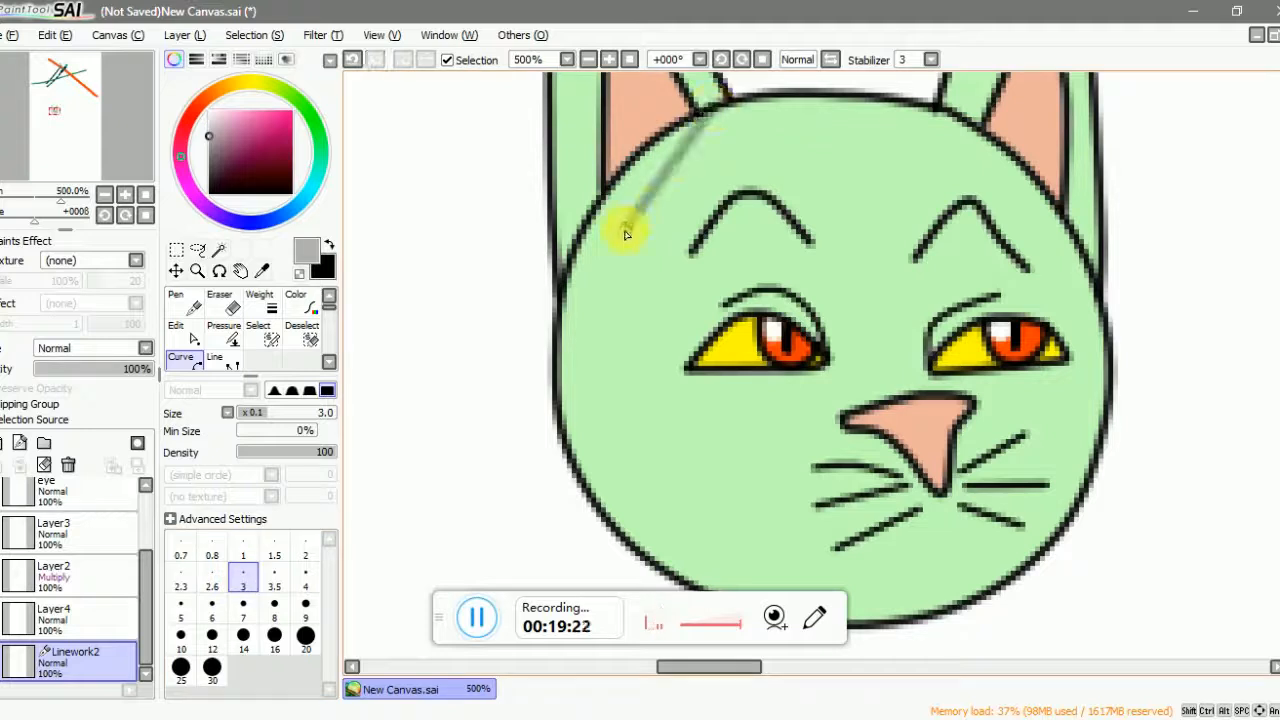
left_click(626, 234)
left_click(610, 412)
scroll(572, 358, "down", 2)
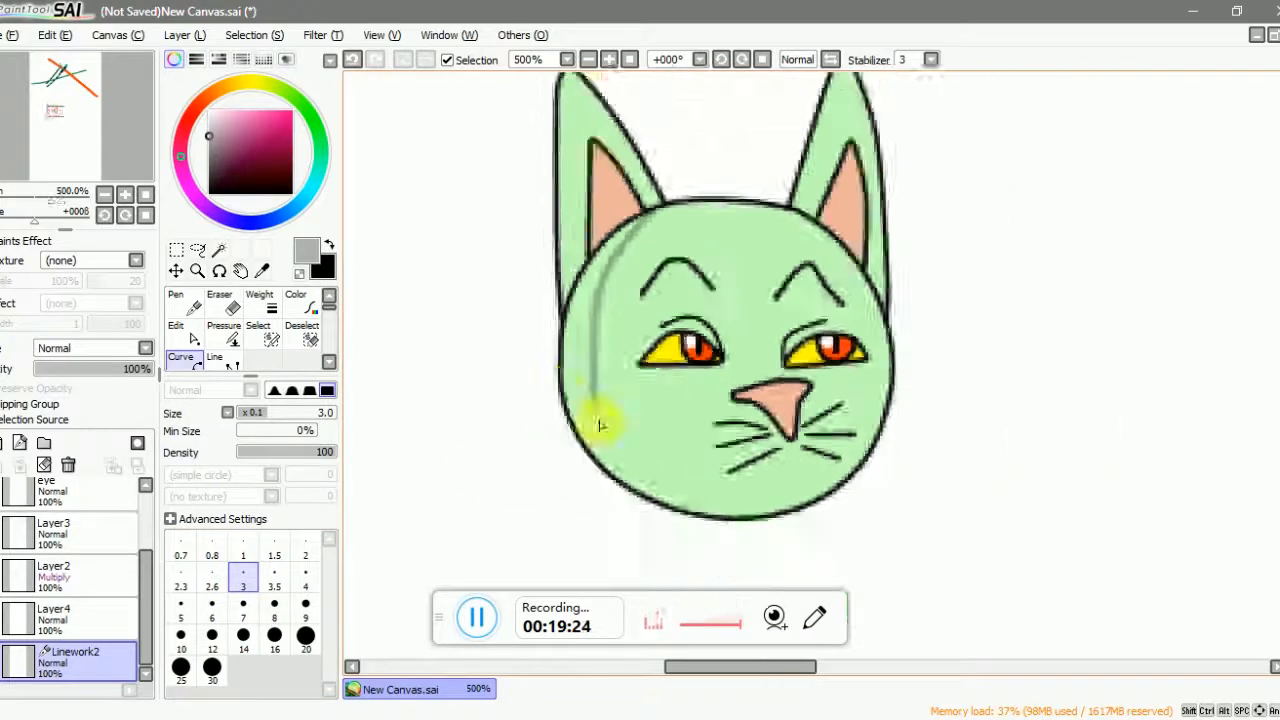
scroll(619, 447, "up", 2)
scroll(729, 391, "down", 2)
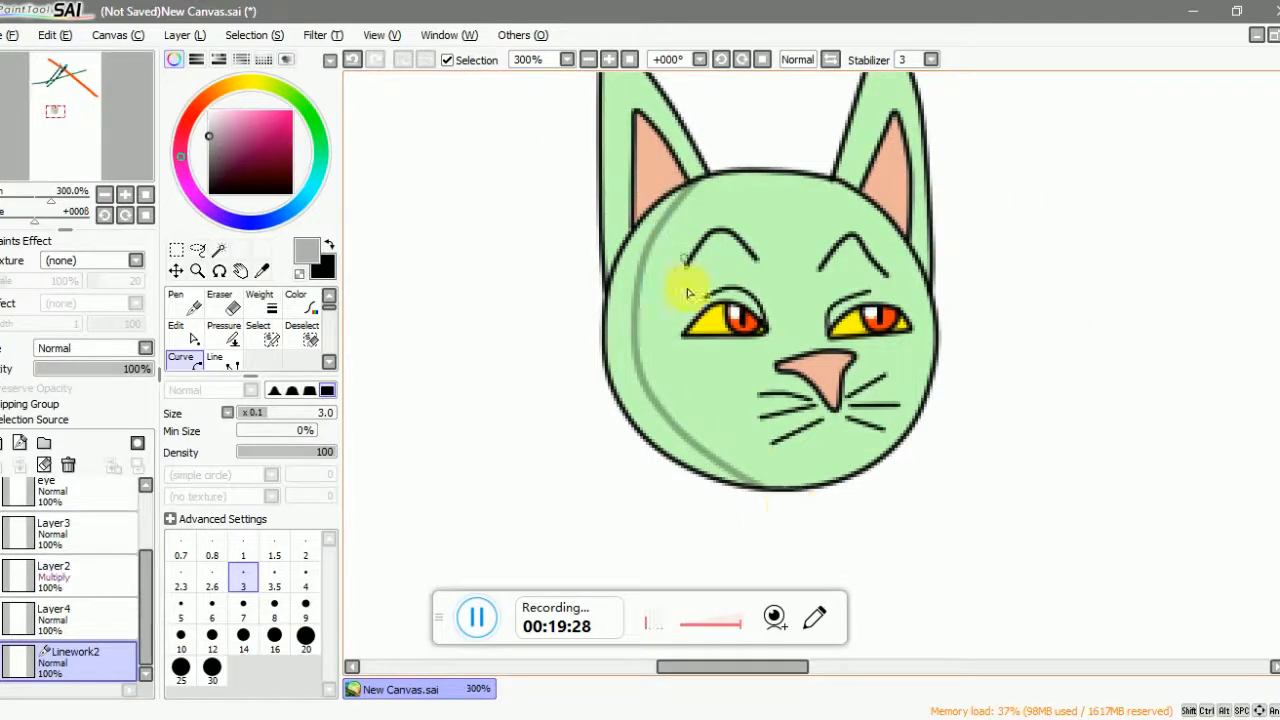
scroll(688, 293, "up", 1)
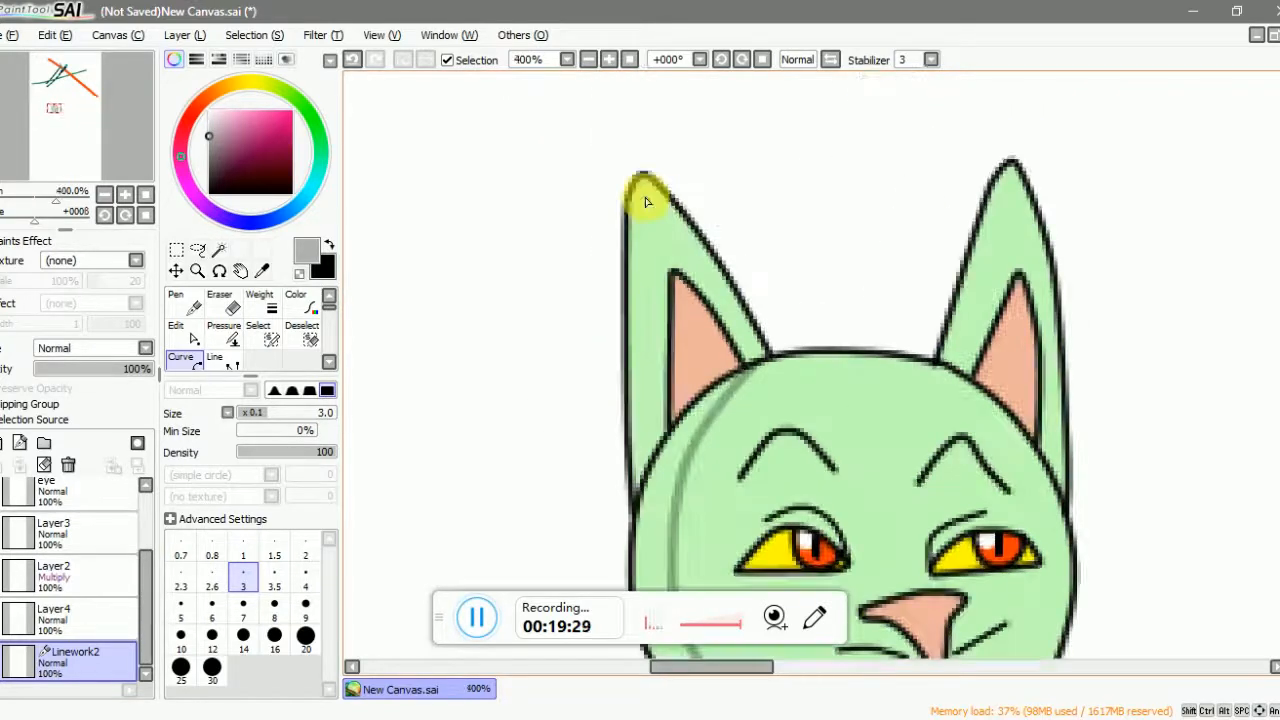
- Draw grey shadow curves with the Curve tool at size 3 down the left side of both outer ears
left_click(1011, 165)
scroll(953, 368, "down", 4)
scroll(949, 326, "up", 4)
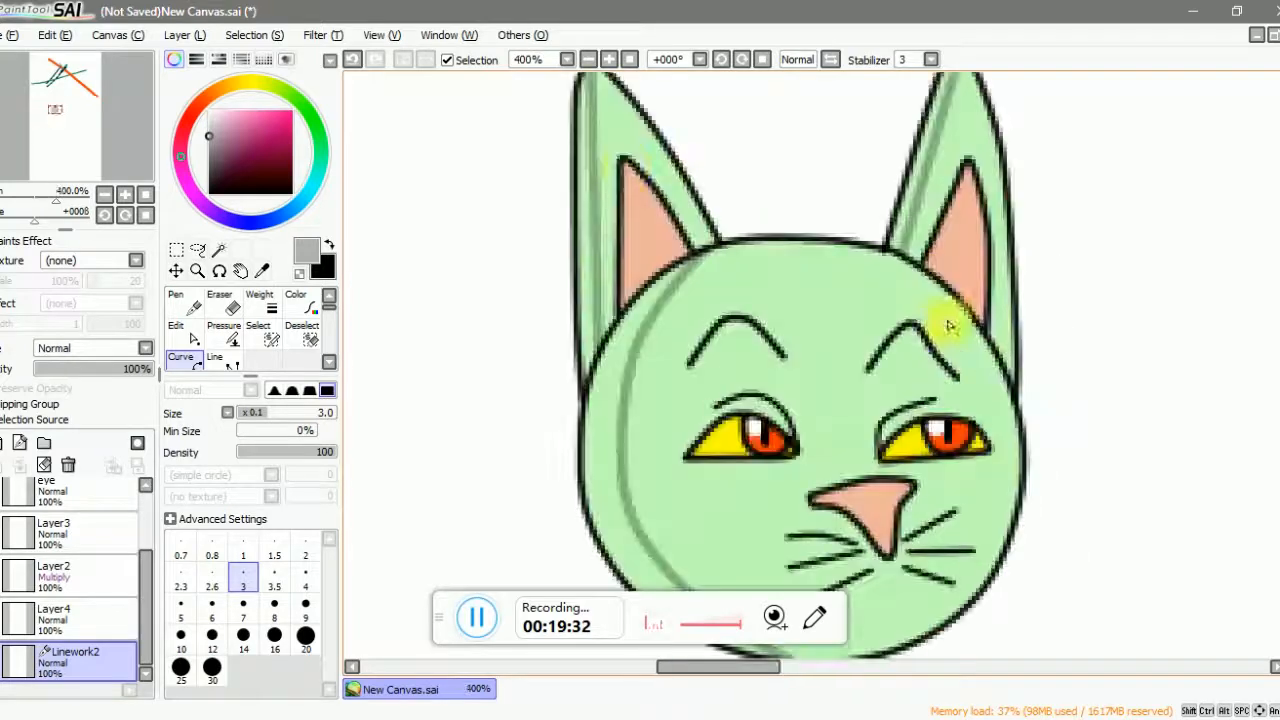
- Draw grey shadow curves down the left side of both pink inner ears on Linework2
scroll(643, 287, "up", 2)
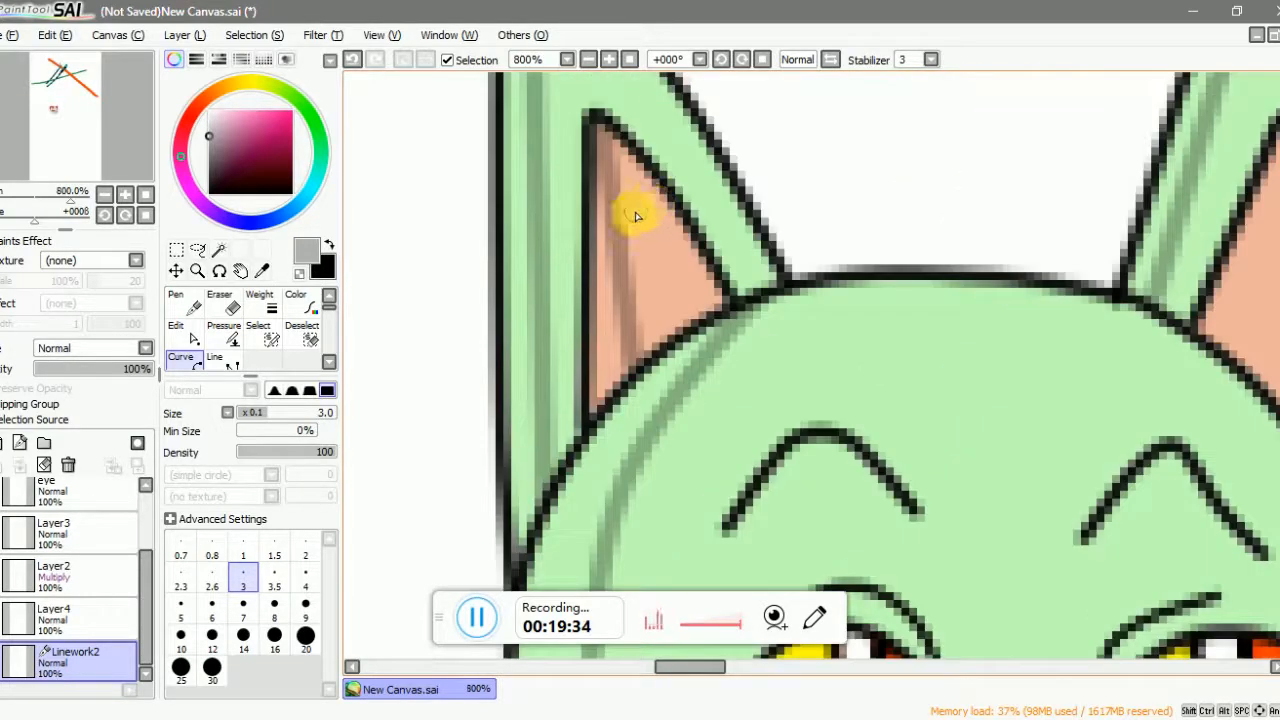
scroll(660, 285, "down", 2)
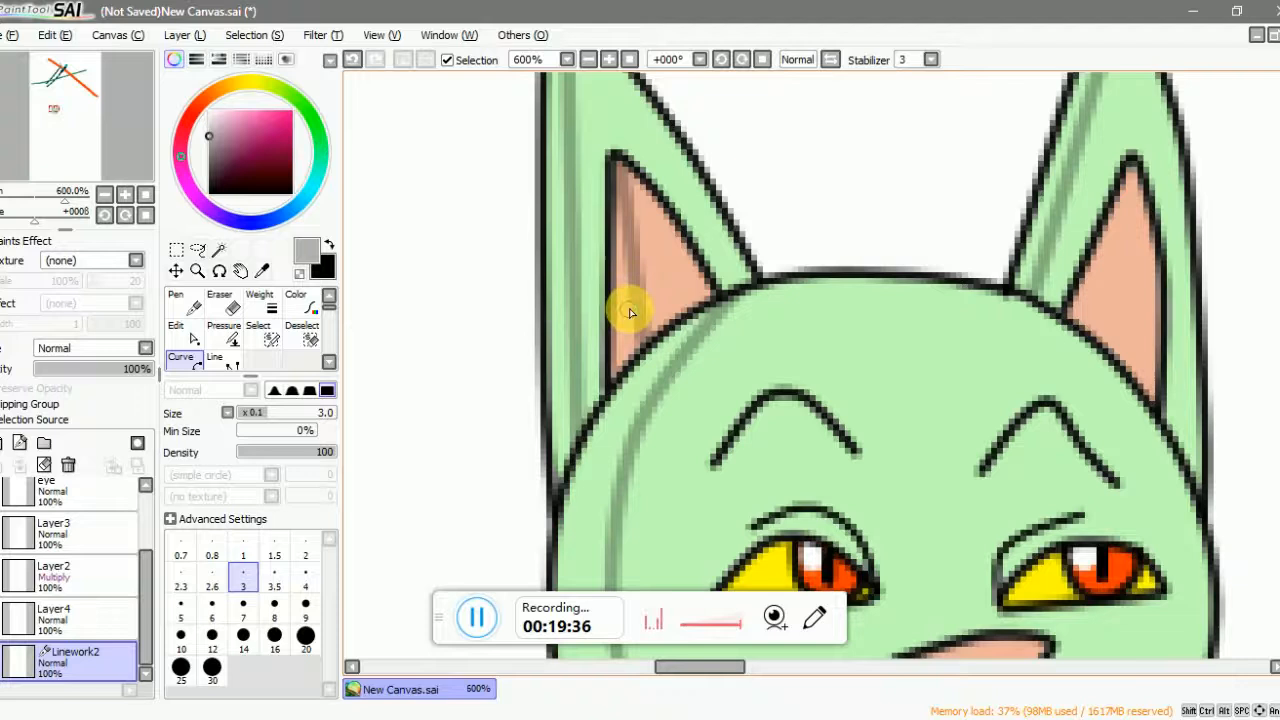
scroll(650, 280, "down", 1)
scroll(988, 215, "up", 2)
left_click_drag(965, 185, 933, 325)
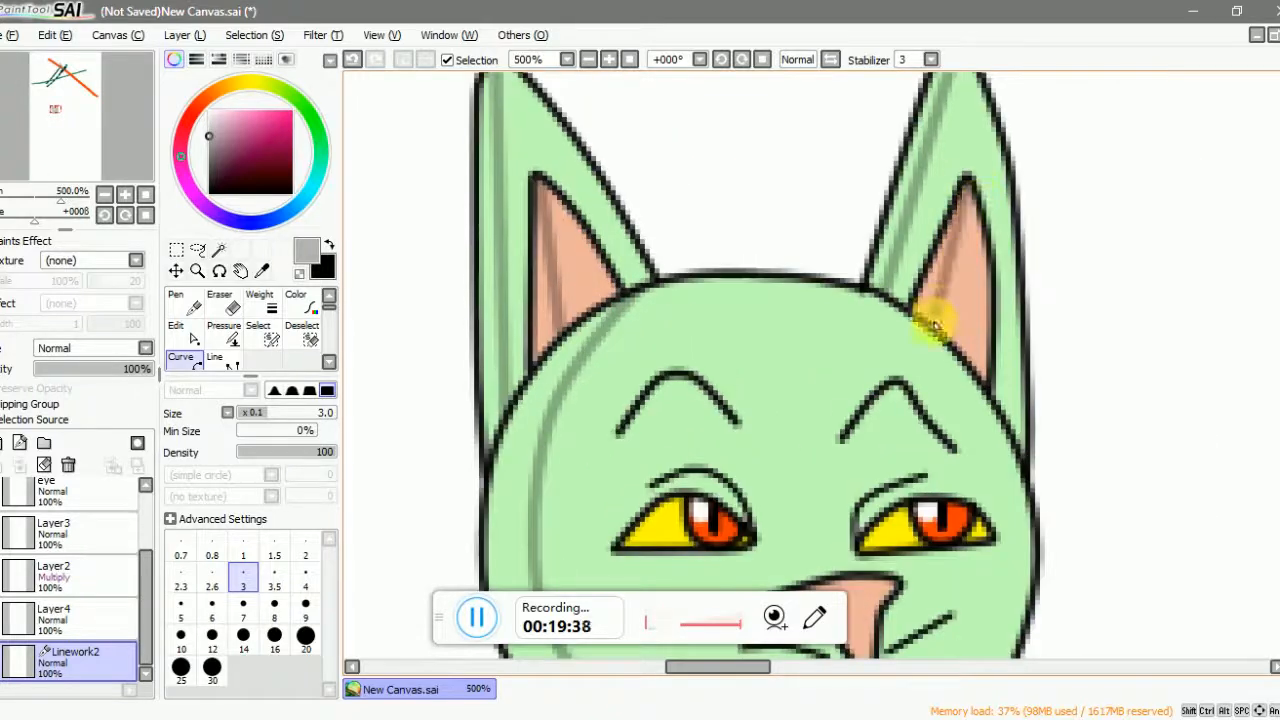
scroll(721, 248, "down", 2)
scroll(612, 242, "up", 2)
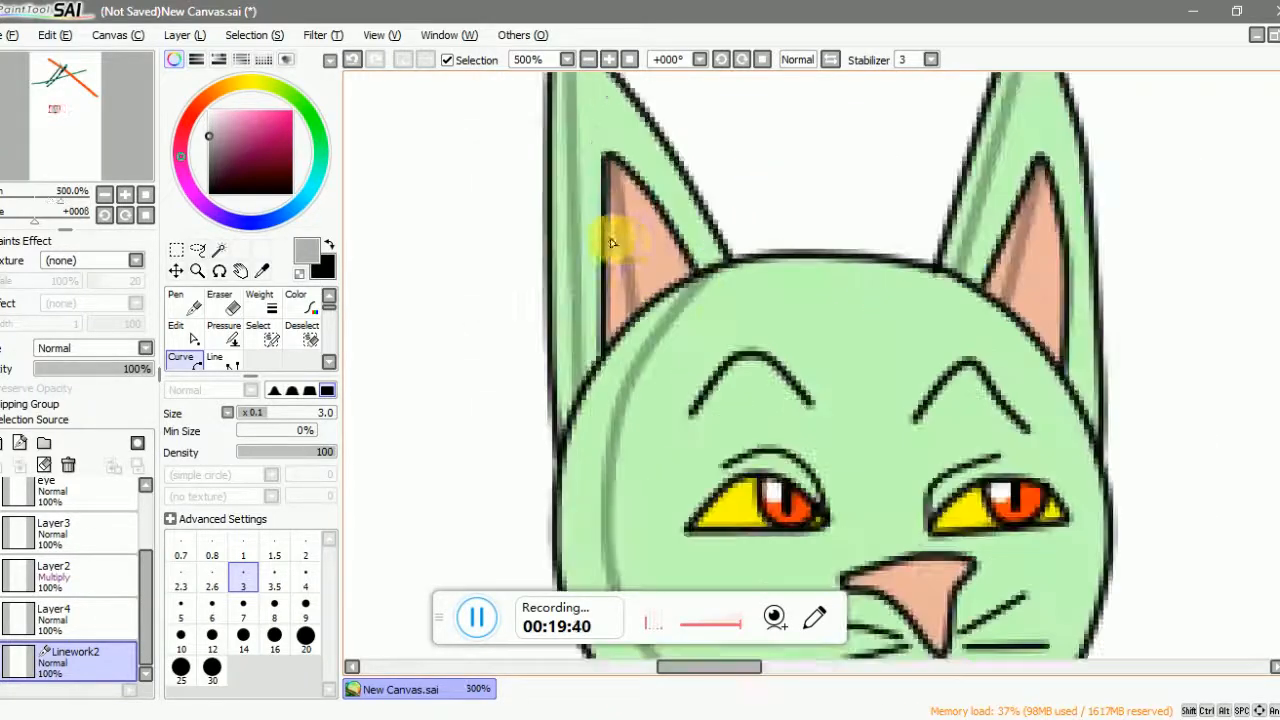
left_click(473, 206)
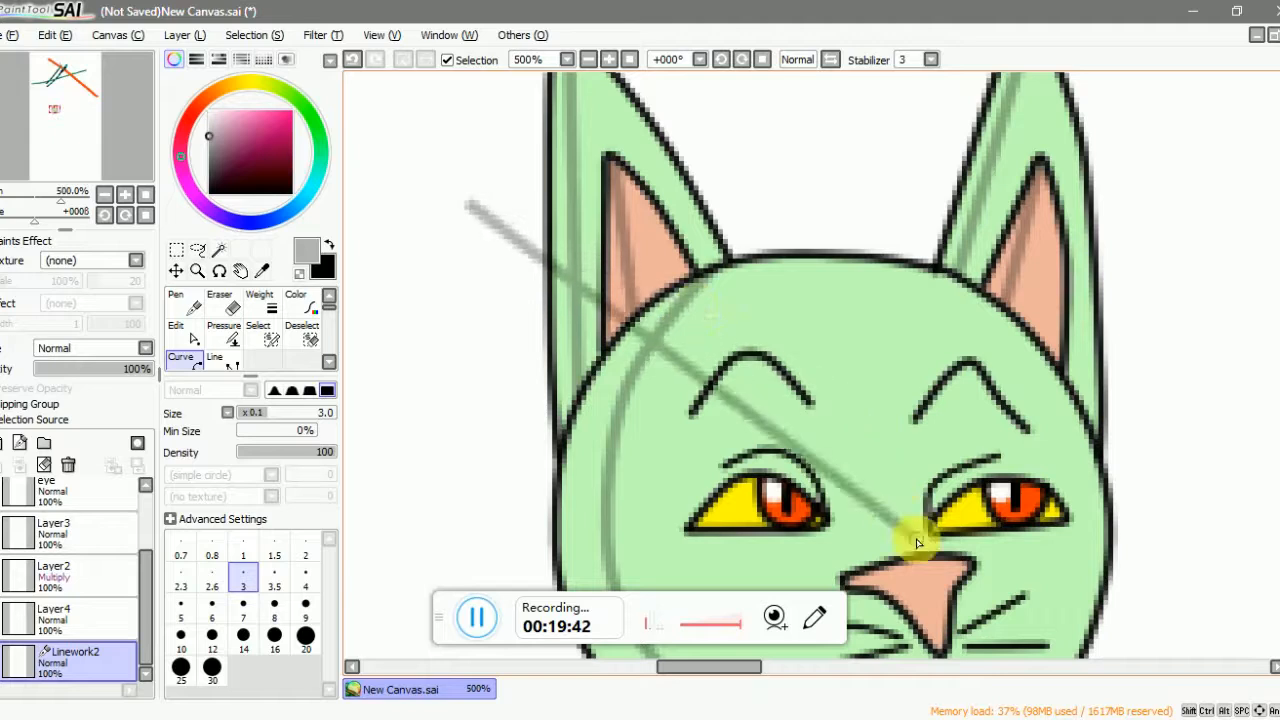
key("Escape")
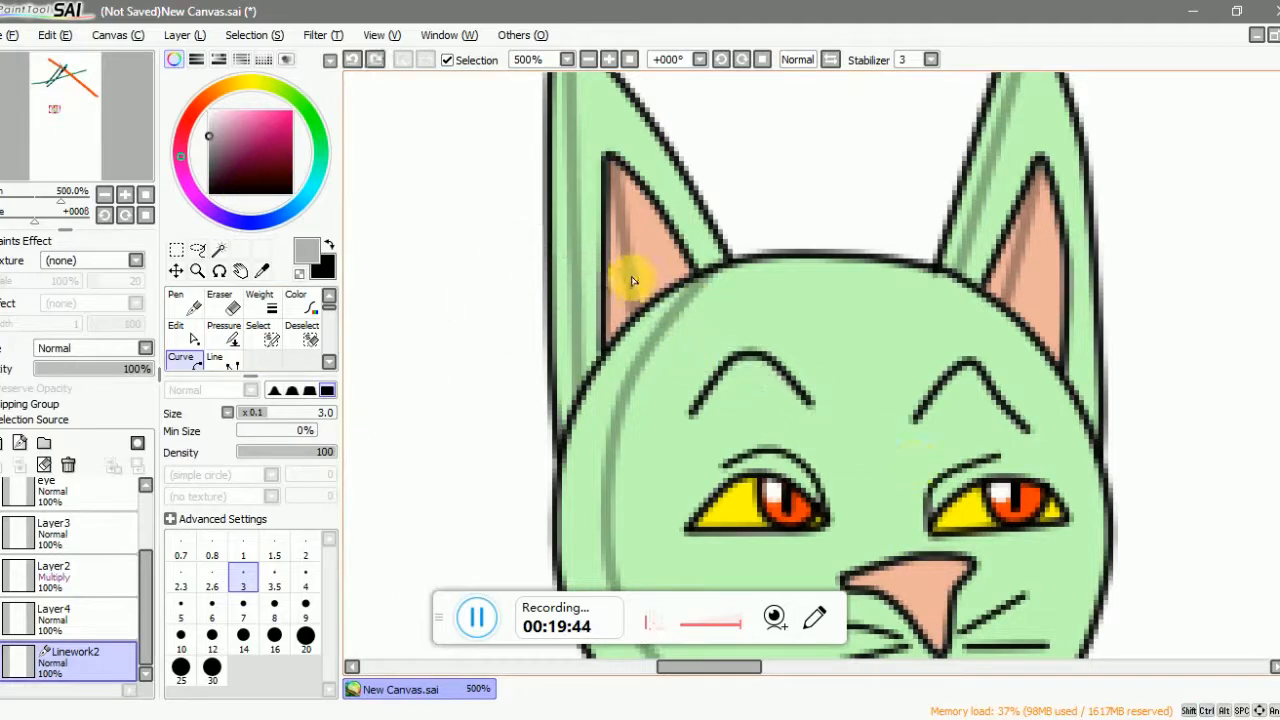
scroll(705, 248, "down", 2)
scroll(747, 473, "up", 4)
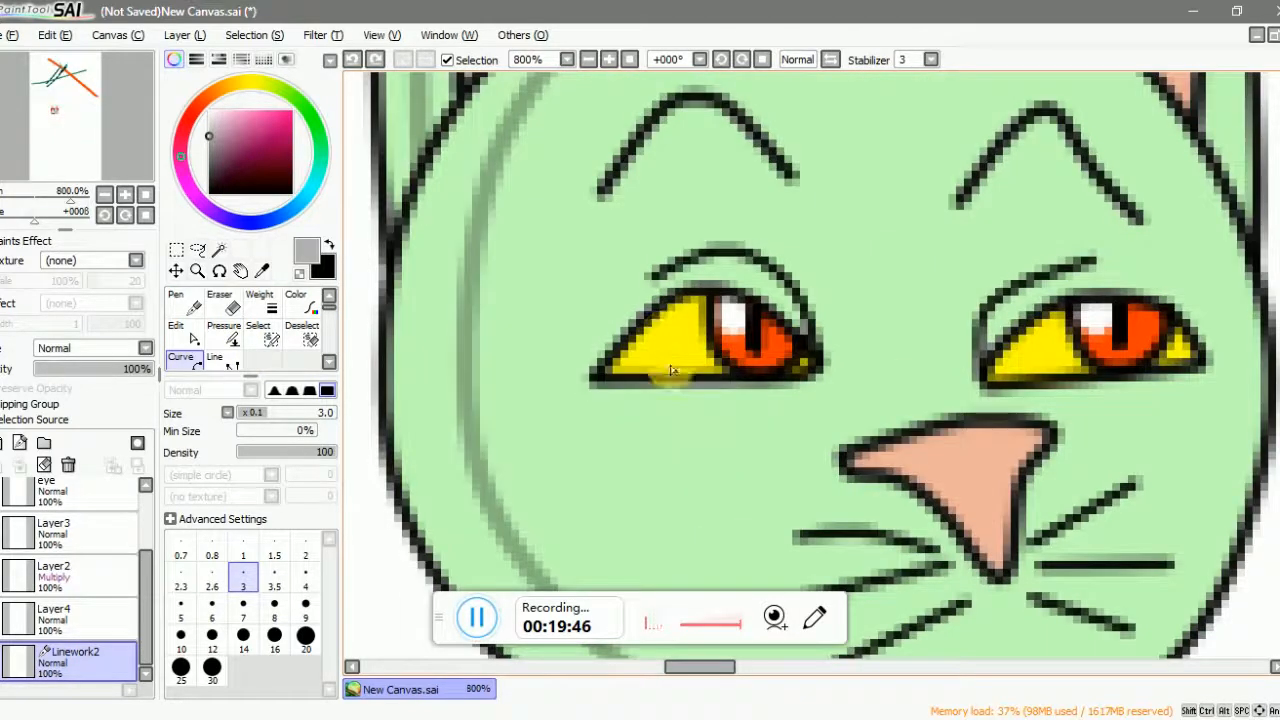
left_click(627, 281)
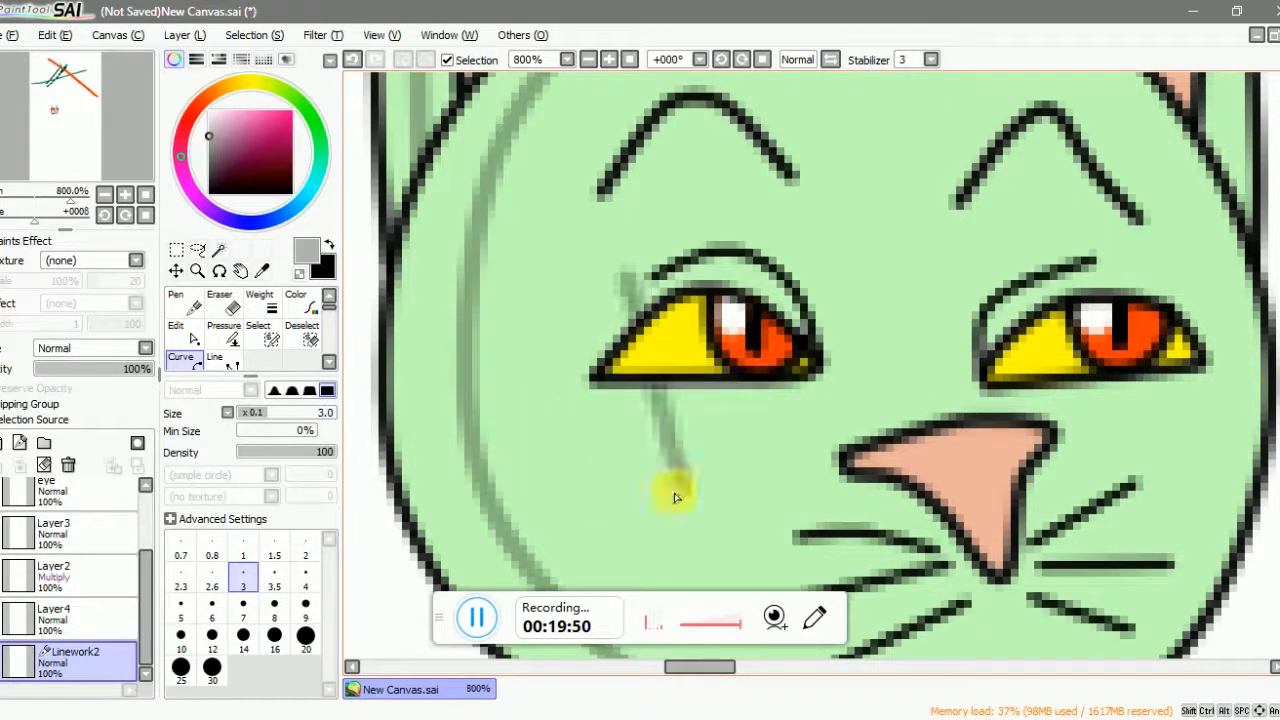
key("ctrl+z")
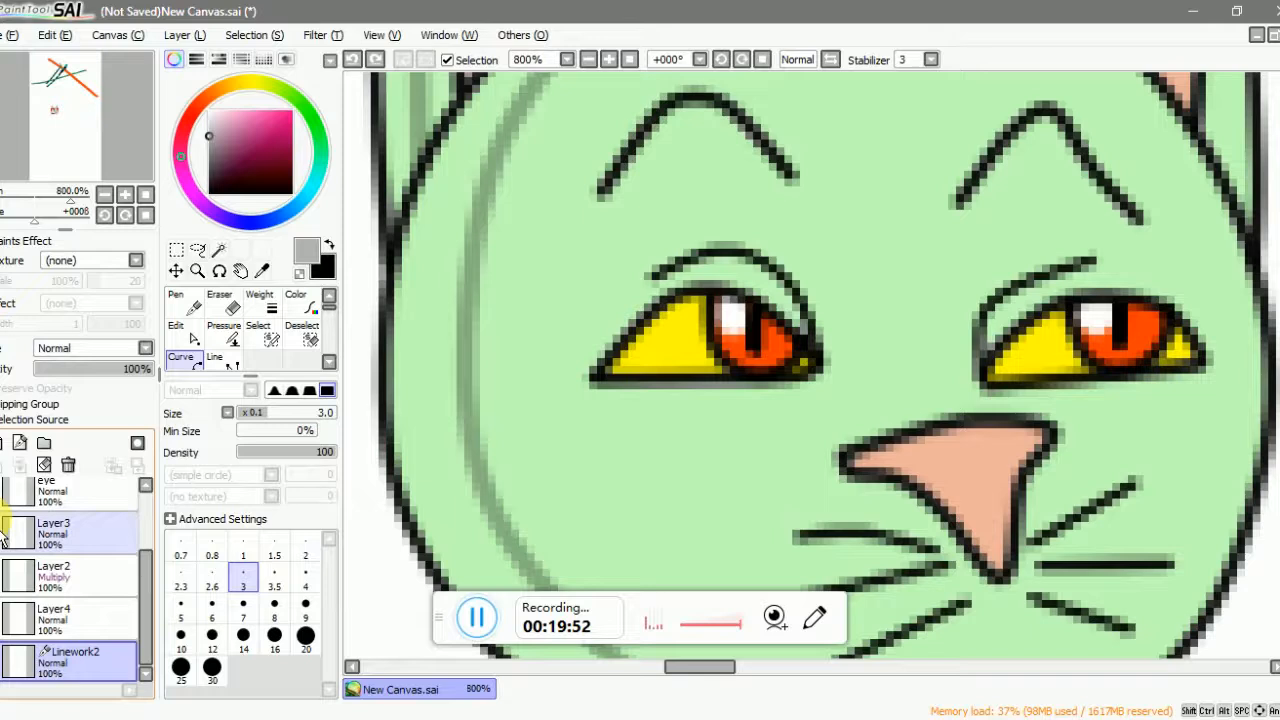
- Try Multiply mode on Layer3 with a test curve on Linework2, and return Layer3 to Normal
left_click(60, 530)
left_click(90, 348)
left_click(55, 379)
left_click(65, 657)
left_click(604, 264)
key("ctrl+z")
left_click(69, 540)
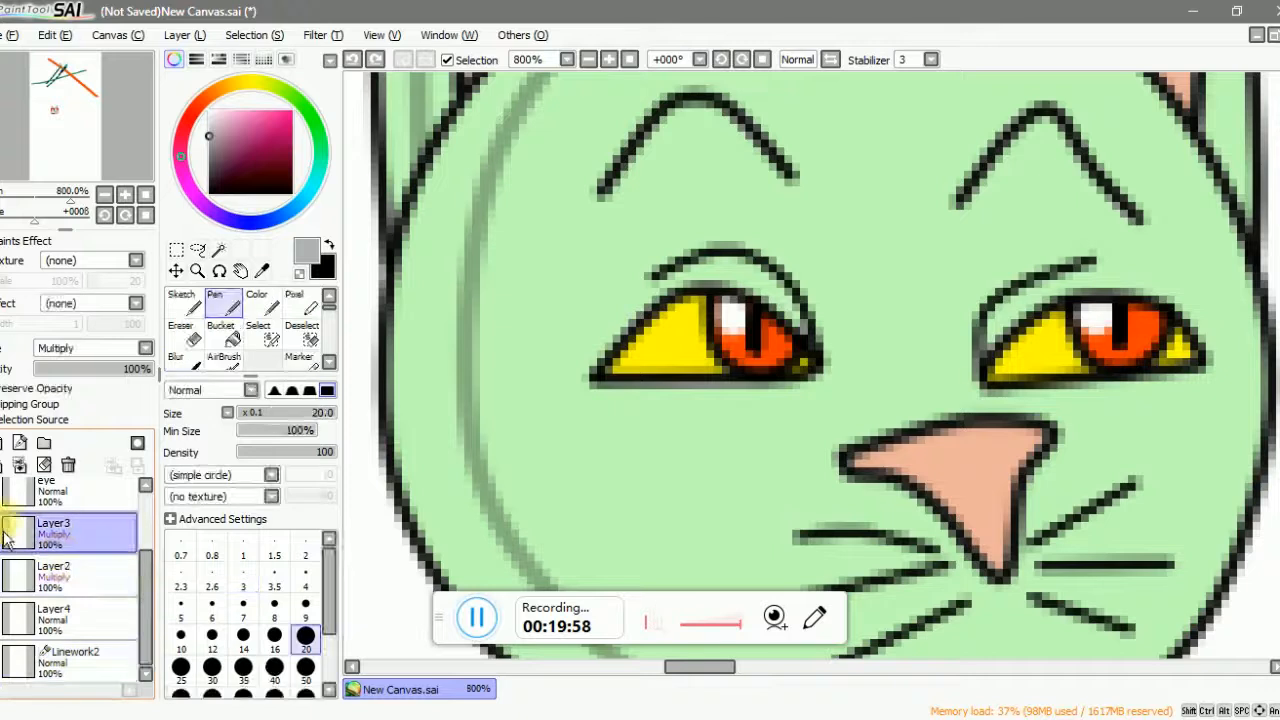
left_click(134, 350)
left_click(54, 366)
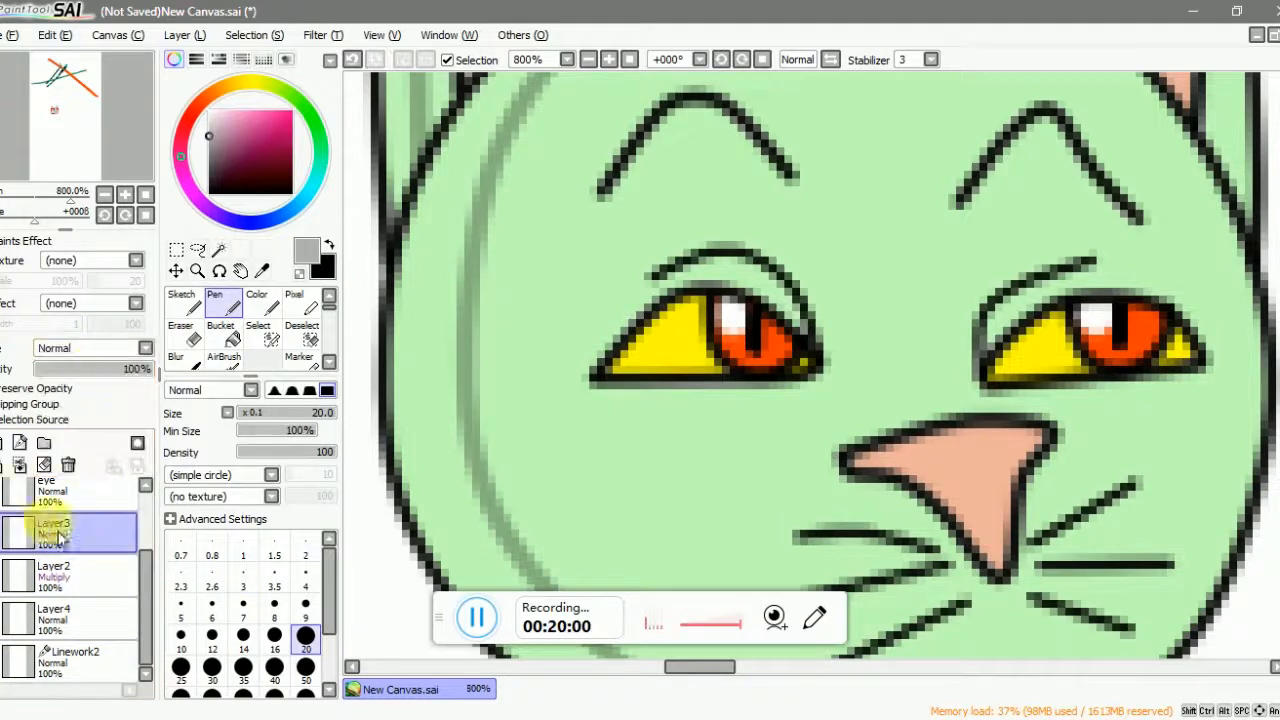
- Merge Layer3 down into the Multiply layer Layer2
left_click(14, 574)
left_click(6, 545)
left_click(1, 537)
left_click(1, 537)
left_click(21, 466)
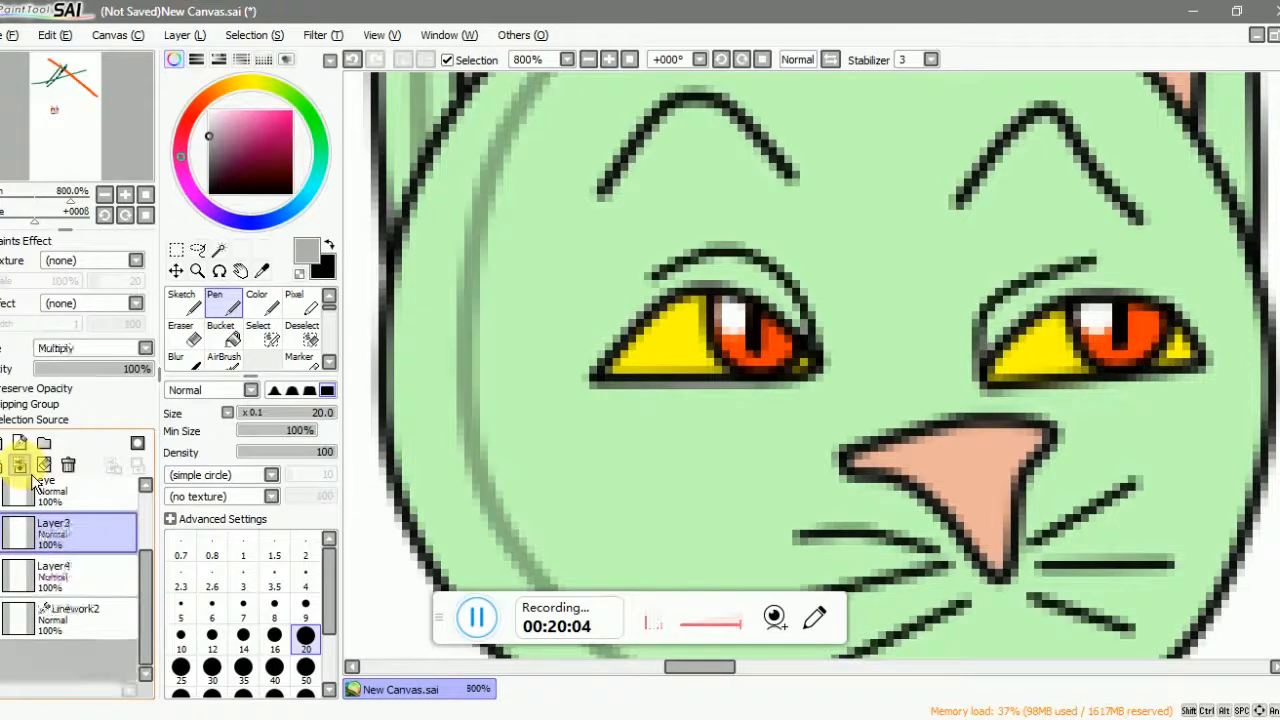
left_click(586, 229)
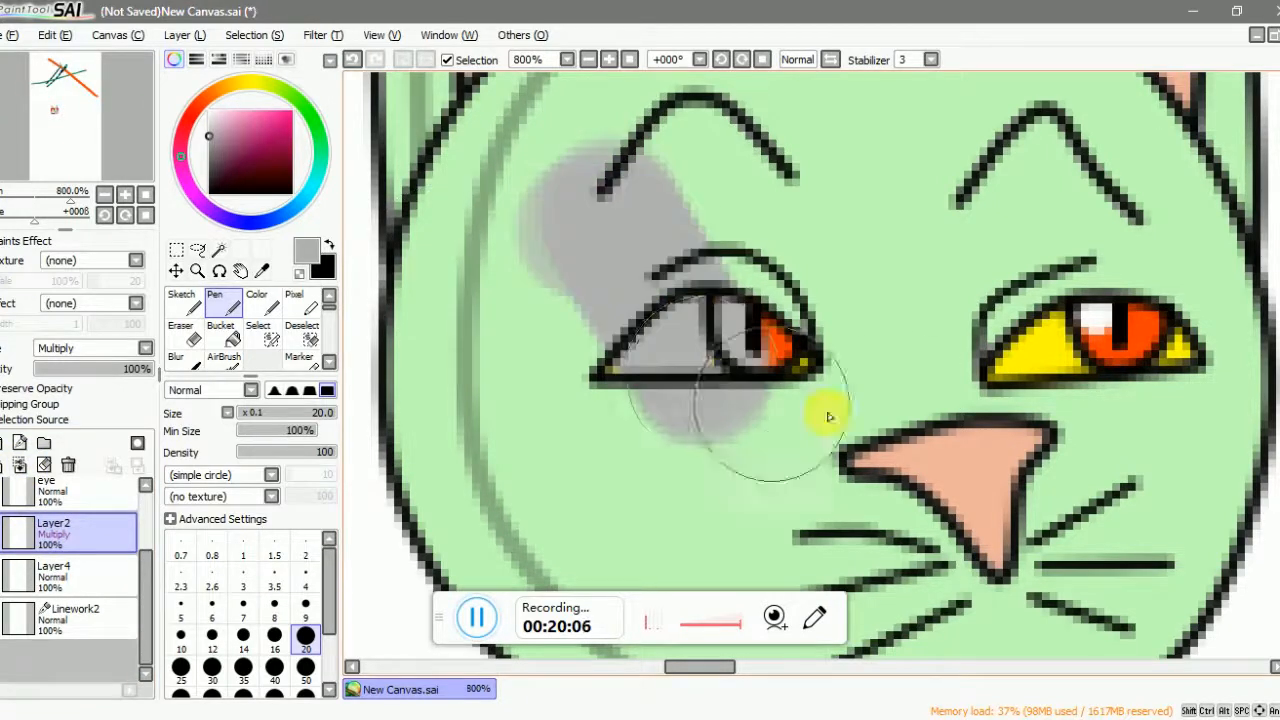
left_click(70, 588)
left_click_drag(576, 260, 718, 414)
key("ctrl+z")
- Make Linework2 active and draw grey shadow curves inside the left corner of both yellow eyes
left_click(88, 618)
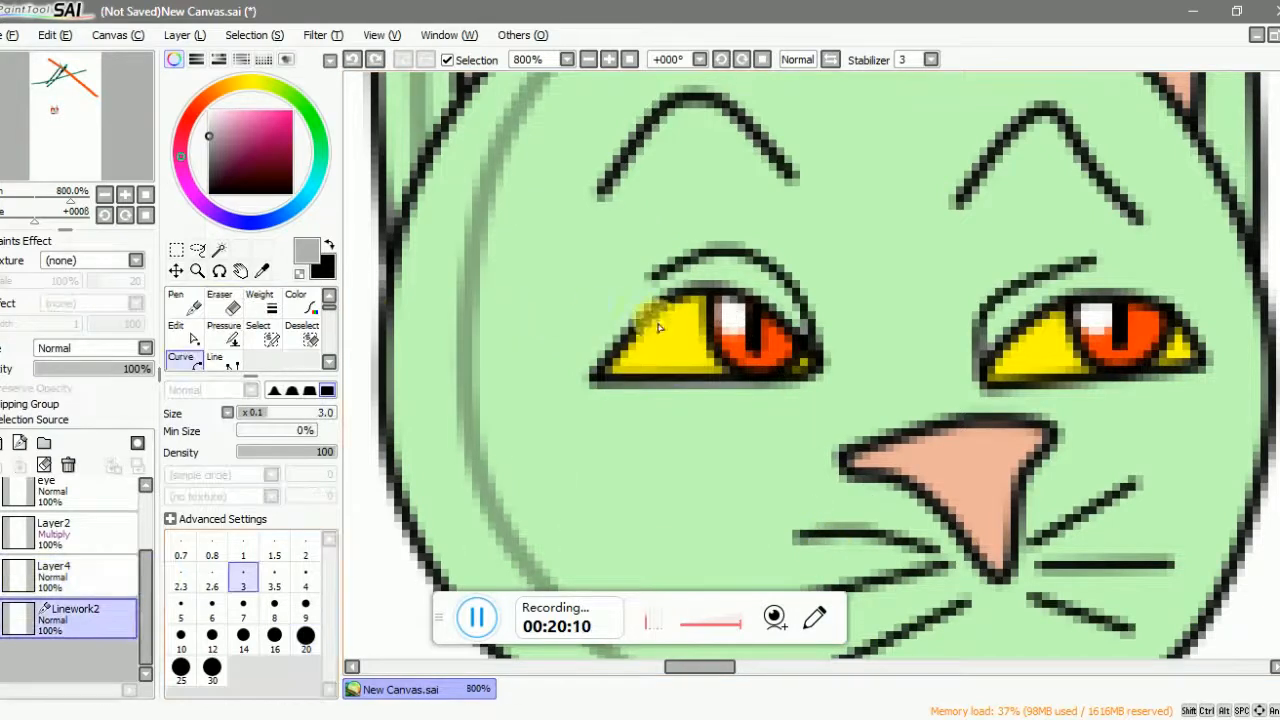
scroll(634, 318, "up", 2)
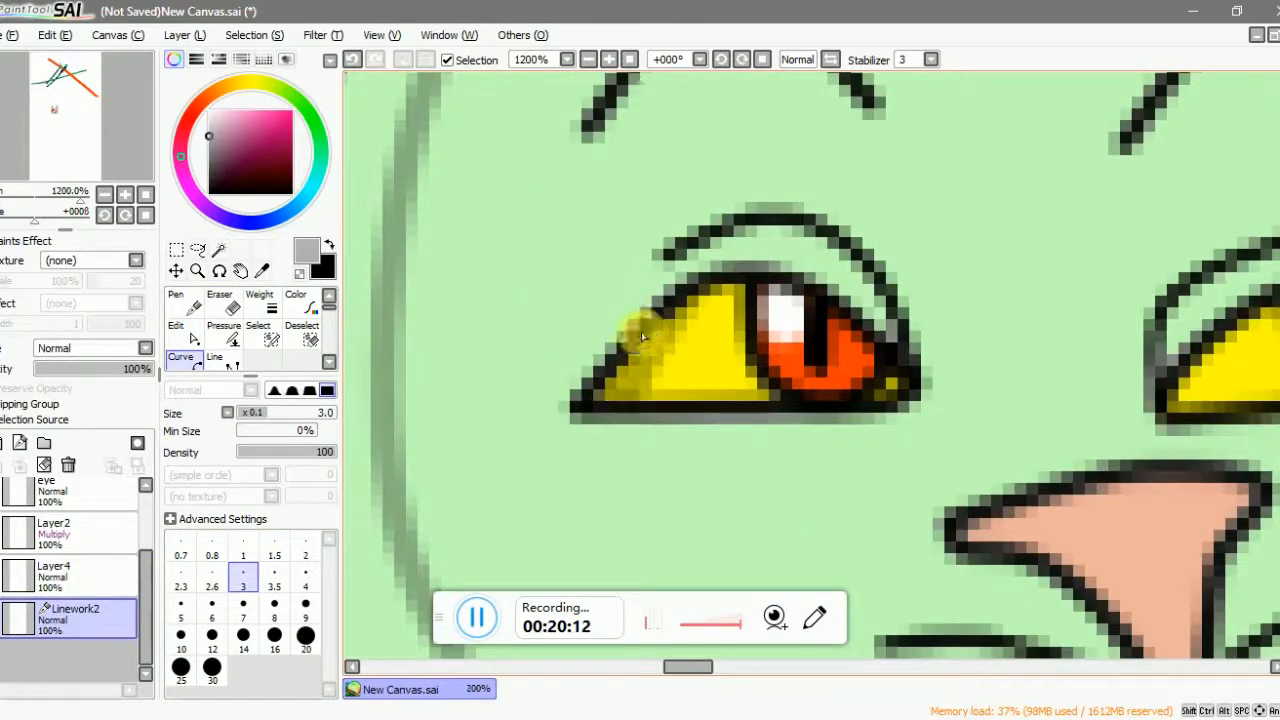
scroll(877, 352, "down", 1)
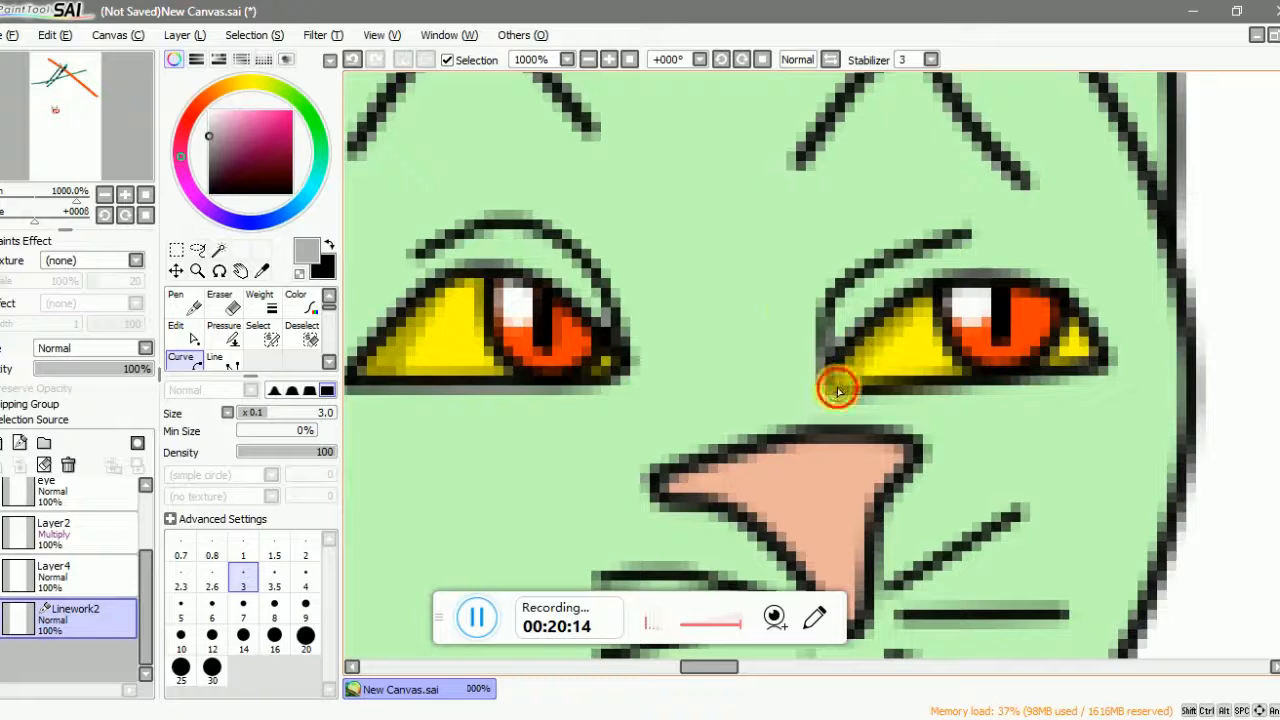
- Draw grey shadow curves at size 3 inside the nose along its left tip and lower left edge
scroll(829, 371, "down", 1)
mouse_move(715, 403)
left_mouse_down()
mouse_move(754, 414)
mouse_move(804, 470)
left_mouse_up()
mouse_move(839, 509)
left_mouse_down()
mouse_move(766, 423)
mouse_move(750, 380)
left_mouse_up()
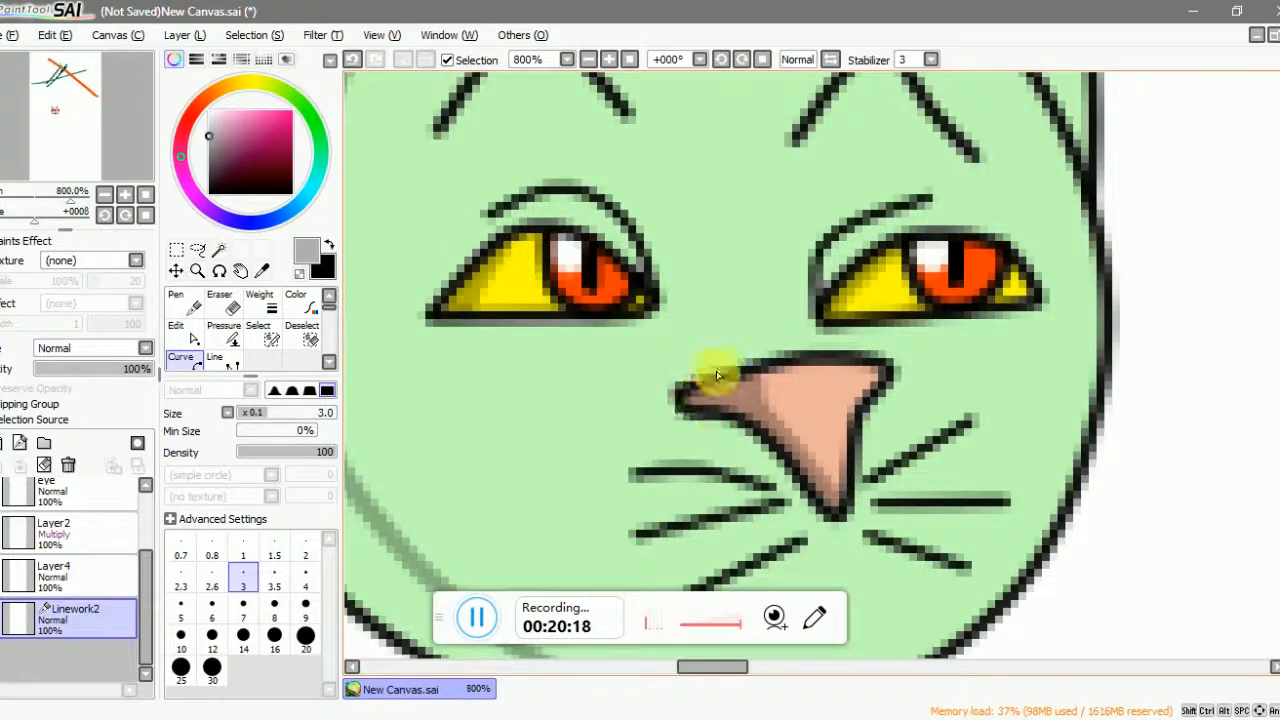
scroll(709, 379, "down", 2)
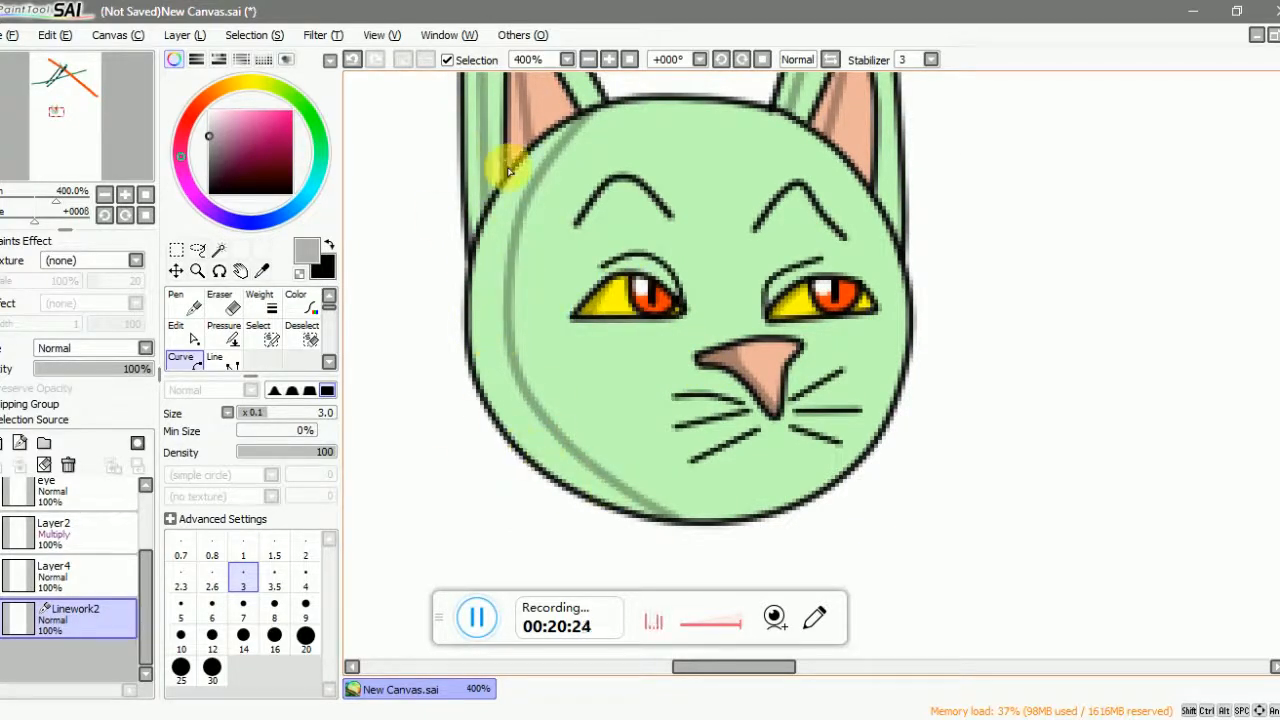
- Draw light grey shadow curves along the upper edges of both eyebrows
scroll(766, 482, "down", 1)
scroll(726, 286, "up", 3)
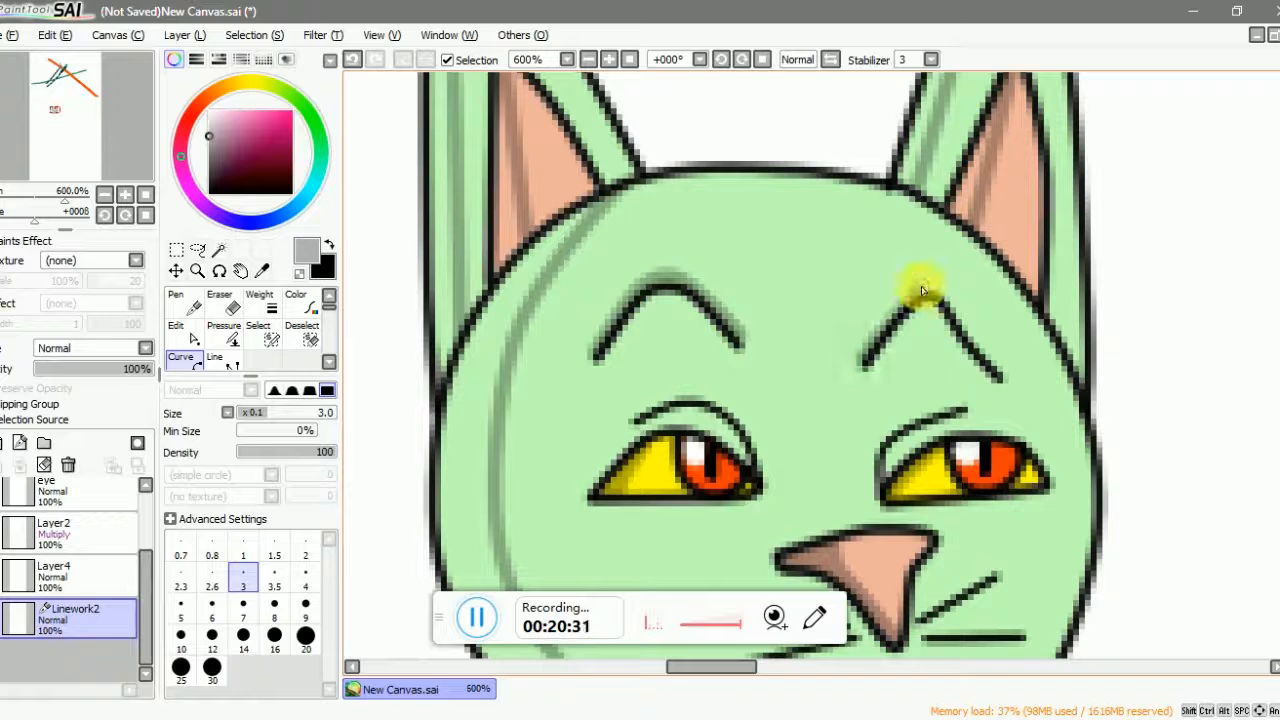
scroll(1003, 377, "down", 4)
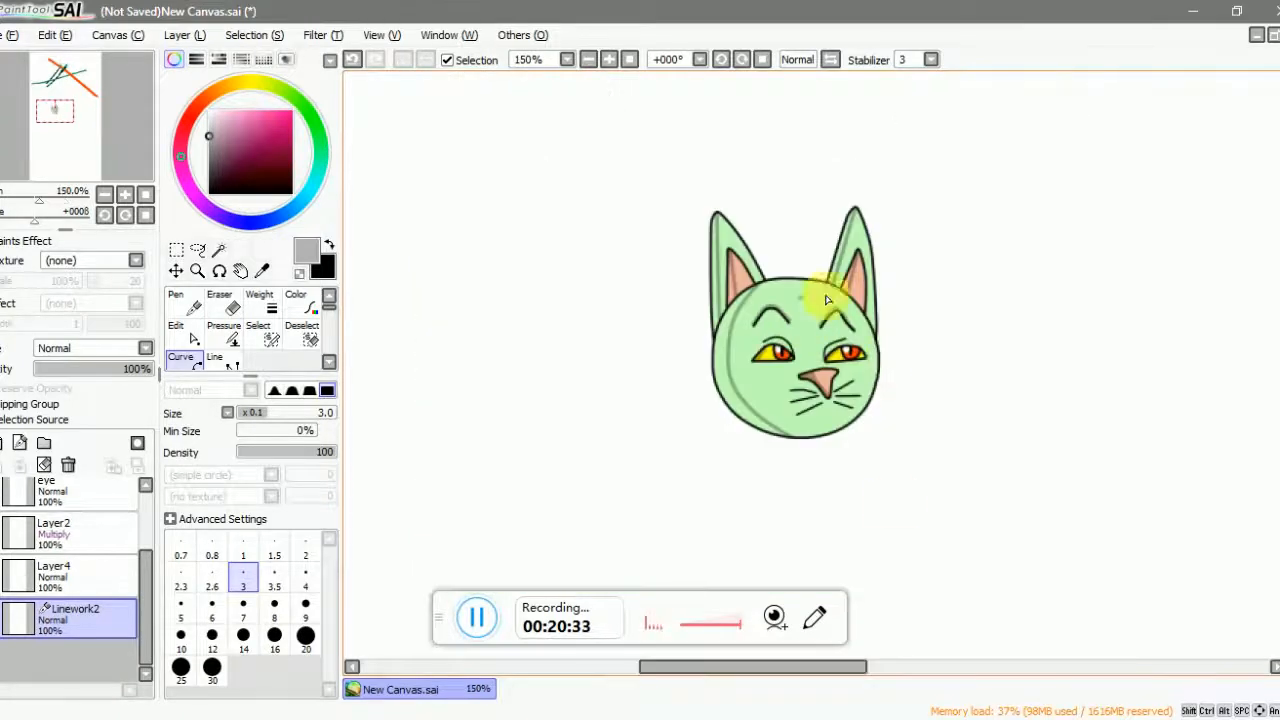
scroll(842, 386, "up", 3)
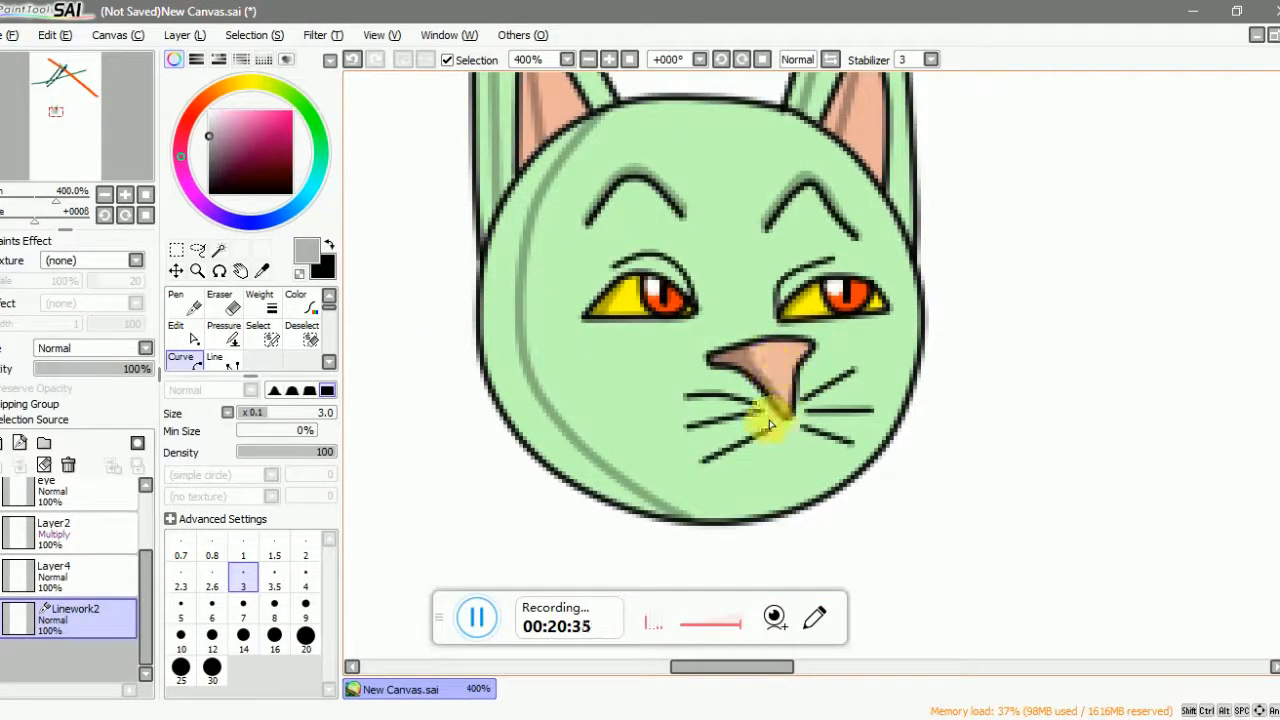
scroll(816, 484, "down", 2)
scroll(777, 429, "up", 4)
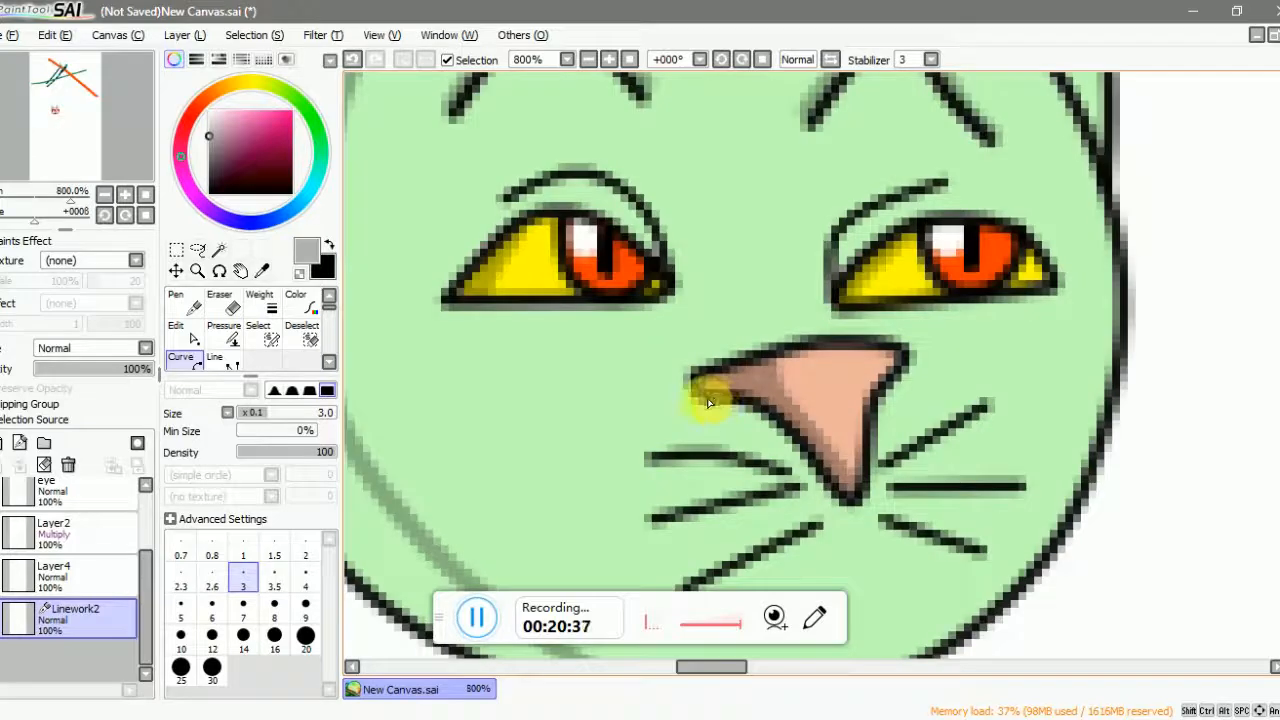
scroll(751, 433, "down", 3)
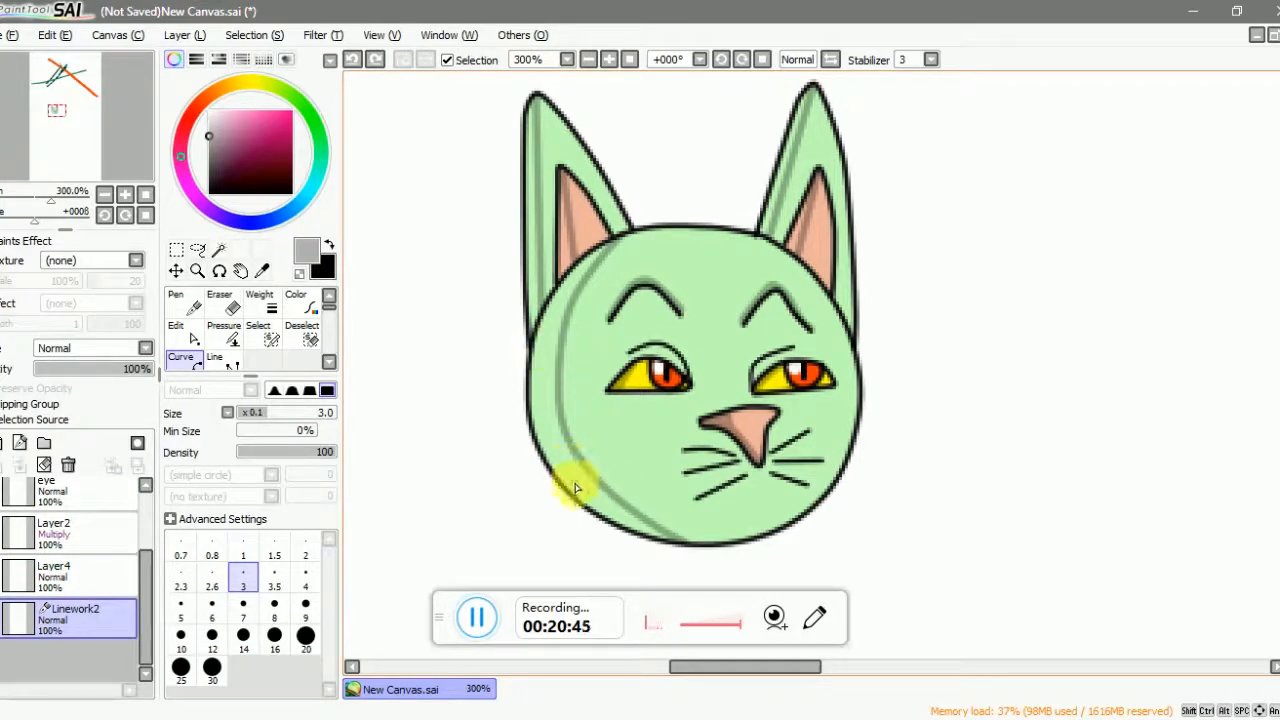
- Add a new raster layer for the shadow fills and hide the flat colors on Layer4
left_click(6, 446)
left_click_drag(80, 683, 5, 580)
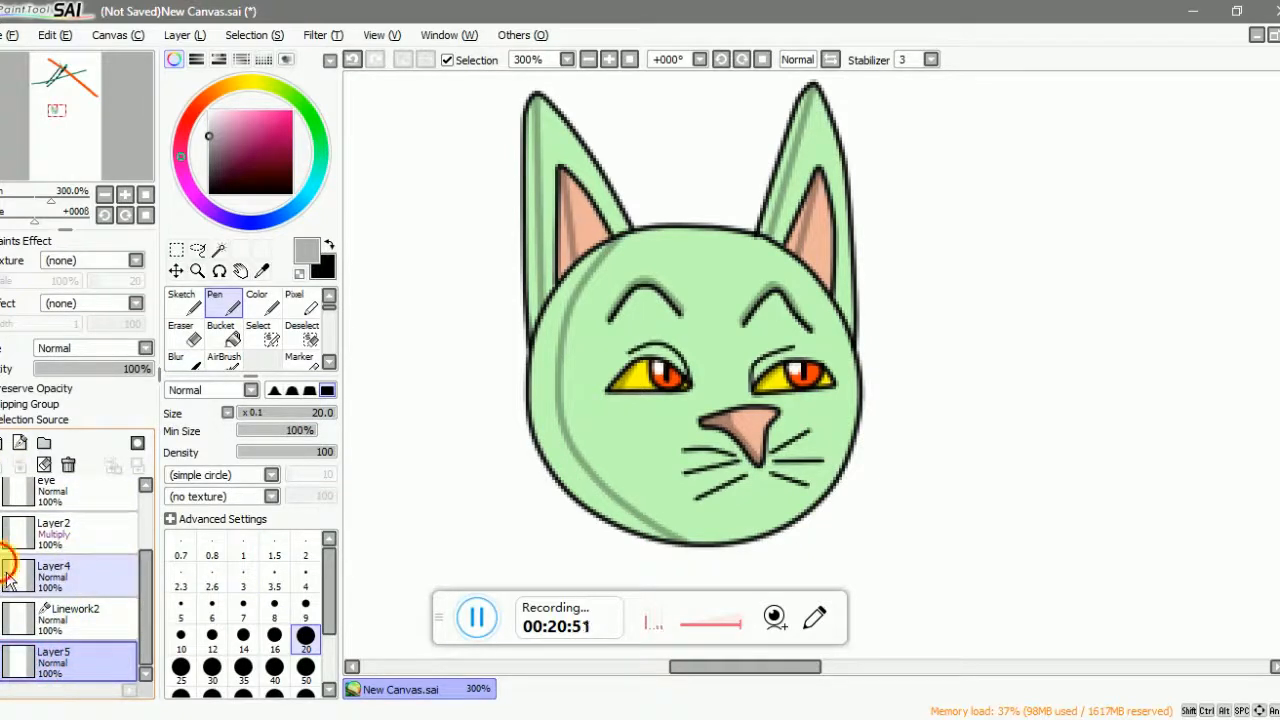
left_click(8, 578)
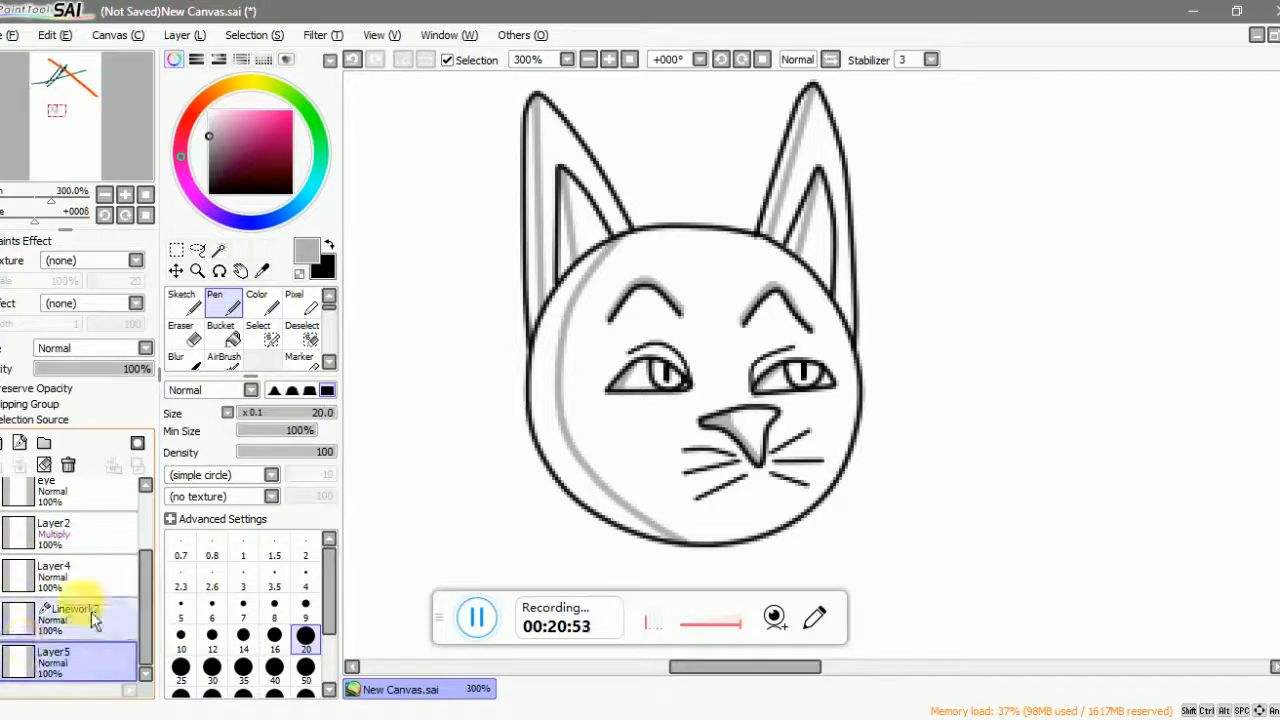
- Toggle the visibility of Linework1 and Linework2 to check which lines each layer holds
scroll(46, 570, "up", 2)
left_click(4, 504)
left_click(4, 504)
double_click(4, 504)
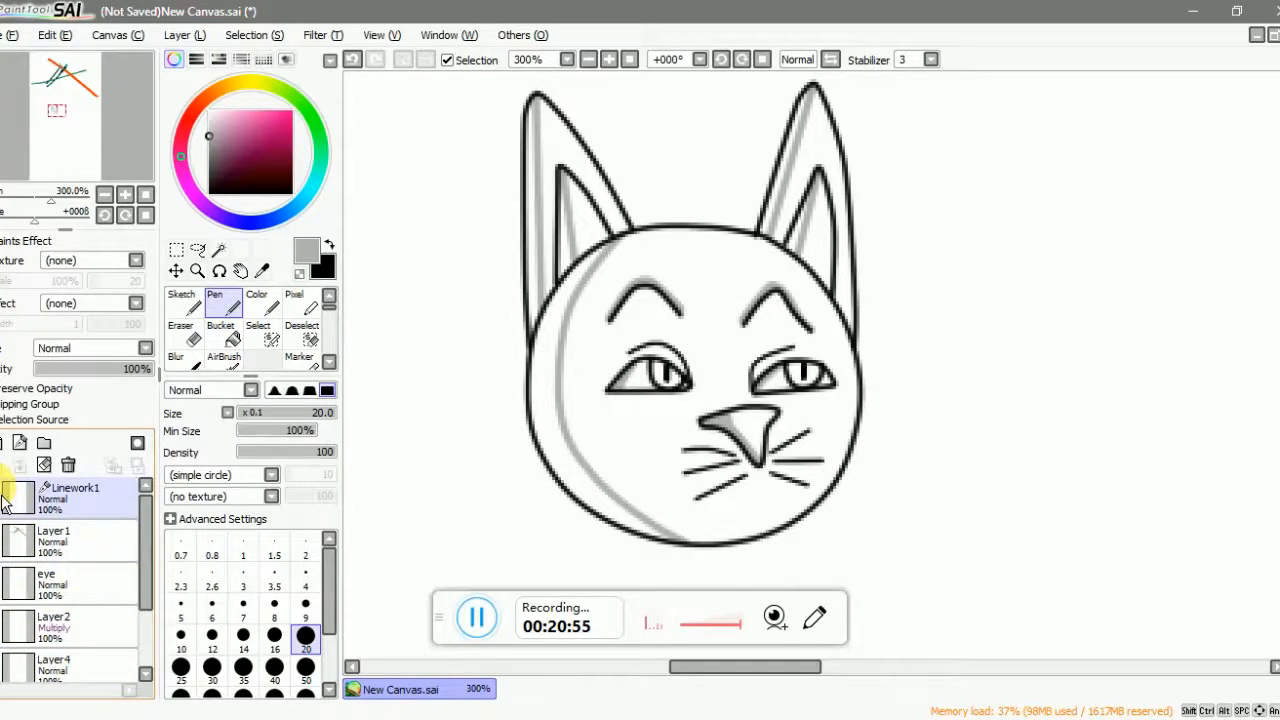
scroll(44, 617, "down", 2)
double_click(5, 620)
double_click(5, 620)
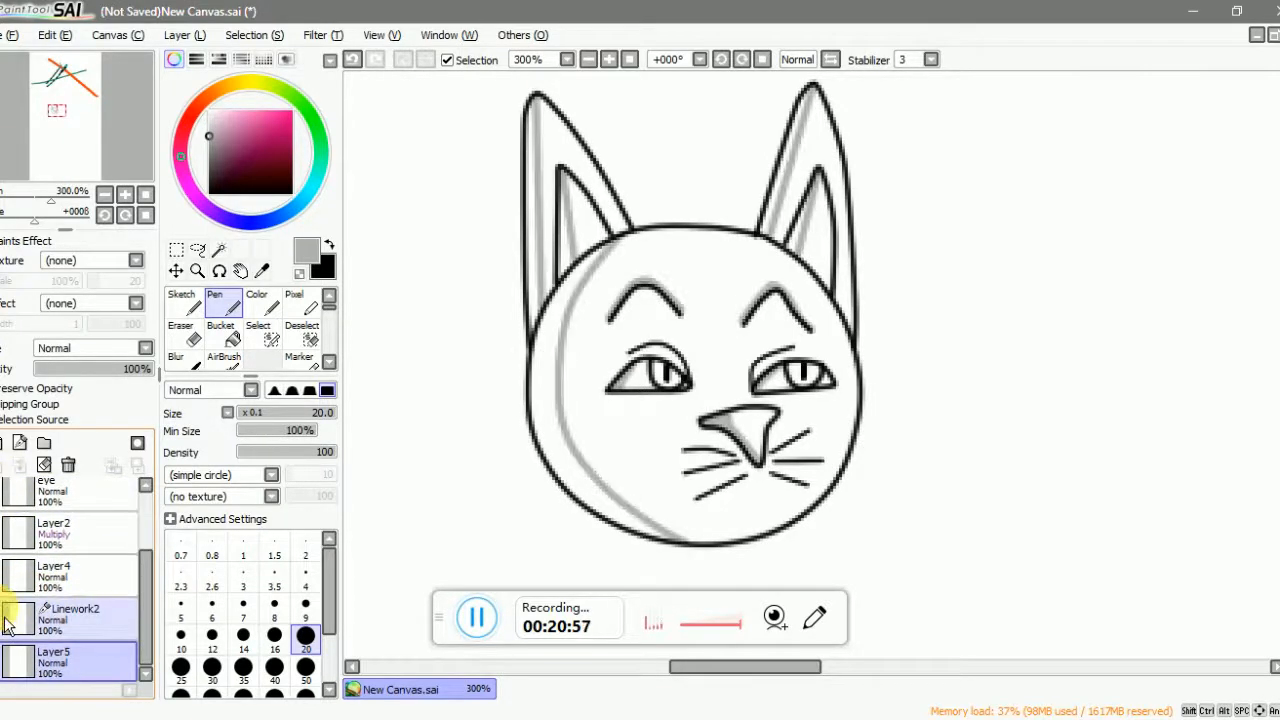
- Bucket-fill the shadow areas along the left side of the face and the left outer ear with grey on Layer5
left_click(15, 658)
left_click(222, 337)
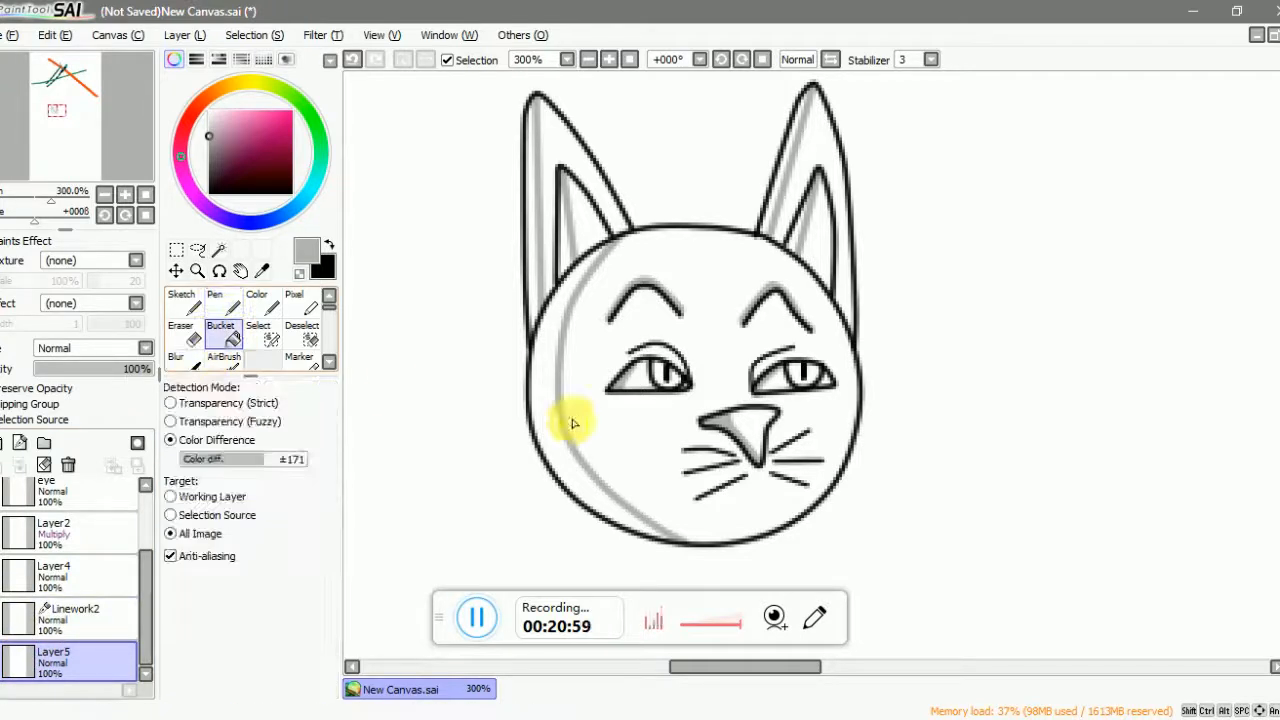
scroll(571, 423, "up", 4)
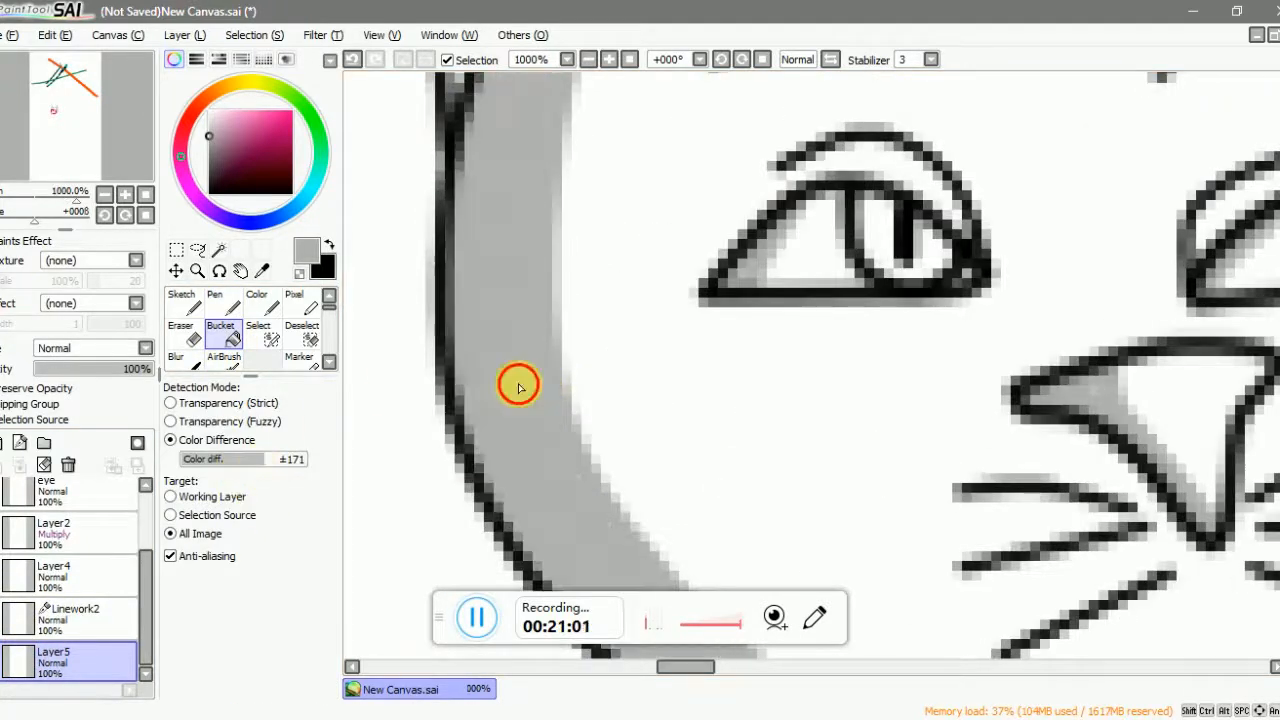
scroll(529, 389, "down", 4)
scroll(557, 174, "up", 1)
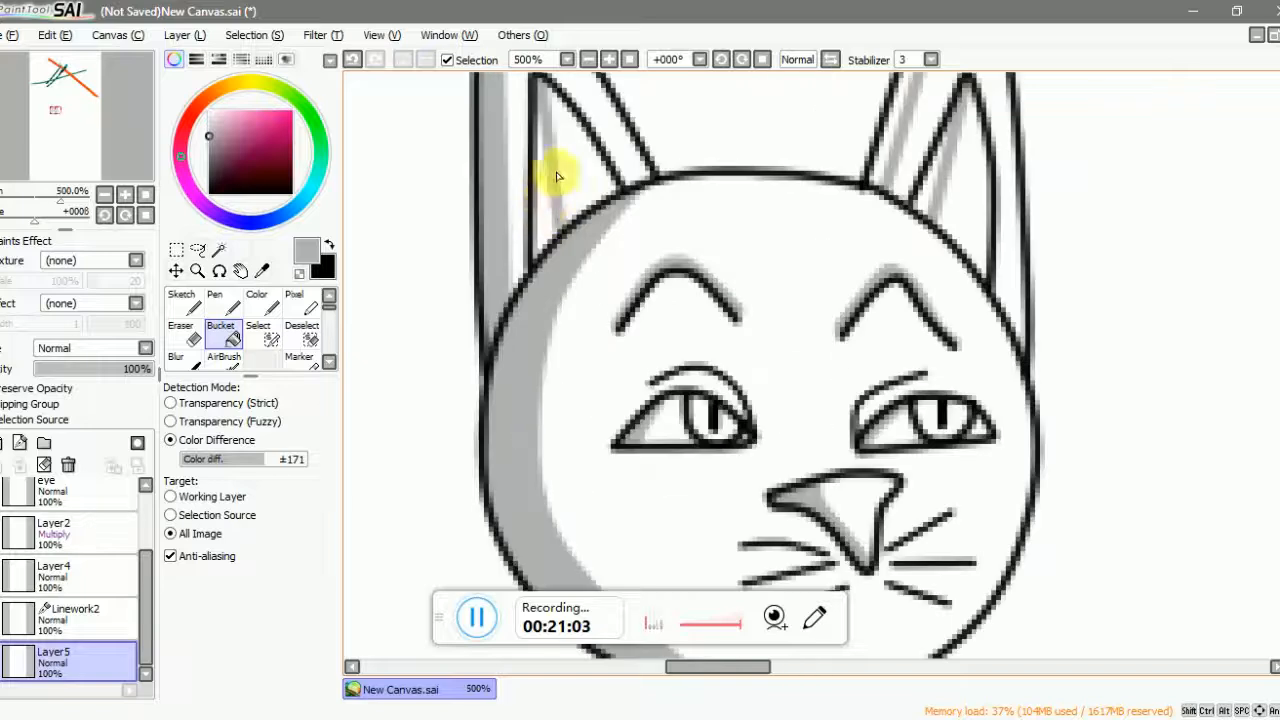
- Set the Bucket's color difference to ±175 and fill the left inner ear's shadow area with grey
scroll(528, 234, "down", 1)
scroll(549, 195, "up", 2)
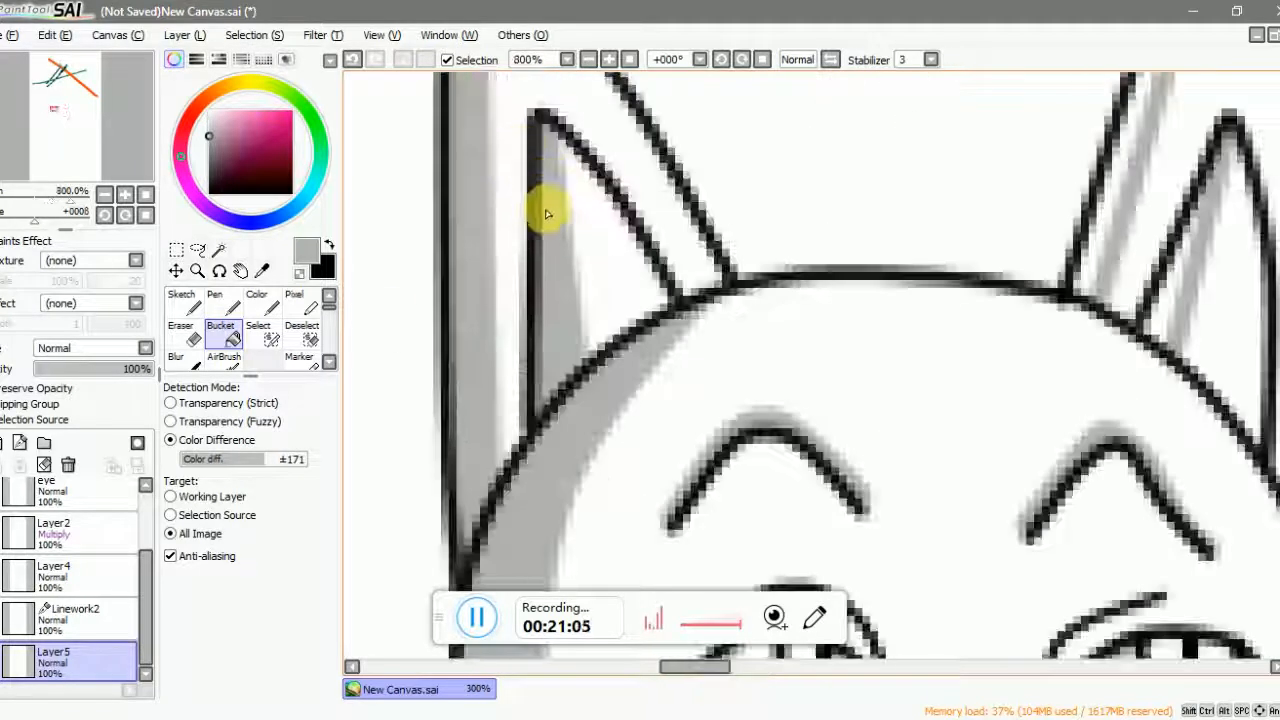
left_click(273, 464)
key("ctrl+z")
left_click(550, 303)
scroll(539, 312, "down", 3)
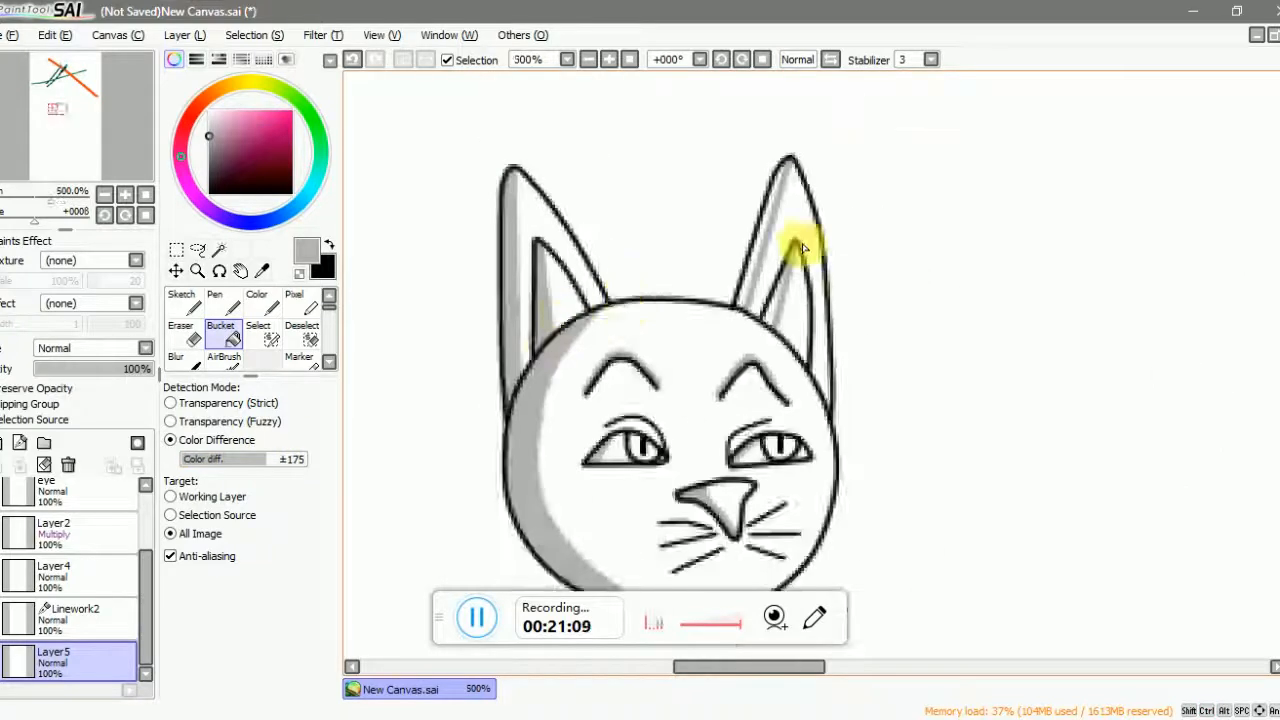
- Try bucket-filling the right ear's shadow areas with a changed color difference, and undo the fills
scroll(751, 294, "up", 2)
left_click(295, 459)
left_click(729, 293)
scroll(729, 293, "down", 3)
key("ctrl+z")
scroll(727, 270, "up", 4)
left_click(752, 380)
key("ctrl+z")
- Set the Bucket's color difference to ±165 and fill the right ear's outer and inner shadow areas with grey
left_click(262, 459)
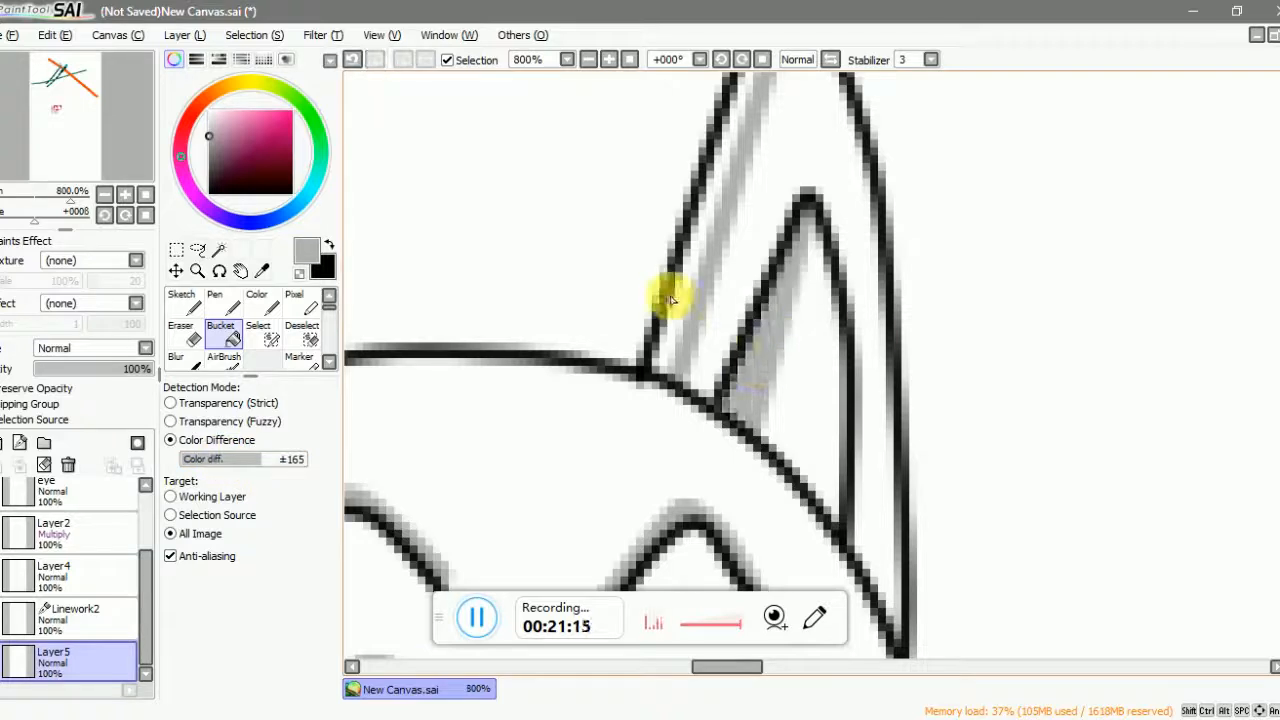
scroll(669, 299, "down", 5)
scroll(729, 271, "up", 2)
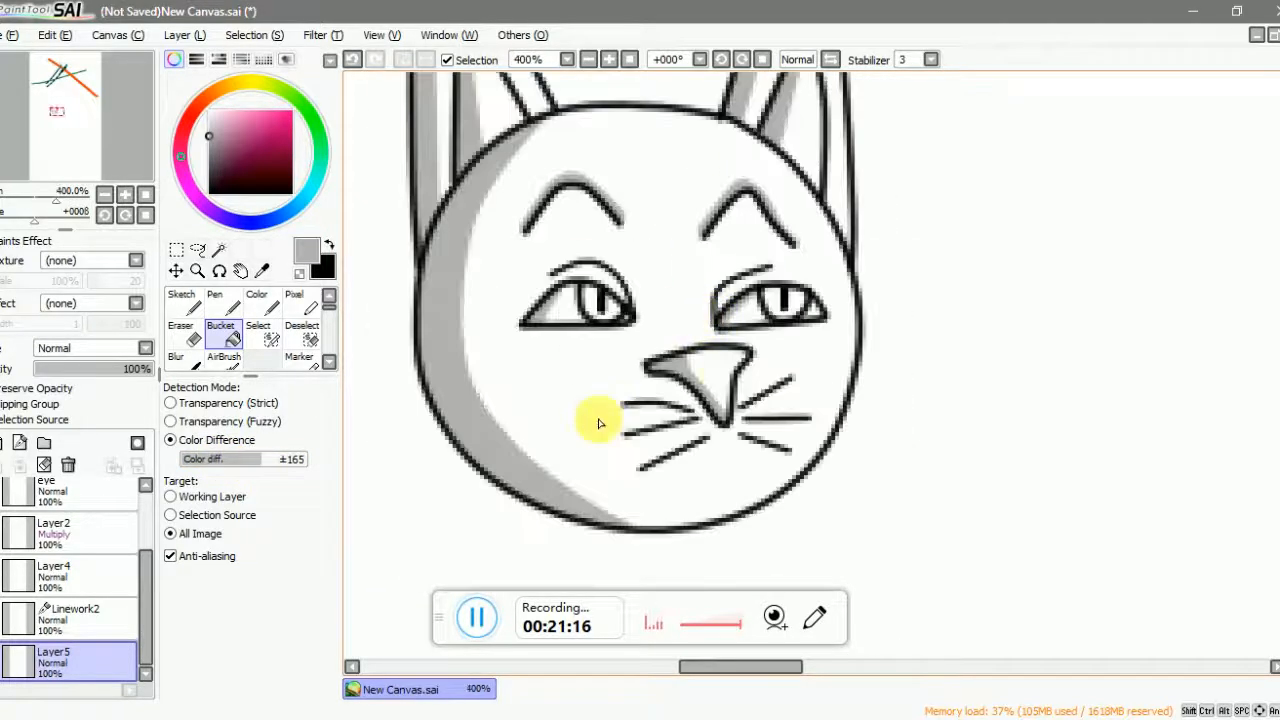
- Check the shadow layers by hiding and showing them, and merge Linework2's shadow outlines down into Layer5
scroll(680, 390, "down", 2)
scroll(665, 360, "up", 1)
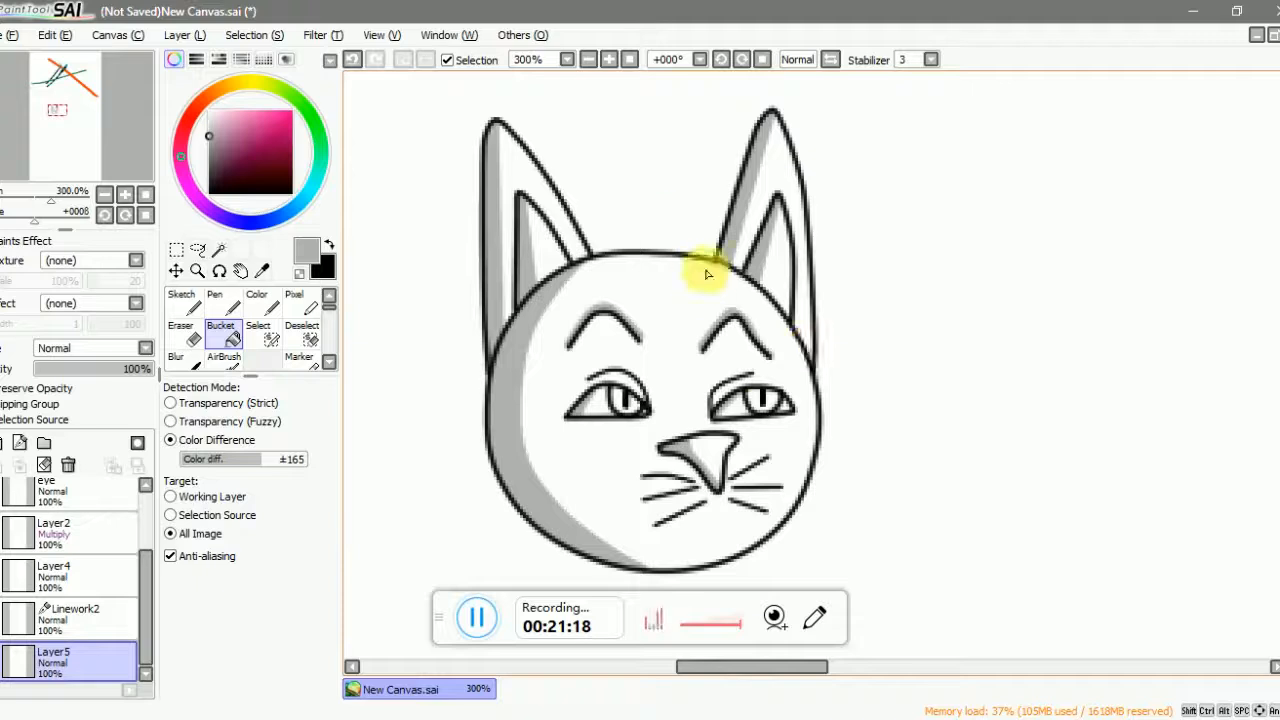
left_click(18, 630)
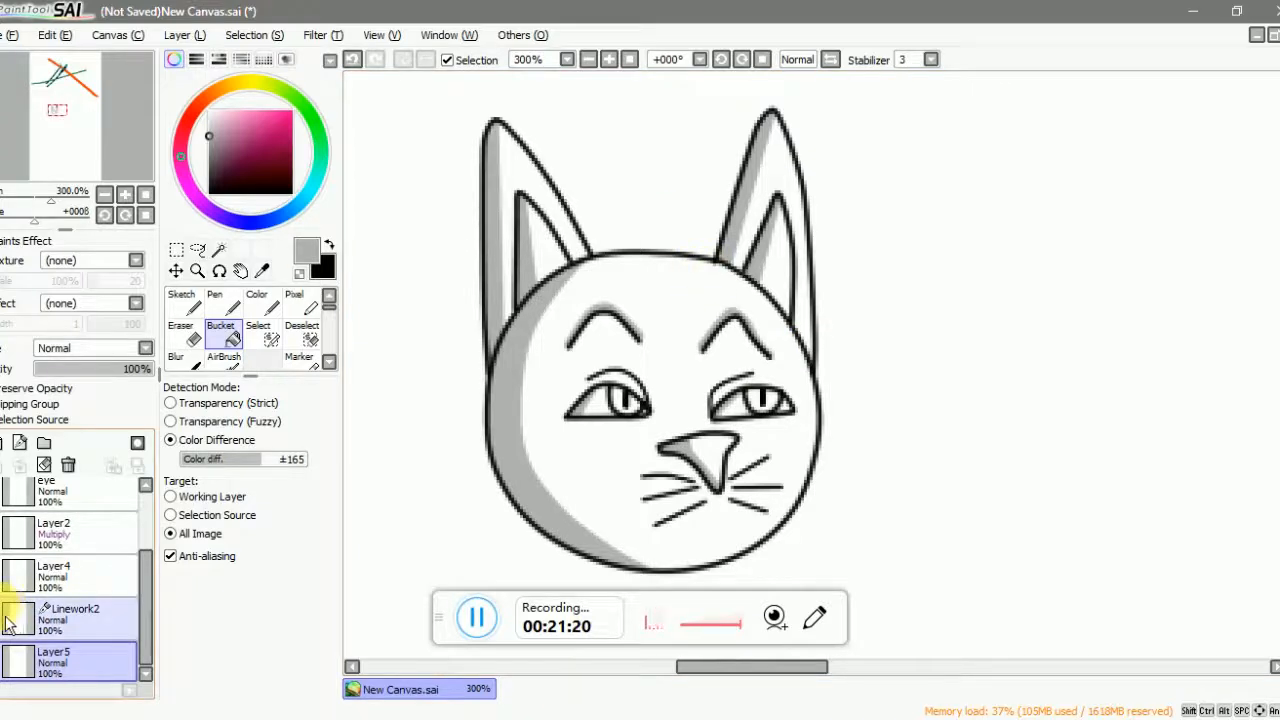
left_click(36, 622)
left_click(4, 624)
left_click(4, 624)
left_click(4, 668)
left_click(4, 668)
left_click(20, 465)
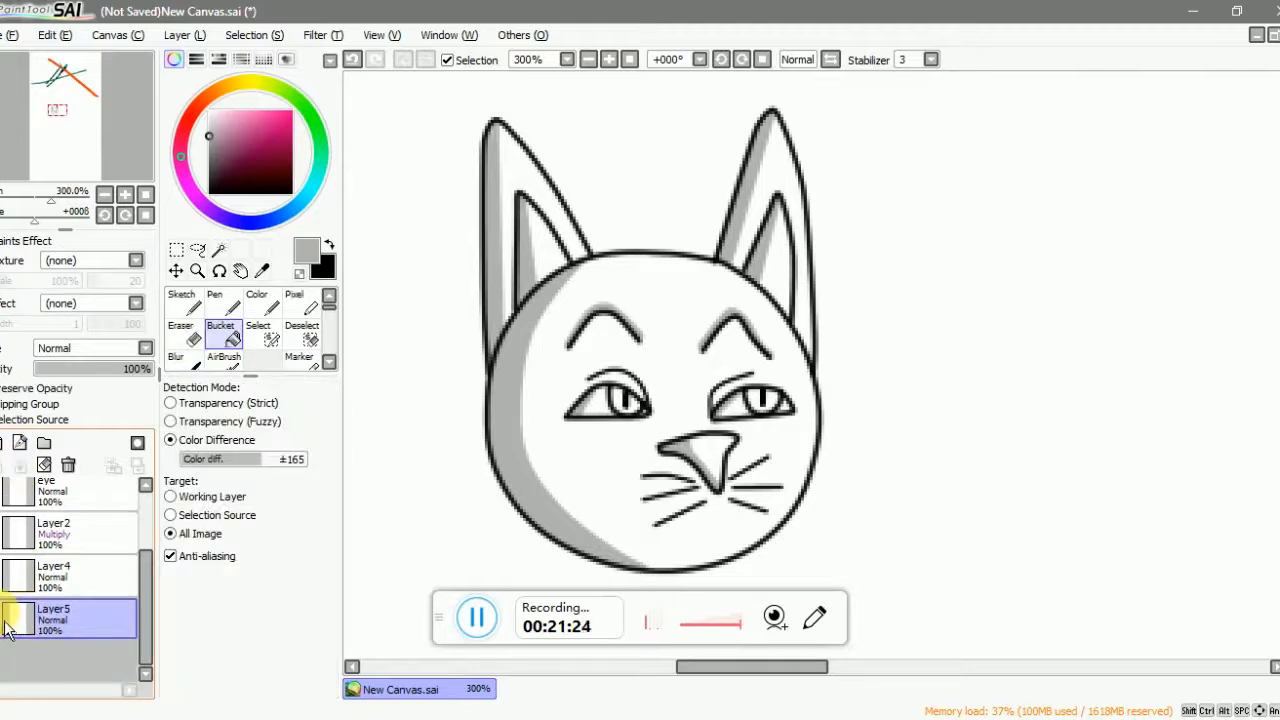
- Compare the drawing with Layer5's shadows hidden and shown, and set Layer5's blending mode to Multiply
left_click(5, 624)
left_click(5, 624)
left_click(5, 624)
left_click(5, 624)
left_click(5, 624)
left_click(5, 624)
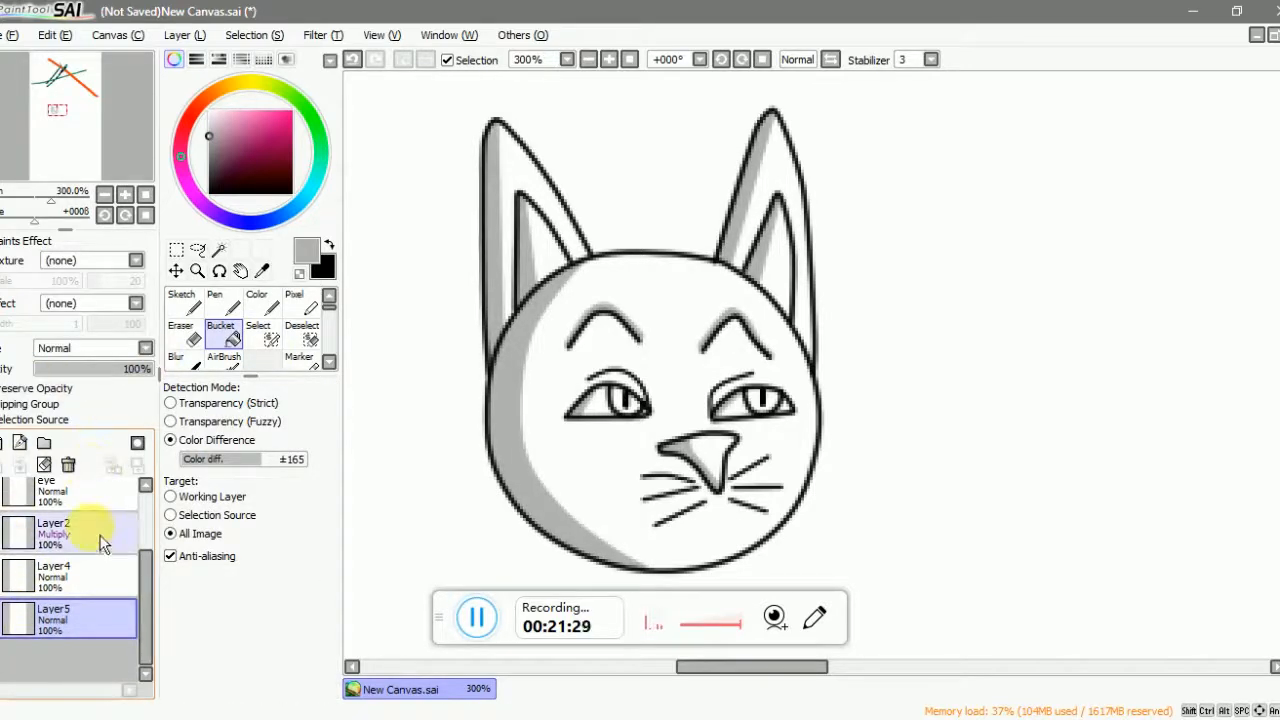
left_click(5, 624)
left_click(5, 624)
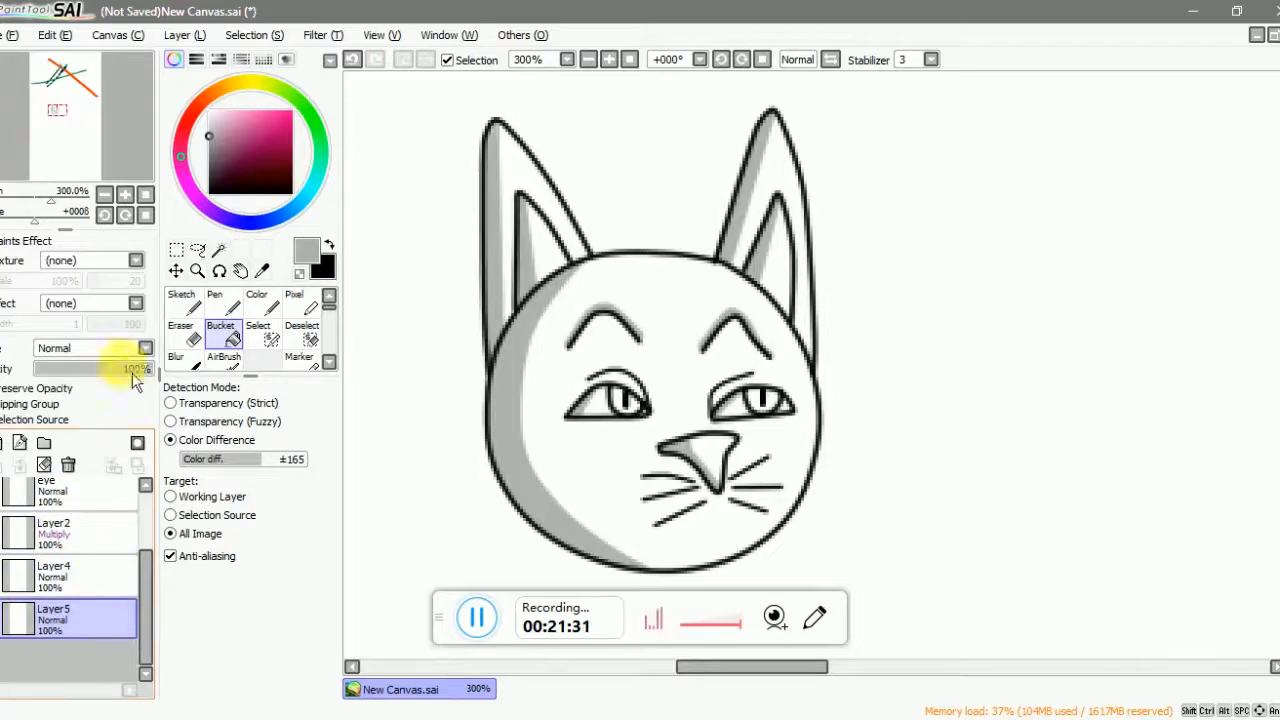
left_click(145, 347)
left_click(87, 384)
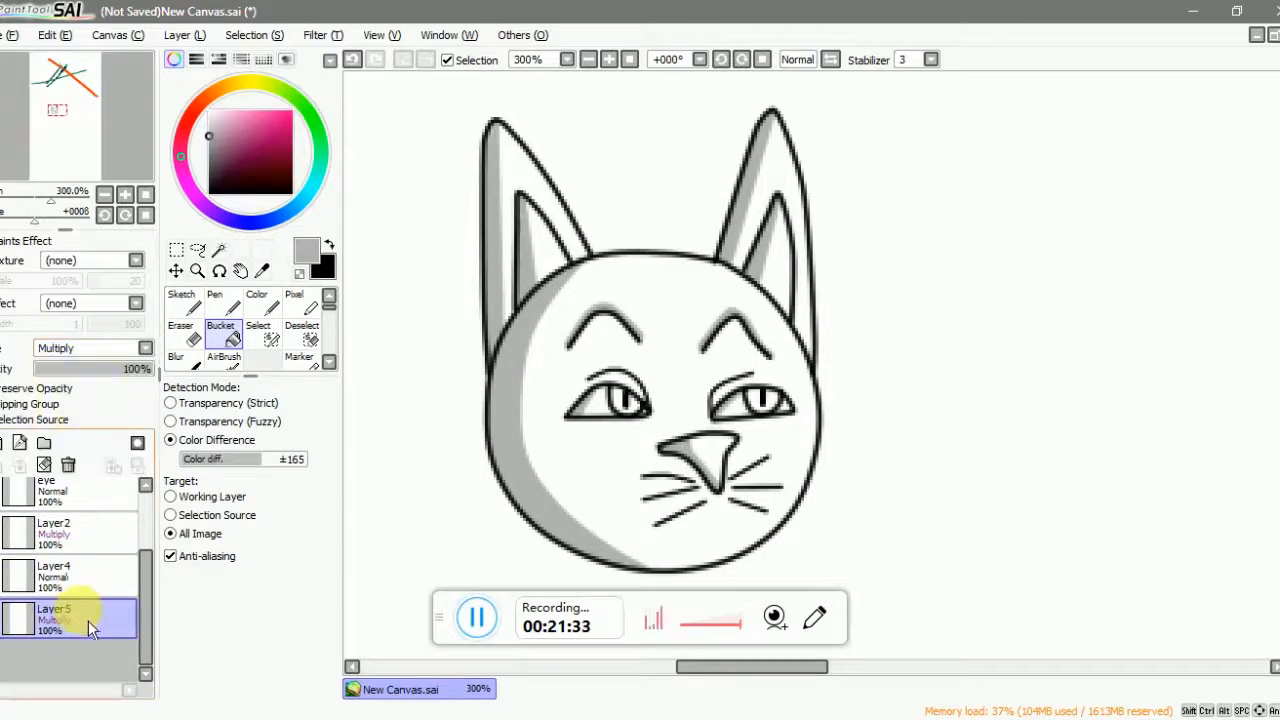
- Create a new layer, move it below Layer5, and add a linework layer between the two
left_click(19, 443)
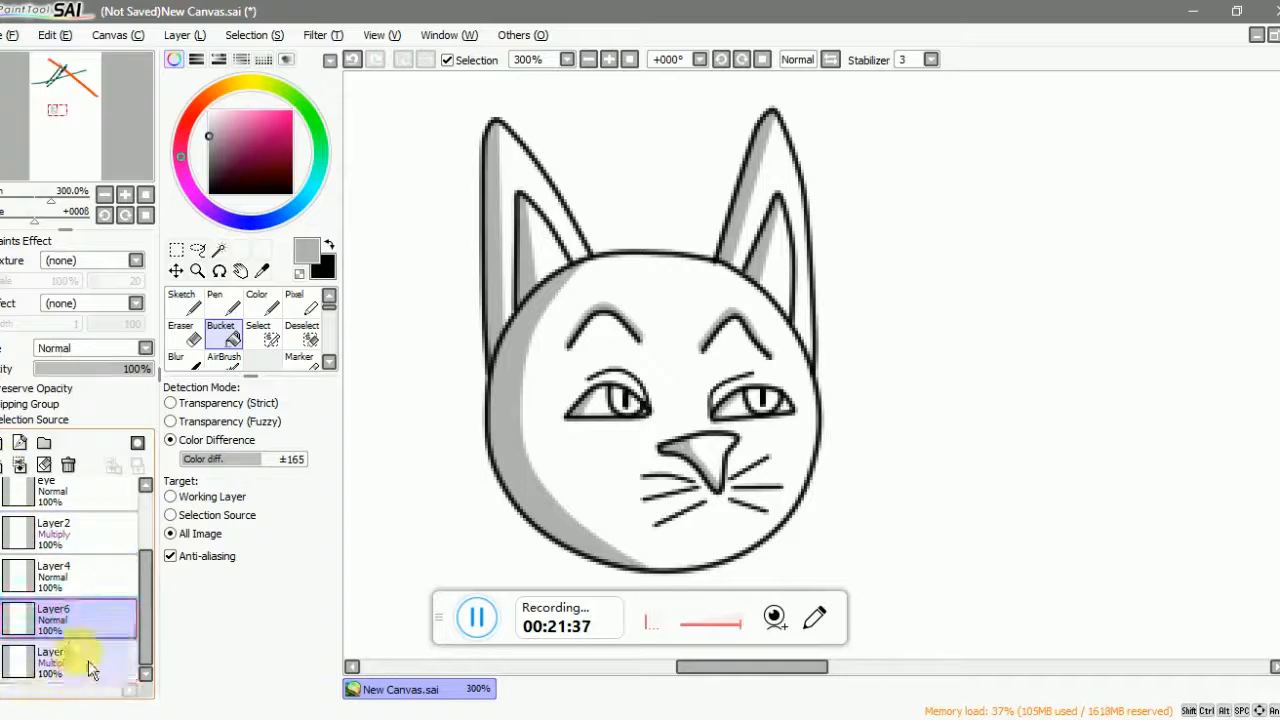
left_click_drag(62, 624, 55, 686)
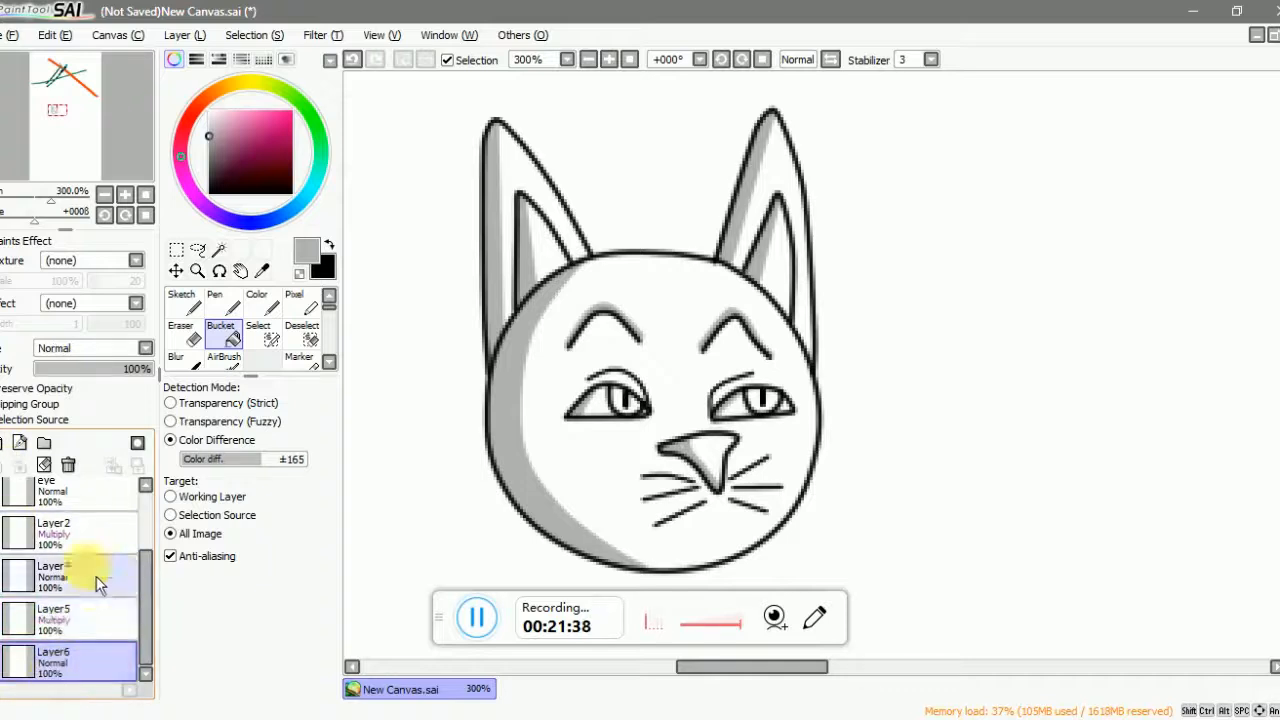
left_click(19, 443)
- Draw a grey size 3 curve inside the shadow along the left side of the face, from below the ear to the chin
scroll(523, 366, "up", 1)
scroll(457, 549, "up", 1)
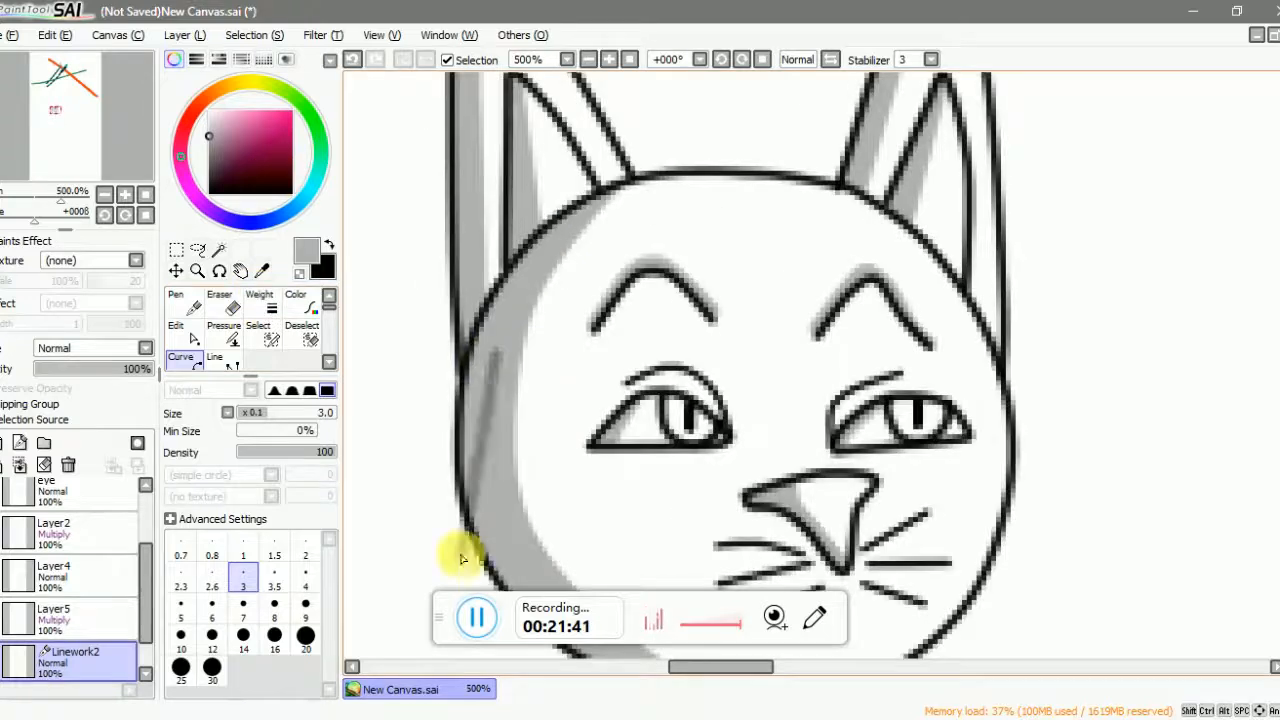
scroll(514, 349, "down", 3)
scroll(553, 222, "up", 3)
left_click(583, 168)
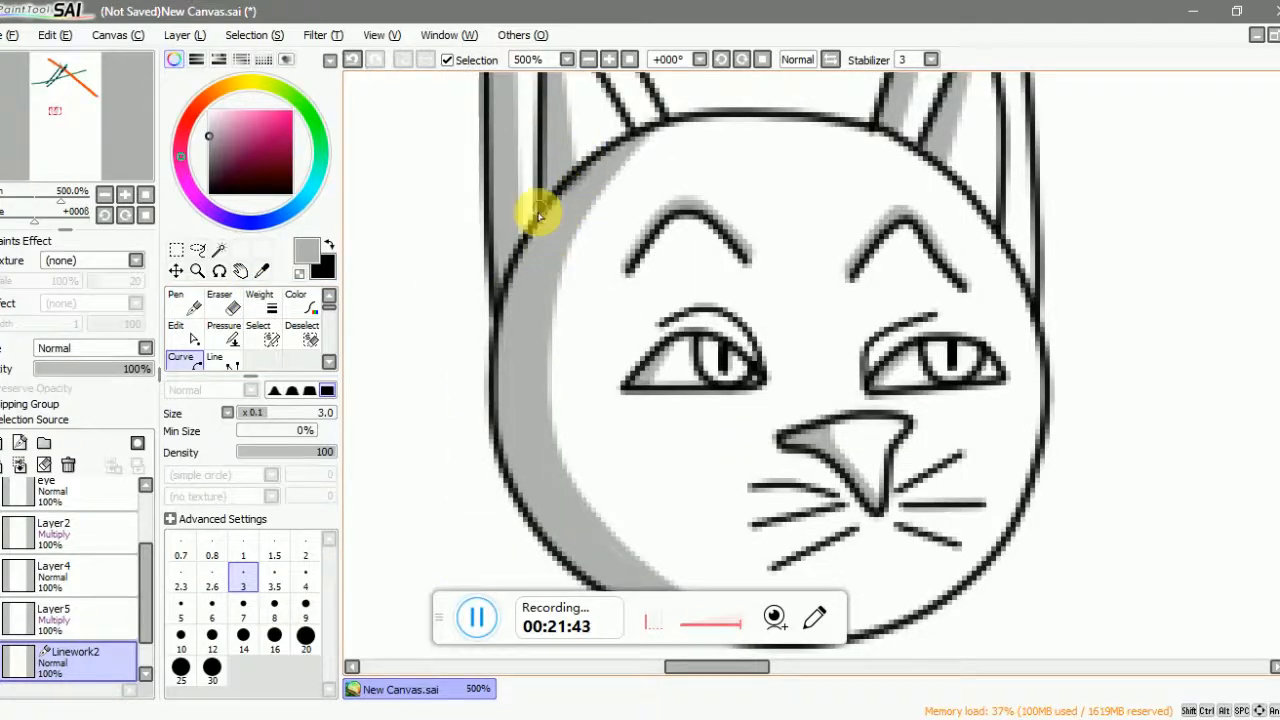
left_click(526, 286)
left_click(523, 460)
left_click_drag(600, 575, 530, 428)
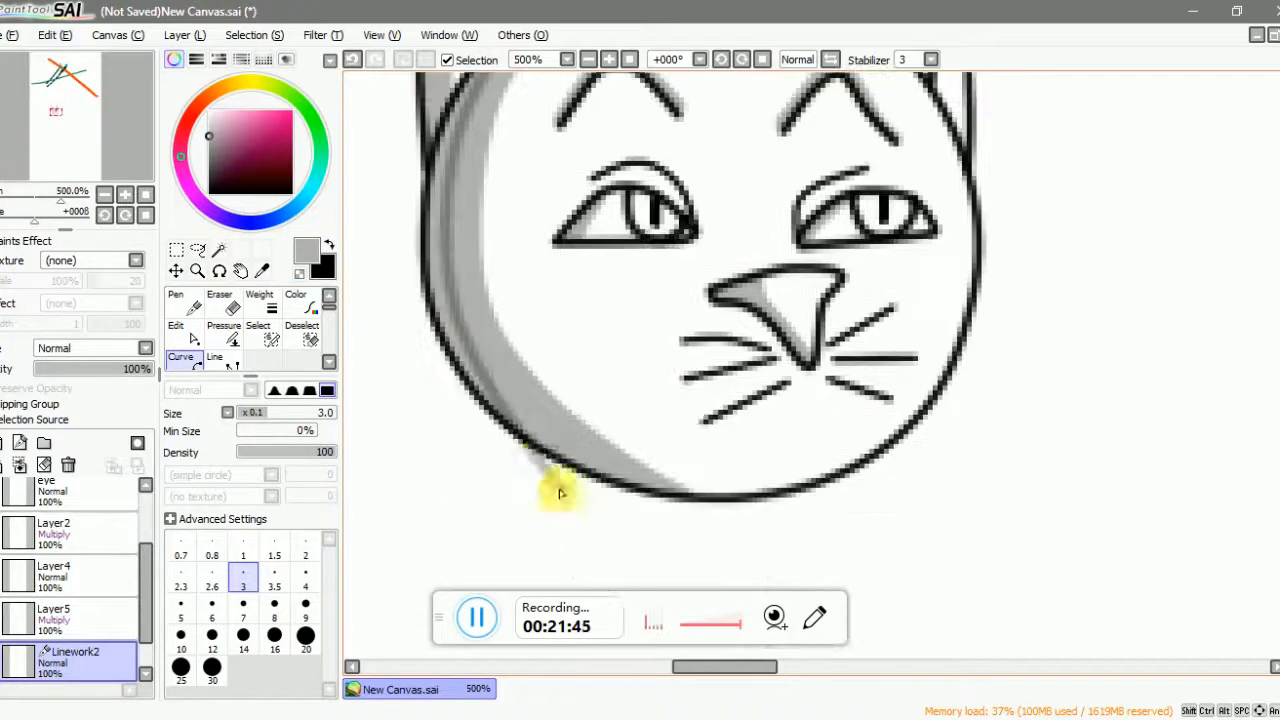
left_click(523, 418)
double_click(602, 478)
scroll(624, 500, "down", 2)
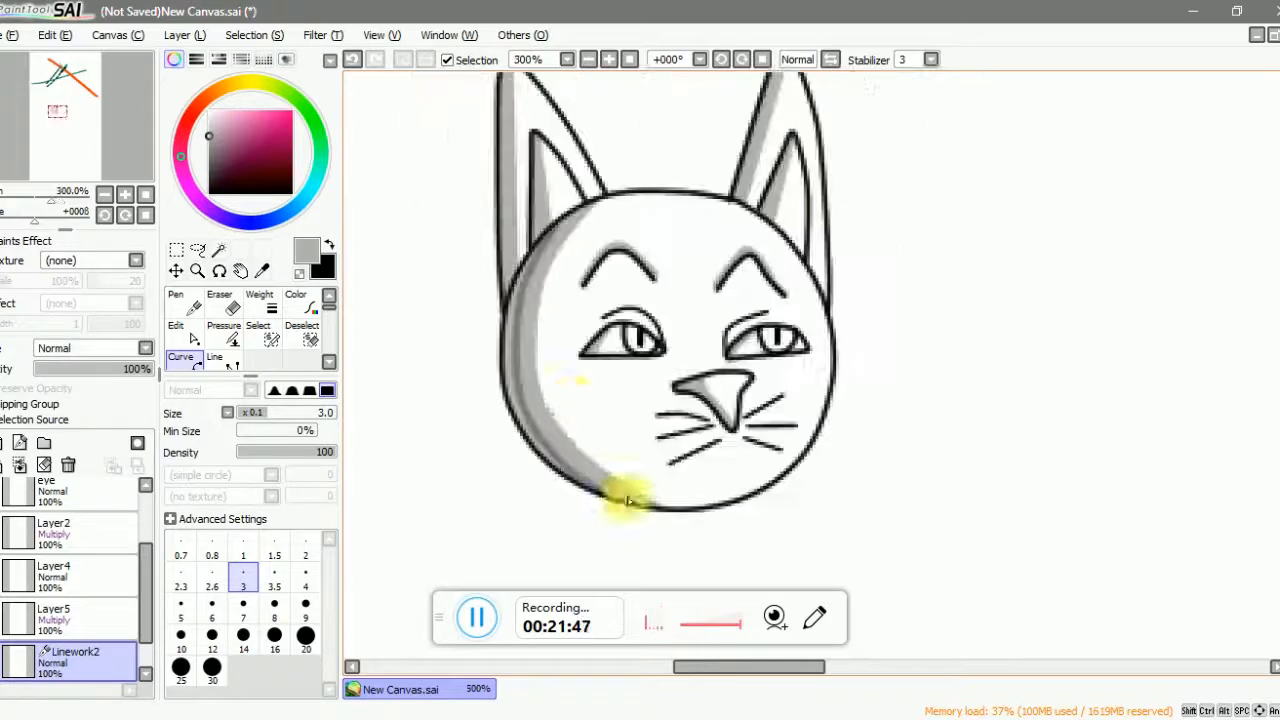
scroll(574, 402, "up", 2)
- Hide Layer5, add a new layer below Linework2, and bucket-fill the narrow band between the curve and the face outline with grey
left_click(4, 622)
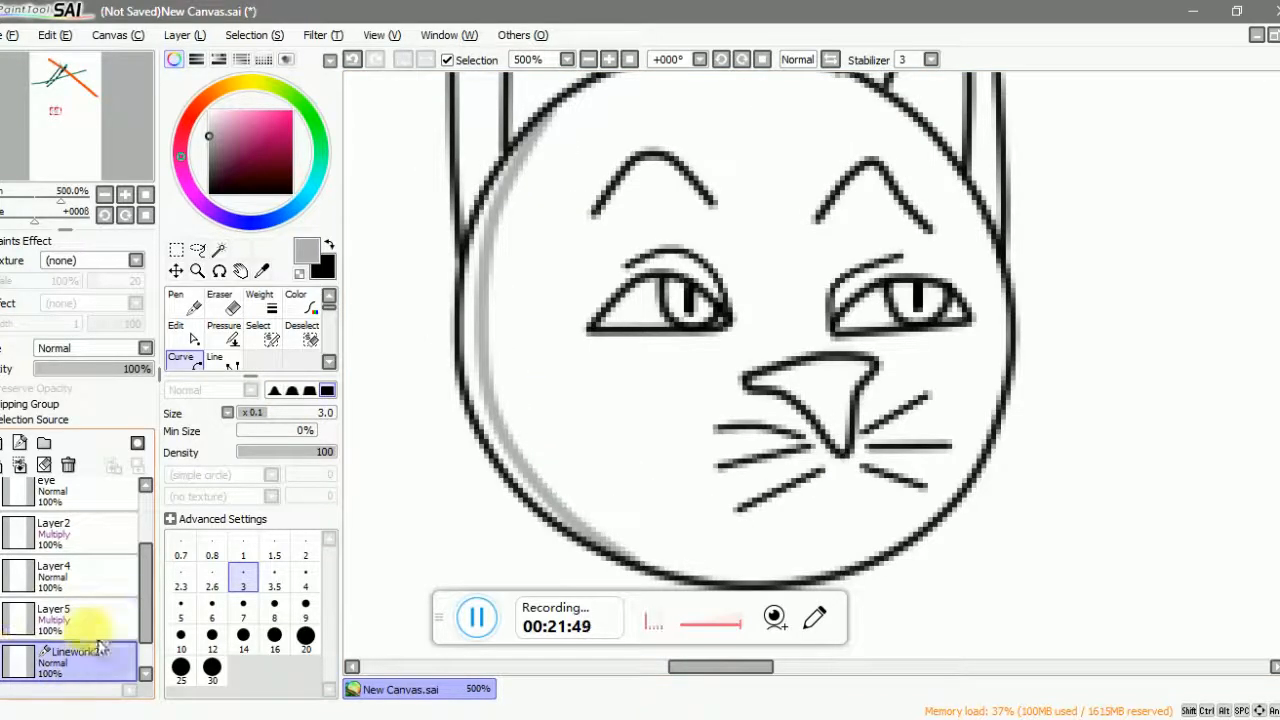
left_click(3, 445)
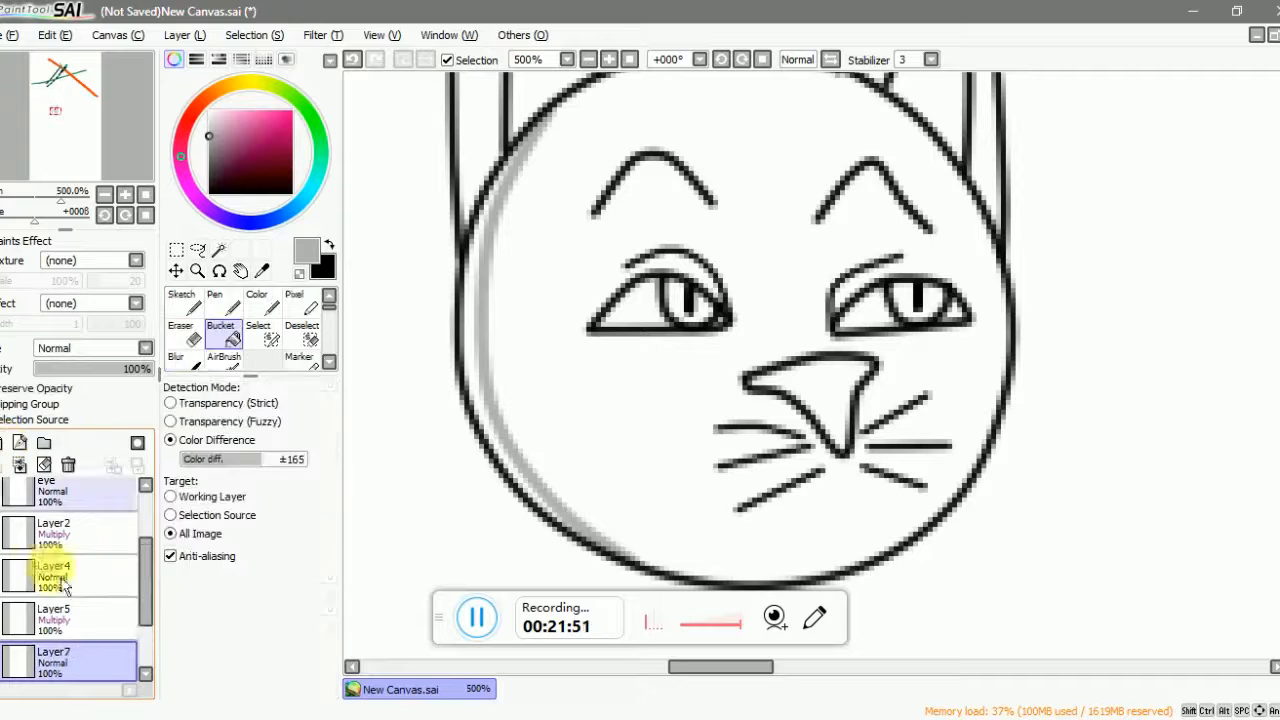
scroll(62, 600, "down", 2)
left_click_drag(62, 627, 76, 577)
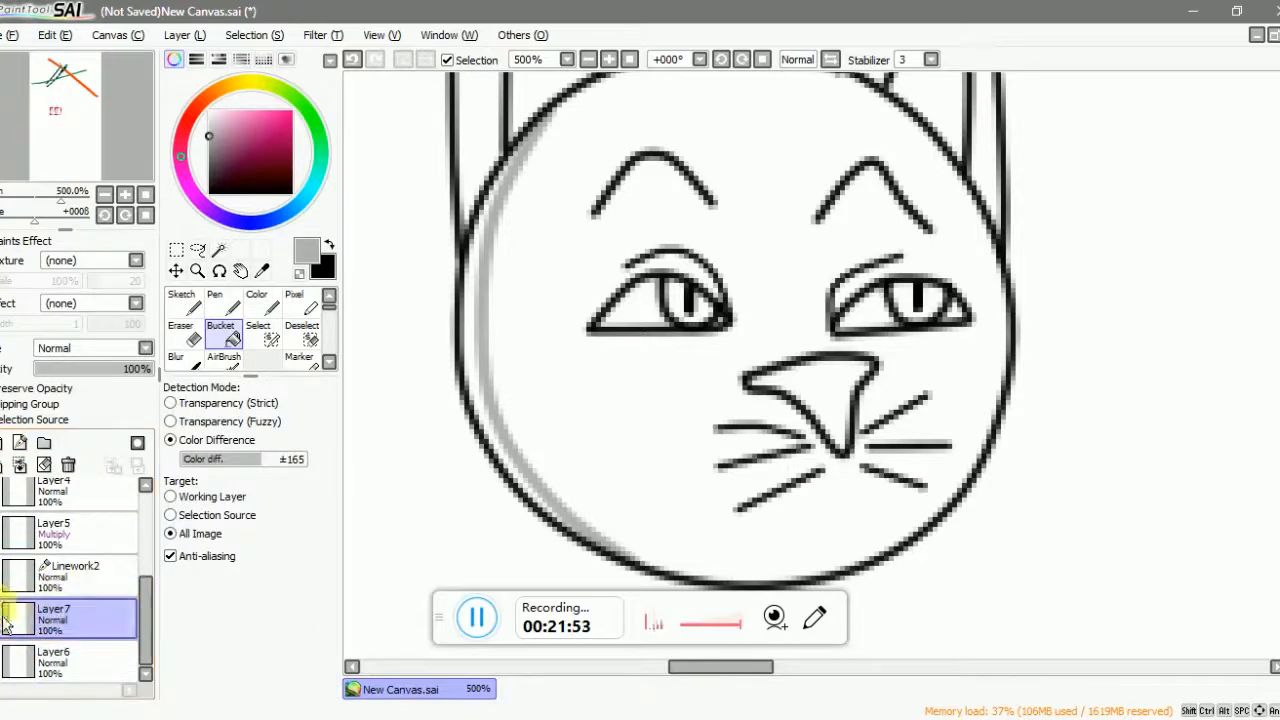
left_click(472, 377)
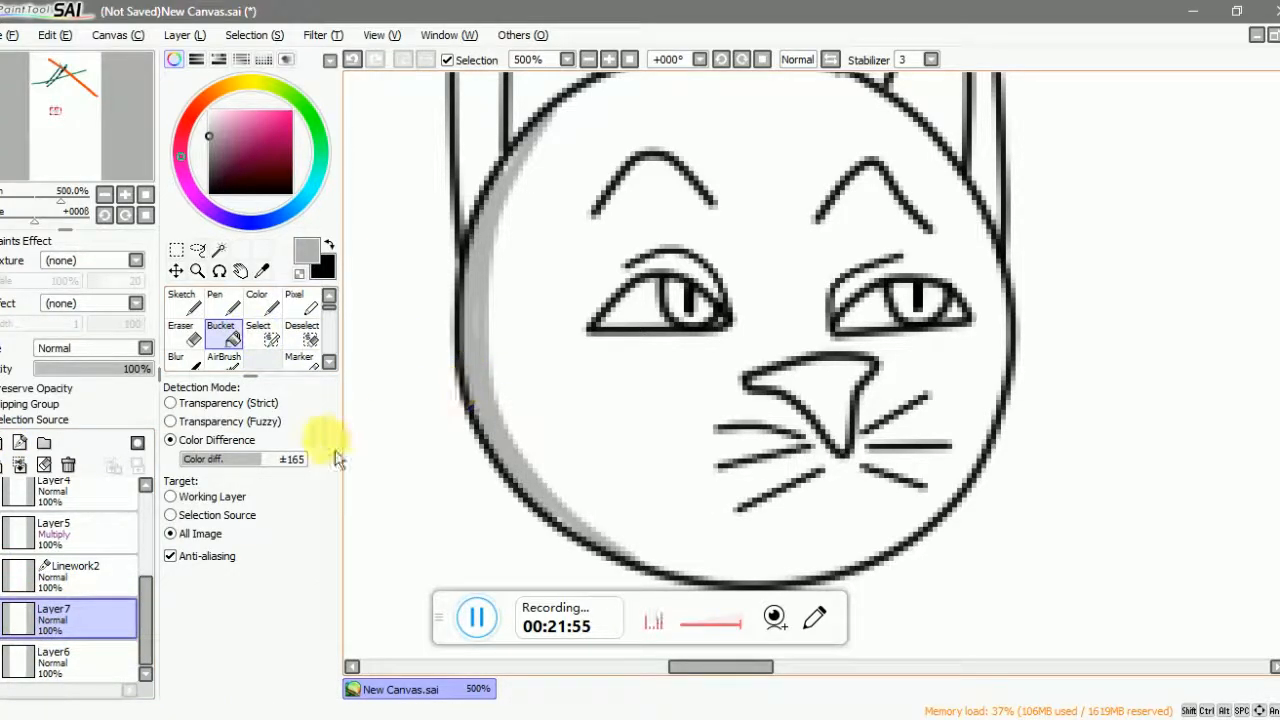
- Touch up the gaps in the inner shadow band with a size 2 Pen, and show Layer5 again
left_click(223, 305)
left_click(303, 552)
scroll(556, 179, "up", 1)
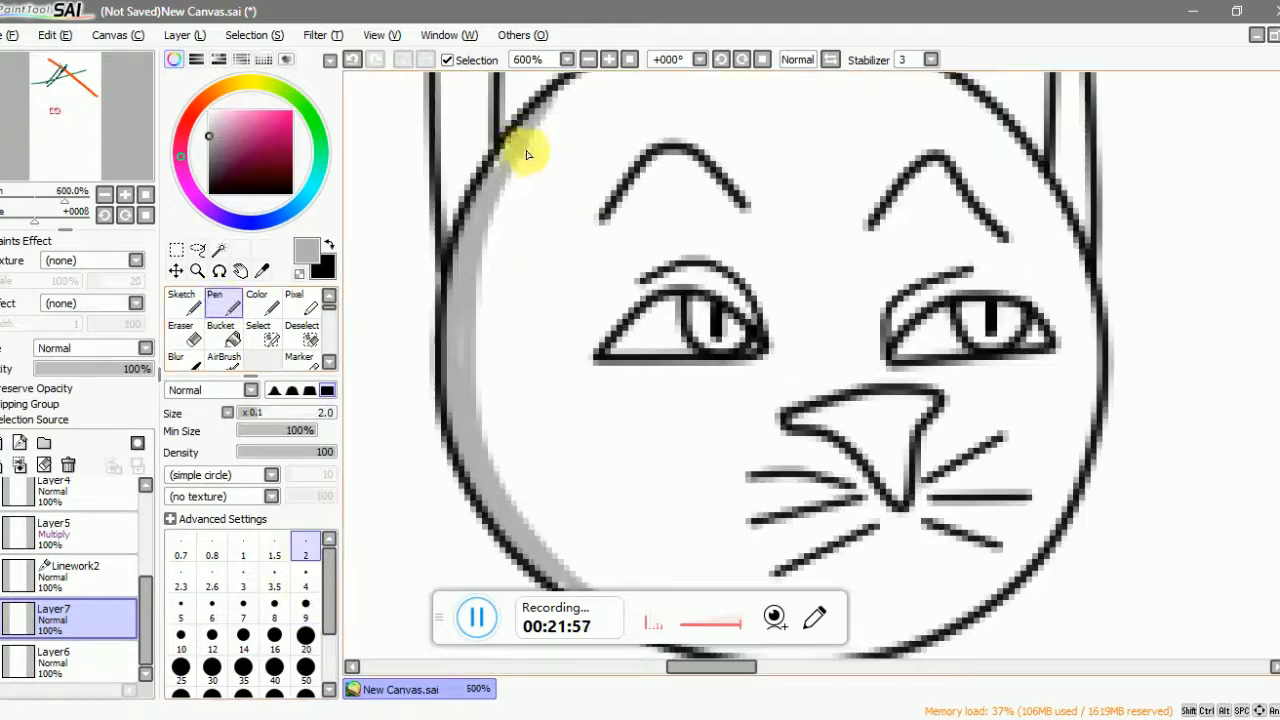
scroll(523, 354, "down", 3)
scroll(545, 420, "up", 5)
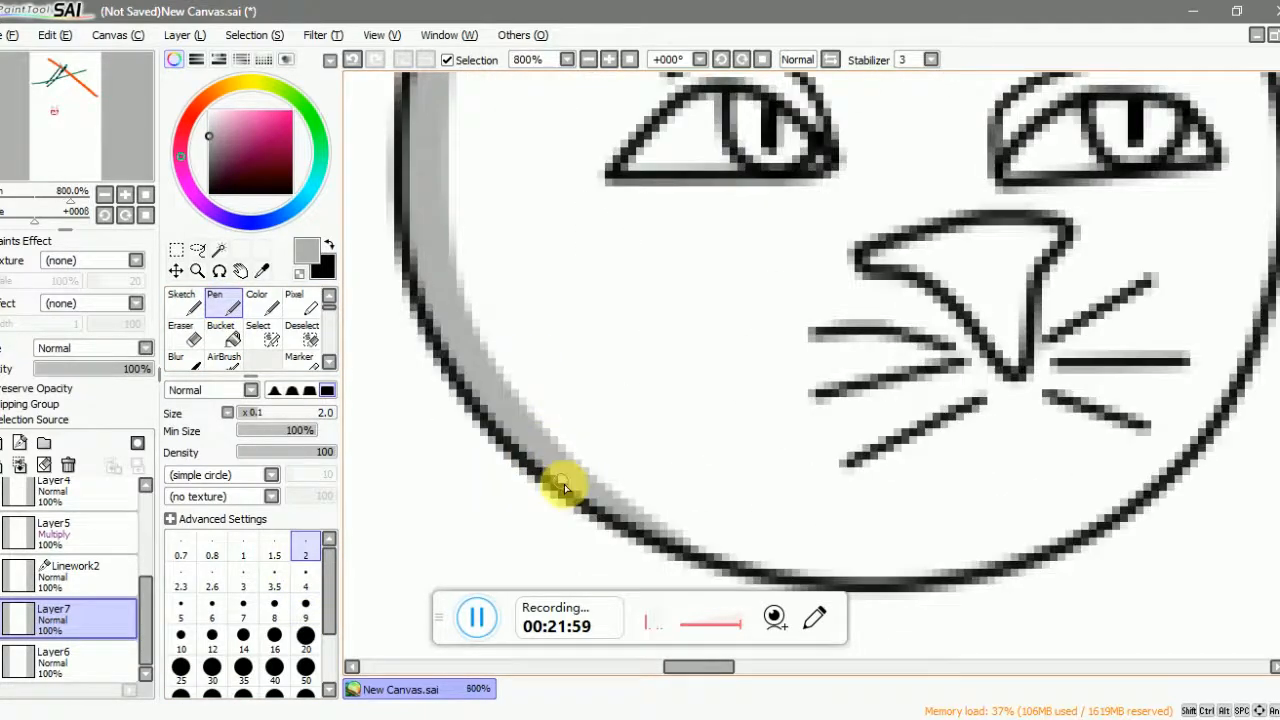
scroll(585, 430, "down", 6)
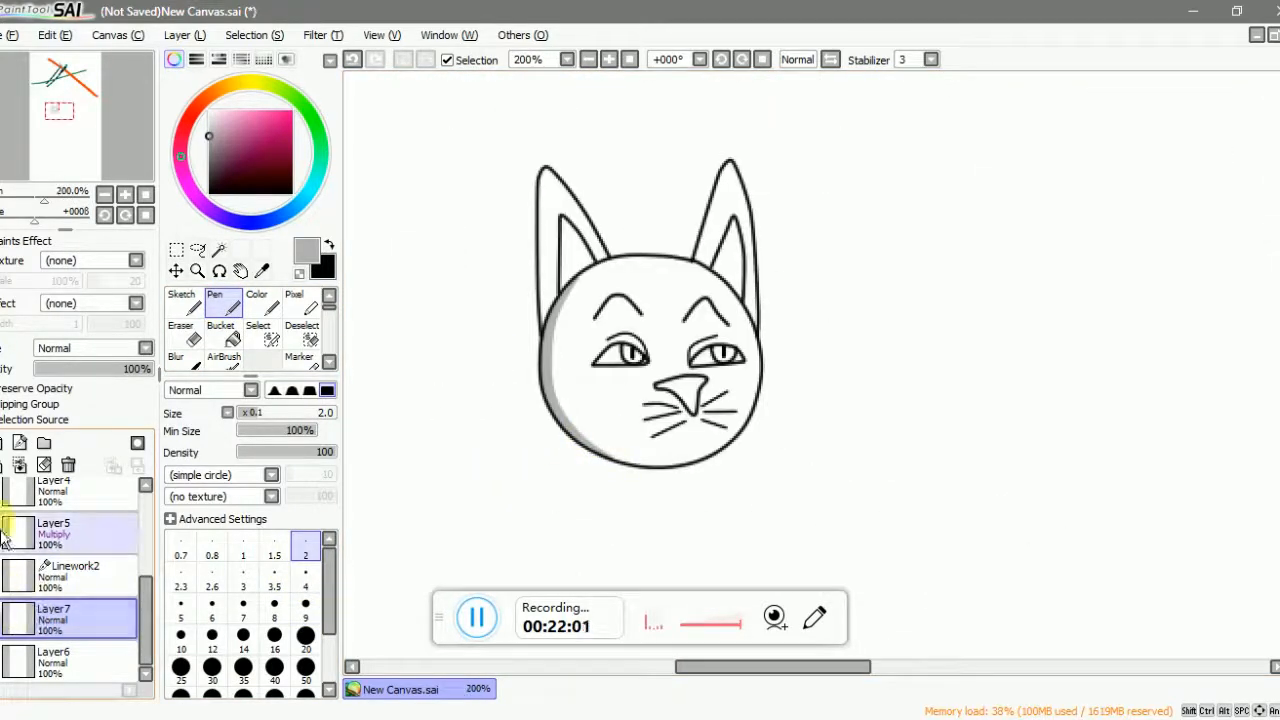
scroll(5, 535, "up", 1)
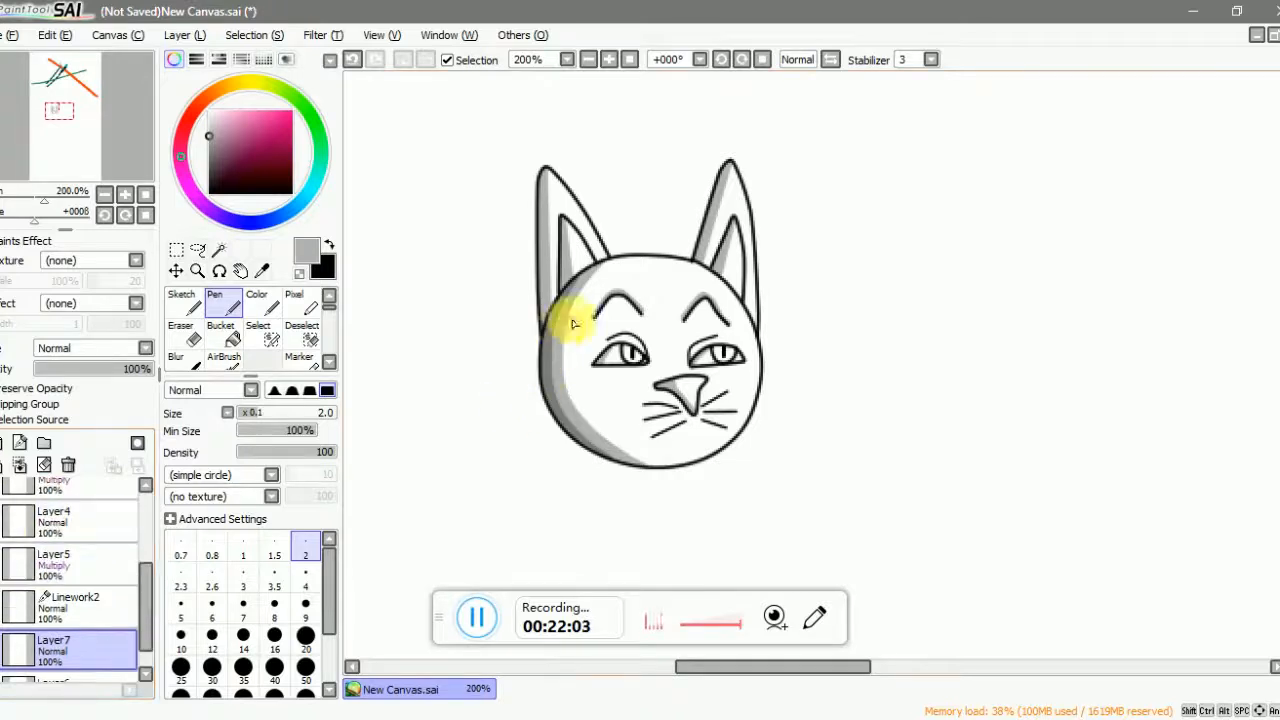
- Show the cat's hidden color layers and check the shading over the colored head
scroll(590, 325, "up", 1)
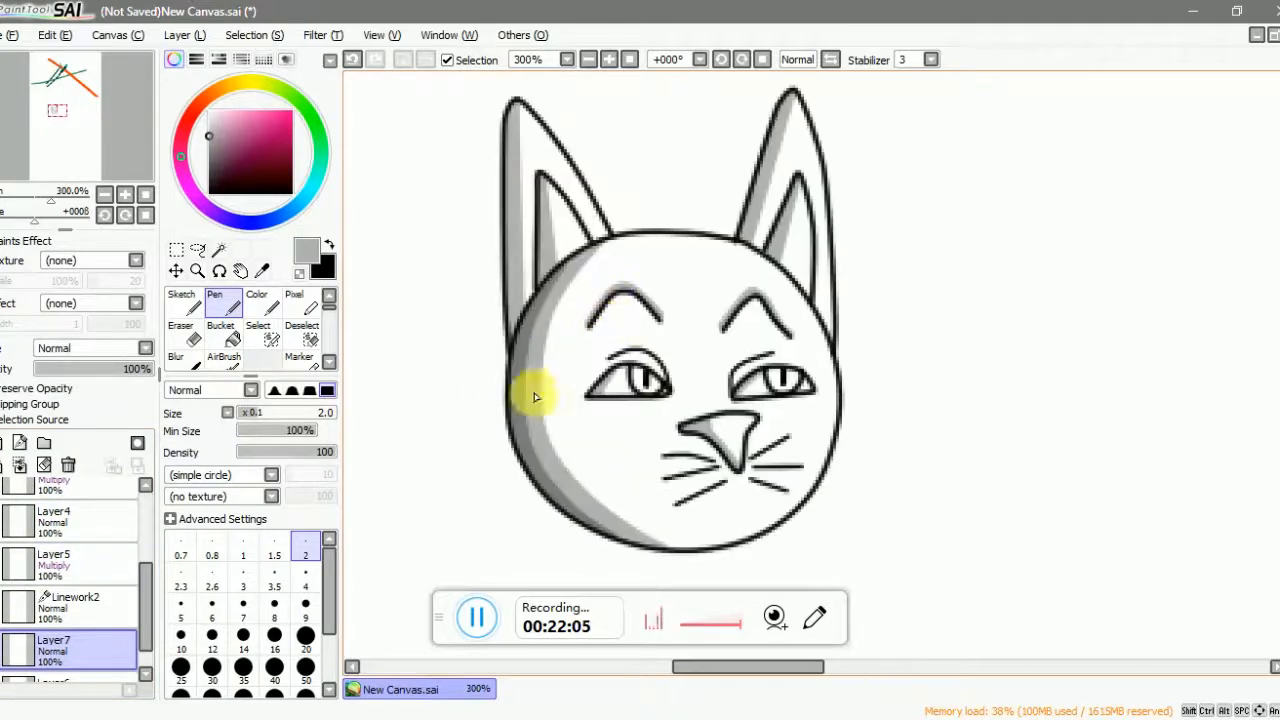
scroll(30, 565, "up", 2)
left_click(8, 550)
left_click(8, 550)
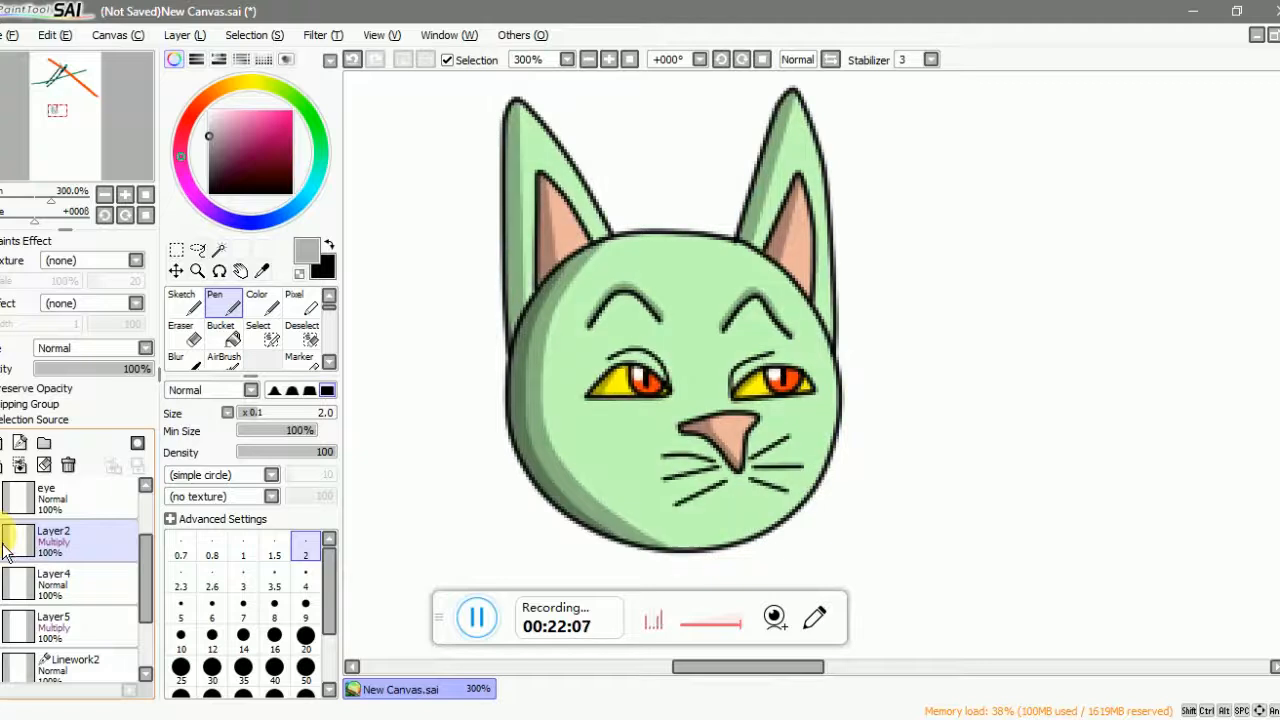
left_click(8, 550)
scroll(820, 405, "down", 1)
scroll(792, 428, "up", 1)
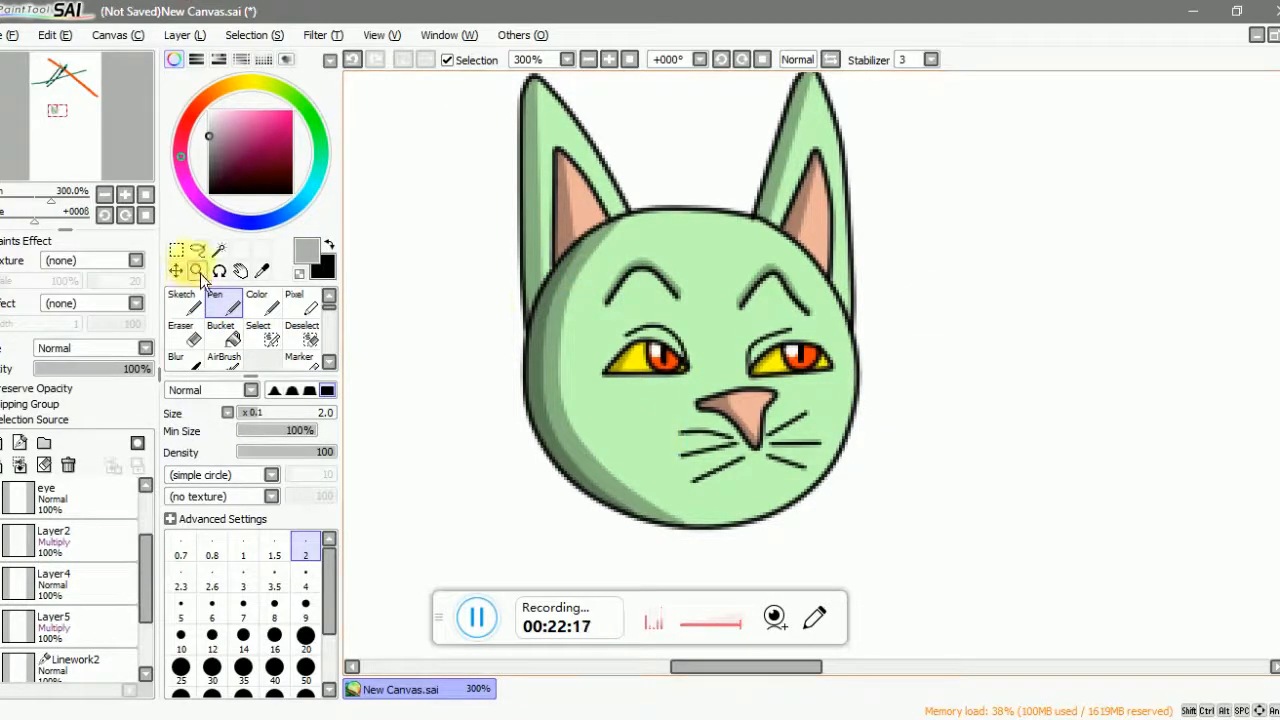
- Try painting dark red size 20 Pen strokes over the left side of the face, and undo them
left_click(305, 635)
left_click_drag(566, 312, 596, 493)
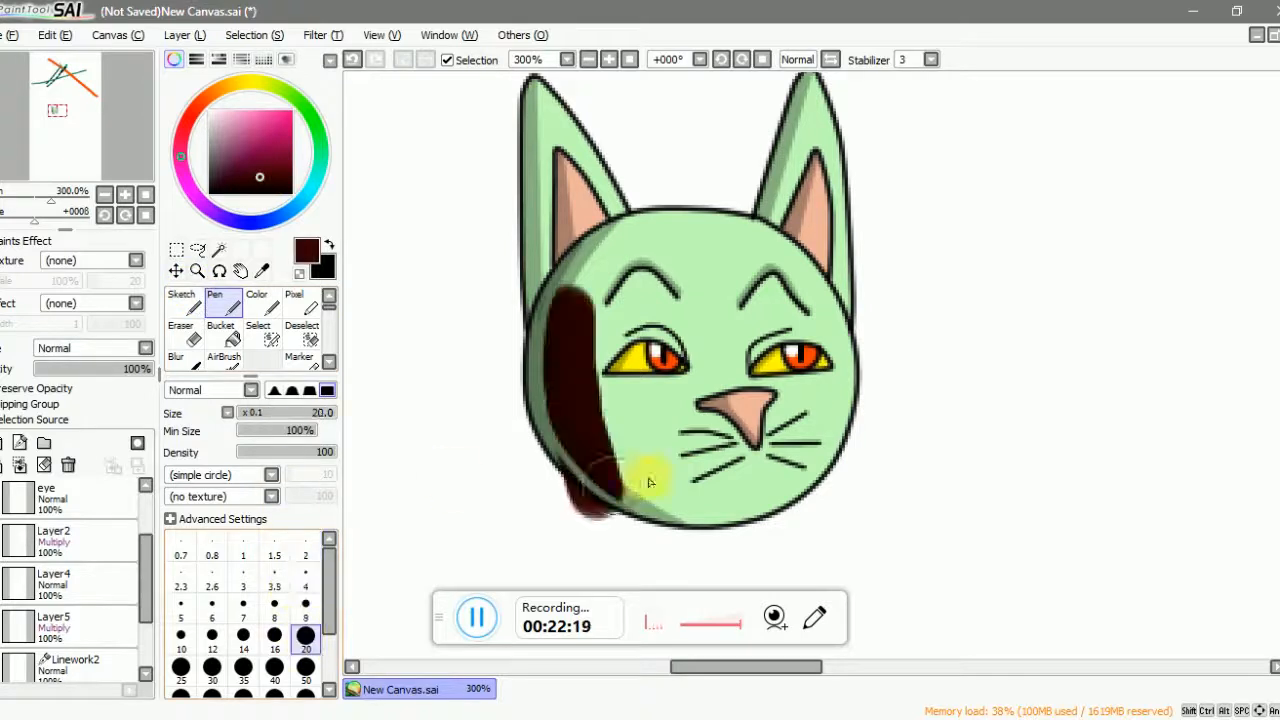
key("ctrl+z")
mouse_move(514, 214)
left_mouse_down()
mouse_move(561, 522)
mouse_move(636, 406)
mouse_move(386, 457)
left_mouse_up()
key("ctrl+z")
- Merge the Linework2 shadow curve down into Layer7, and check the result by hiding and showing Layer7
scroll(10, 610, "down", 2)
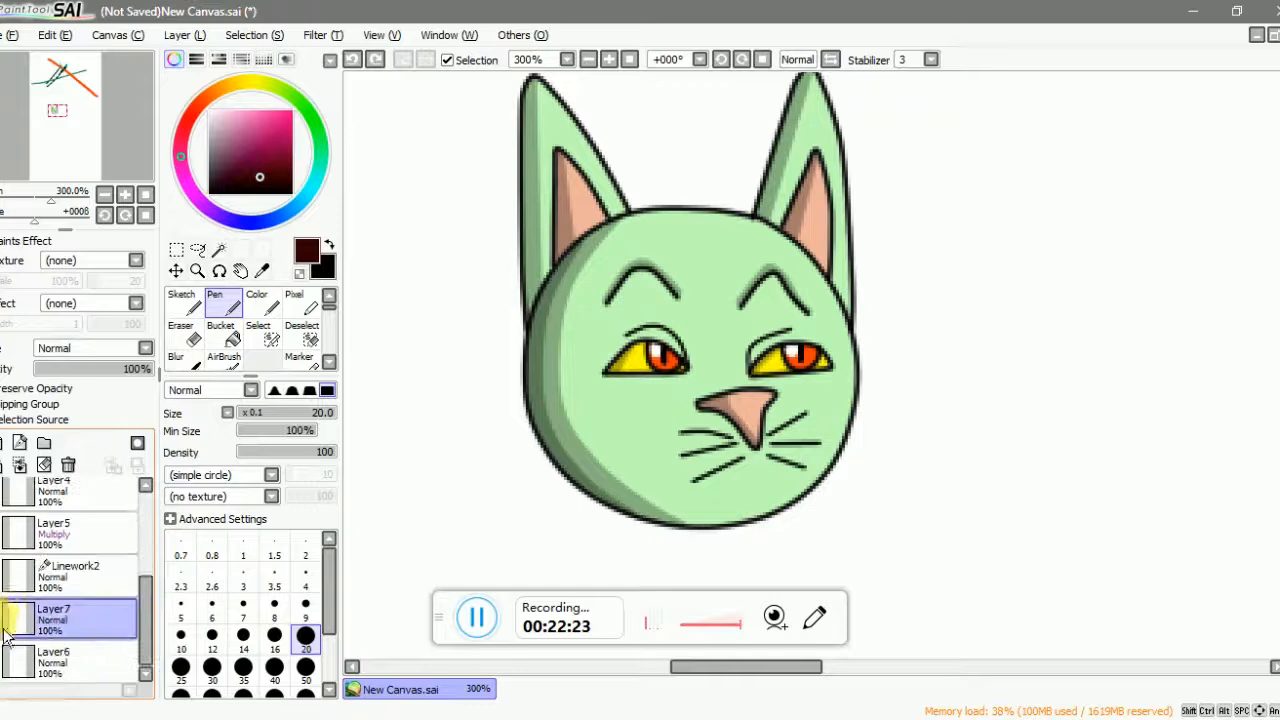
left_click(50, 583)
left_click(19, 465)
left_click(1, 577)
left_click(1, 577)
- Review the whole canvas and its resolution settings without changing them
scroll(591, 460, "down", 3)
scroll(672, 410, "up", 2)
scroll(814, 506, "down", 4)
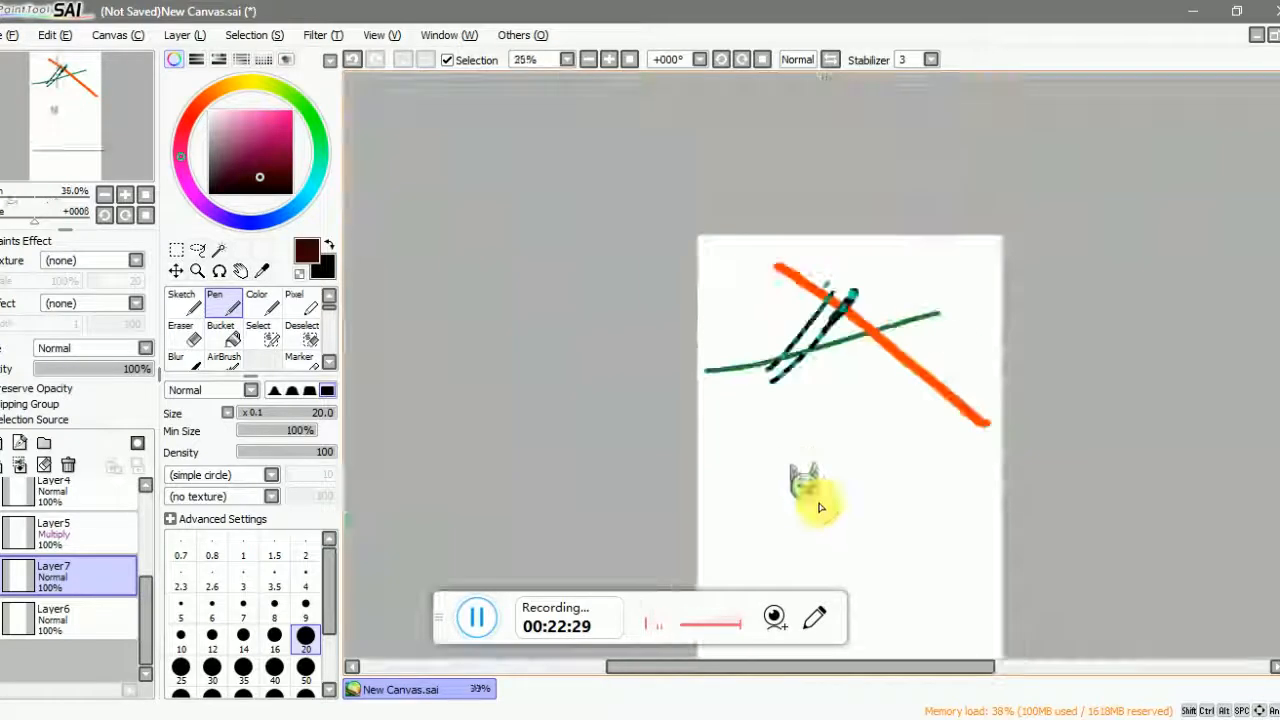
scroll(857, 354, "up", 3)
scroll(771, 357, "down", 3)
scroll(670, 343, "up", 1)
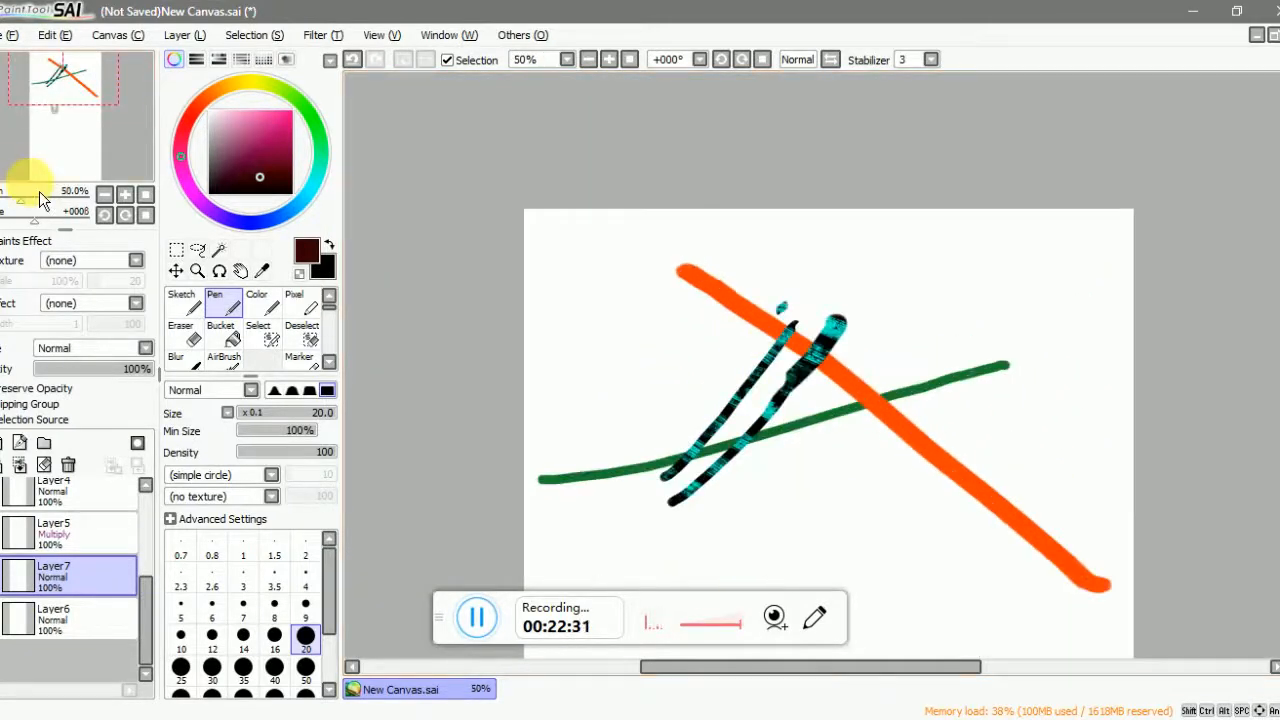
left_click(6, 35)
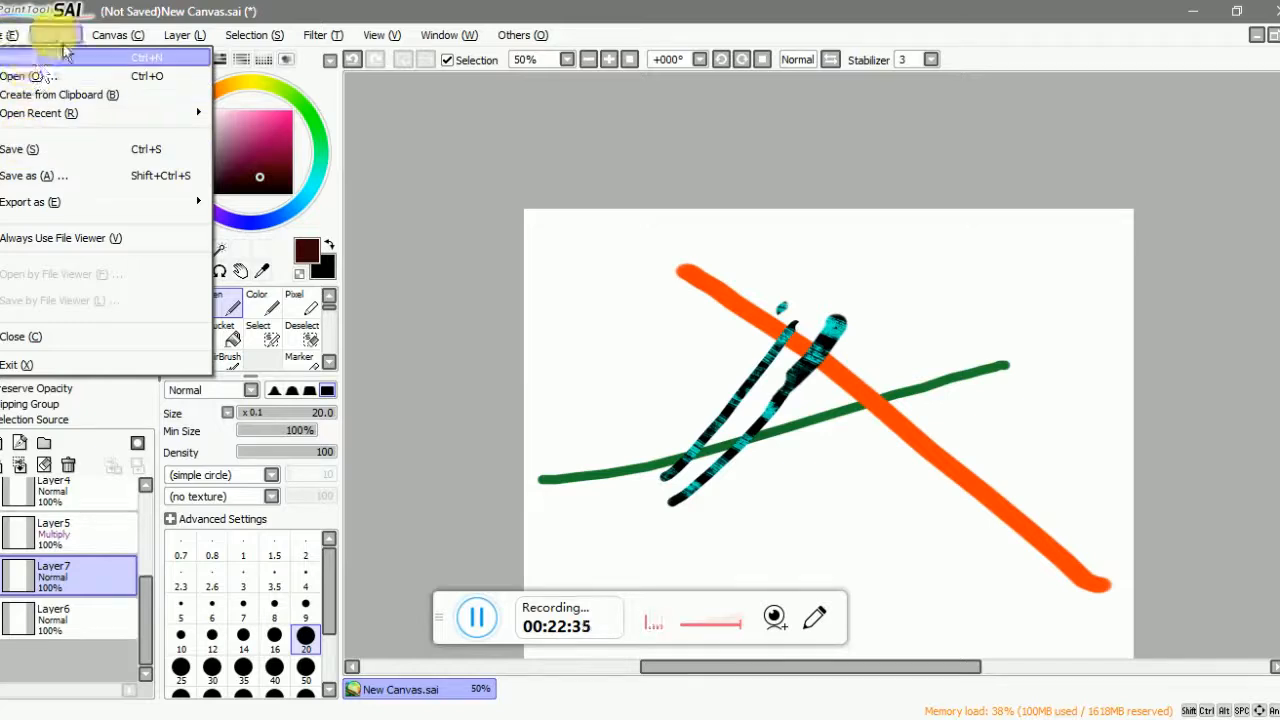
mouse_move(126, 47)
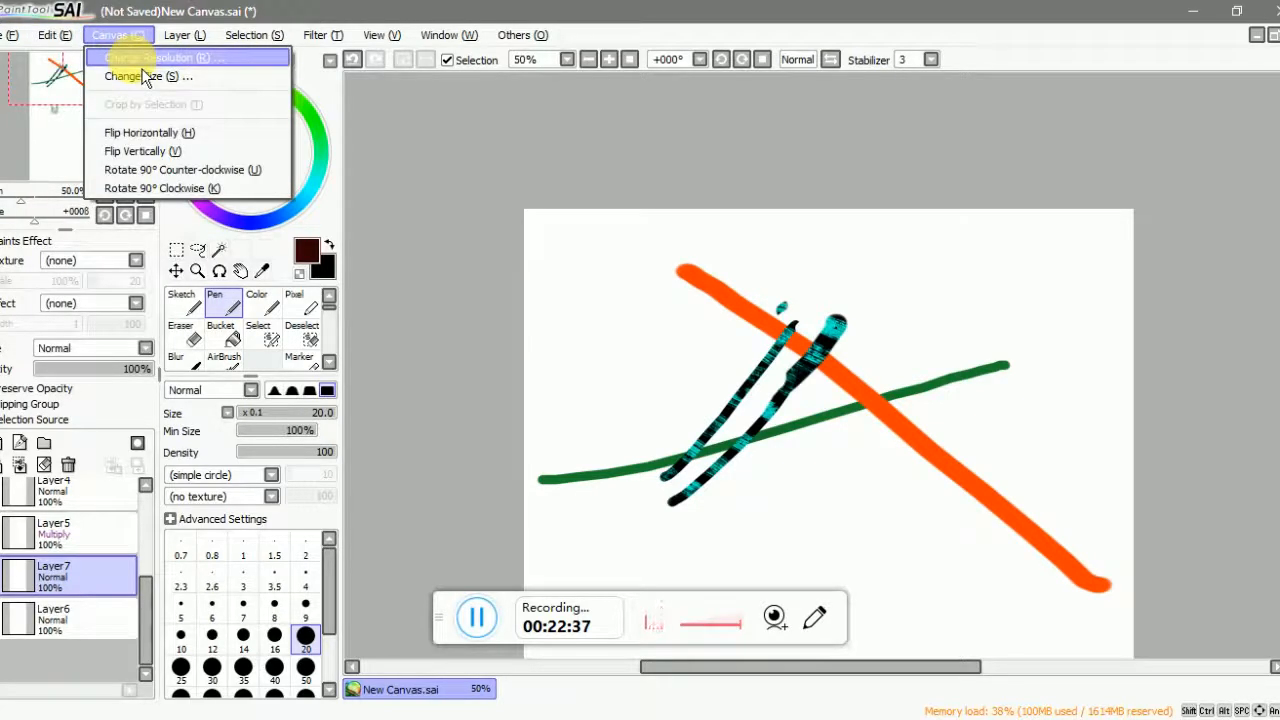
left_click(150, 58)
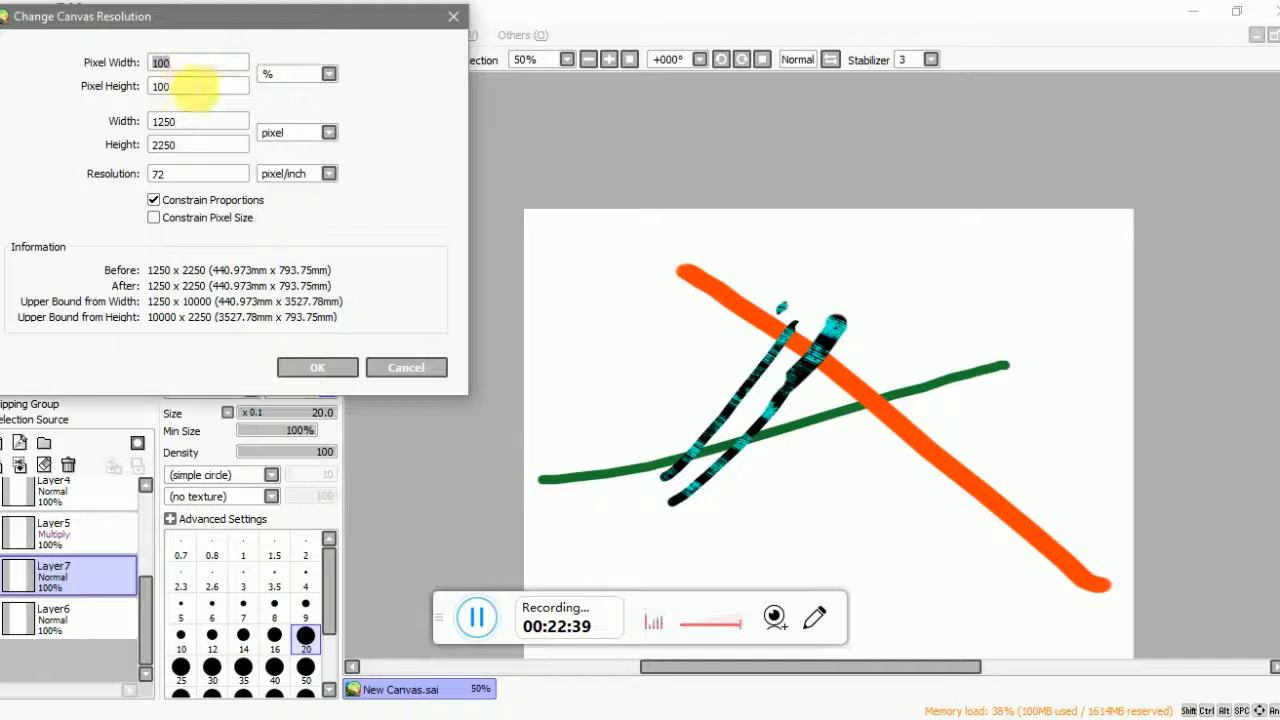
left_click(317, 367)
- Reduce the canvas resolution to 20% of its pixel width and height, and inspect the cat's head up close
left_click(110, 35)
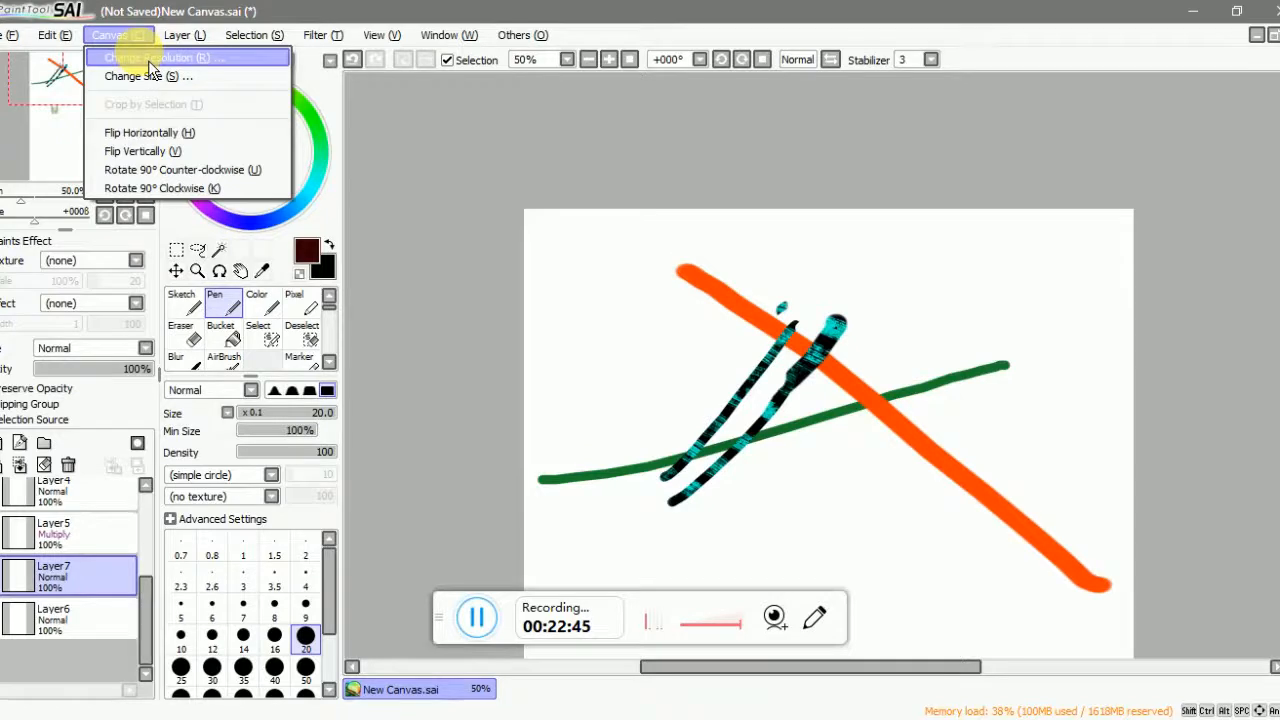
left_click(150, 60)
type("20")
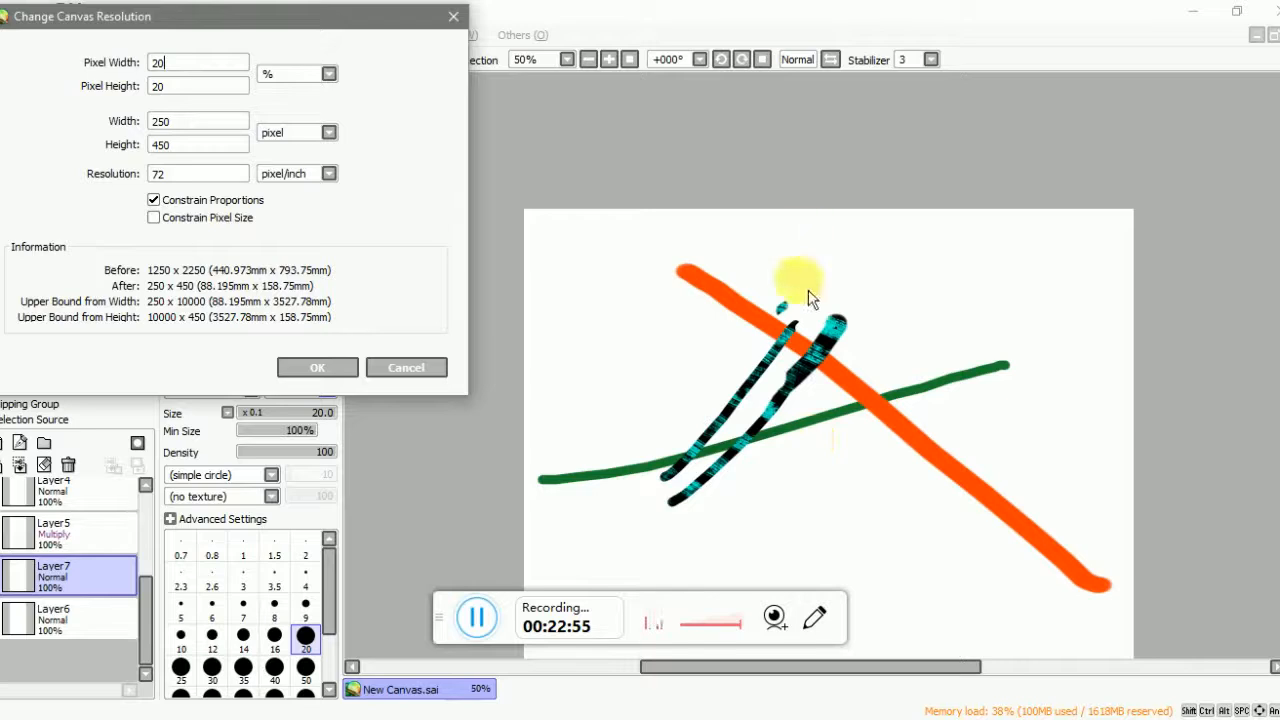
left_click(329, 377)
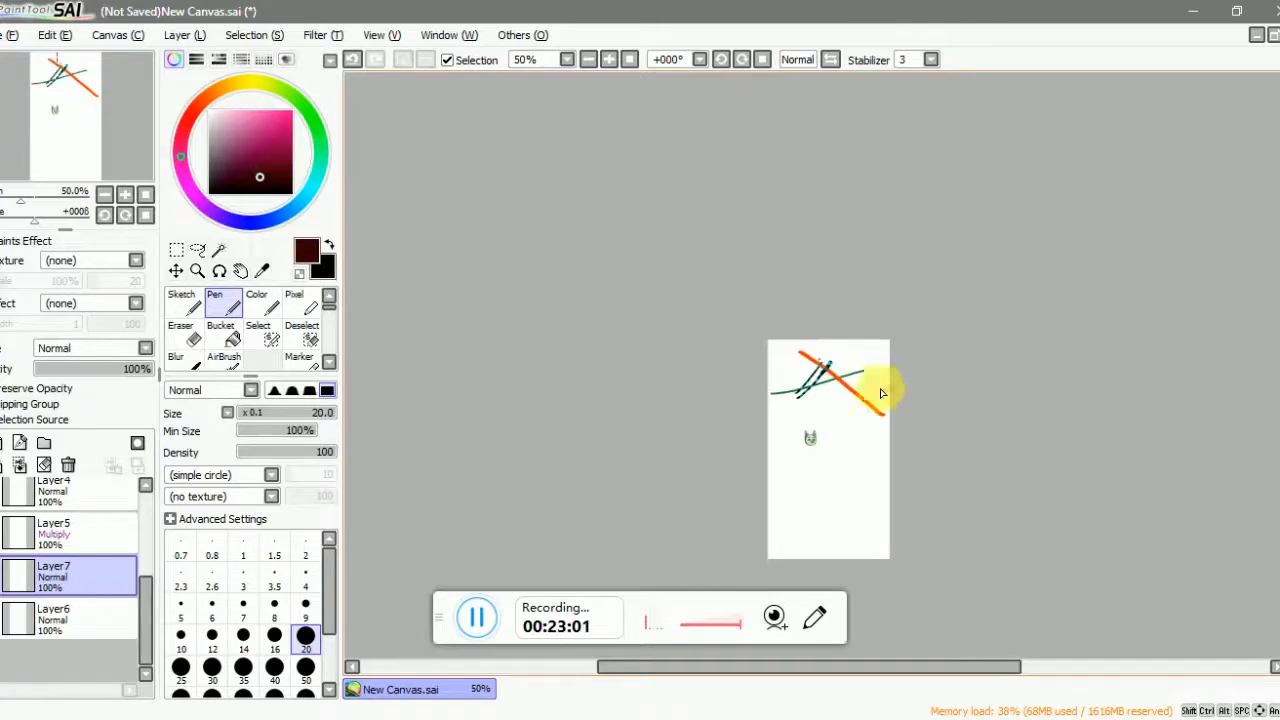
scroll(849, 403, "up", 4)
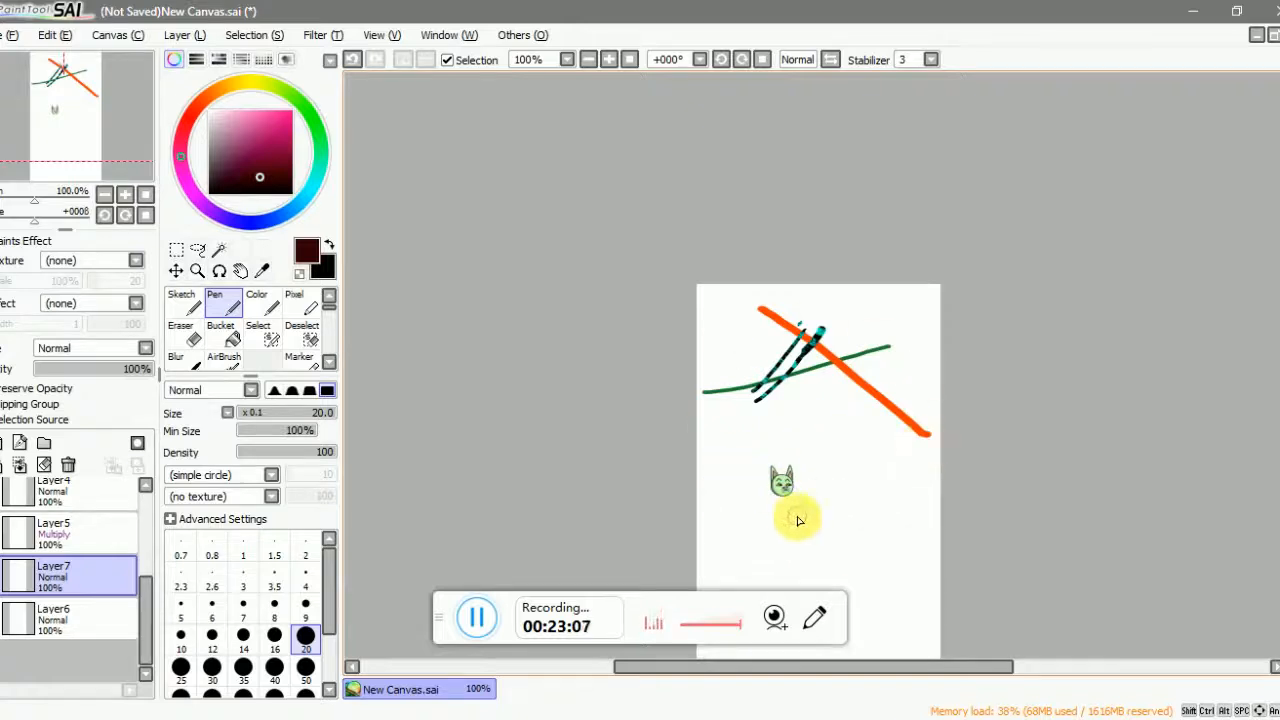
scroll(787, 515, "up", 7)
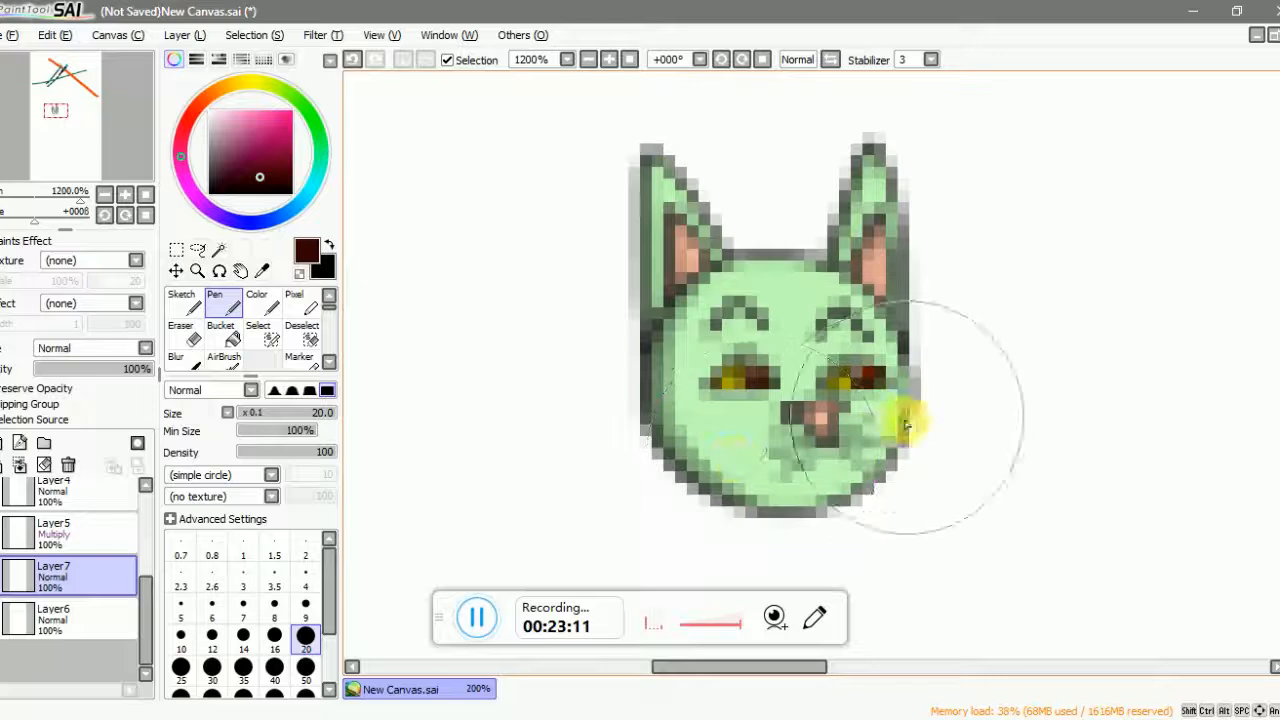
- Undo the reduction of the canvas resolution
scroll(882, 435, "down", 9)
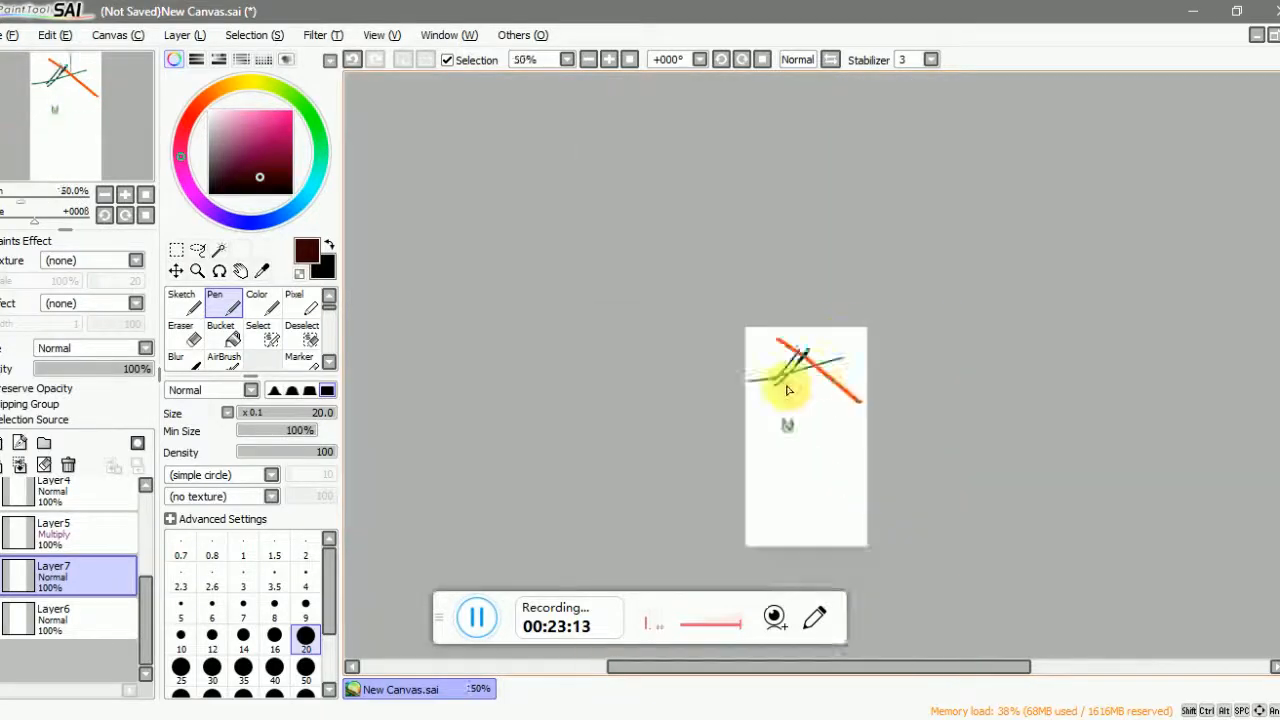
scroll(808, 366, "up", 3)
key("ctrl+z")
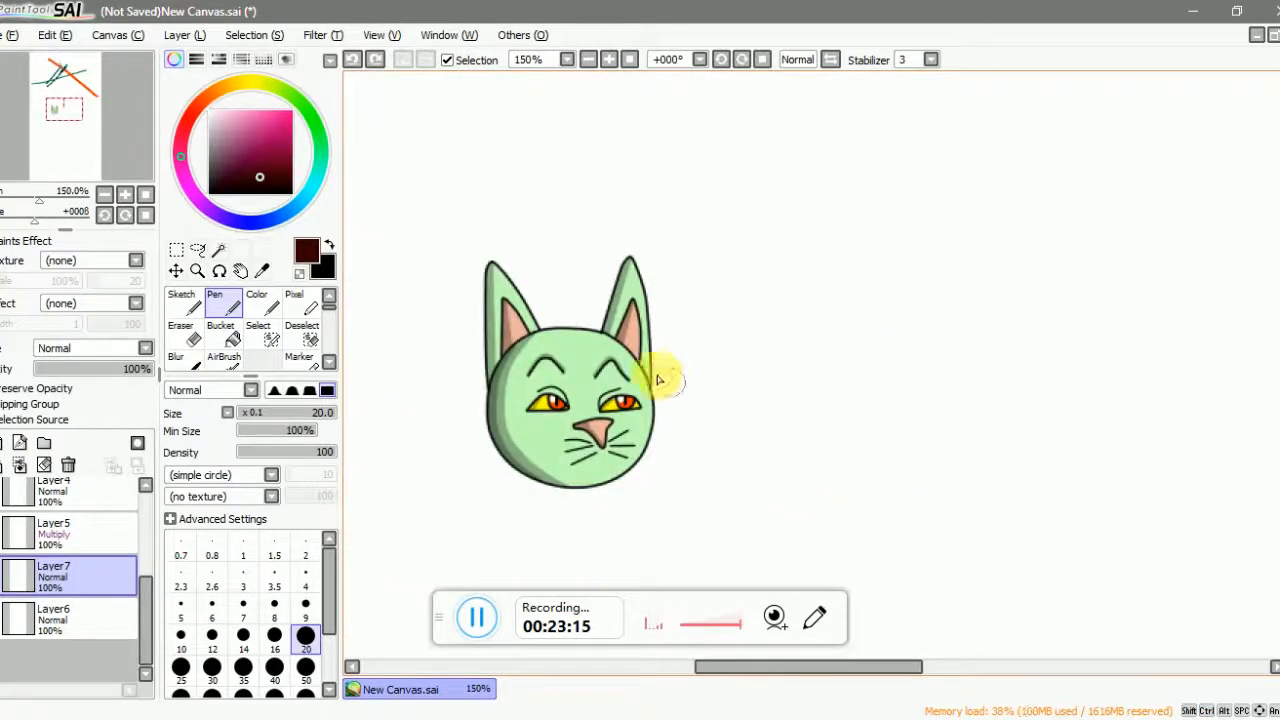
- Try rotating the whole canvas 90° counter-clockwise, and undo the rotation
left_click(56, 35)
mouse_move(117, 35)
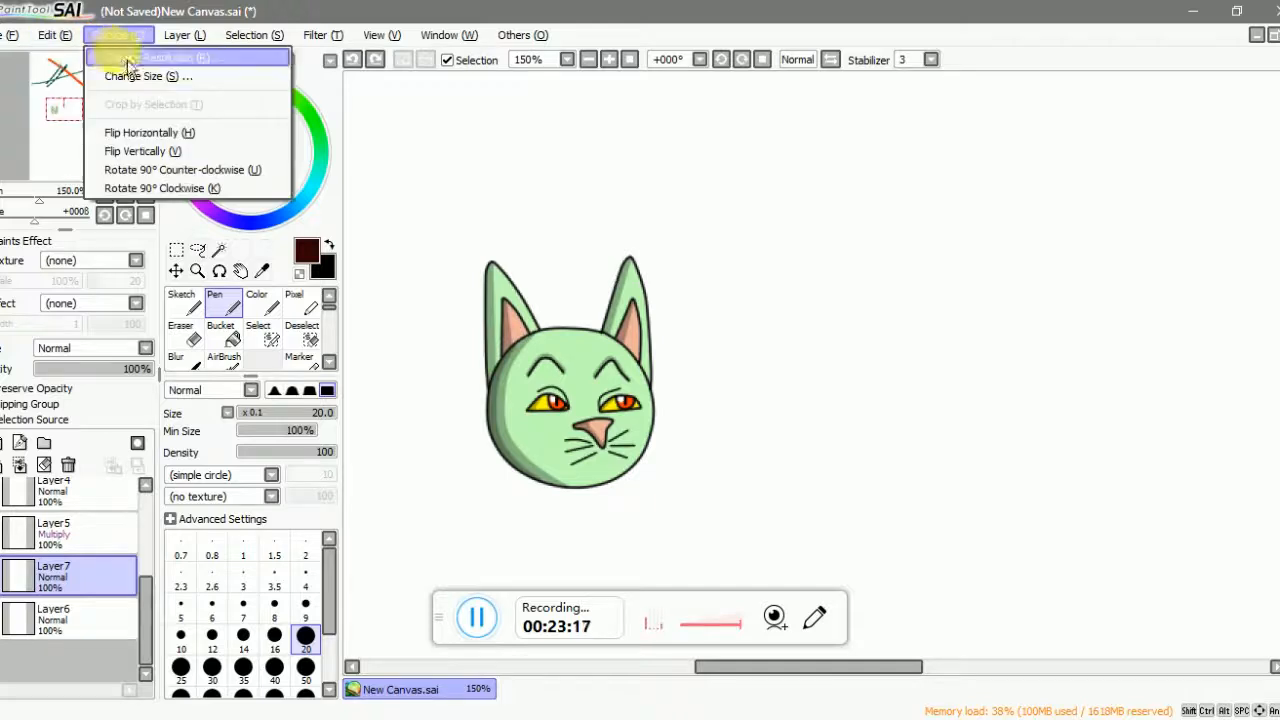
left_click(190, 188)
scroll(670, 244, "down", 4)
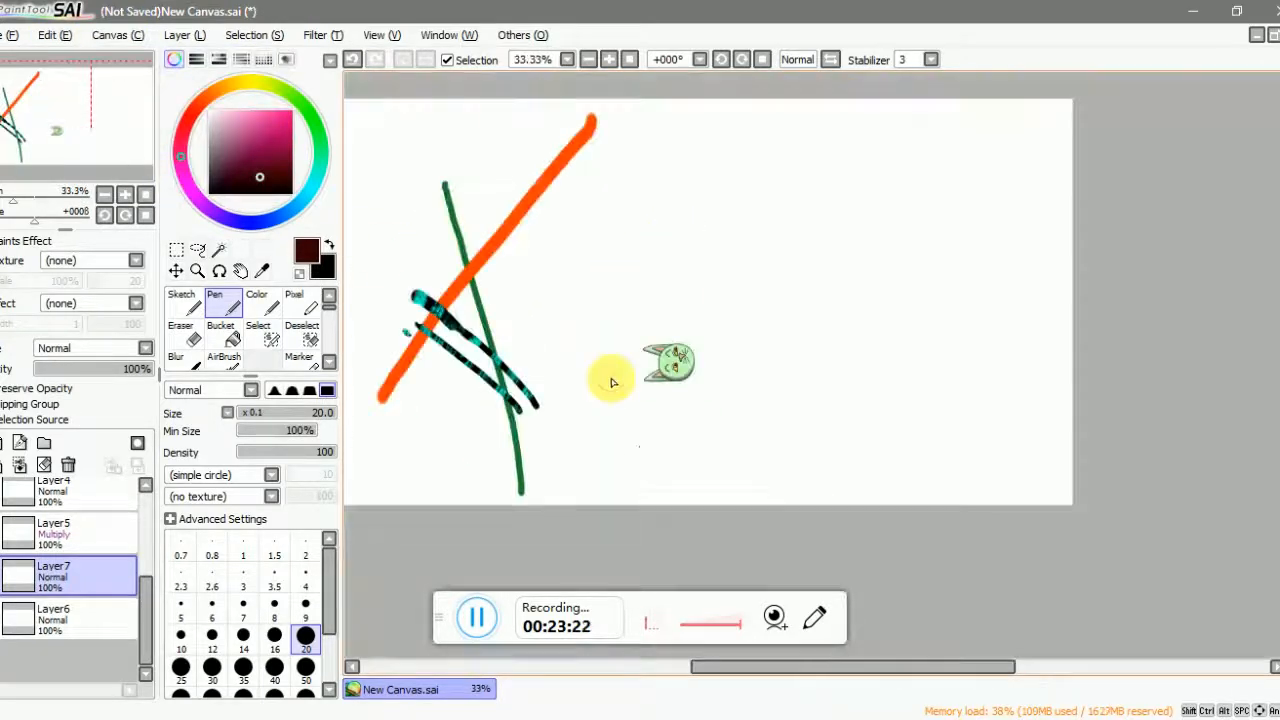
key("ctrl+z")
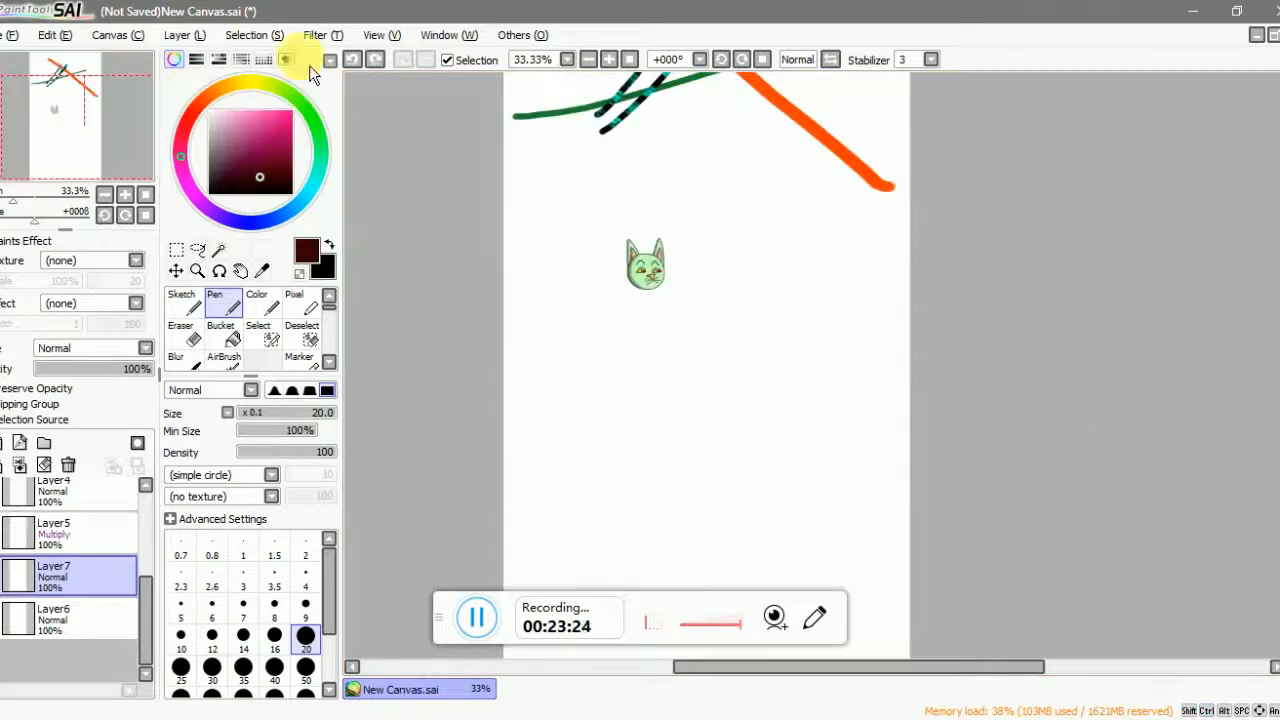
left_click(185, 36)
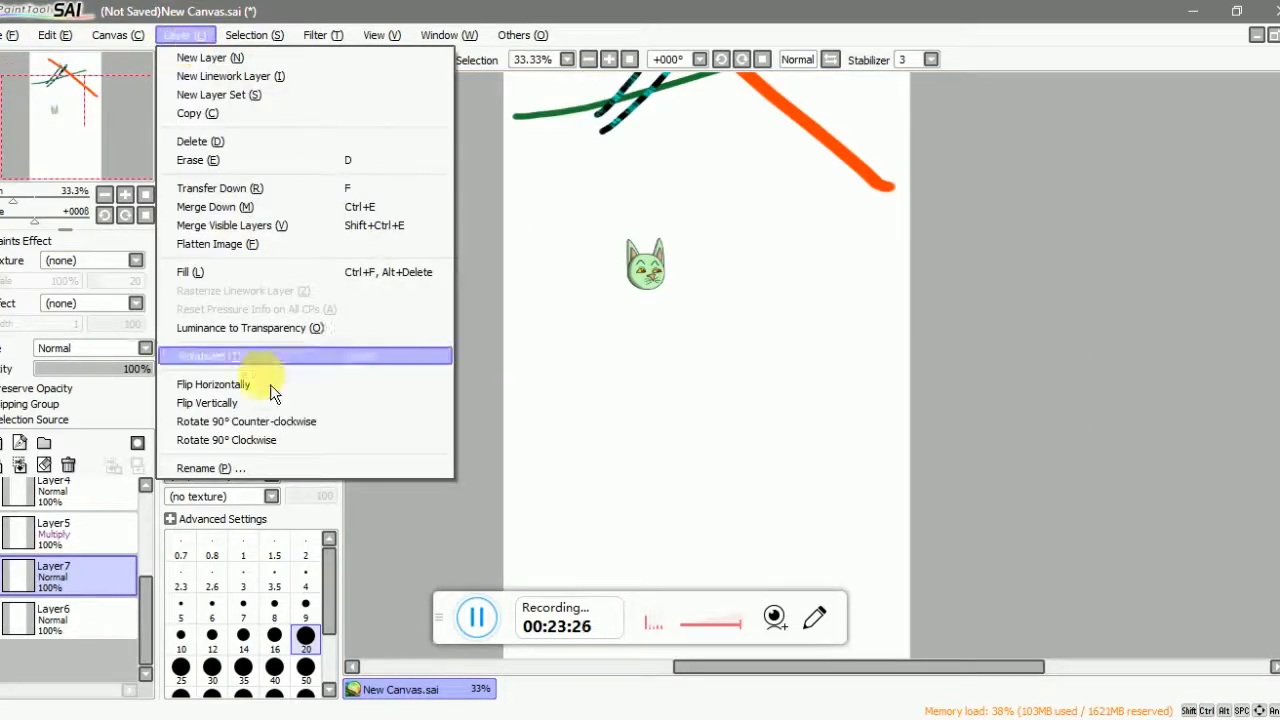
mouse_move(282, 38)
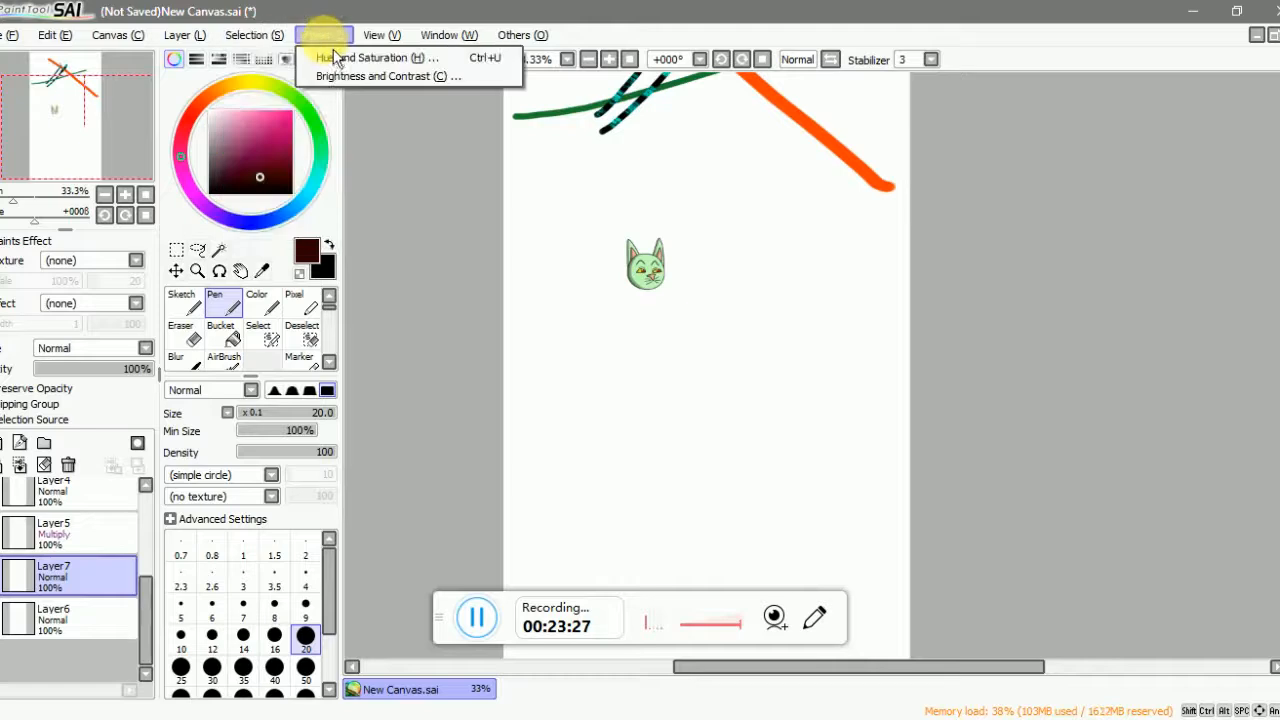
left_click(661, 14)
scroll(638, 290, "up", 5)
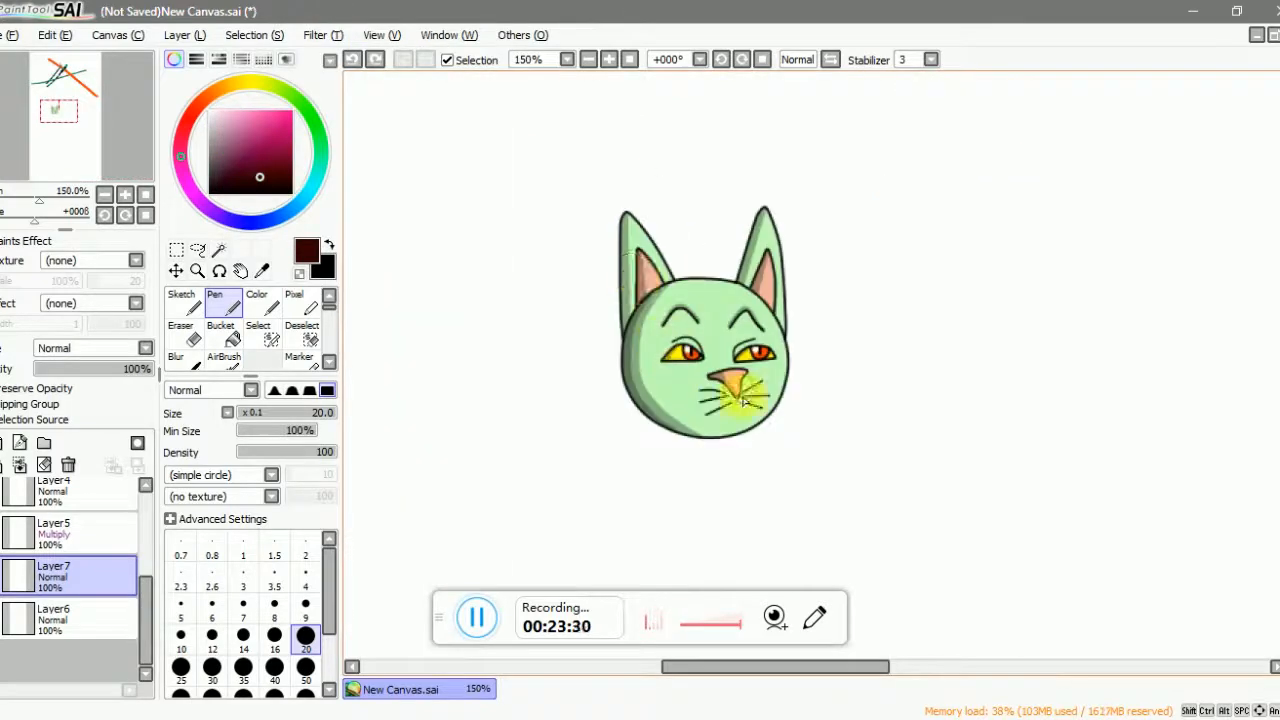
- Merge the Multiply shadow Layer5 down into Layer7, and check both by hiding and showing them
left_click(2, 535)
left_click(2, 535)
left_click(38, 535)
left_click(21, 467)
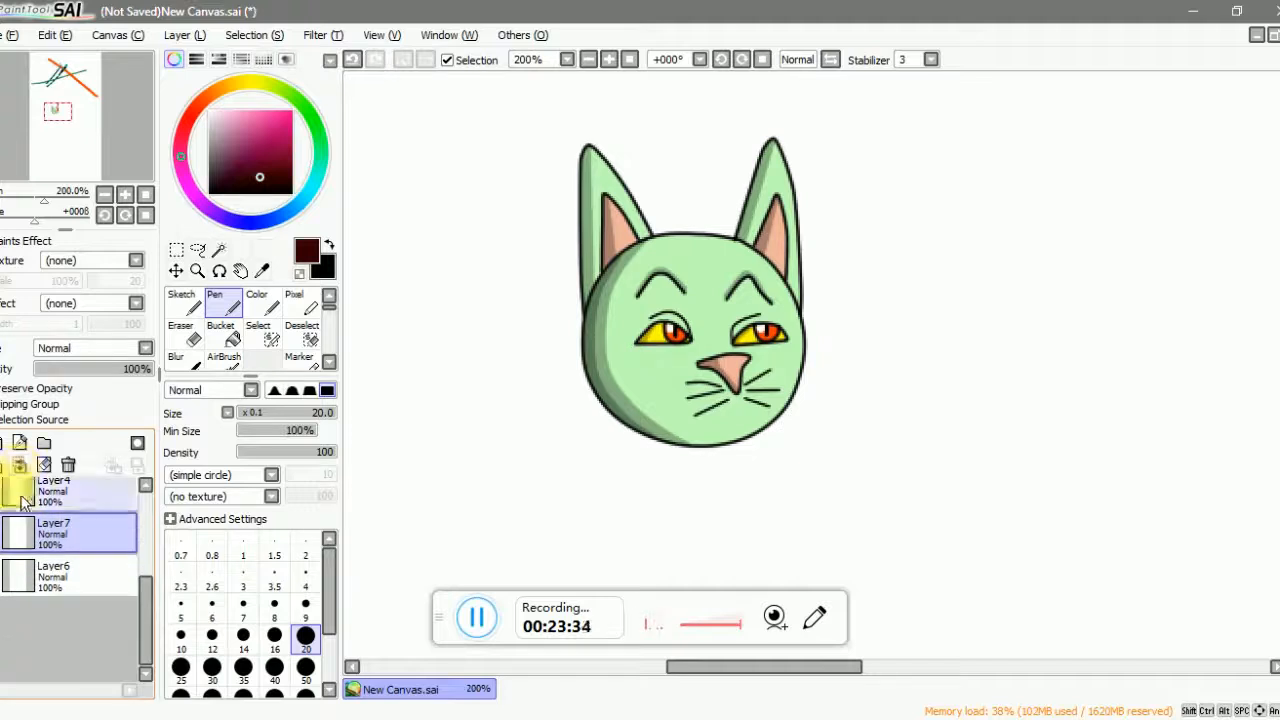
left_click(3, 532)
left_click(3, 532)
- Examine what Layer2 contributes to the cat's head by repeatedly hiding and showing it
scroll(5, 531, "up", 1)
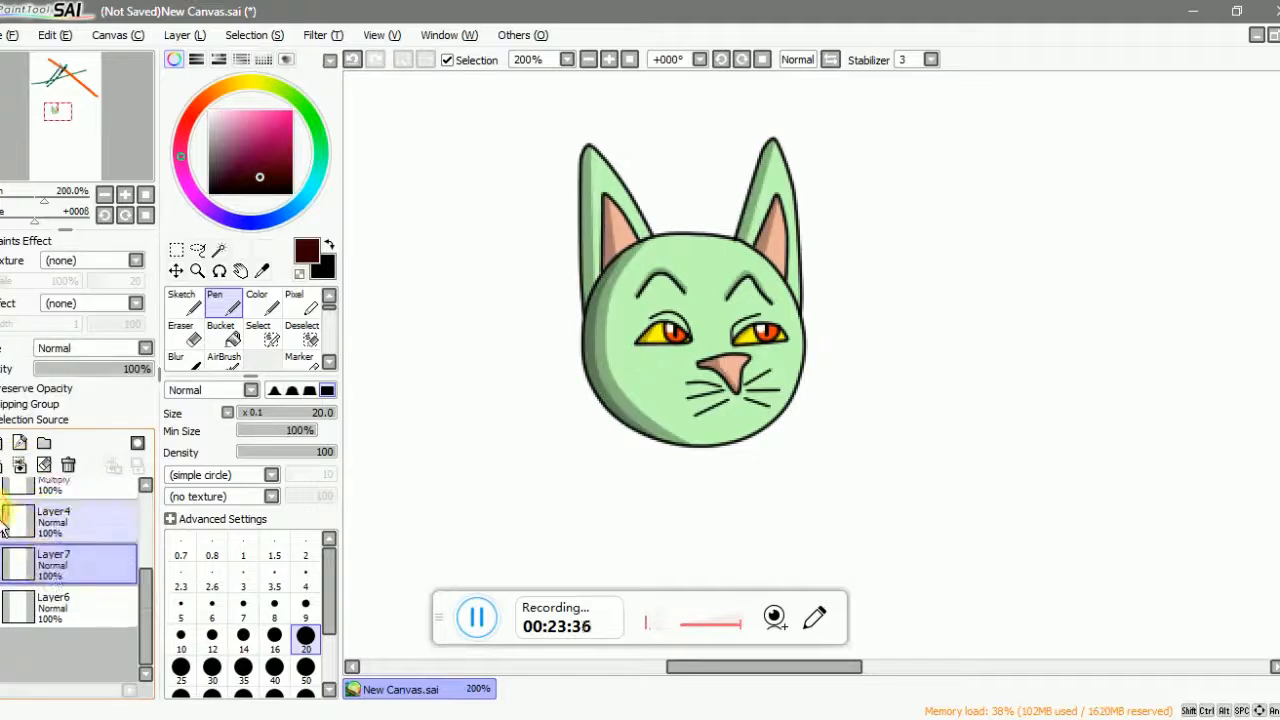
scroll(4, 535, "up", 2)
left_click(4, 545)
left_click(4, 545)
left_click(4, 545)
left_click(4, 545)
left_click(4, 545)
left_click(4, 545)
- Shift the hue of Layer2 to -36 and lower its luminescence with the Hue and Saturation filter
left_click(52, 541)
scroll(680, 338, "up", 1)
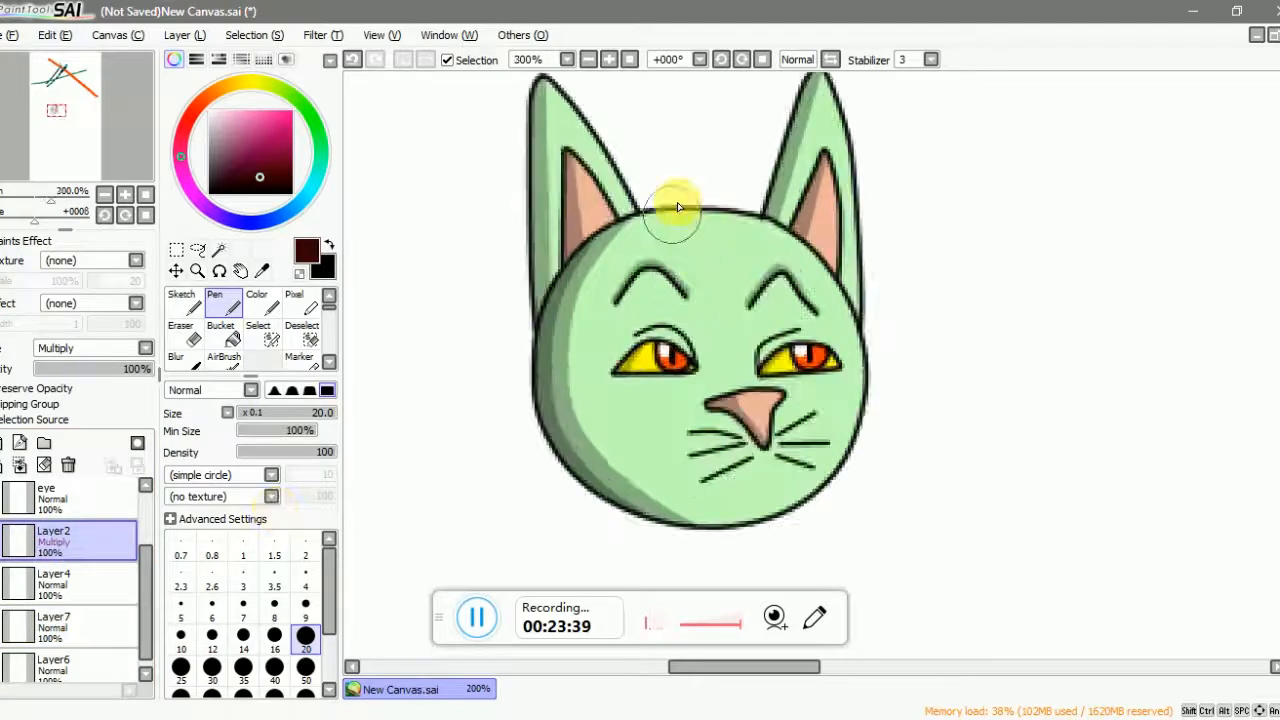
left_click(334, 35)
left_click(345, 57)
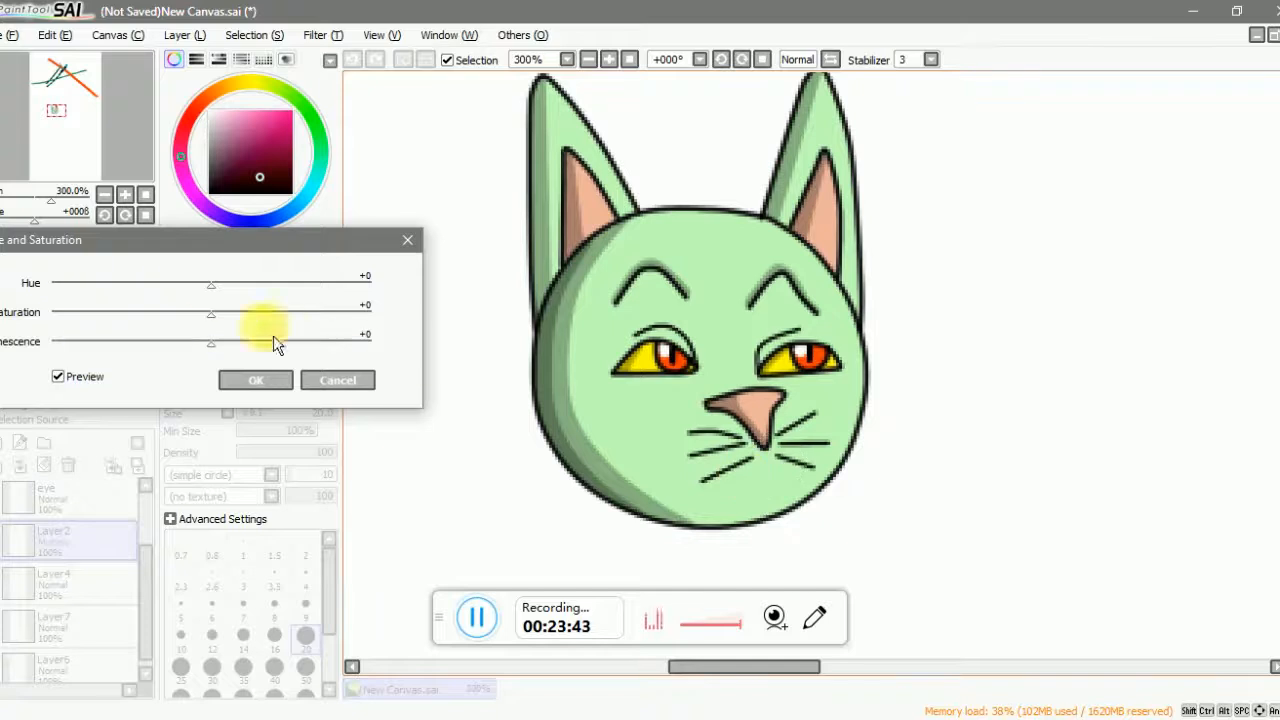
left_click_drag(214, 290, 162, 280)
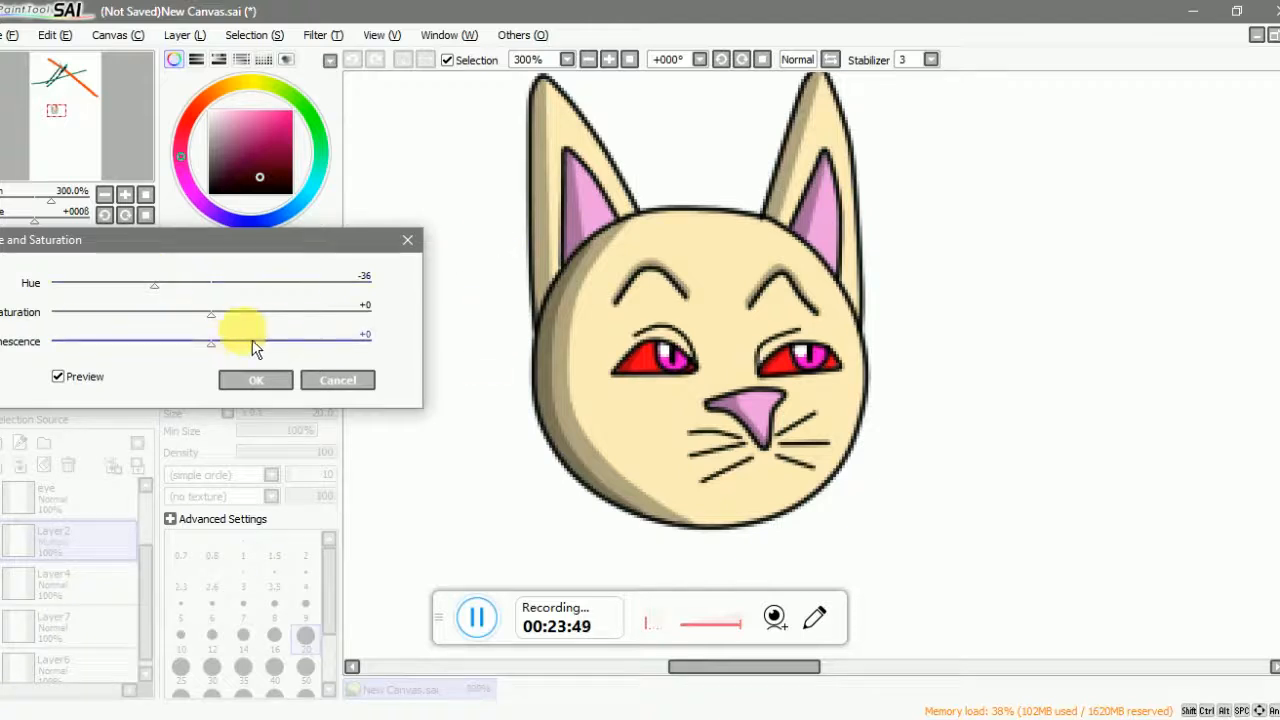
left_click_drag(213, 315, 347, 314)
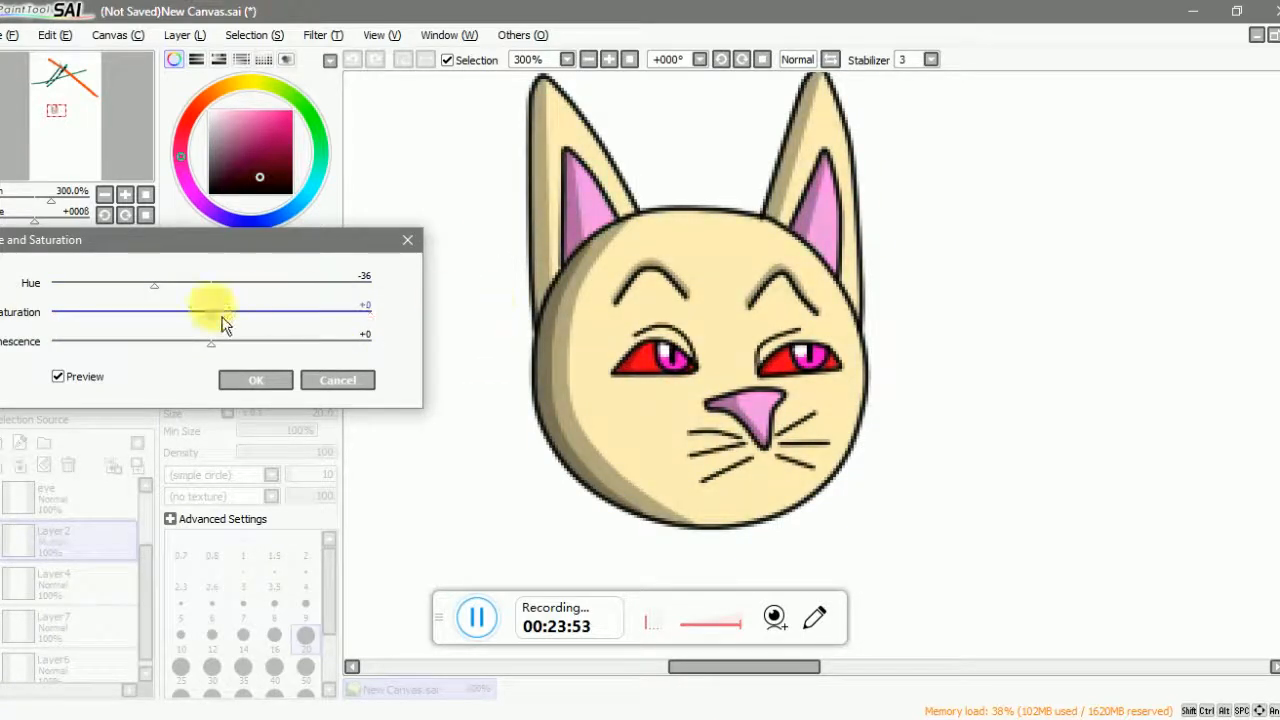
left_click_drag(221, 356, 191, 339)
left_click(252, 386)
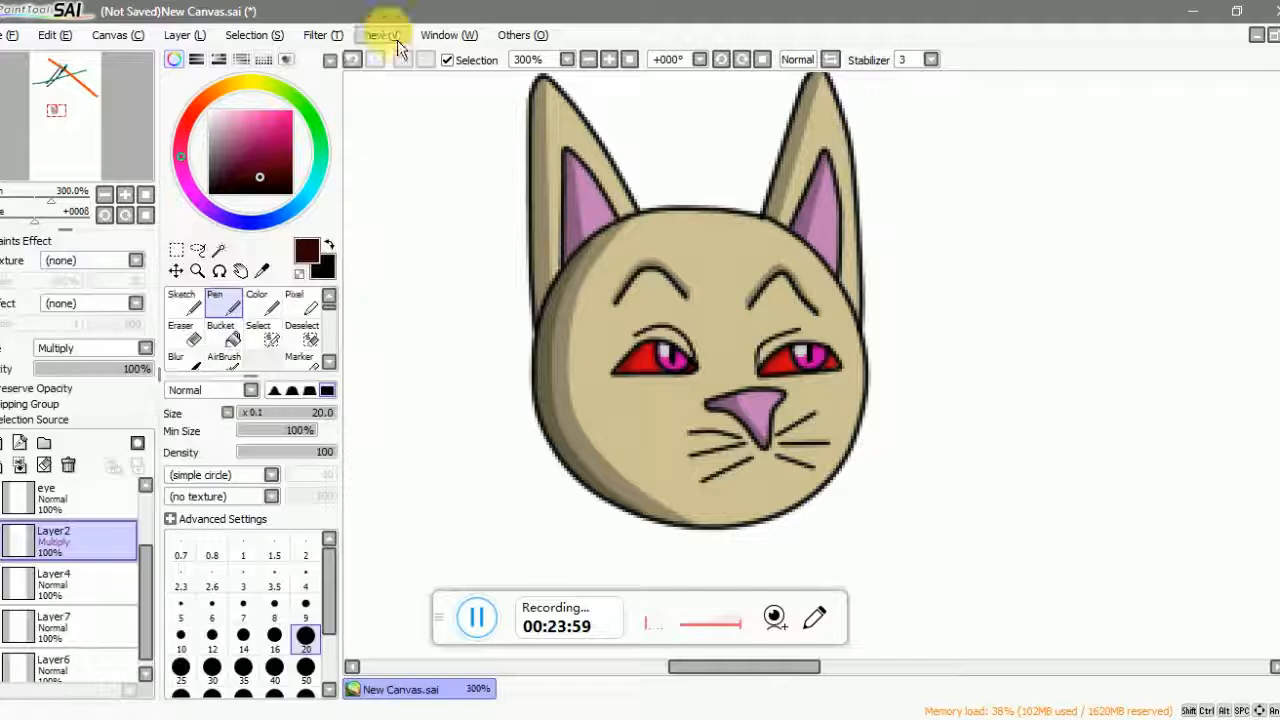
- Apply Brightness and Contrast to Layer2 with brightness -7, contrast 0 and color deepen +22
left_click(322, 35)
left_click(371, 74)
left_click(225, 357)
left_click_drag(237, 370, 221, 348)
mouse_move(236, 401)
left_mouse_down()
mouse_move(385, 402)
mouse_move(124, 398)
mouse_move(231, 403)
left_mouse_up()
left_click_drag(381, 412, 270, 418)
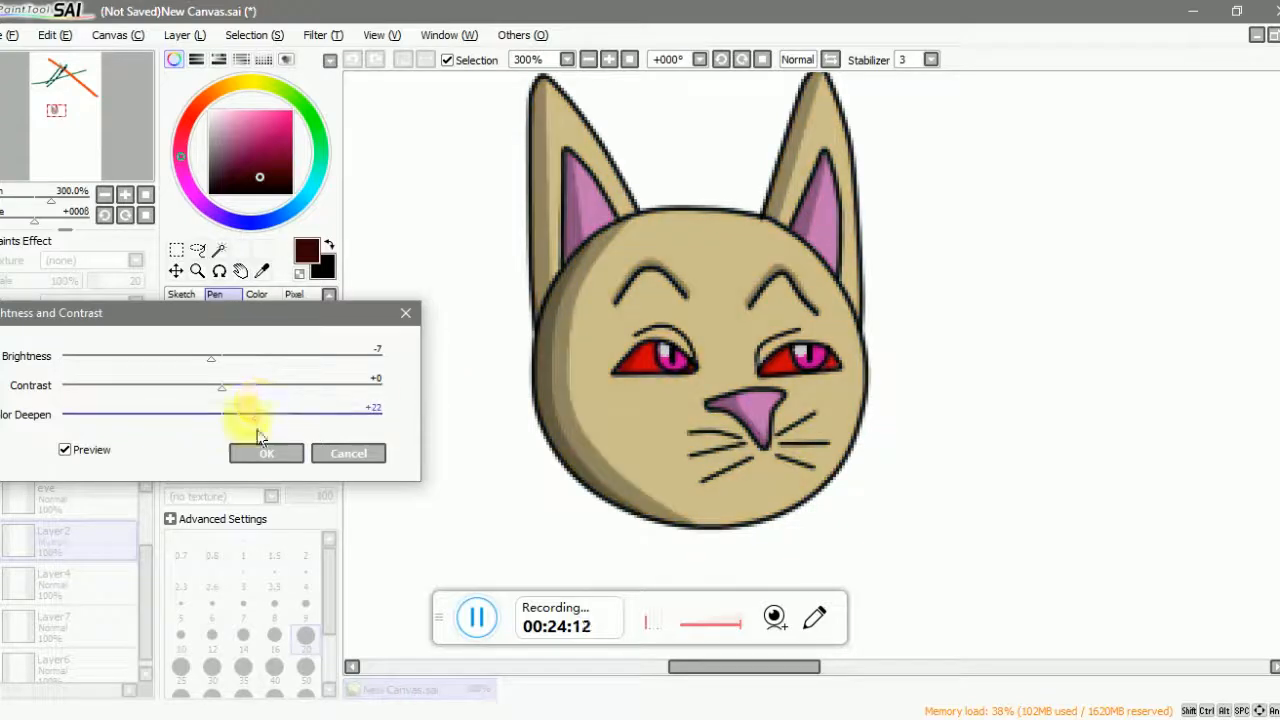
left_click(264, 452)
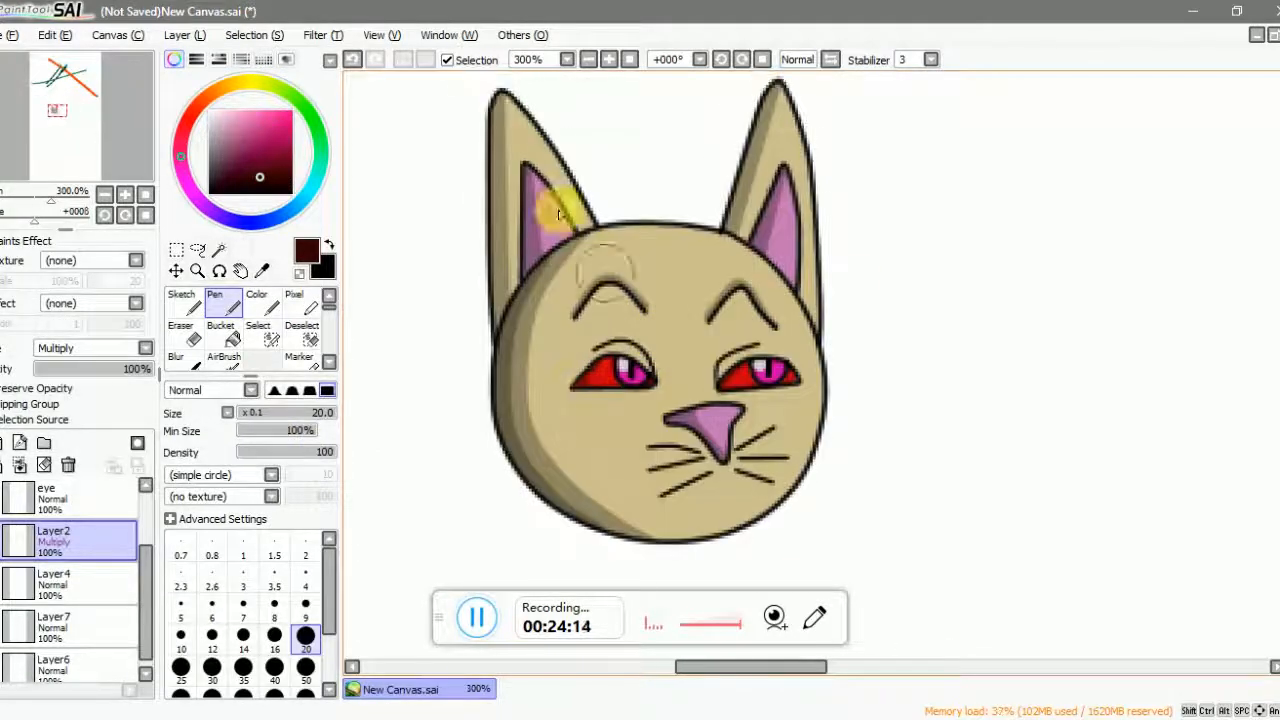
- Select a rectangle around the cat's left-hand eye, shift its hue to +65, and inspect the recolored area
left_click(177, 249)
left_click_drag(556, 318, 686, 414)
left_click(312, 34)
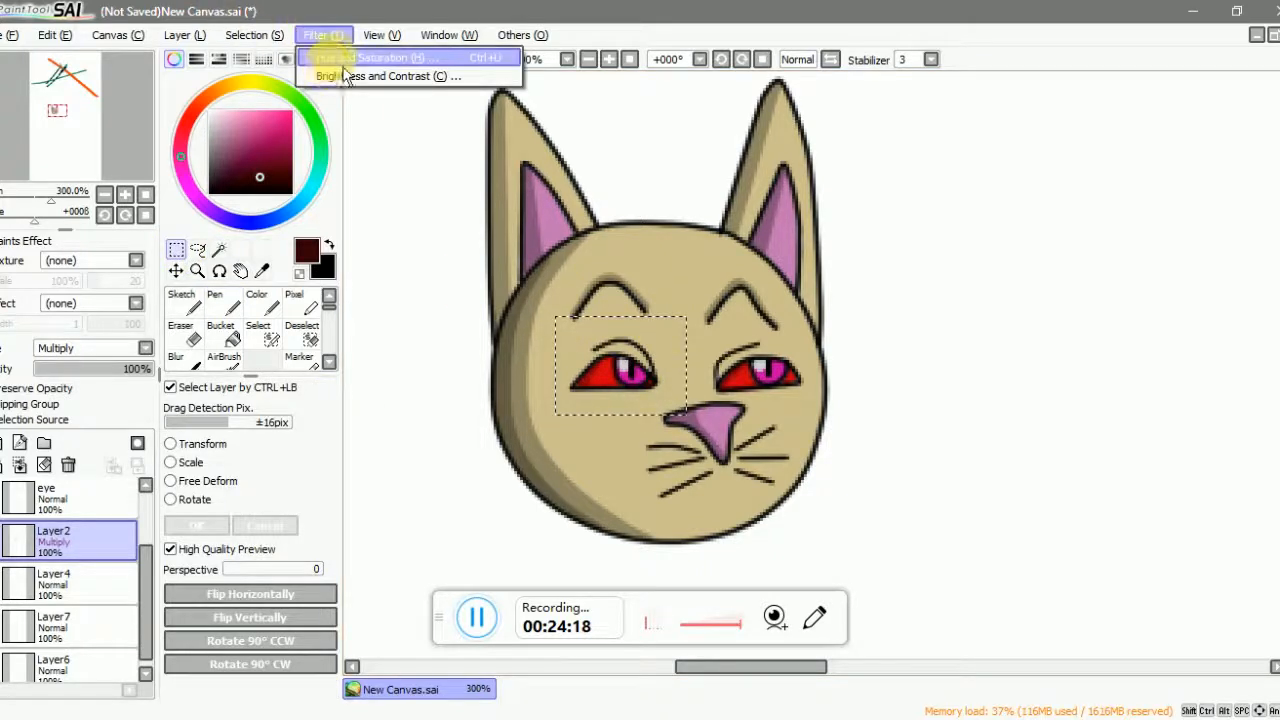
left_click(338, 64)
left_click_drag(213, 284, 317, 284)
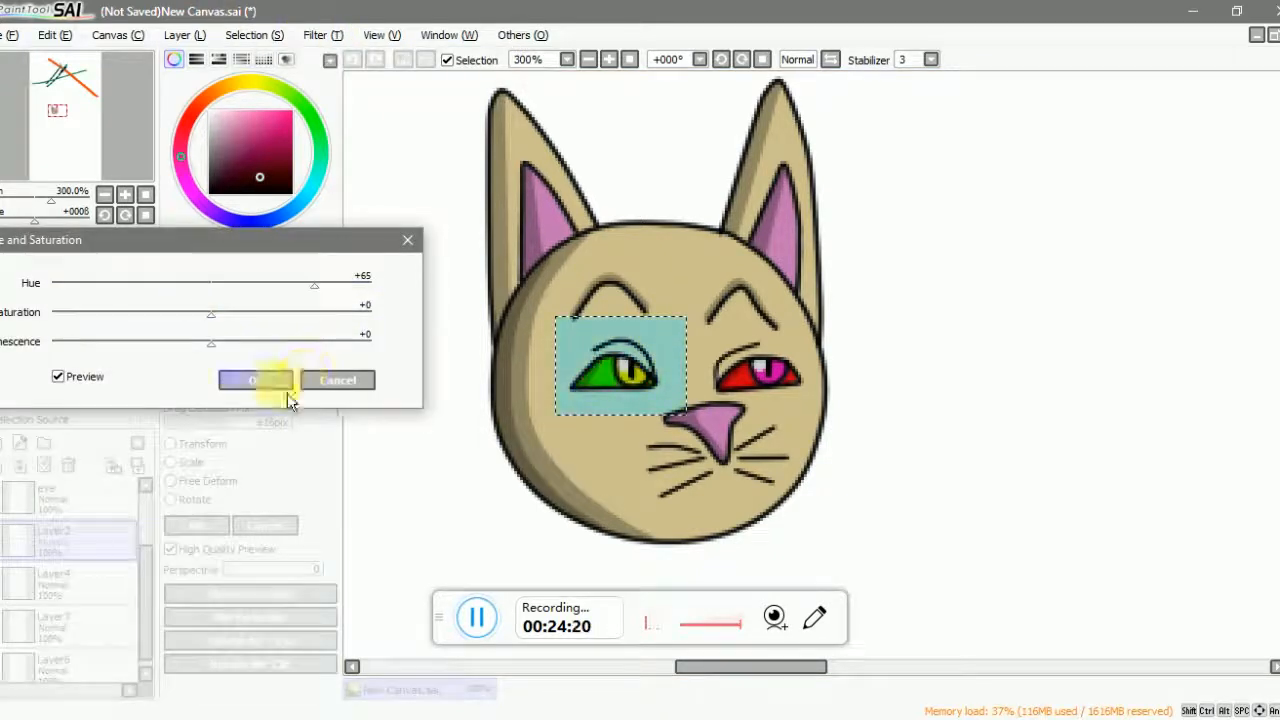
left_click(282, 381)
scroll(748, 398, "down", 2)
scroll(748, 398, "up", 5)
scroll(748, 390, "down", 6)
scroll(748, 390, "up", 4)
left_click(383, 35)
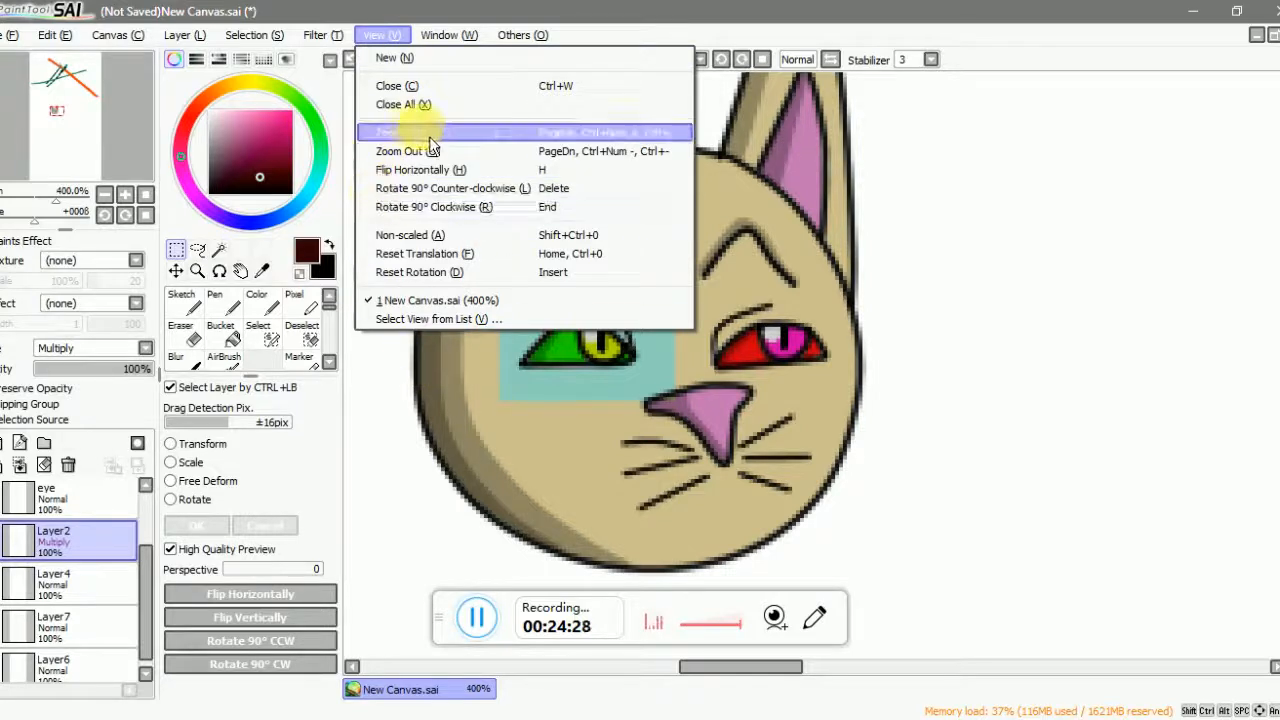
mouse_move(437, 44)
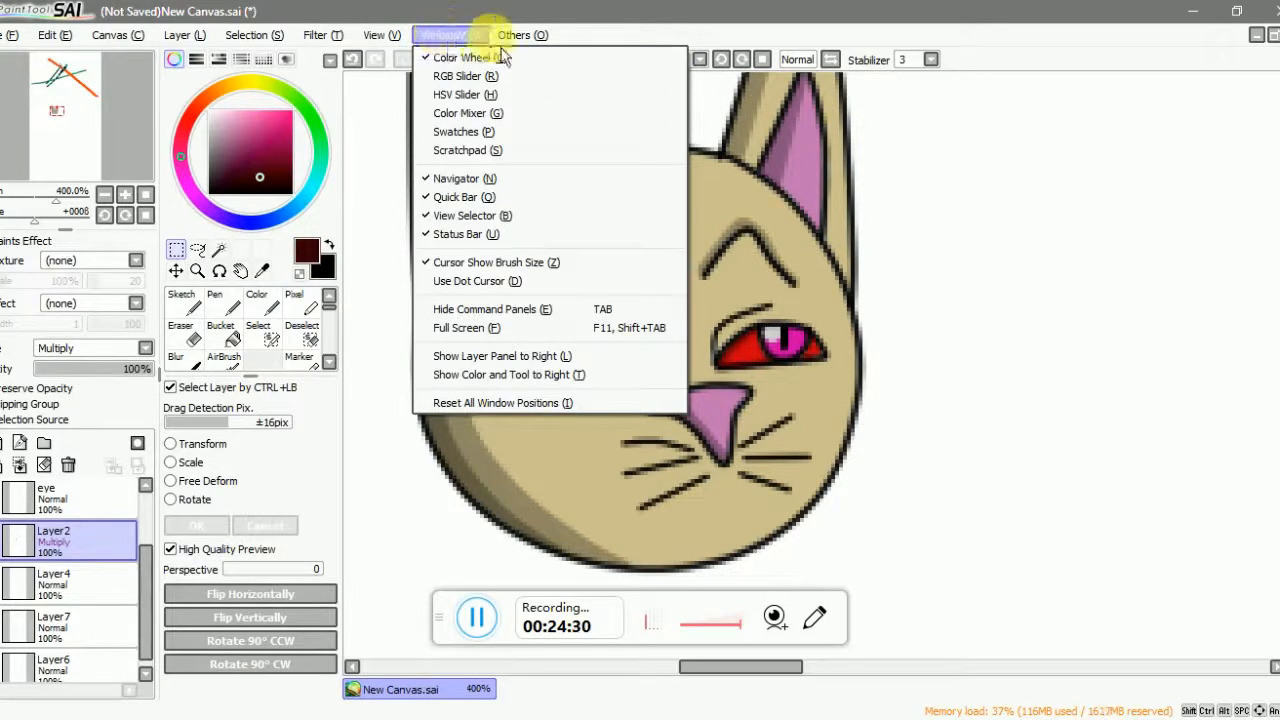
mouse_move(522, 40)
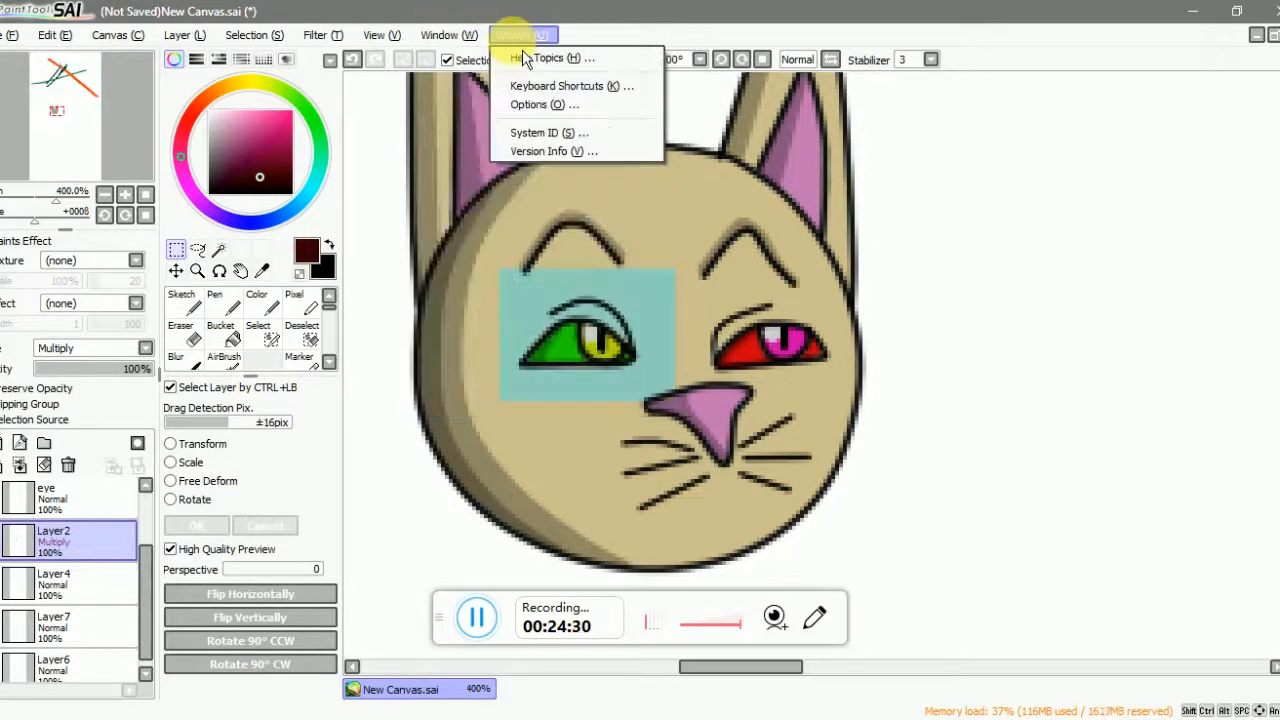
left_click(327, 42)
scroll(695, 322, "down", 2)
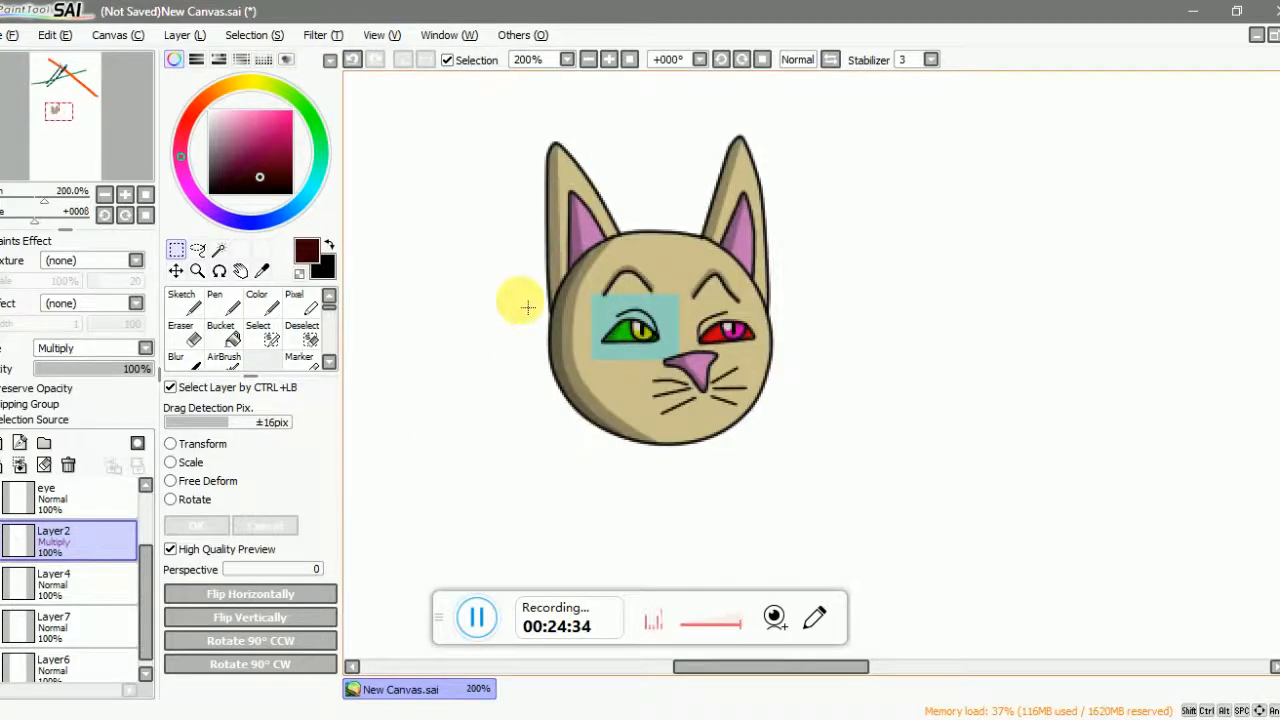
- Apply the thunder texture to Layer2 with intensity 89 and scale 168%
left_click(2, 538)
left_click(2, 538)
left_click(112, 264)
left_click_drag(135, 328, 157, 627)
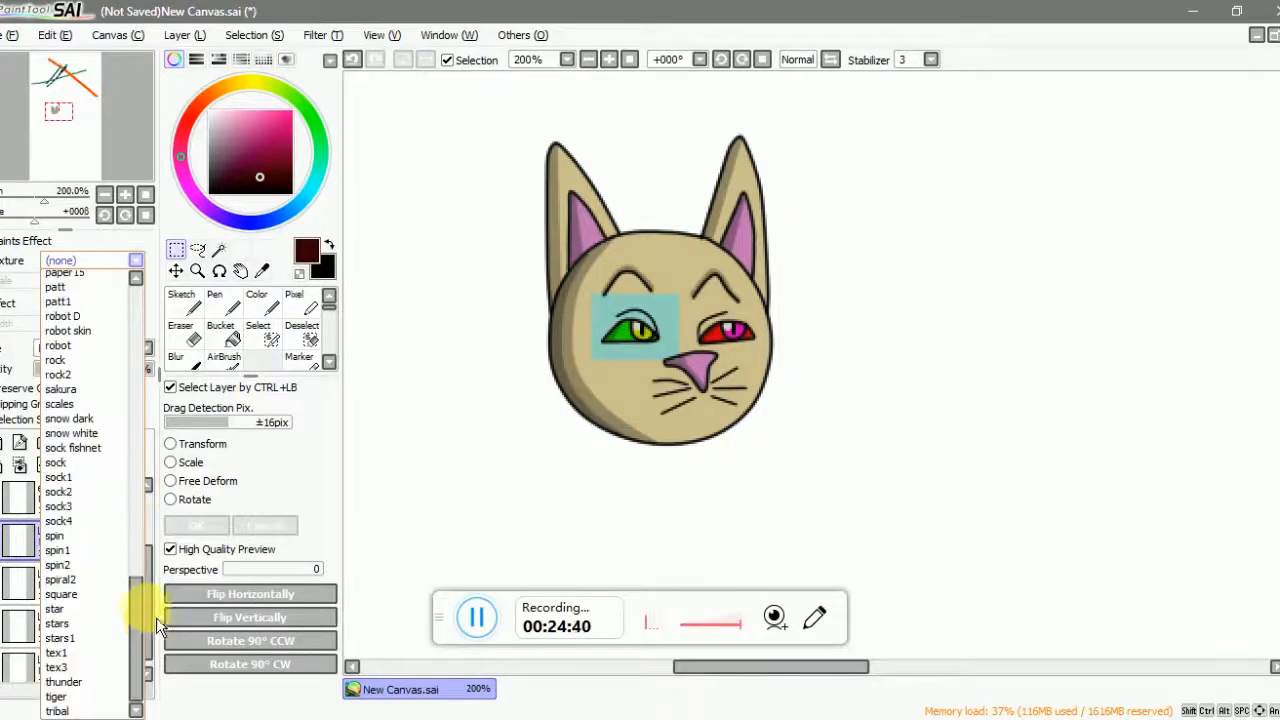
left_click(62, 681)
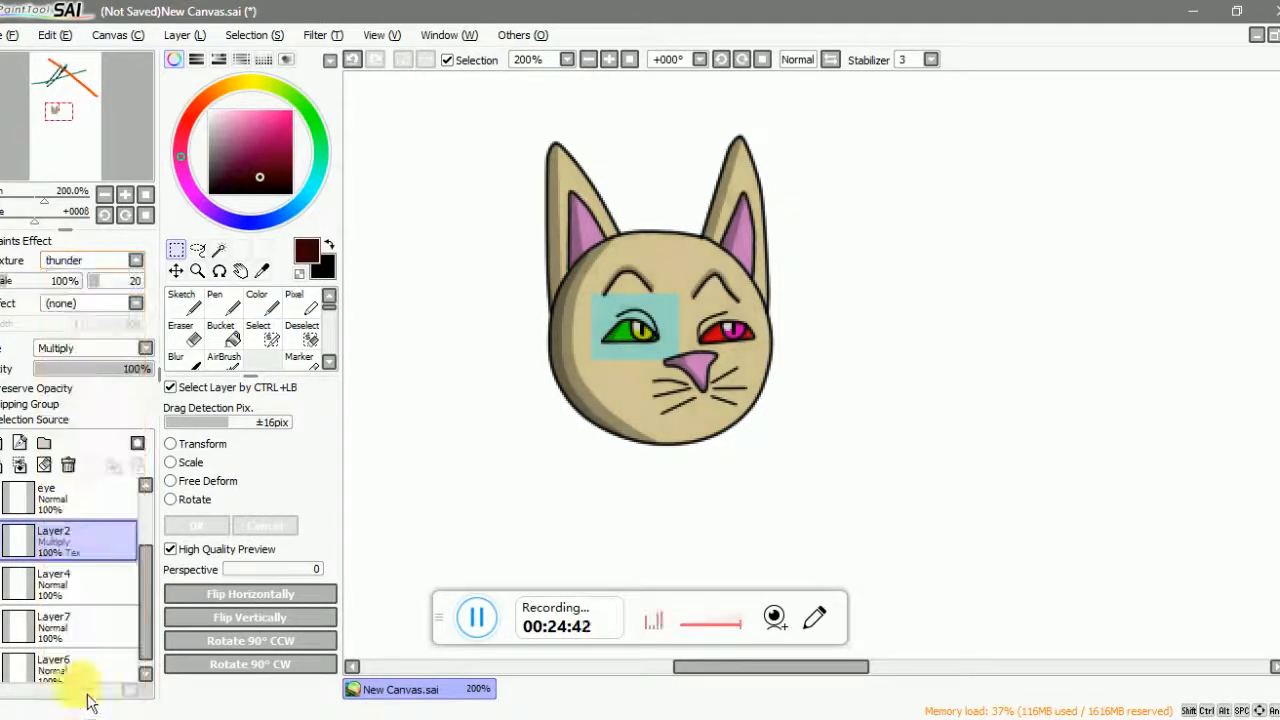
scroll(543, 351, "up", 2)
left_click_drag(122, 293, 150, 303)
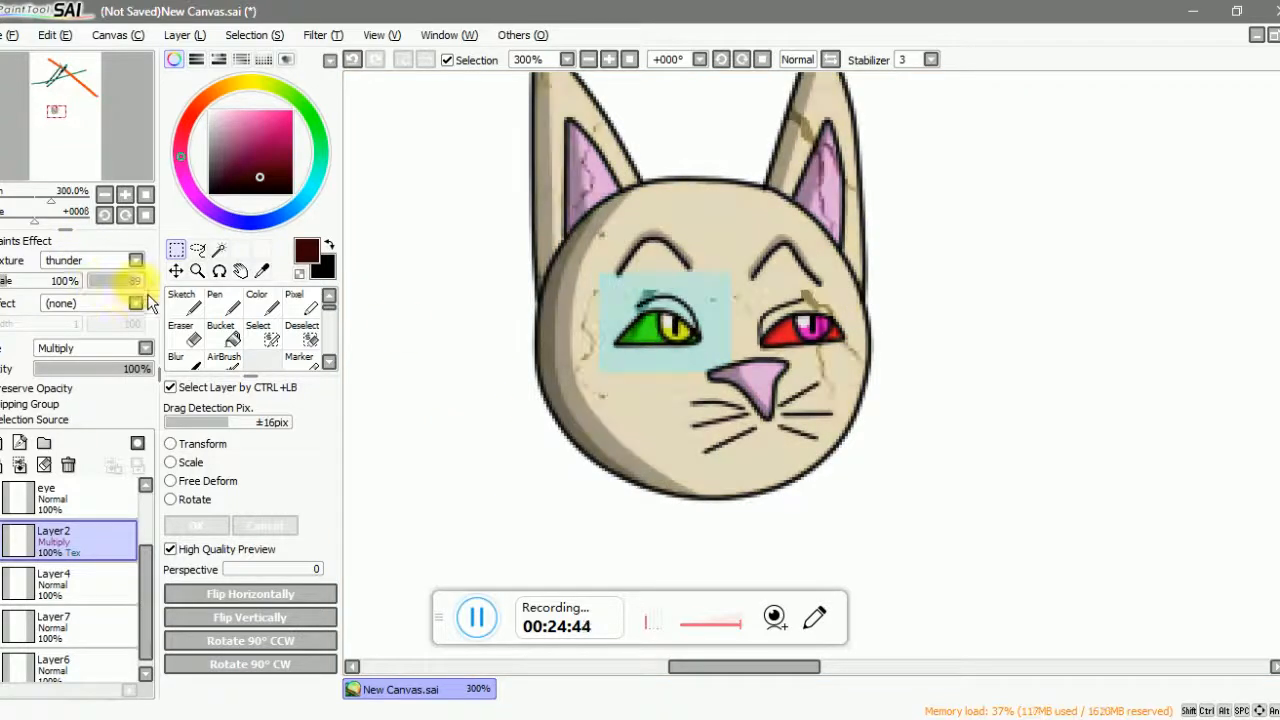
left_click_drag(38, 295, 29, 293)
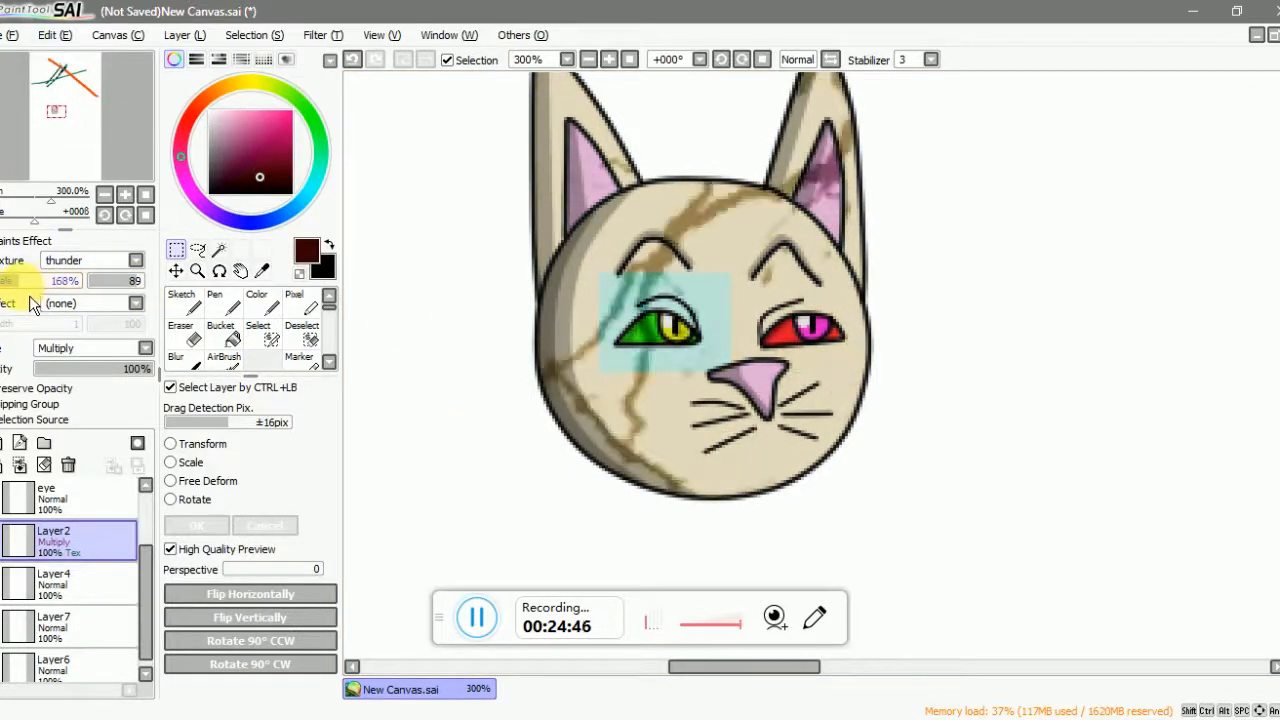
scroll(540, 345, "down", 2)
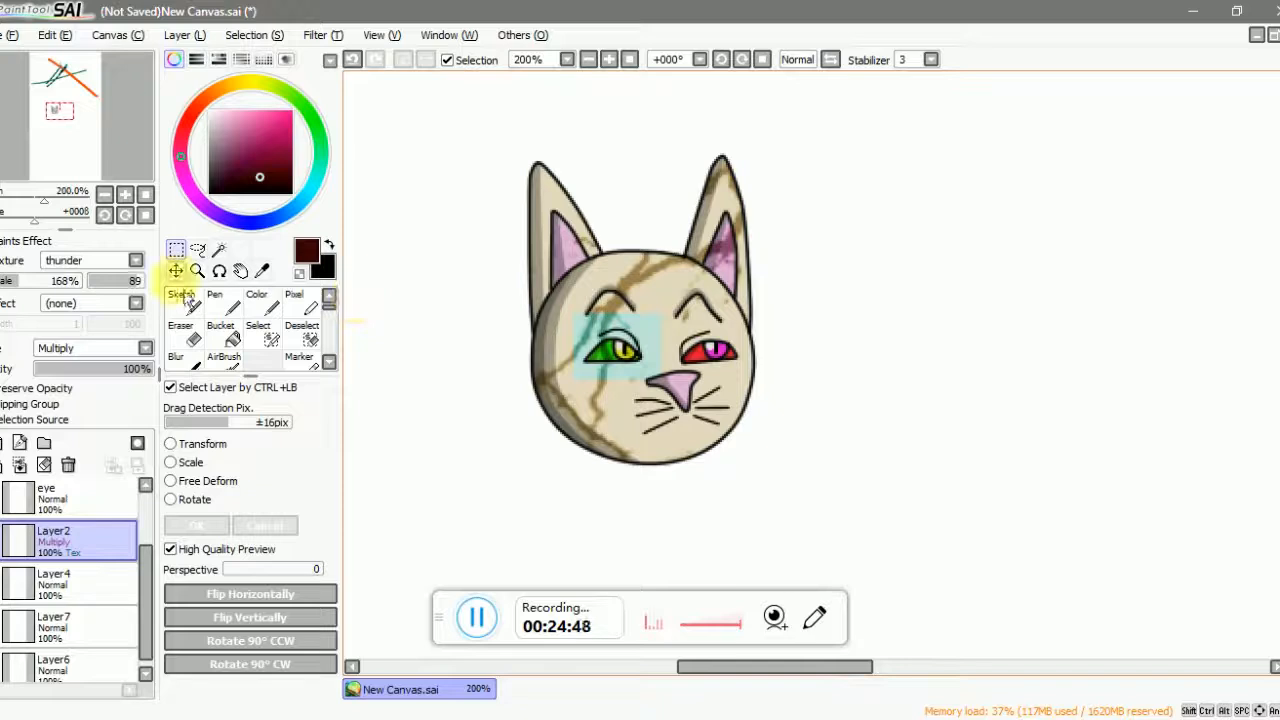
left_click(203, 450)
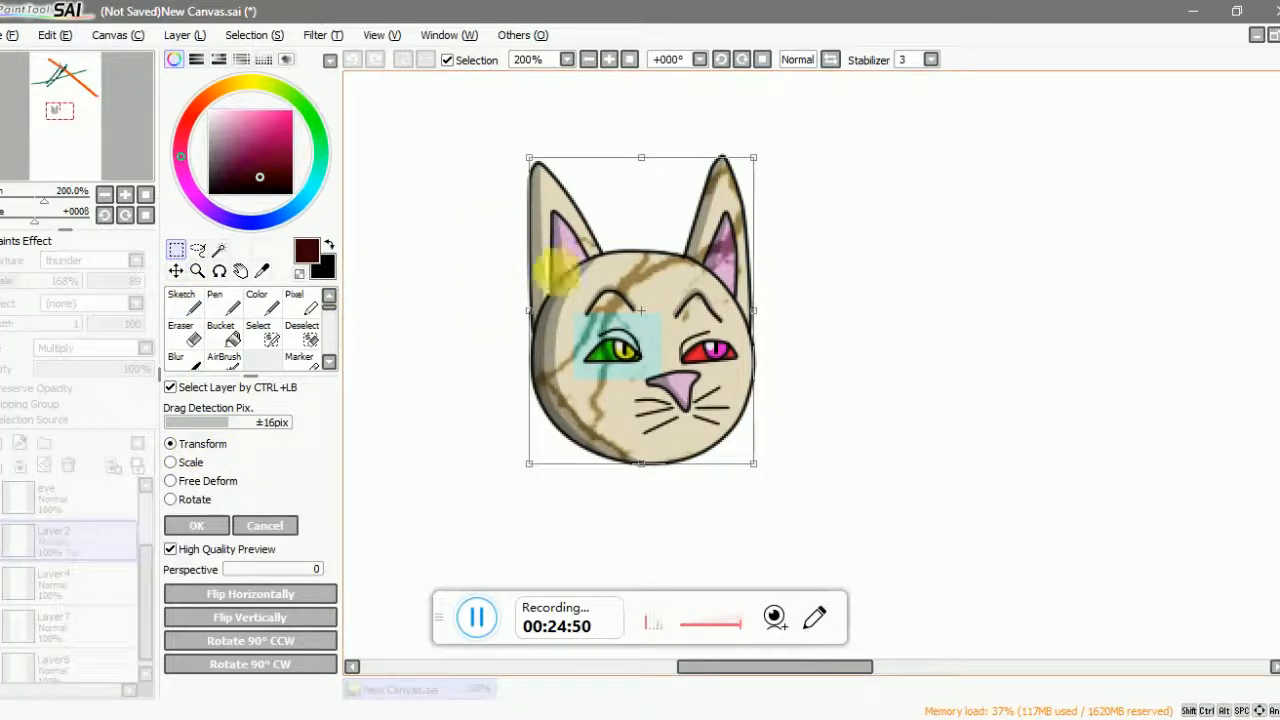
left_click(264, 525)
- Merge Linework1, Layer1 and the eye layer down into Layer2, undoing the merges that go beyond it
scroll(42, 537, "up", 2)
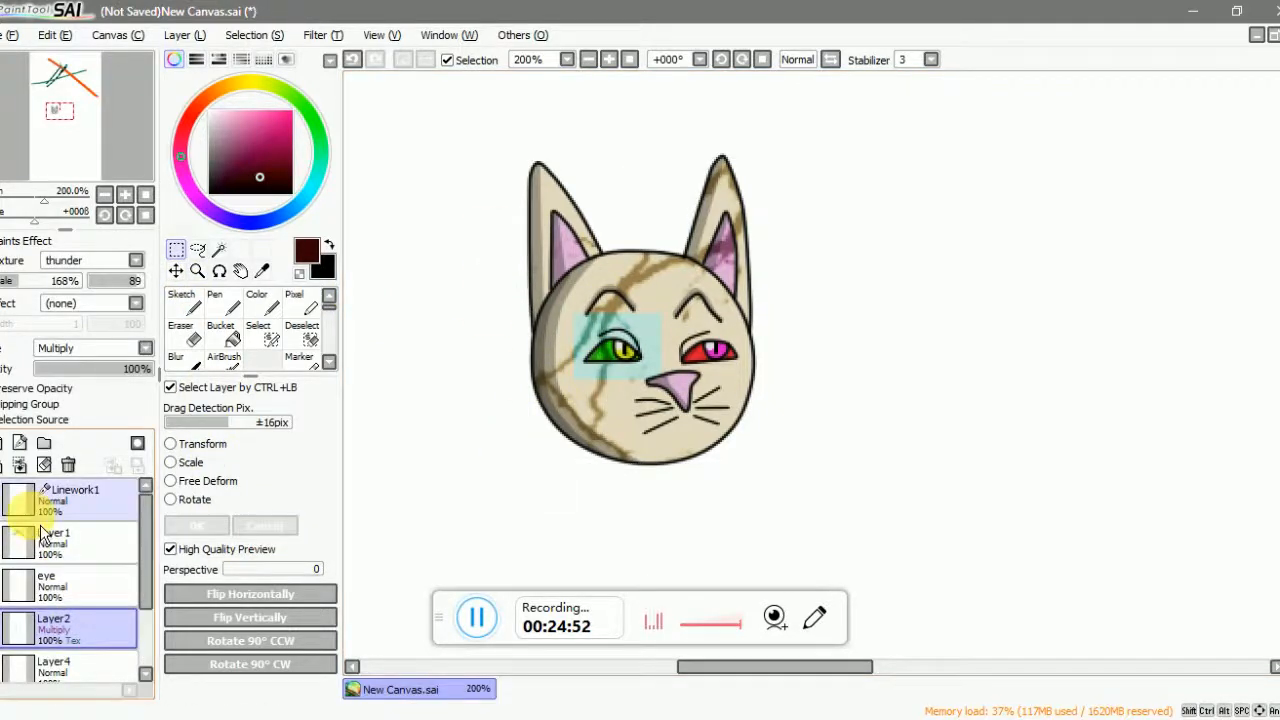
left_click(27, 503)
left_click(20, 467)
left_click(20, 467)
left_click(20, 467)
left_click(20, 467)
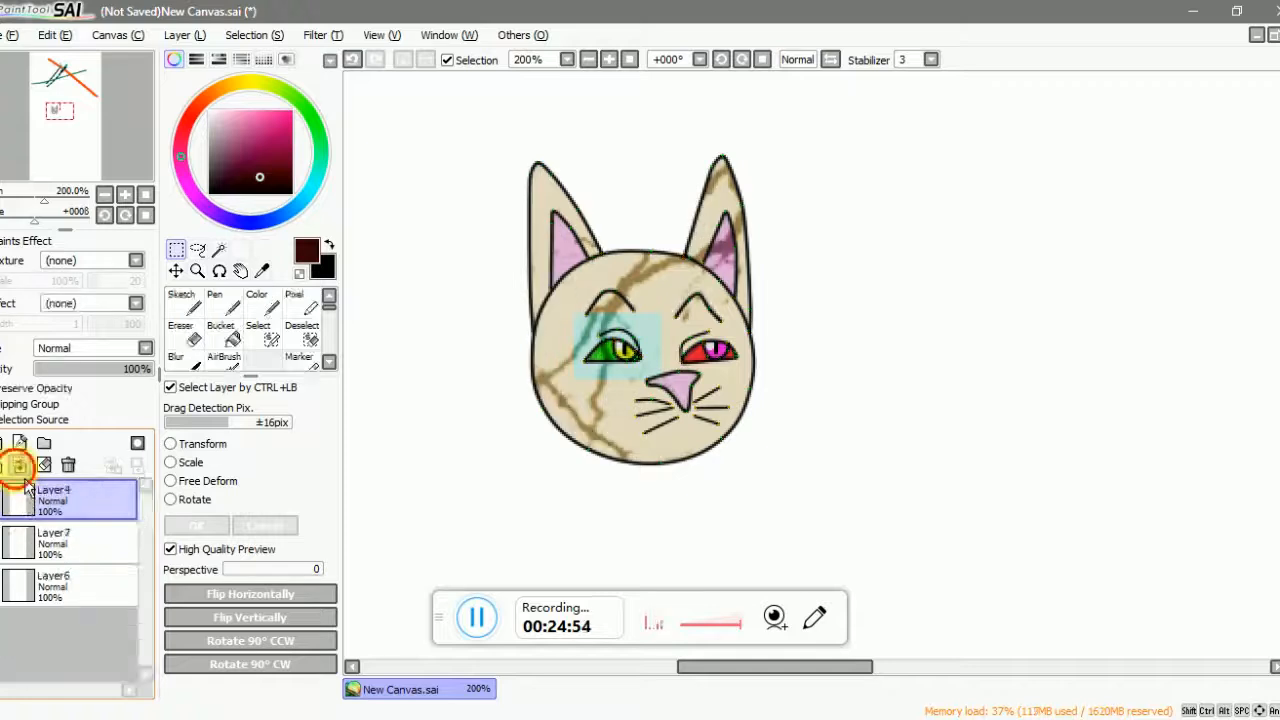
left_click(20, 467)
key("ctrl+z")
key("ctrl+z")
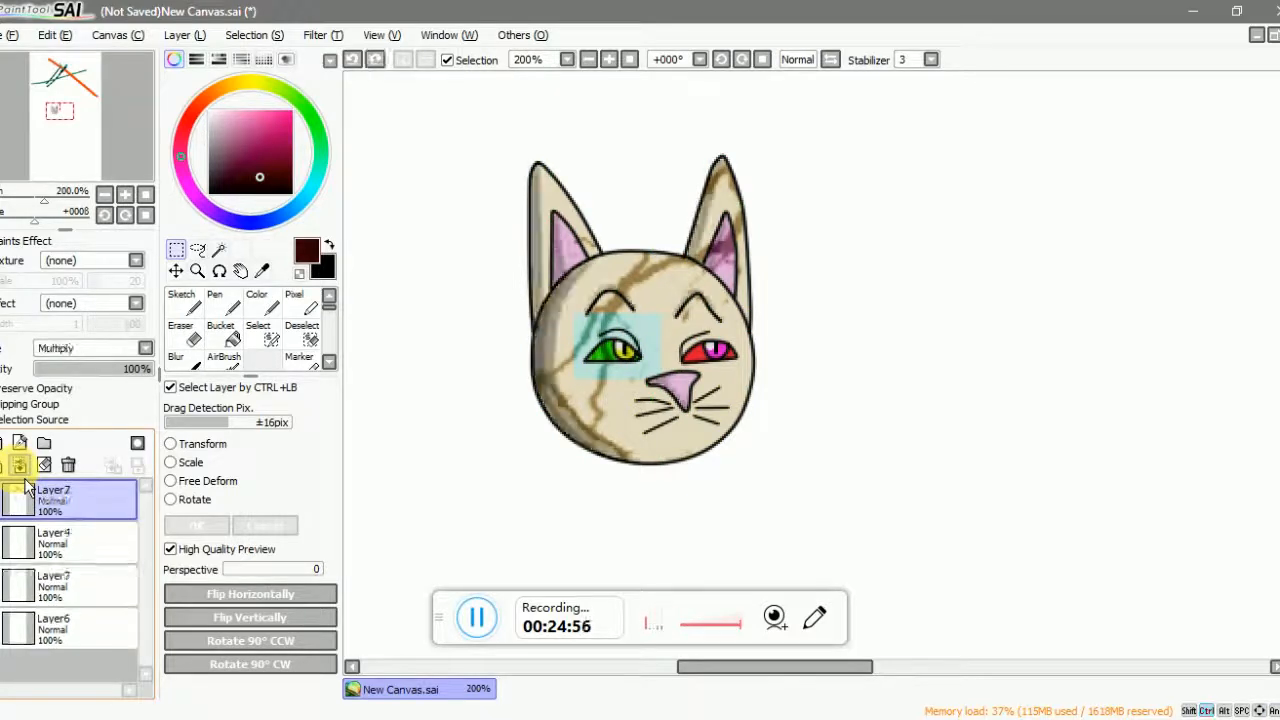
- Check Layer2 and Layer4 by hiding and showing them, and merge all remaining layers down into Layer6
left_click(3, 502)
left_click(3, 502)
left_click(3, 545)
left_click(3, 545)
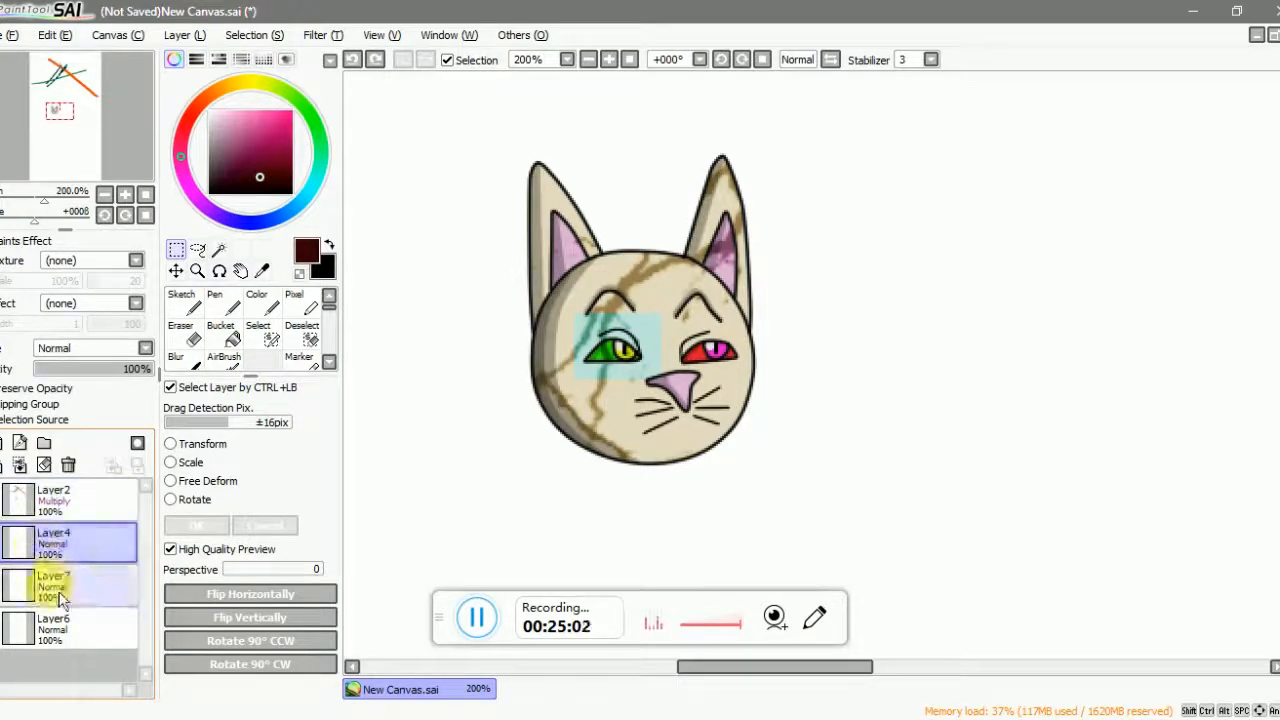
left_click(20, 465)
left_click(20, 465)
left_click(20, 465)
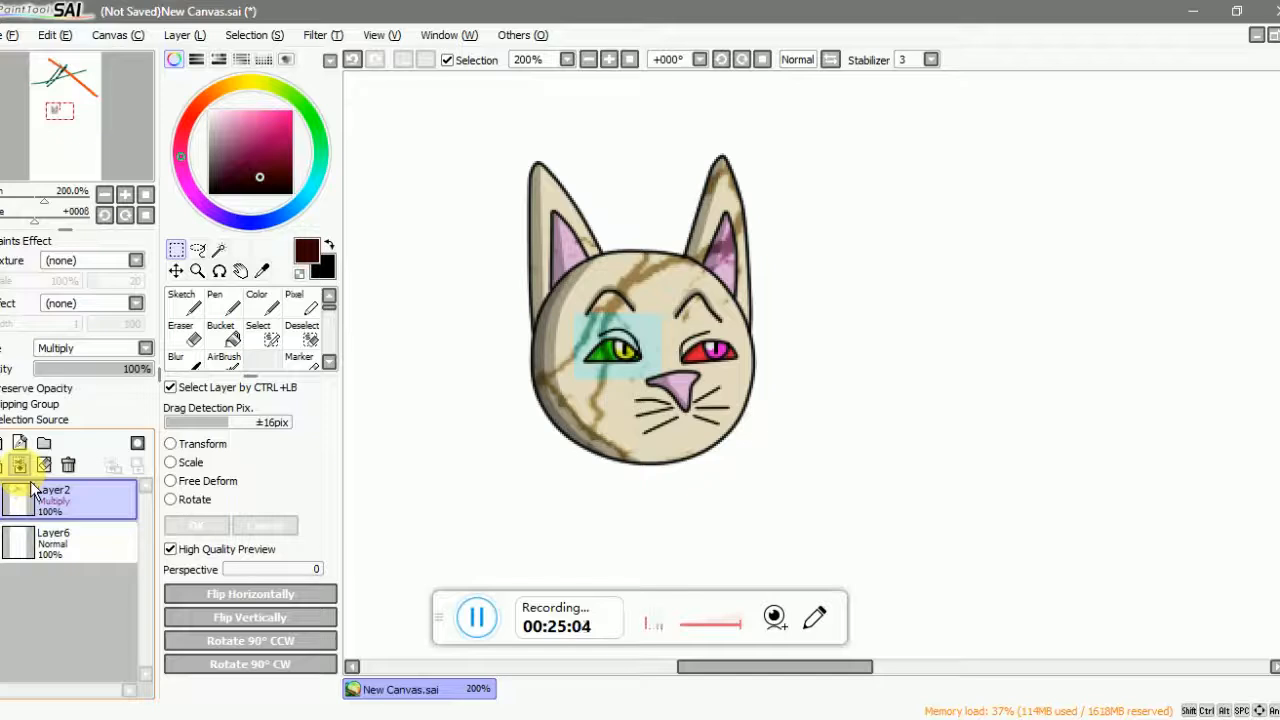
left_click(8, 503)
left_click(8, 503)
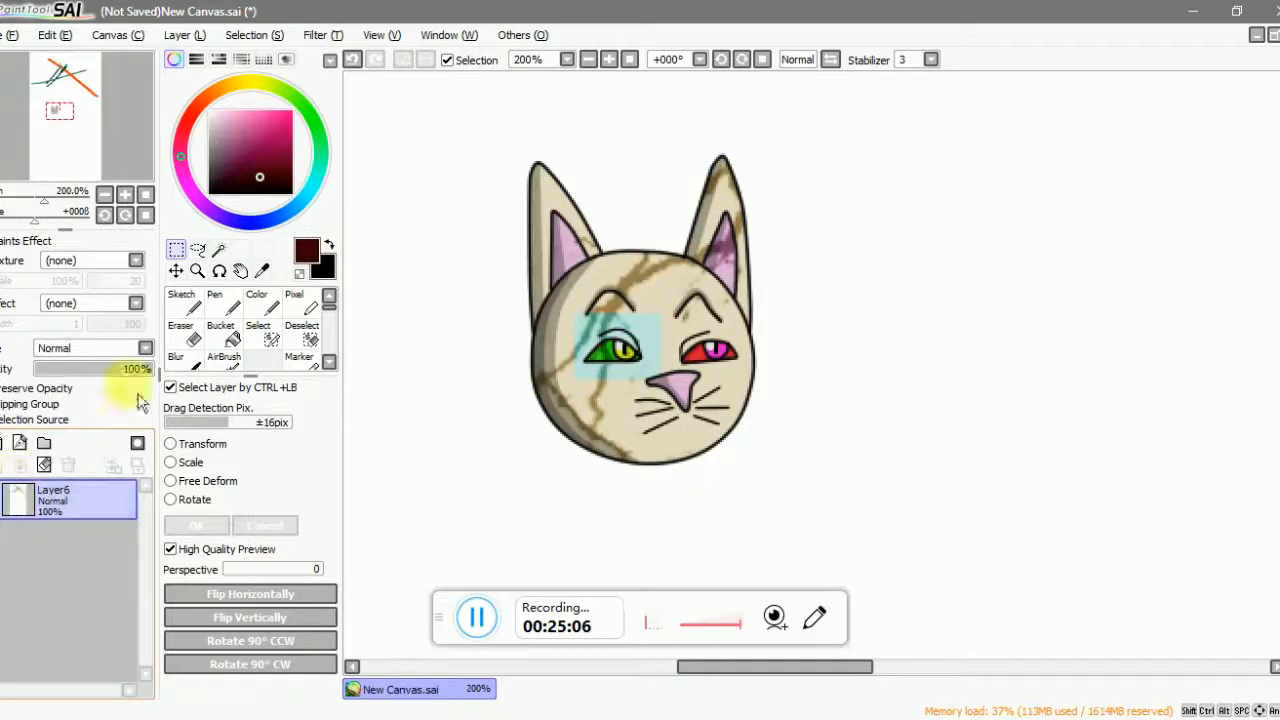
scroll(586, 318, "up", 1)
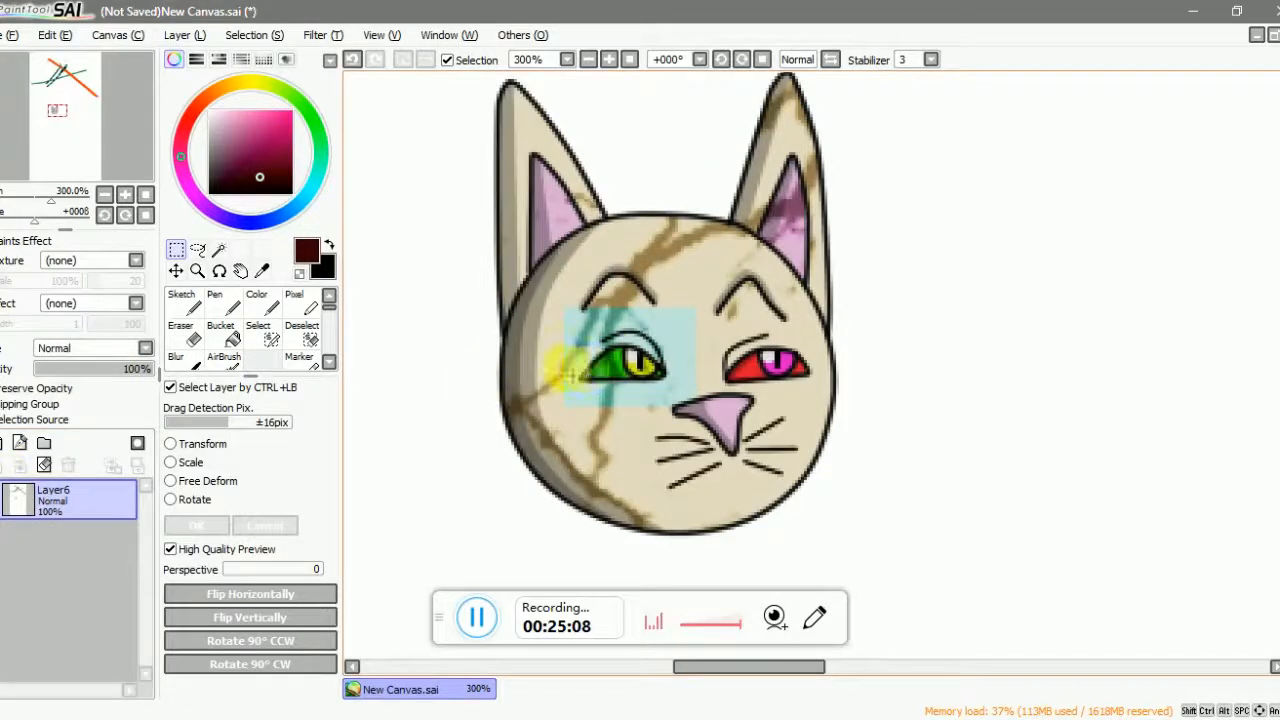
left_click(218, 448)
scroll(769, 370, "down", 2)
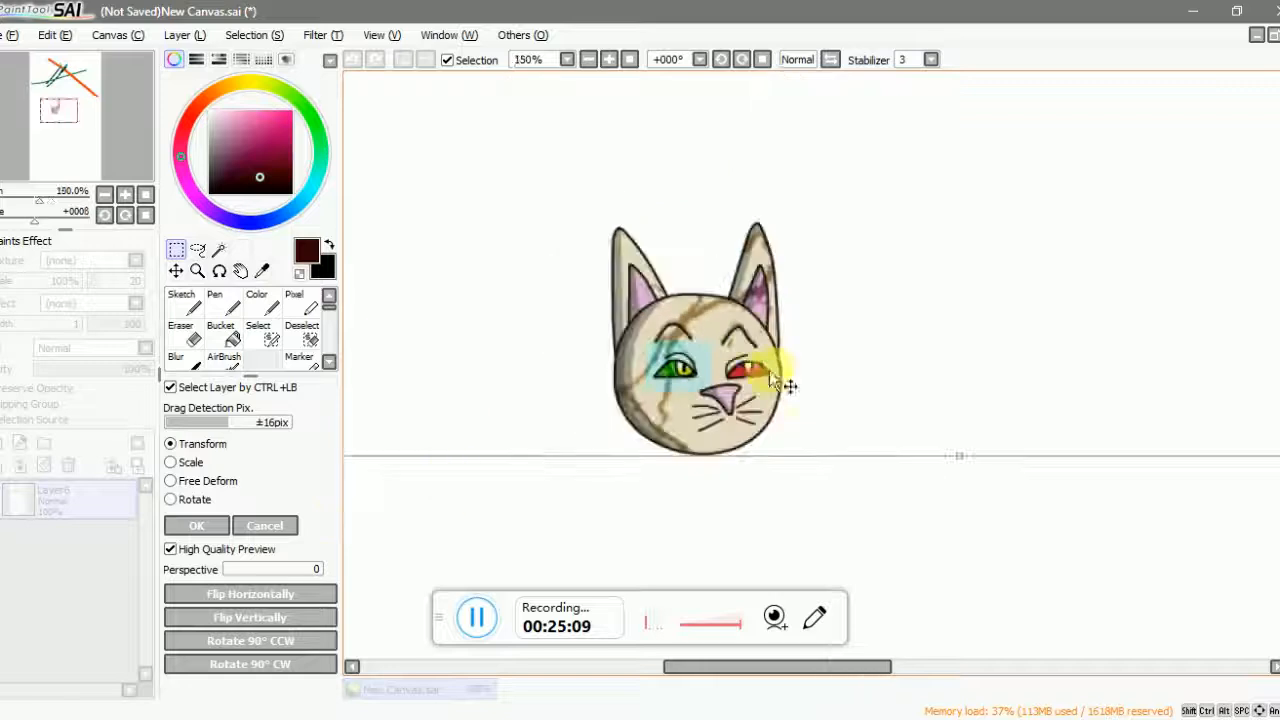
scroll(754, 429, "down", 3)
scroll(748, 286, "up", 1)
left_click(276, 526)
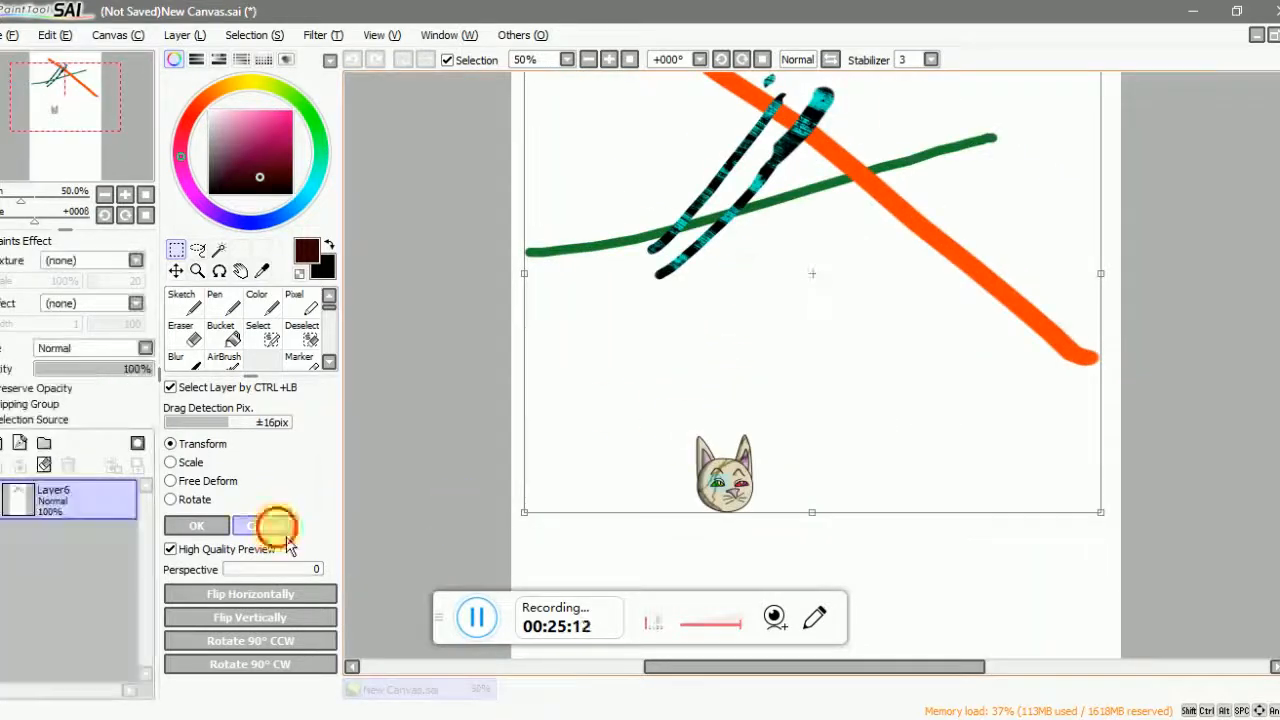
- Select a rectangle around the cat's head and transform it, squashing its height slightly and adjusting its rotation so it stays upright
left_click_drag(652, 410, 791, 540)
scroll(760, 515, "up", 4)
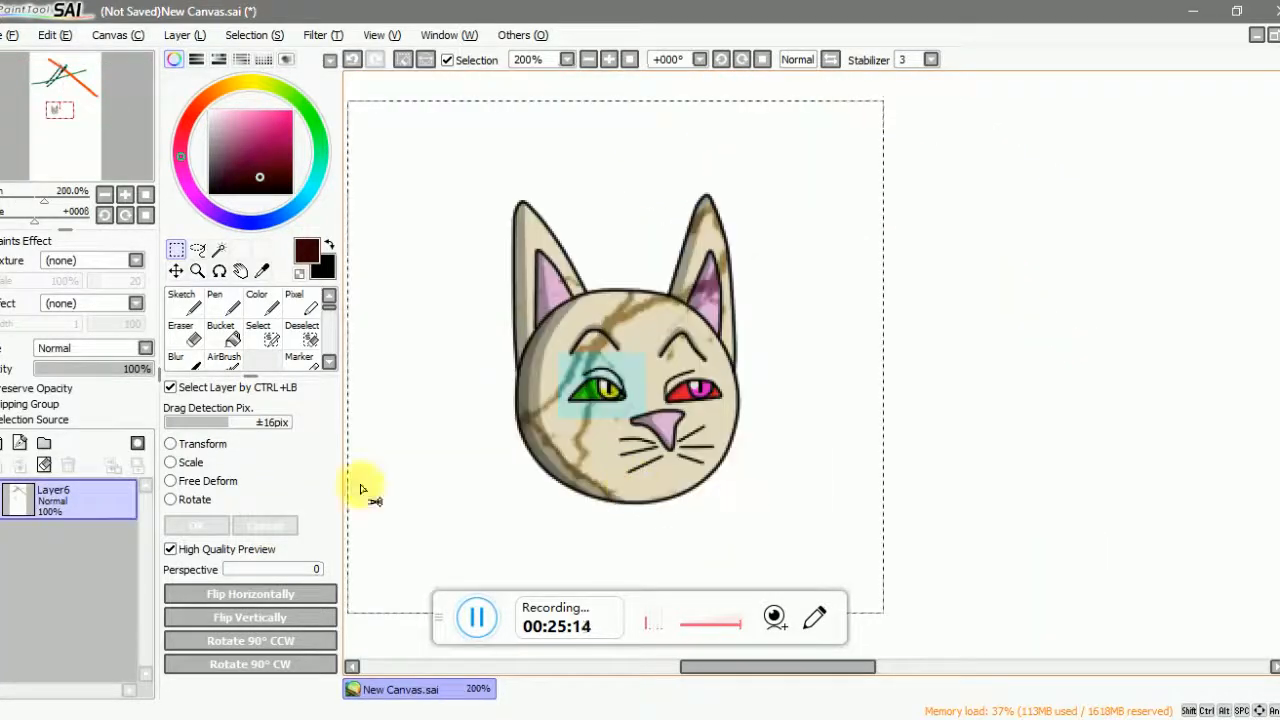
left_click(200, 444)
left_click_drag(803, 217, 830, 240)
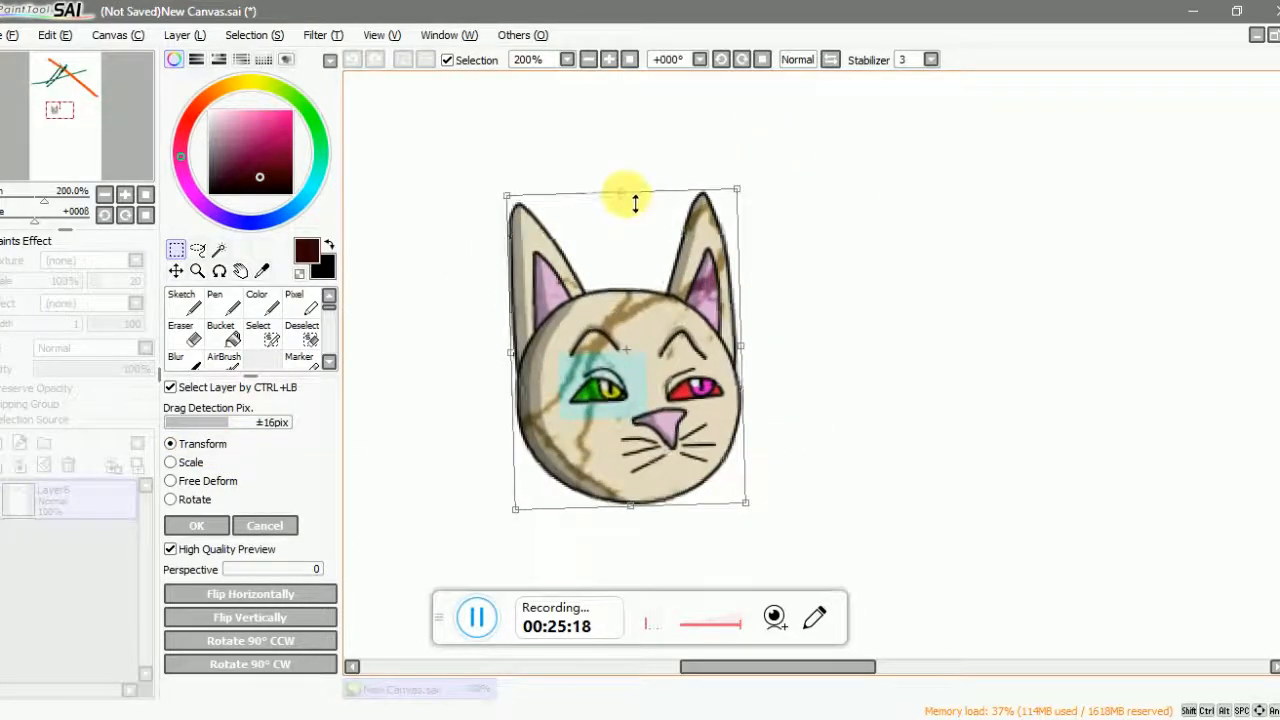
left_click_drag(624, 194, 634, 228)
left_click_drag(768, 314, 747, 333)
- Move the transformed cat's head up to just below the crossing of the green and orange strokes and apply the transformation
scroll(661, 446, "down", 5)
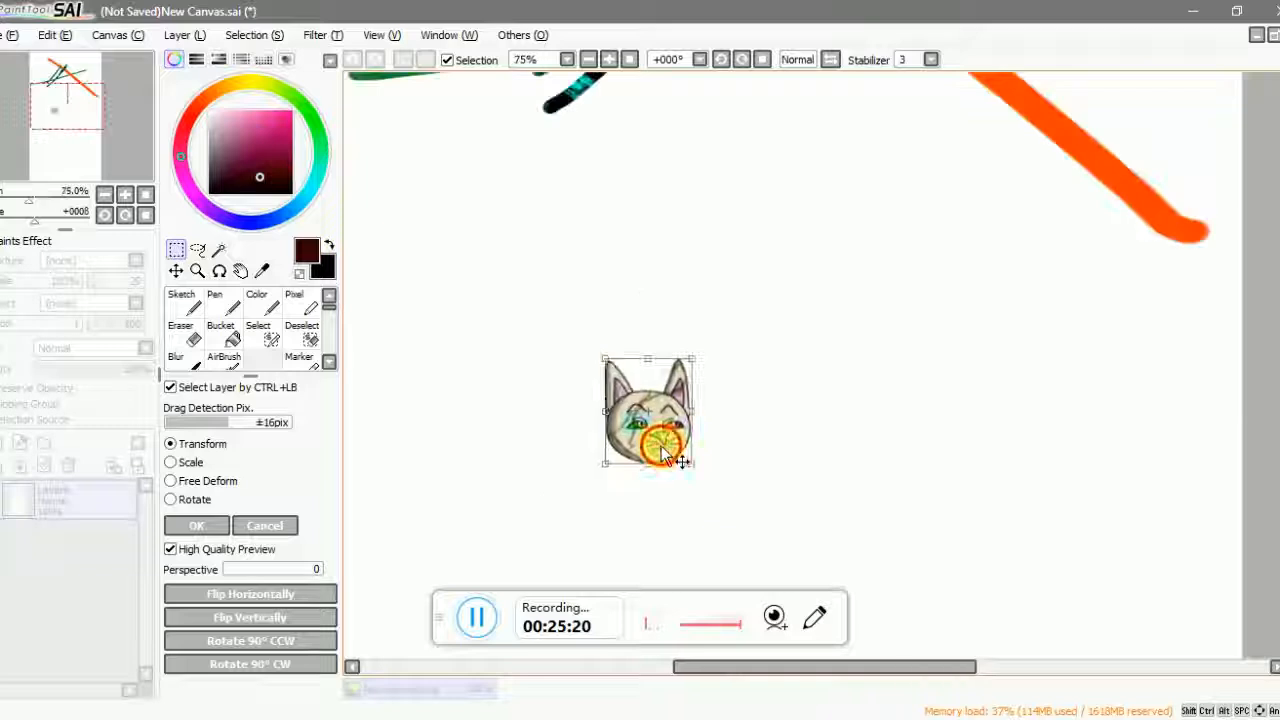
scroll(785, 290, "up", 3)
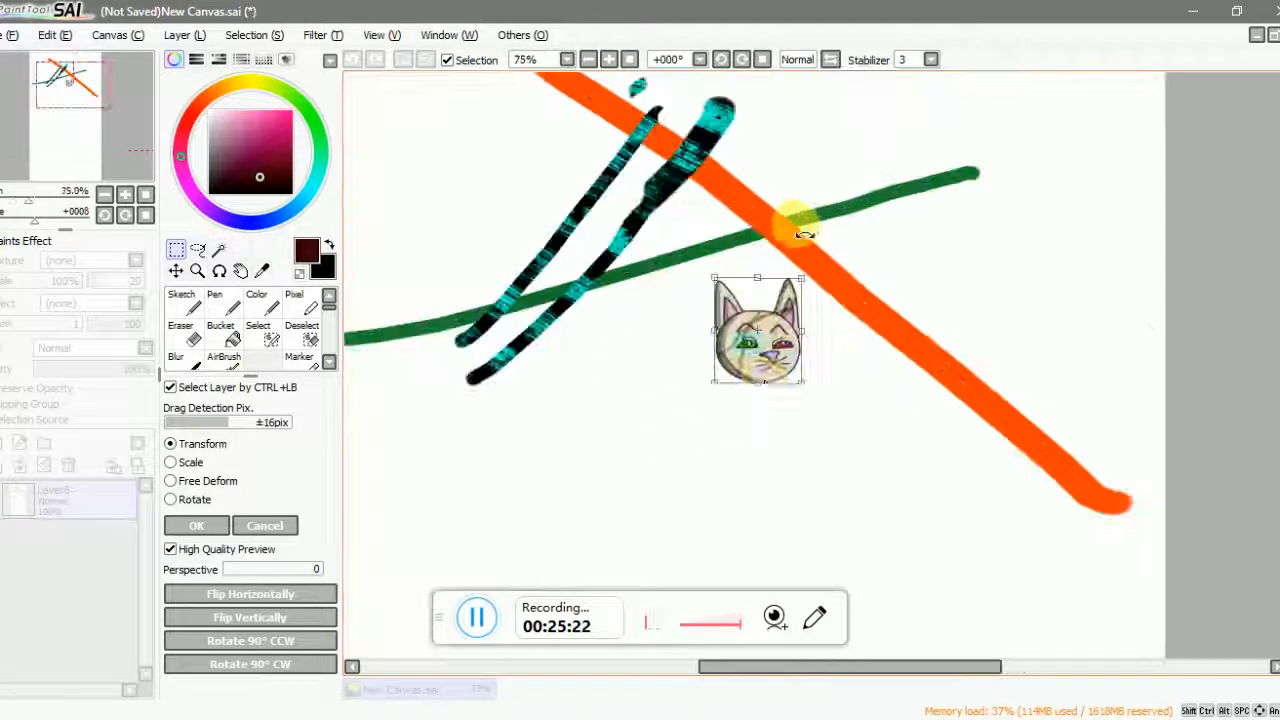
key("Return")
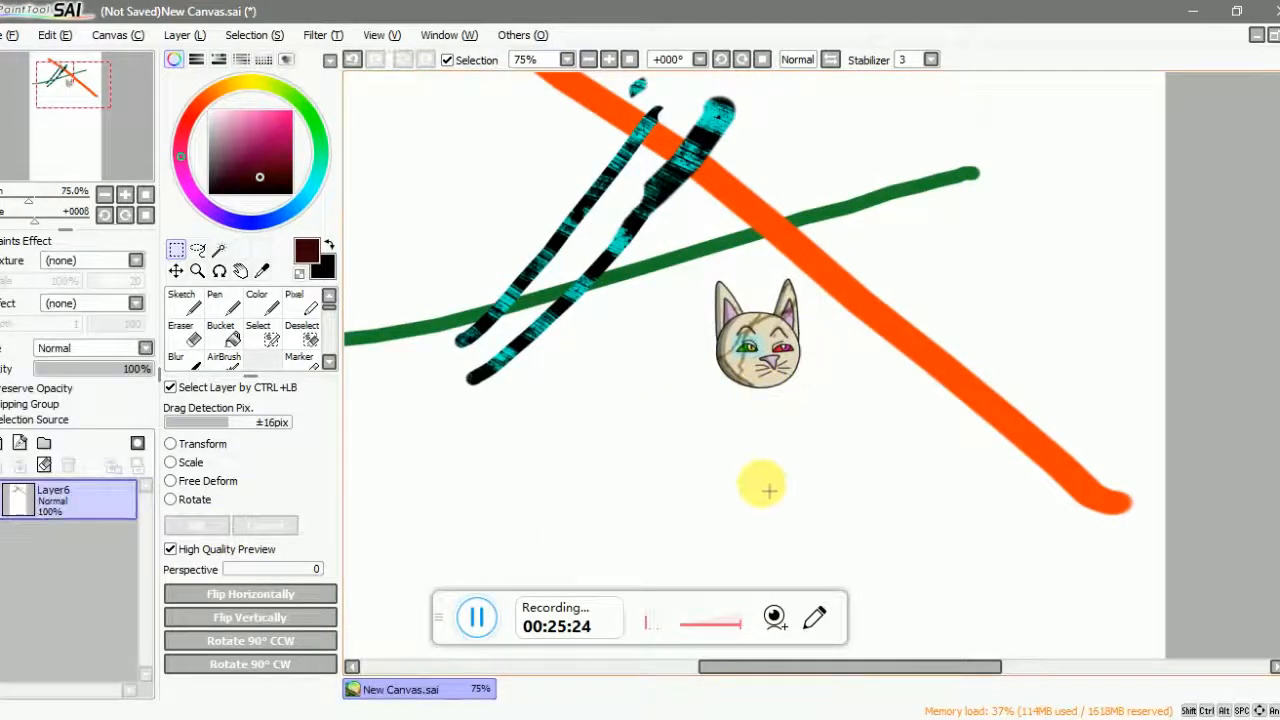
scroll(747, 420, "down", 1)
scroll(743, 438, "up", 1)
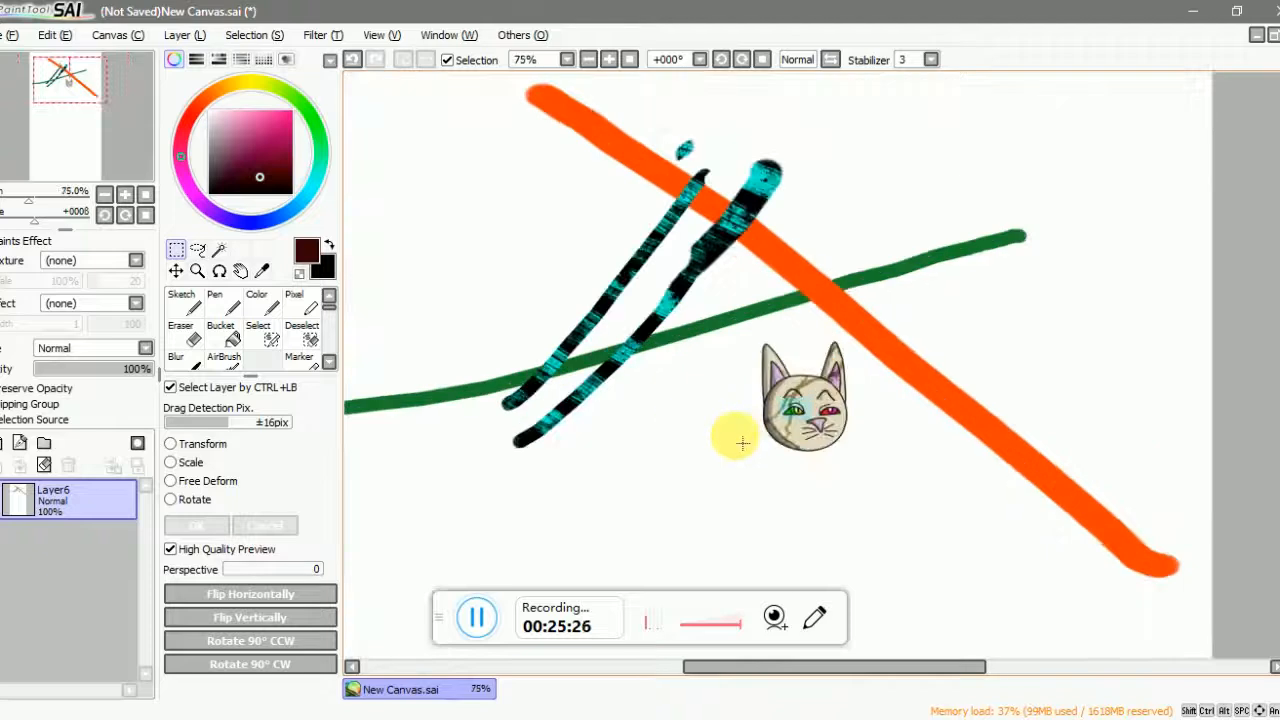